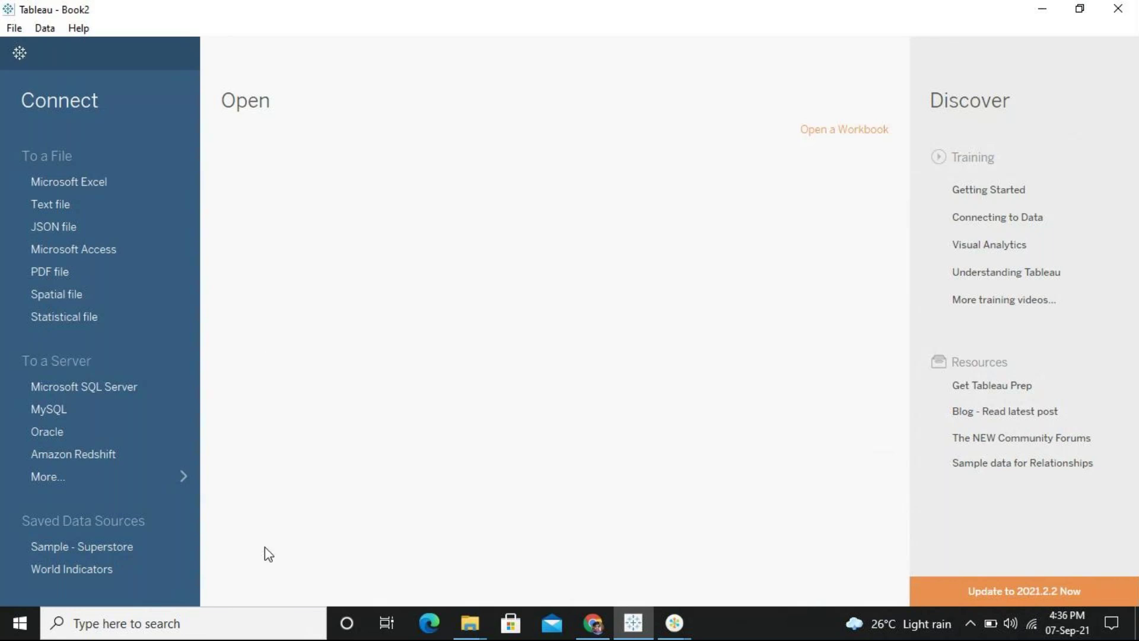
Switch to WhatsApp Web in Chrome and reply "no i am in clg class" in the unread direct chat
{"action": "left_click", "coordinate": [593, 623]}
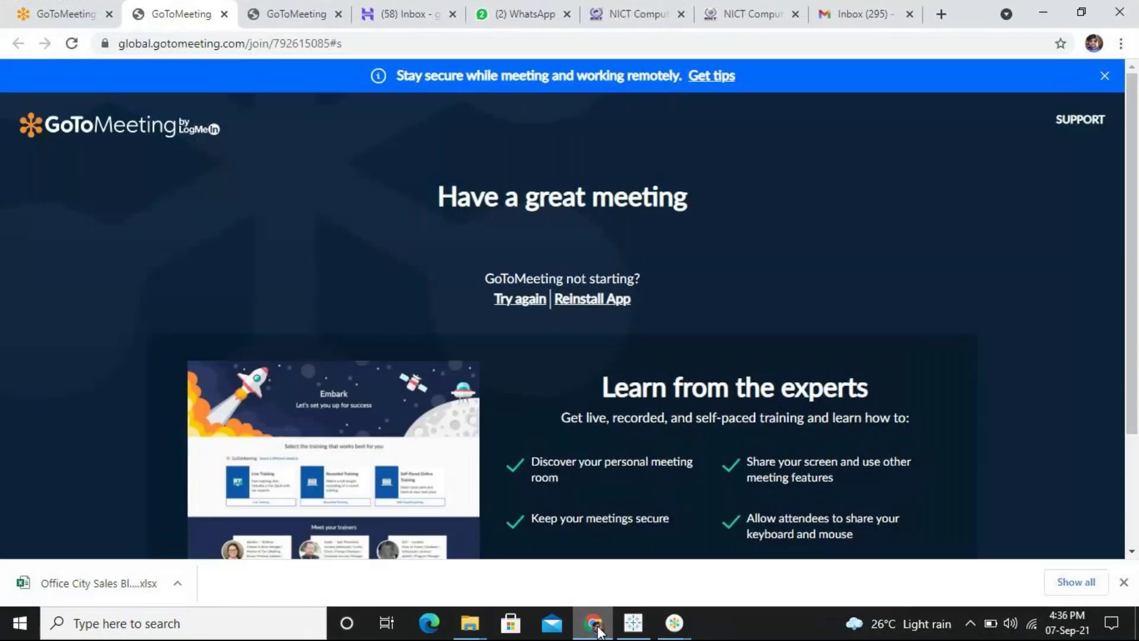
{"action": "left_click", "coordinate": [546, 8]}
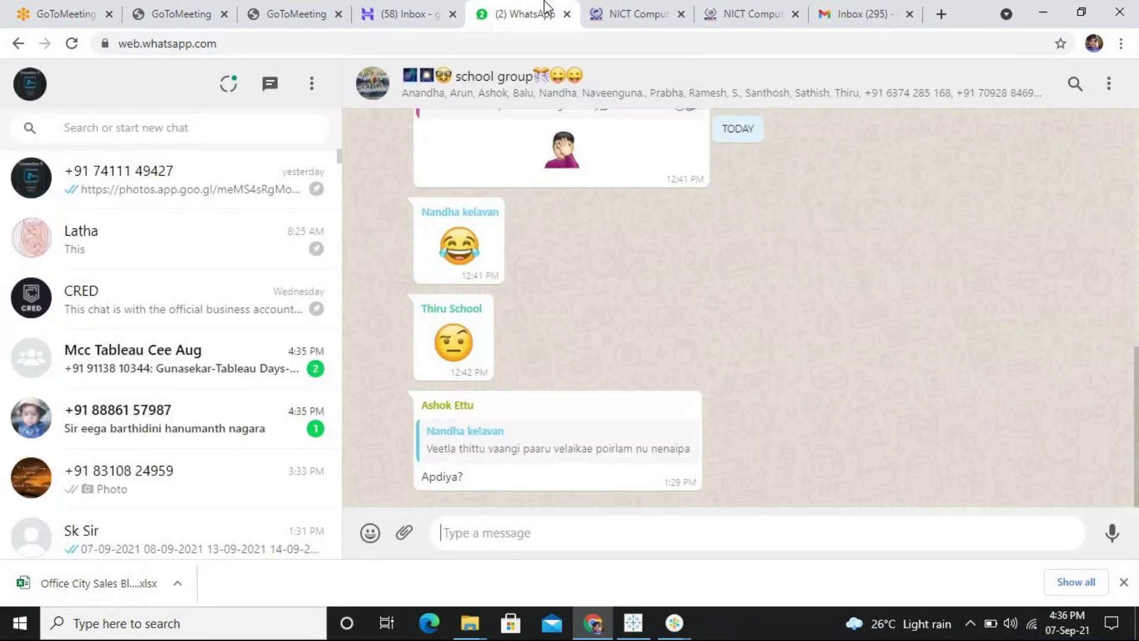
{"action": "left_click", "coordinate": [185, 377]}
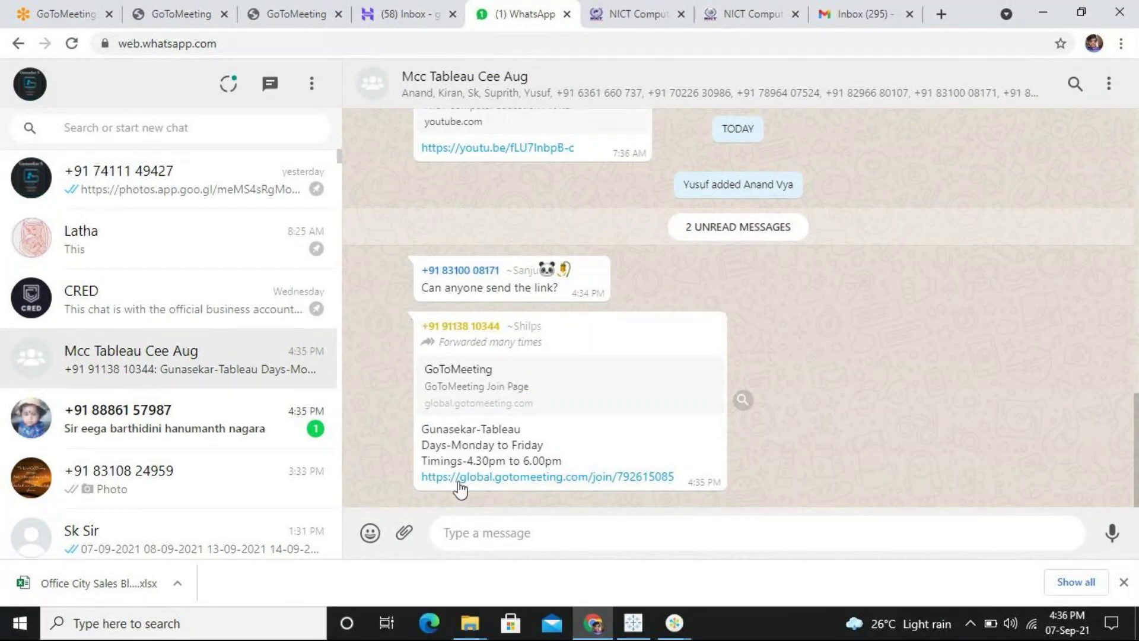
{"action": "left_click", "coordinate": [297, 433]}
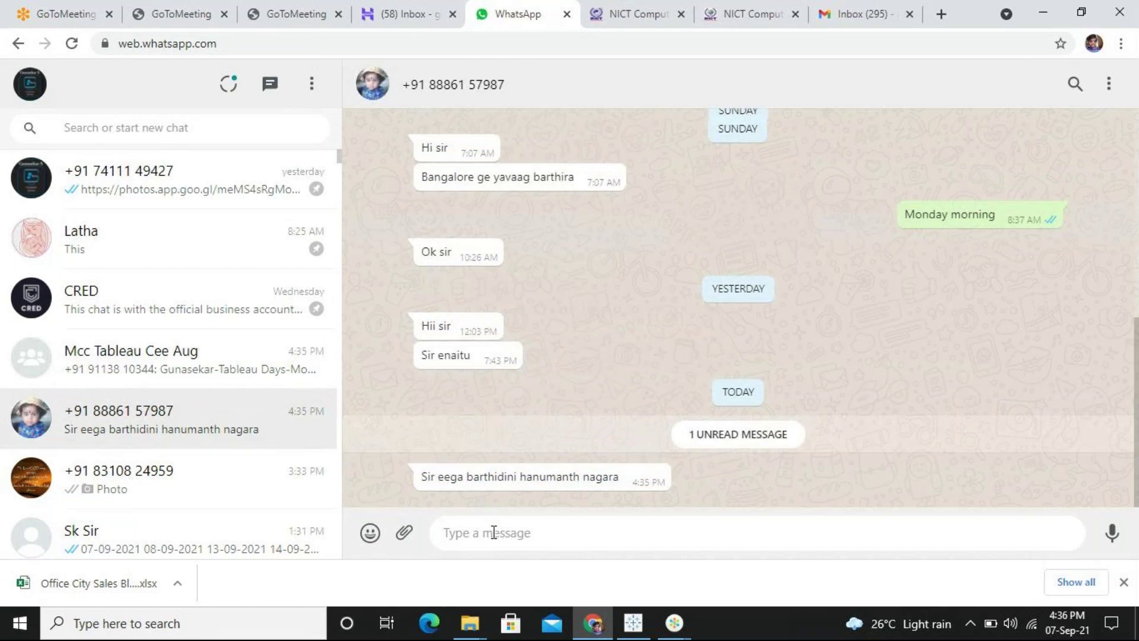
{"action": "type", "text": "no i am "}
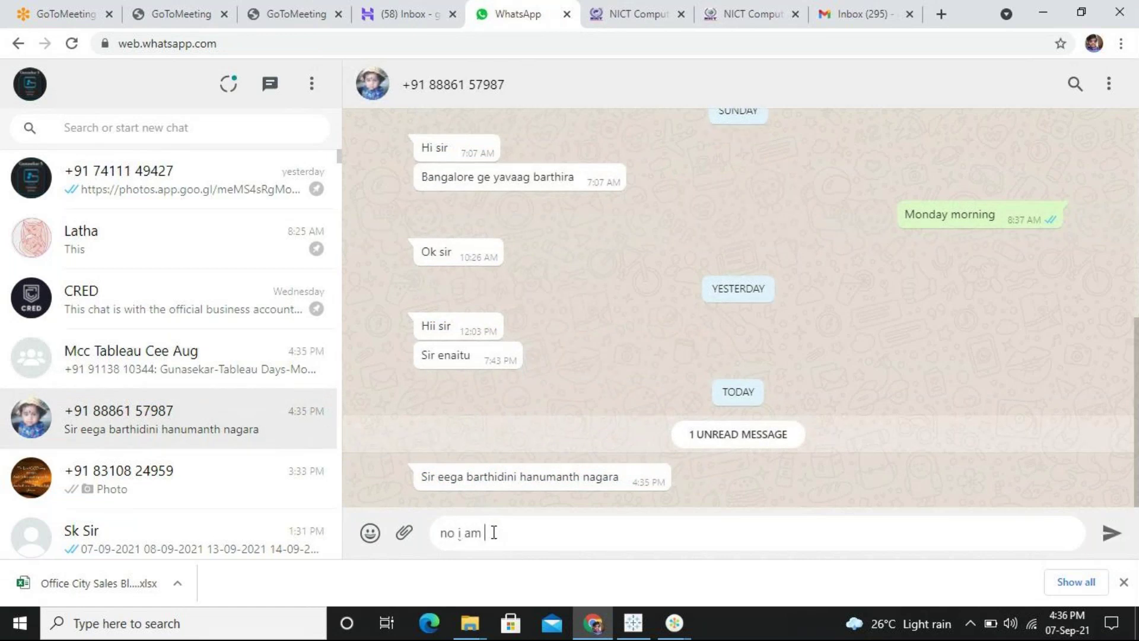
{"action": "type", "text": "in clg class"}
{"action": "key", "text": "Return"}
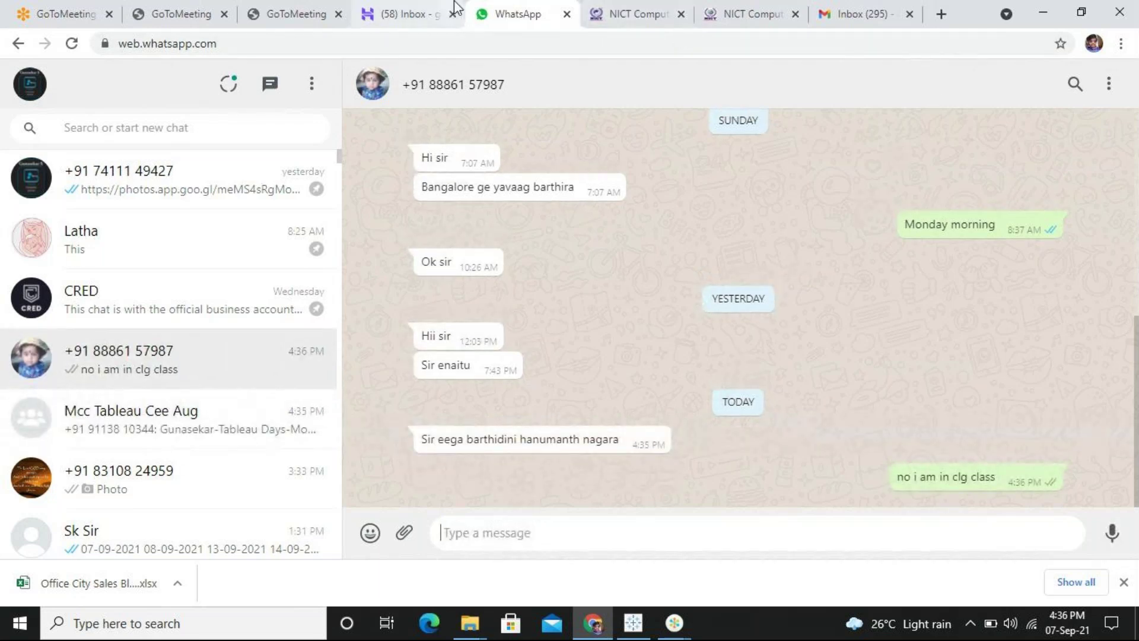
Send Coffe Chain Sales.xlsx and Office City Sales Blending.xlsx from the desktop to the Mcc Tableau Cee Aug group
{"action": "left_click", "coordinate": [244, 407]}
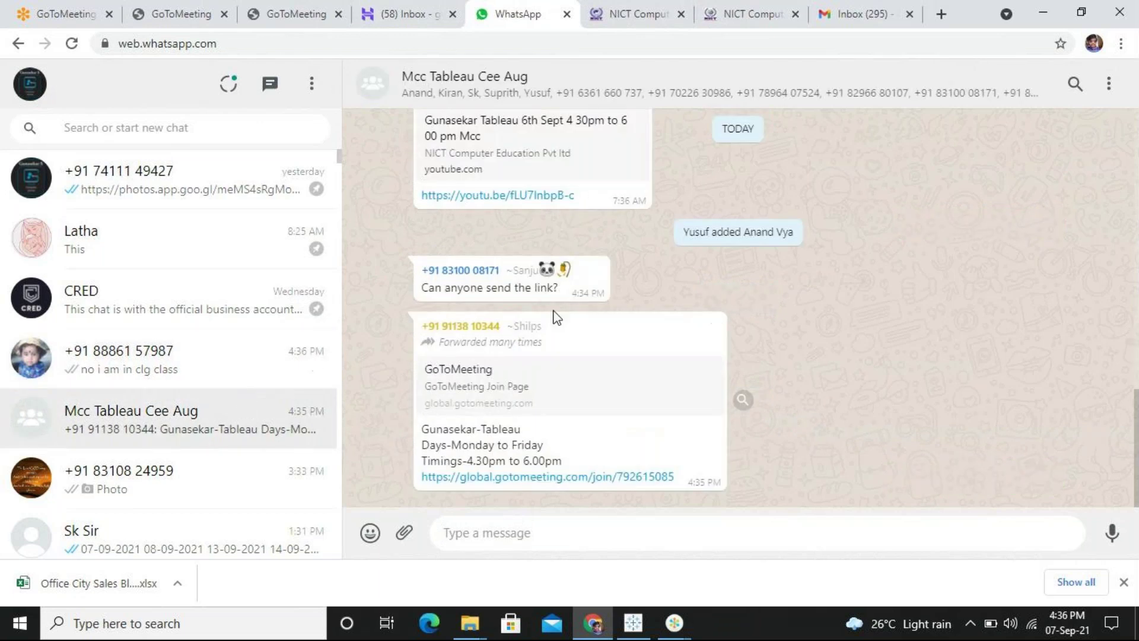
{"action": "left_click_drag", "start_coordinate": [973, 11], "coordinate": [1048, 28]}
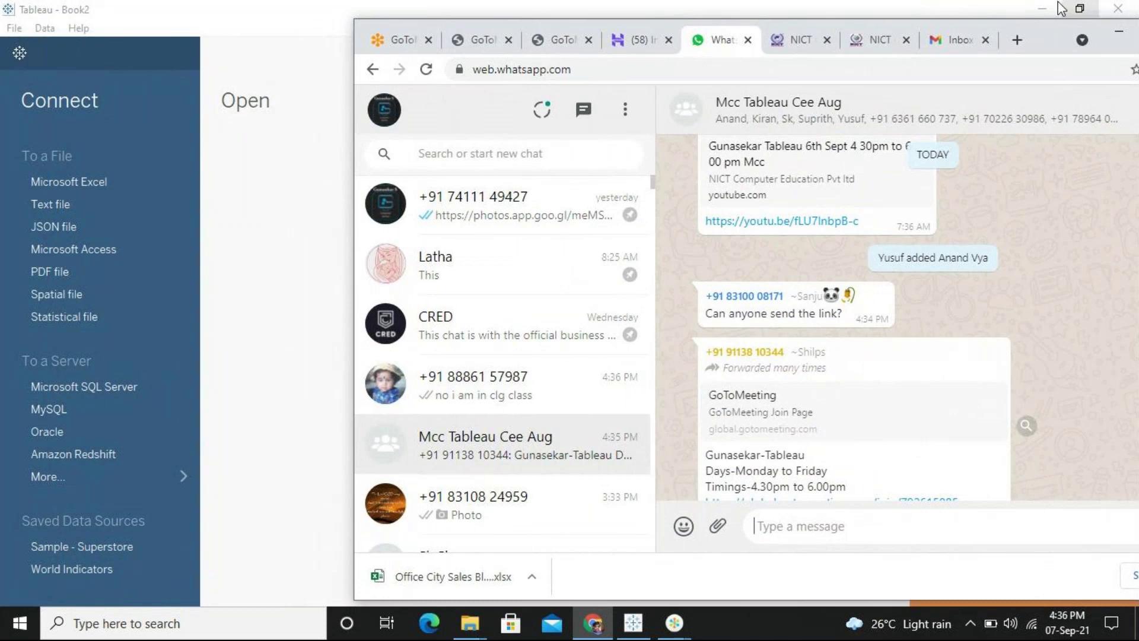
{"action": "left_click", "coordinate": [1043, 8]}
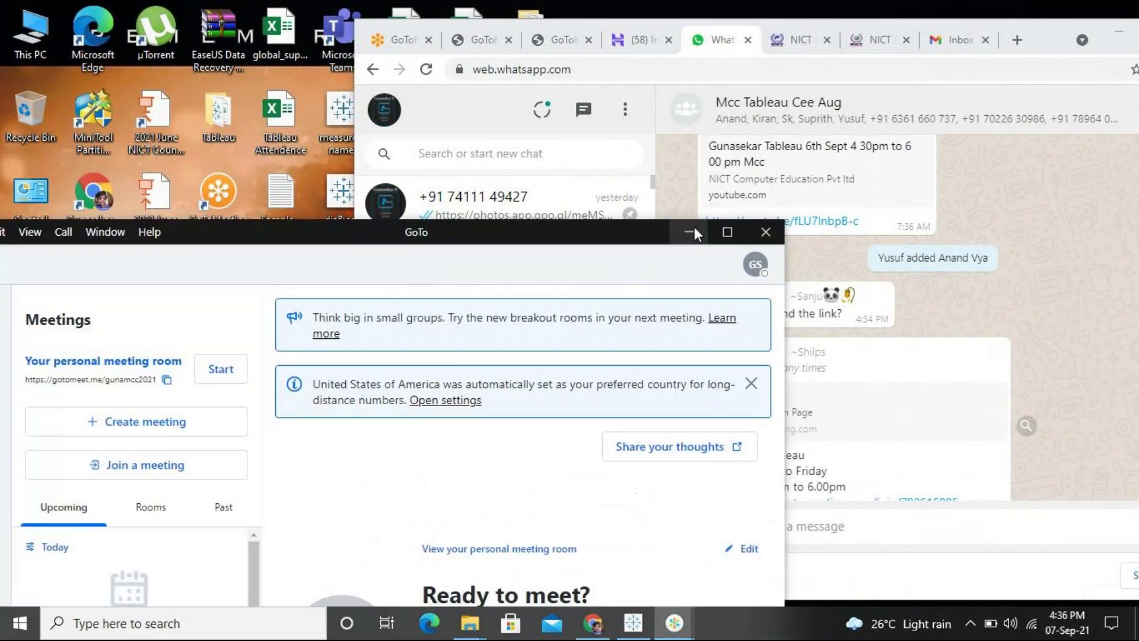
{"action": "left_click", "coordinate": [695, 227]}
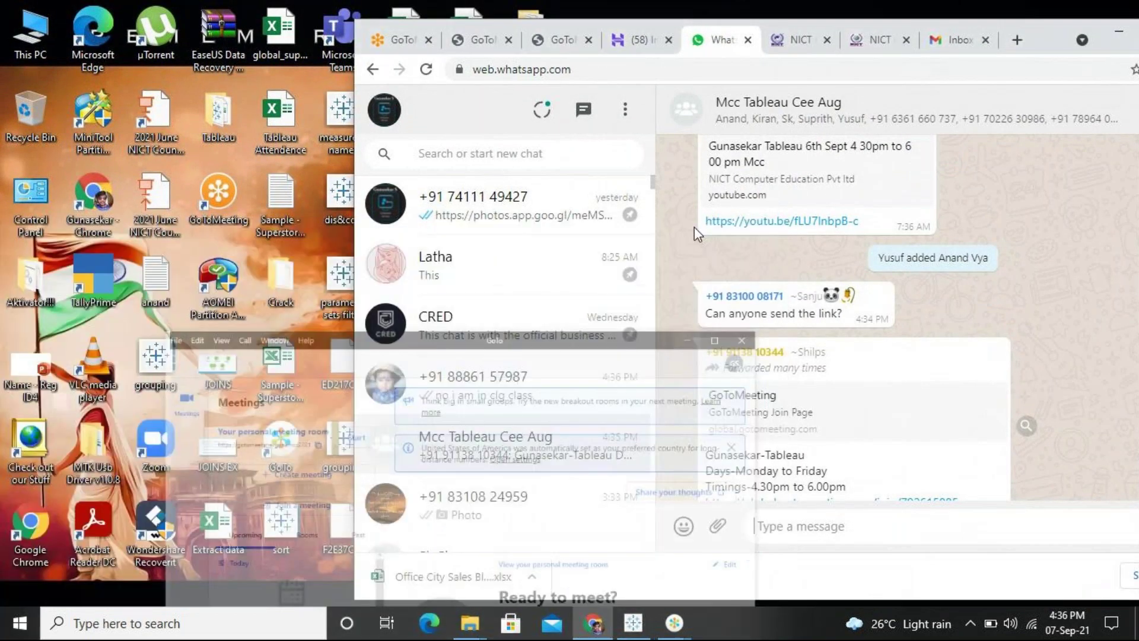
{"action": "left_click_drag", "start_coordinate": [1061, 41], "coordinate": [268, 104]}
{"action": "left_click_drag", "start_coordinate": [528, 427], "coordinate": [301, 519]}
{"action": "left_click", "coordinate": [366, 101]}
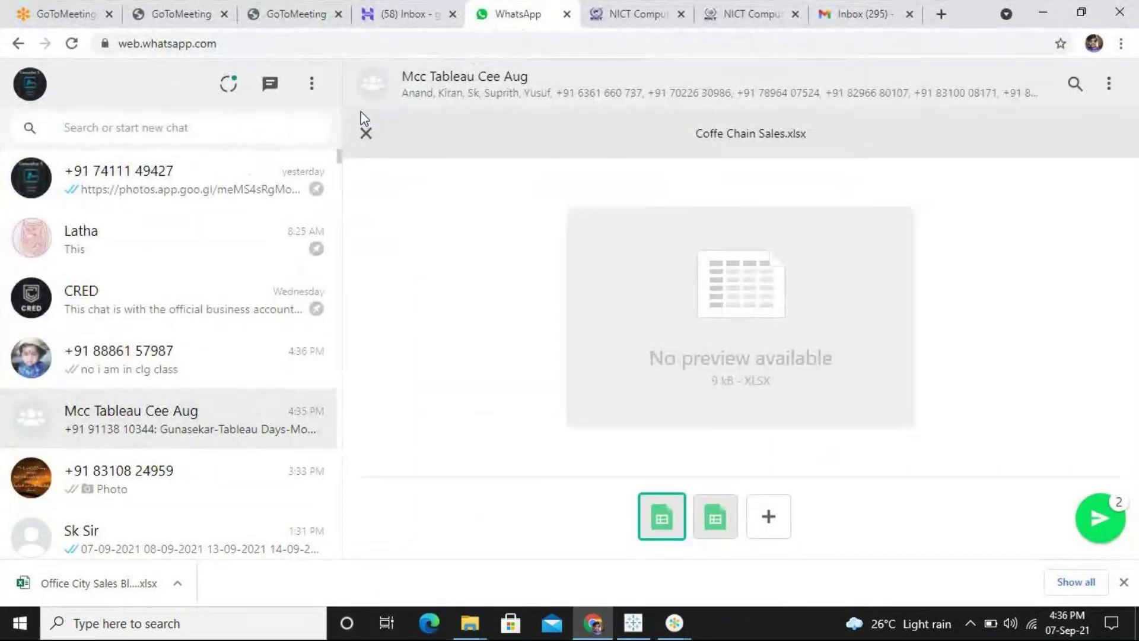
{"action": "left_click", "coordinate": [1107, 528]}
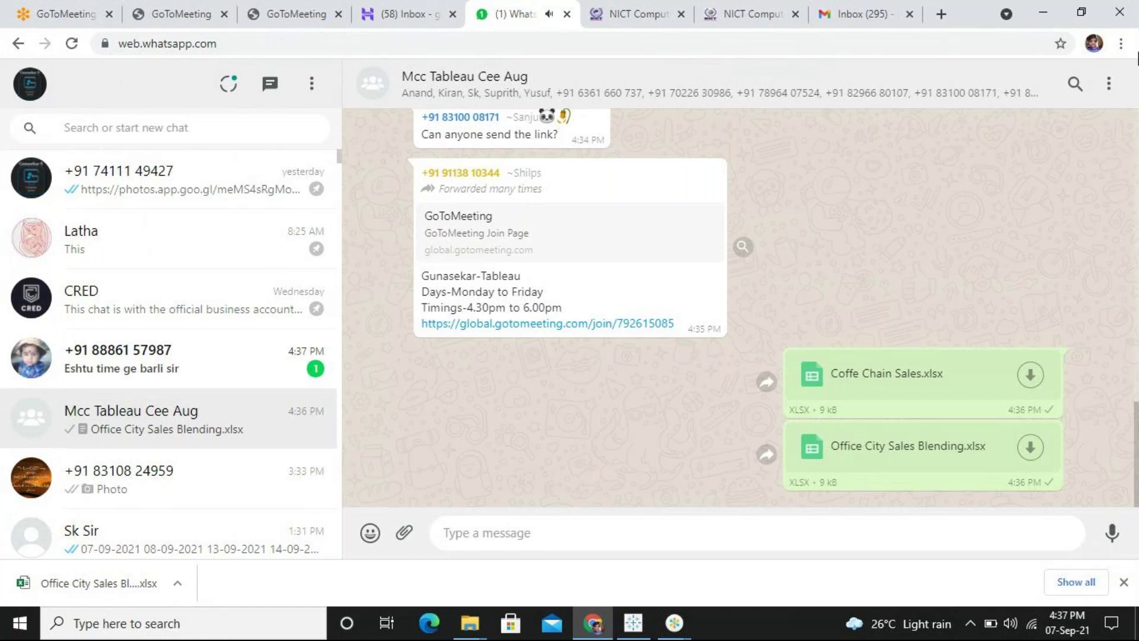
{"action": "left_click", "coordinate": [1045, 12]}
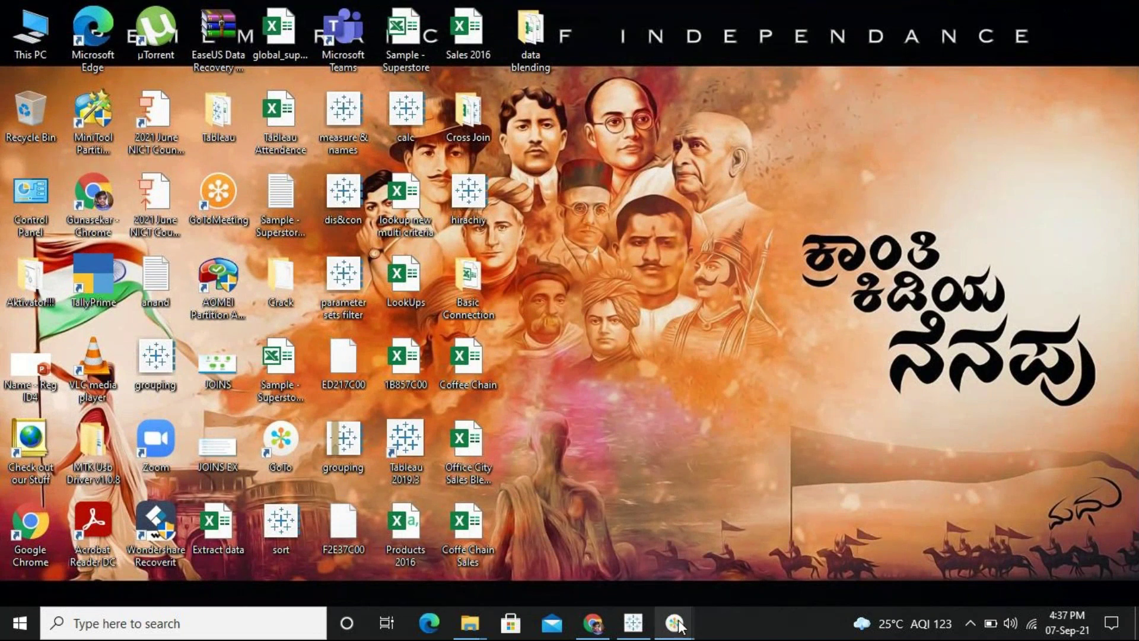
{"action": "mouse_move", "coordinate": [633, 623]}
{"action": "left_click", "coordinate": [628, 583]}
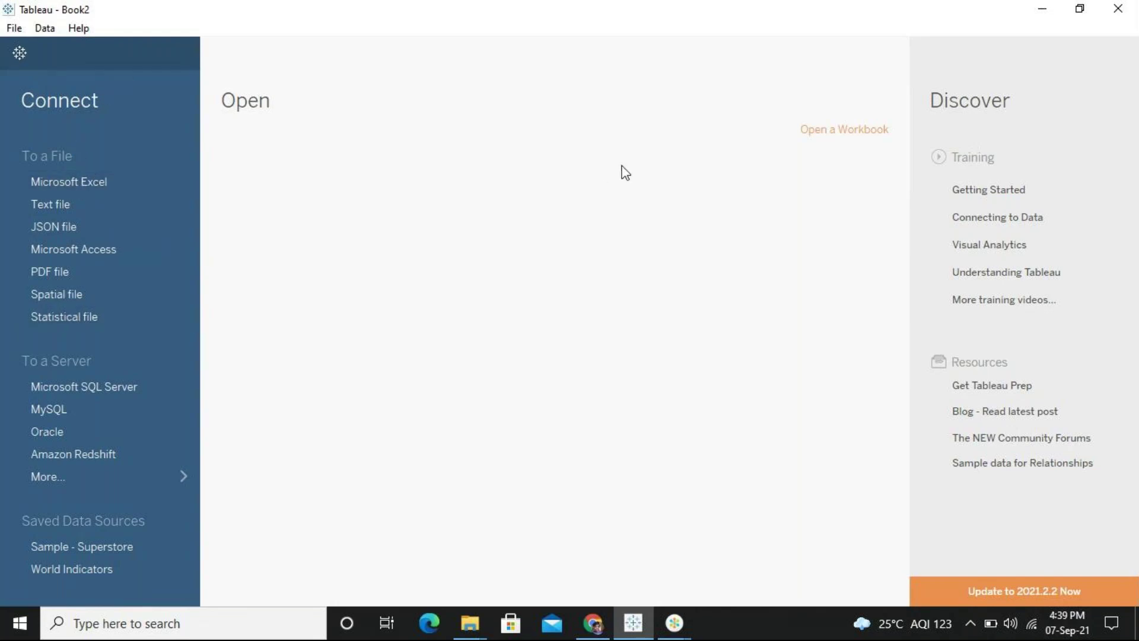
{"action": "left_click", "coordinate": [1042, 3]}
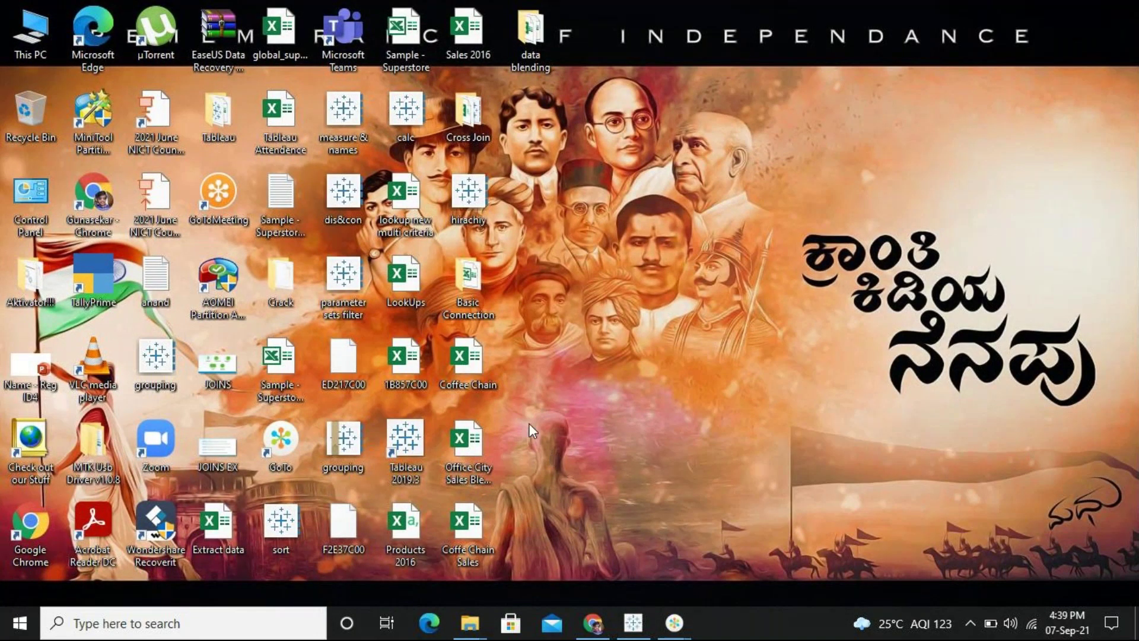
Open the Office City Sales Blending and Coffe Chain Sales workbooks from the desktop in Excel, dismissing the activation wizard
{"action": "left_click_drag", "start_coordinate": [528, 423], "coordinate": [444, 603]}
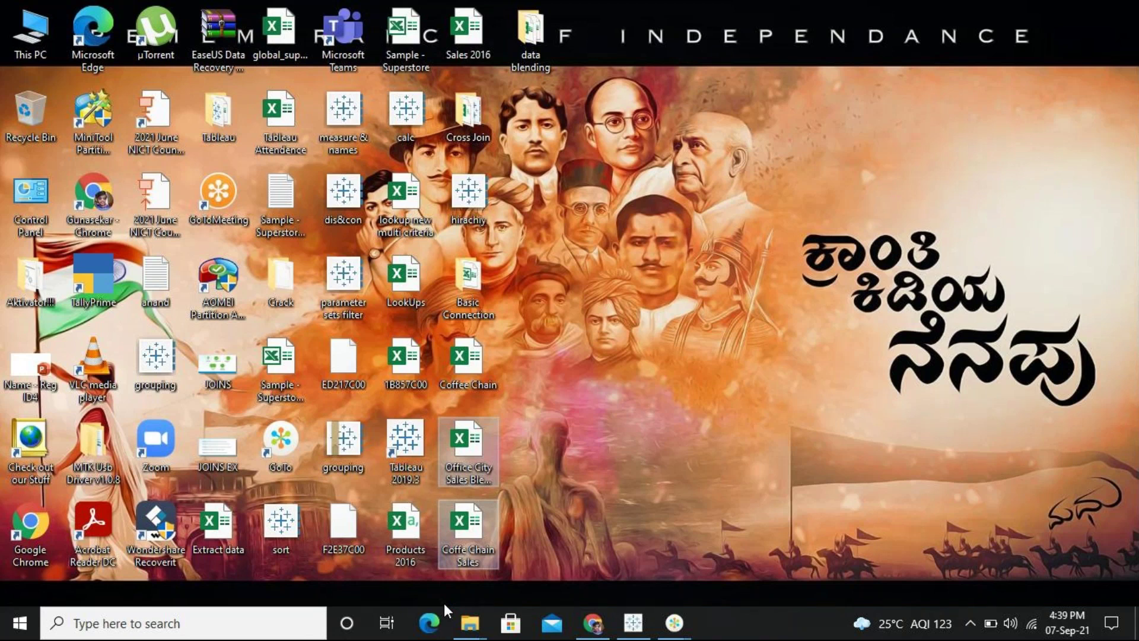
{"action": "key", "text": "Return"}
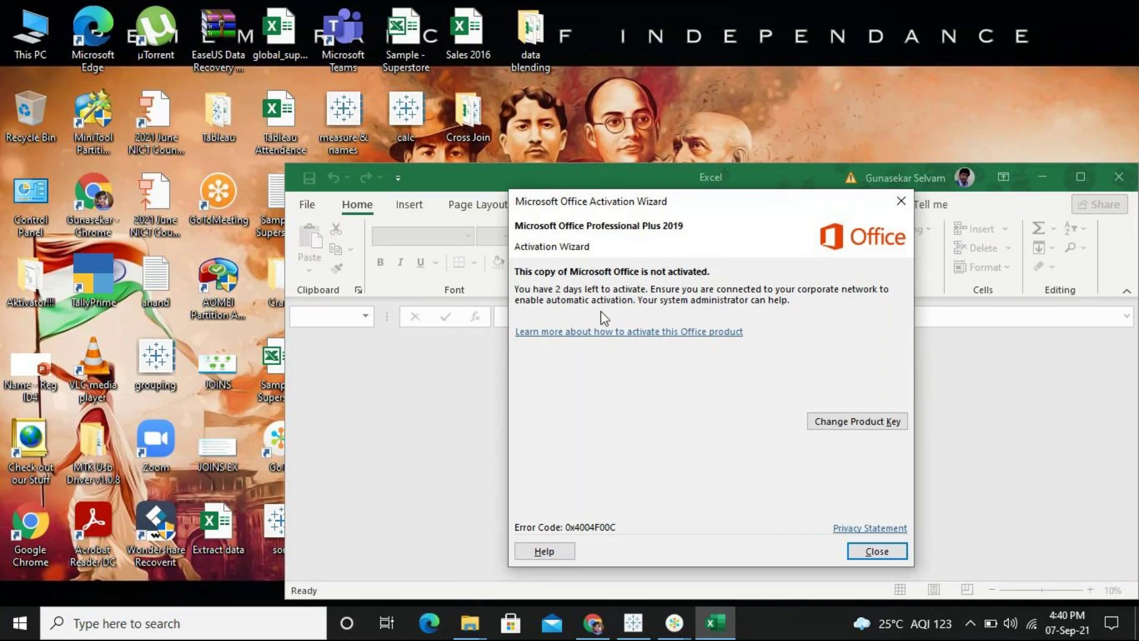
{"action": "left_click", "coordinate": [877, 550]}
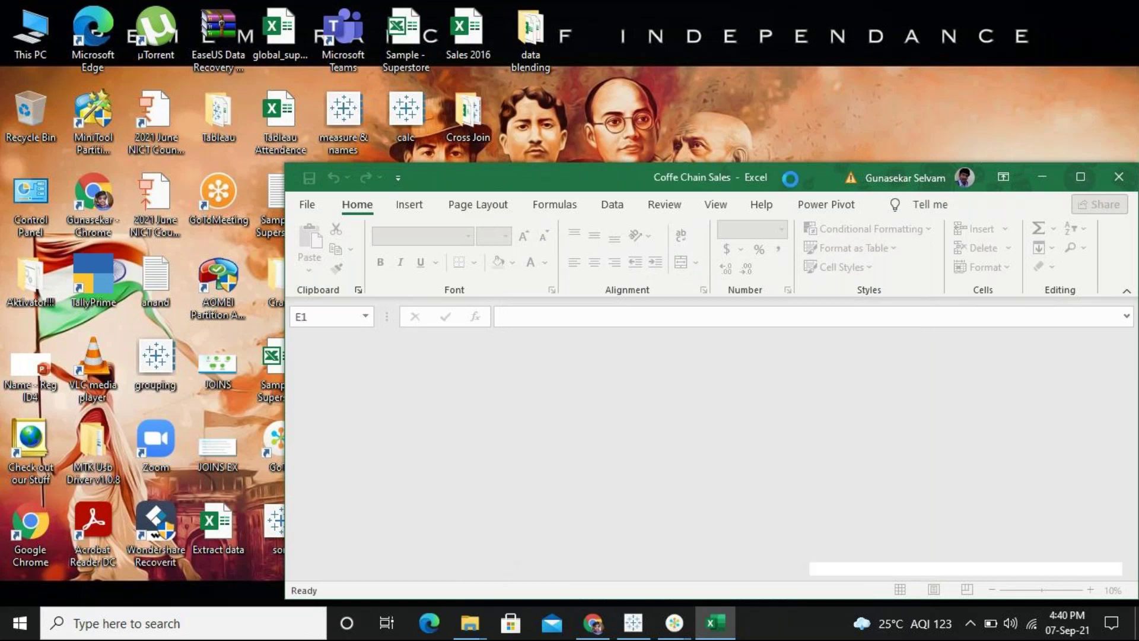
{"action": "double_click", "coordinate": [791, 178]}
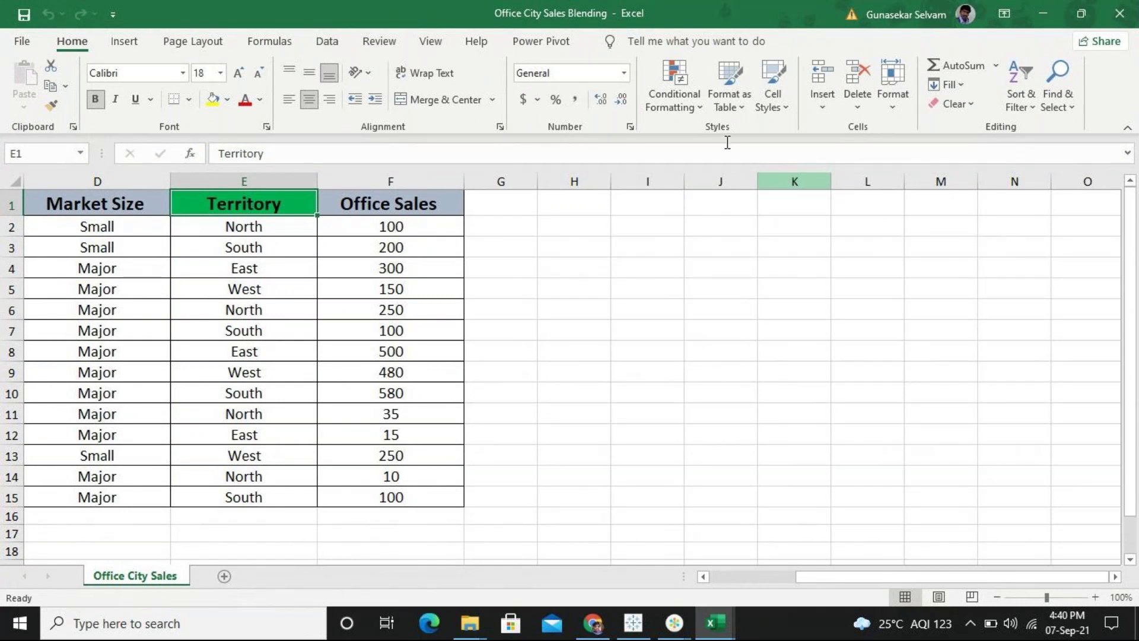
Arrange the Coffe Chain Sales and Office City Sales Blending workbooks side by side
{"action": "left_click_drag", "start_coordinate": [630, 7], "coordinate": [1041, 153]}
{"action": "key", "text": "super+Right"}
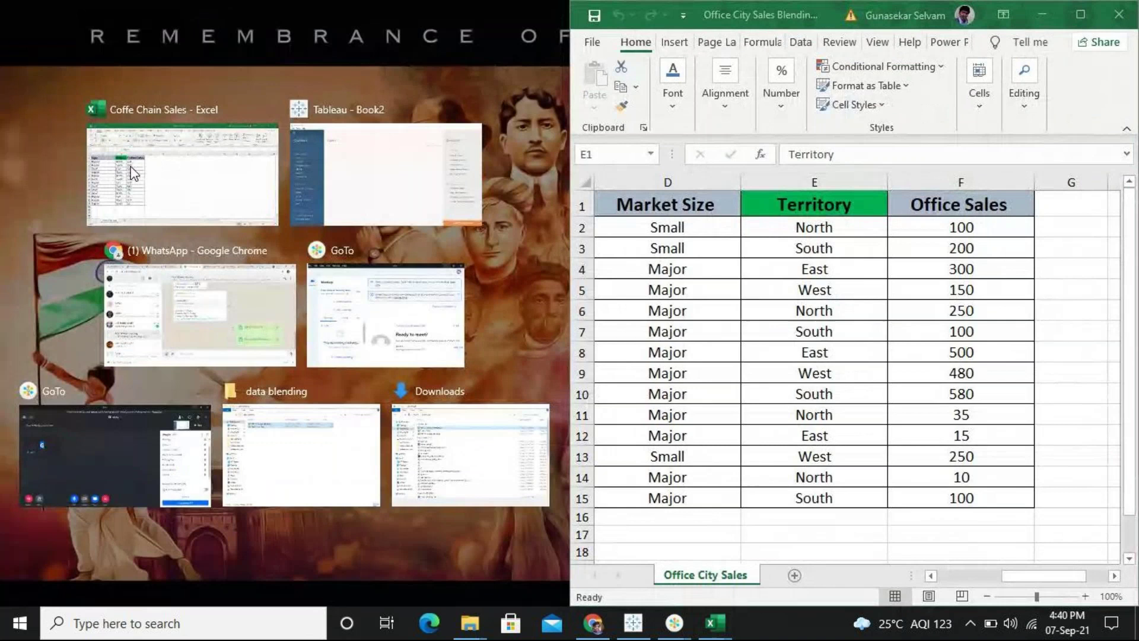
{"action": "left_click", "coordinate": [134, 173]}
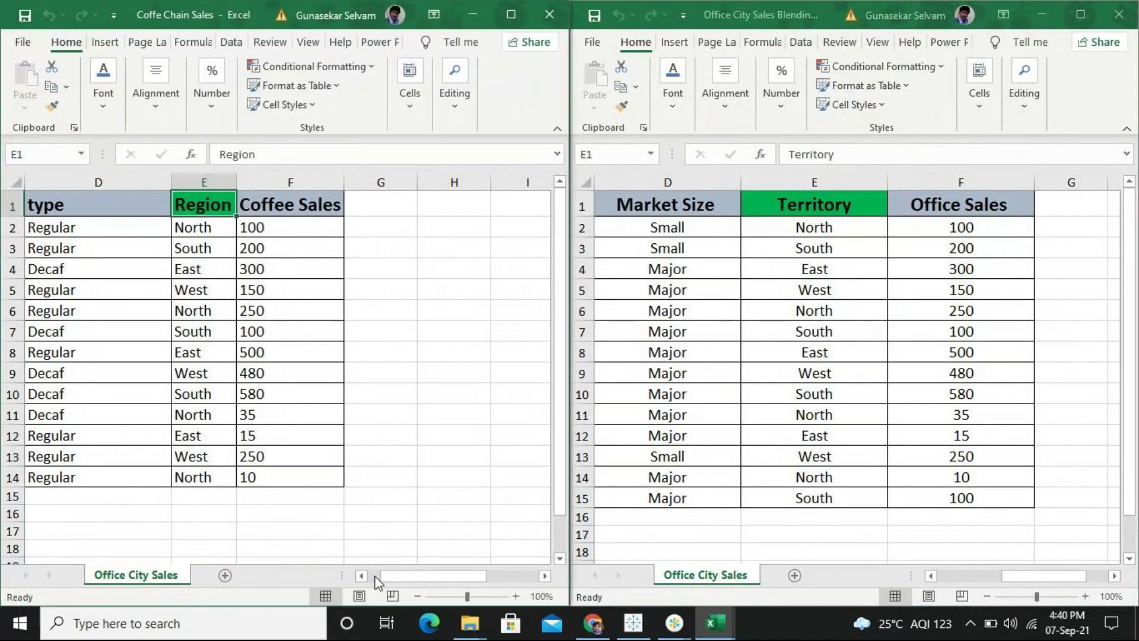
Zoom the Coffe Chain Sales sheet out to 70% and the Office City Sales Blending sheet to 80%
{"action": "left_click", "coordinate": [379, 576]}
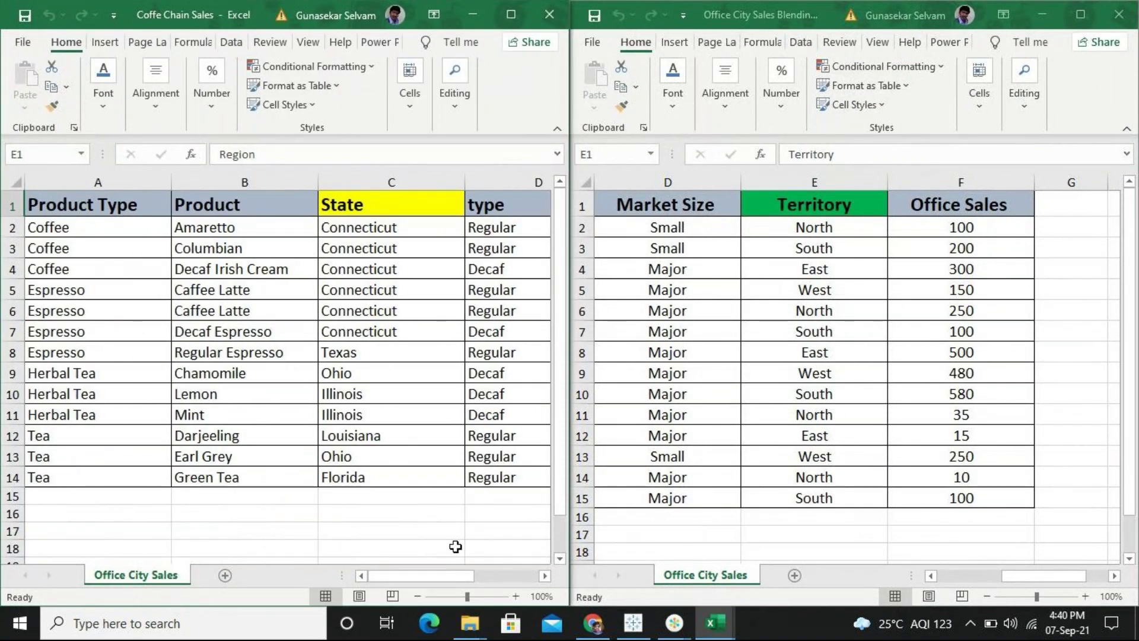
{"action": "left_click", "coordinate": [419, 597]}
{"action": "left_click", "coordinate": [419, 596]}
{"action": "left_click", "coordinate": [419, 596]}
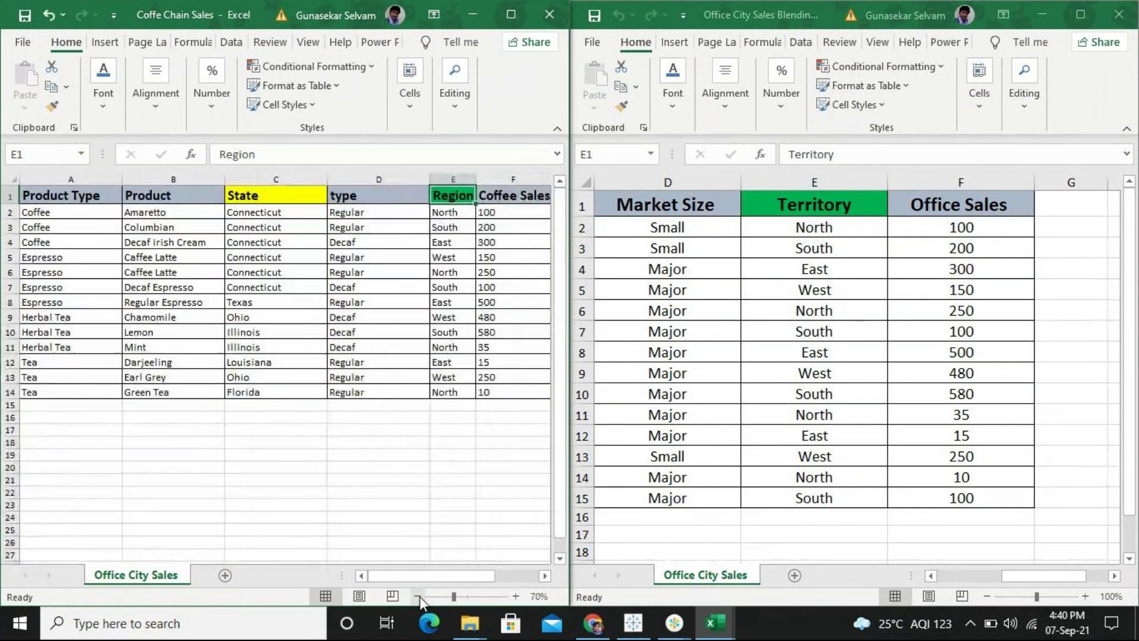
{"action": "left_click", "coordinate": [984, 593]}
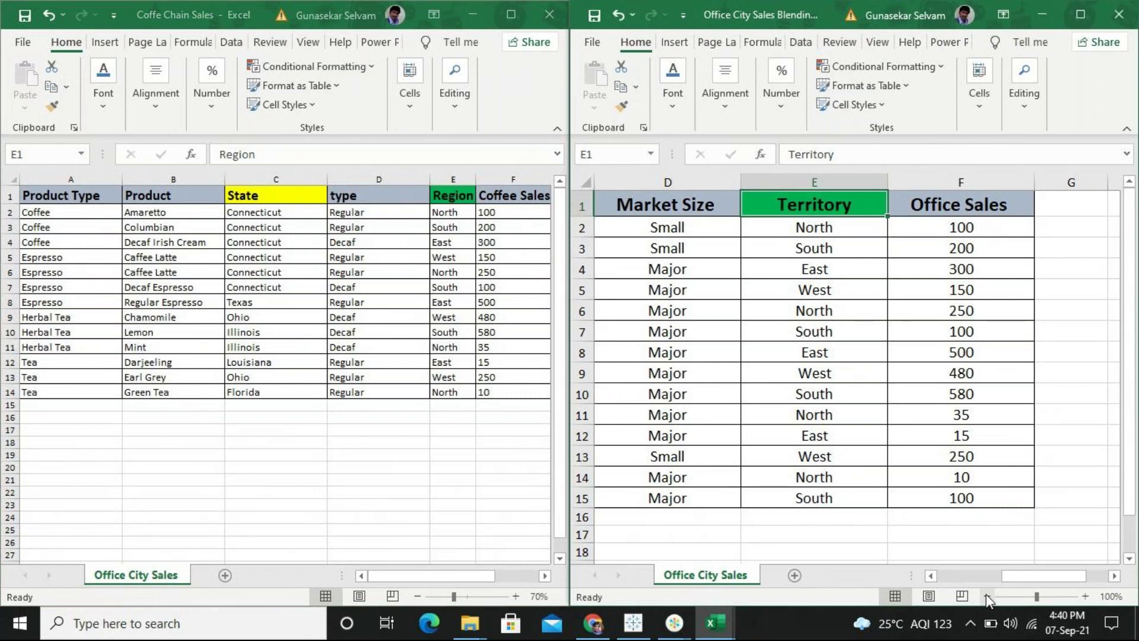
{"action": "left_click", "coordinate": [983, 521]}
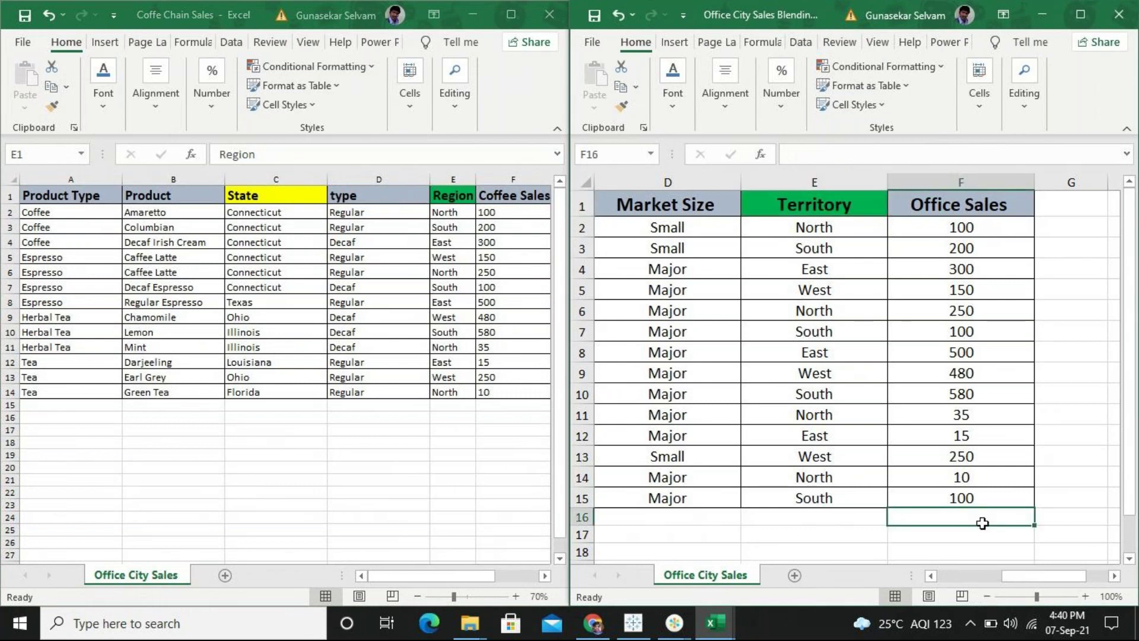
{"action": "left_click", "coordinate": [987, 595]}
{"action": "left_click", "coordinate": [988, 596]}
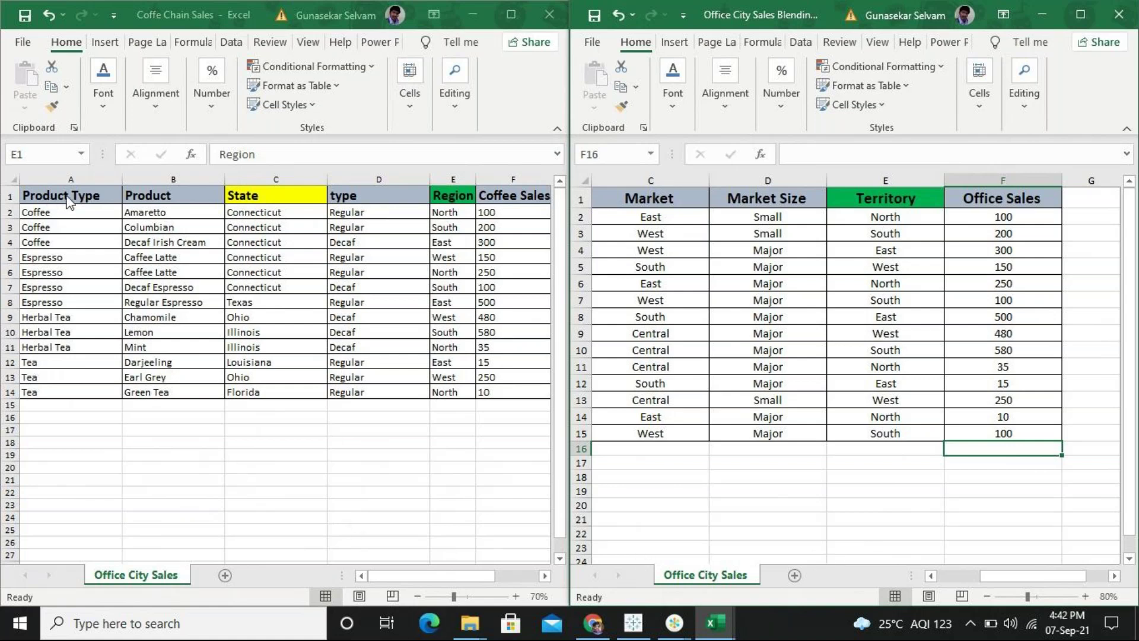
Compare the headings from Product to Coffee Sales in Coffe Chain Sales with those from Market to Office Sales in Office City Sales Blending
{"action": "left_click", "coordinate": [126, 195]}
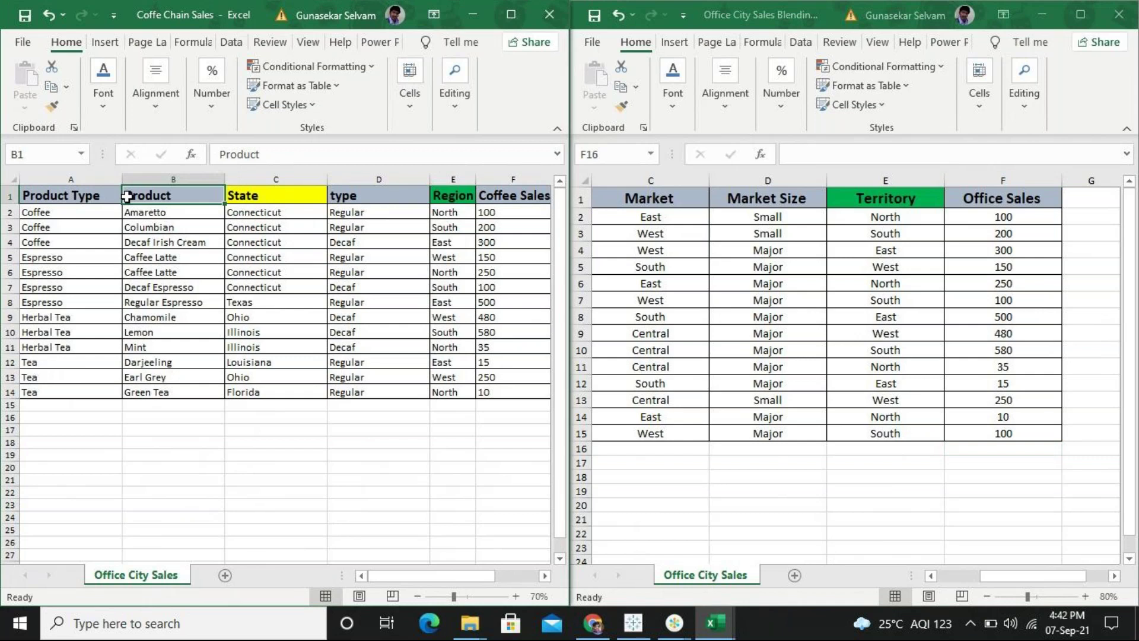
{"action": "left_click", "coordinate": [288, 198]}
{"action": "left_click", "coordinate": [341, 197]}
{"action": "left_click", "coordinate": [441, 195]}
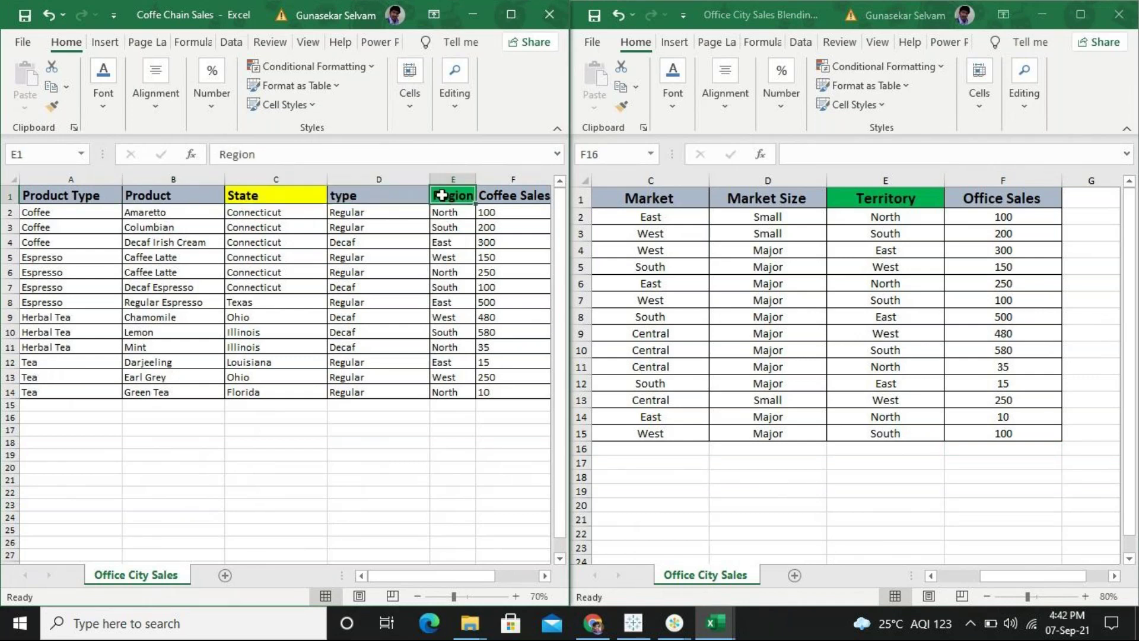
{"action": "left_click", "coordinate": [509, 196]}
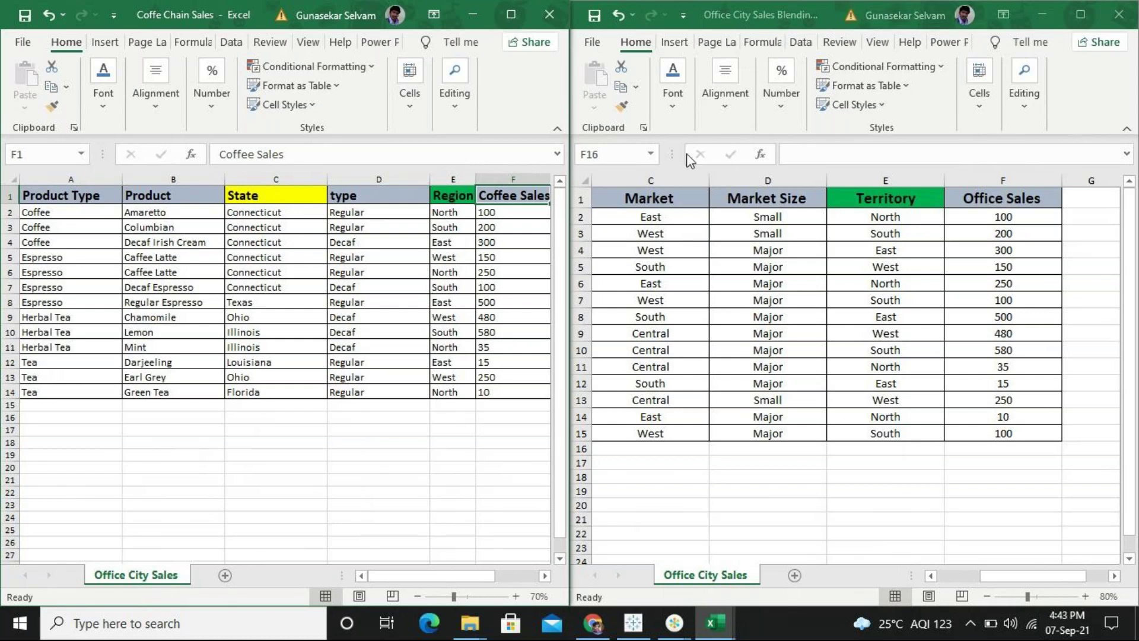
{"action": "left_click", "coordinate": [655, 205]}
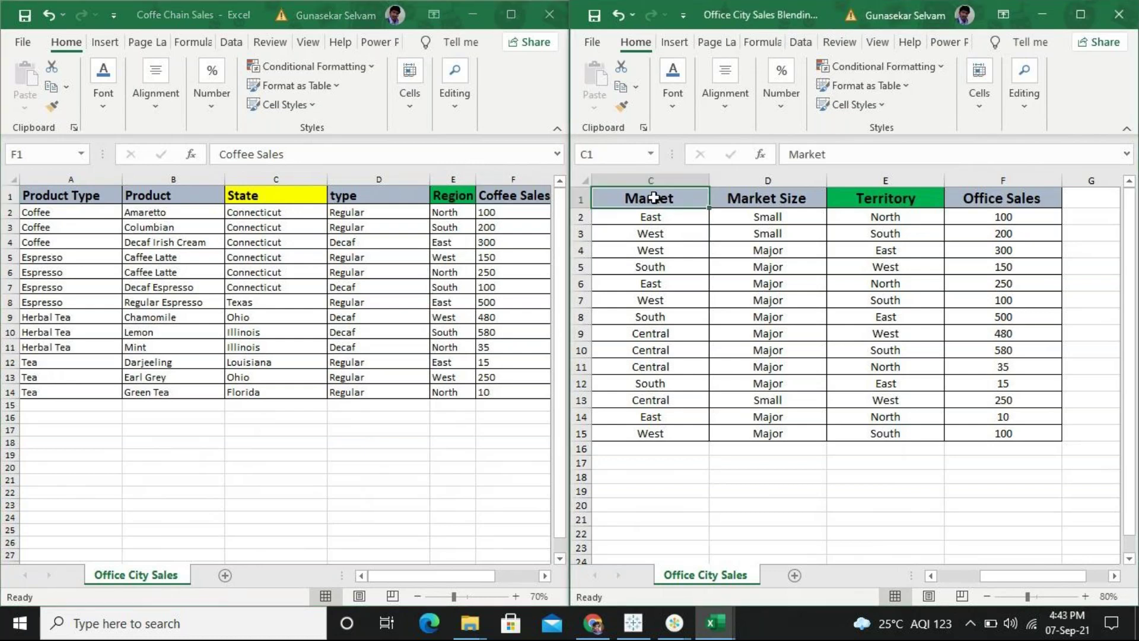
{"action": "left_click", "coordinate": [801, 204]}
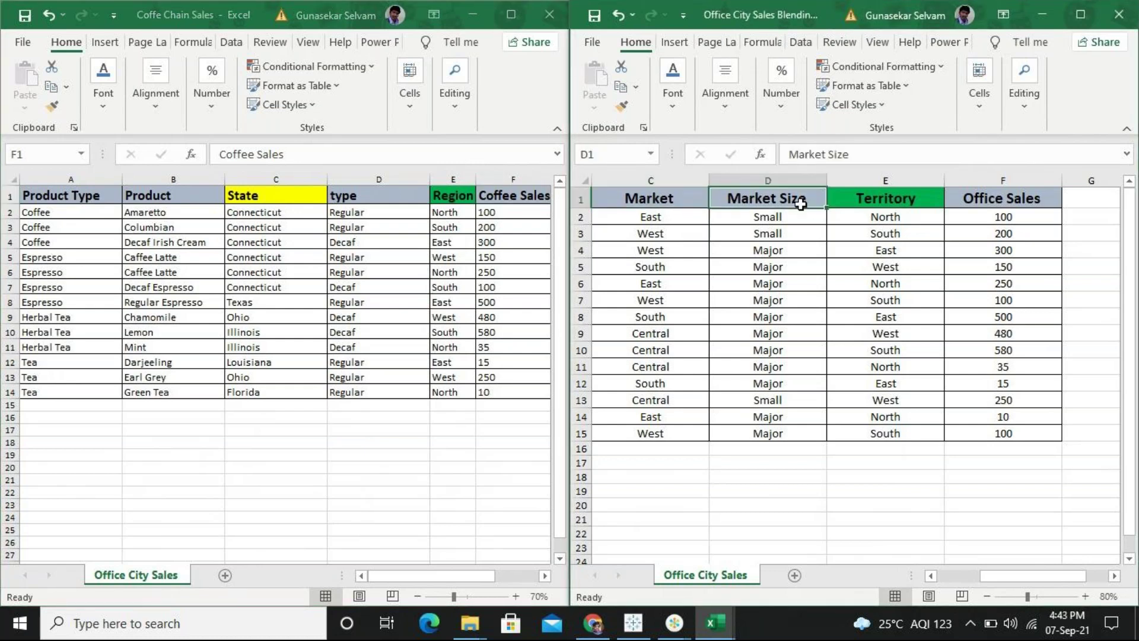
{"action": "left_click", "coordinate": [885, 204]}
{"action": "left_click", "coordinate": [1006, 206]}
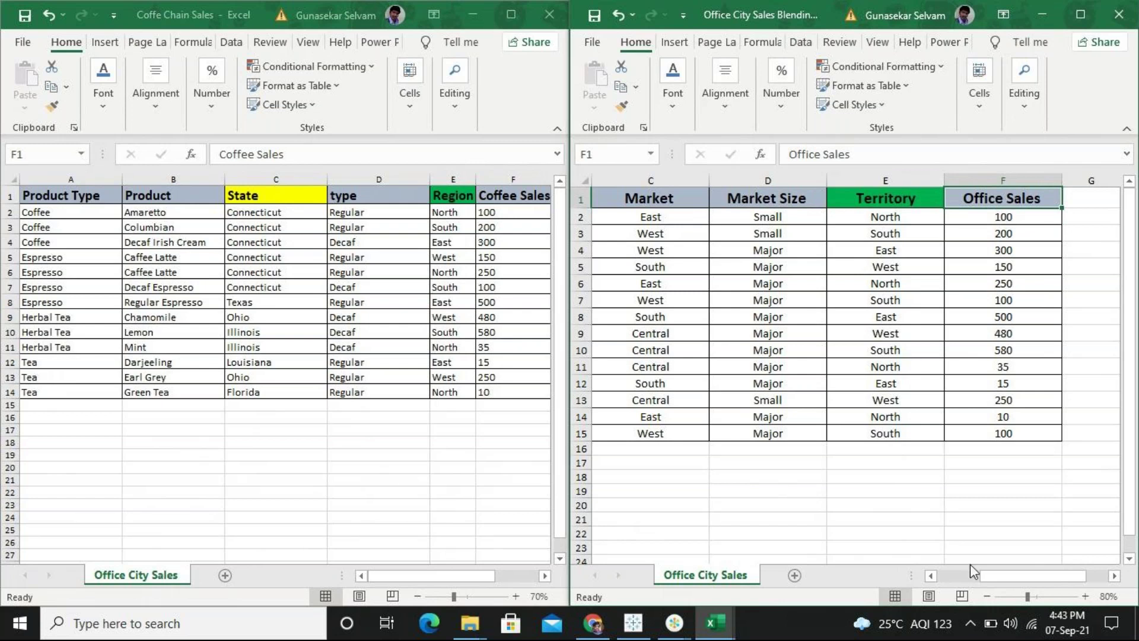
Set the Office City Sales Blending sheet's zoom to 70% with the State to Office Sales columns in view
{"action": "left_click_drag", "start_coordinate": [985, 579], "coordinate": [964, 584]}
{"action": "left_click", "coordinate": [985, 596]}
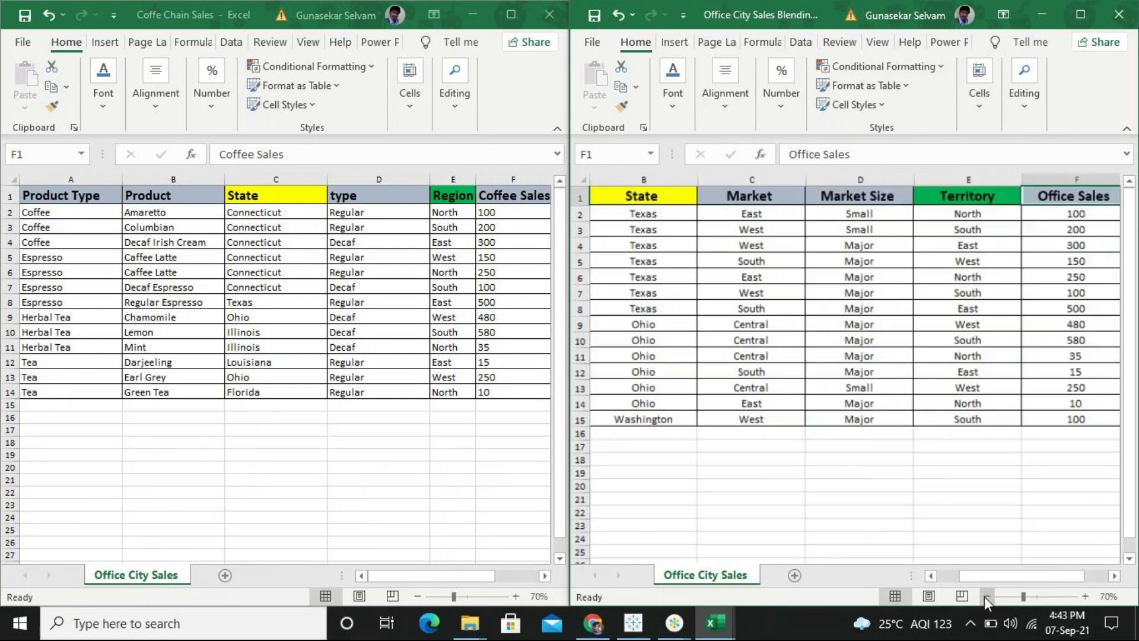
{"action": "left_click", "coordinate": [985, 596]}
{"action": "left_click_drag", "start_coordinate": [1006, 585], "coordinate": [984, 582]}
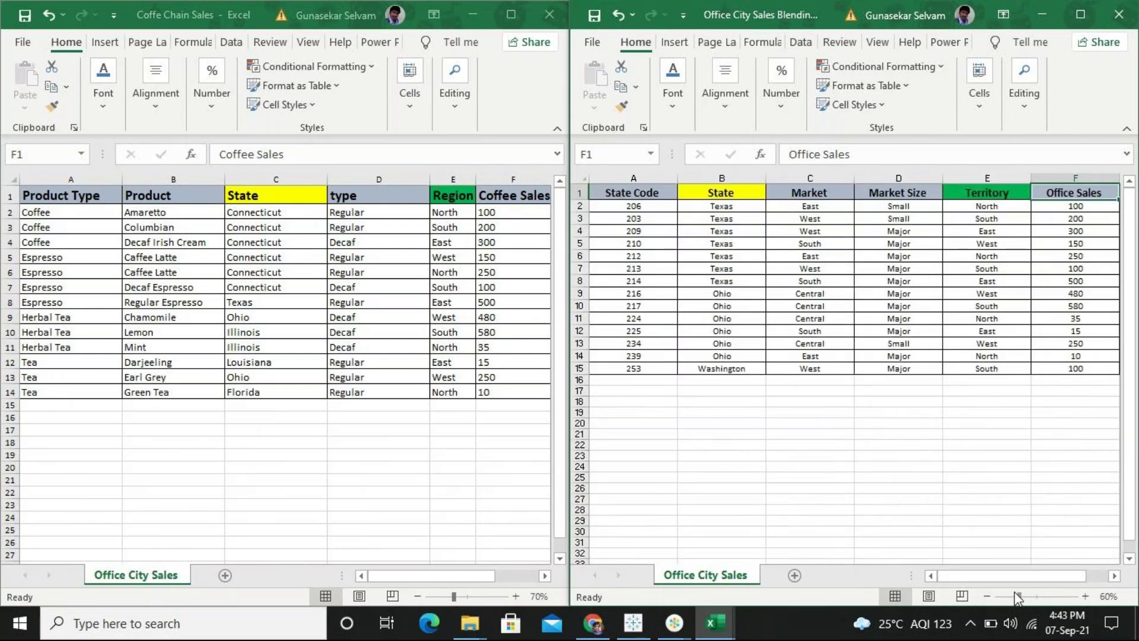
{"action": "left_click", "coordinate": [1086, 597]}
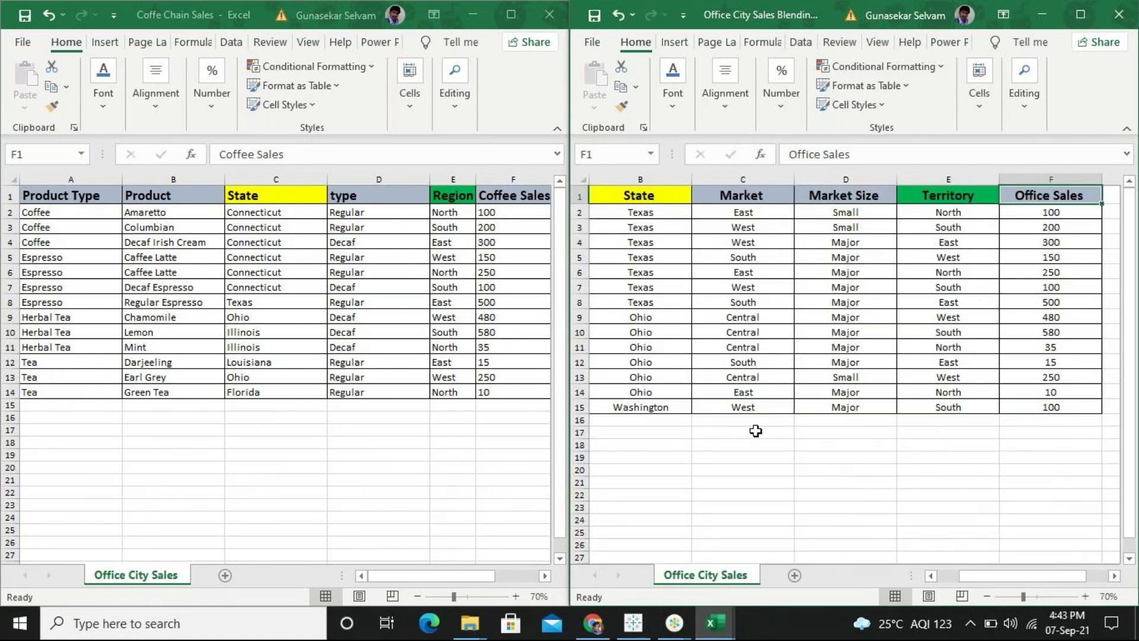
Compare the State column of Coffe Chain Sales with the State column of Office City Sales Blending
{"action": "left_click", "coordinate": [251, 197]}
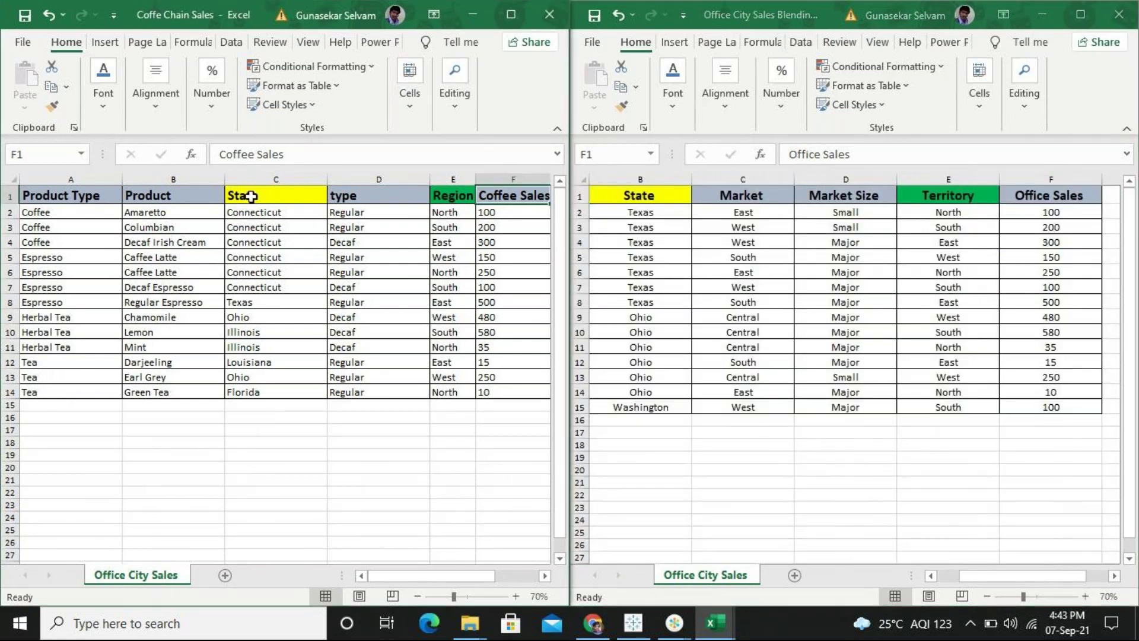
{"action": "left_click", "coordinate": [252, 196]}
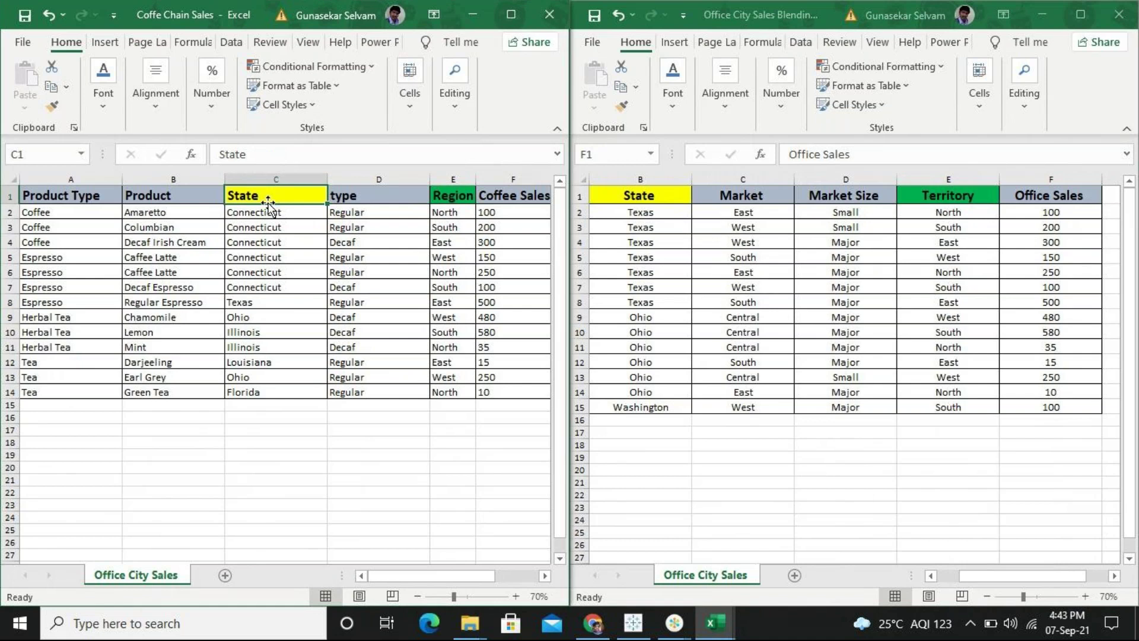
{"action": "left_click", "coordinate": [275, 215]}
{"action": "left_click_drag", "start_coordinate": [274, 216], "coordinate": [276, 380]}
{"action": "key", "text": "ctrl+c"}
{"action": "left_click", "coordinate": [791, 4]}
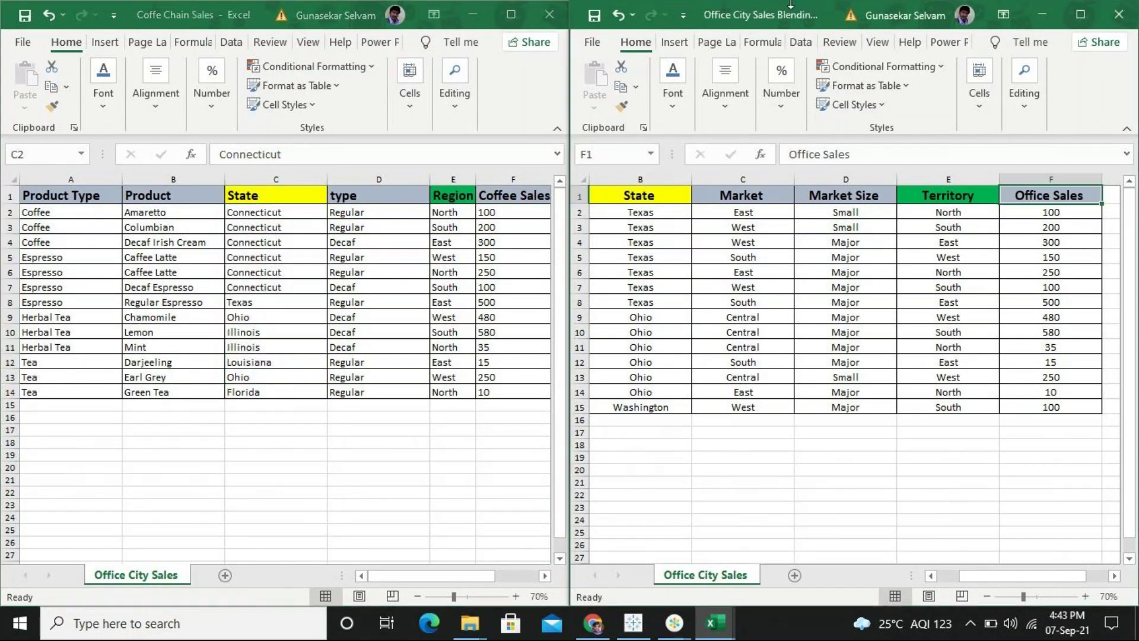
{"action": "left_click", "coordinate": [643, 198]}
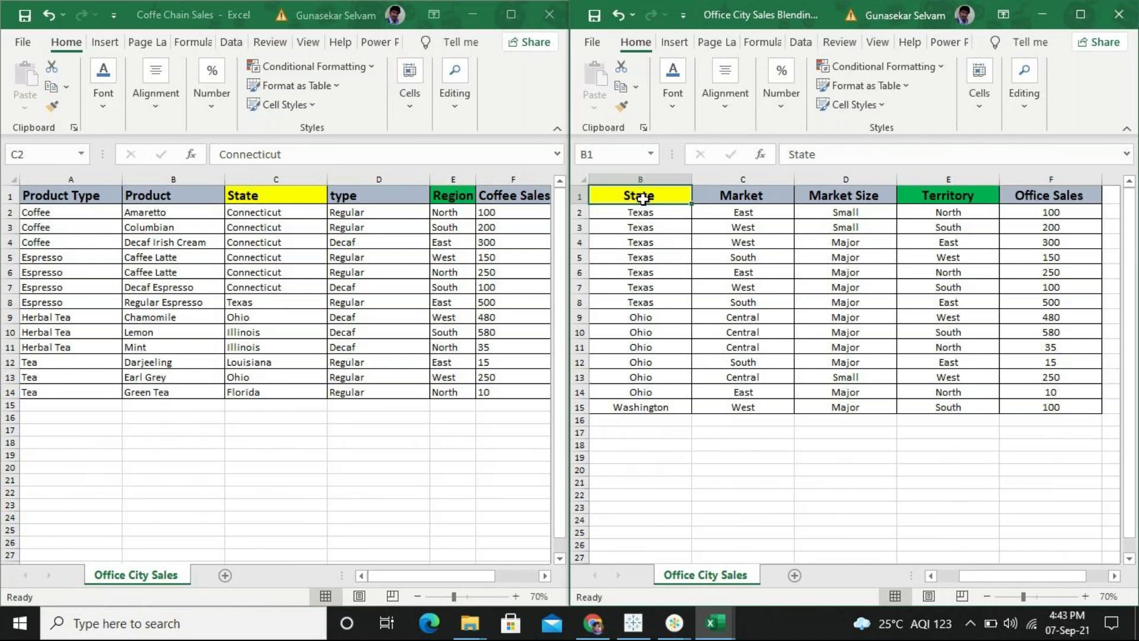
{"action": "left_click_drag", "start_coordinate": [641, 215], "coordinate": [621, 412]}
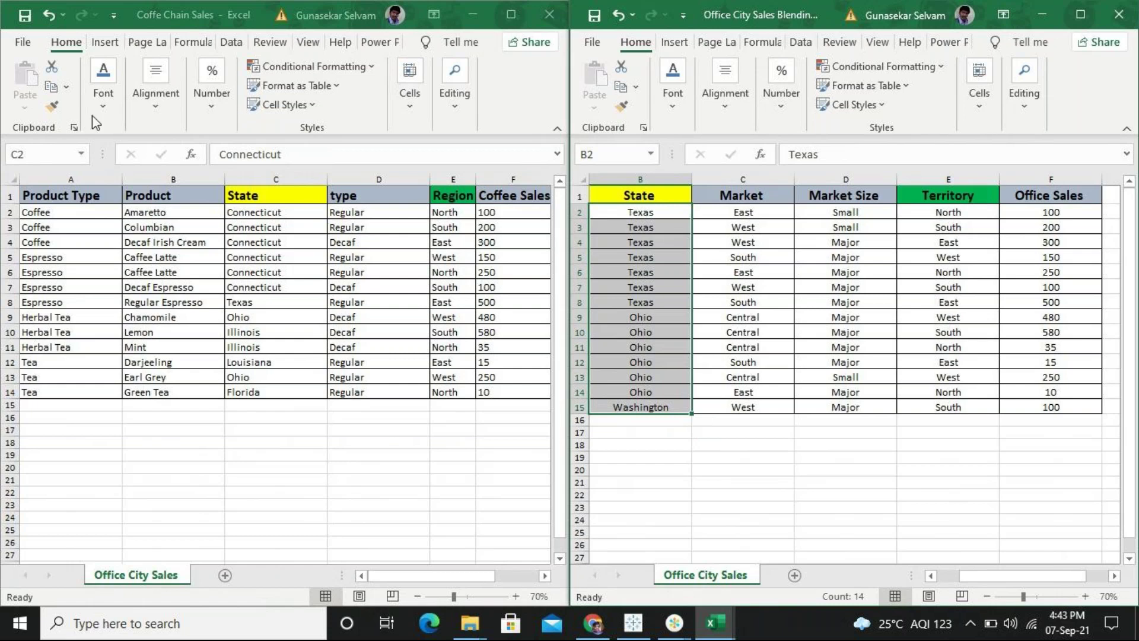
{"action": "left_click", "coordinate": [270, 175]}
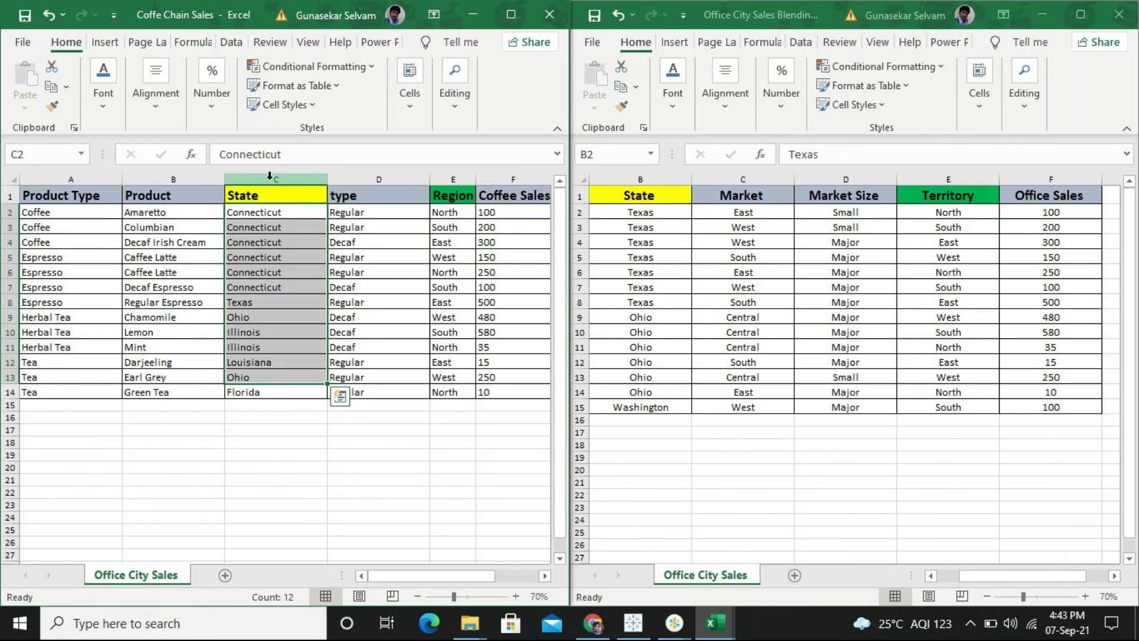
{"action": "left_click", "coordinate": [647, 178]}
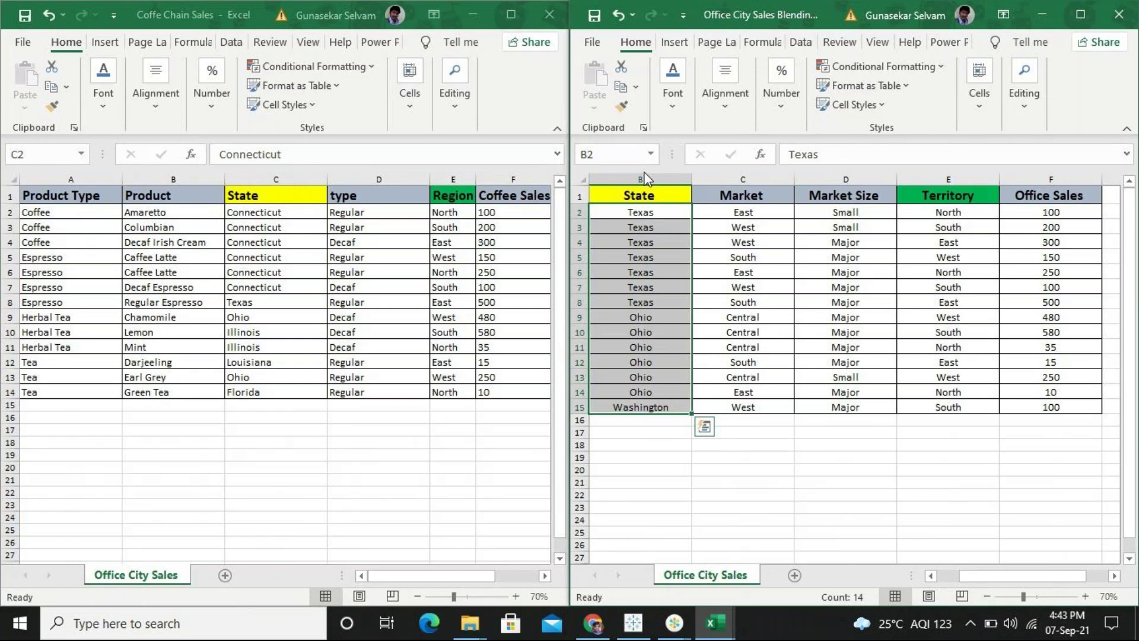
{"action": "key", "text": "Escape"}
Compare the Region column in Coffe Chain Sales with the Territory column in Office City Sales Blending
{"action": "left_click", "coordinate": [449, 184]}
{"action": "key", "text": "ctrl+v"}
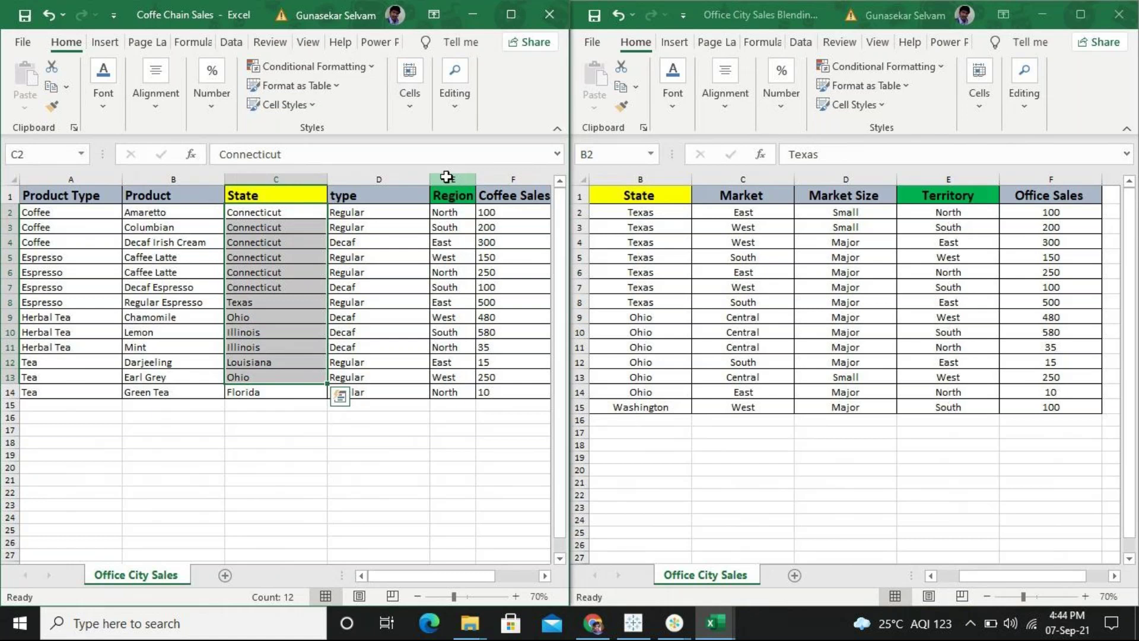
{"action": "left_click", "coordinate": [446, 176]}
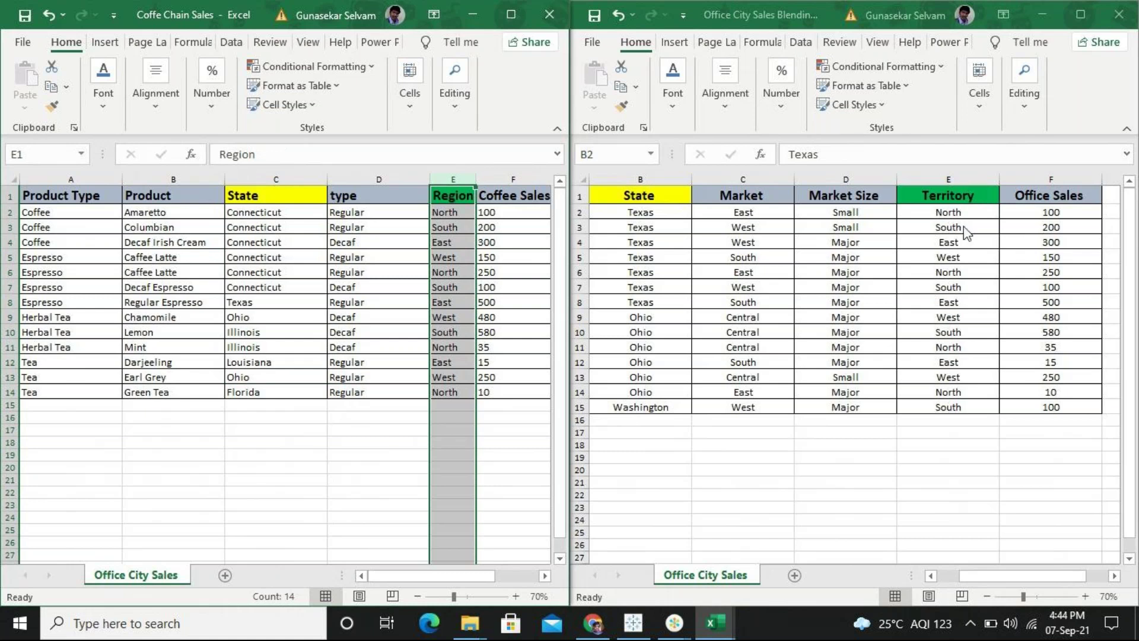
{"action": "left_click", "coordinate": [954, 211]}
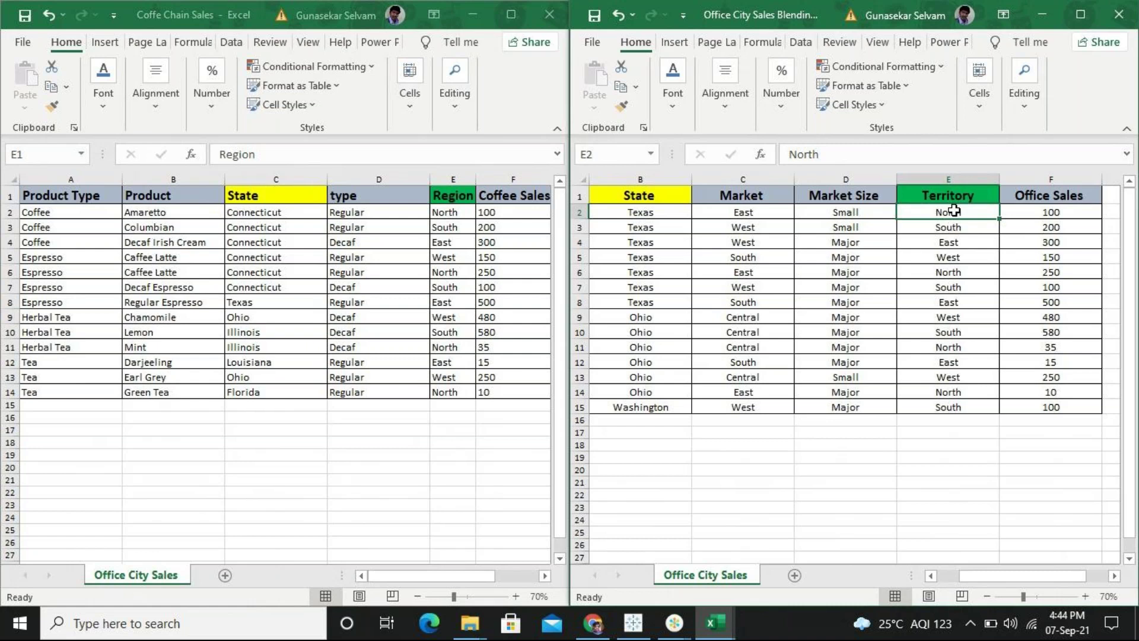
{"action": "left_click", "coordinate": [469, 180]}
{"action": "left_click", "coordinate": [1039, 183]}
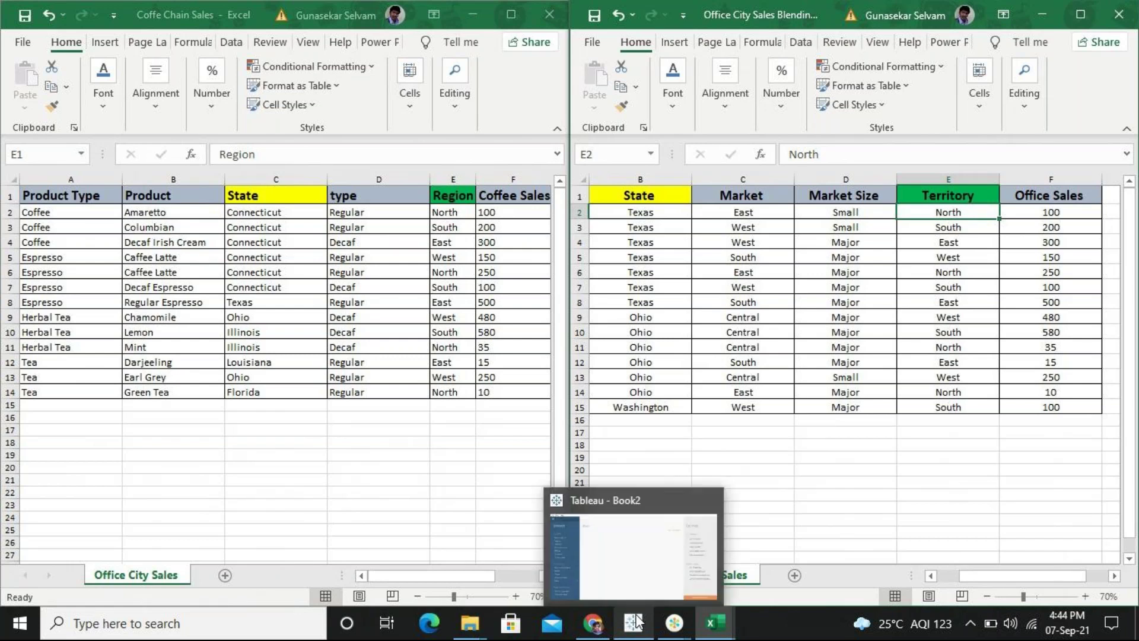
Switch to Tableau and connect to the Coffe Chain Sales Excel workbook in the data blending folder
{"action": "left_click", "coordinate": [651, 588]}
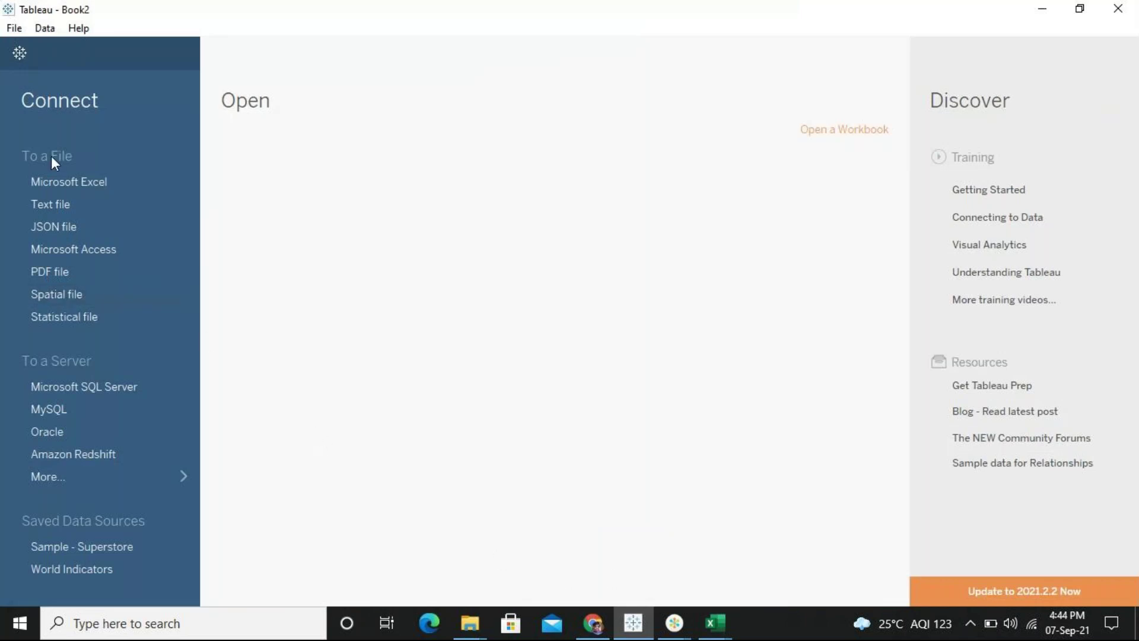
{"action": "left_click", "coordinate": [79, 182]}
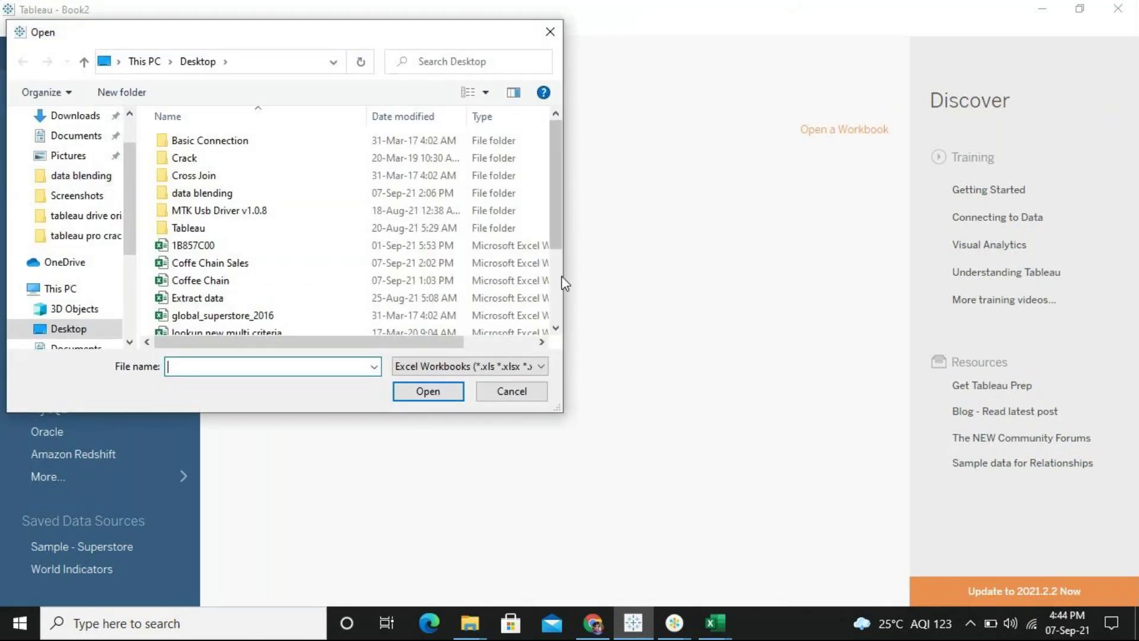
{"action": "scroll", "coordinate": [559, 280], "scroll_direction": "down", "scroll_amount": 2}
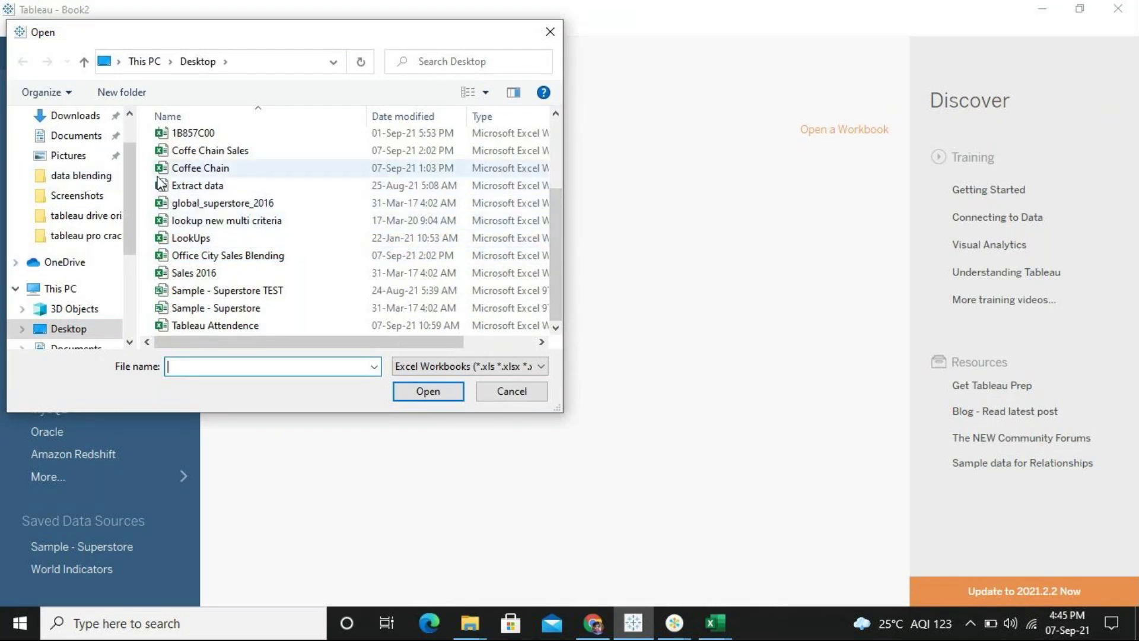
{"action": "left_click", "coordinate": [86, 177]}
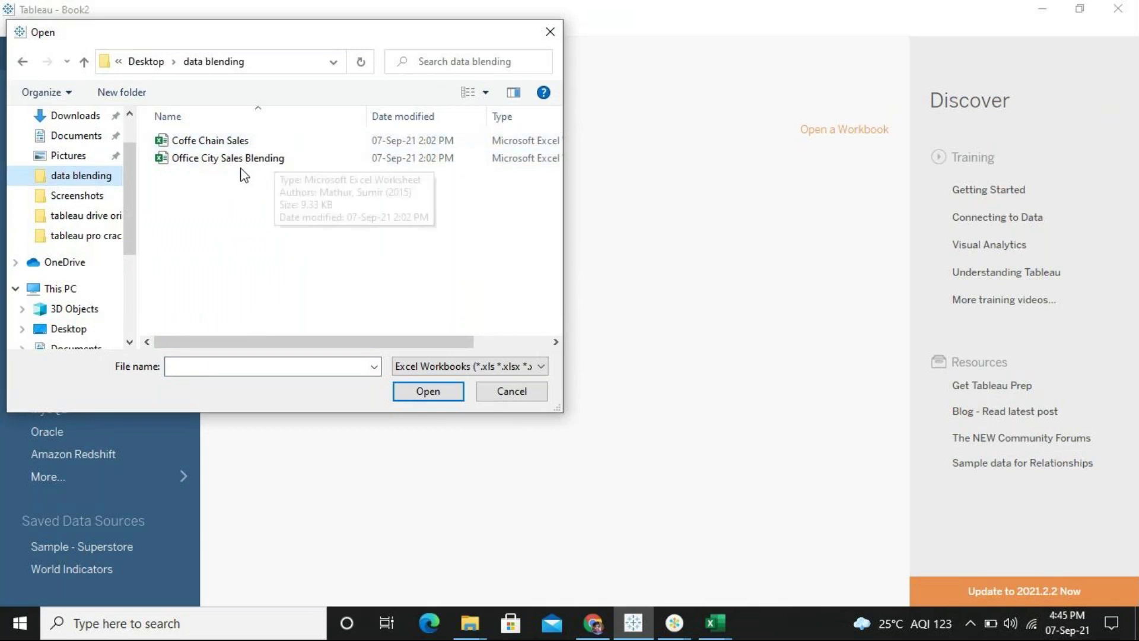
{"action": "left_click", "coordinate": [265, 140]}
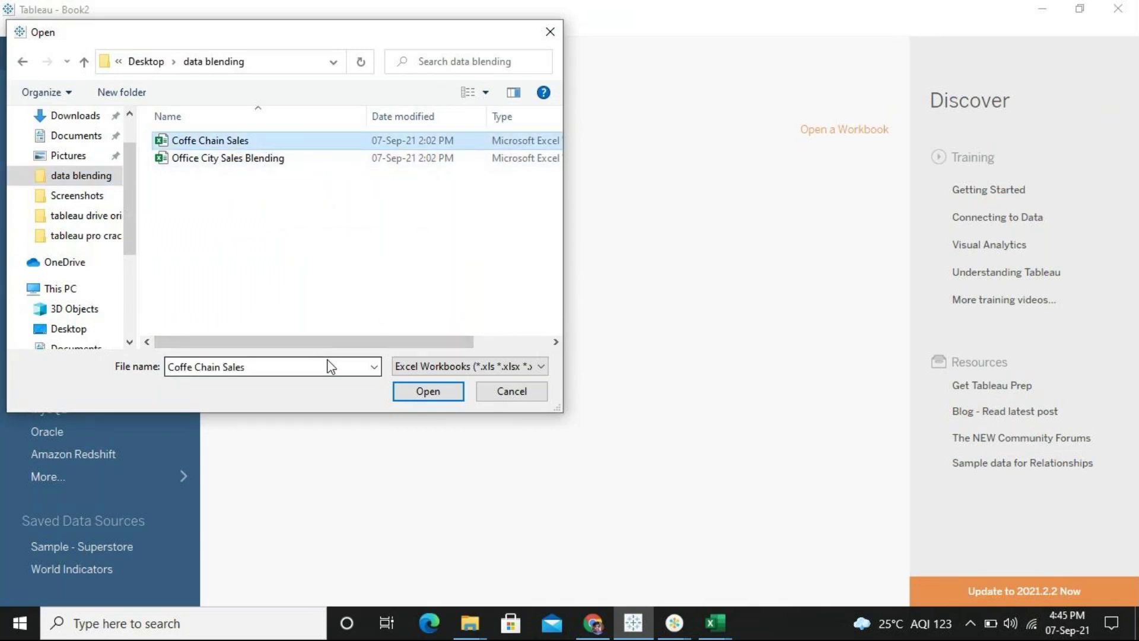
{"action": "left_click", "coordinate": [447, 392]}
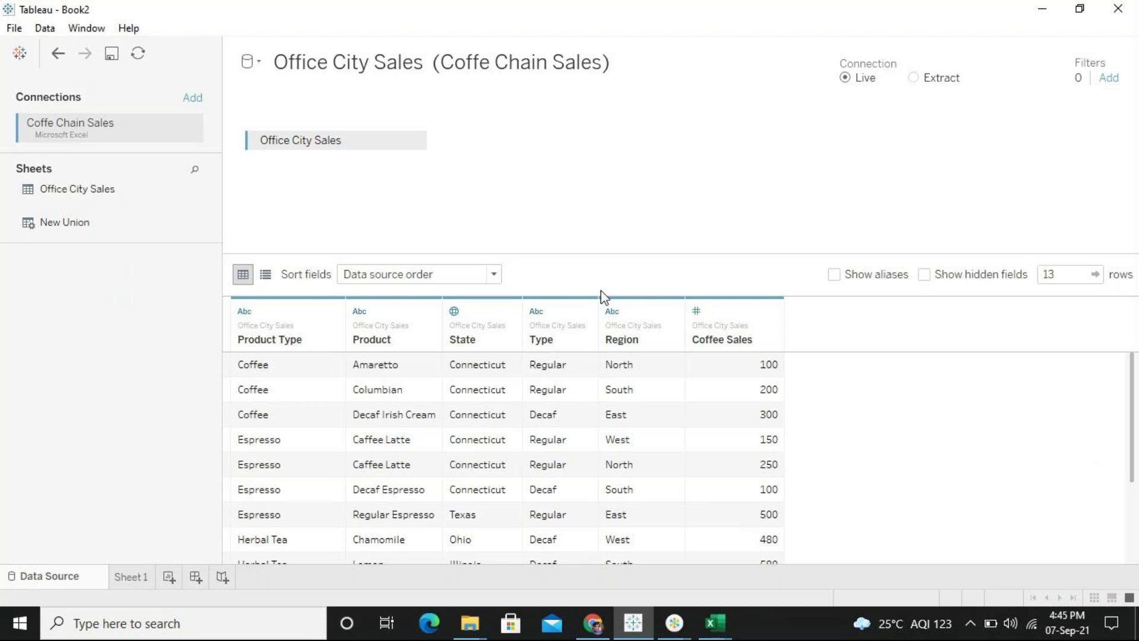
Rename the Coffe Chain workbook's data source to Coffe Chain Sales
{"action": "left_click", "coordinate": [505, 64]}
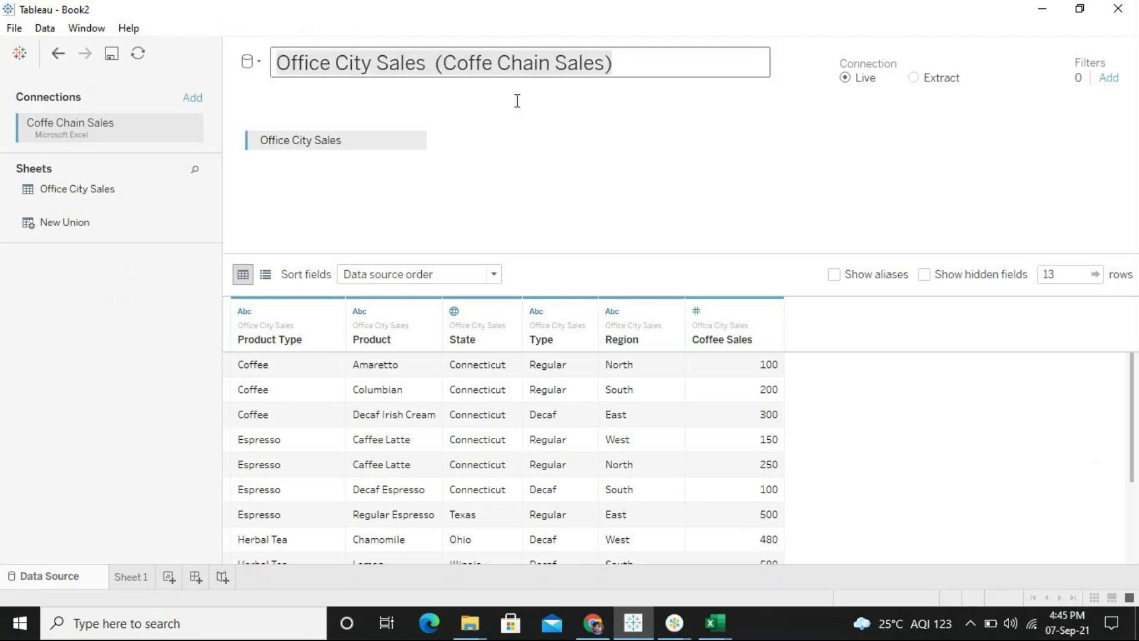
{"action": "left_click", "coordinate": [446, 64]}
{"action": "key", "text": "BackSpace"}
{"action": "key", "text": "BackSpace"}
{"action": "key", "text": "BackSpace"}
{"action": "key", "text": "BackSpace"}
{"action": "key", "text": "BackSpace"}
{"action": "key", "text": "BackSpace"}
{"action": "key", "text": "BackSpace"}
{"action": "key", "text": "BackSpace"}
{"action": "key", "text": "BackSpace"}
{"action": "key", "text": "BackSpace"}
{"action": "key", "text": "BackSpace"}
{"action": "key", "text": "BackSpace"}
{"action": "key", "text": "BackSpace"}
{"action": "key", "text": "BackSpace"}
{"action": "key", "text": "BackSpace"}
{"action": "key", "text": "BackSpace"}
{"action": "key", "text": "BackSpace"}
{"action": "key", "text": "BackSpace"}
{"action": "key", "text": "BackSpace"}
{"action": "key", "text": "BackSpace"}
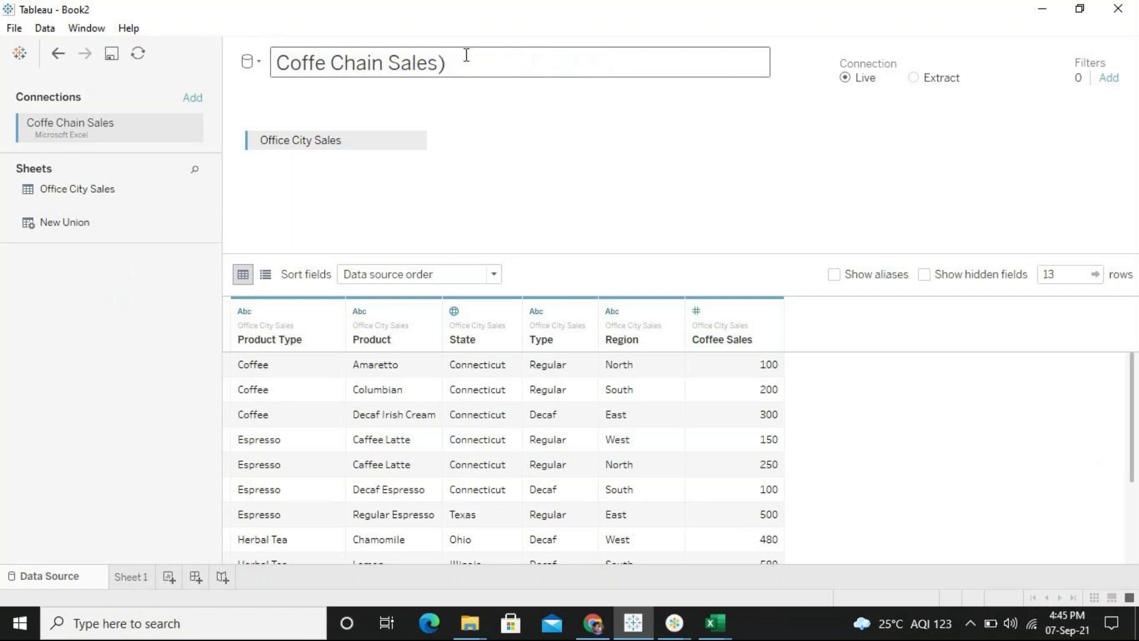
{"action": "left_click", "coordinate": [467, 56]}
{"action": "key", "text": "BackSpace"}
{"action": "left_click", "coordinate": [618, 152]}
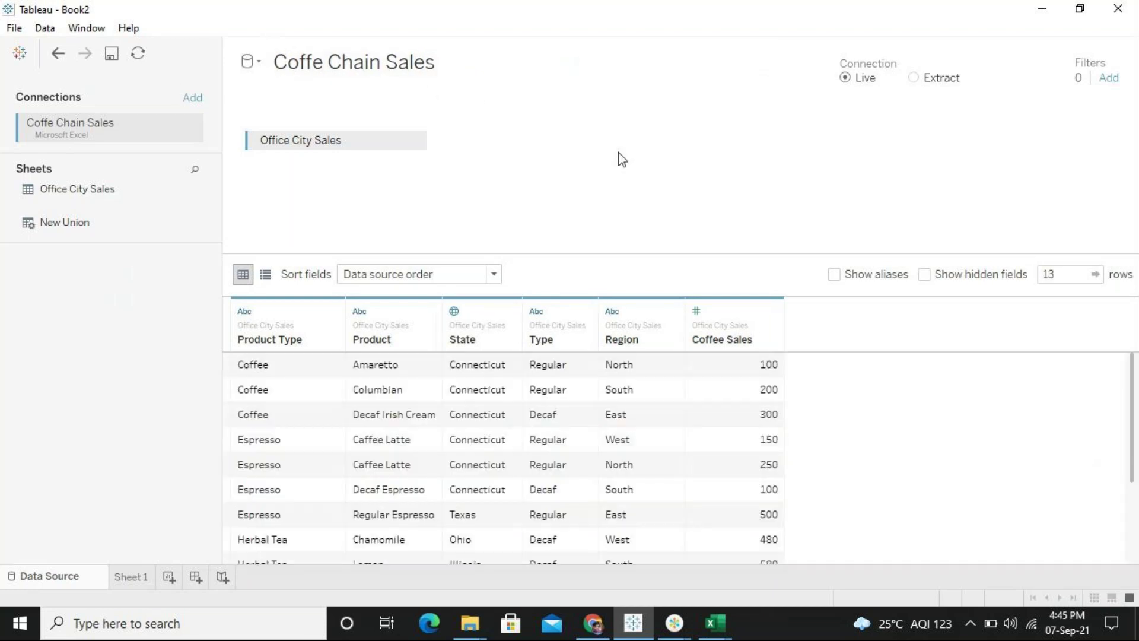
{"action": "left_click", "coordinate": [358, 65]}
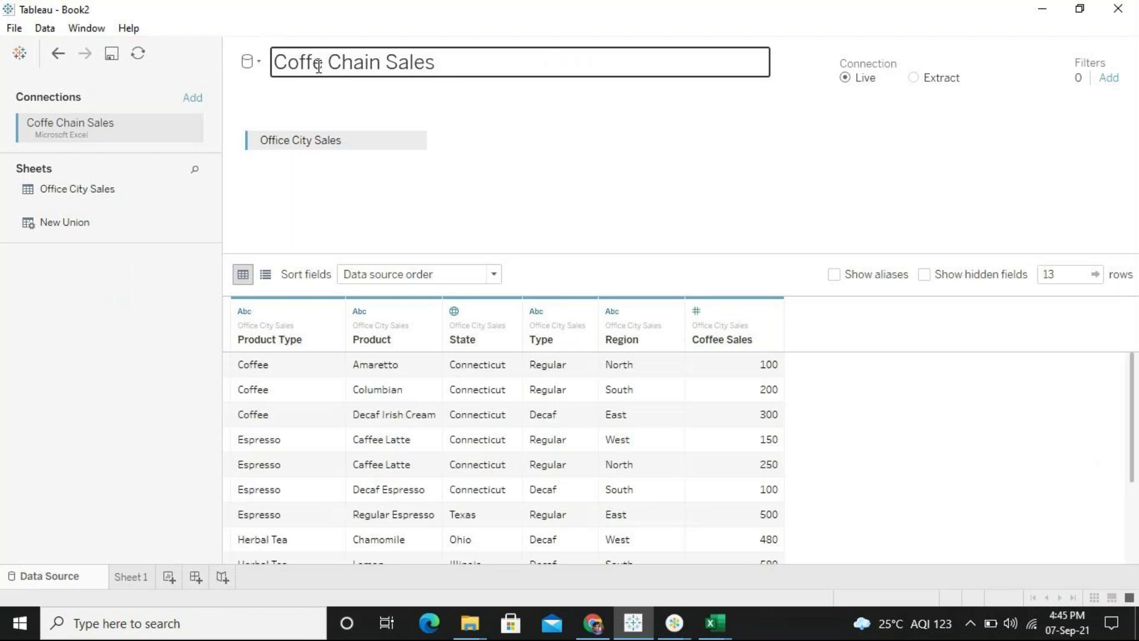
{"action": "left_click", "coordinate": [102, 69]}
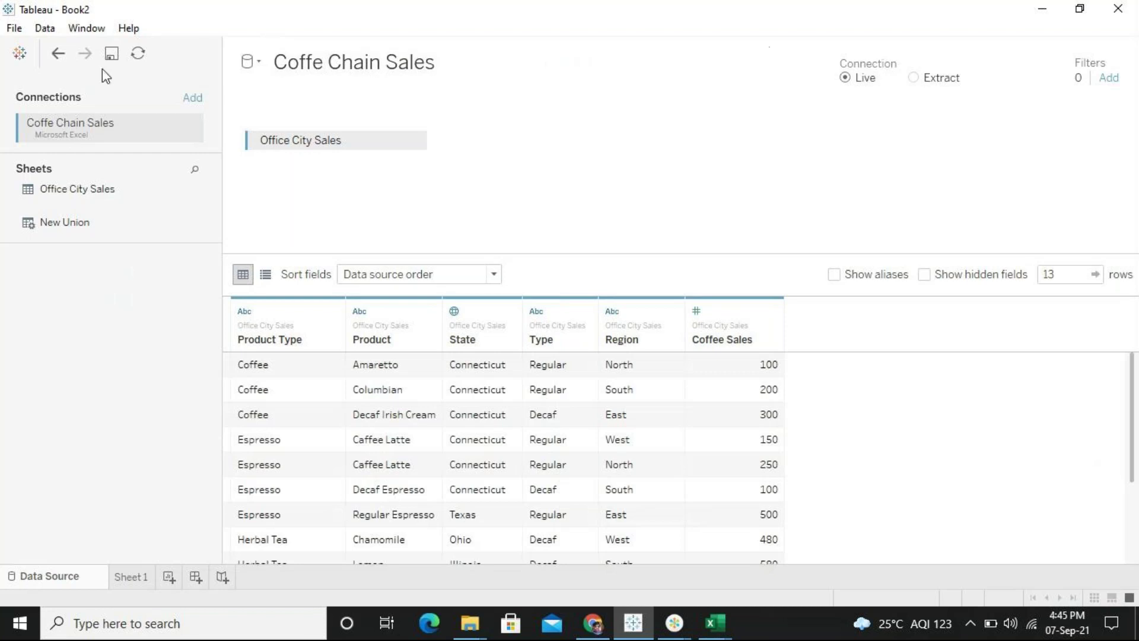
Return to the start page and connect to the Office City Sales Blending Excel workbook as a second data source
{"action": "left_click", "coordinate": [26, 53]}
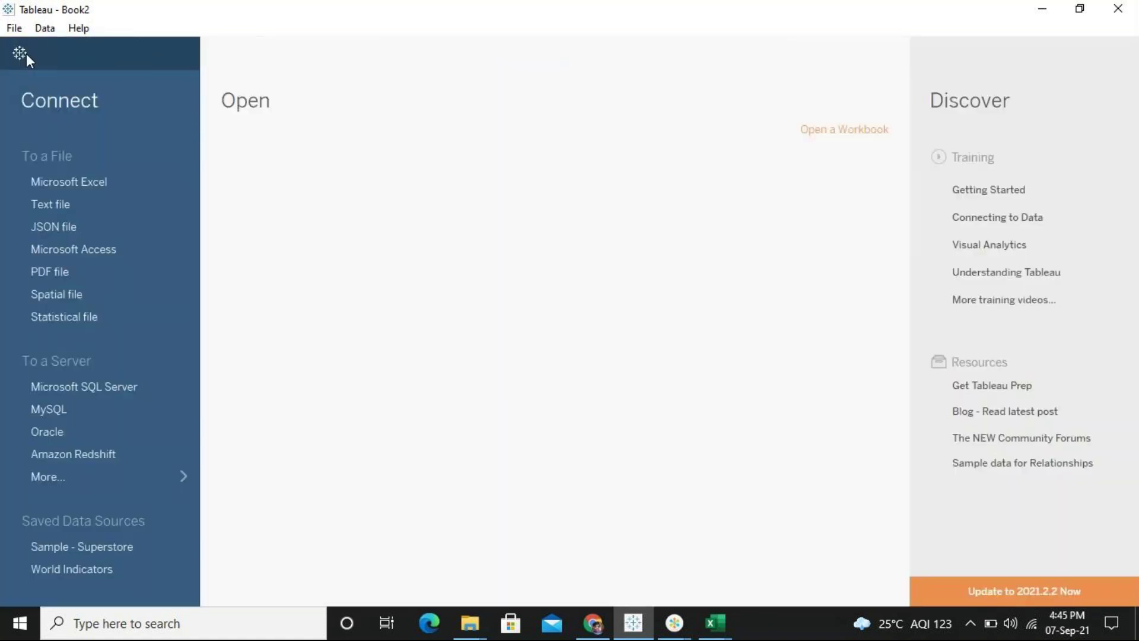
{"action": "left_click", "coordinate": [73, 180]}
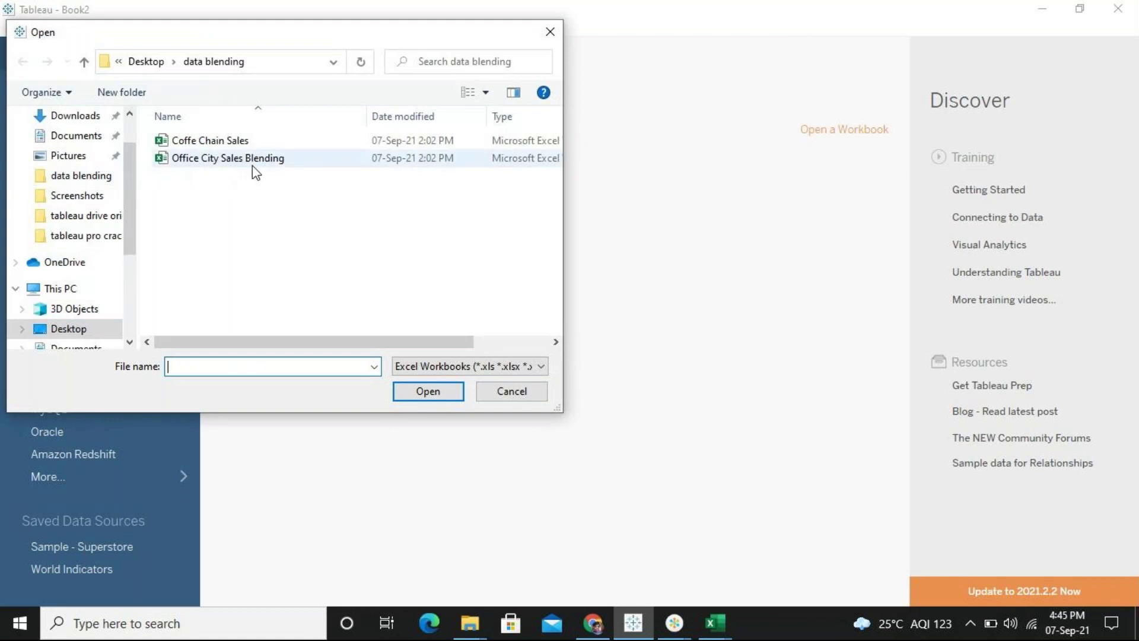
{"action": "left_click", "coordinate": [243, 166]}
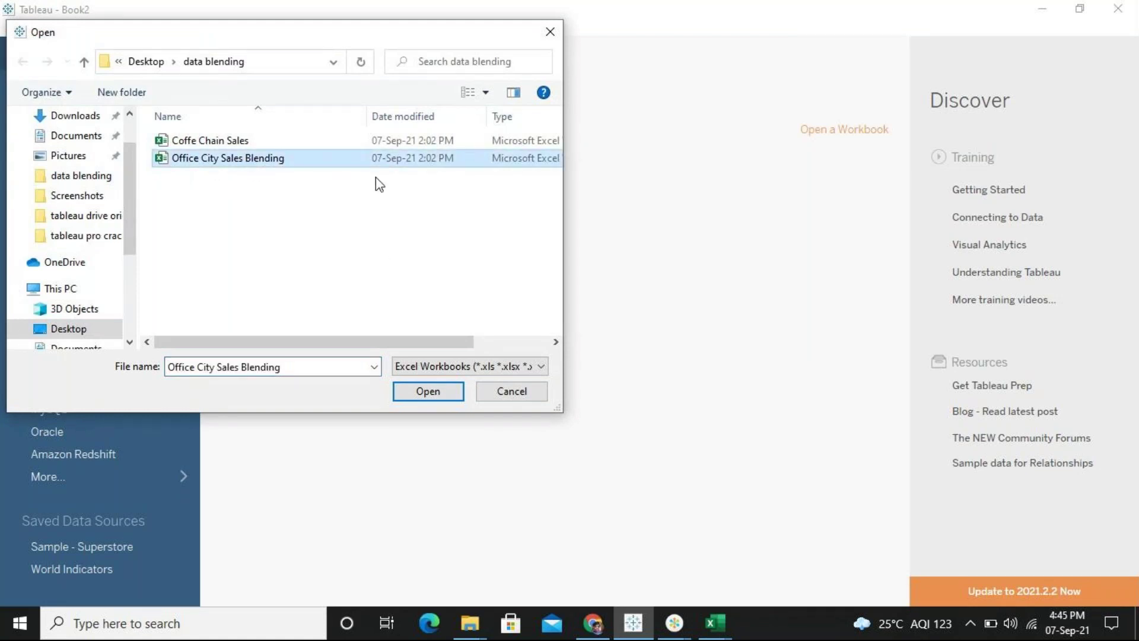
{"action": "left_click", "coordinate": [428, 391]}
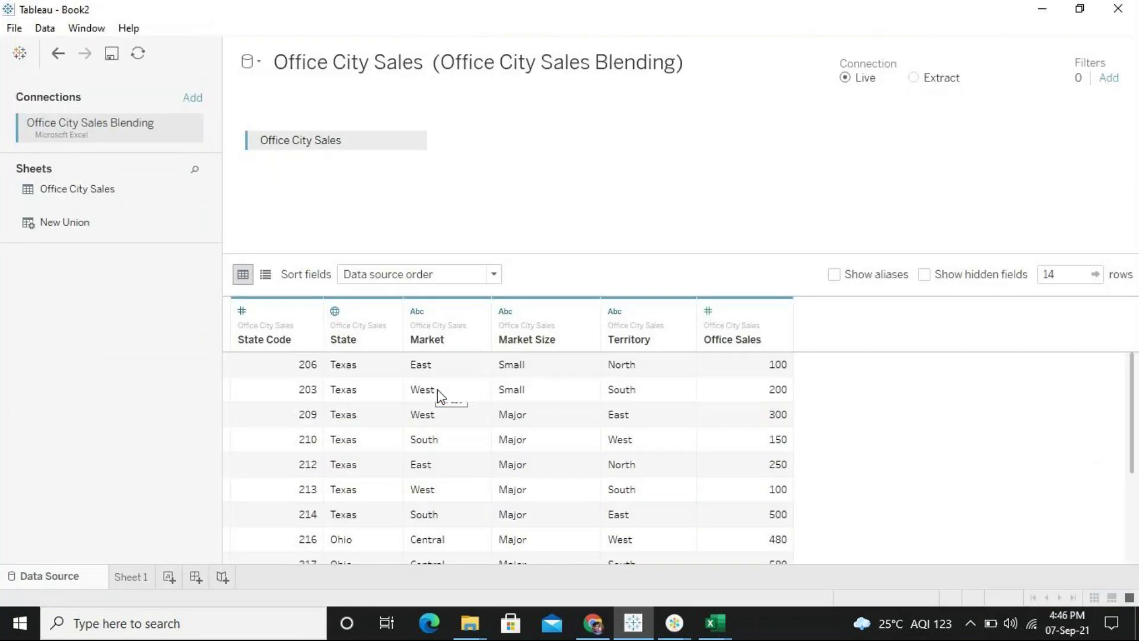
Check the data source names in Sheet 1 and rename the second data source to Office City Sales Blending
{"action": "mouse_move", "coordinate": [666, 621]}
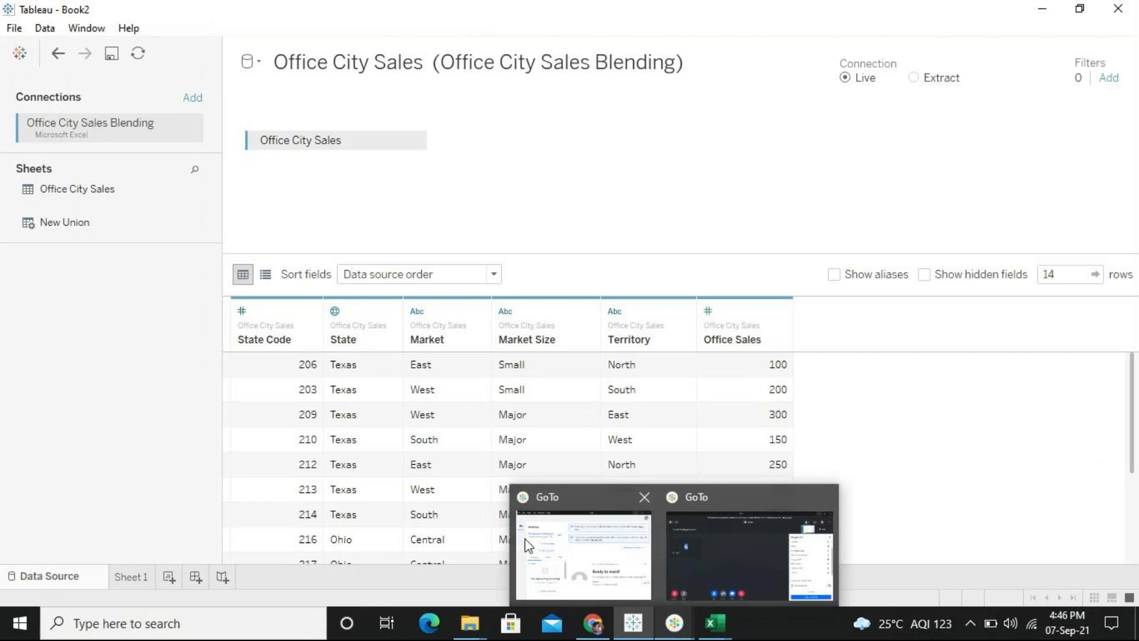
{"action": "left_click", "coordinate": [128, 577]}
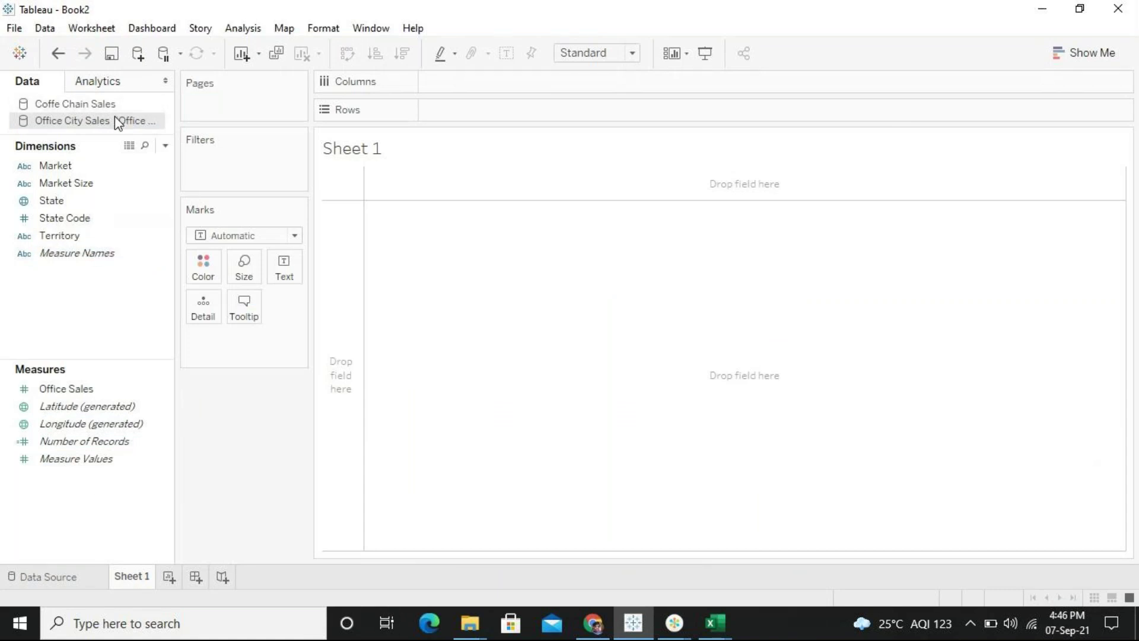
{"action": "left_click", "coordinate": [74, 572]}
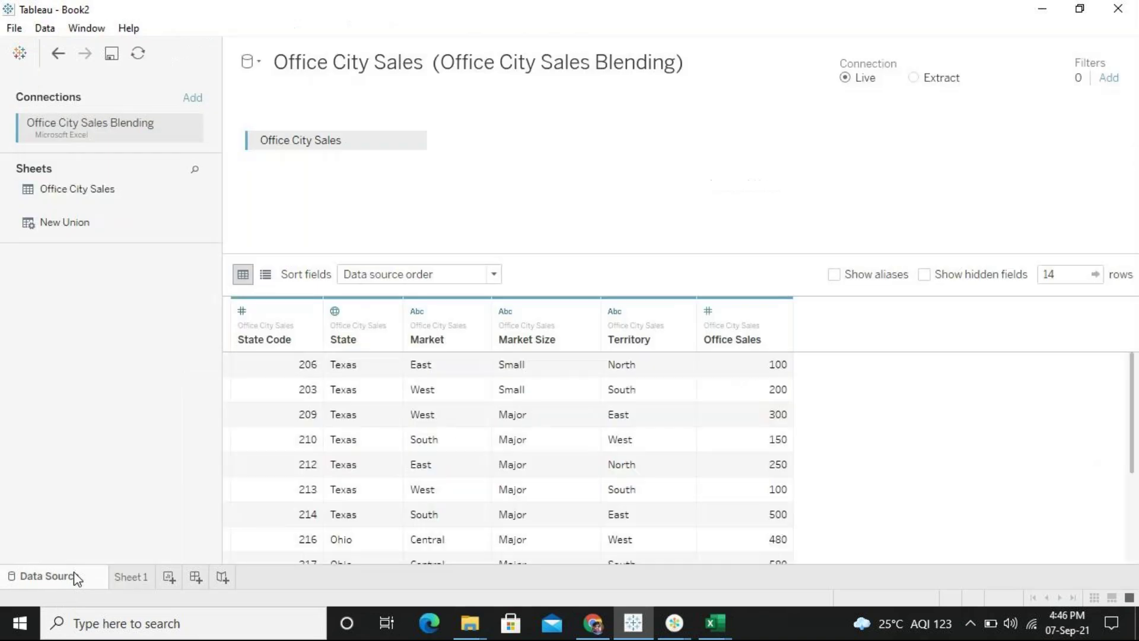
{"action": "left_click", "coordinate": [446, 61]}
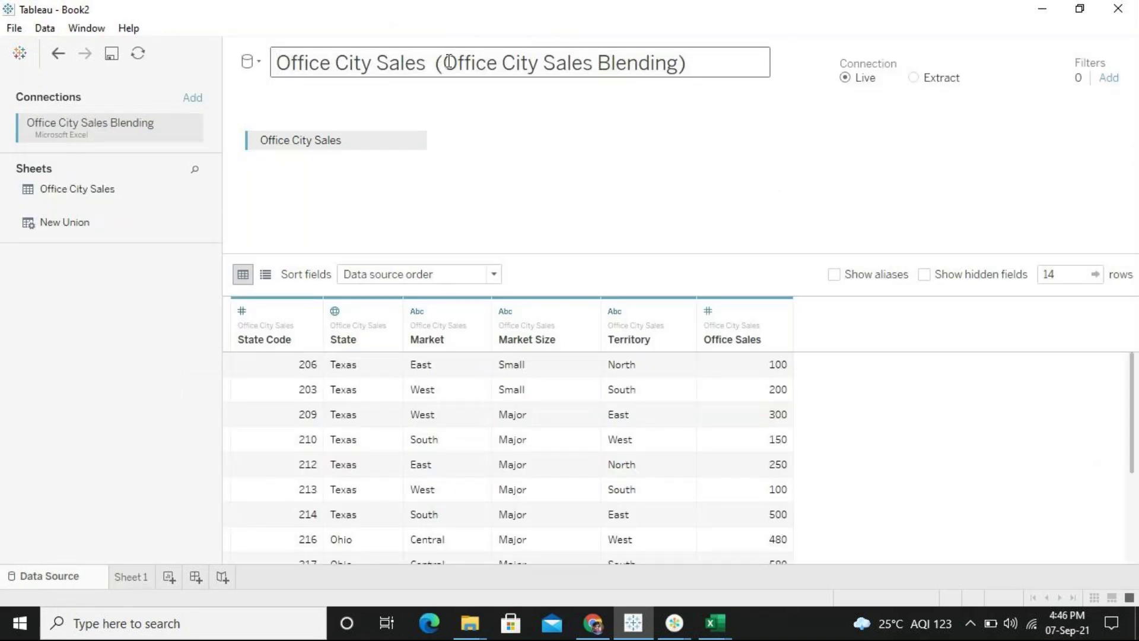
{"action": "key", "text": "BackSpace"}
{"action": "key", "text": "BackSpace"}
{"action": "key", "text": "BackSpace"}
{"action": "key", "text": "BackSpace"}
{"action": "key", "text": "BackSpace"}
{"action": "key", "text": "BackSpace"}
{"action": "key", "text": "BackSpace"}
{"action": "key", "text": "BackSpace"}
{"action": "key", "text": "BackSpace"}
{"action": "key", "text": "BackSpace"}
{"action": "key", "text": "BackSpace"}
{"action": "key", "text": "BackSpace"}
{"action": "key", "text": "BackSpace"}
{"action": "key", "text": "BackSpace"}
{"action": "key", "text": "BackSpace"}
{"action": "key", "text": "BackSpace"}
{"action": "key", "text": "BackSpace"}
{"action": "key", "text": "BackSpace"}
{"action": "key", "text": "BackSpace"}
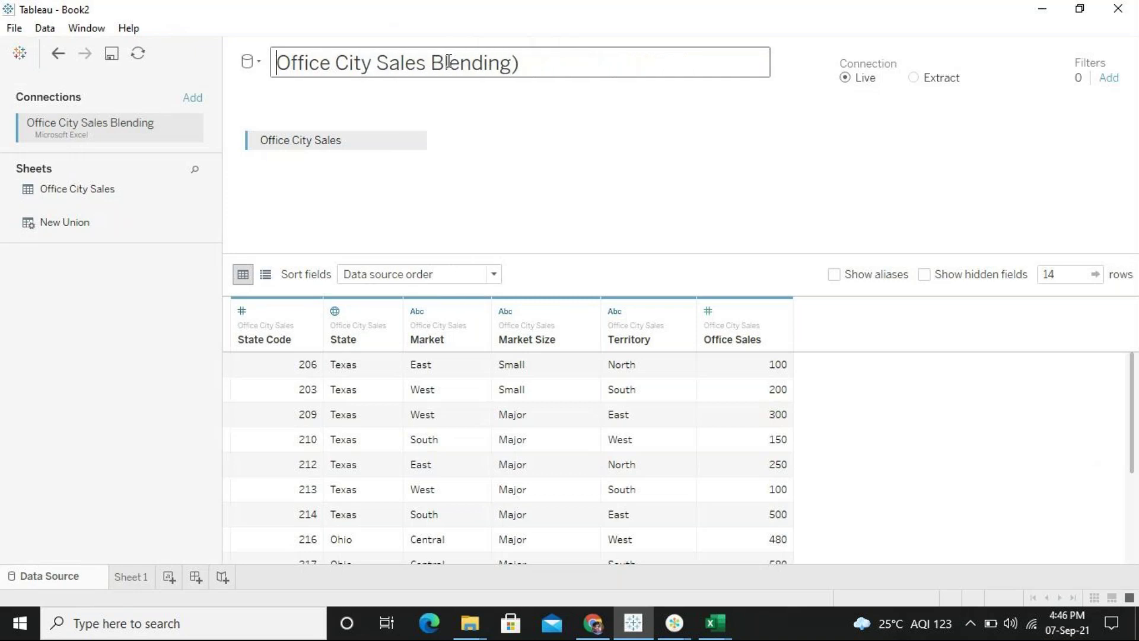
{"action": "key", "text": "End"}
{"action": "key", "text": "BackSpace"}
{"action": "left_click", "coordinate": [110, 62]}
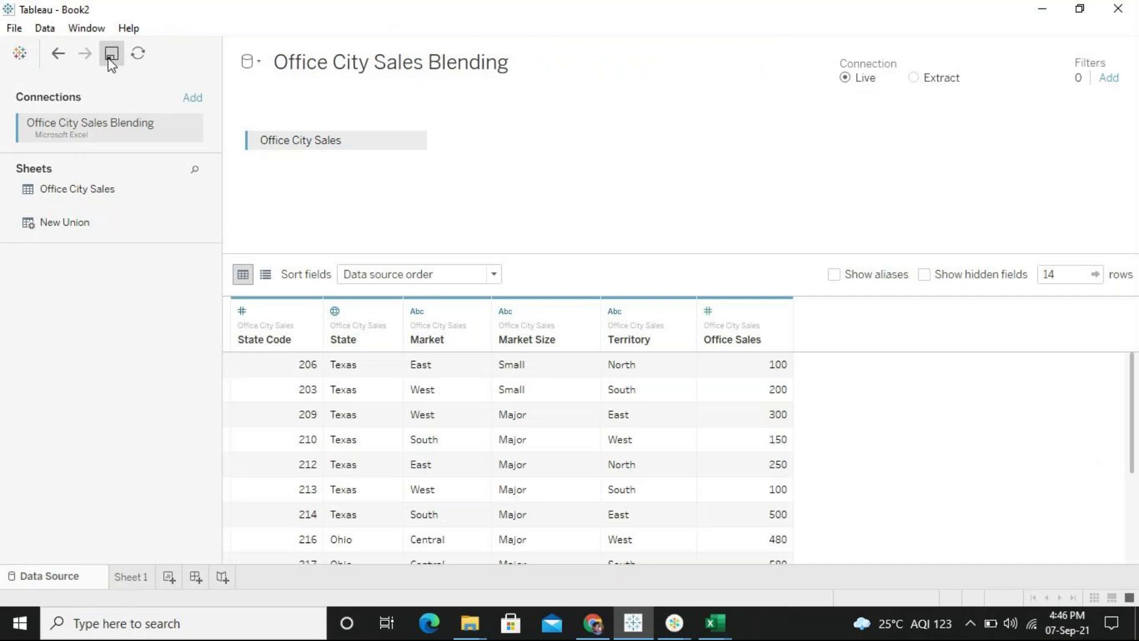
{"action": "left_click", "coordinate": [504, 393]}
Open the Sheet 1 worksheet with both data sources listed
{"action": "left_click", "coordinate": [130, 576]}
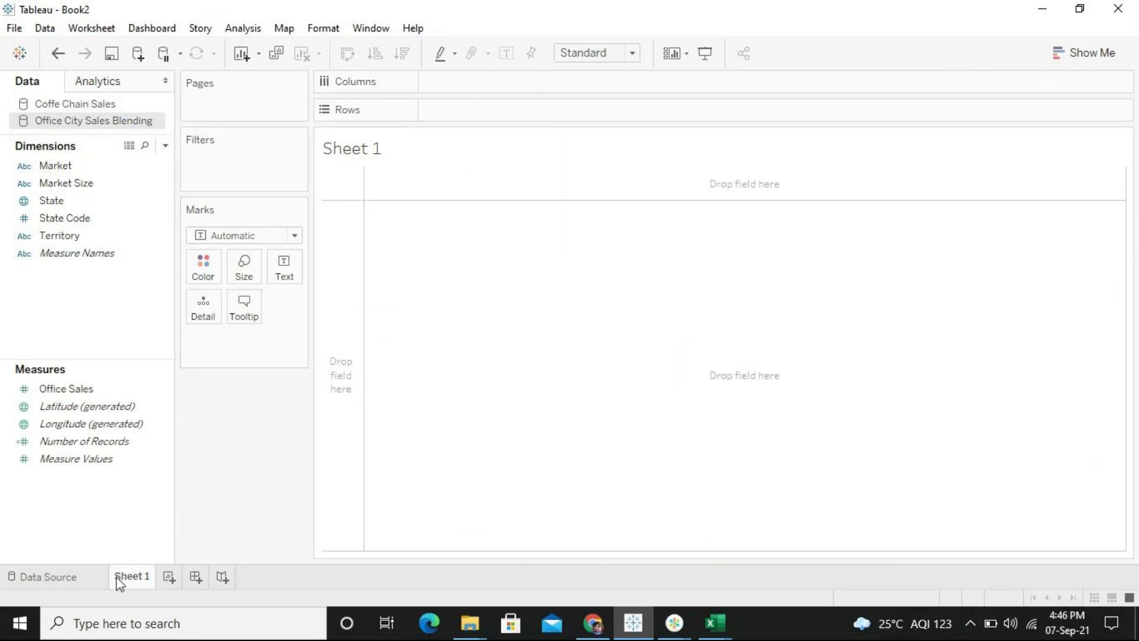
{"action": "left_click", "coordinate": [55, 577]}
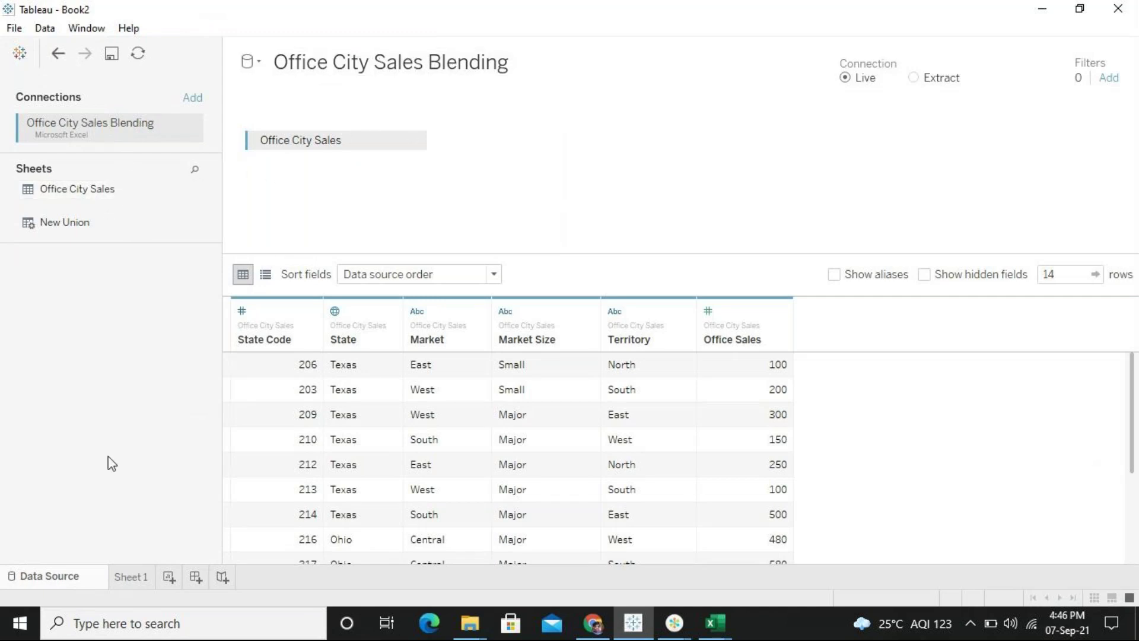
{"action": "left_click", "coordinate": [134, 579]}
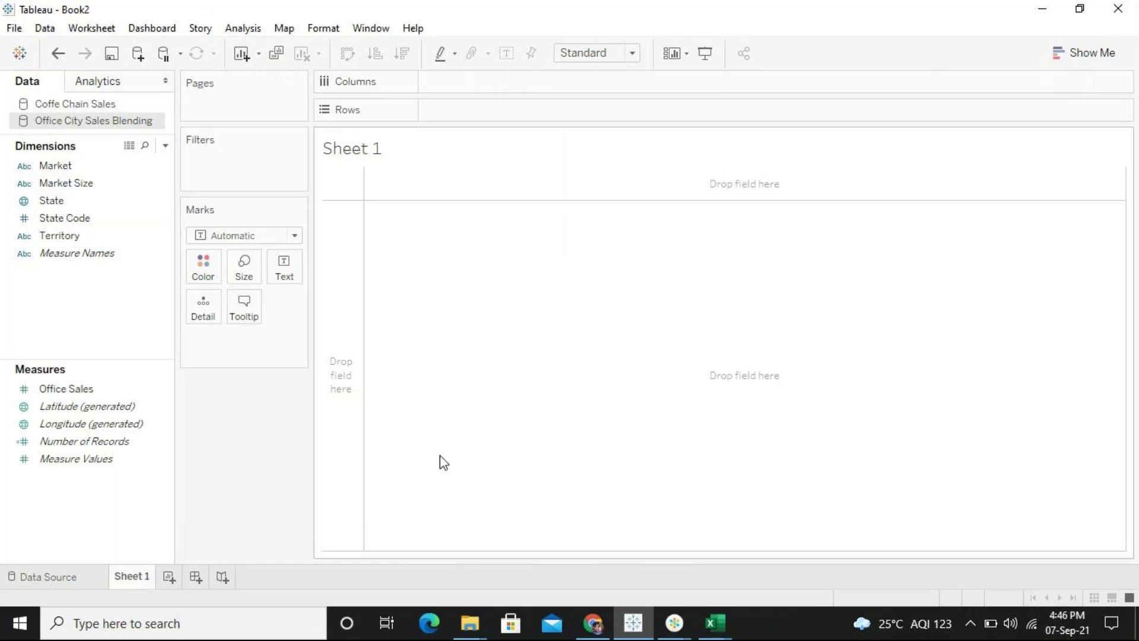
{"action": "mouse_move", "coordinate": [675, 623]}
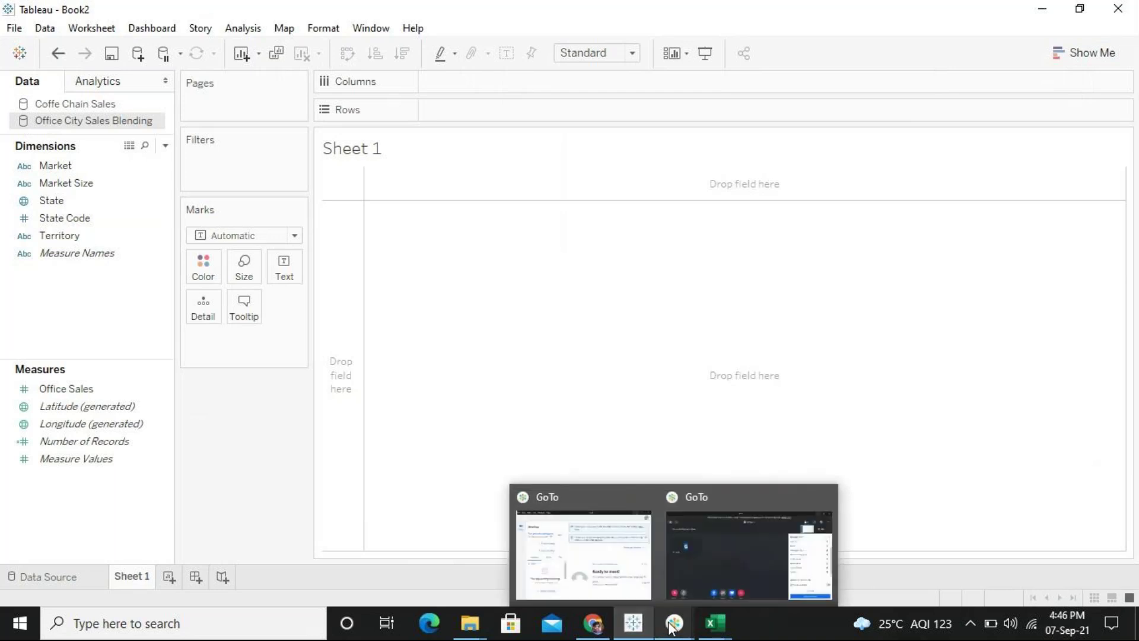
{"action": "mouse_move", "coordinate": [777, 556]}
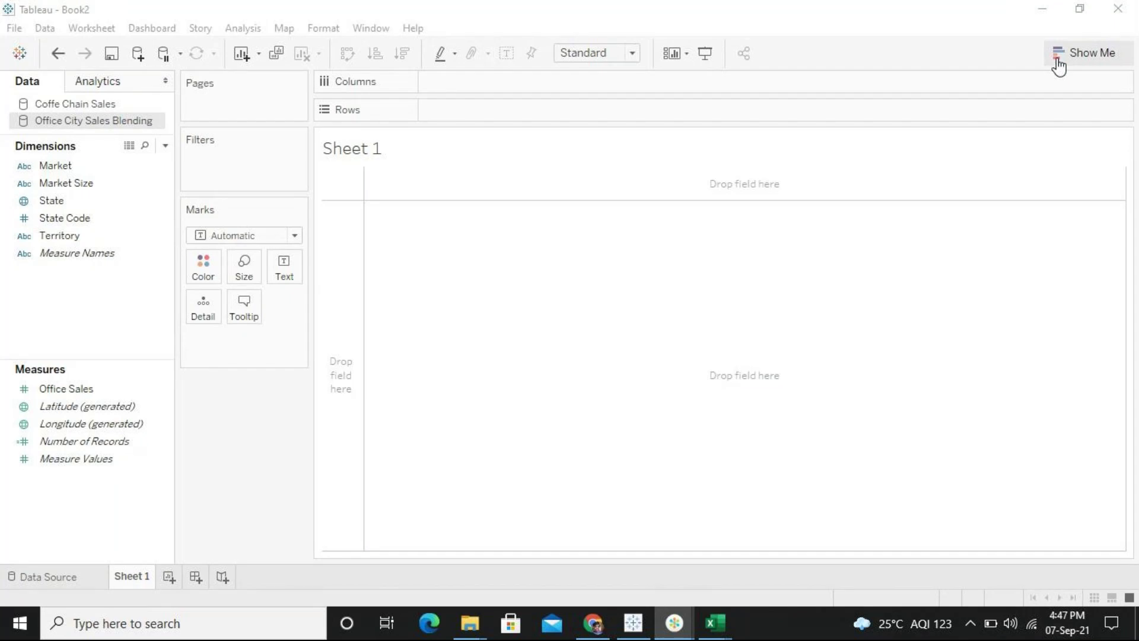
{"action": "left_click", "coordinate": [1048, 8]}
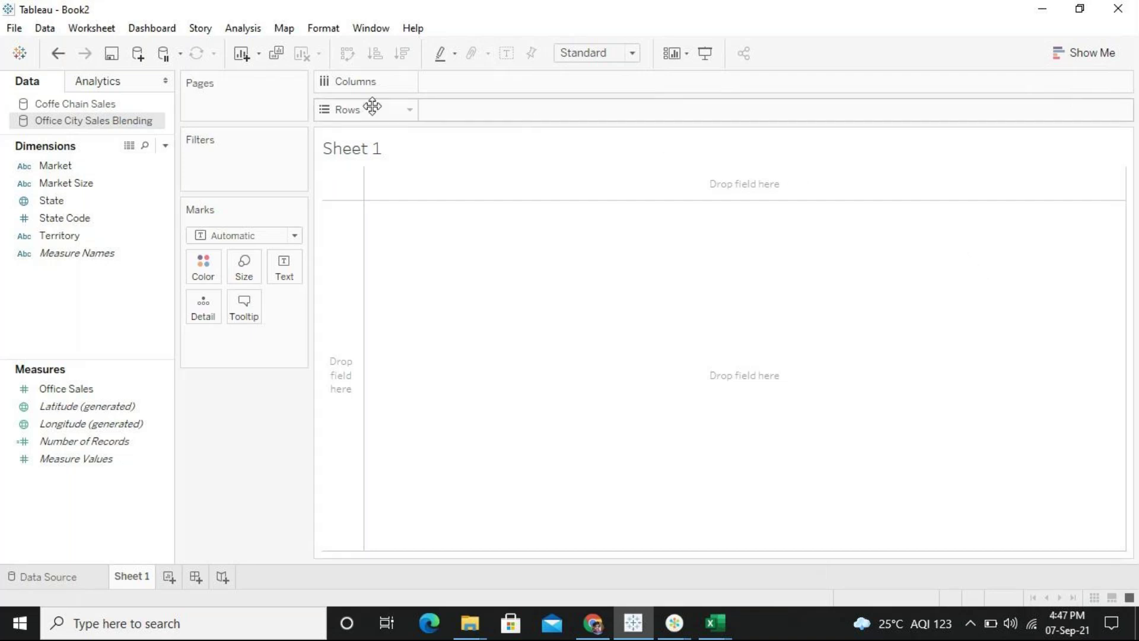
Build a horizontal bar chart of Coffee Sales by State in Sheet 1 from the Coffe Chain Sales data source
{"action": "left_click", "coordinate": [84, 106]}
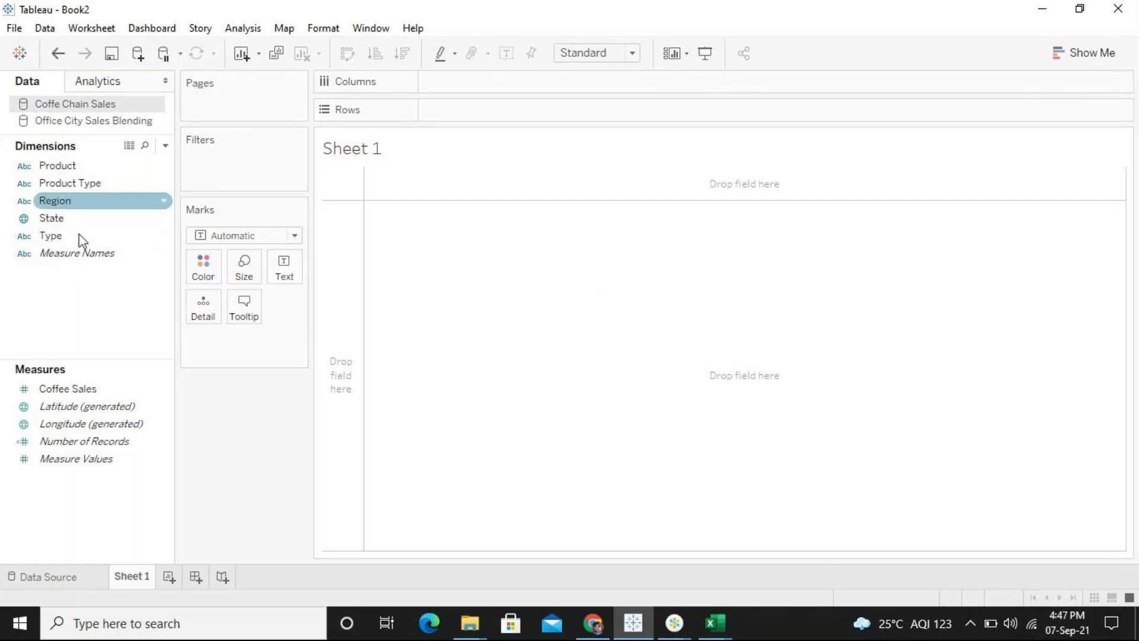
{"action": "left_click", "coordinate": [86, 392]}
{"action": "double_click", "coordinate": [86, 390]}
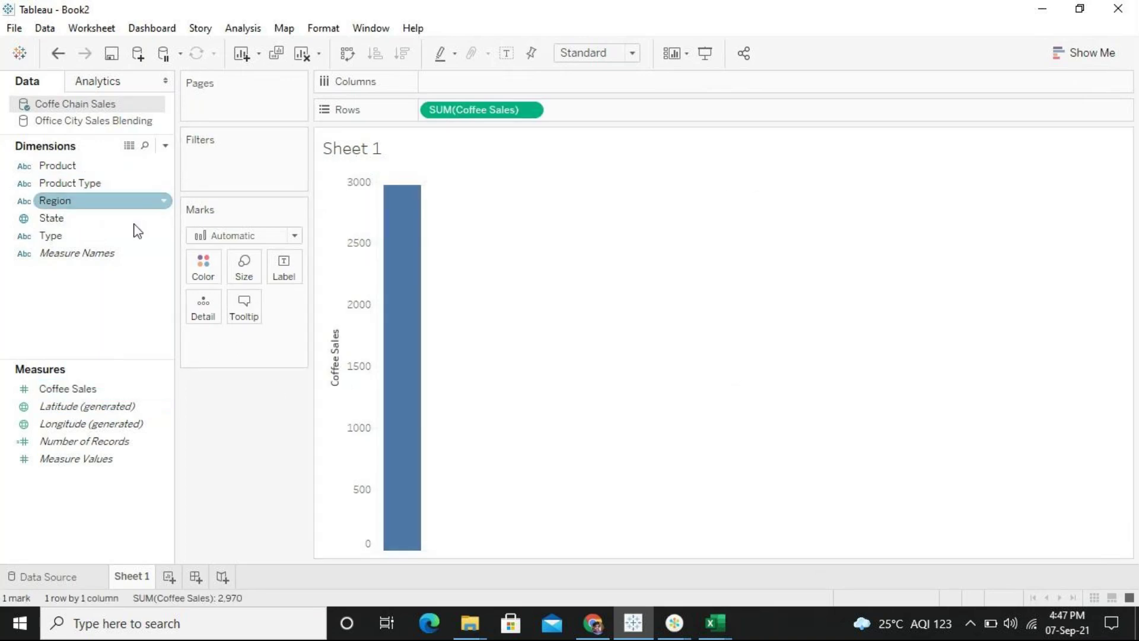
{"action": "left_click", "coordinate": [64, 221]}
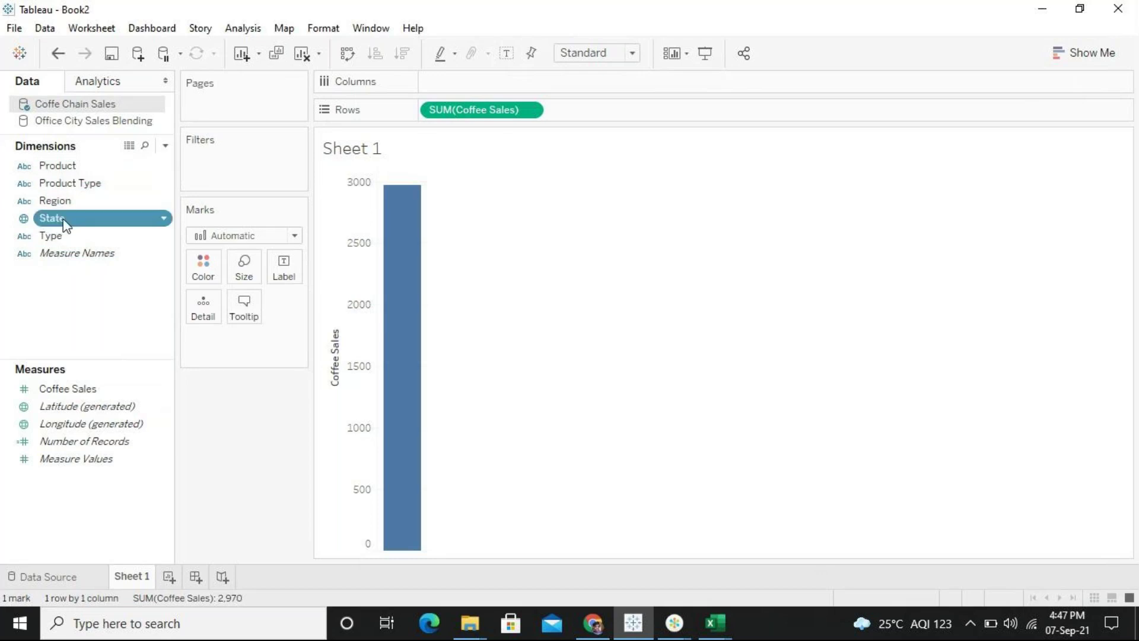
{"action": "double_click", "coordinate": [64, 221]}
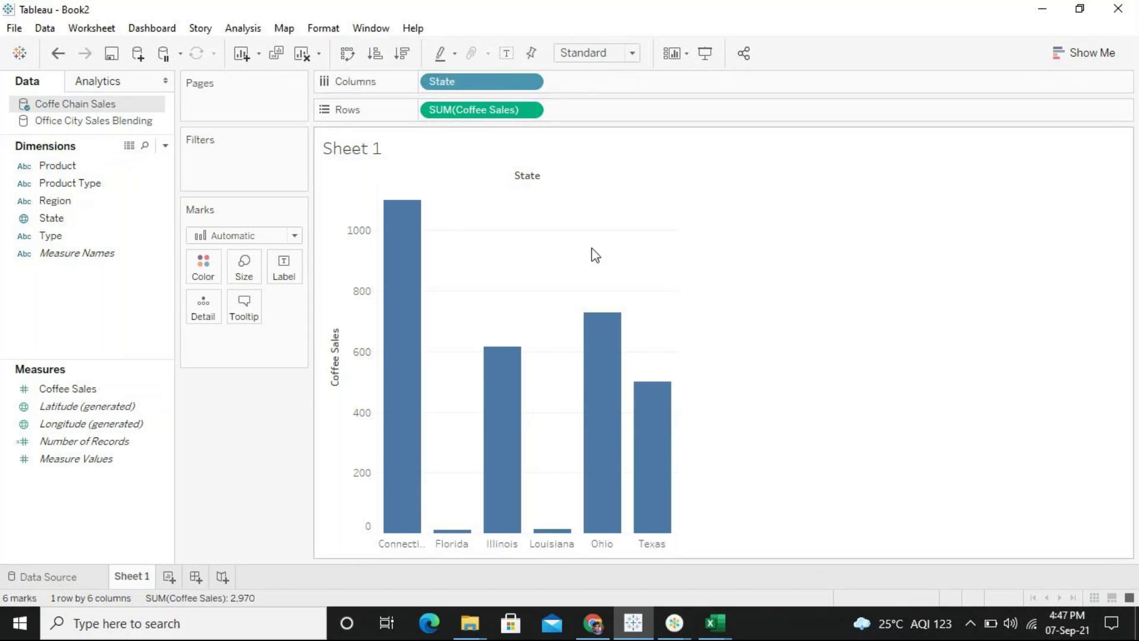
{"action": "key", "text": "ctrl+w"}
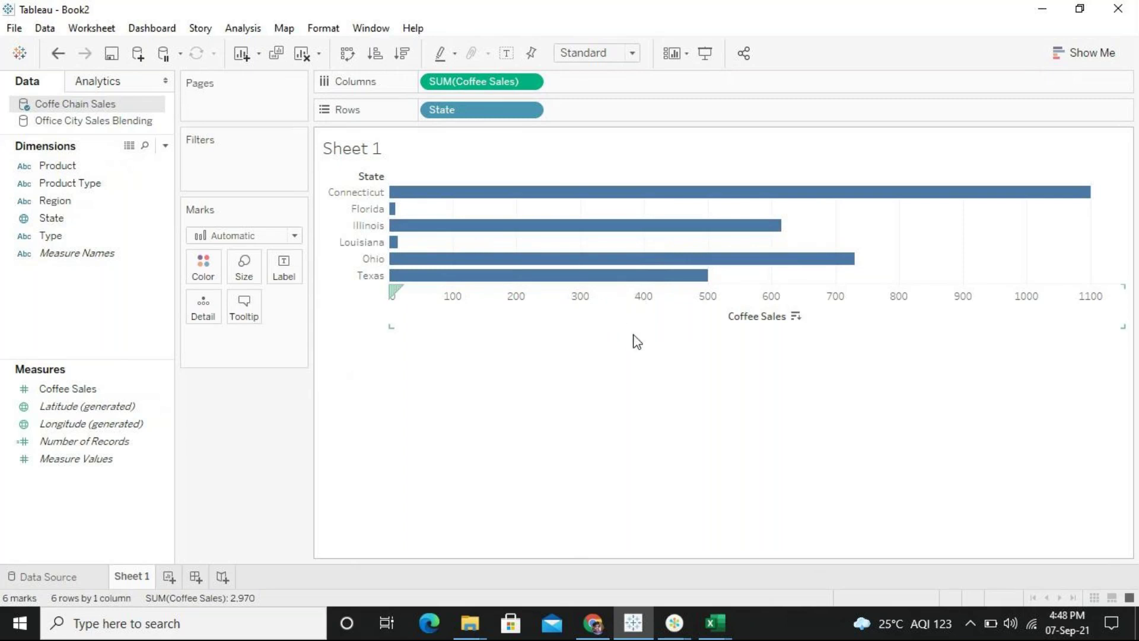
Examine the State column in the Coffe Chain Sales Excel workbook and return to Tableau
{"action": "mouse_move", "coordinate": [715, 623]}
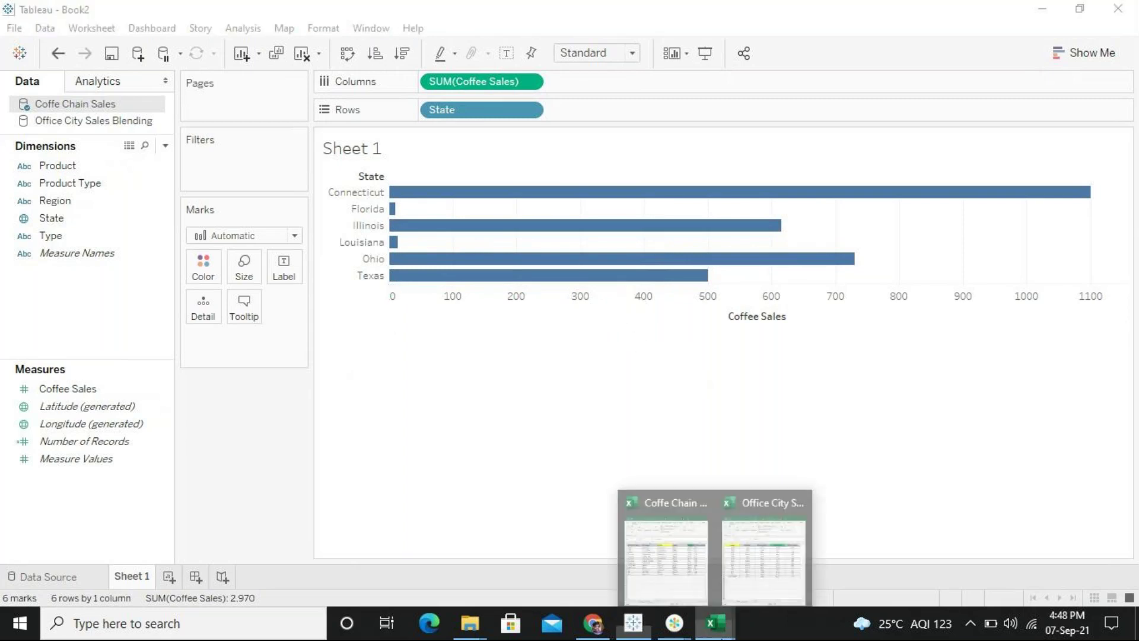
{"action": "left_click", "coordinate": [647, 530]}
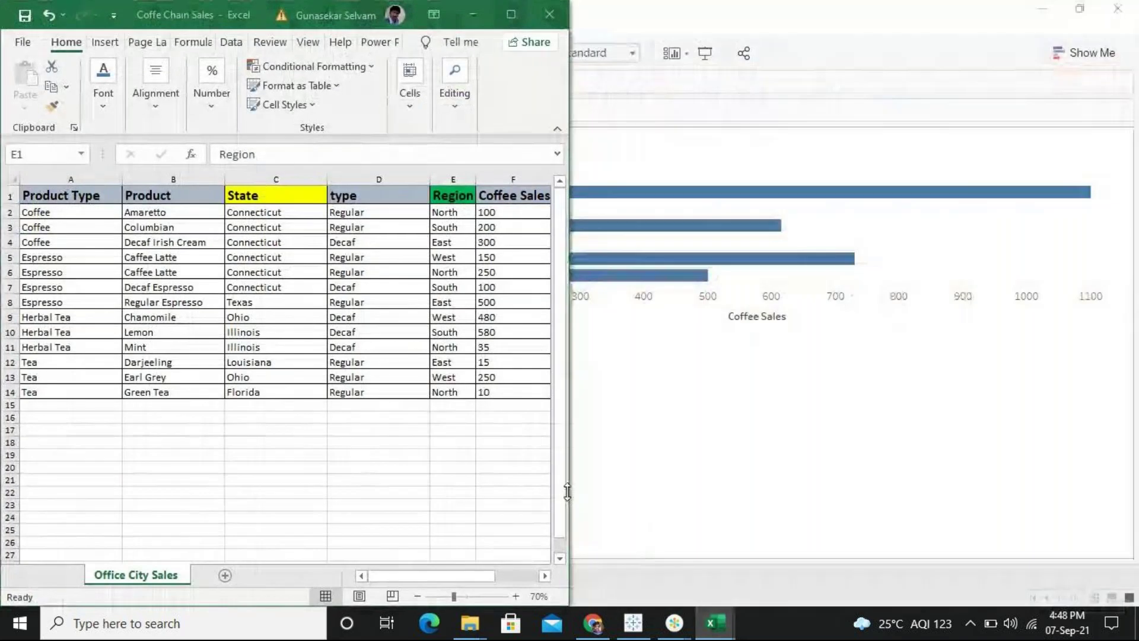
{"action": "left_click", "coordinate": [267, 195]}
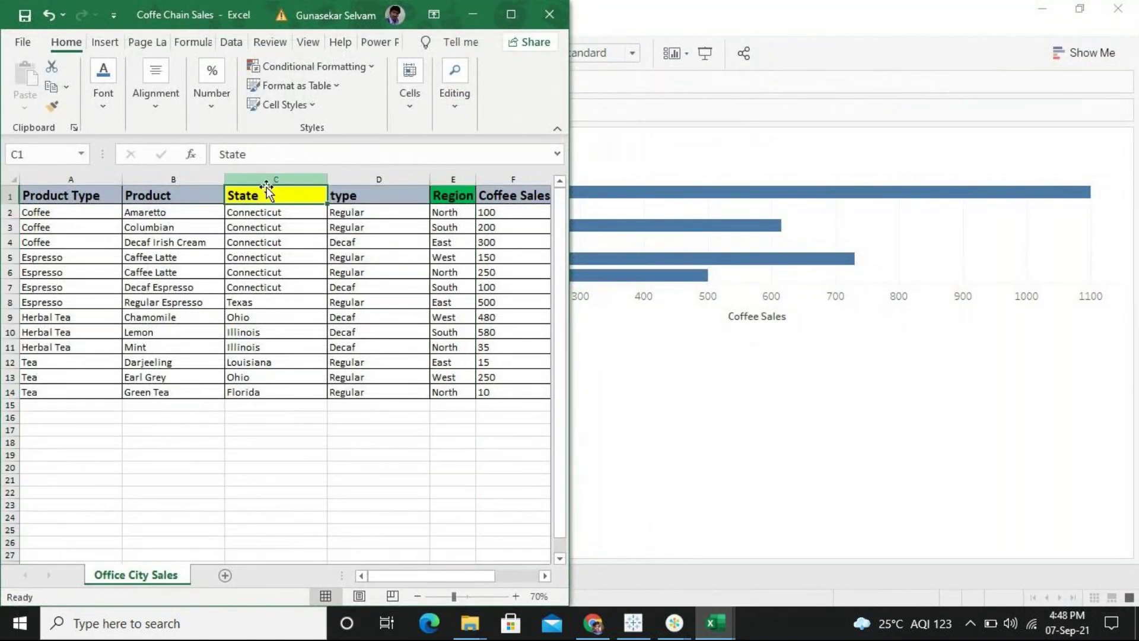
{"action": "left_click", "coordinate": [647, 404]}
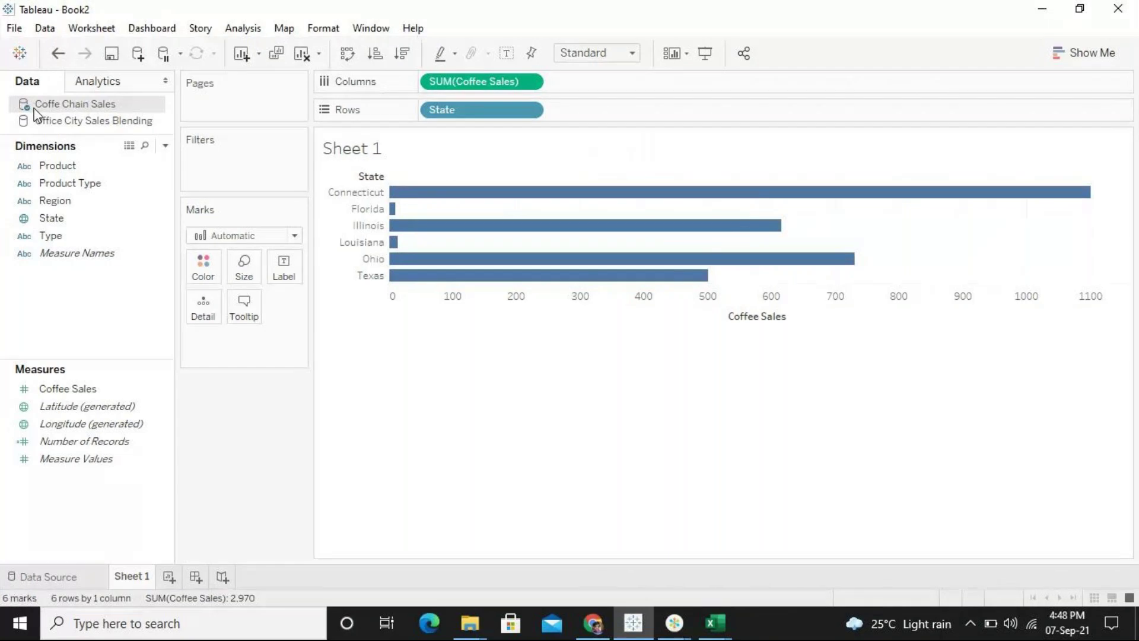
{"action": "left_click", "coordinate": [84, 441]}
{"action": "left_click", "coordinate": [75, 389]}
{"action": "left_click", "coordinate": [84, 406]}
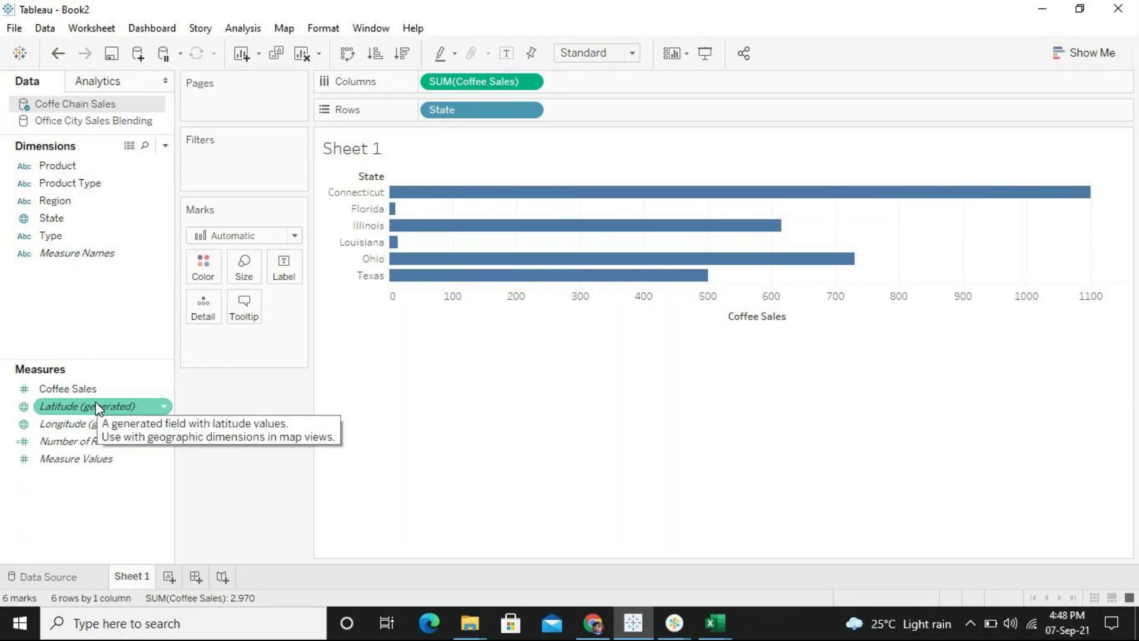
{"action": "left_click", "coordinate": [585, 386]}
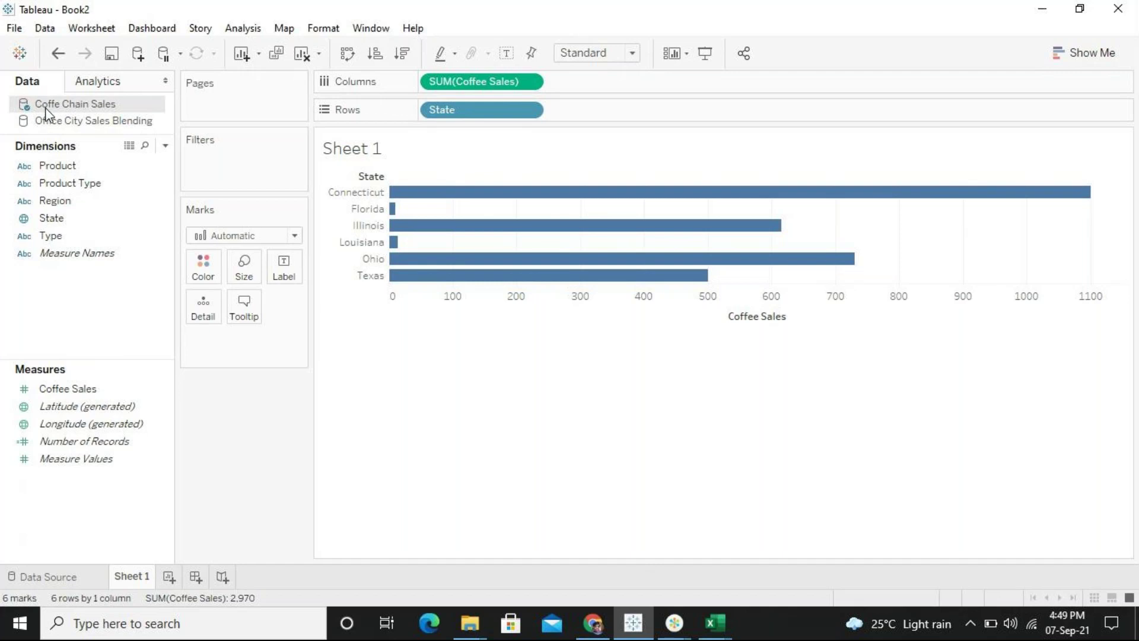
{"action": "left_click", "coordinate": [98, 165]}
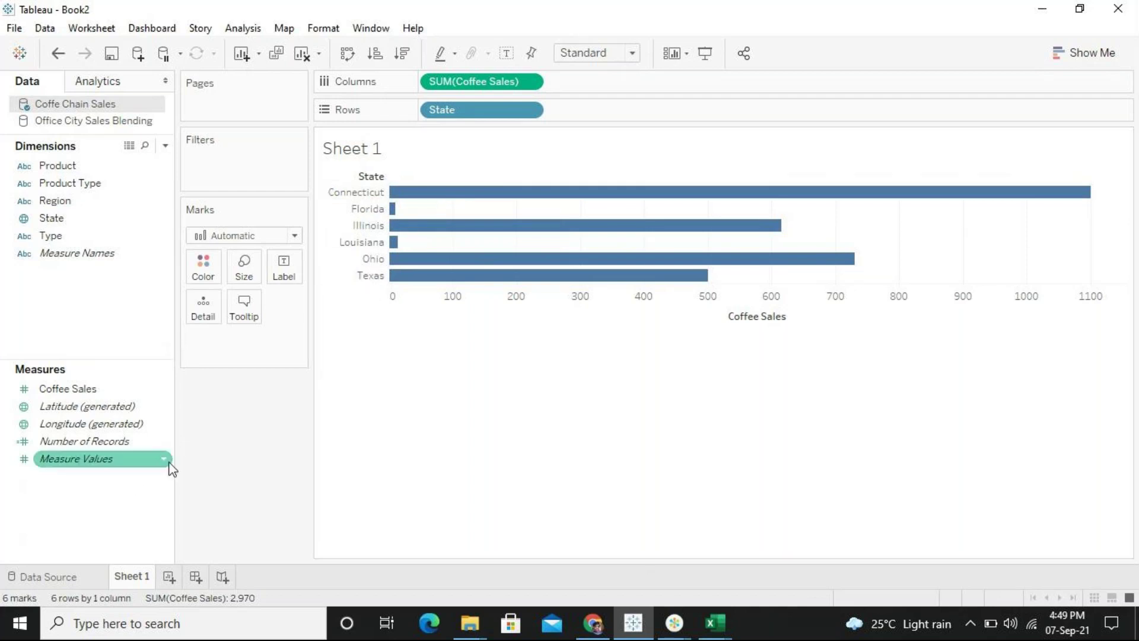
Add a second worksheet and switch it to the Office City Sales Blending data source
{"action": "left_click", "coordinate": [169, 577]}
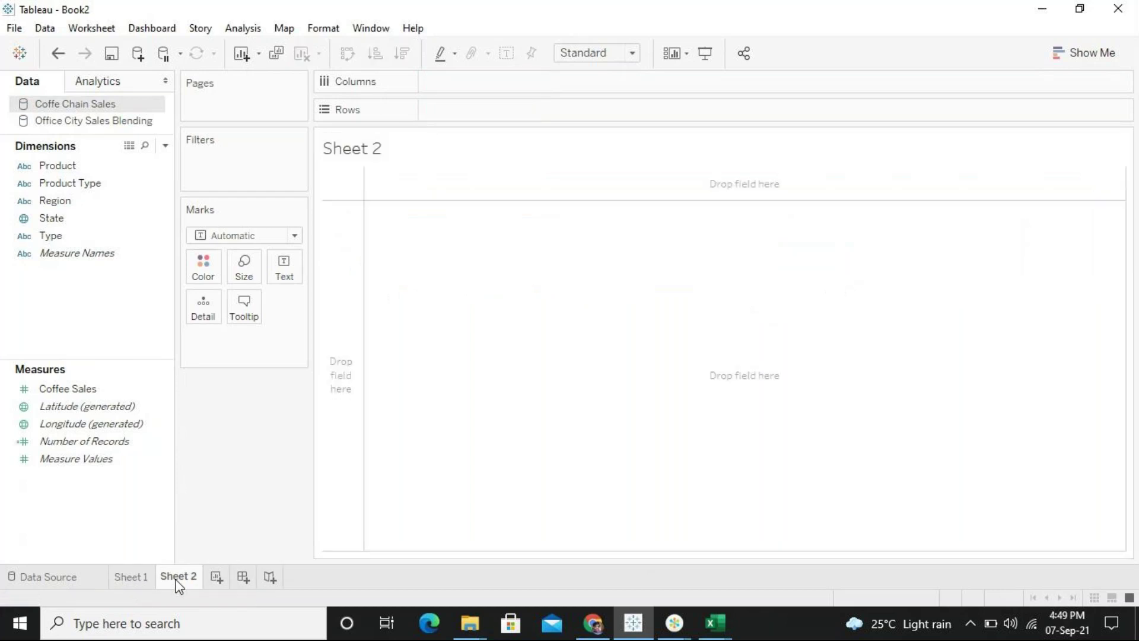
{"action": "left_click", "coordinate": [94, 122]}
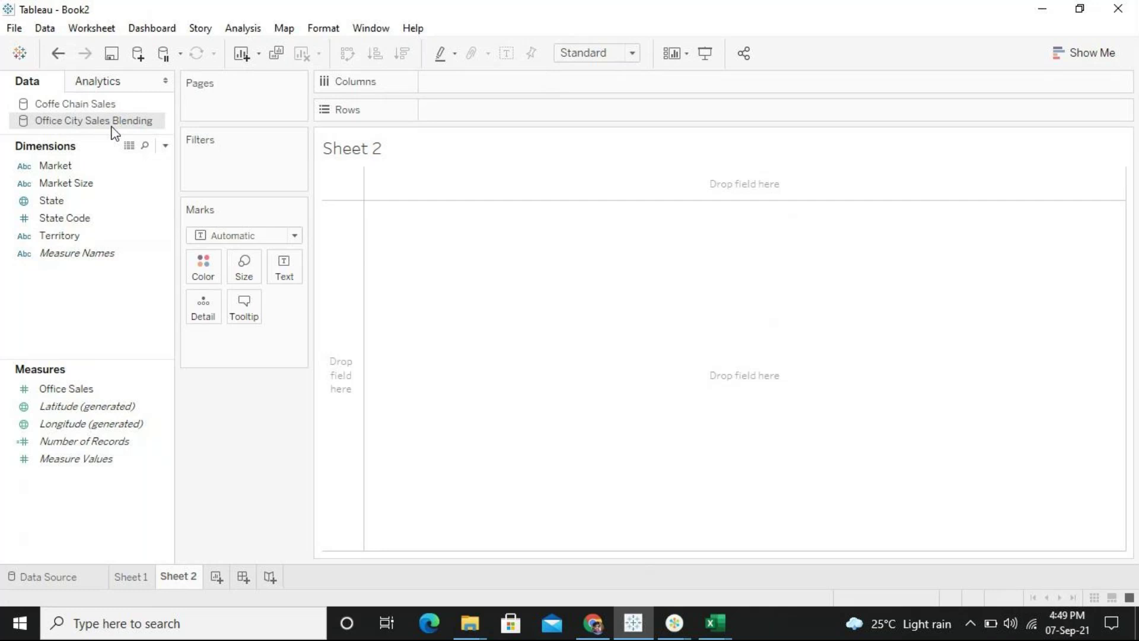
{"action": "left_click", "coordinate": [59, 202]}
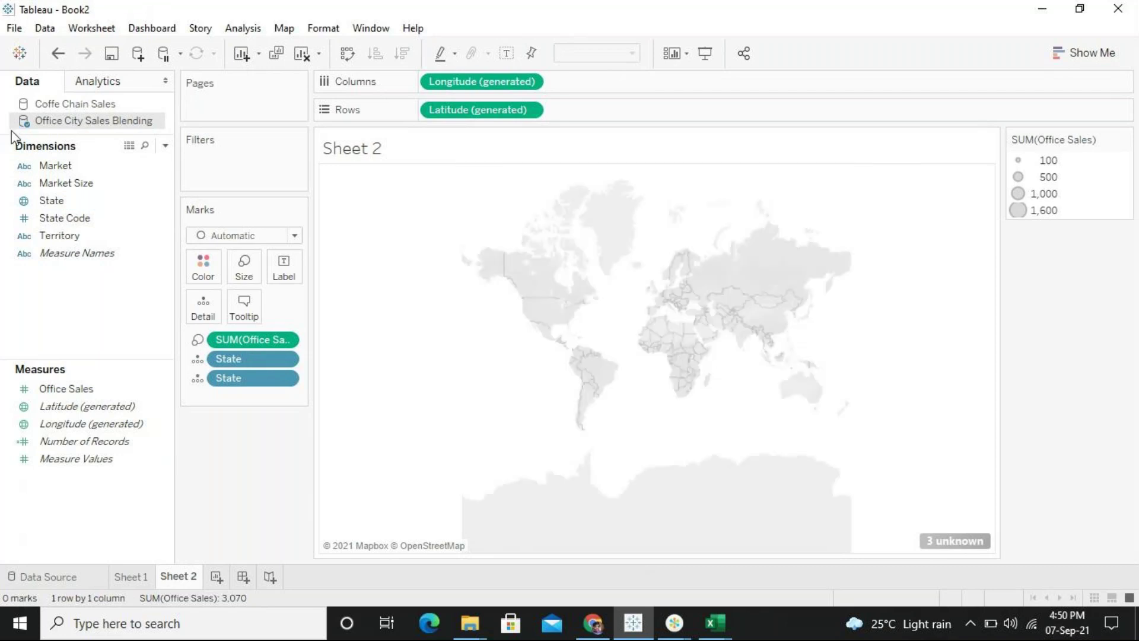
{"action": "left_click_drag", "start_coordinate": [466, 110], "coordinate": [481, 265]}
{"action": "left_click_drag", "start_coordinate": [475, 74], "coordinate": [351, 398]}
{"action": "left_click", "coordinate": [304, 56]}
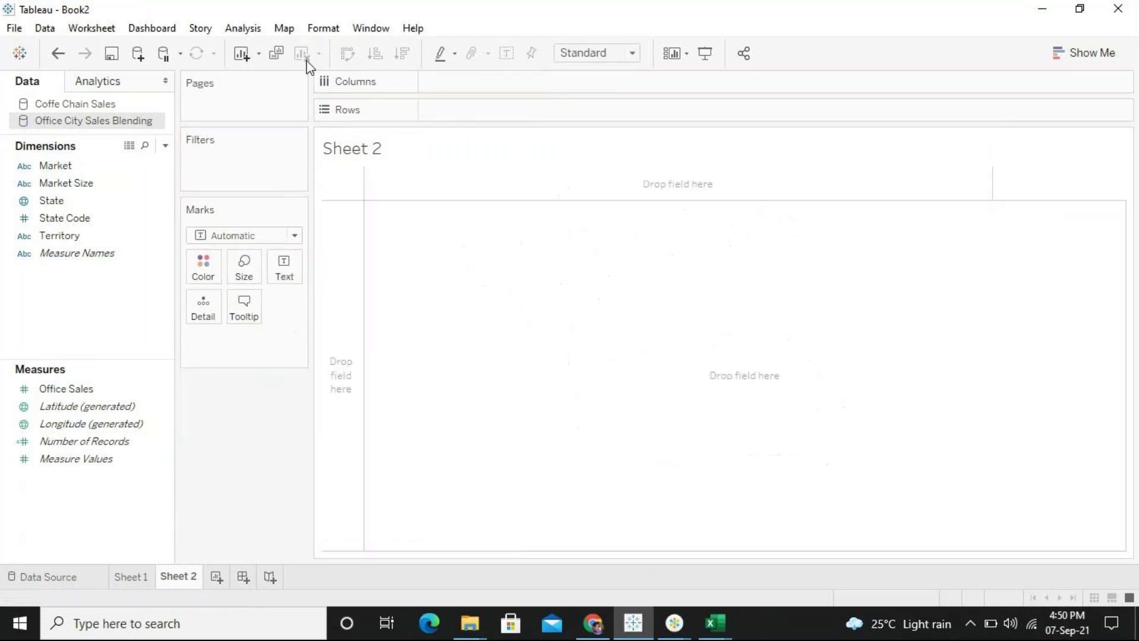
Build a bar chart of Office Sales by State in Sheet 2 and swap its rows and columns to make it horizontal
{"action": "double_click", "coordinate": [98, 389]}
{"action": "double_click", "coordinate": [94, 203]}
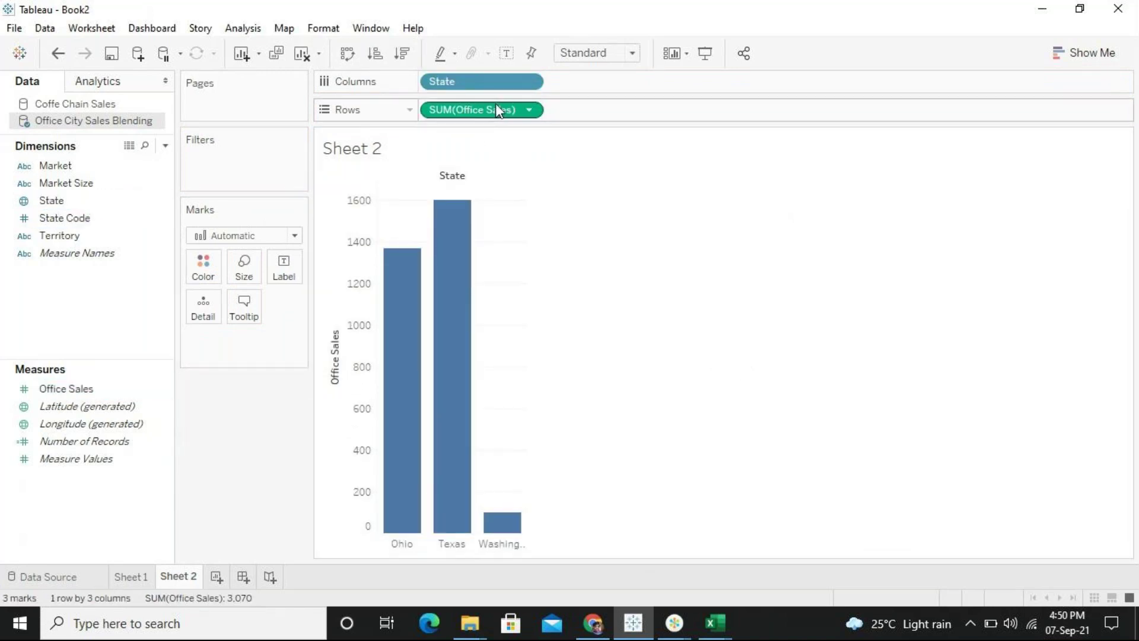
{"action": "left_click", "coordinate": [347, 55]}
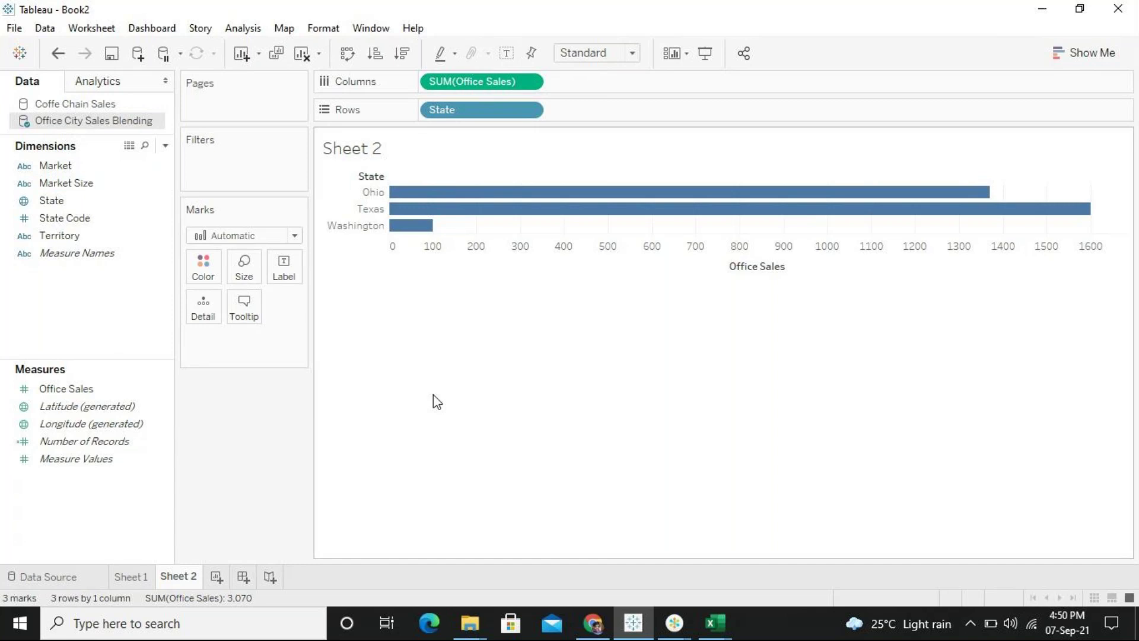
Compare the state charts in Sheet 1 and Sheet 2, and add a third worksheet
{"action": "left_click", "coordinate": [125, 578]}
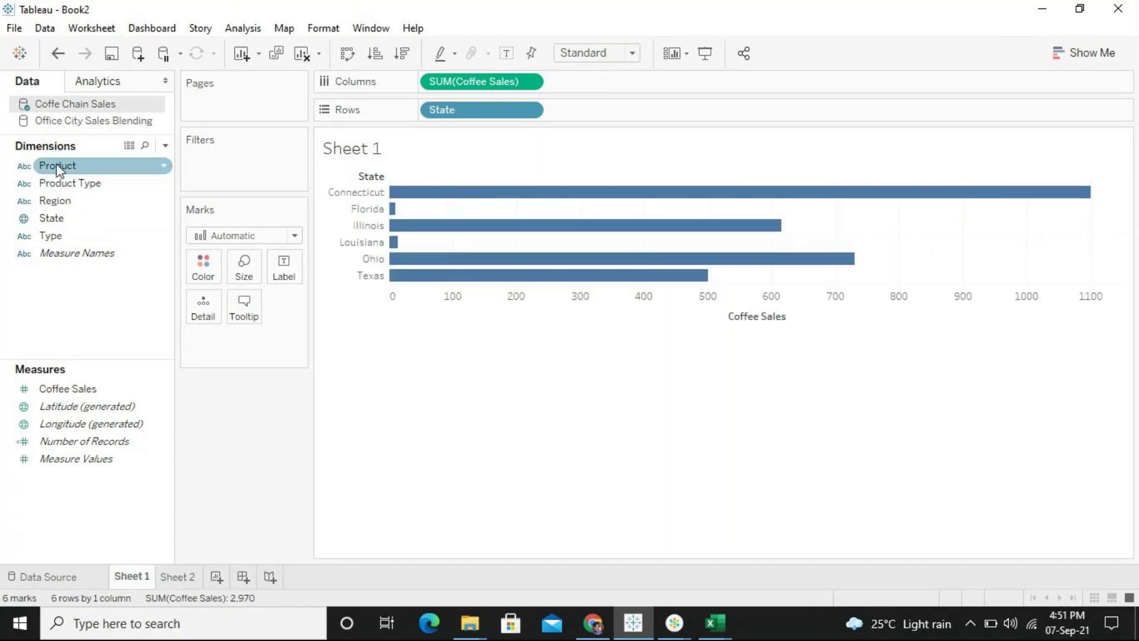
{"action": "left_click", "coordinate": [184, 578]}
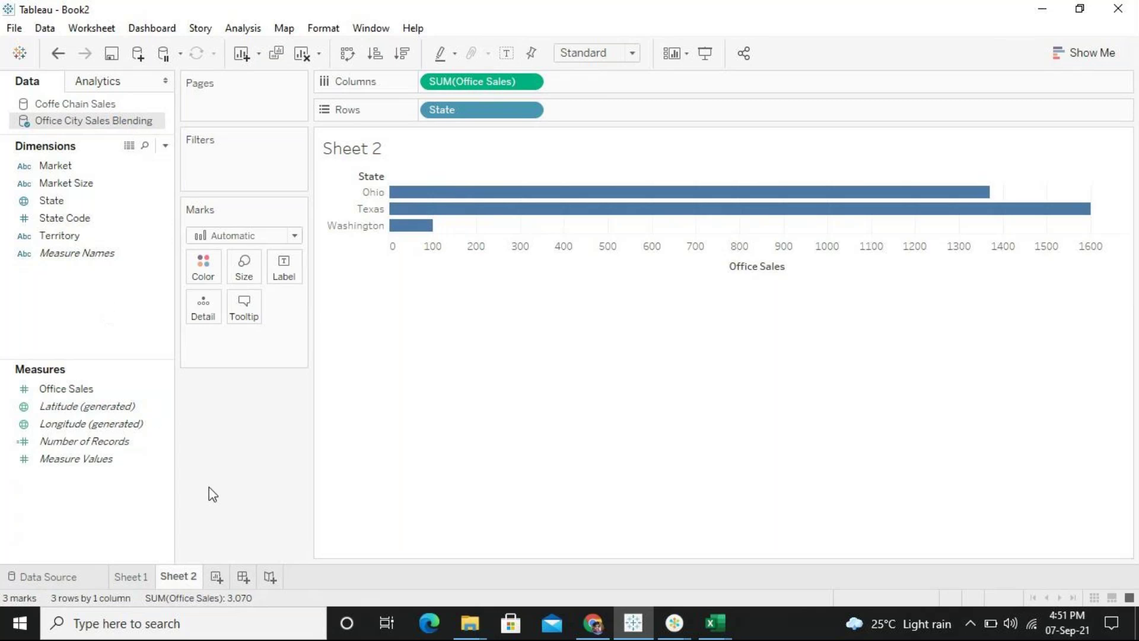
{"action": "left_click", "coordinate": [217, 578]}
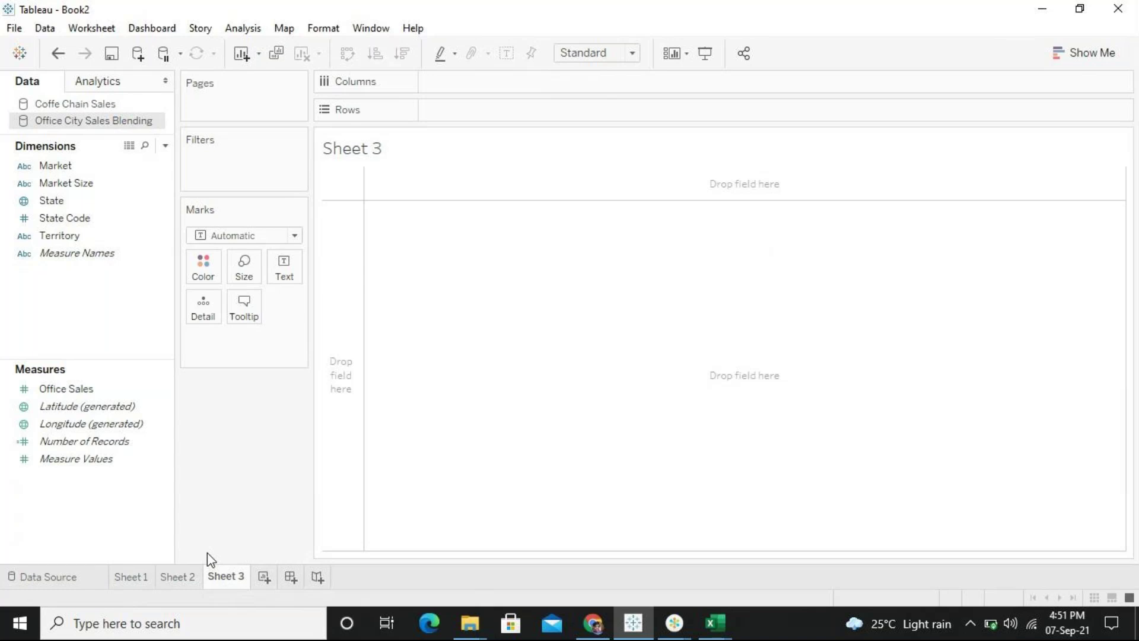
Switch to Excel with both sales workbooks side by side and compare their State columns
{"action": "left_click", "coordinate": [715, 623]}
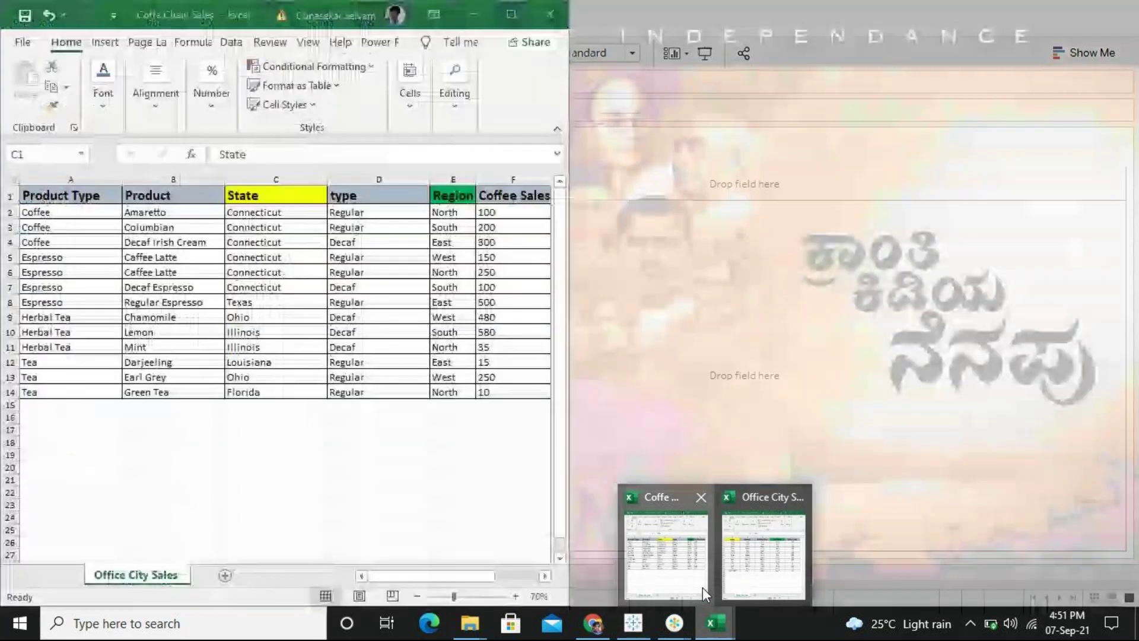
{"action": "left_click", "coordinate": [703, 587]}
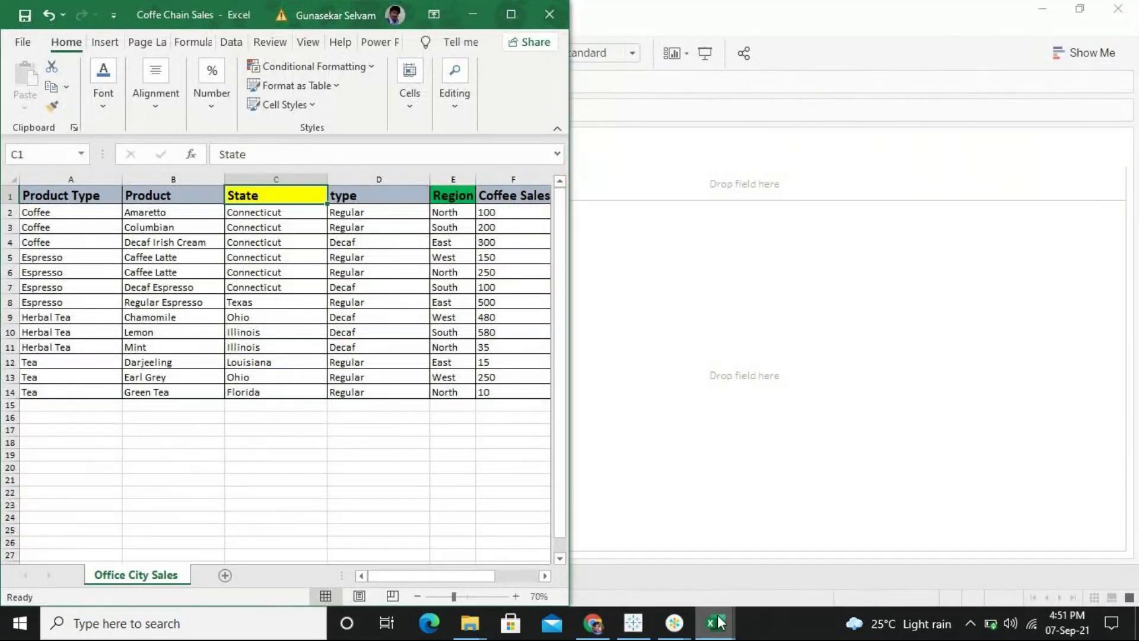
{"action": "left_click", "coordinate": [778, 516]}
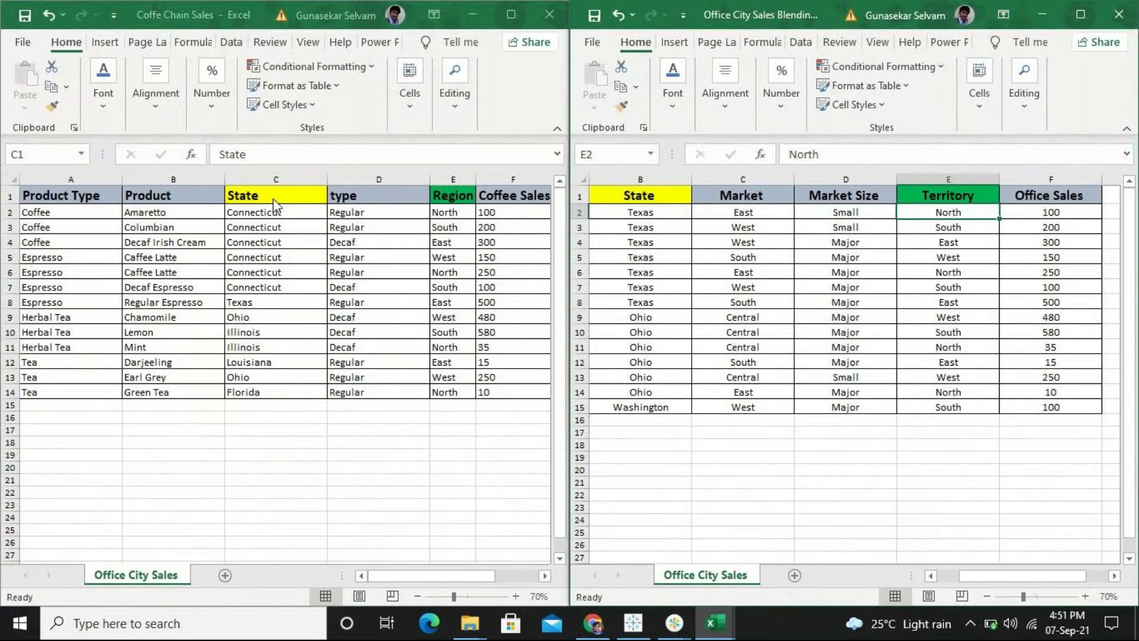
{"action": "left_click", "coordinate": [272, 197]}
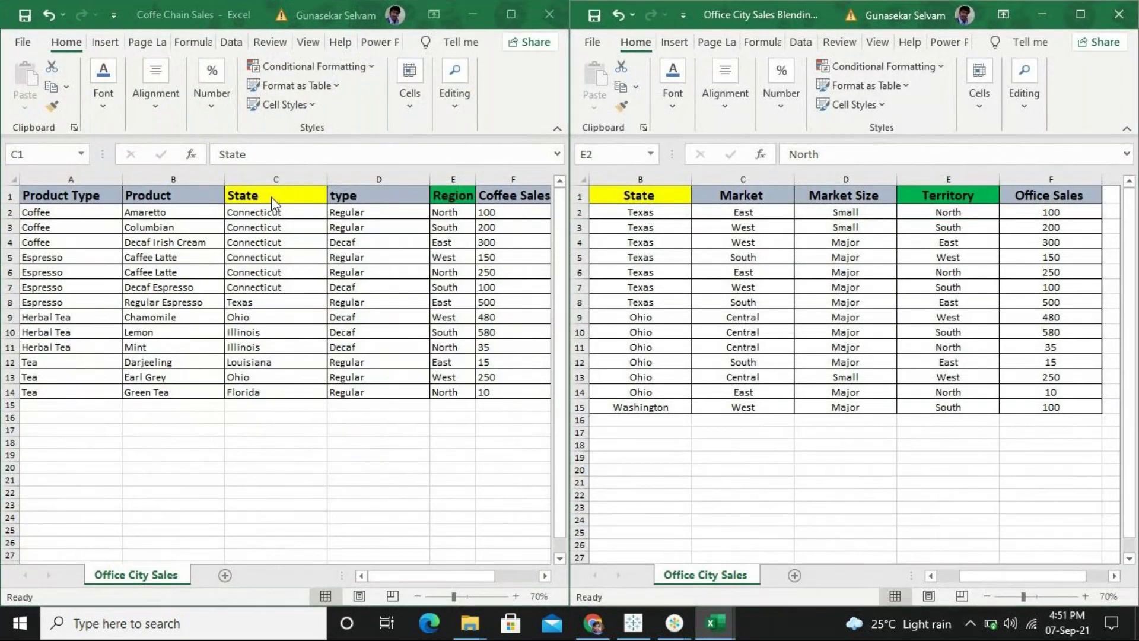
{"action": "left_click_drag", "start_coordinate": [272, 197], "coordinate": [287, 393]}
{"action": "left_click_drag", "start_coordinate": [646, 198], "coordinate": [653, 362]}
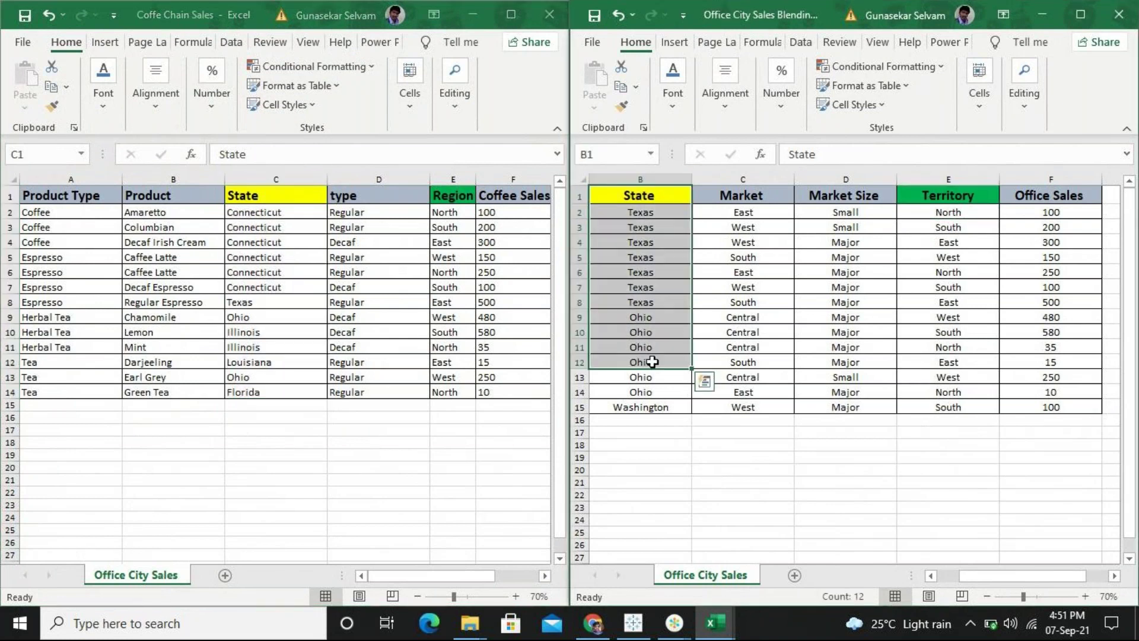
Compare the Region column of Coffe Chain Sales with the Territory column of Office City Sales Blending, and return to Tableau
{"action": "left_click", "coordinate": [450, 197]}
{"action": "left_click_drag", "start_coordinate": [451, 192], "coordinate": [469, 339]}
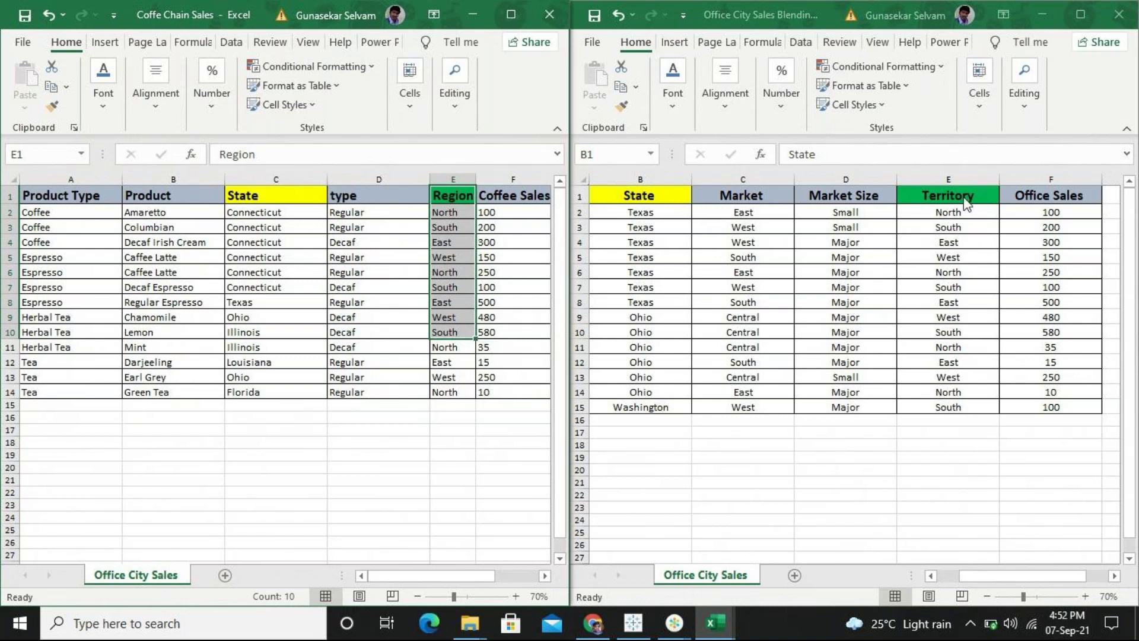
{"action": "left_click", "coordinate": [961, 378]}
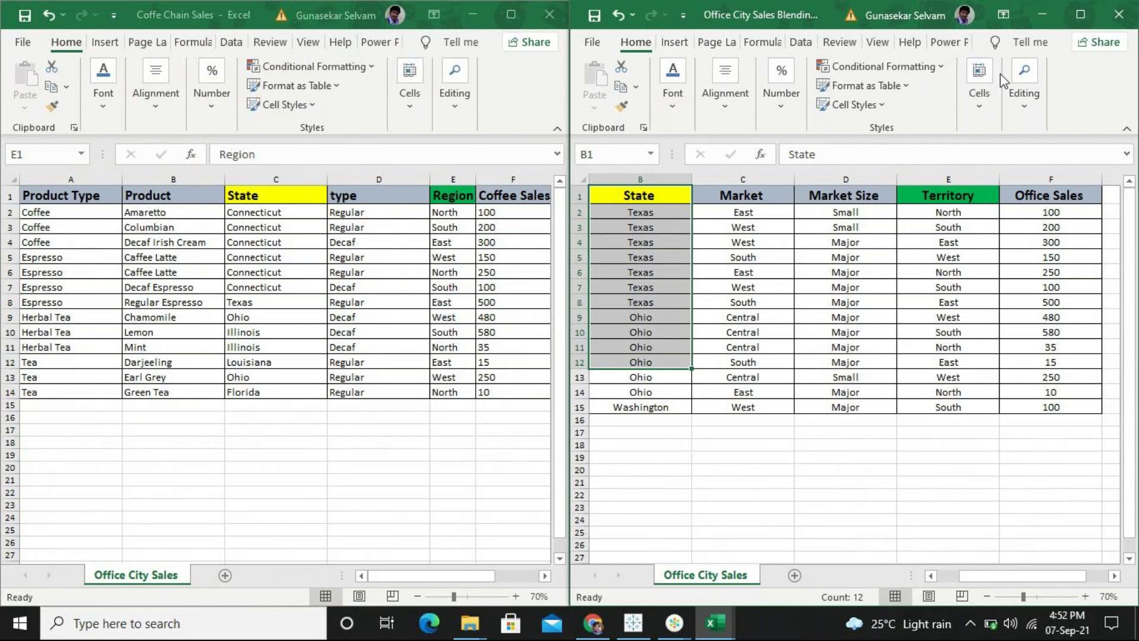
{"action": "left_click", "coordinate": [627, 627]}
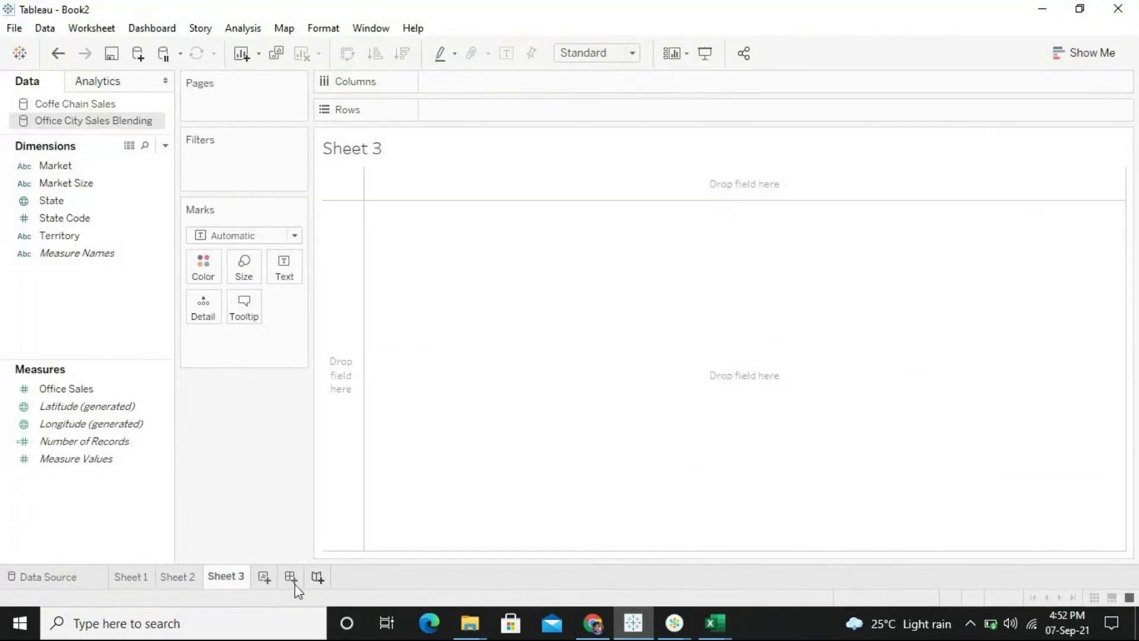
Check the Office City Sales Blending fields in Sheet 3 and go back to the Office Sales chart in Sheet 2
{"action": "mouse_move", "coordinate": [223, 582]}
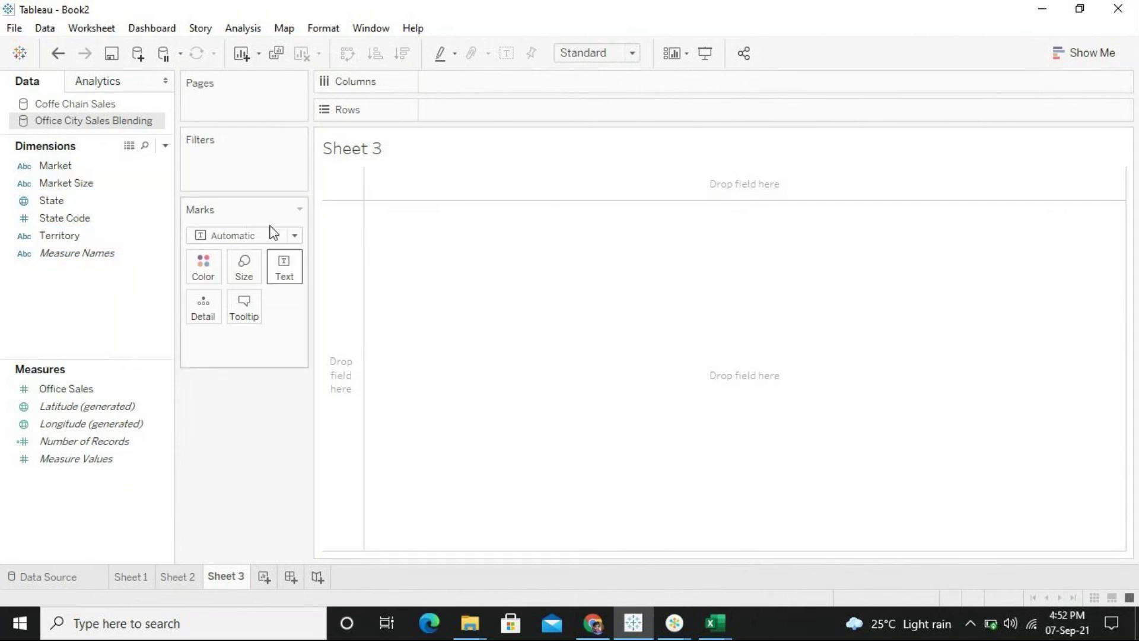
{"action": "left_click", "coordinate": [56, 237]}
{"action": "left_click", "coordinate": [90, 392]}
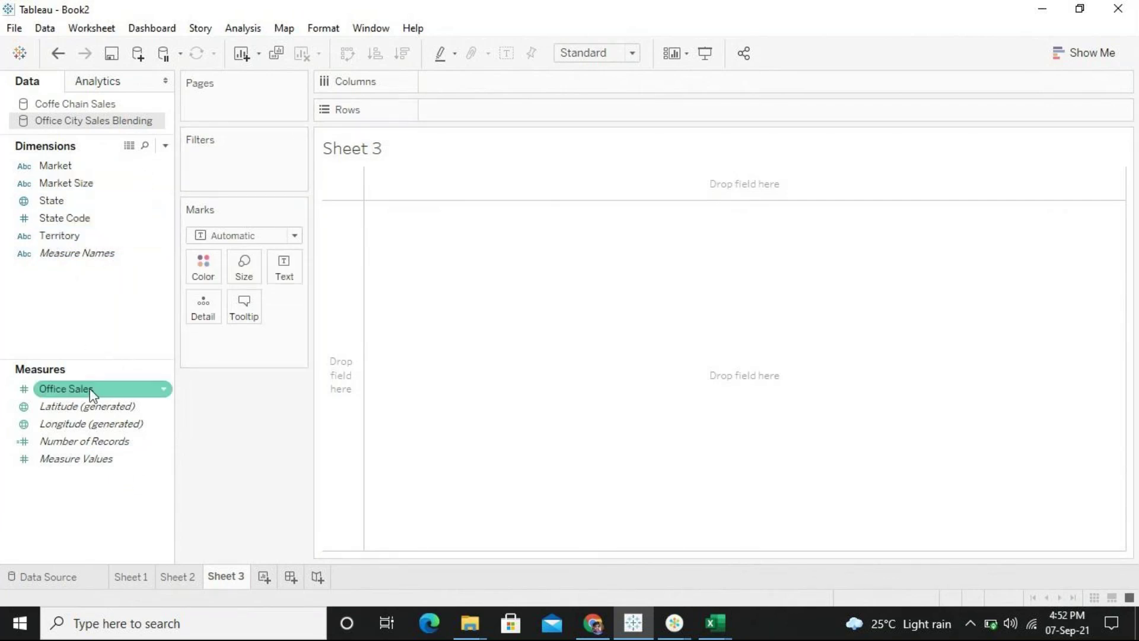
{"action": "left_click", "coordinate": [177, 579]}
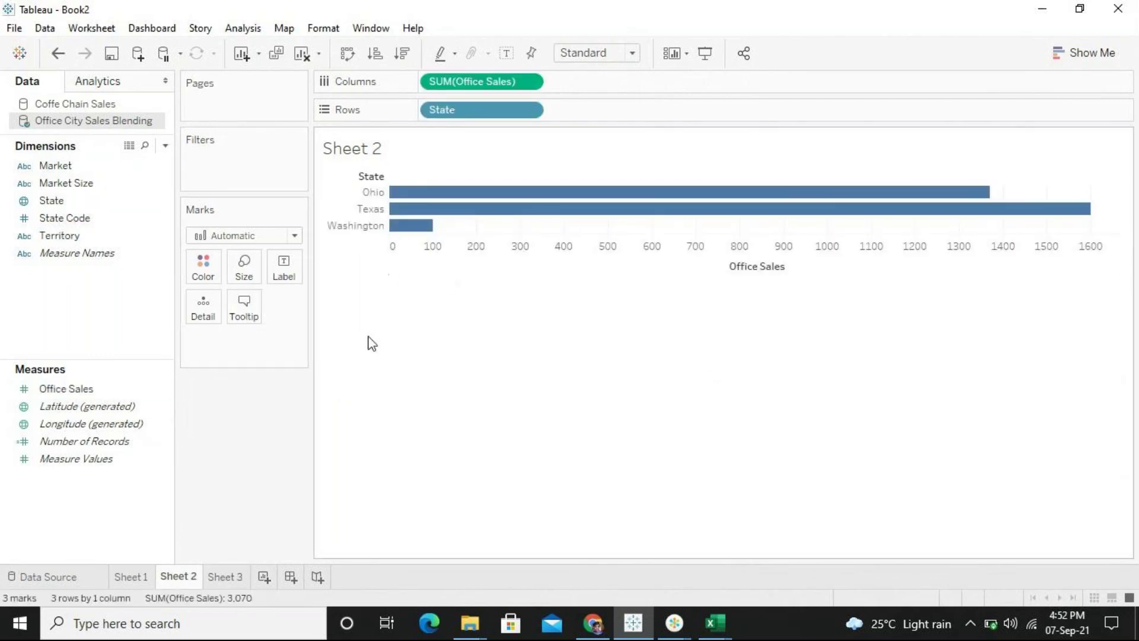
Review the Coffee Sales chart in Sheet 1 and the Office Sales chart in Sheet 2, and check the GoTo meeting window
{"action": "left_click", "coordinate": [126, 578]}
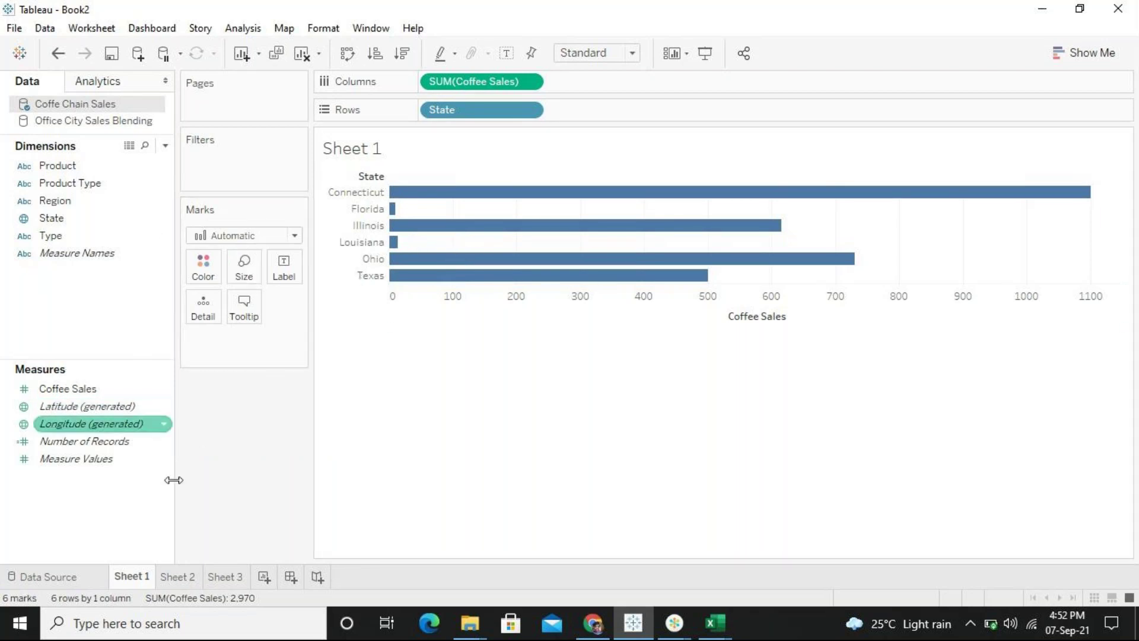
{"action": "left_click", "coordinate": [178, 577]}
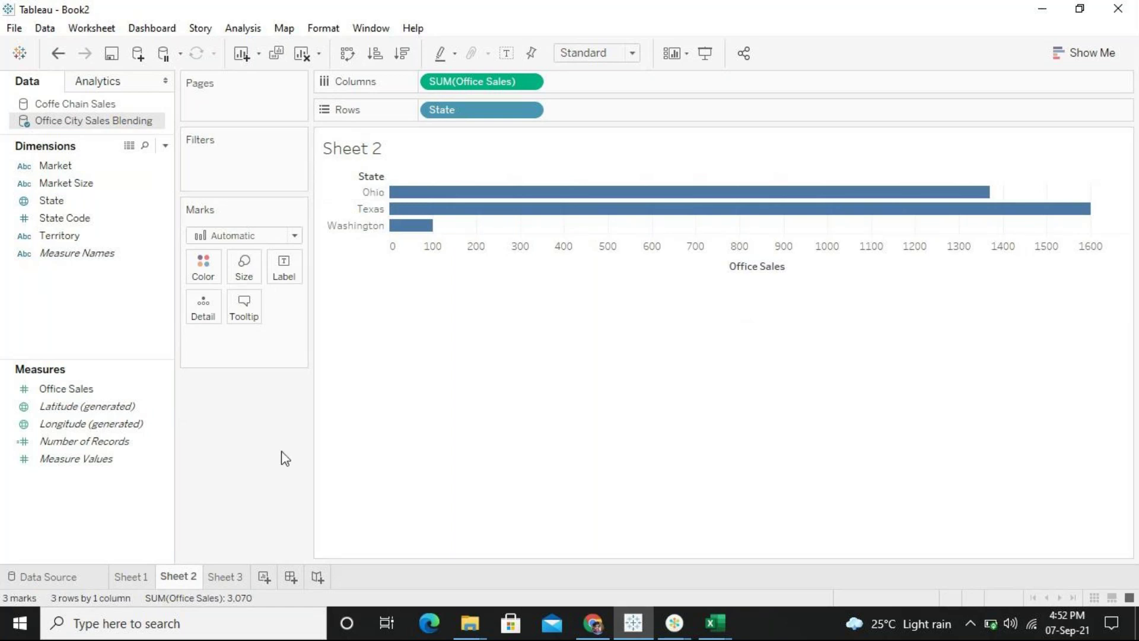
{"action": "left_click", "coordinate": [680, 628]}
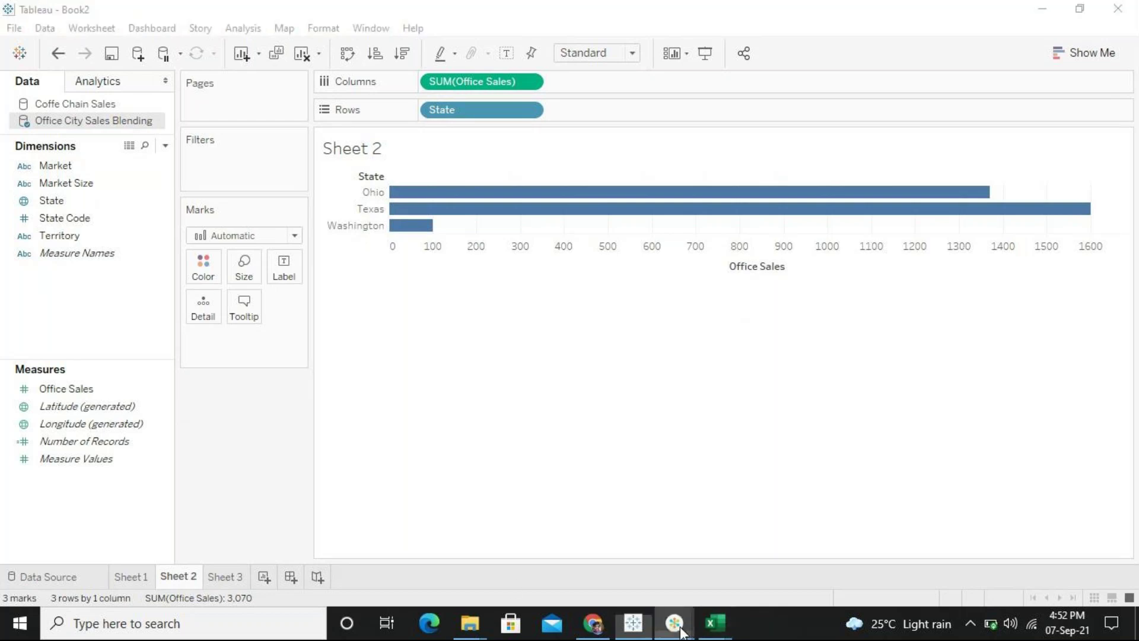
{"action": "left_click", "coordinate": [768, 543]}
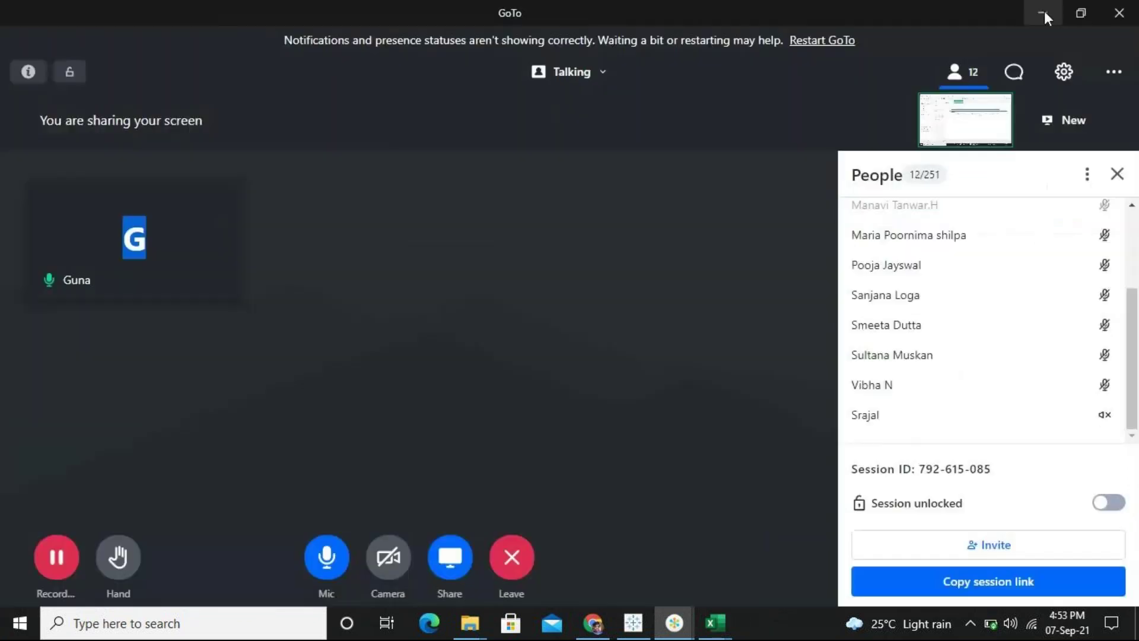
{"action": "left_click", "coordinate": [1045, 11]}
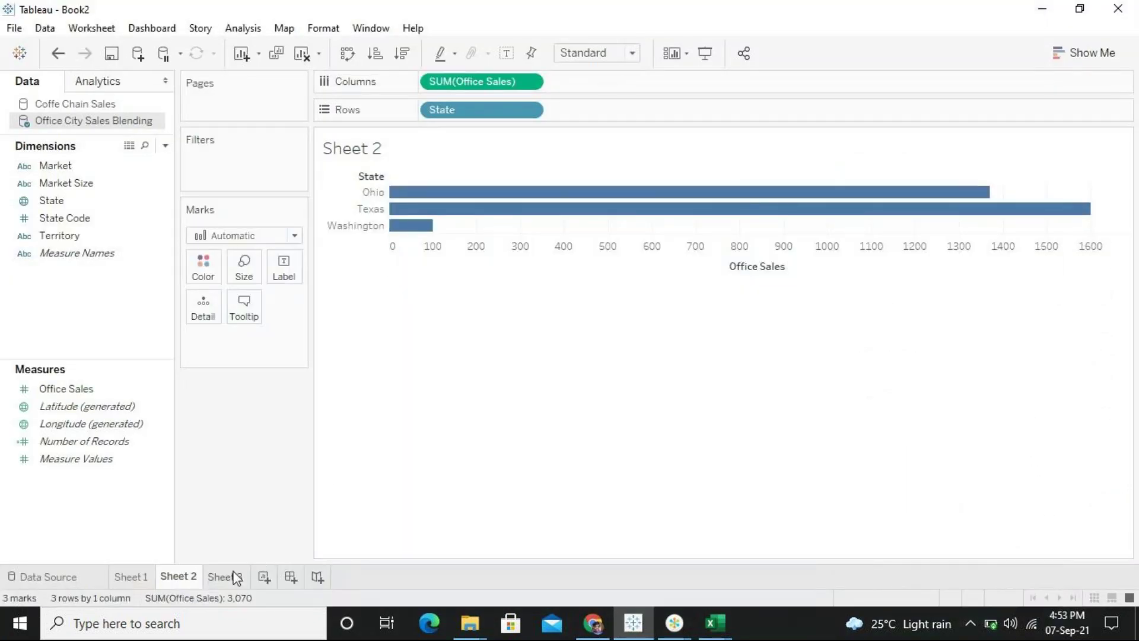
Open the data source relationships editor from the empty Sheet 3 and move its dialog clear of the field lists
{"action": "left_click", "coordinate": [236, 577]}
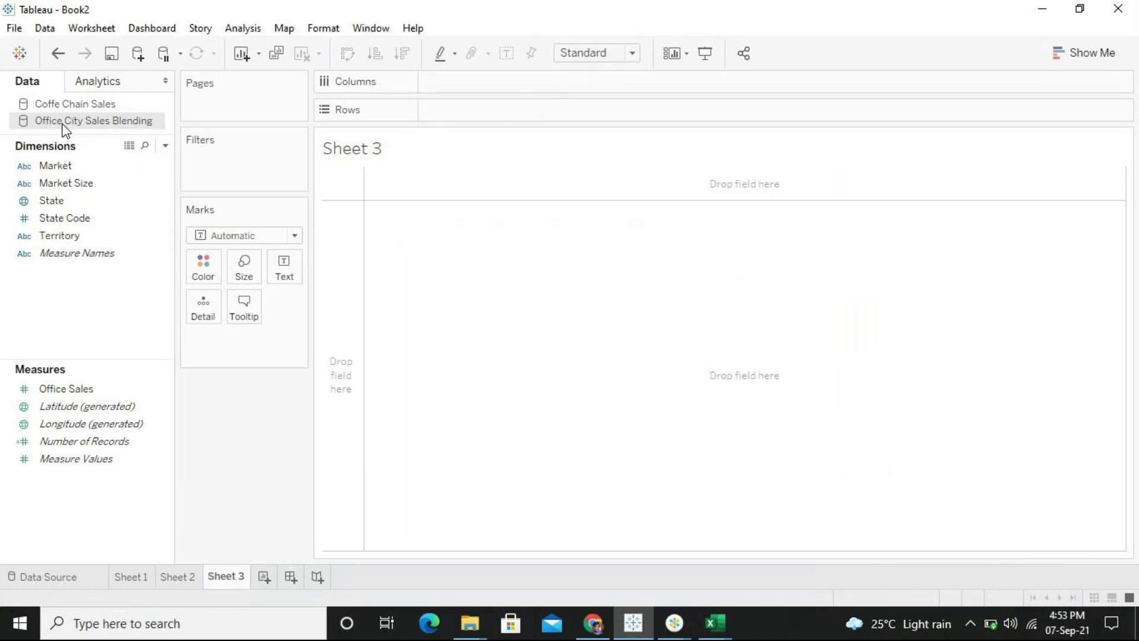
{"action": "left_click", "coordinate": [105, 31]}
{"action": "left_click", "coordinate": [98, 29]}
{"action": "left_click", "coordinate": [49, 30]}
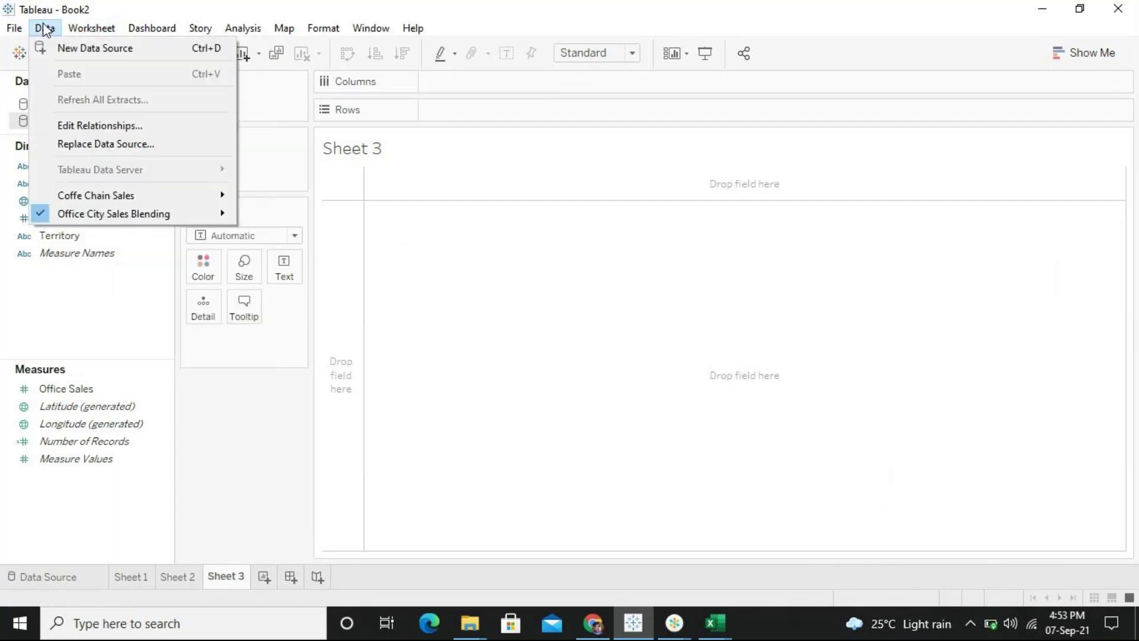
{"action": "left_click", "coordinate": [112, 125]}
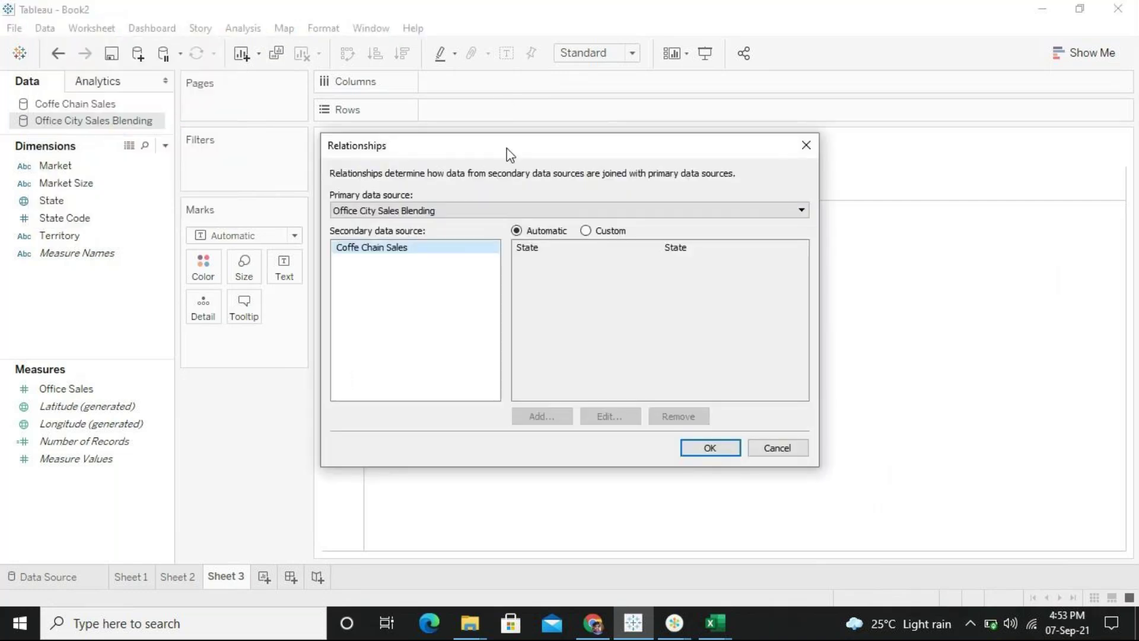
{"action": "left_click_drag", "start_coordinate": [514, 148], "coordinate": [599, 177]}
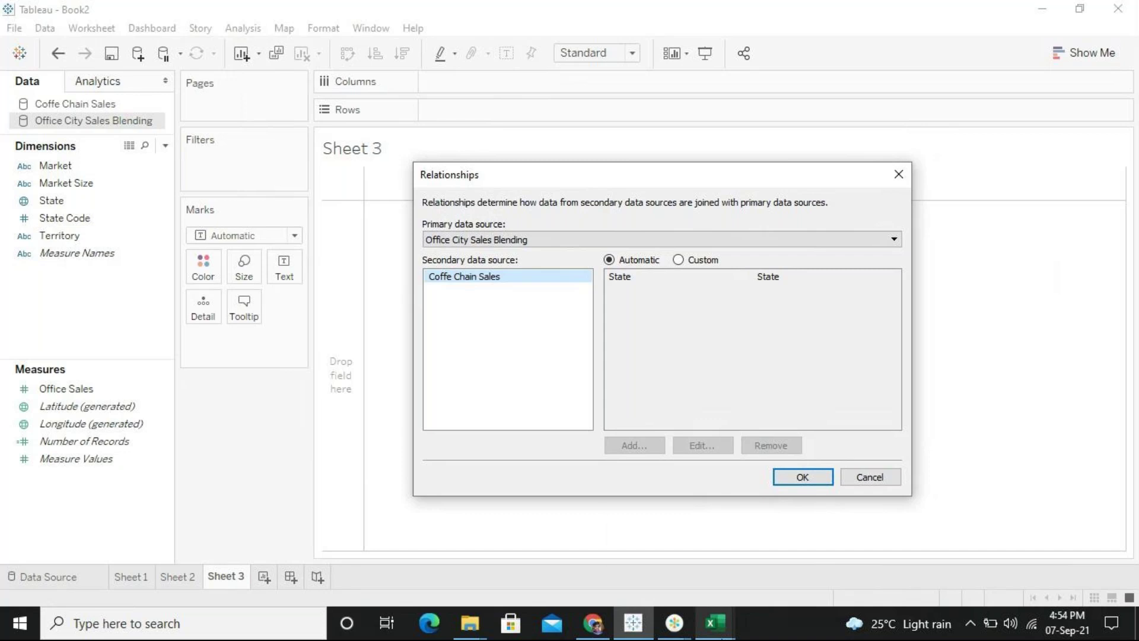
{"action": "left_click", "coordinate": [715, 623]}
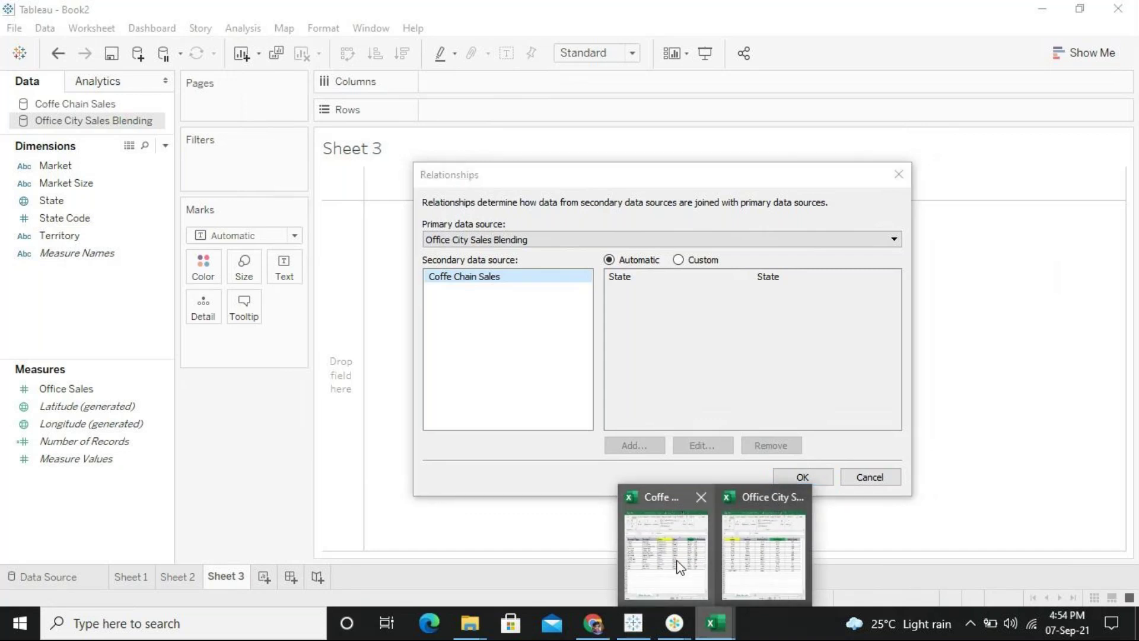
{"action": "mouse_move", "coordinate": [680, 567]}
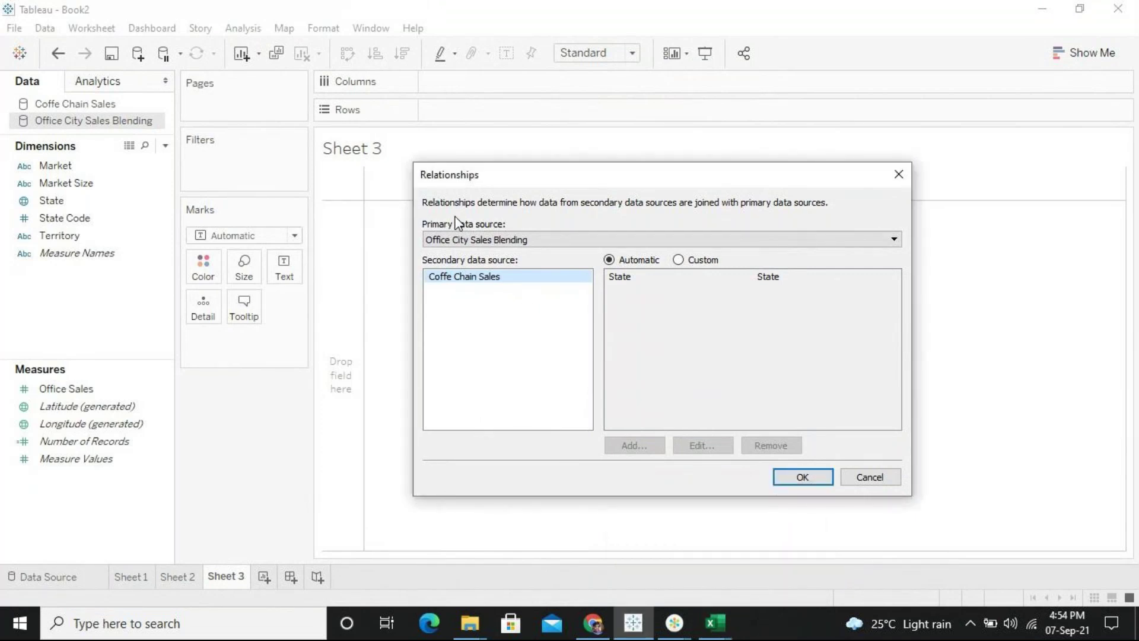
Try Coffe Chain Sales as the primary data source, switch back to Office City Sales Blending, and check the GoTo meeting window
{"action": "left_click", "coordinate": [476, 241]}
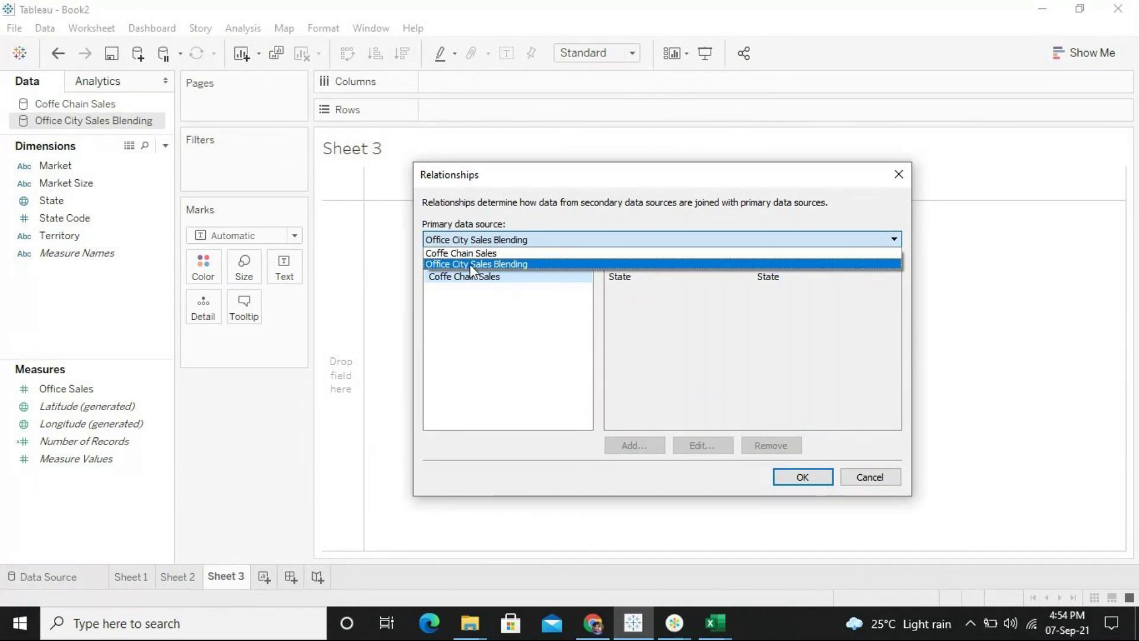
{"action": "left_click", "coordinate": [471, 265]}
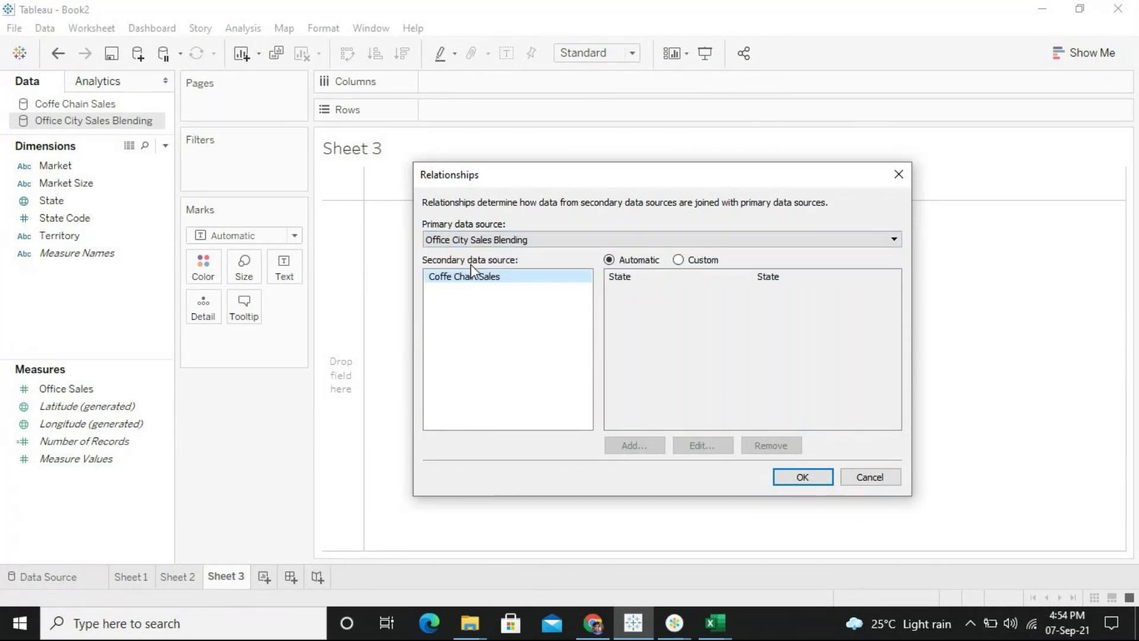
{"action": "left_click", "coordinate": [472, 241]}
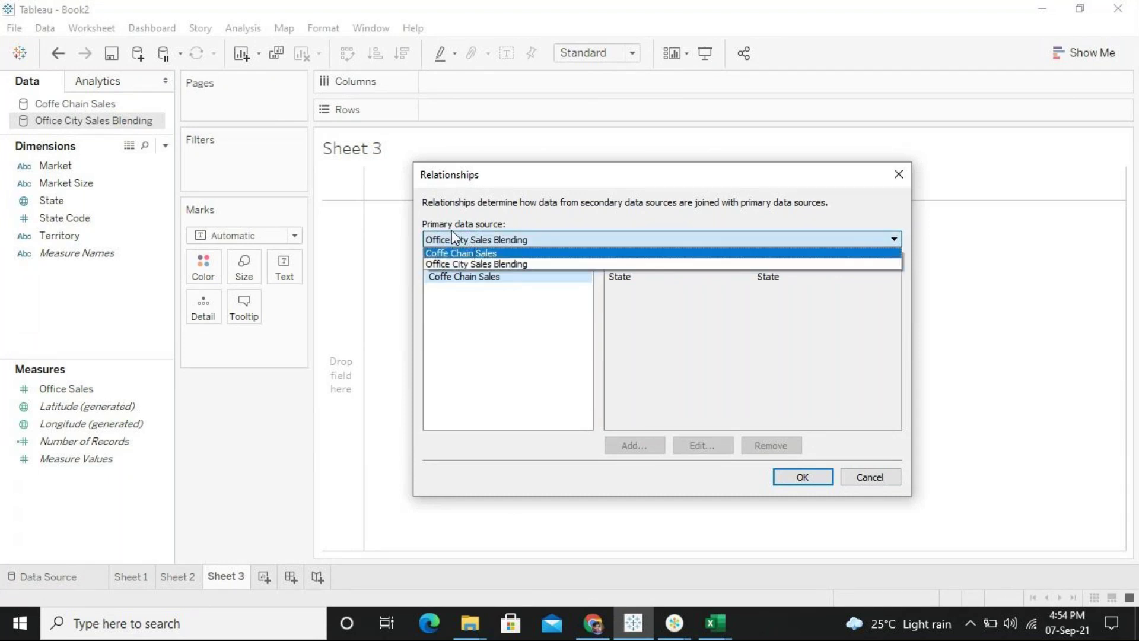
{"action": "left_click", "coordinate": [473, 254]}
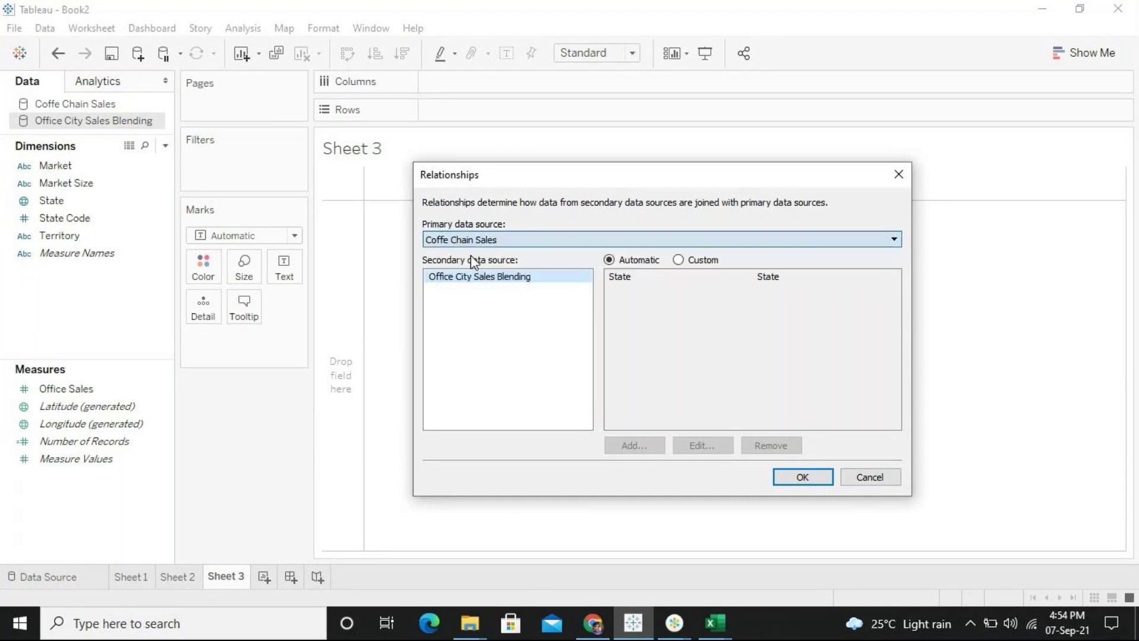
{"action": "left_click", "coordinate": [507, 243]}
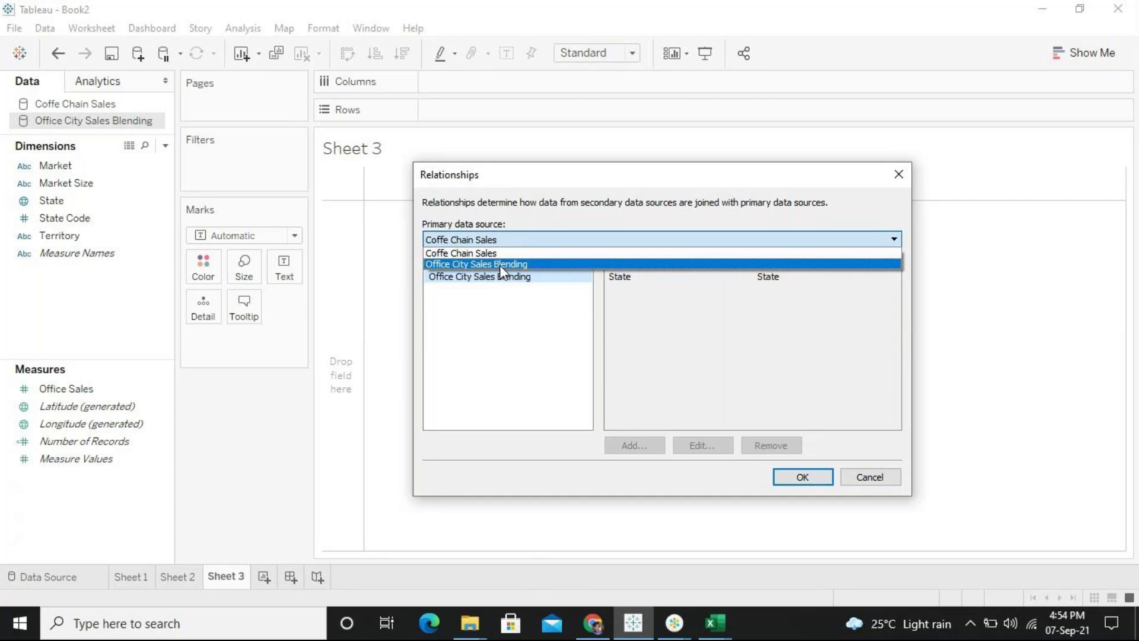
{"action": "left_click", "coordinate": [500, 264]}
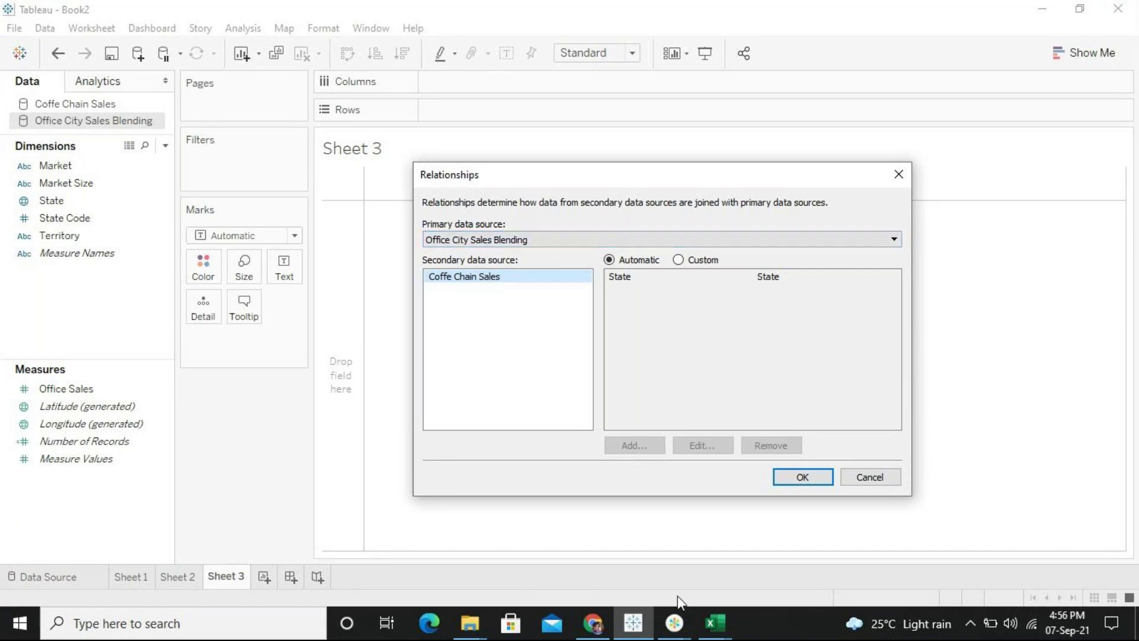
{"action": "left_click", "coordinate": [677, 624]}
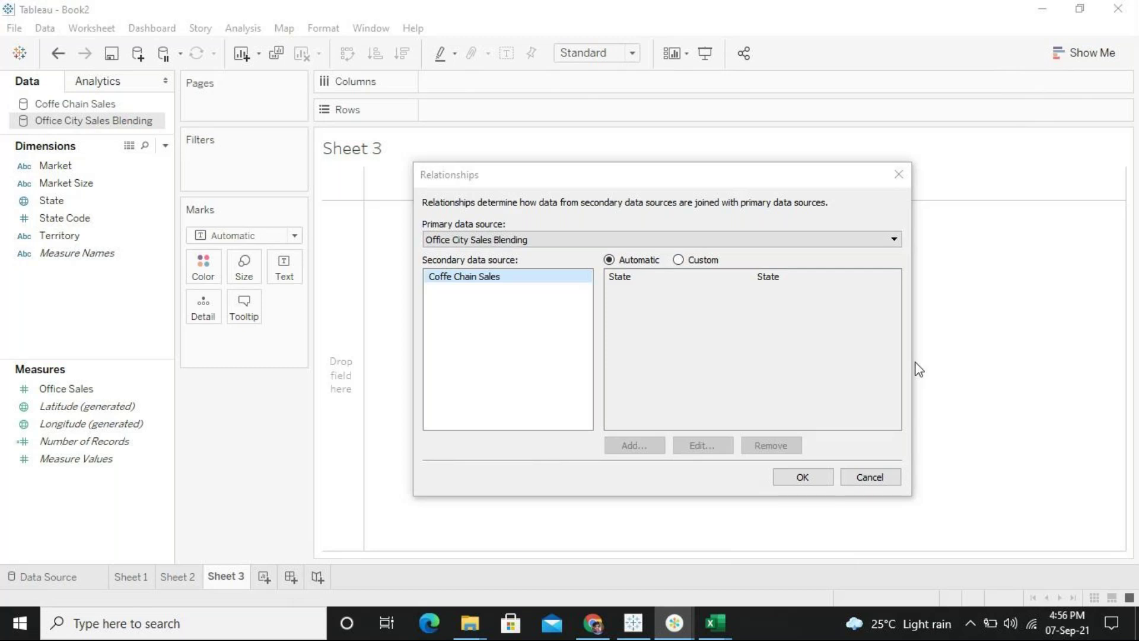
{"action": "left_click", "coordinate": [1045, 15]}
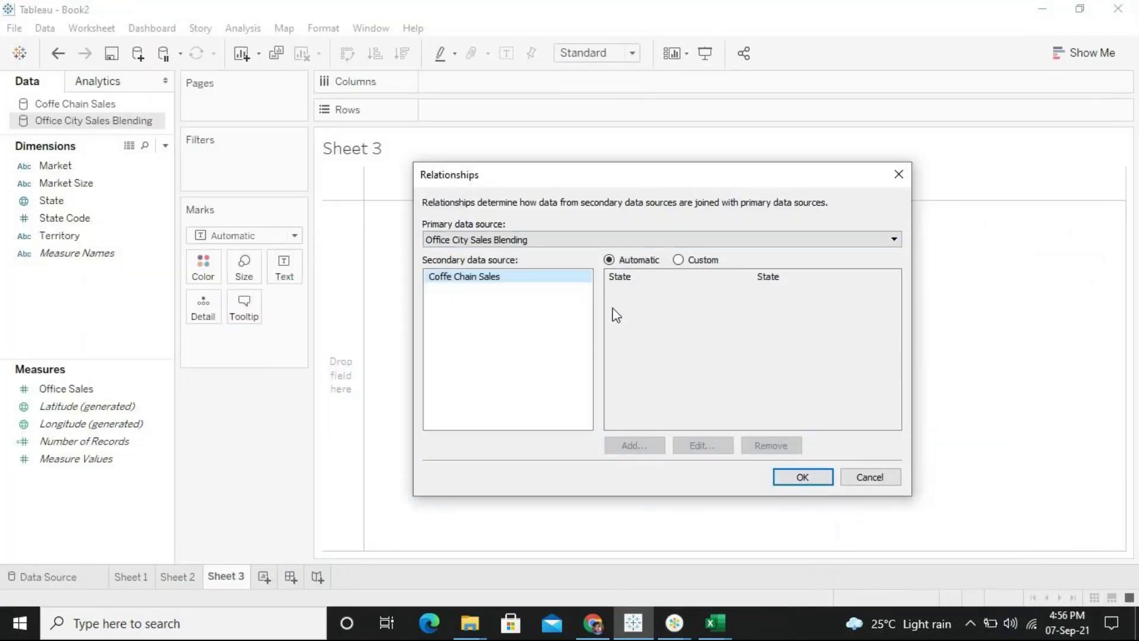
Set Coffe Chain Sales as the primary data source of the relationship
{"action": "left_click", "coordinate": [510, 247]}
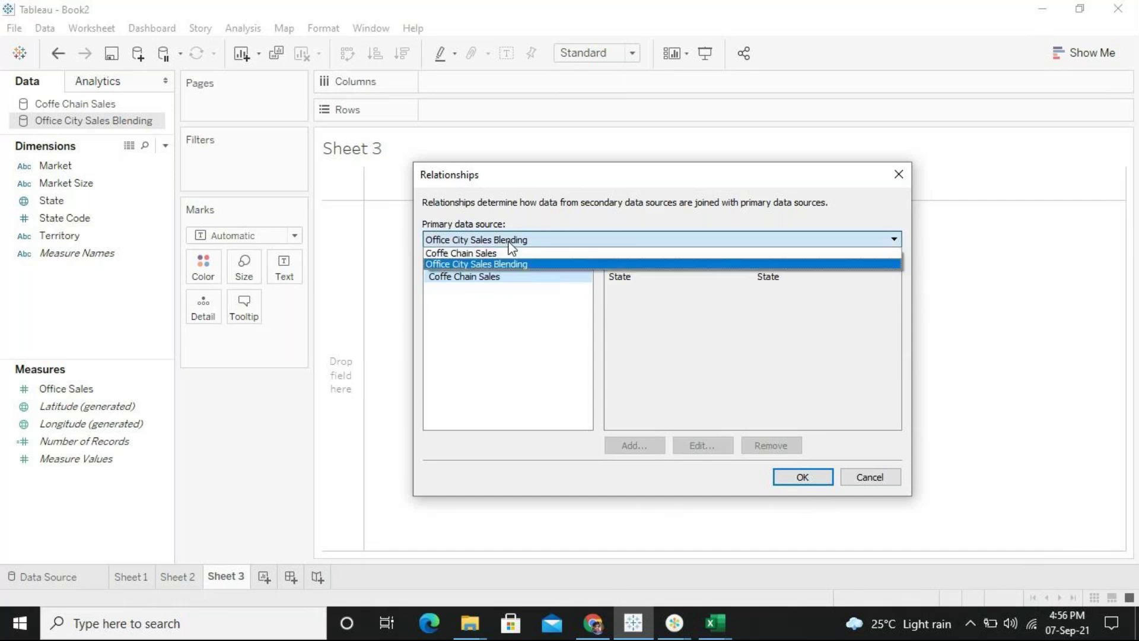
{"action": "left_click", "coordinate": [504, 250]}
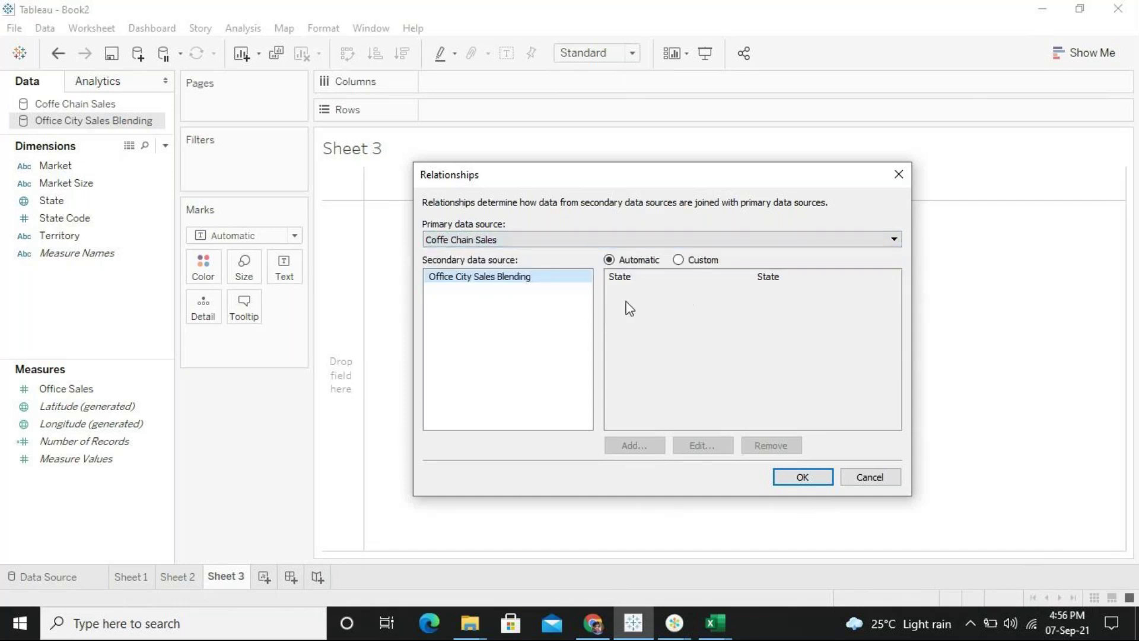
{"action": "left_click", "coordinate": [579, 240]}
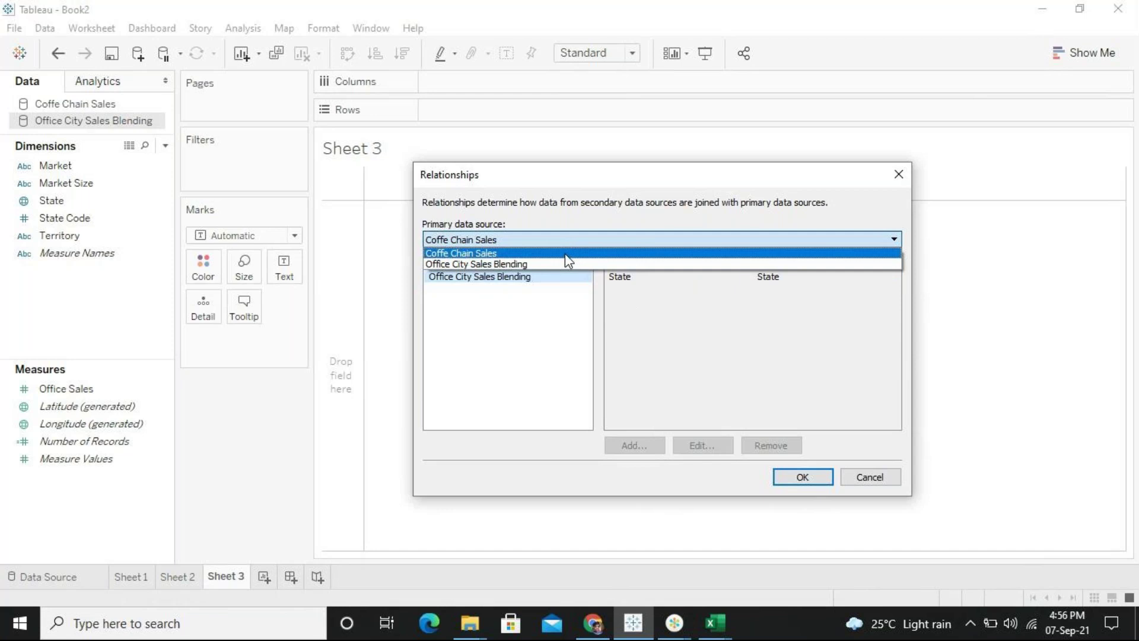
{"action": "left_click", "coordinate": [564, 253]}
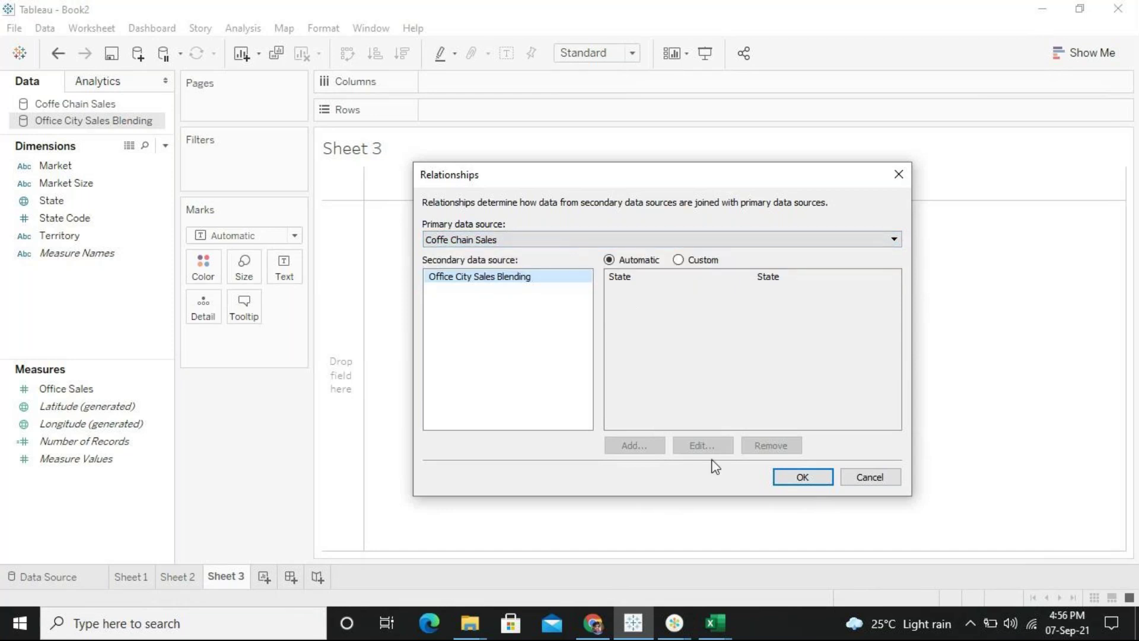
Switch to the Coffe Chain Sales workbook in Excel, examine its Region column, and return to the relationships editor in Tableau
{"action": "mouse_move", "coordinate": [720, 628]}
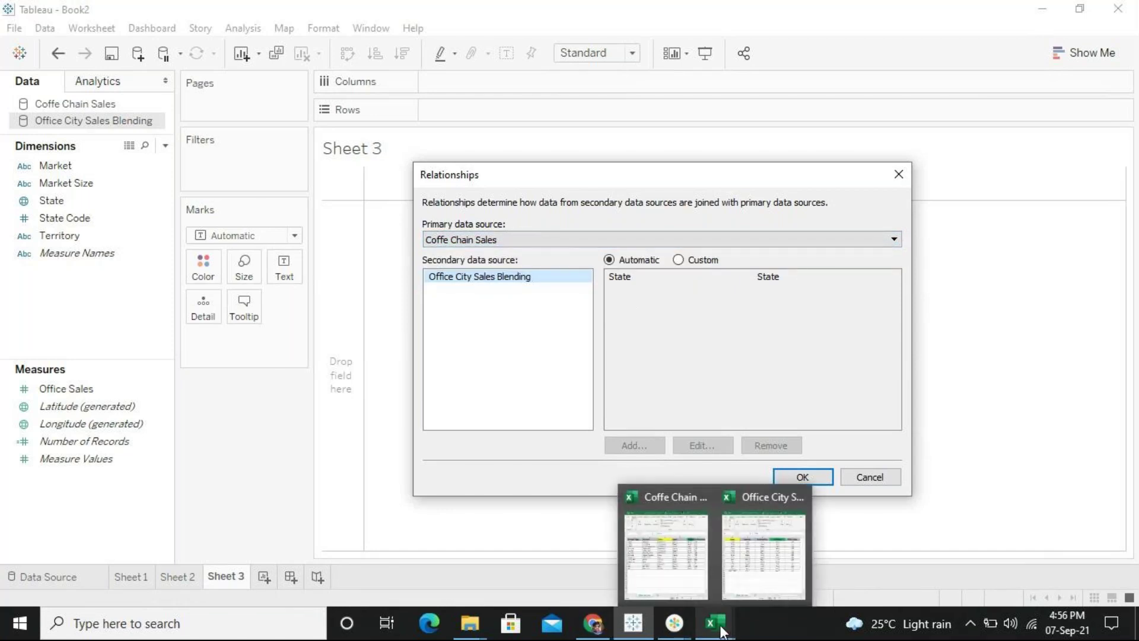
{"action": "mouse_move", "coordinate": [673, 586]}
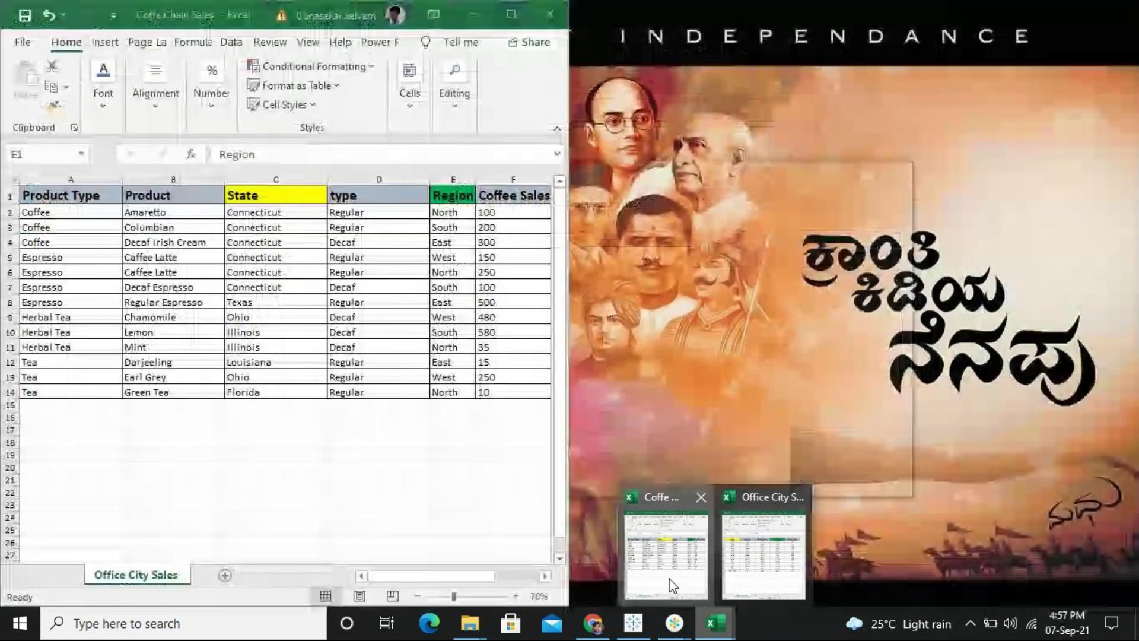
{"action": "left_click", "coordinate": [673, 586]}
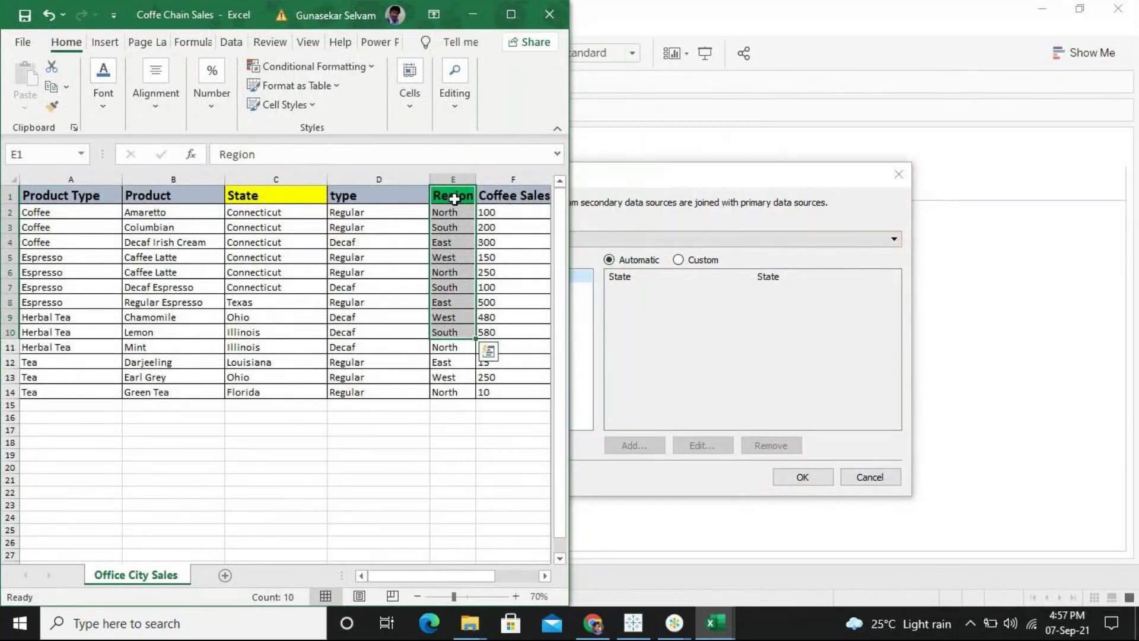
{"action": "left_click_drag", "start_coordinate": [454, 199], "coordinate": [446, 333]}
{"action": "left_click", "coordinate": [782, 366]}
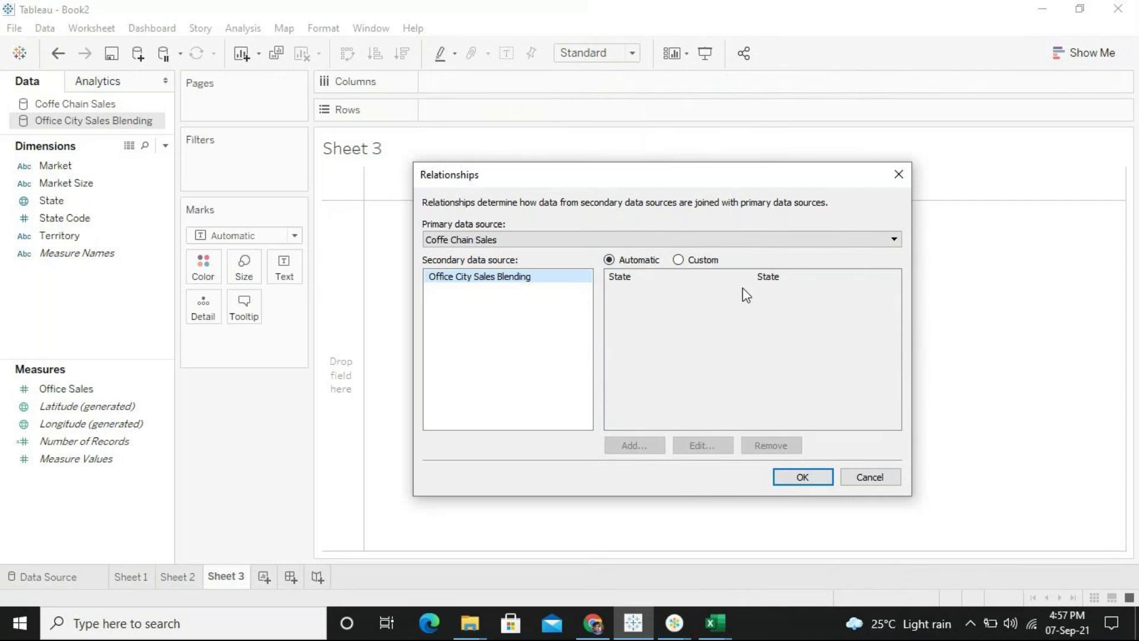
Switch the relationship between Coffe Chain Sales and Office City Sales Blending from automatic to custom field mapping
{"action": "left_click", "coordinate": [699, 260]}
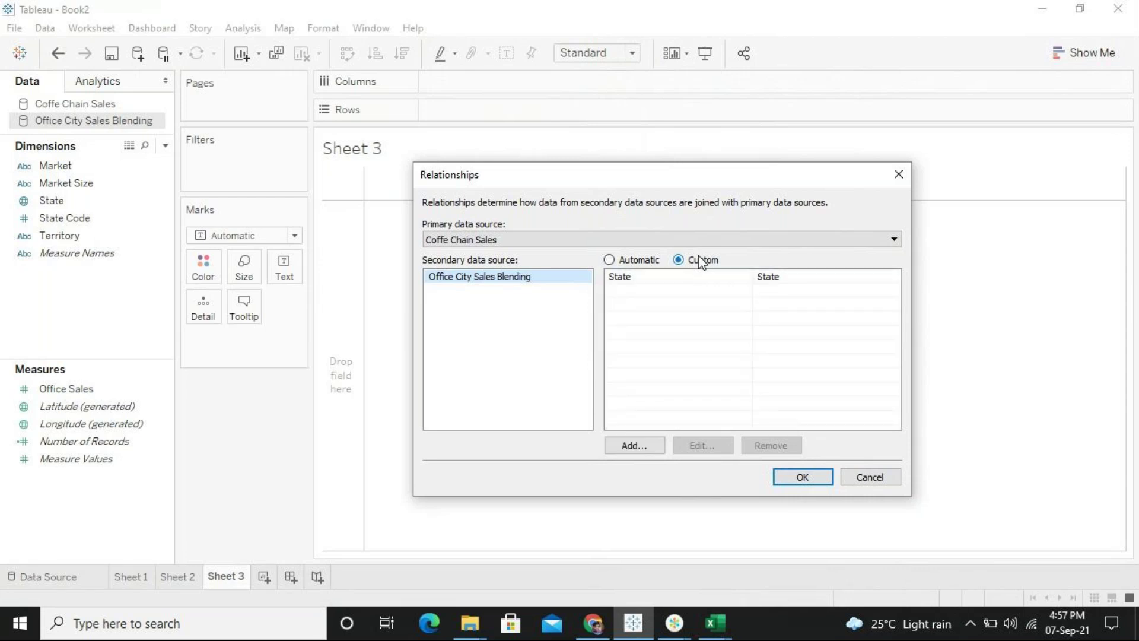
{"action": "left_click", "coordinate": [627, 261]}
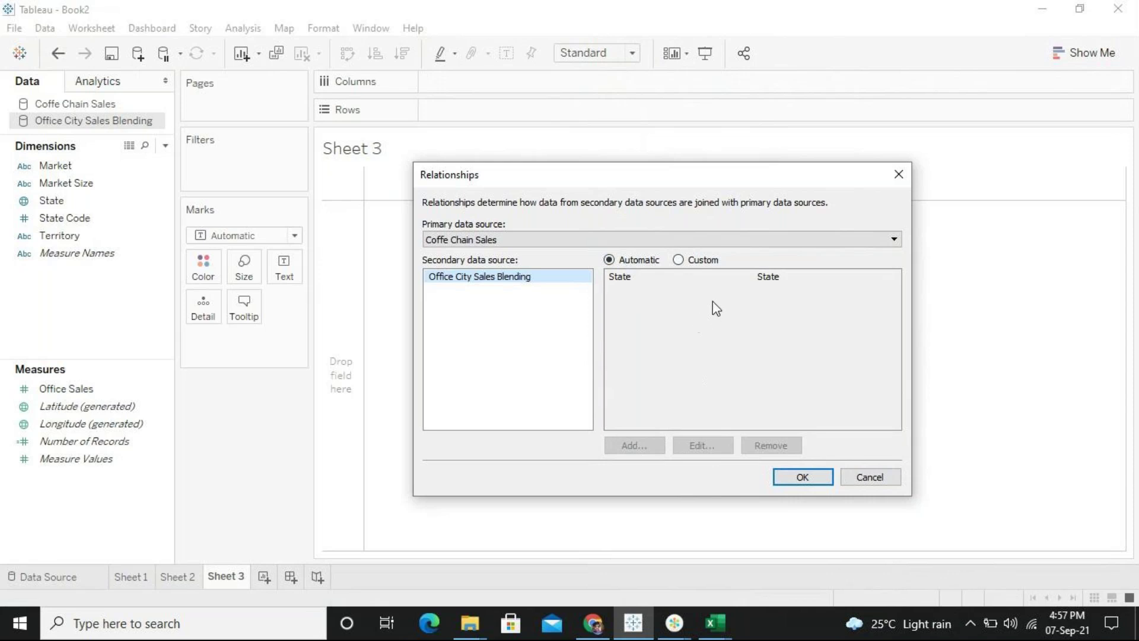
{"action": "left_click", "coordinate": [697, 265]}
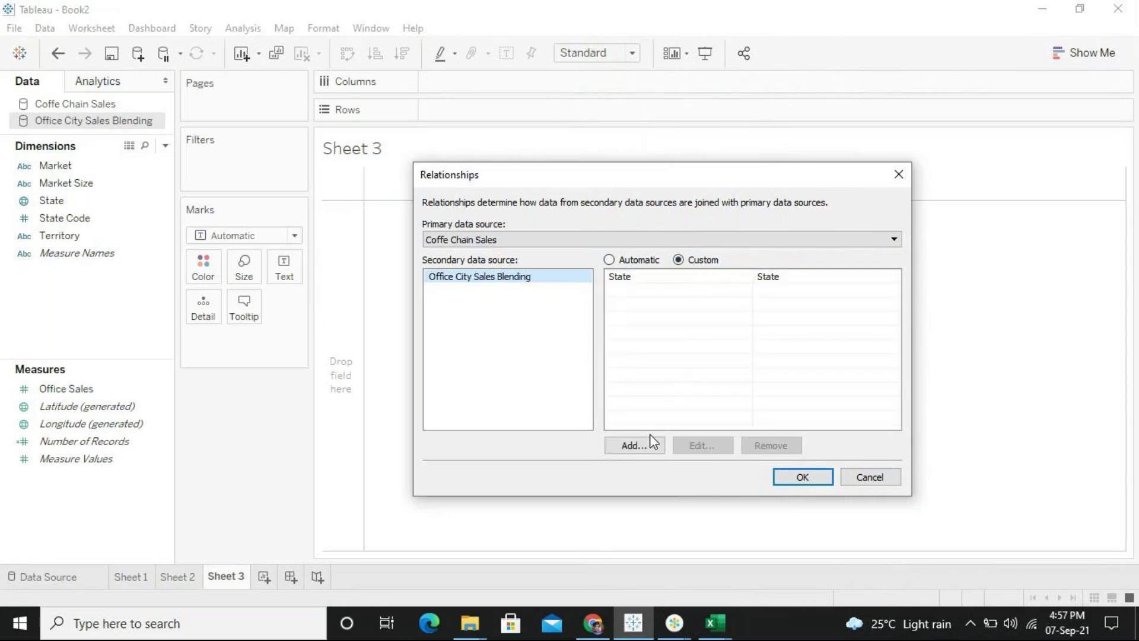
Add a field mapping that links the primary source's Region to the secondary source's Territory, checking the GoTo meeting window before confirming
{"action": "left_click", "coordinate": [634, 446]}
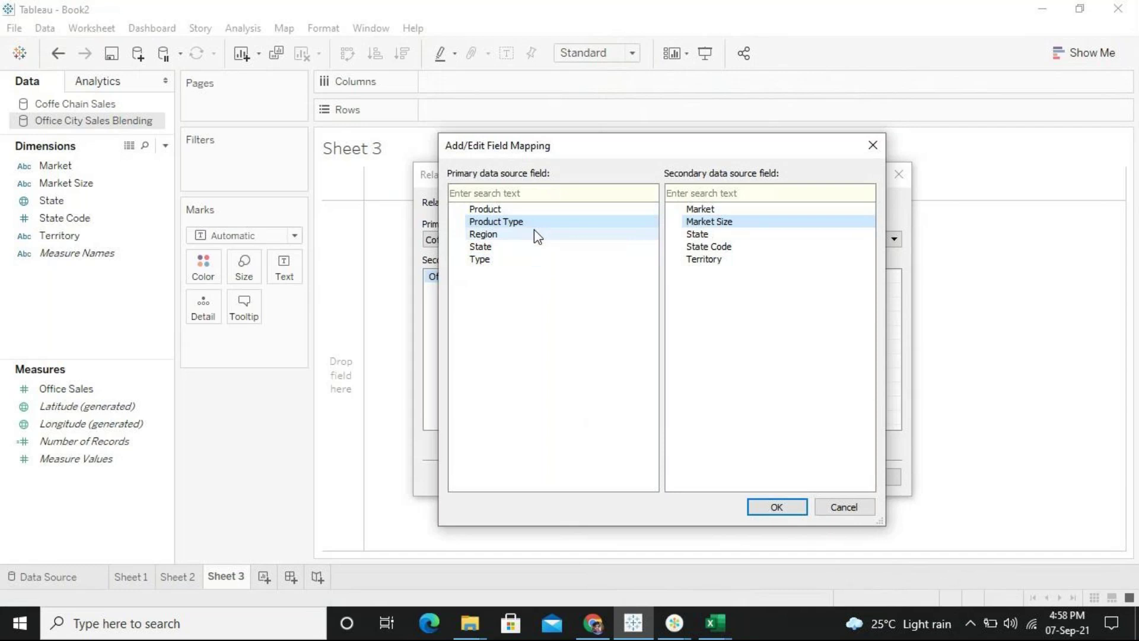
{"action": "left_click", "coordinate": [534, 236]}
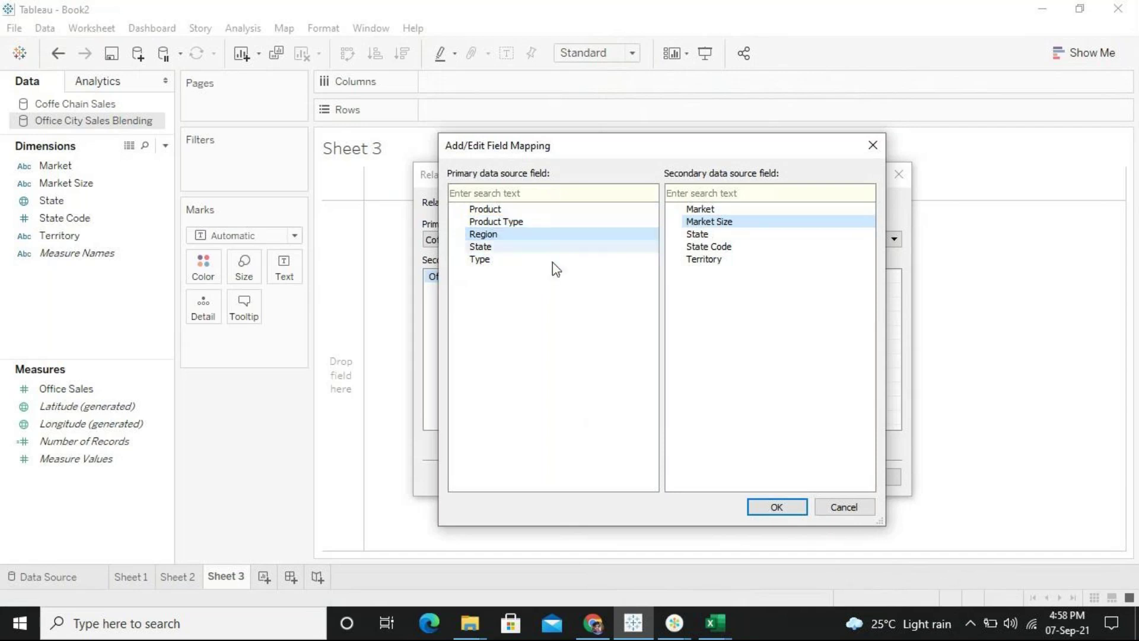
{"action": "left_click", "coordinate": [710, 260]}
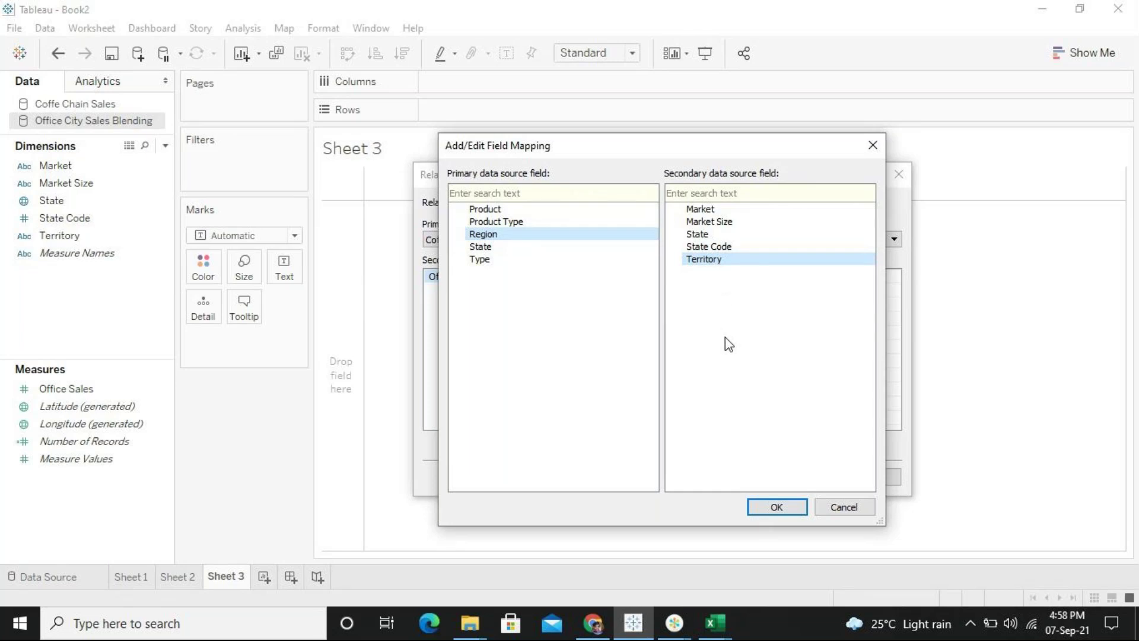
{"action": "mouse_move", "coordinate": [671, 634]}
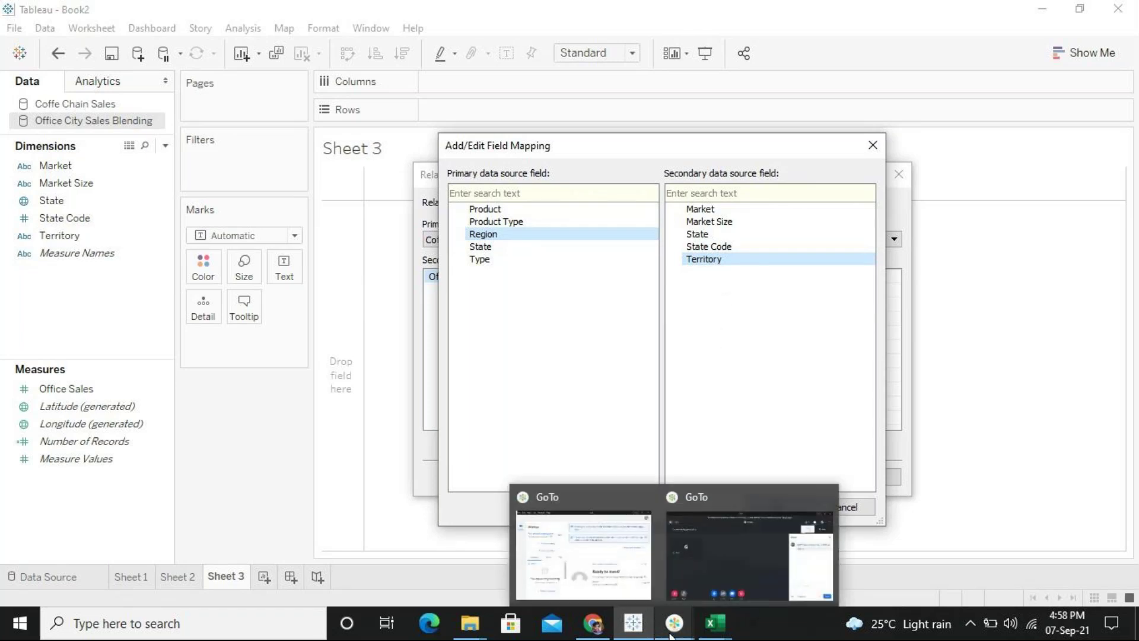
{"action": "left_click", "coordinate": [710, 567]}
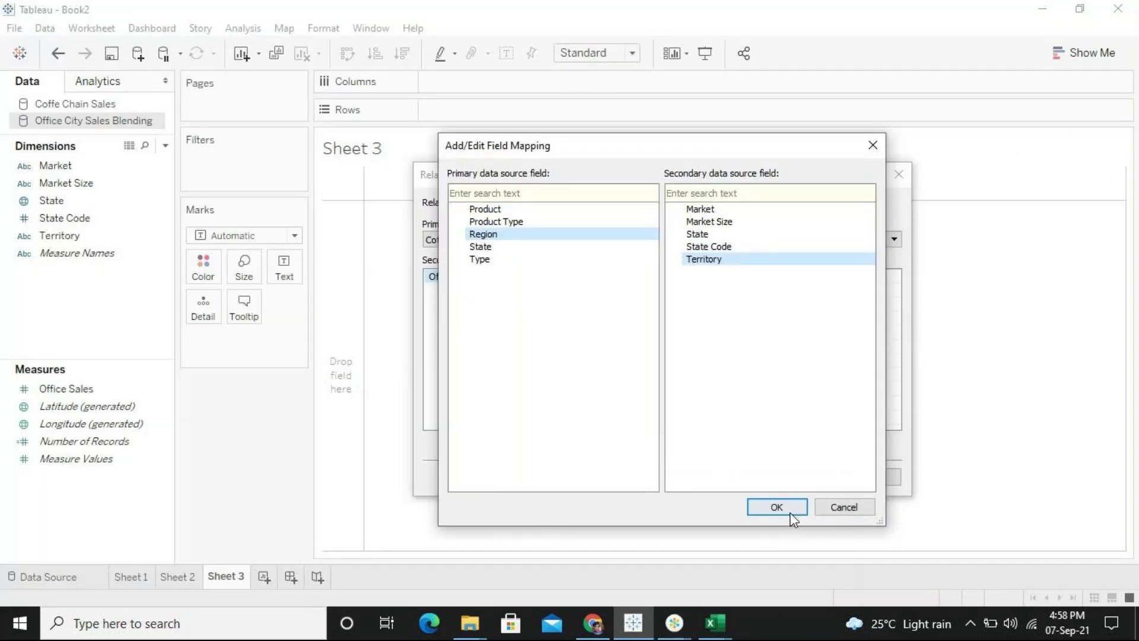
{"action": "left_click", "coordinate": [791, 512]}
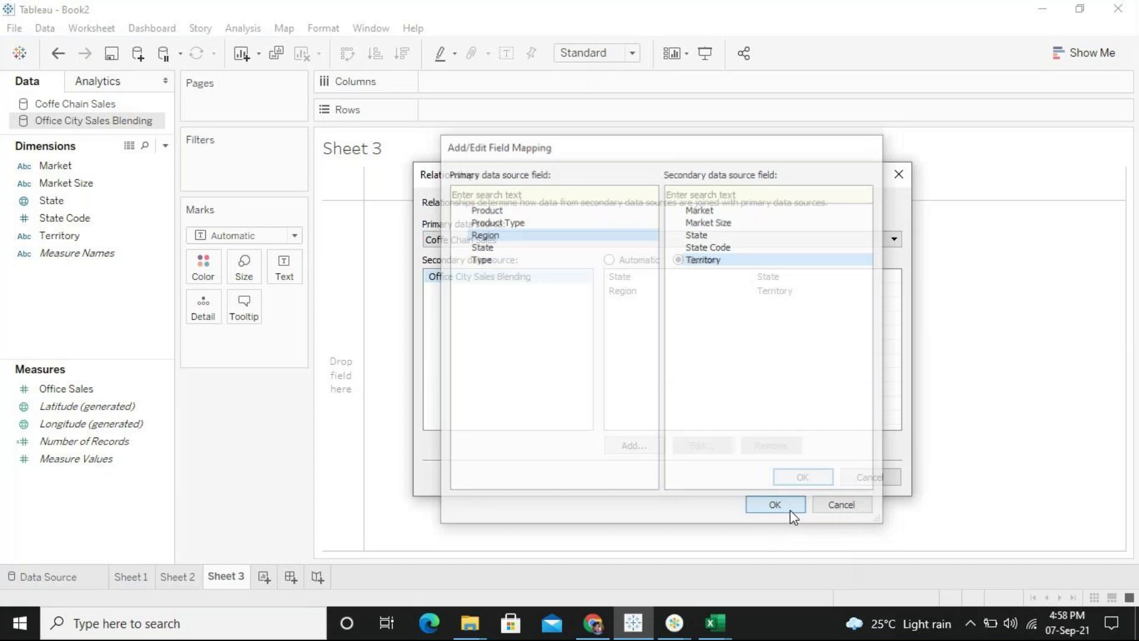
Check the State–State and Region–Territory mapping rows and confirm the relationships
{"action": "left_click", "coordinate": [629, 292]}
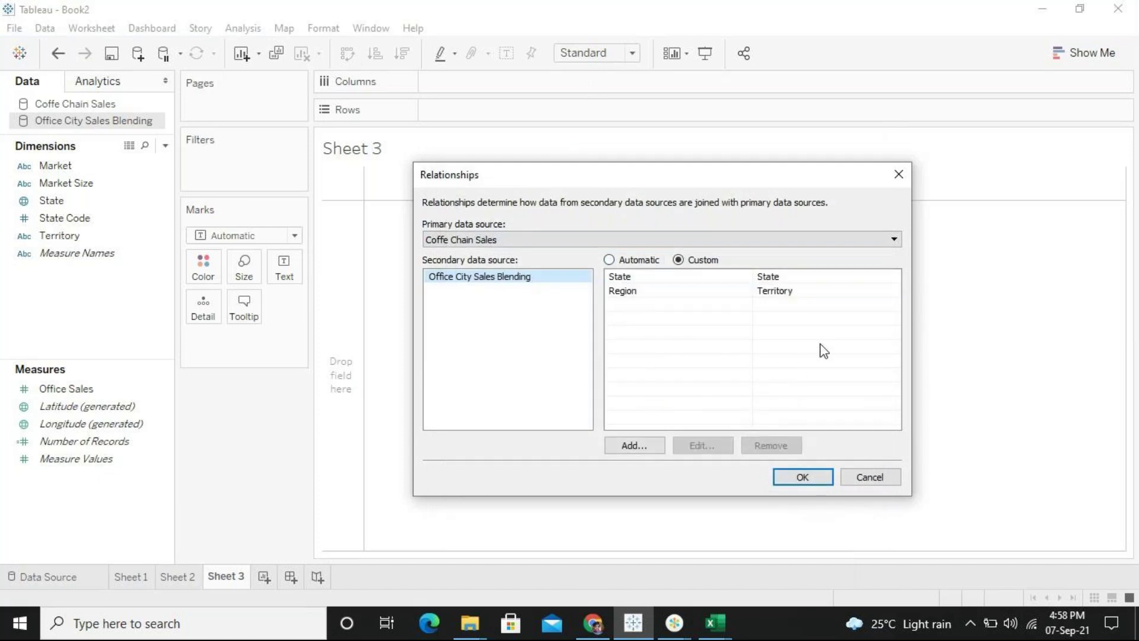
{"action": "left_click", "coordinate": [791, 292]}
{"action": "left_click", "coordinate": [821, 277]}
{"action": "left_click", "coordinate": [795, 290]}
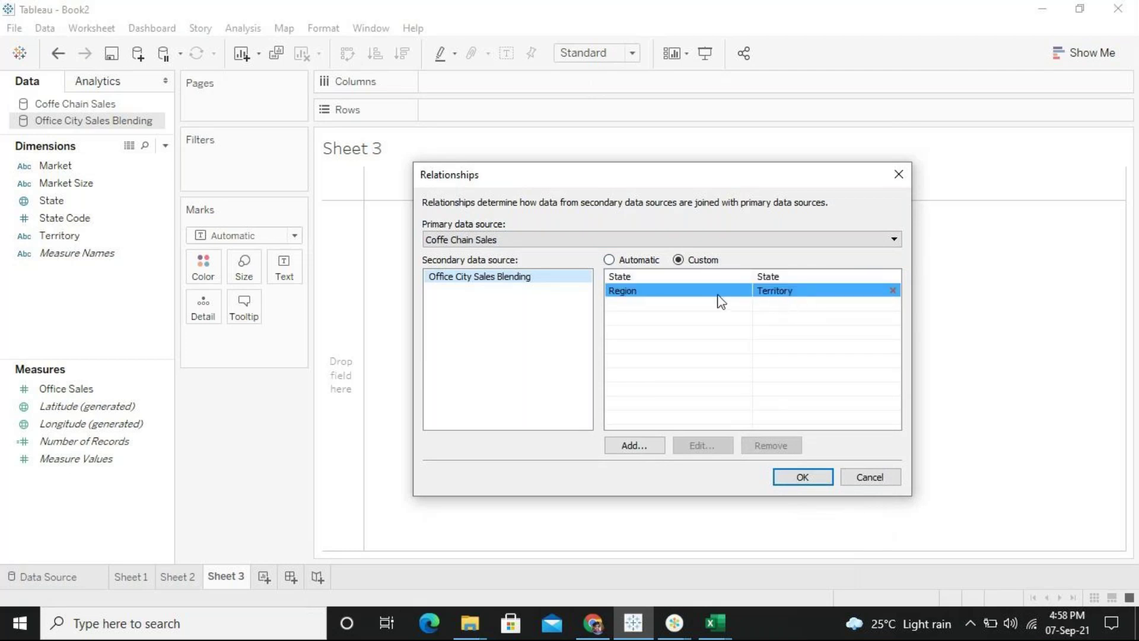
{"action": "left_click", "coordinate": [803, 308]}
{"action": "left_click", "coordinate": [806, 478]}
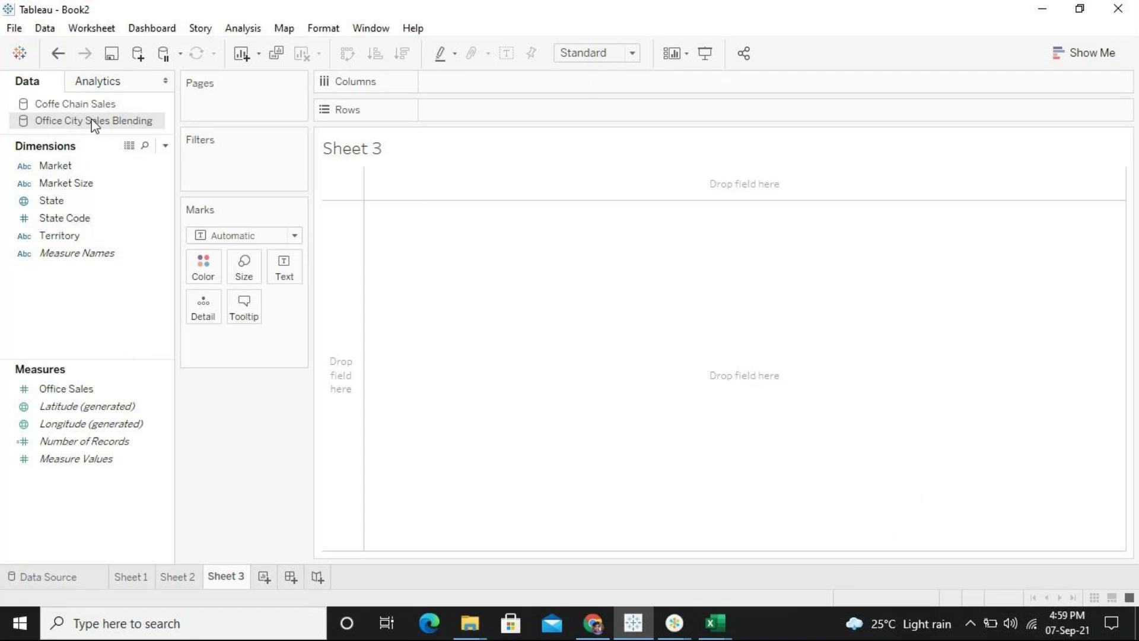
Build a bar chart of Office Sales by State on Sheet 3 from Office City Sales Blending and swap its axes
{"action": "left_click", "coordinate": [101, 391]}
{"action": "double_click", "coordinate": [101, 390]}
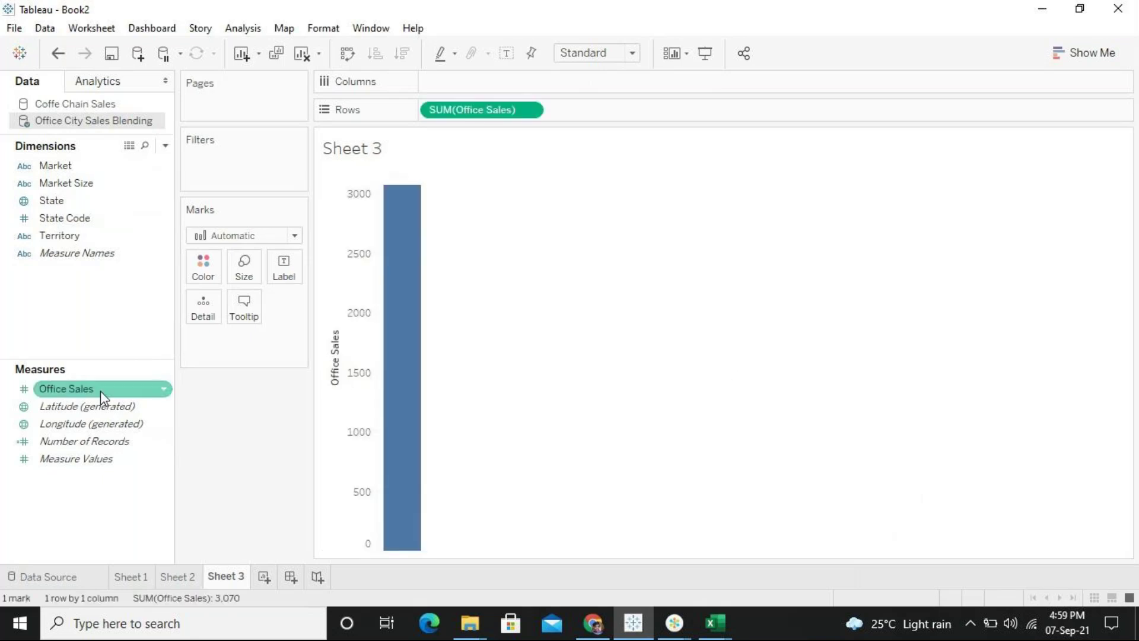
{"action": "double_click", "coordinate": [132, 198]}
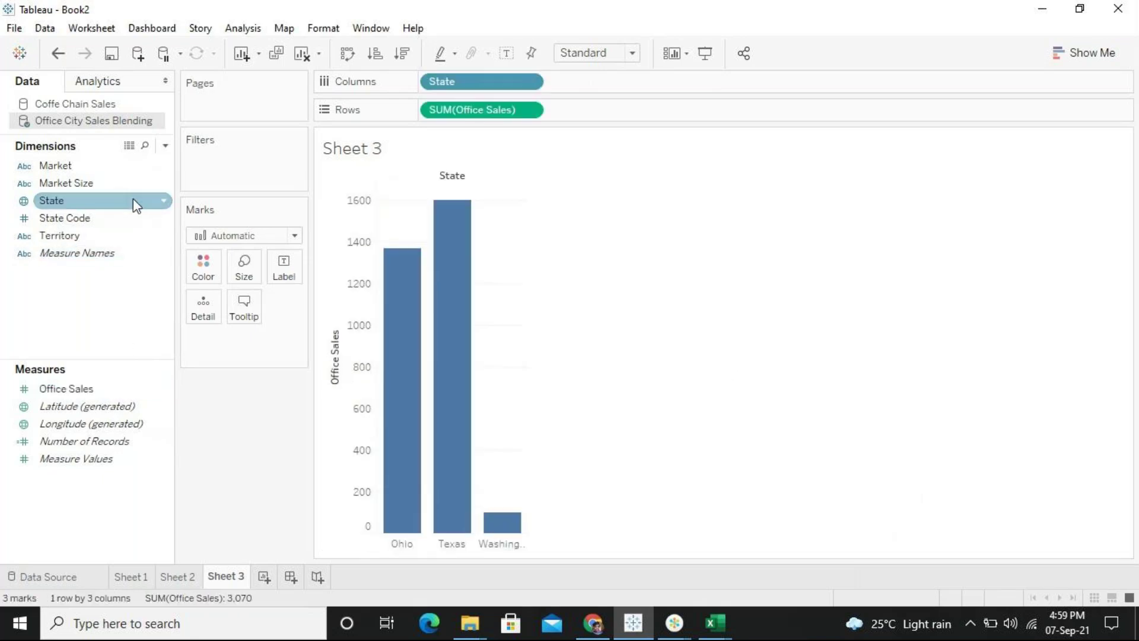
{"action": "left_click", "coordinate": [349, 54]}
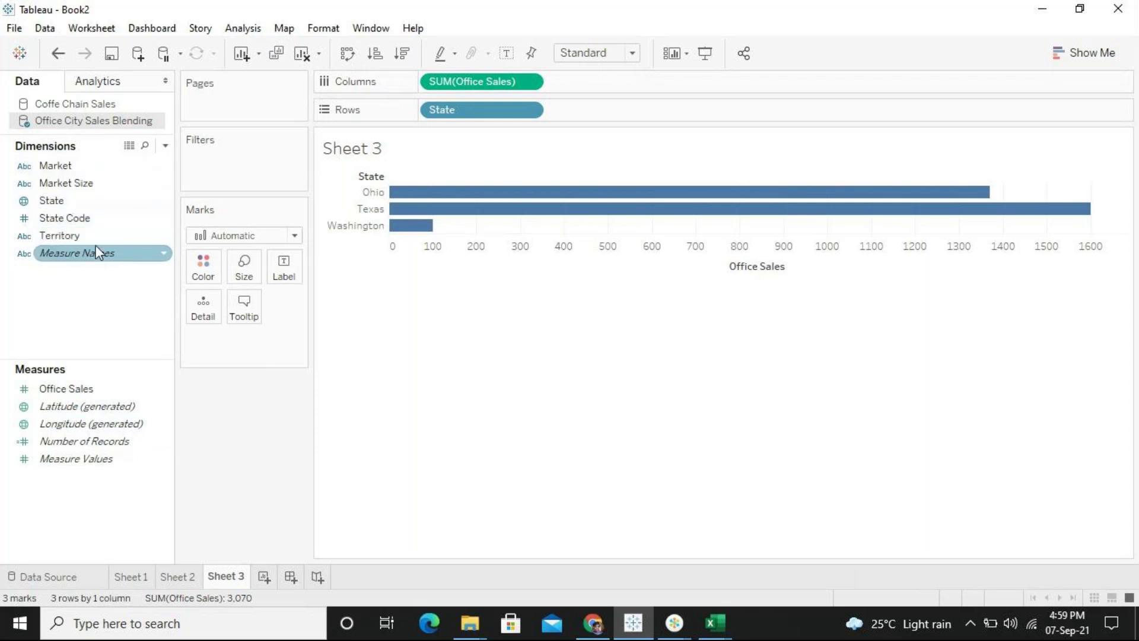
Look at the linked fields in Coffe Chain Sales, return to Office City Sales Blending, and clear Sheet 3
{"action": "left_click", "coordinate": [80, 103]}
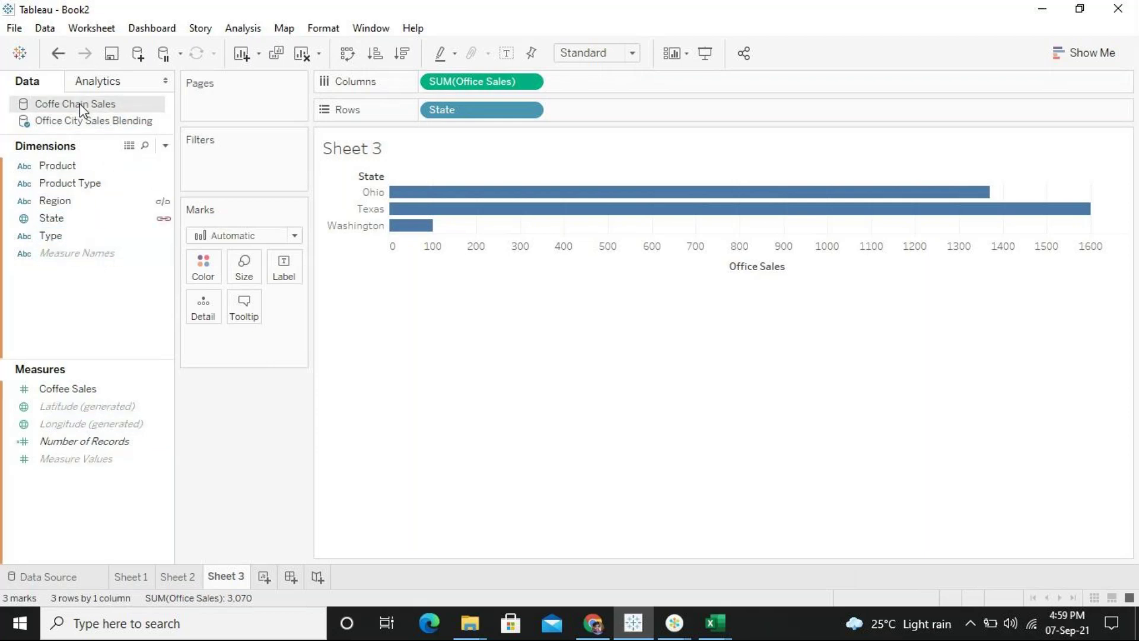
{"action": "left_click", "coordinate": [105, 123]}
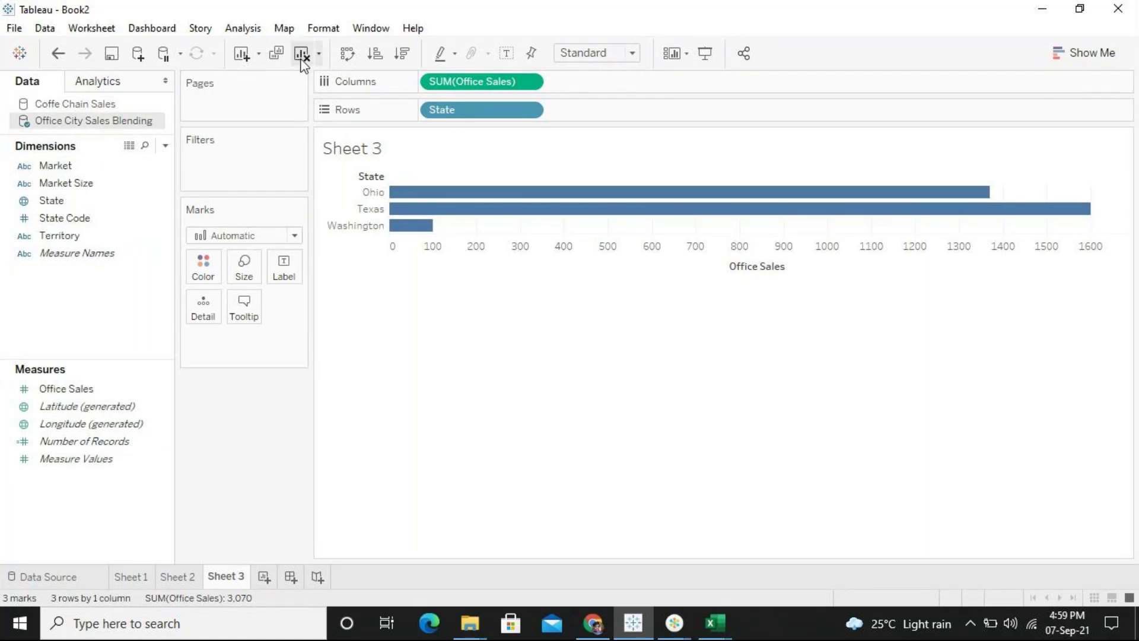
{"action": "left_click", "coordinate": [302, 53]}
Select Coffe Chain Sales, review the custom mappings in the data source relationships editor, and close it
{"action": "left_click", "coordinate": [79, 106]}
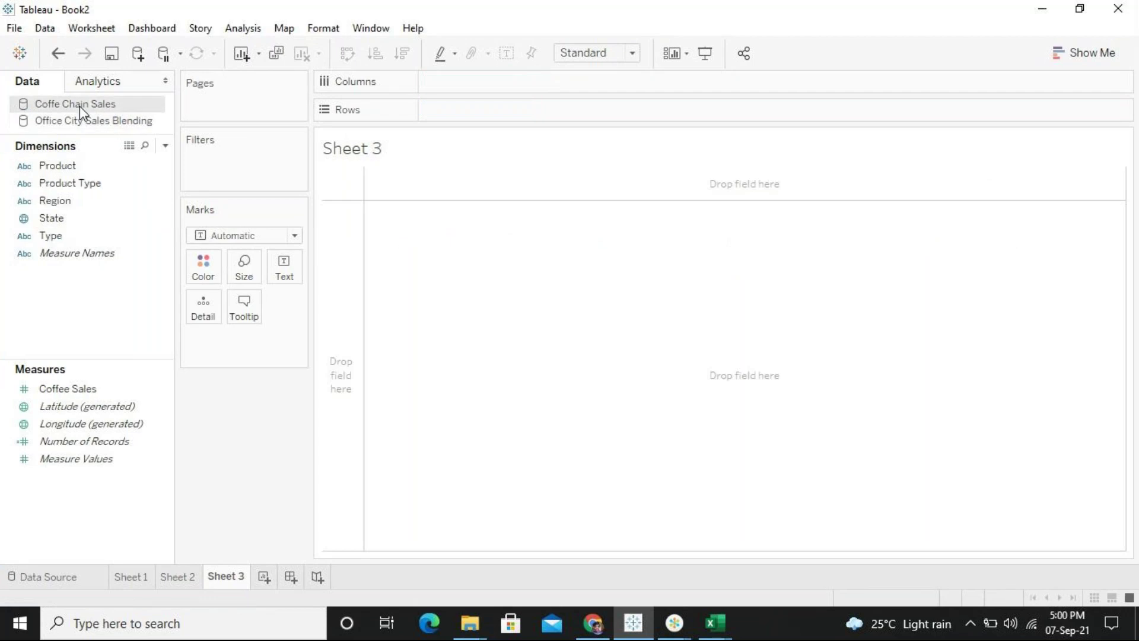
{"action": "left_click", "coordinate": [45, 28]}
{"action": "left_click", "coordinate": [141, 125]}
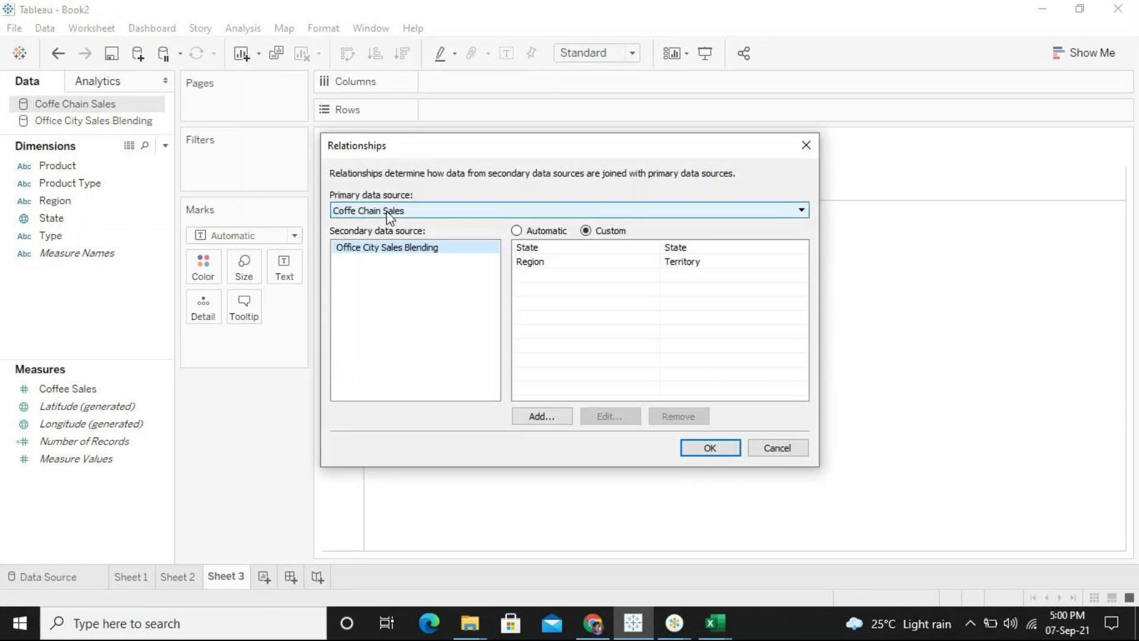
{"action": "left_click", "coordinate": [806, 145]}
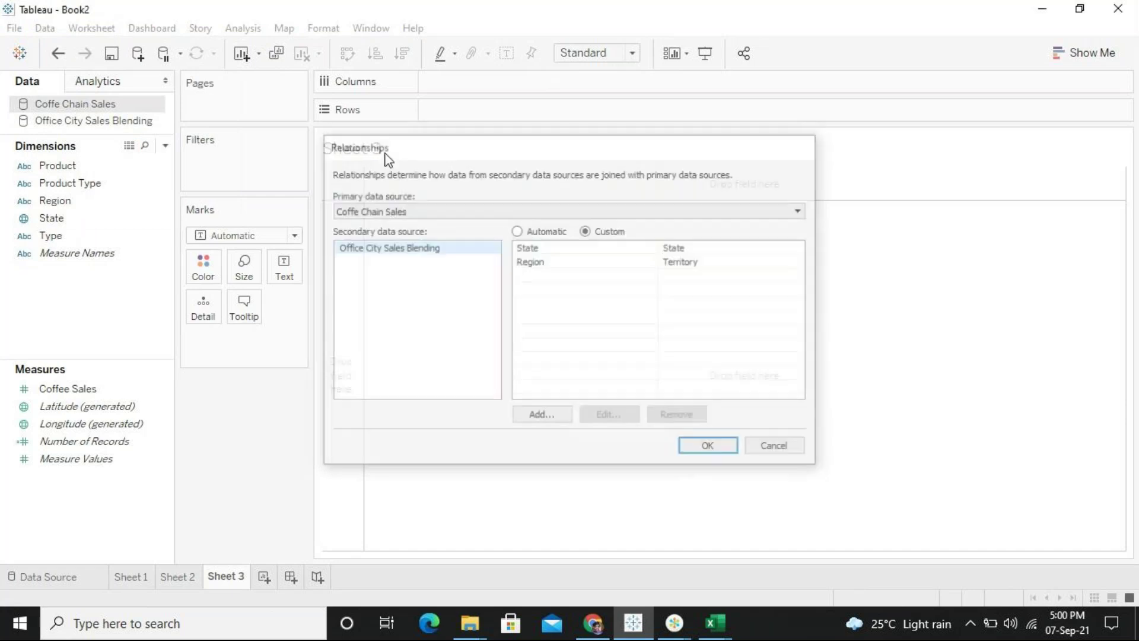
Compare both sources' field lists, examine Sheet 2 and the Coffe Chain Sales source table, and return to Sheet 3
{"action": "left_click", "coordinate": [91, 122]}
{"action": "left_click", "coordinate": [95, 105]}
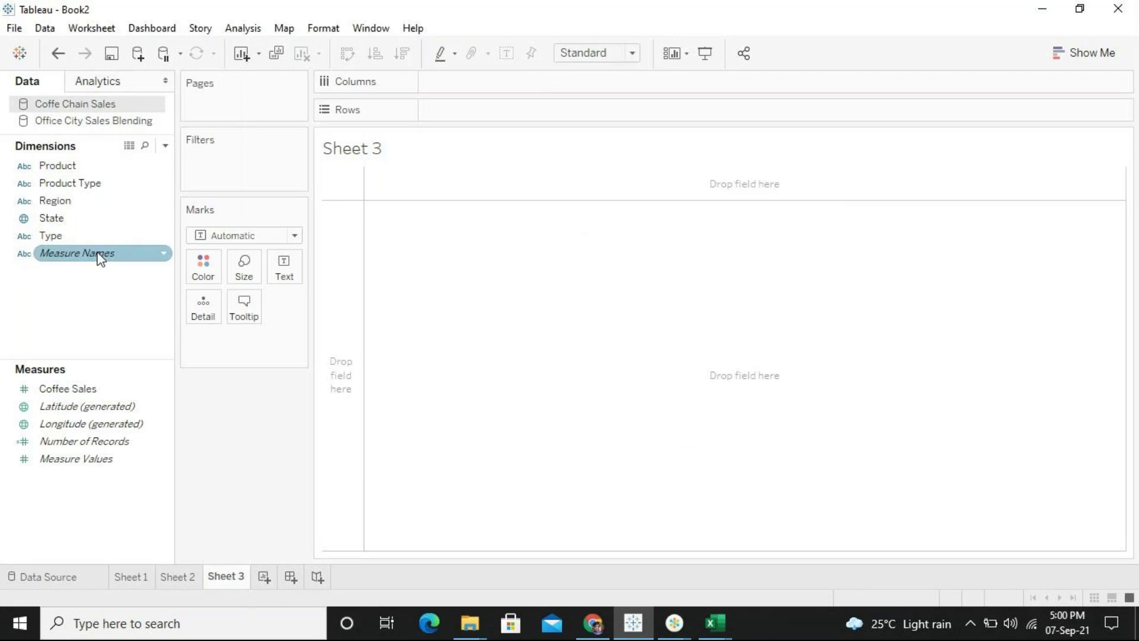
{"action": "left_click", "coordinate": [81, 125]}
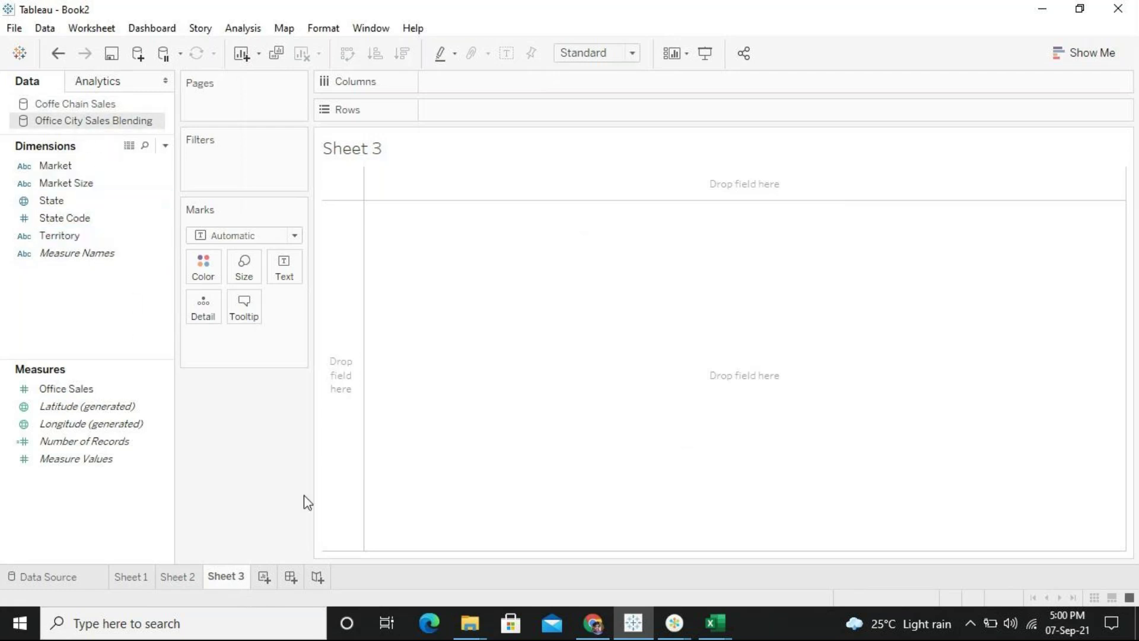
{"action": "left_click", "coordinate": [186, 576]}
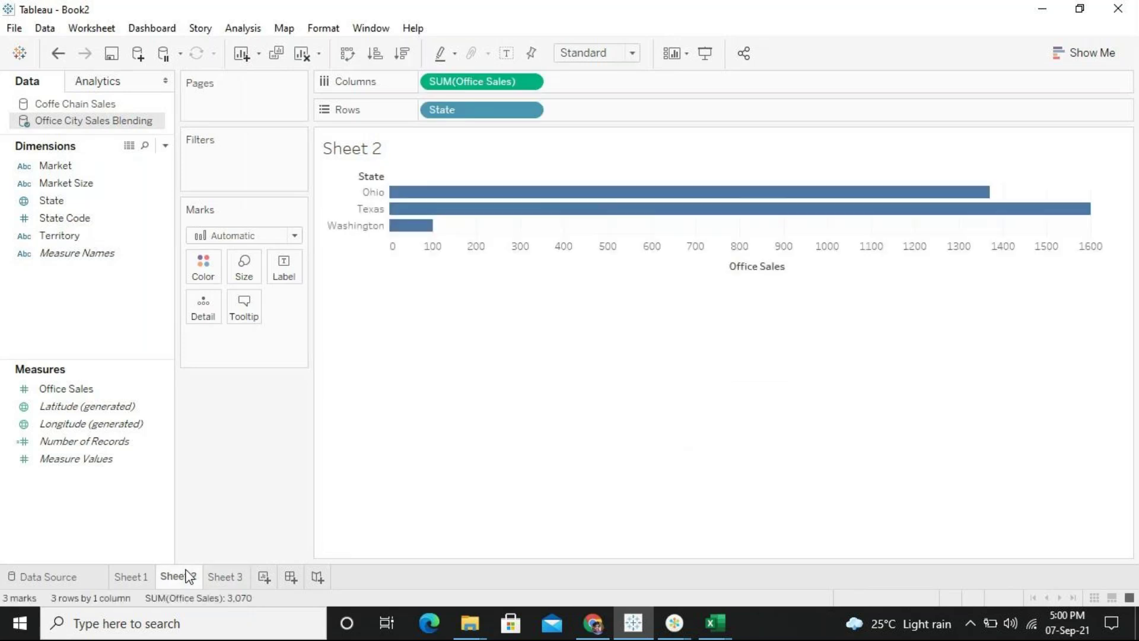
{"action": "left_click", "coordinate": [233, 573]}
{"action": "left_click", "coordinate": [84, 107]}
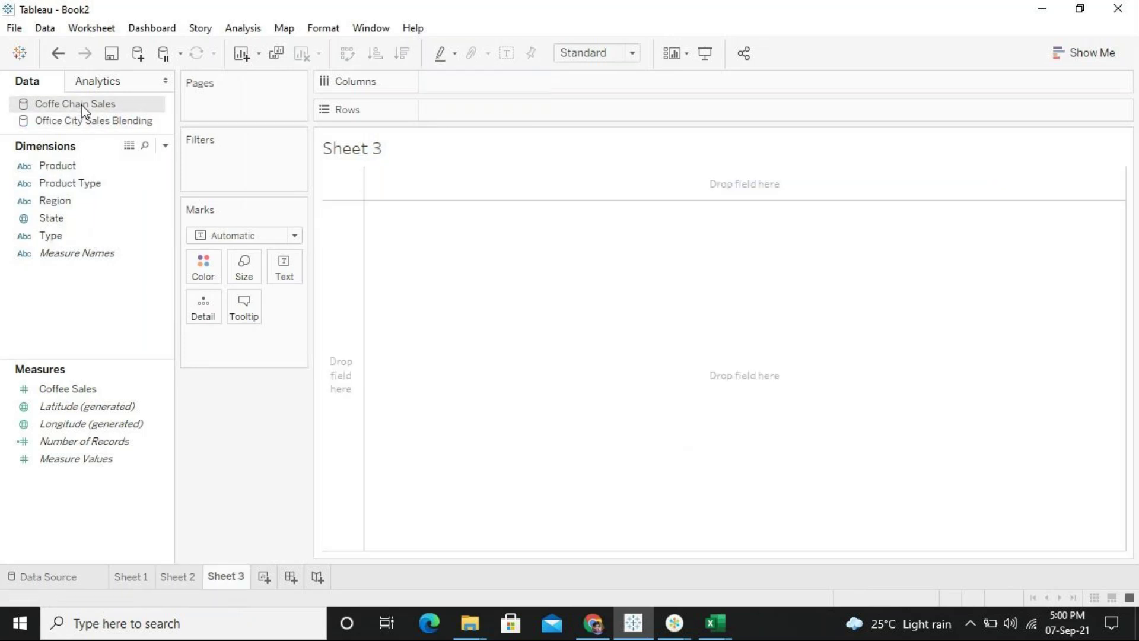
{"action": "double_click", "coordinate": [83, 106]}
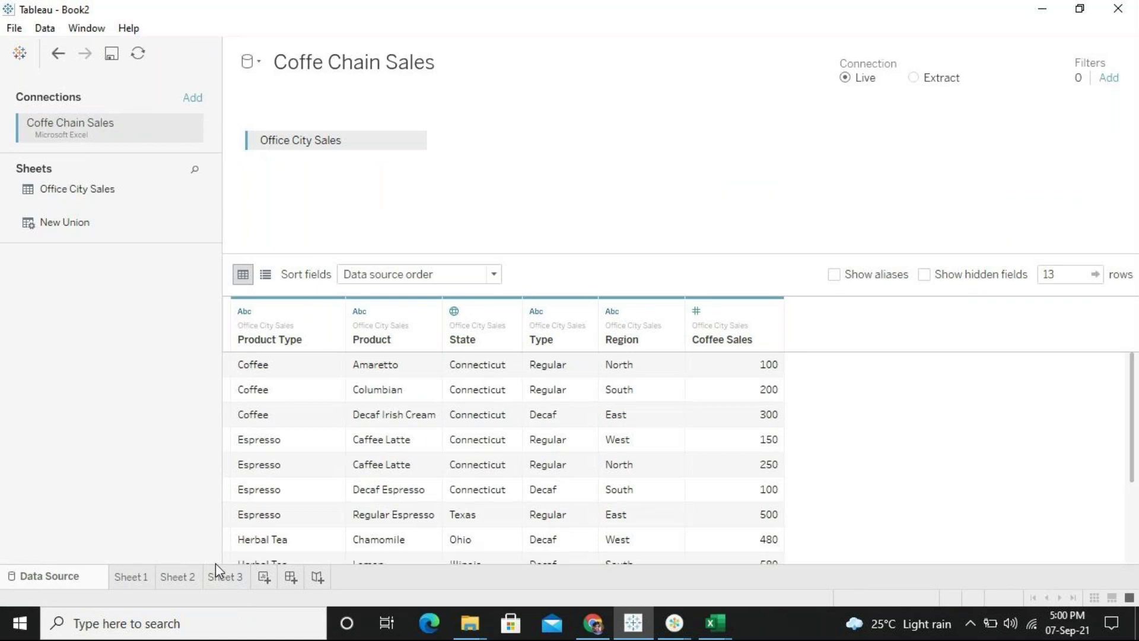
{"action": "double_click", "coordinate": [215, 575]}
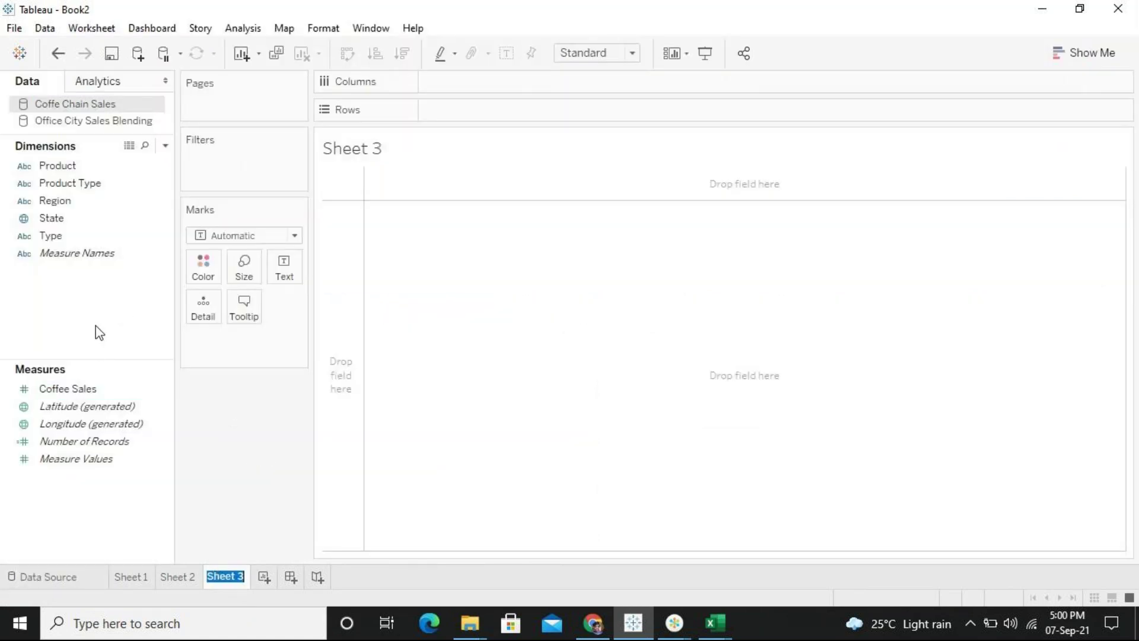
Add State from Coffe Chain Sales to Sheet 3, place it on Rows, and move the generated coordinates off their original shelves
{"action": "left_click", "coordinate": [61, 219]}
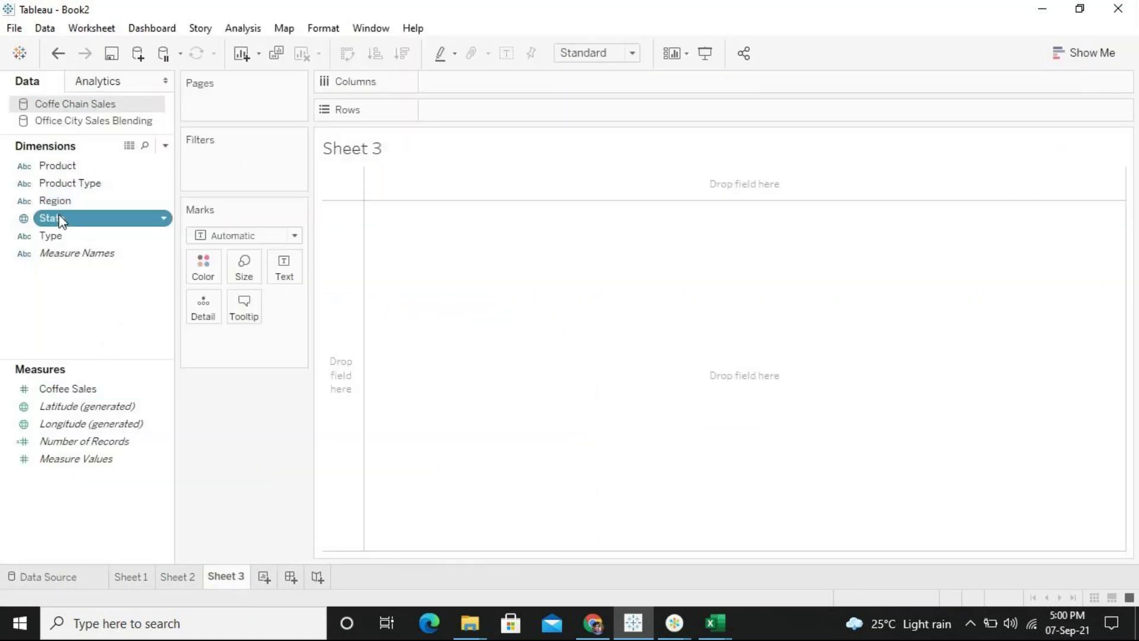
{"action": "double_click", "coordinate": [61, 220]}
{"action": "left_click", "coordinate": [74, 123]}
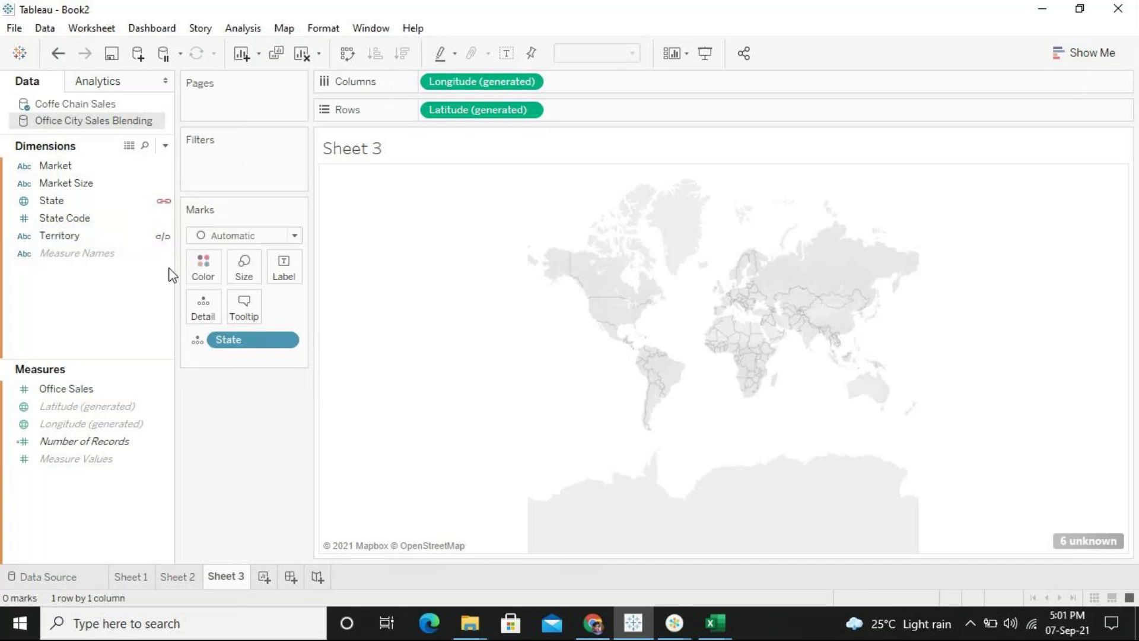
{"action": "mouse_move", "coordinate": [261, 333]}
{"action": "left_mouse_down"}
{"action": "mouse_move", "coordinate": [607, 137]}
{"action": "mouse_move", "coordinate": [639, 104]}
{"action": "mouse_move", "coordinate": [407, 76]}
{"action": "left_mouse_up"}
{"action": "left_click_drag", "start_coordinate": [580, 121], "coordinate": [249, 339]}
{"action": "left_click_drag", "start_coordinate": [476, 84], "coordinate": [331, 399]}
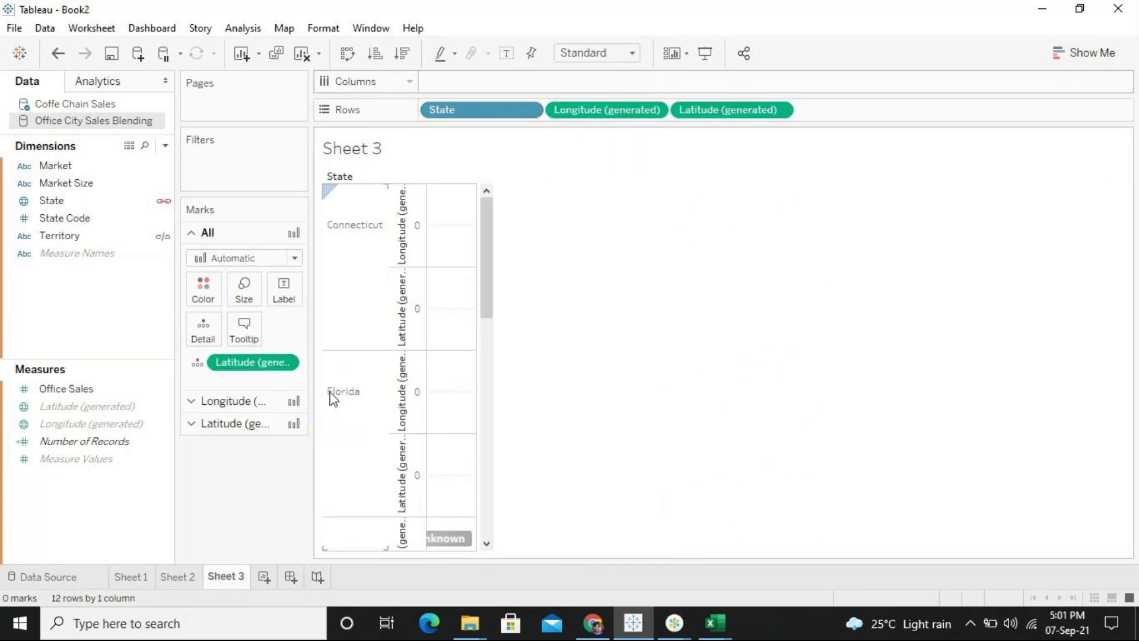
Add Office Sales from Office City Sales Blending to the State view, checking the Coffe Chain Sales field list in between
{"action": "left_click", "coordinate": [129, 389]}
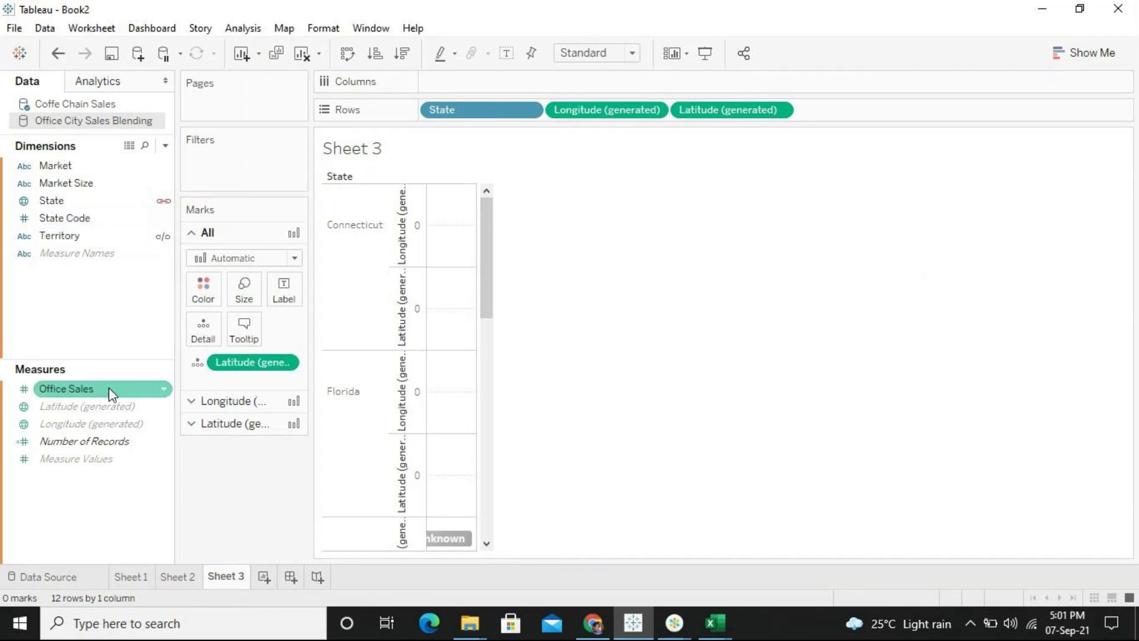
{"action": "left_click", "coordinate": [110, 390]}
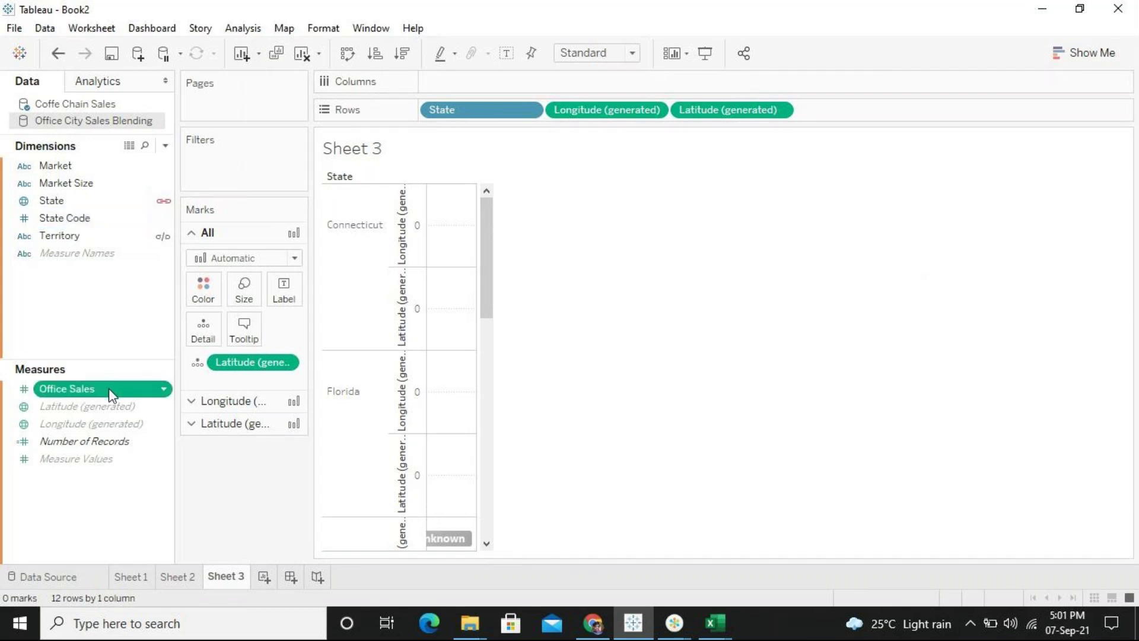
{"action": "double_click", "coordinate": [109, 388]}
{"action": "left_click", "coordinate": [18, 106]}
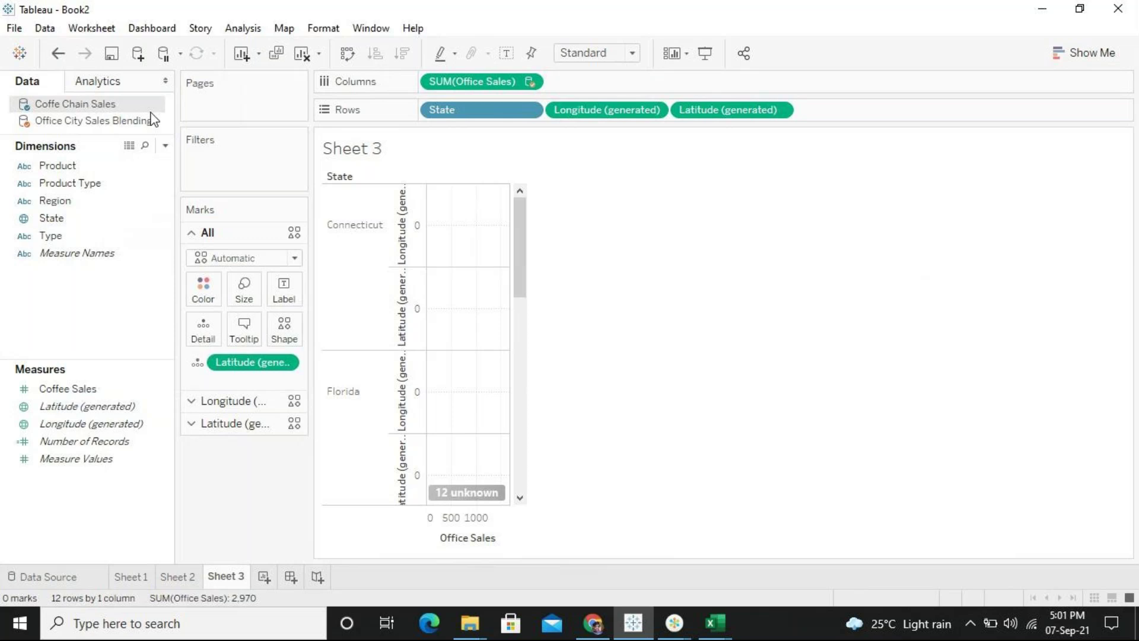
{"action": "left_click", "coordinate": [119, 126]}
{"action": "left_click", "coordinate": [92, 392]}
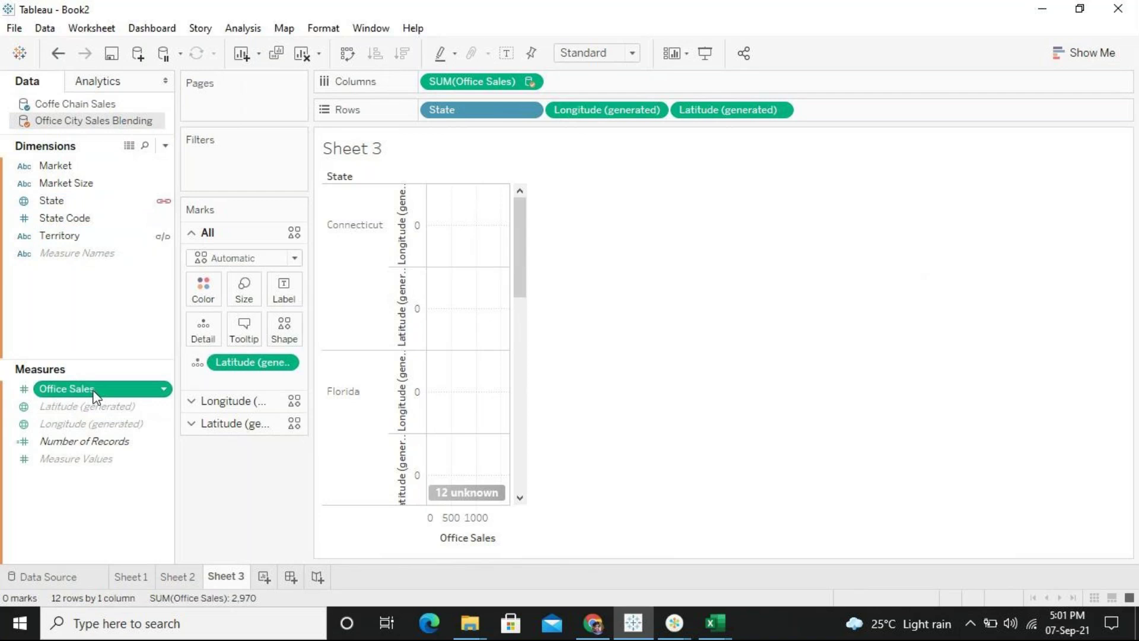
{"action": "double_click", "coordinate": [95, 390]}
Remove the generated coordinates and extra Office Sales measures from the shelves, keeping State on Rows and one SUM(Office Sales) on Columns
{"action": "left_click_drag", "start_coordinate": [722, 111], "coordinate": [872, 300]}
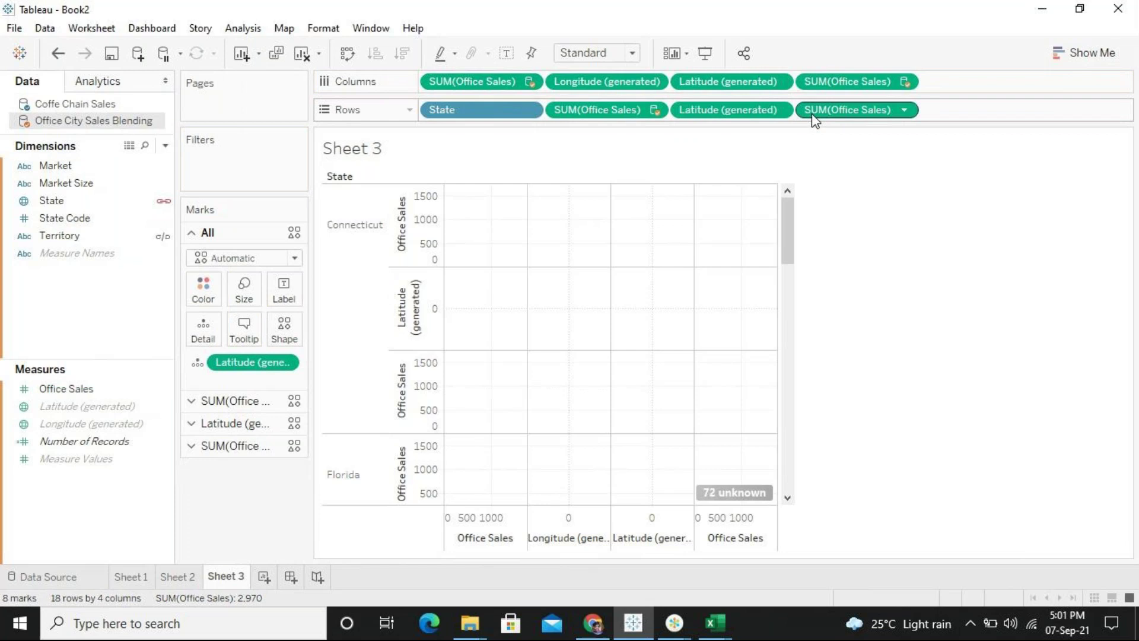
{"action": "left_click_drag", "start_coordinate": [750, 109], "coordinate": [910, 301]}
{"action": "left_click_drag", "start_coordinate": [794, 86], "coordinate": [808, 270]}
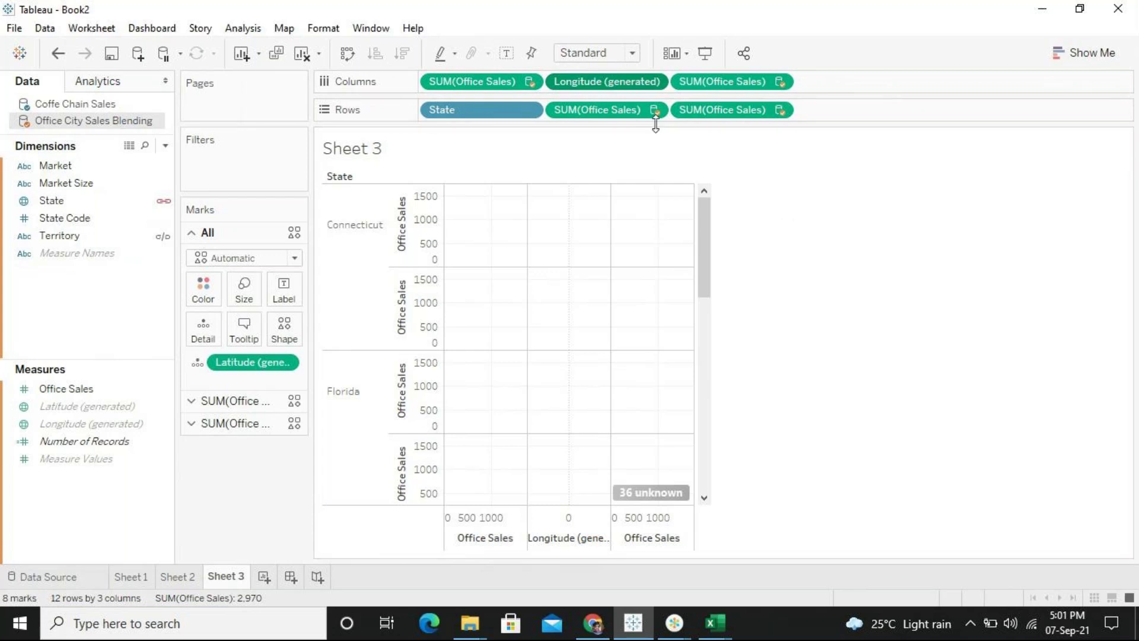
{"action": "left_click_drag", "start_coordinate": [603, 81], "coordinate": [784, 313]}
{"action": "left_click_drag", "start_coordinate": [611, 139], "coordinate": [805, 295]}
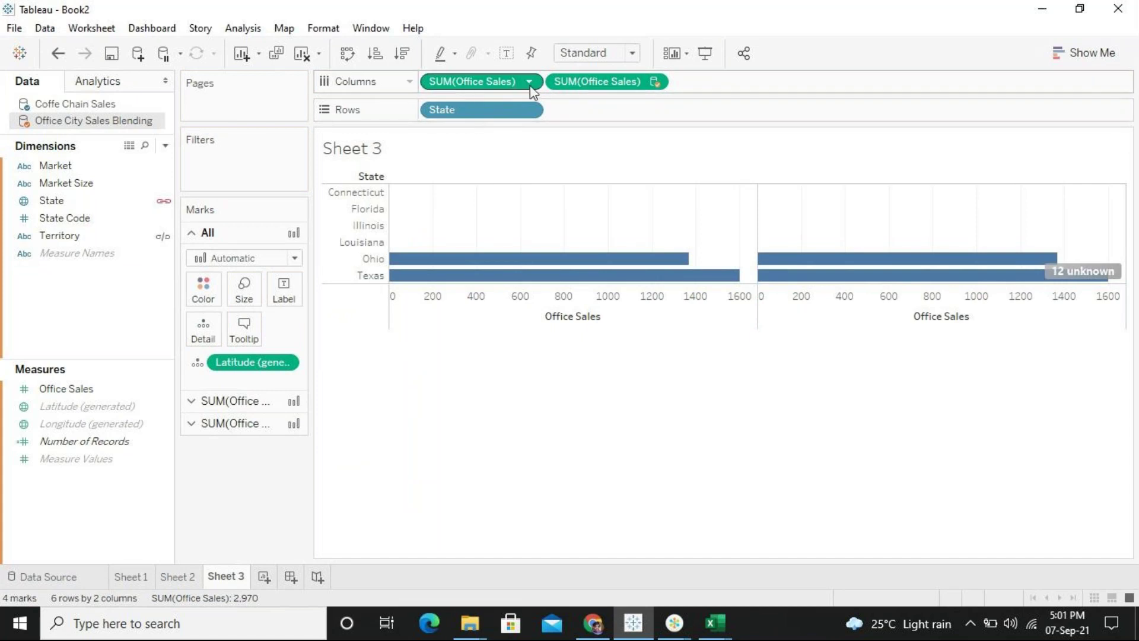
{"action": "left_click_drag", "start_coordinate": [581, 78], "coordinate": [355, 424]}
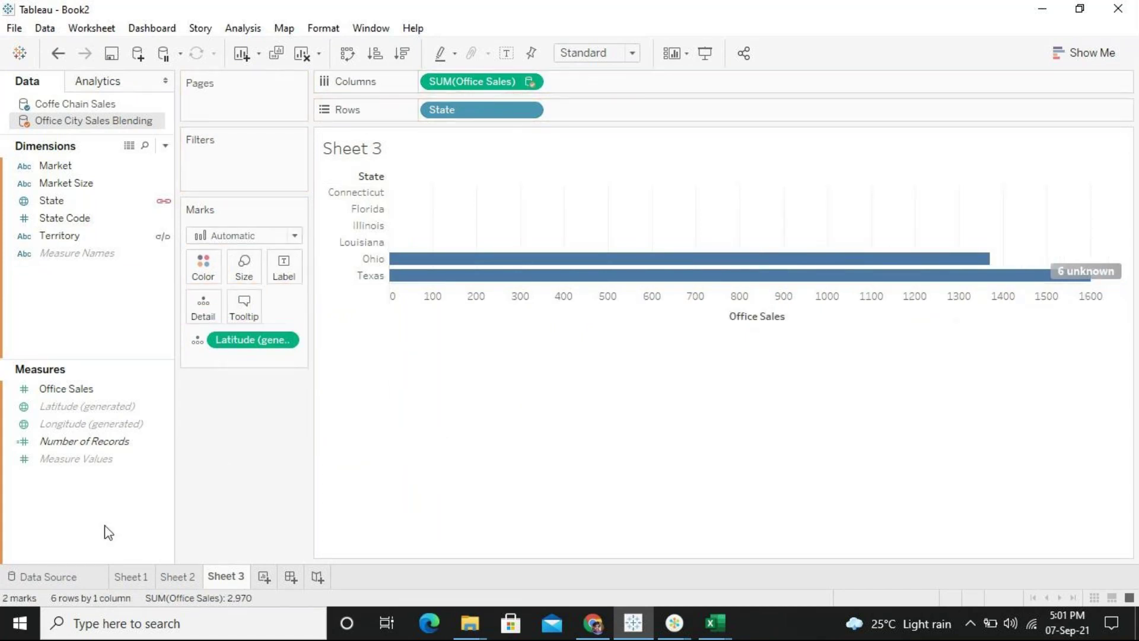
Add Coffee Sales from Coffe Chain Sales to Columns and place it ahead of Office Sales
{"action": "left_click", "coordinate": [101, 107]}
{"action": "left_click_drag", "start_coordinate": [60, 390], "coordinate": [668, 97]}
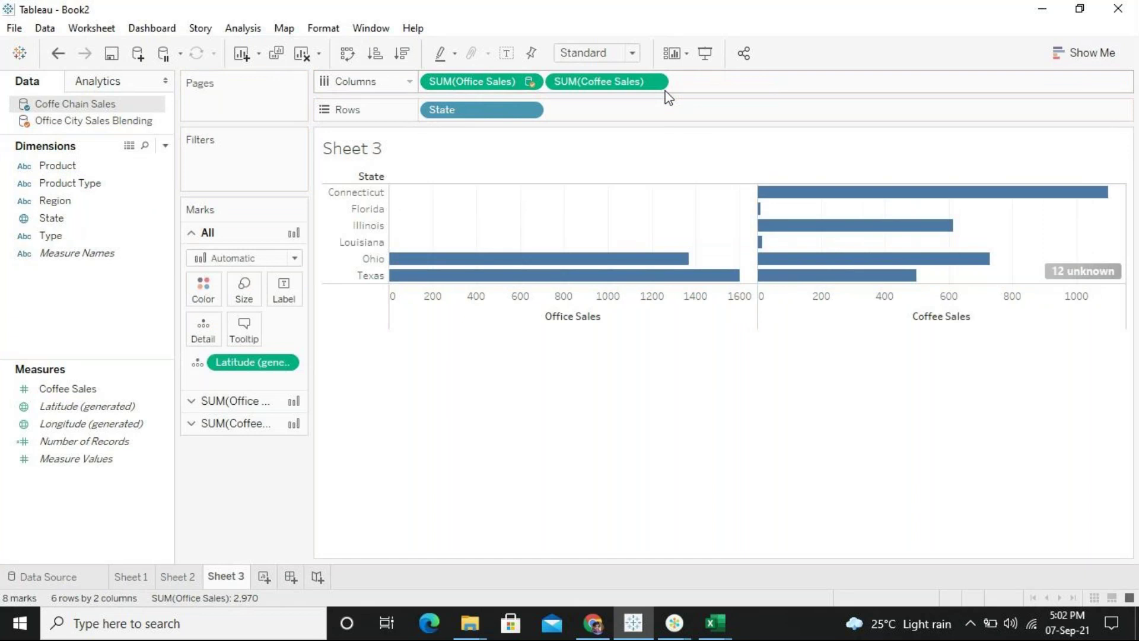
{"action": "left_click_drag", "start_coordinate": [486, 85], "coordinate": [757, 83]}
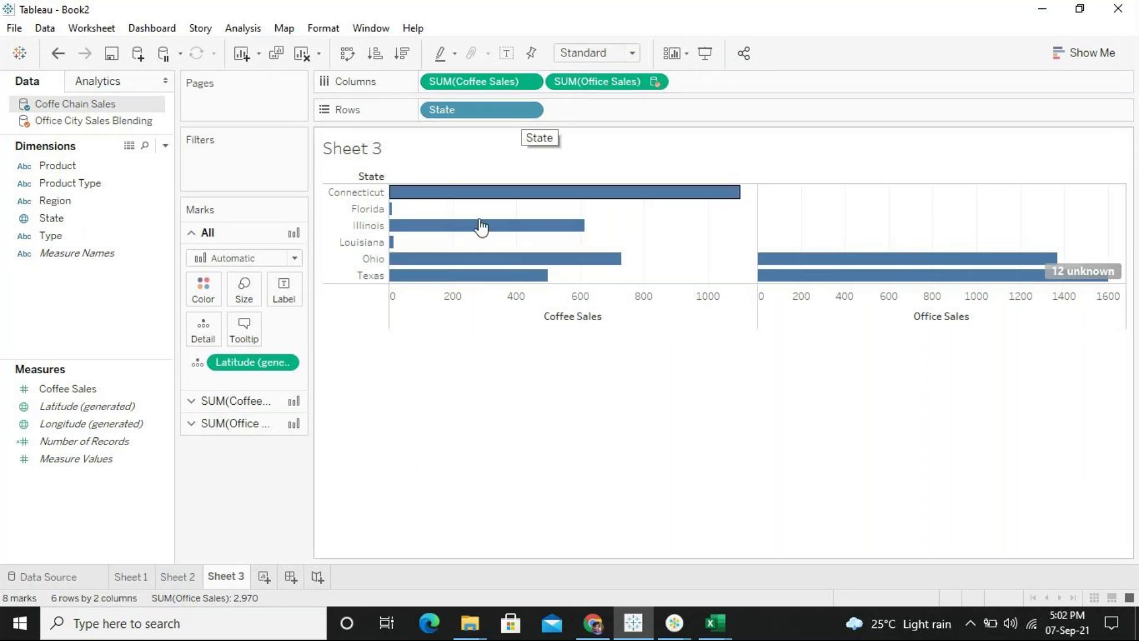
Highlight Connecticut in the chart, clear the highlight, and inspect the Texas bar under Office Sales
{"action": "mouse_move", "coordinate": [363, 197]}
{"action": "left_mouse_down"}
{"action": "mouse_move", "coordinate": [363, 265]}
{"action": "mouse_move", "coordinate": [367, 217]}
{"action": "left_mouse_up"}
{"action": "left_click", "coordinate": [372, 197]}
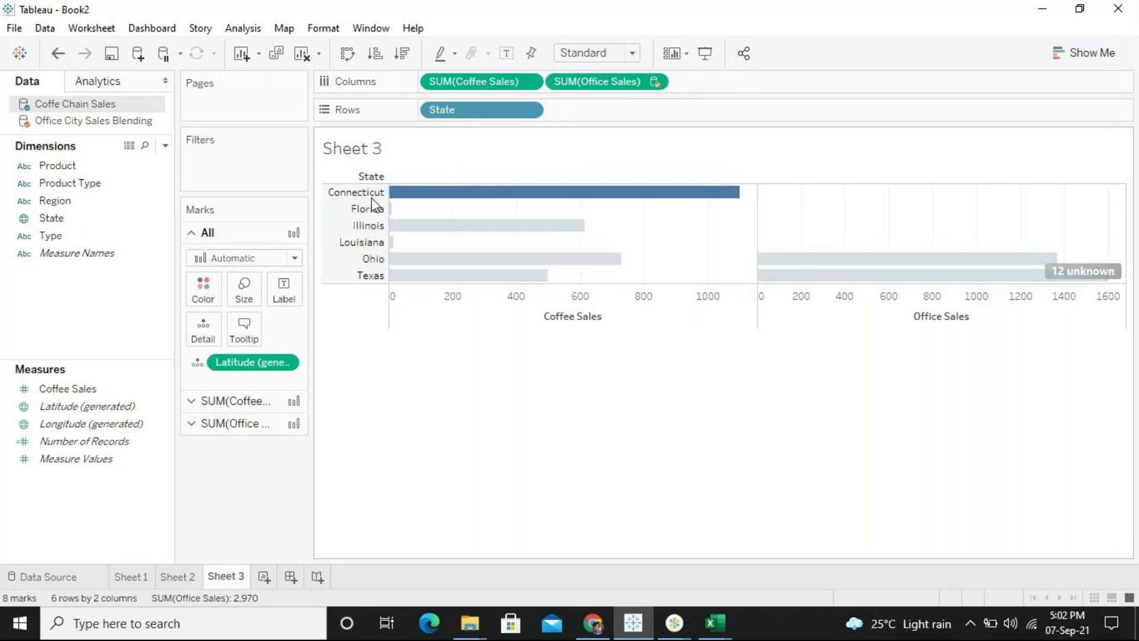
{"action": "left_click", "coordinate": [482, 444]}
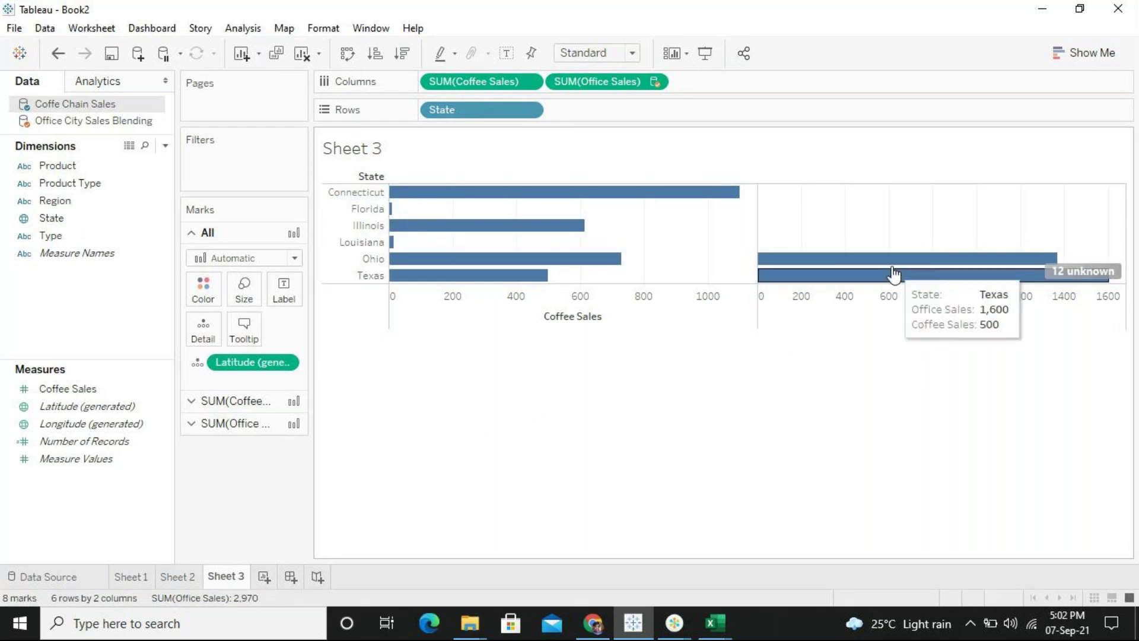
{"action": "mouse_move", "coordinate": [893, 267]}
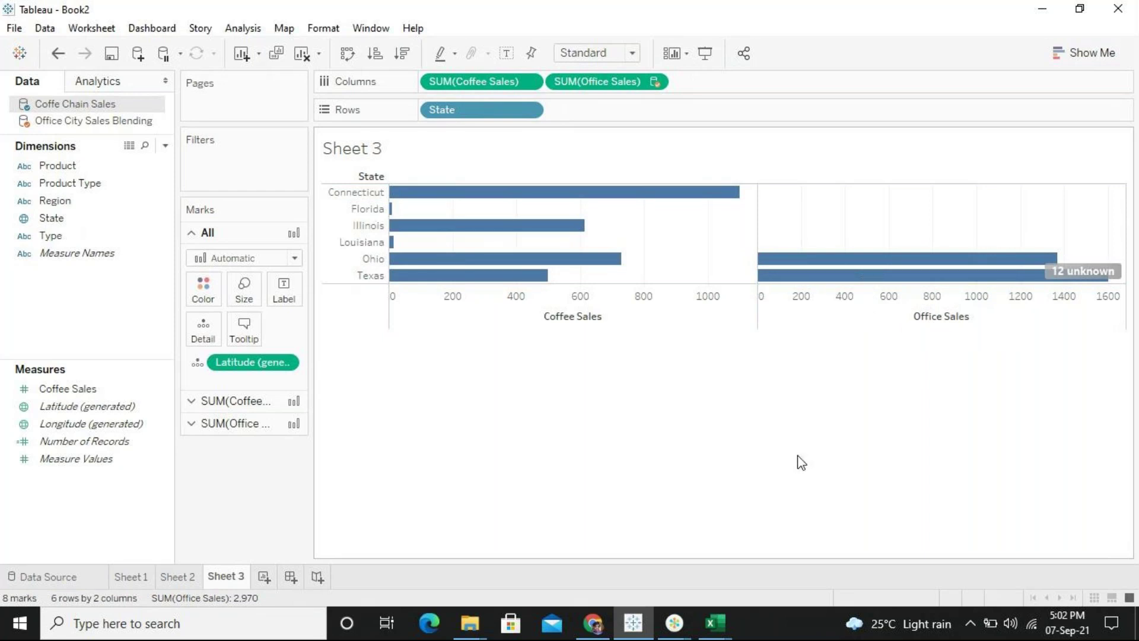
Switch to Excel and bring up the Coffe Chain Sales and Office City Sales Blending workbooks side by side
{"action": "mouse_move", "coordinate": [715, 633]}
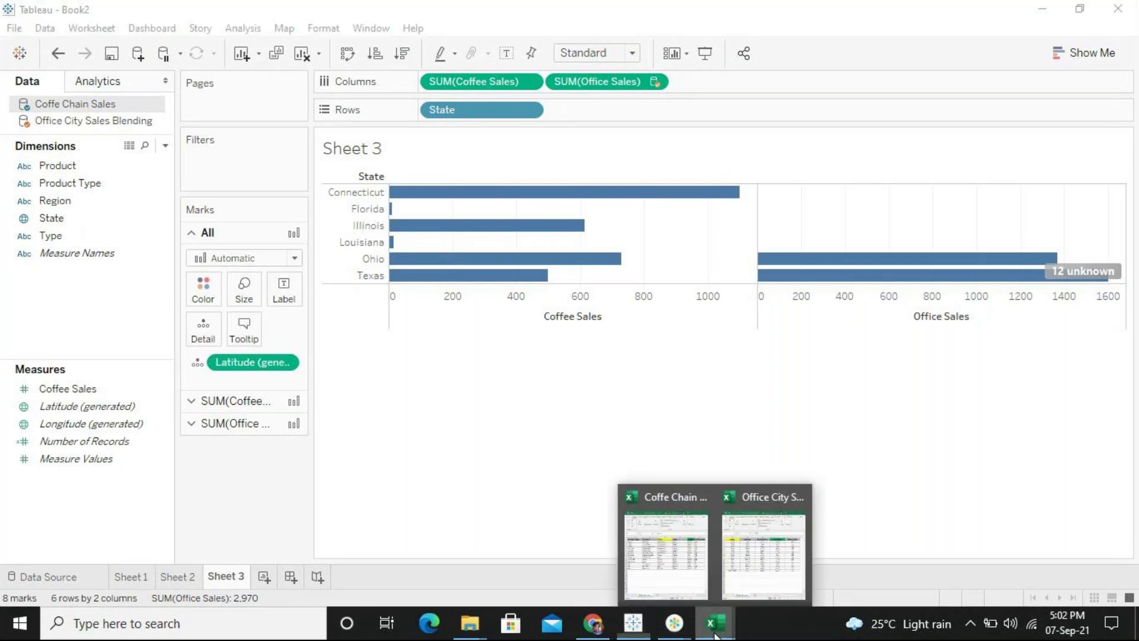
{"action": "left_click", "coordinate": [667, 546]}
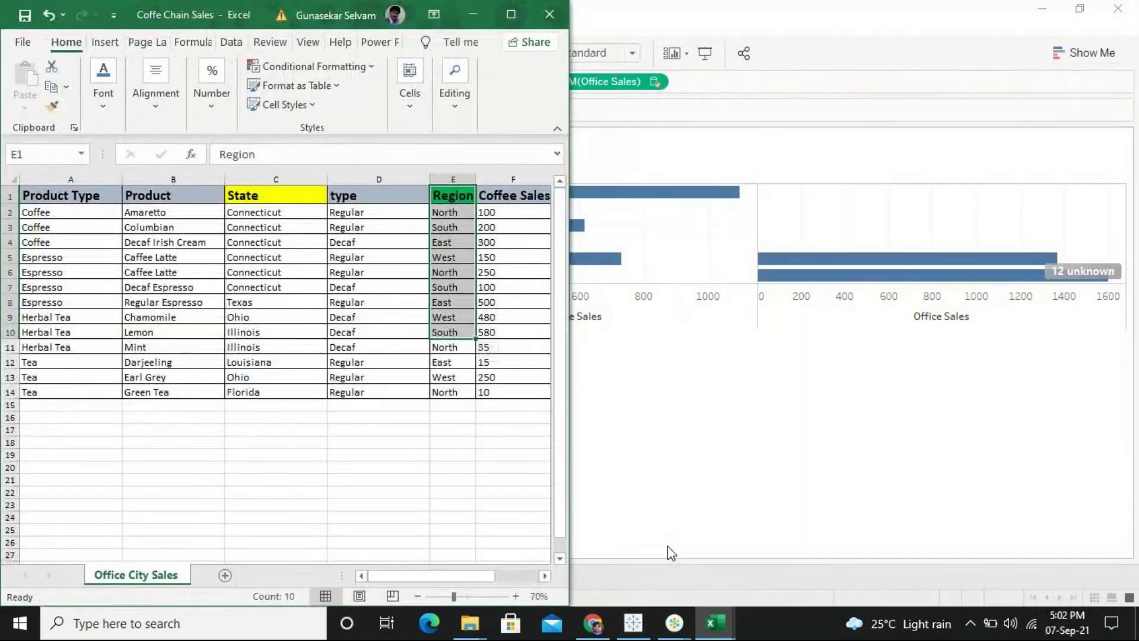
{"action": "left_click", "coordinate": [714, 630]}
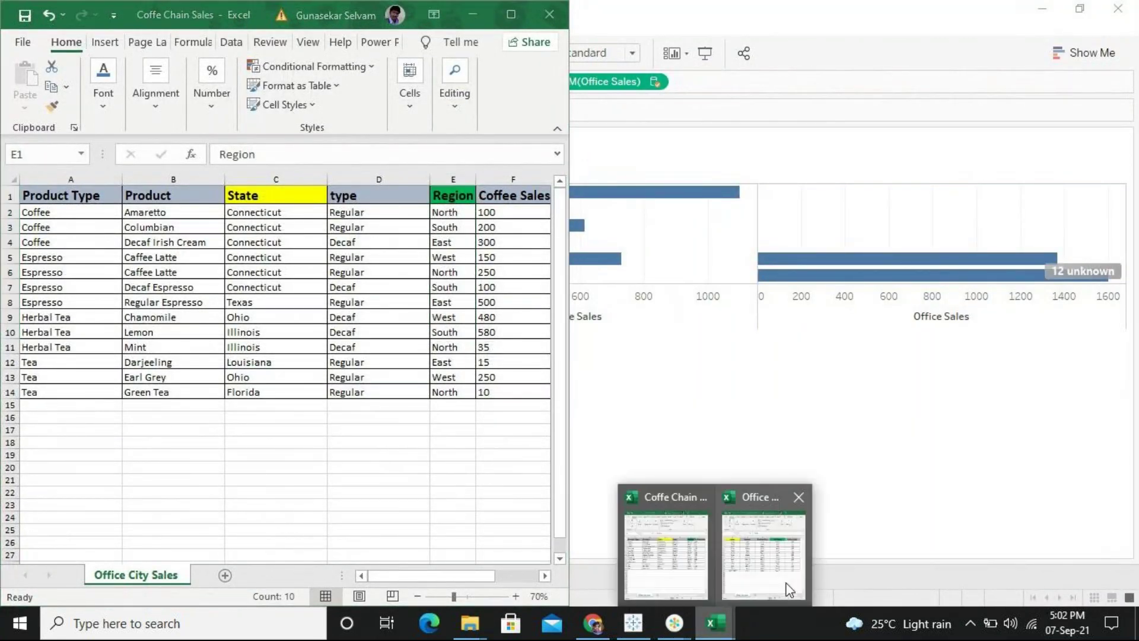
{"action": "left_click", "coordinate": [789, 588]}
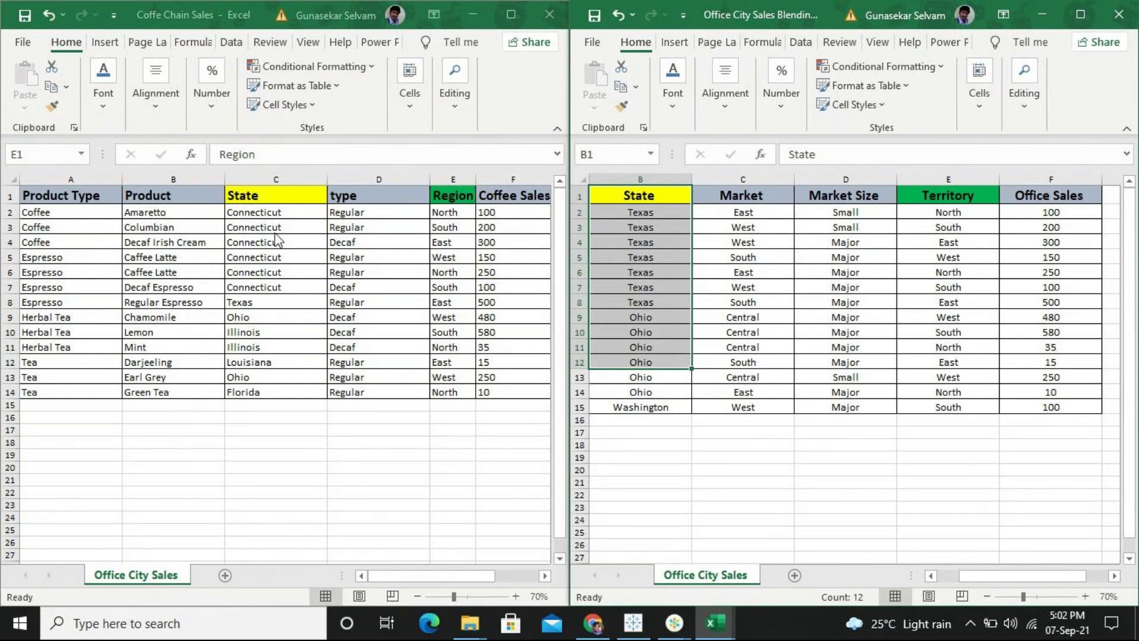
Compare the State column values in the Coffe Chain Sales workbook with those in the Office City Sales Blending workbook
{"action": "left_click", "coordinate": [260, 307]}
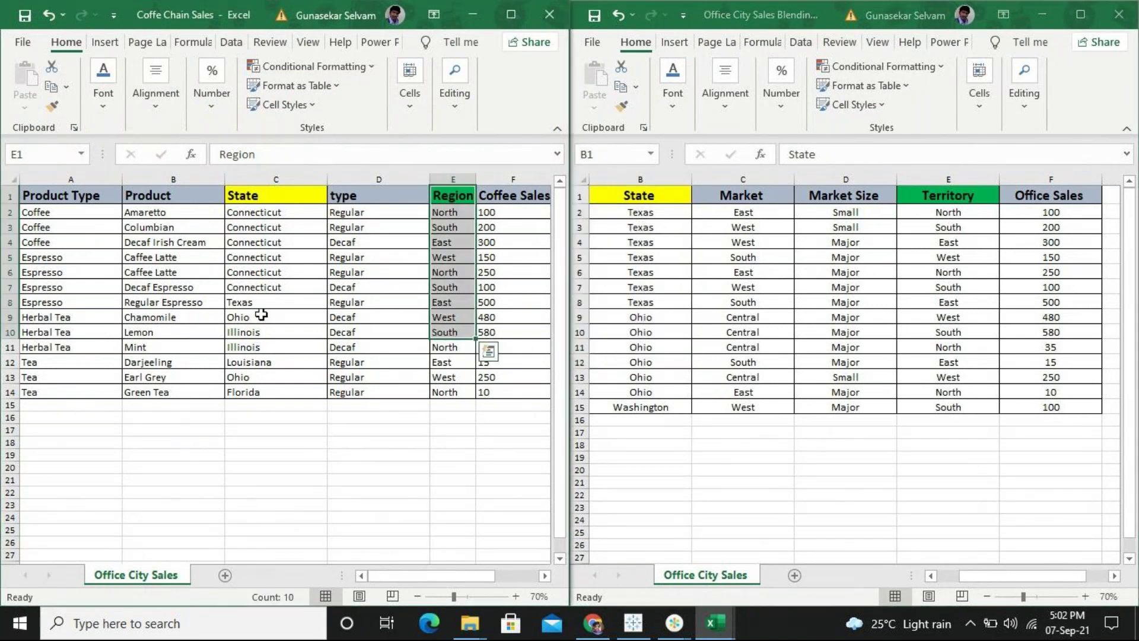
{"action": "left_click", "coordinate": [266, 196], "text": "ctrl"}
{"action": "left_click", "coordinate": [255, 208]}
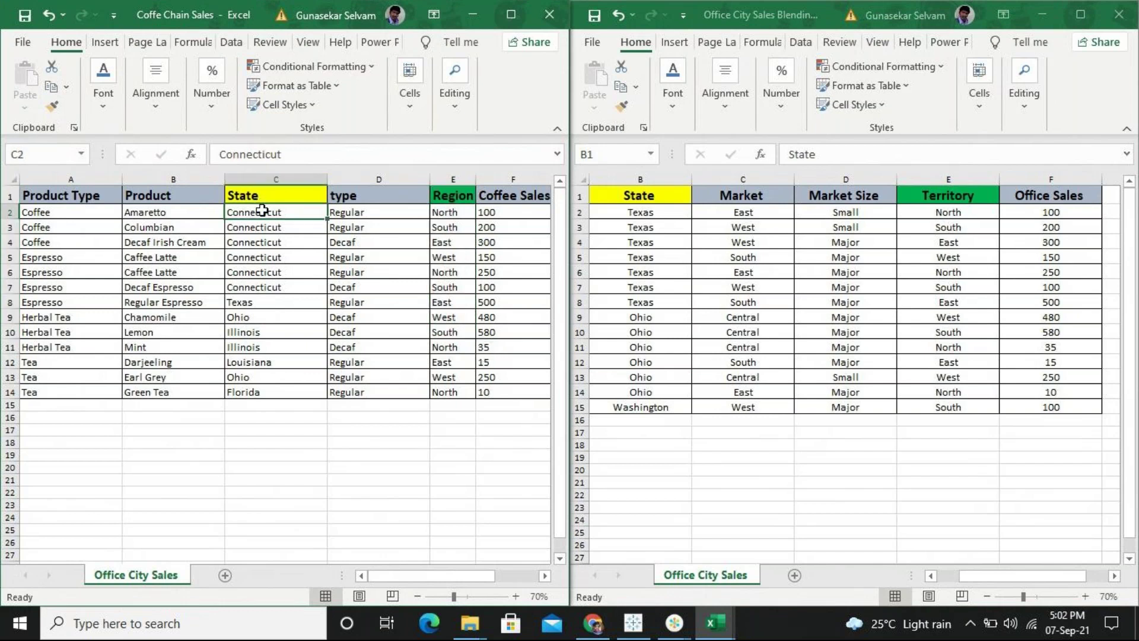
{"action": "left_click", "coordinate": [253, 299]}
{"action": "left_click", "coordinate": [250, 318]}
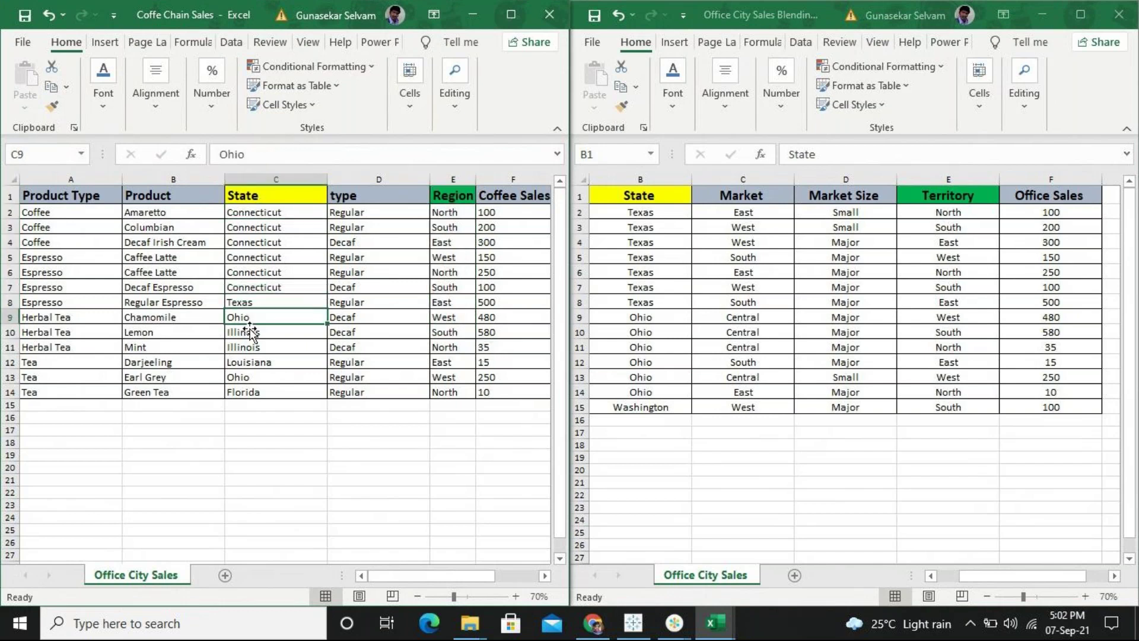
{"action": "left_click", "coordinate": [250, 332]}
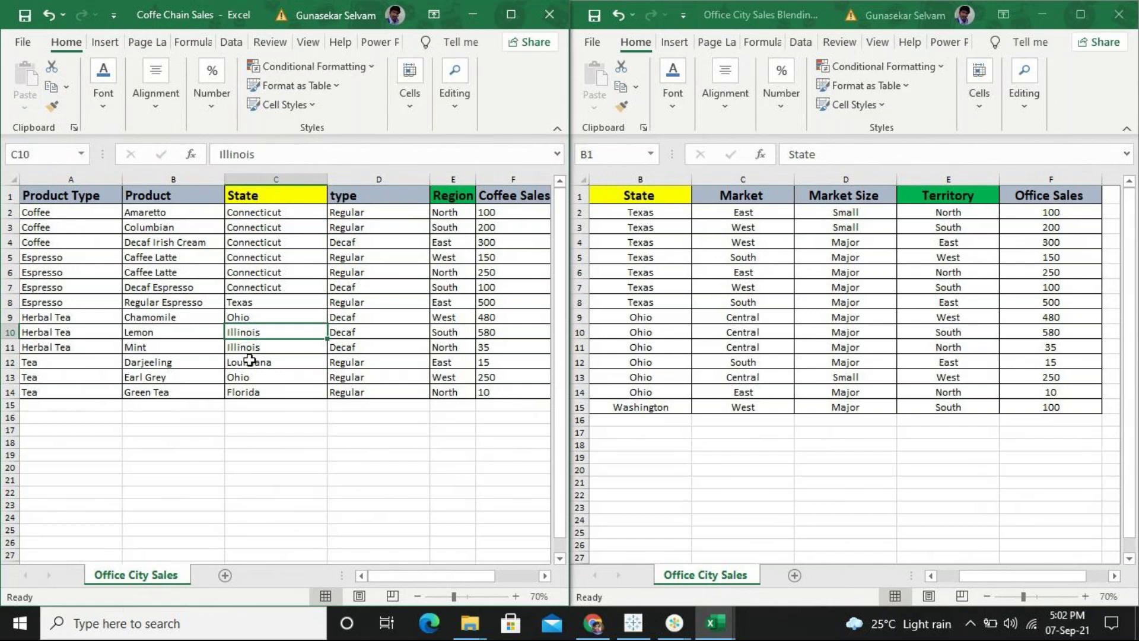
{"action": "left_click", "coordinate": [250, 360]}
{"action": "left_click", "coordinate": [250, 392]}
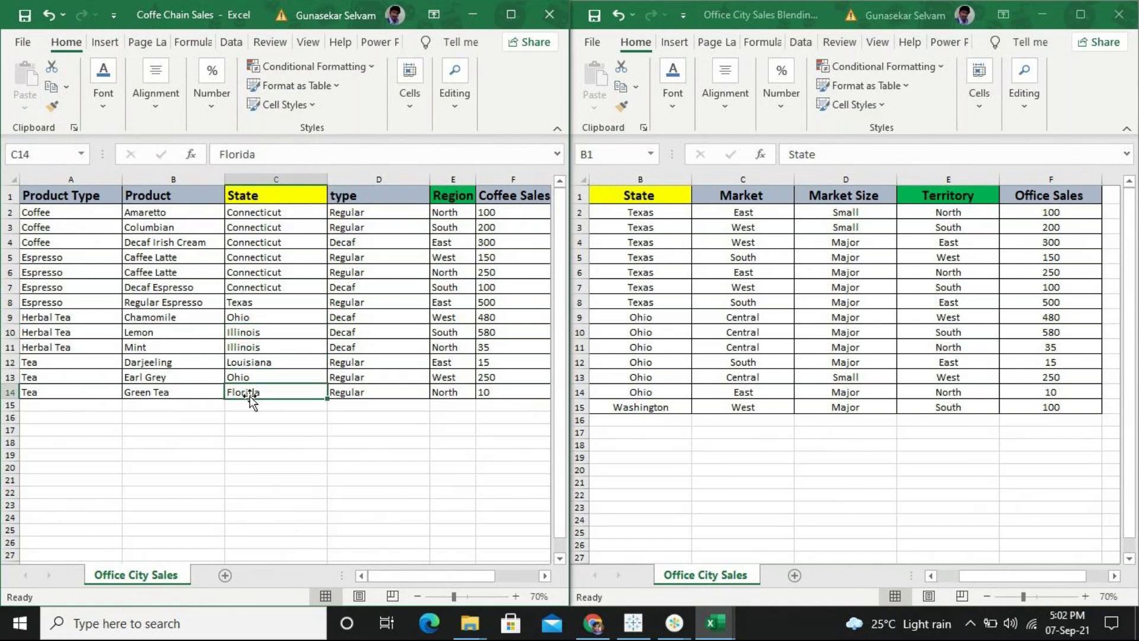
{"action": "left_click", "coordinate": [641, 213]}
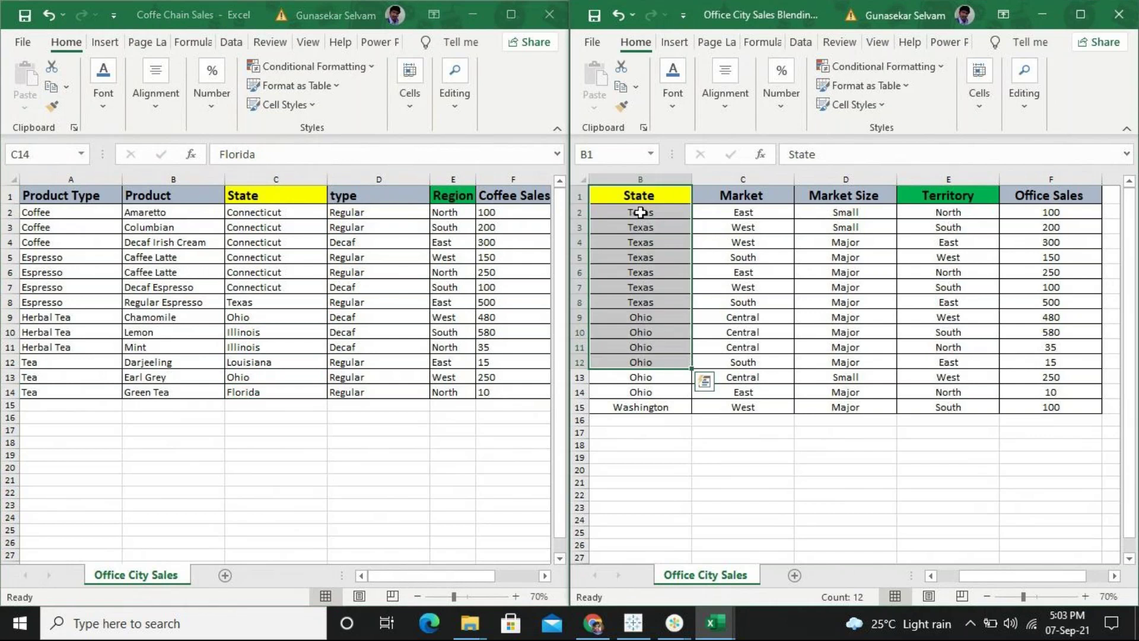
{"action": "left_click", "coordinate": [642, 319]}
{"action": "left_click", "coordinate": [662, 410]}
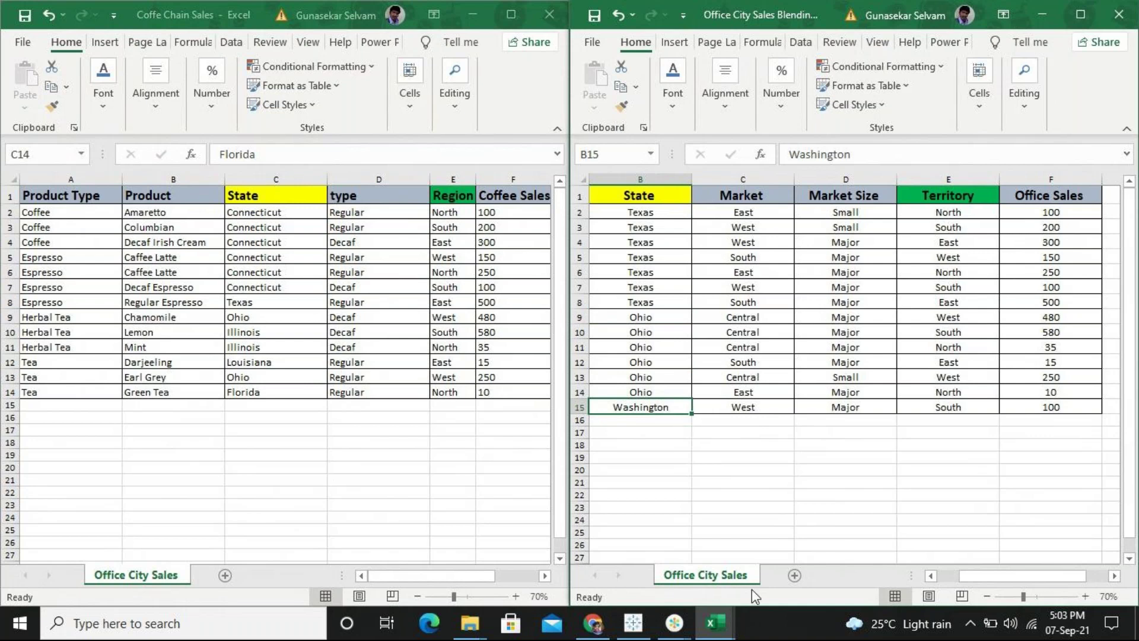
Return to Tableau and examine the Coffee Sales and Office Sales bars for Connecticut and Texas
{"action": "left_click", "coordinate": [633, 622]}
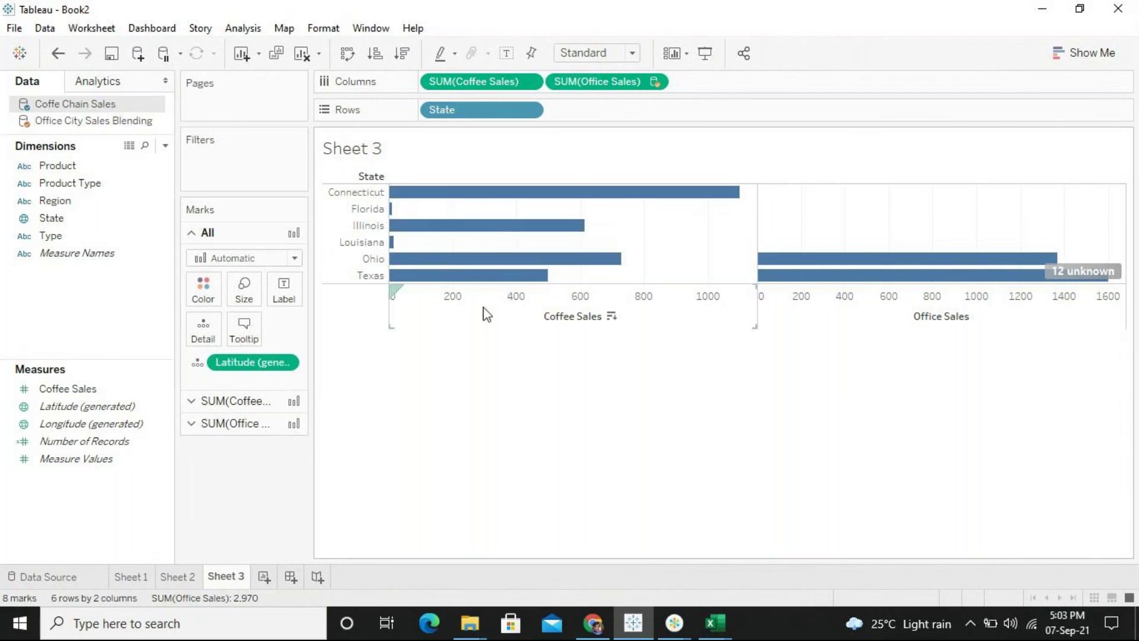
{"action": "mouse_move", "coordinate": [541, 204]}
{"action": "mouse_move", "coordinate": [828, 290]}
{"action": "mouse_move", "coordinate": [496, 275]}
{"action": "mouse_move", "coordinate": [929, 277]}
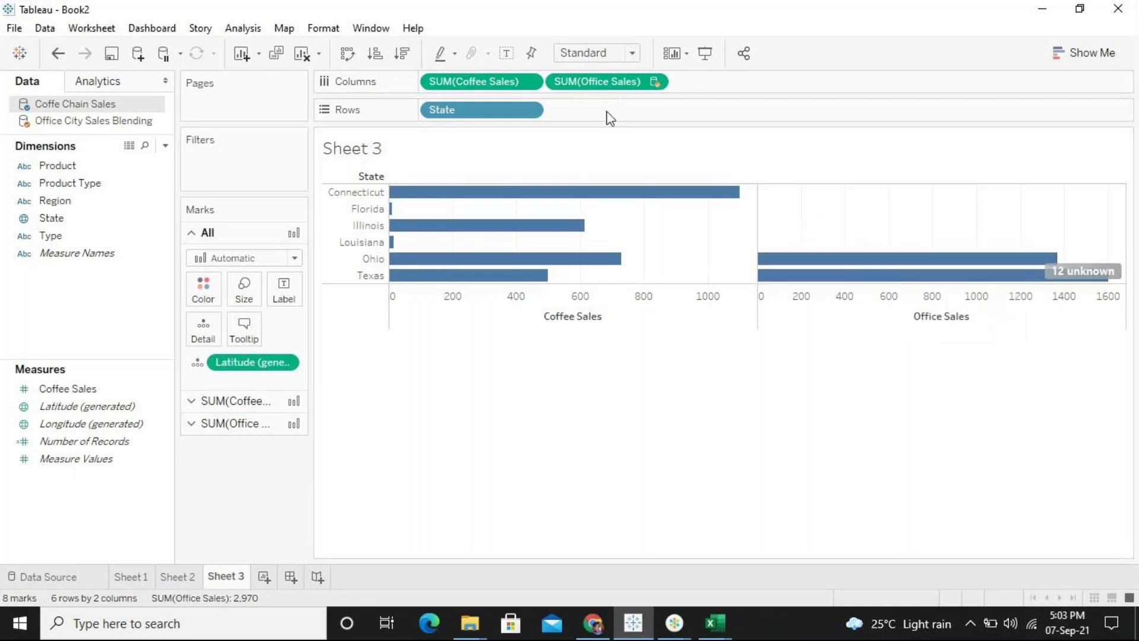
Turn the value labels on and off again, and label all bars with State from Coffe Chain Sales
{"action": "left_click", "coordinate": [507, 58]}
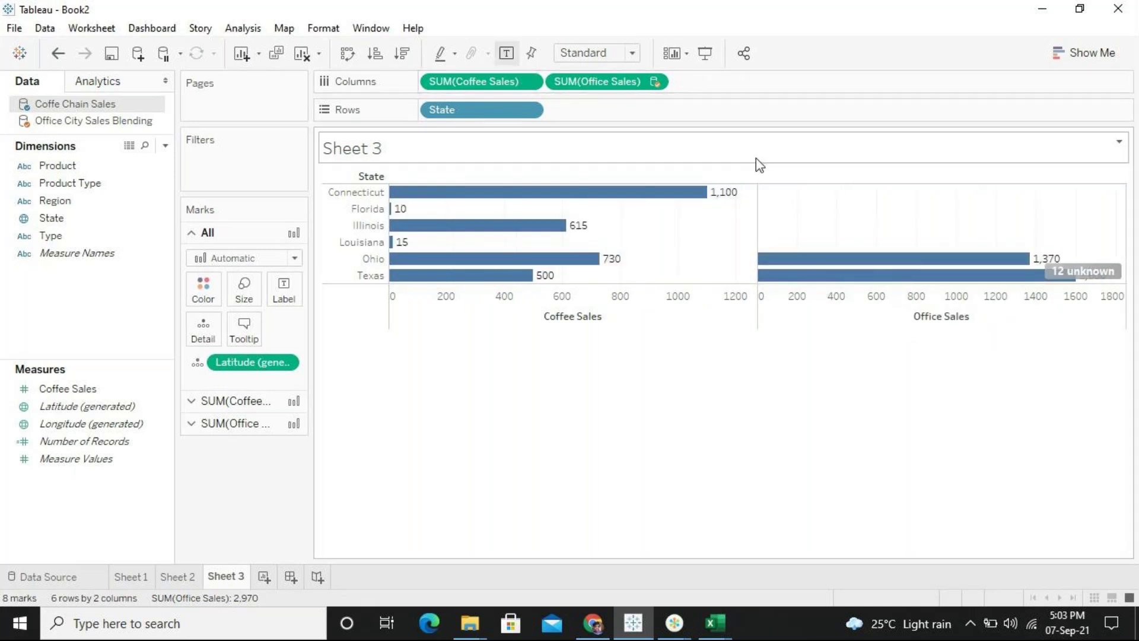
{"action": "left_click", "coordinate": [507, 53]}
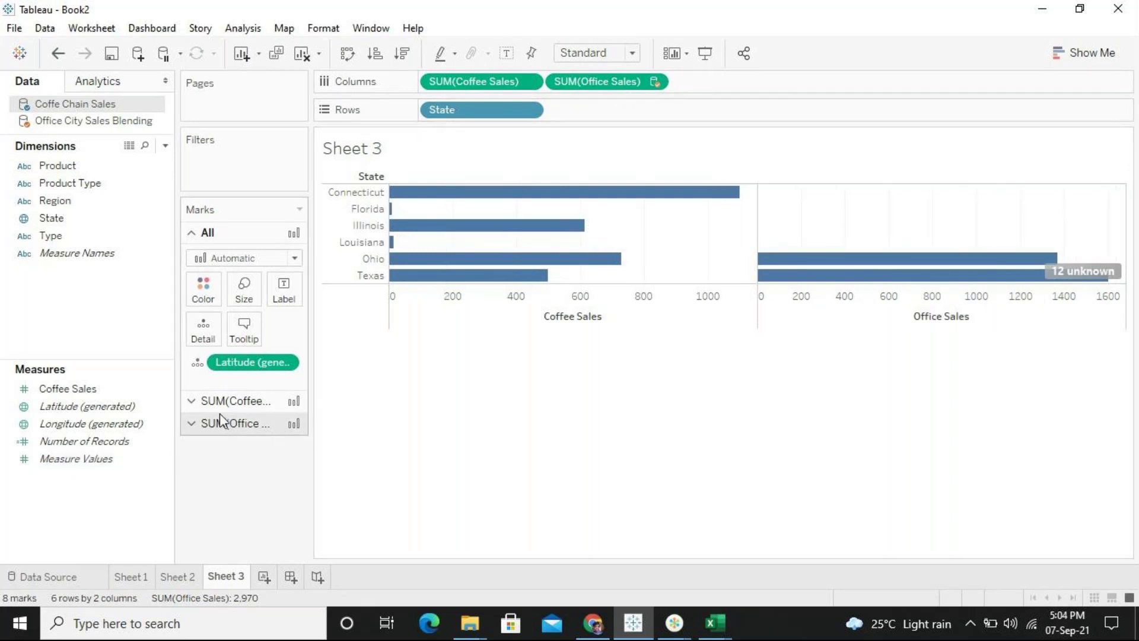
{"action": "left_click_drag", "start_coordinate": [54, 218], "coordinate": [284, 300]}
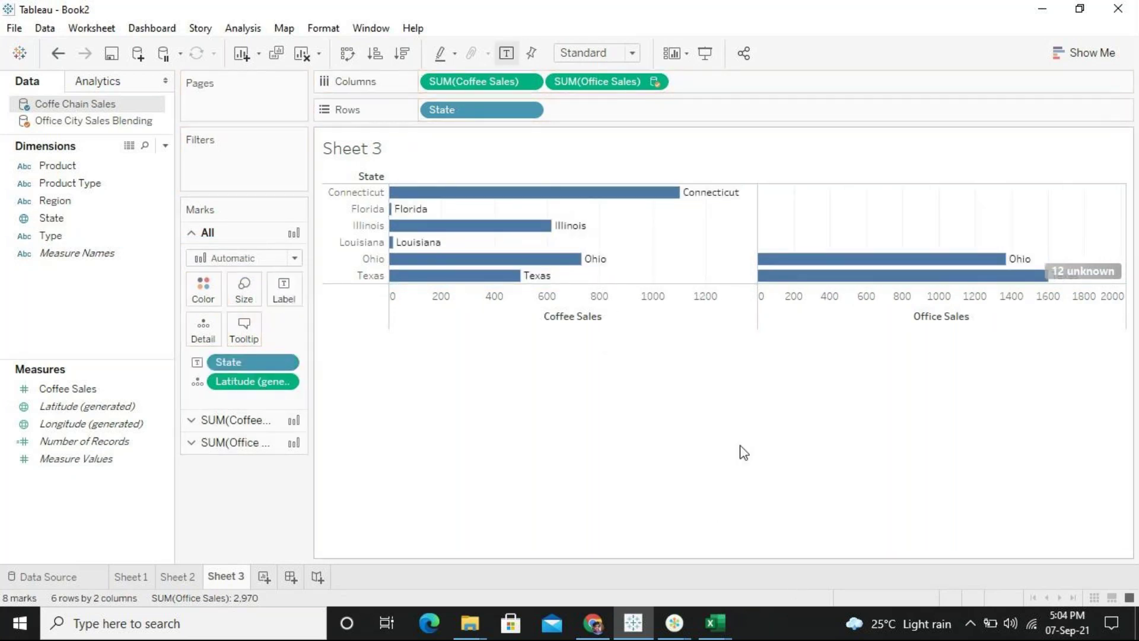
Inspect the coffee and office sales details of the Ohio and Texas bars
{"action": "mouse_move", "coordinate": [1075, 290]}
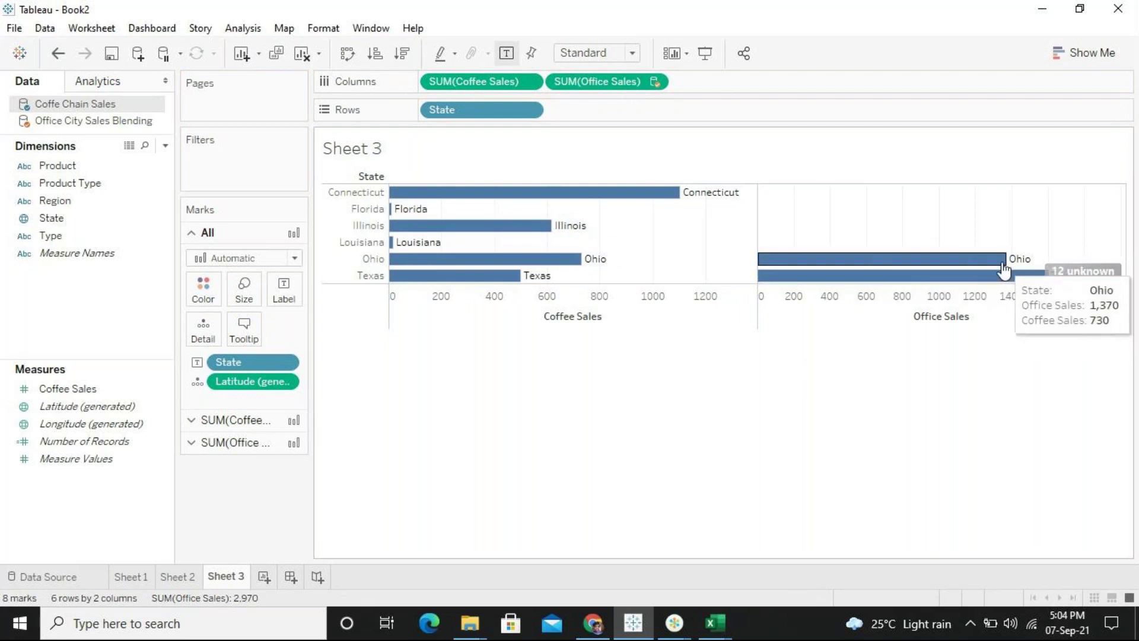
{"action": "mouse_move", "coordinate": [553, 263]}
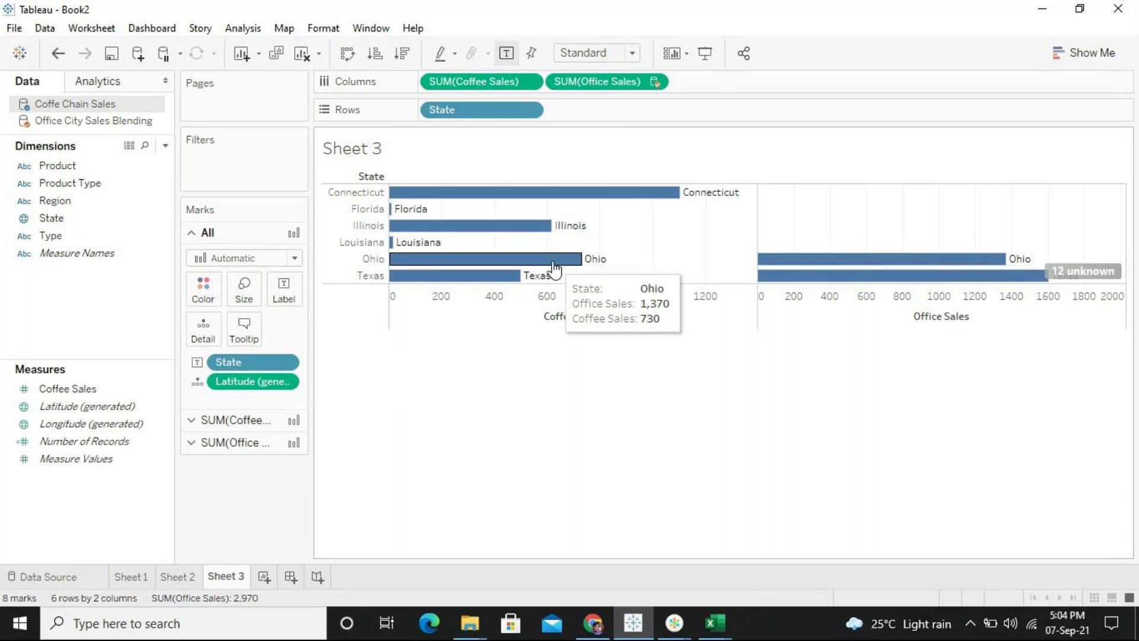
{"action": "mouse_move", "coordinate": [714, 621]}
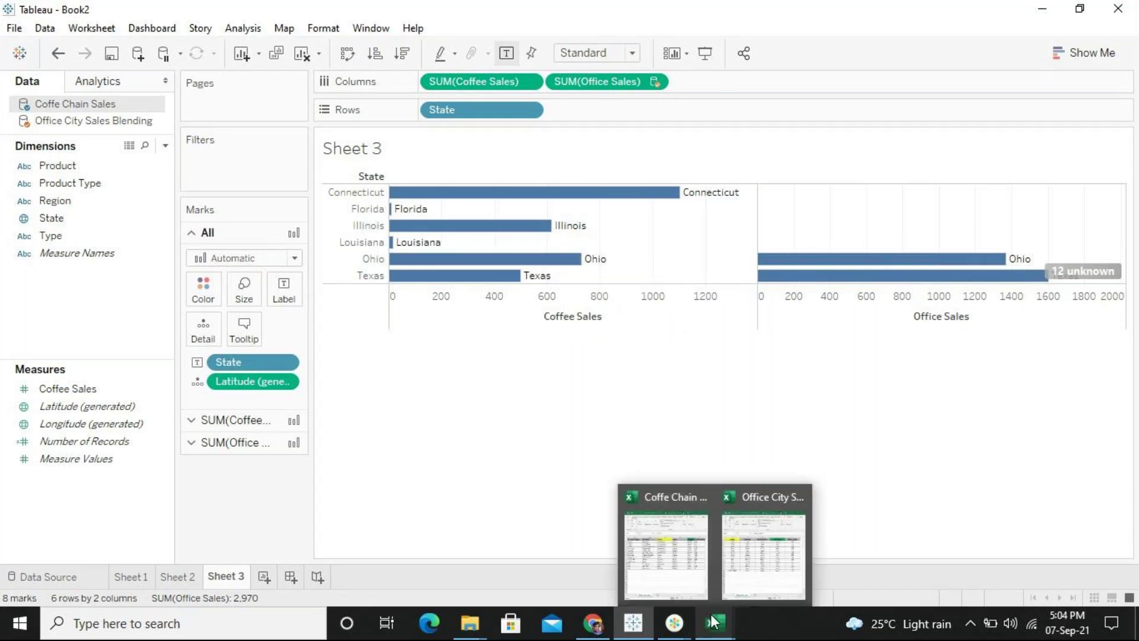
{"action": "mouse_move", "coordinate": [692, 490]}
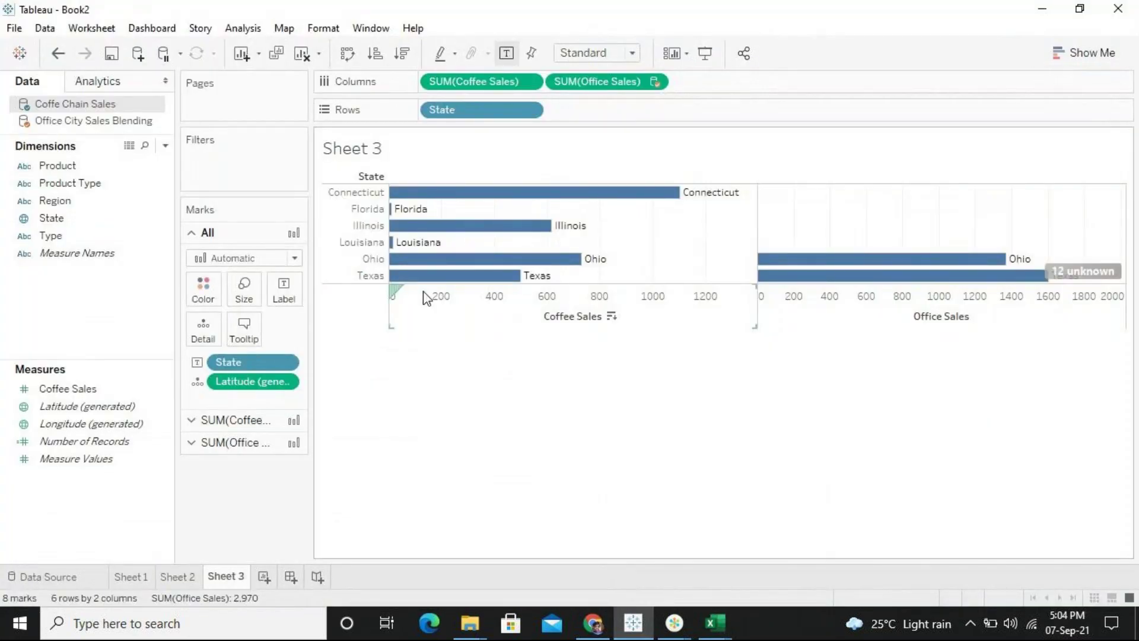
{"action": "mouse_move", "coordinate": [439, 284]}
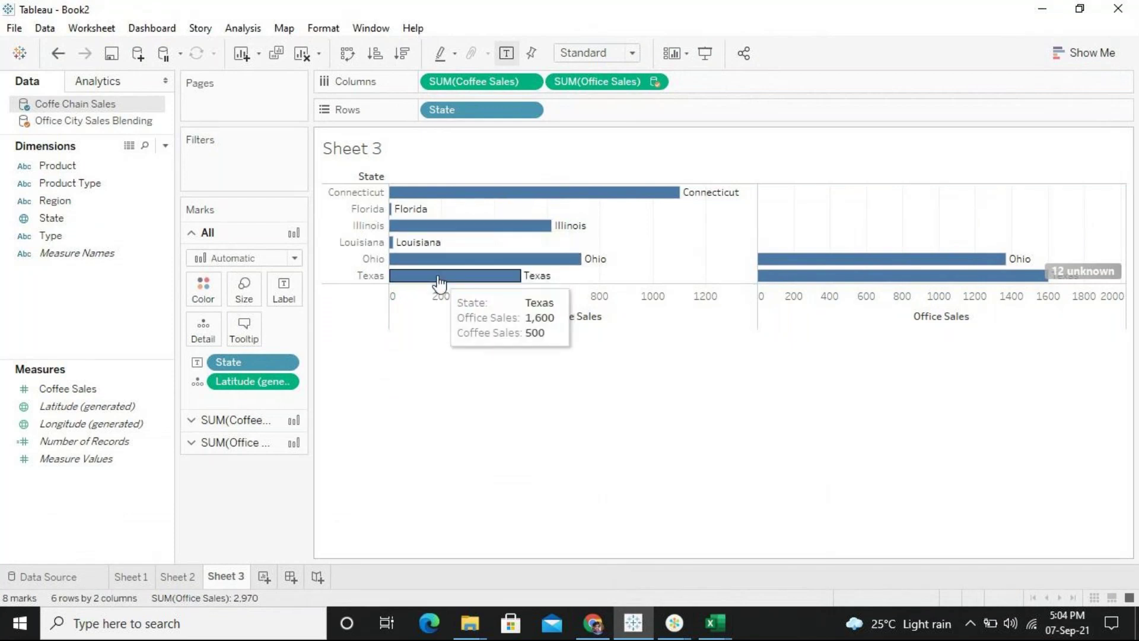
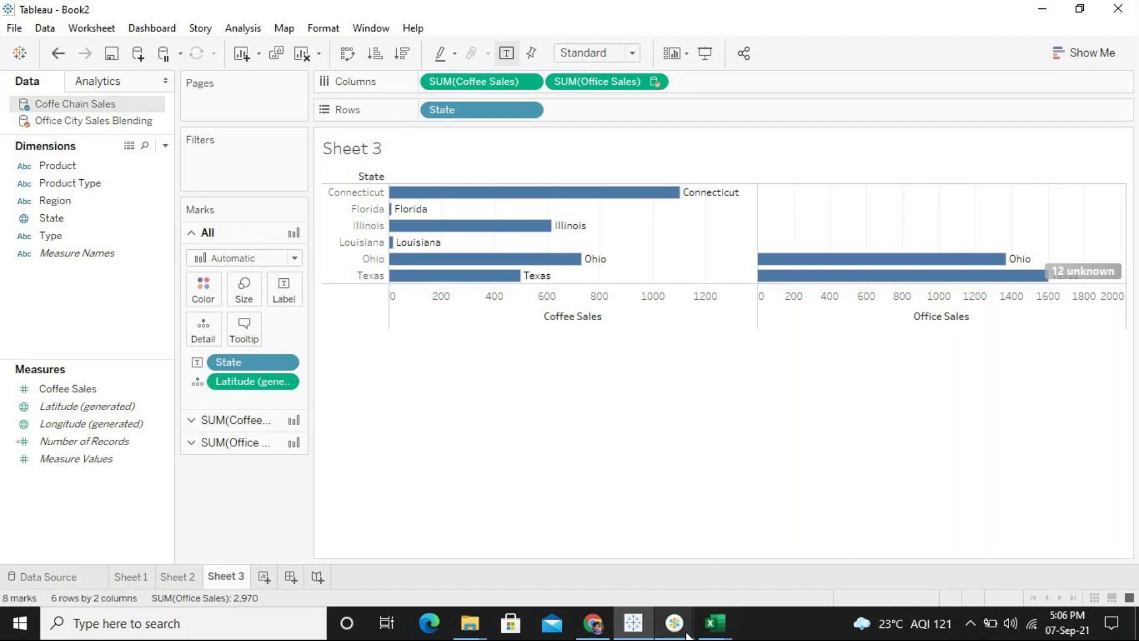
{"action": "mouse_move", "coordinate": [683, 632]}
{"action": "mouse_move", "coordinate": [704, 593]}
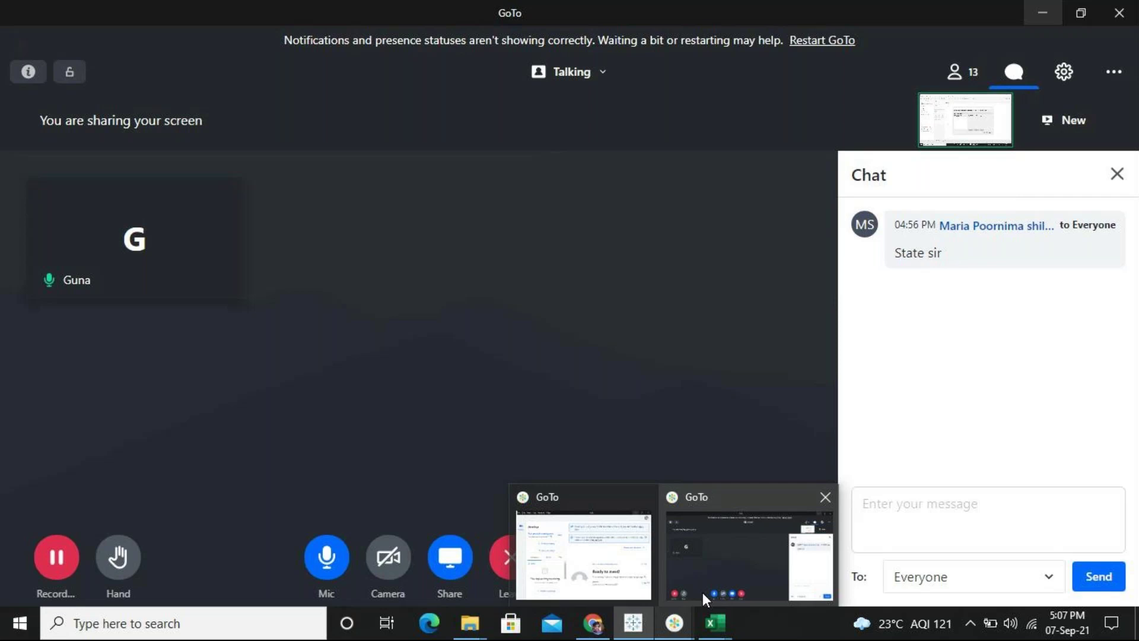
{"action": "mouse_move", "coordinate": [716, 622]}
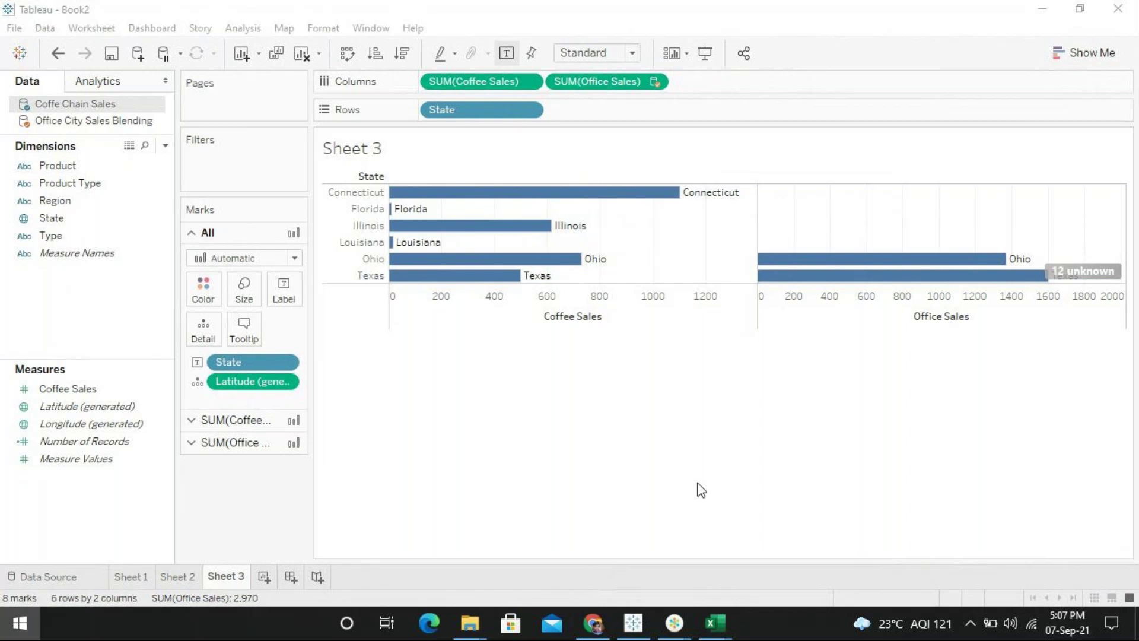
{"action": "key", "text": "super"}
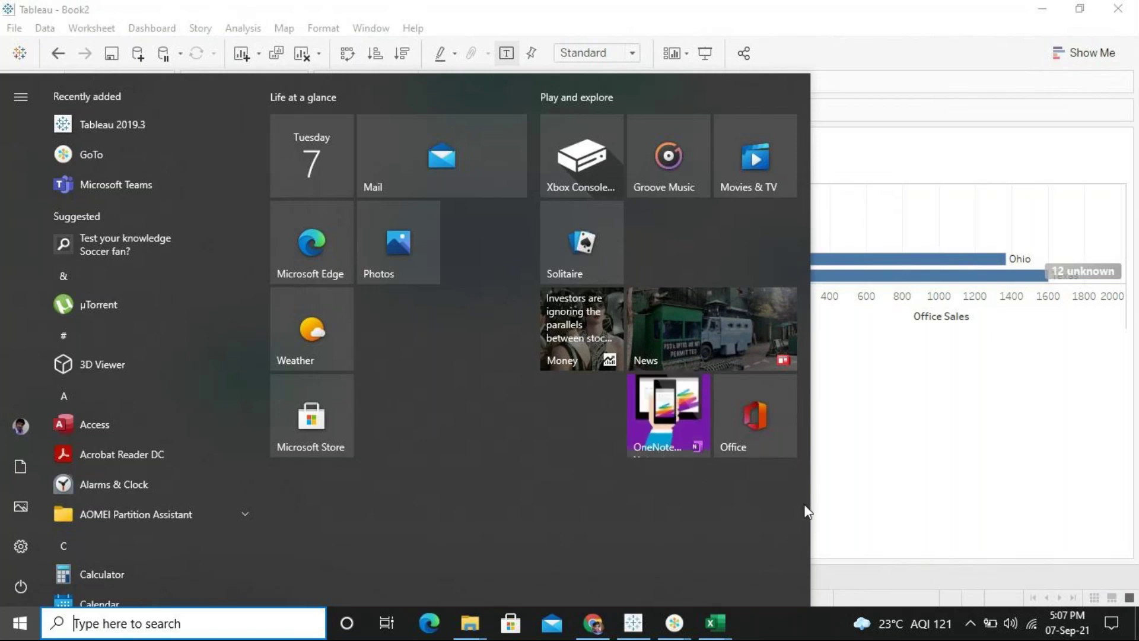
{"action": "left_click", "coordinate": [1018, 529]}
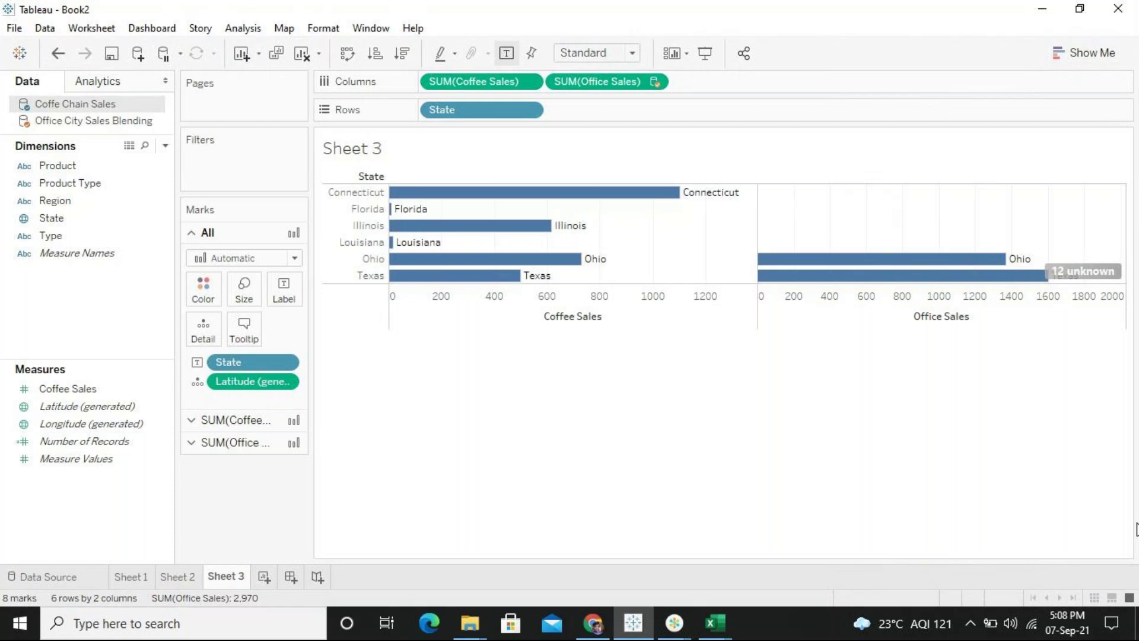
Clear all fields from Sheet 3, undo the clearing once, and clear the sheet again
{"action": "mouse_move", "coordinate": [531, 276]}
{"action": "left_click", "coordinate": [302, 54]}
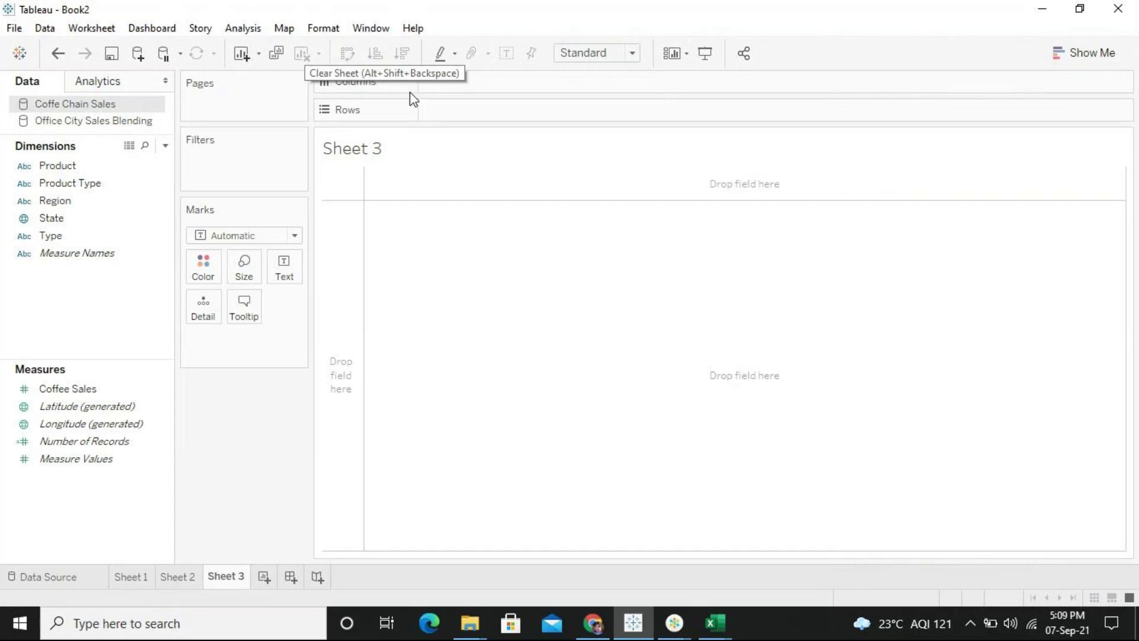
{"action": "key", "text": "ctrl+z"}
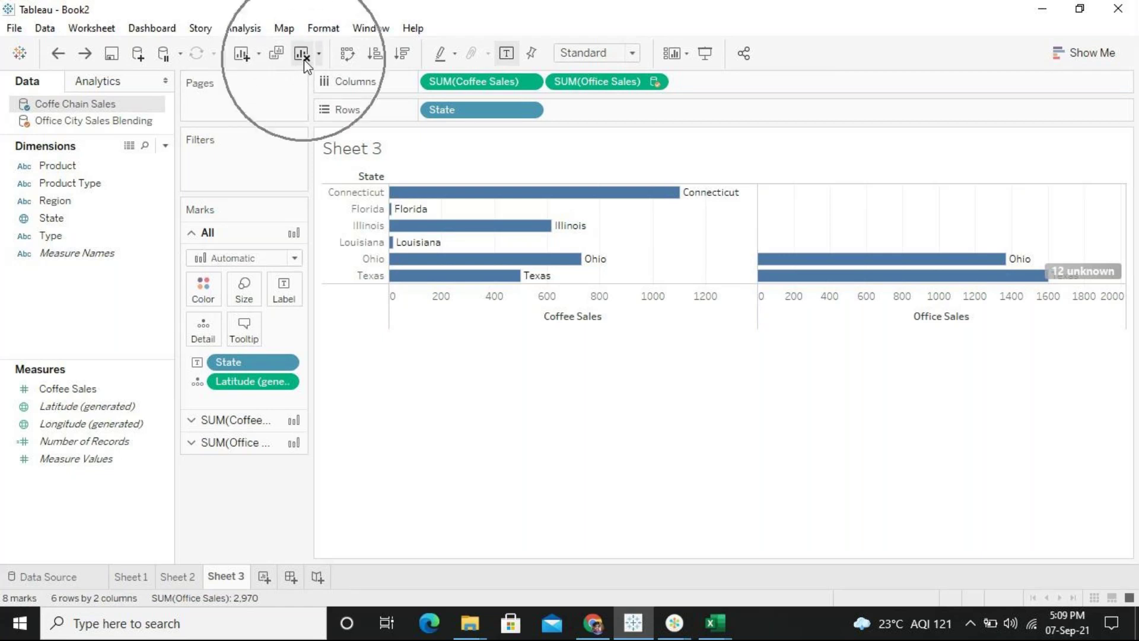
{"action": "left_click", "coordinate": [303, 55]}
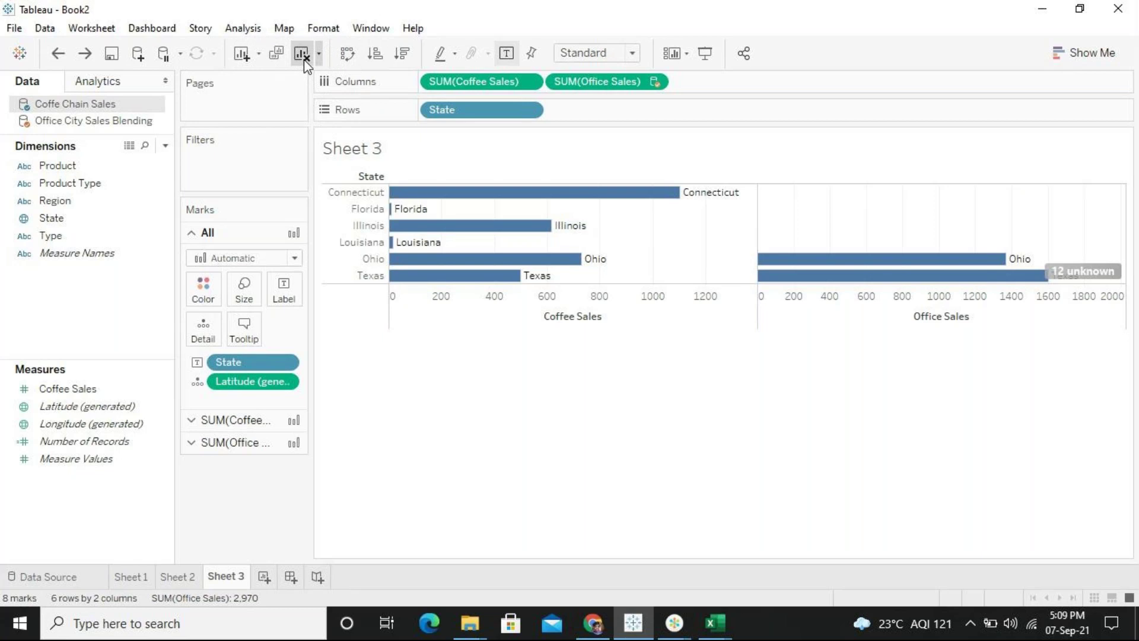
Build a bar chart from Coffe Chain Sales with State on Rows and Coffee Sales on Columns
{"action": "left_click", "coordinate": [123, 120]}
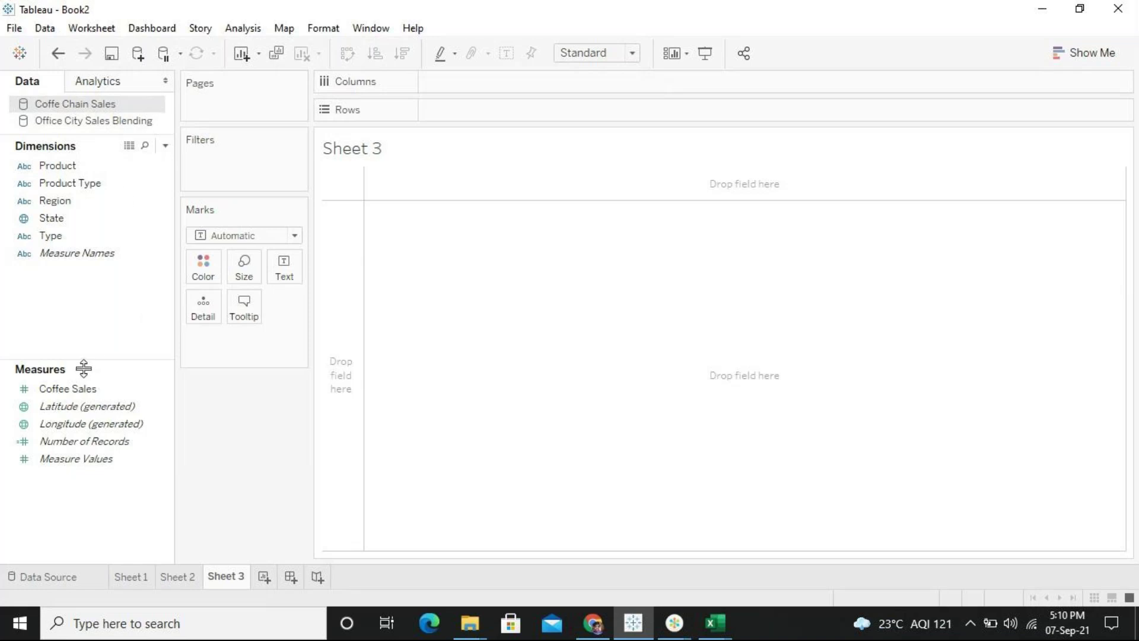
{"action": "left_click", "coordinate": [55, 219]}
{"action": "left_click_drag", "start_coordinate": [57, 226], "coordinate": [456, 123]}
{"action": "left_click", "coordinate": [66, 220]}
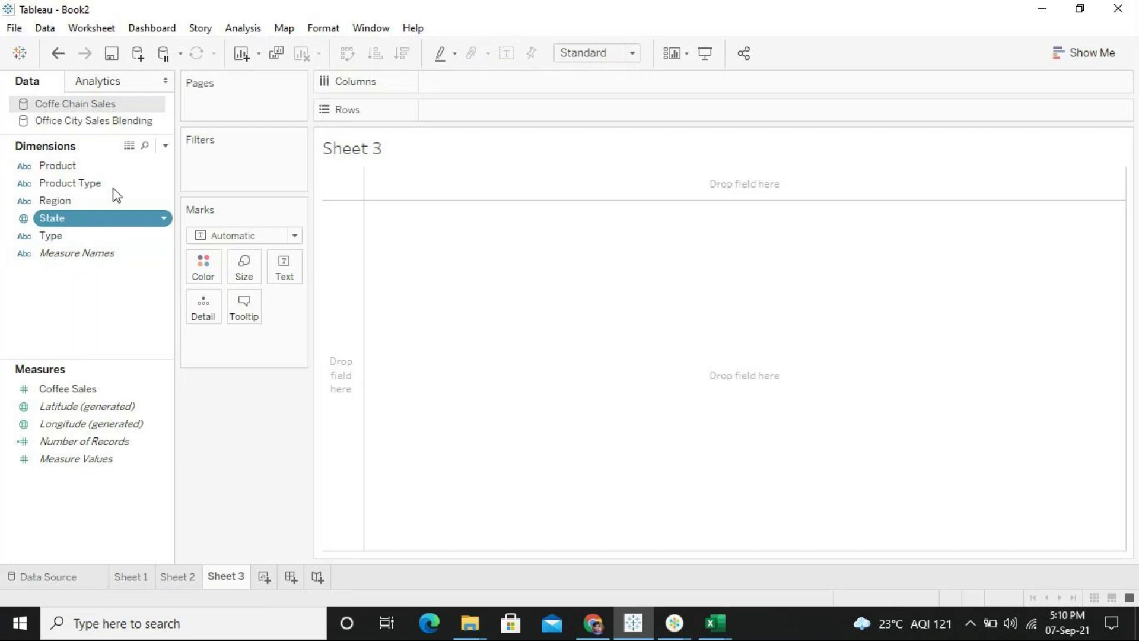
{"action": "left_click_drag", "start_coordinate": [117, 218], "coordinate": [555, 116]}
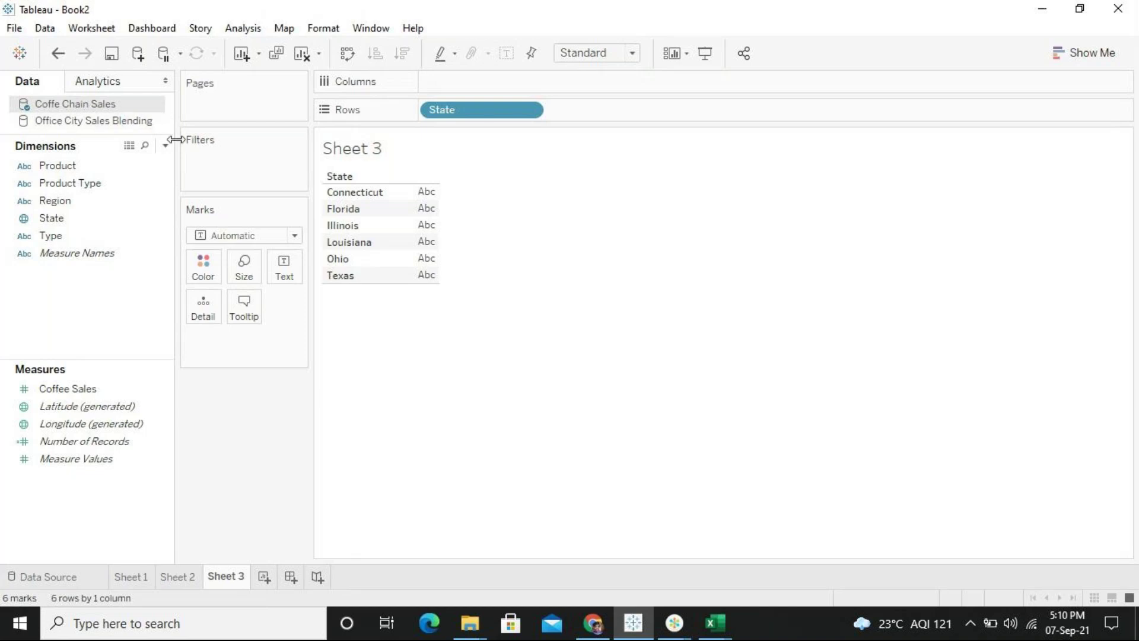
{"action": "left_click_drag", "start_coordinate": [117, 391], "coordinate": [546, 84]}
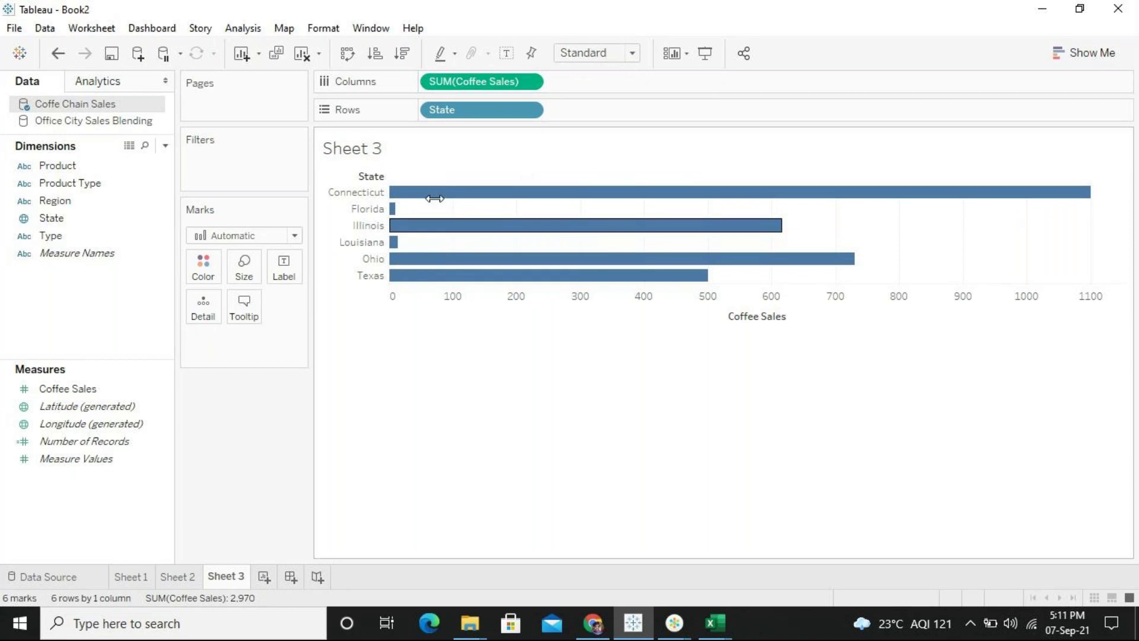
{"action": "mouse_move", "coordinate": [429, 228]}
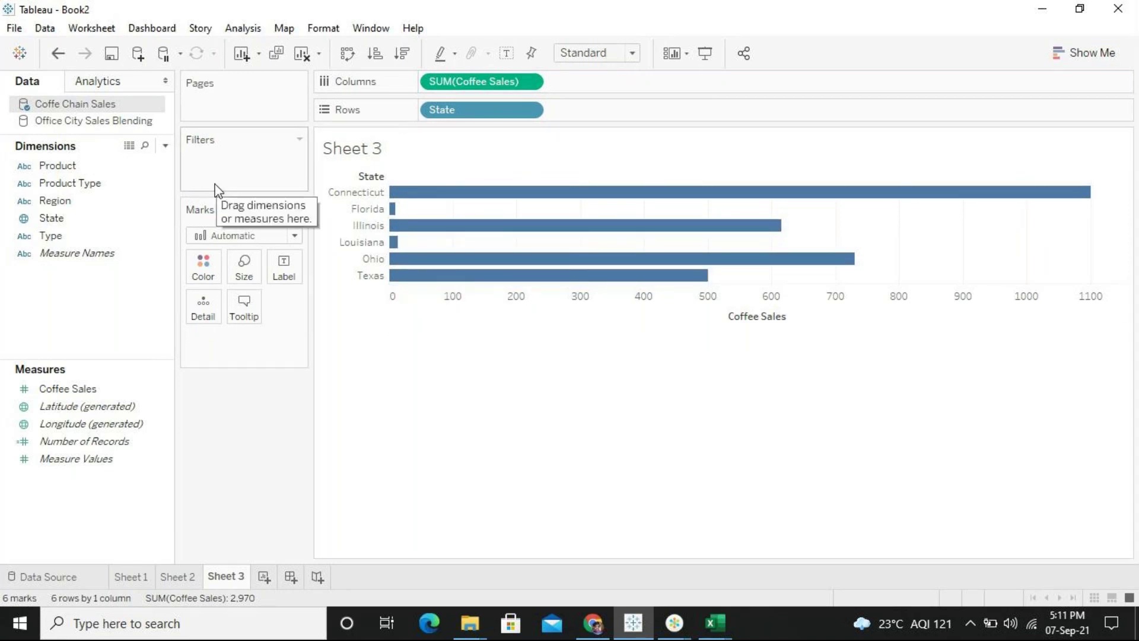
Add Office Sales from Office City Sales Blending to Columns beside Coffee Sales, with State as the linking field
{"action": "left_click", "coordinate": [123, 124]}
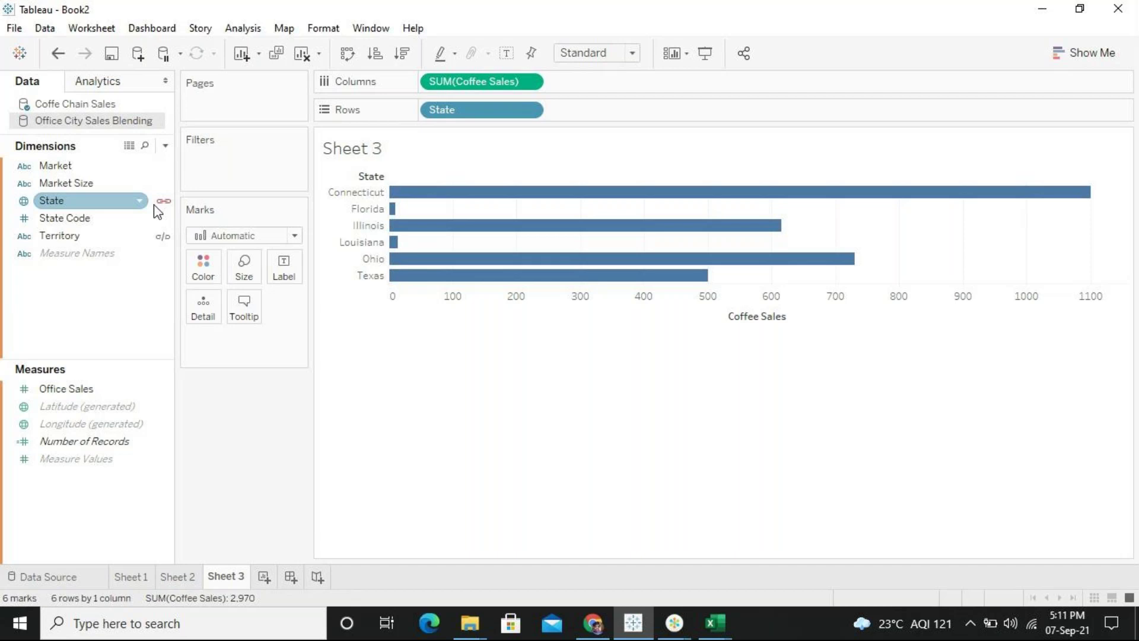
{"action": "left_click", "coordinate": [156, 237]}
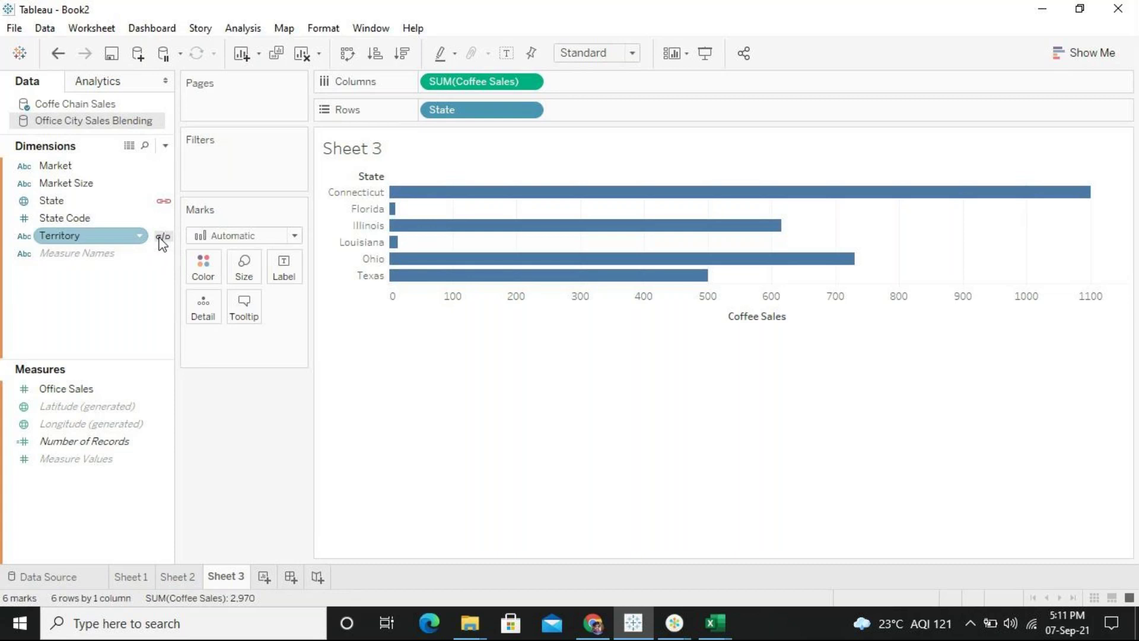
{"action": "left_click", "coordinate": [87, 390]}
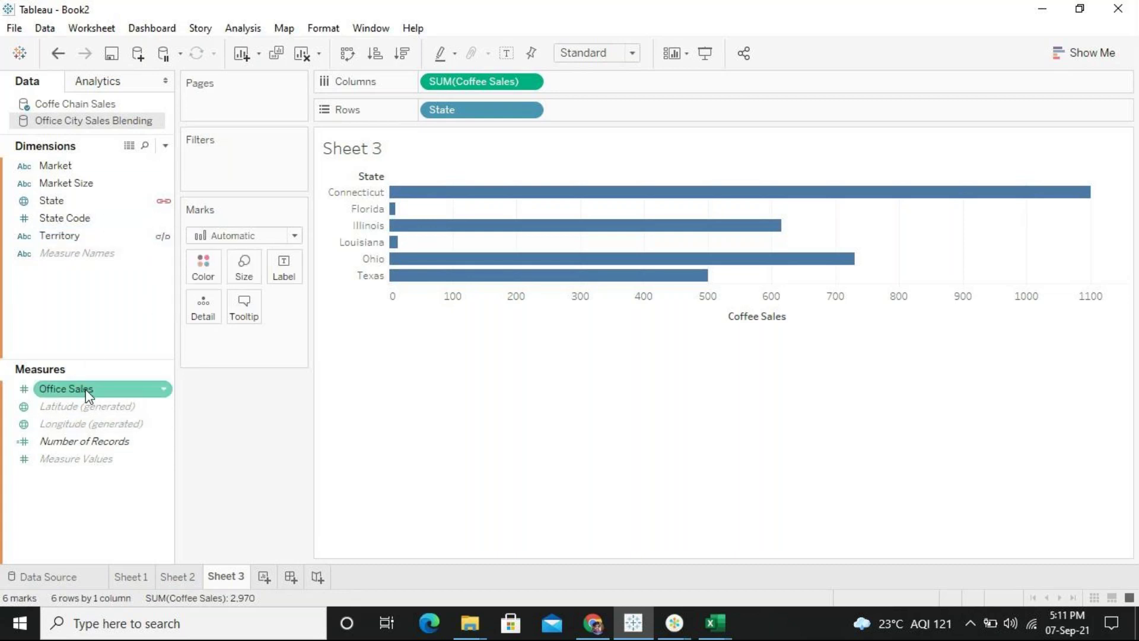
{"action": "left_click_drag", "start_coordinate": [87, 391], "coordinate": [659, 86]}
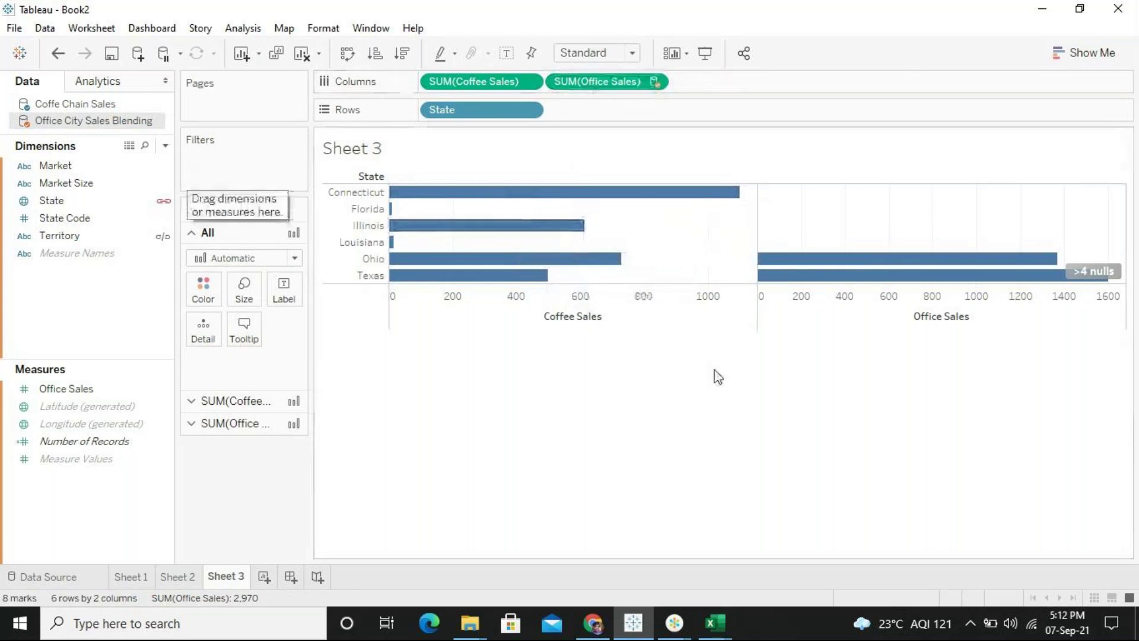
{"action": "mouse_move", "coordinate": [801, 261]}
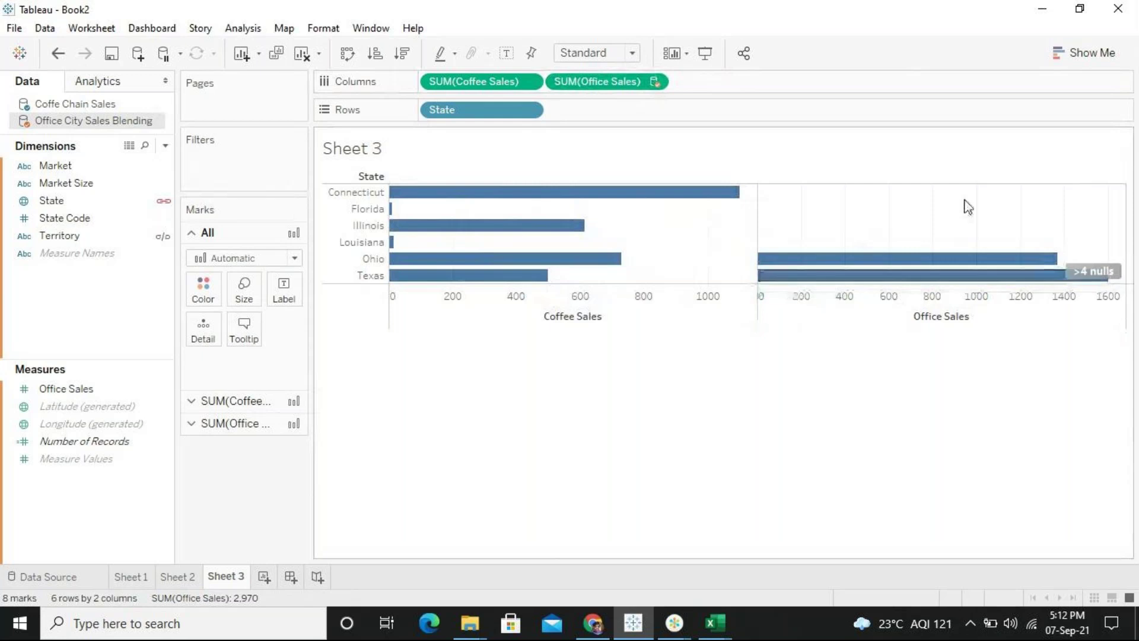
{"action": "mouse_move", "coordinate": [1089, 273]}
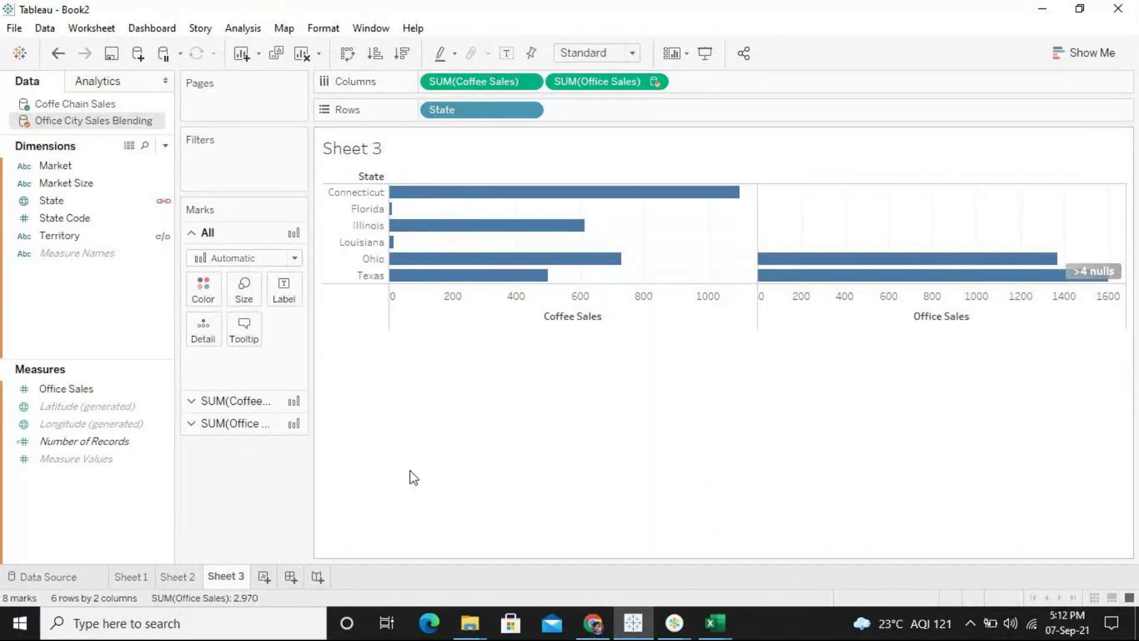
Create a calculated field in Office City Sales Blending and name it "Total sales"
{"action": "right_click", "coordinate": [123, 332]}
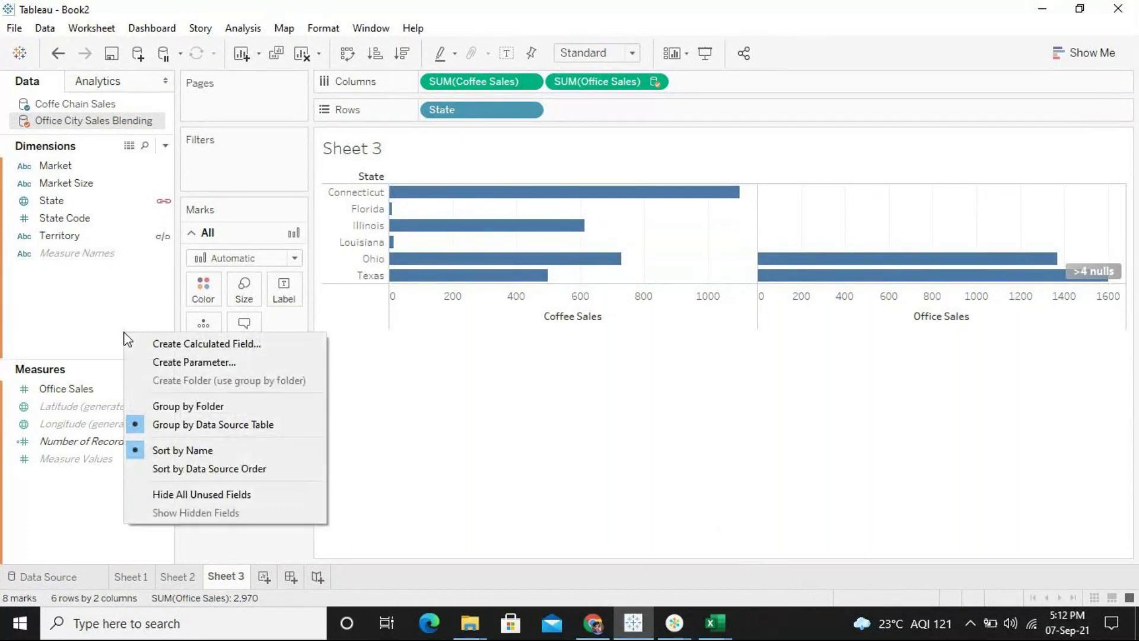
{"action": "left_click", "coordinate": [197, 351]}
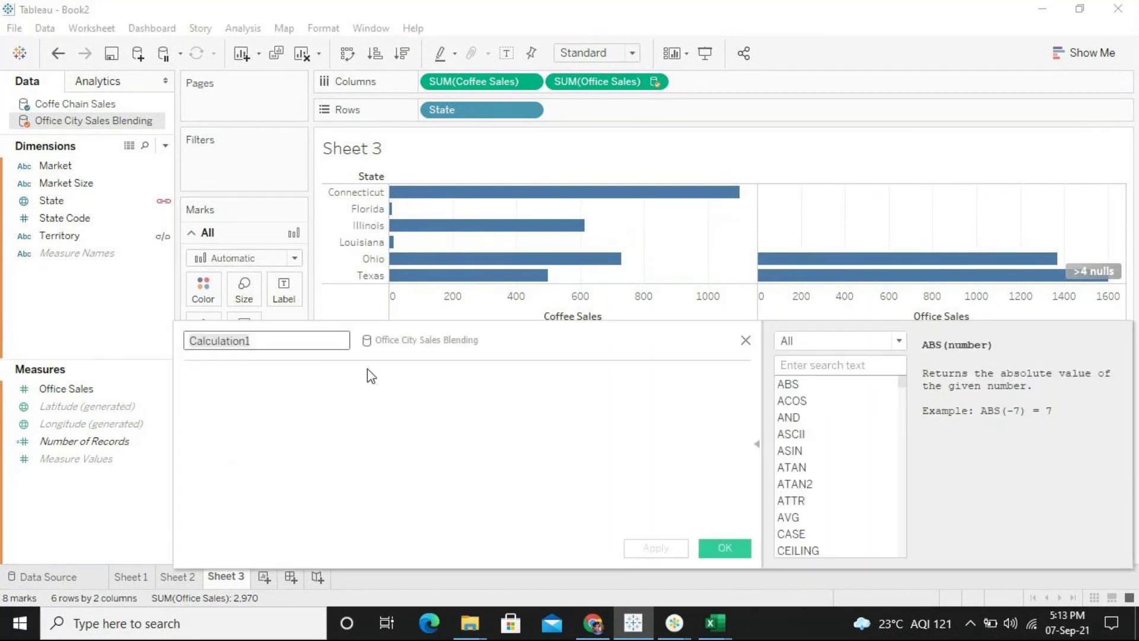
{"action": "type", "text": "Total s"}
{"action": "key", "text": "BackSpace"}
{"action": "type", "text": "sxales"}
{"action": "key", "text": "BackSpace"}
{"action": "key", "text": "BackSpace"}
{"action": "key", "text": "BackSpace"}
{"action": "key", "text": "BackSpace"}
{"action": "key", "text": "BackSpace"}
{"action": "type", "text": "ales"}
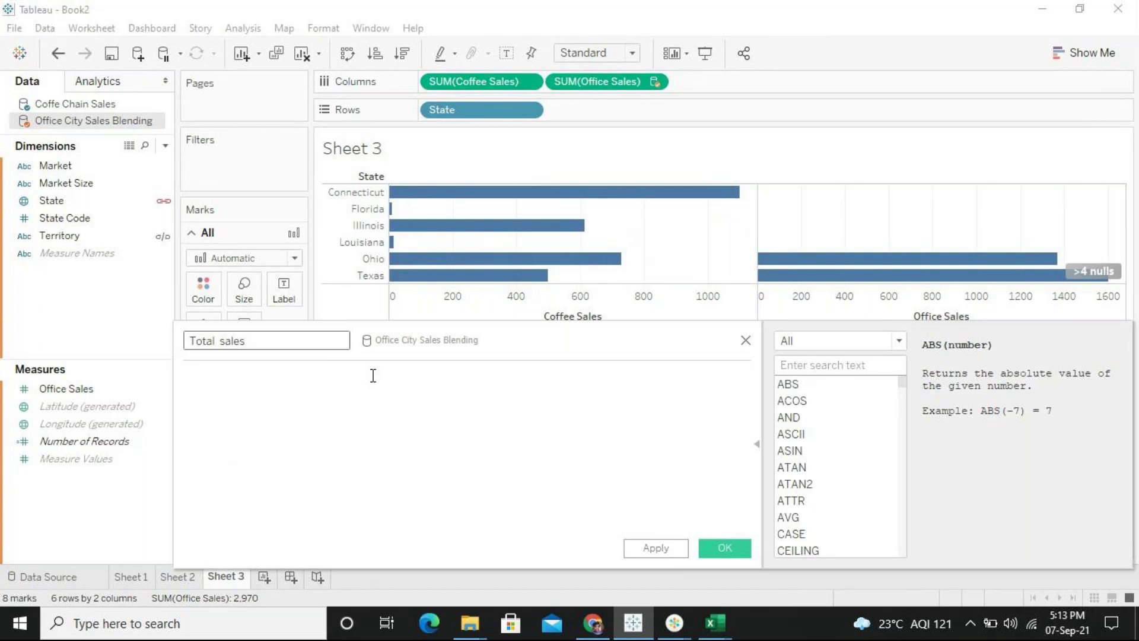
Start the Total sales formula with a SUM around the Coffee Sales field from Coffe Chain Sales
{"action": "left_click", "coordinate": [372, 376]}
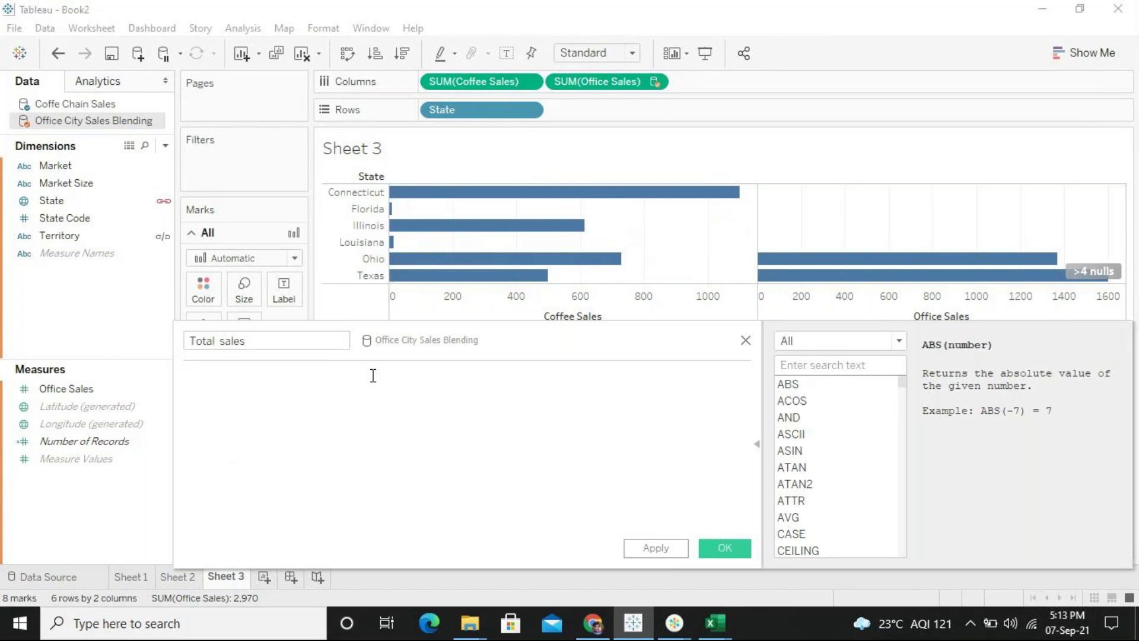
{"action": "type", "text": "su"}
{"action": "key", "text": "Return"}
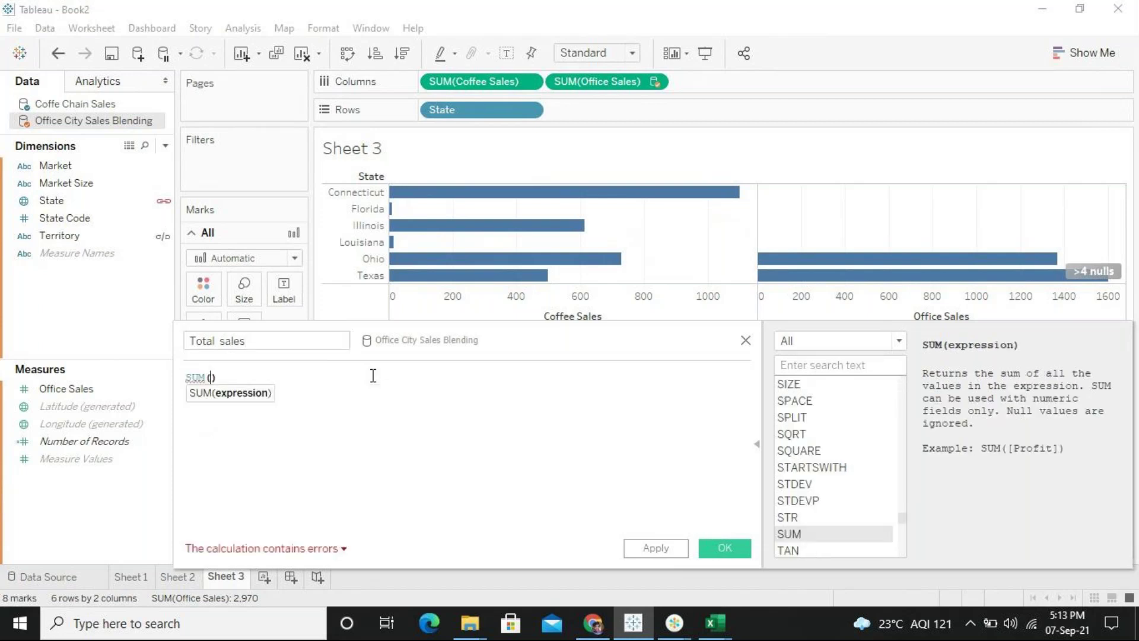
{"action": "type", "text": "co"}
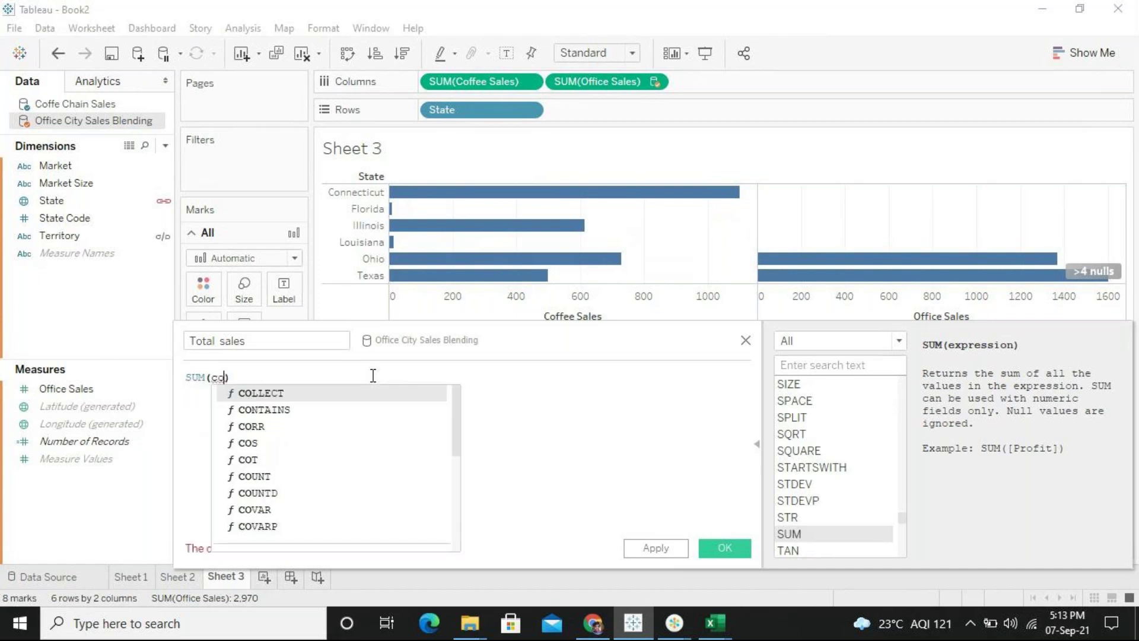
{"action": "type", "text": "f"}
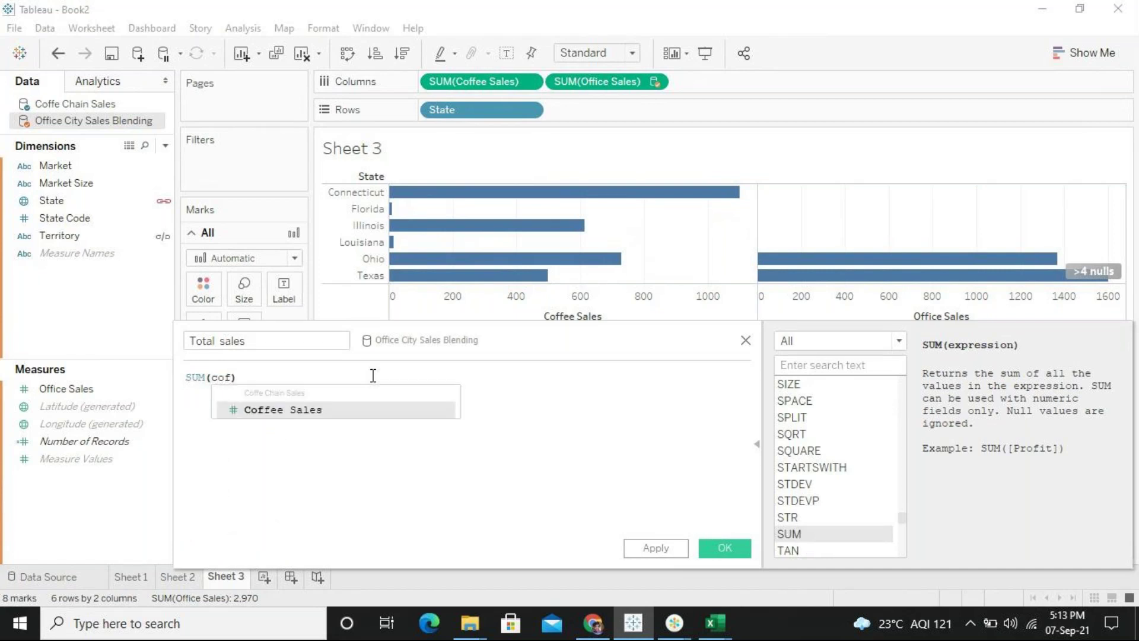
{"action": "key", "text": "Return"}
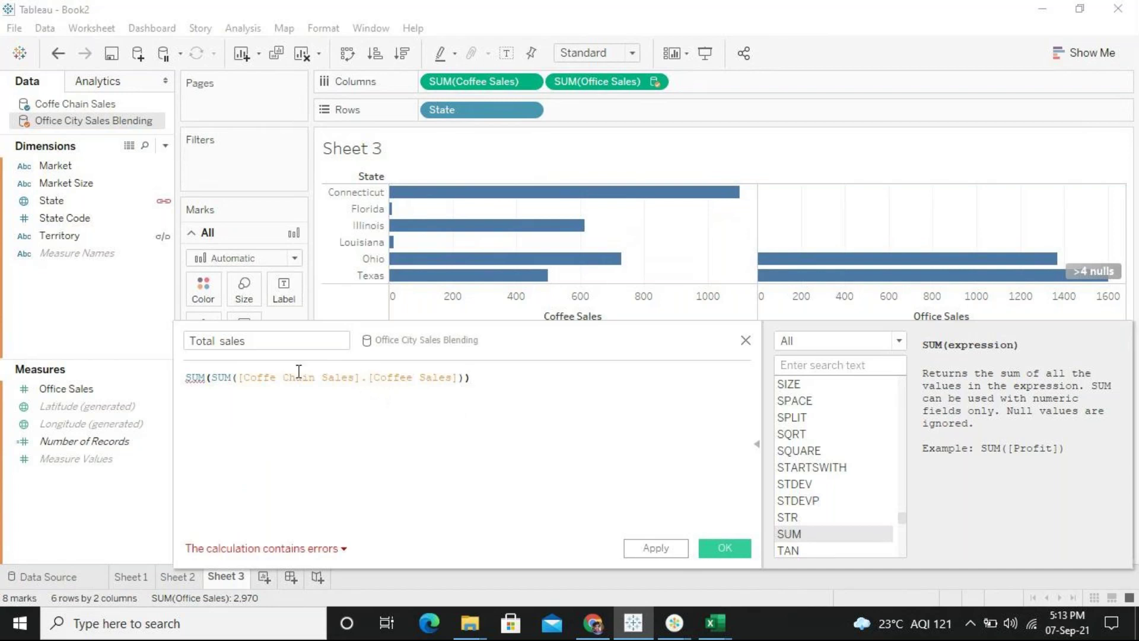
Try to shorten the coffee reference in the formula to [Coffe Chain Sales] with a single closing parenthesis
{"action": "key", "text": "BackSpace"}
{"action": "key", "text": "BackSpace"}
{"action": "key", "text": "BackSpace"}
{"action": "key", "text": "BackSpace"}
{"action": "key", "text": "BackSpace"}
{"action": "key", "text": "BackSpace"}
{"action": "key", "text": "BackSpace"}
{"action": "key", "text": "BackSpace"}
{"action": "key", "text": "BackSpace"}
{"action": "key", "text": "BackSpace"}
{"action": "key", "text": "BackSpace"}
{"action": "key", "text": "BackSpace"}
{"action": "key", "text": "BackSpace"}
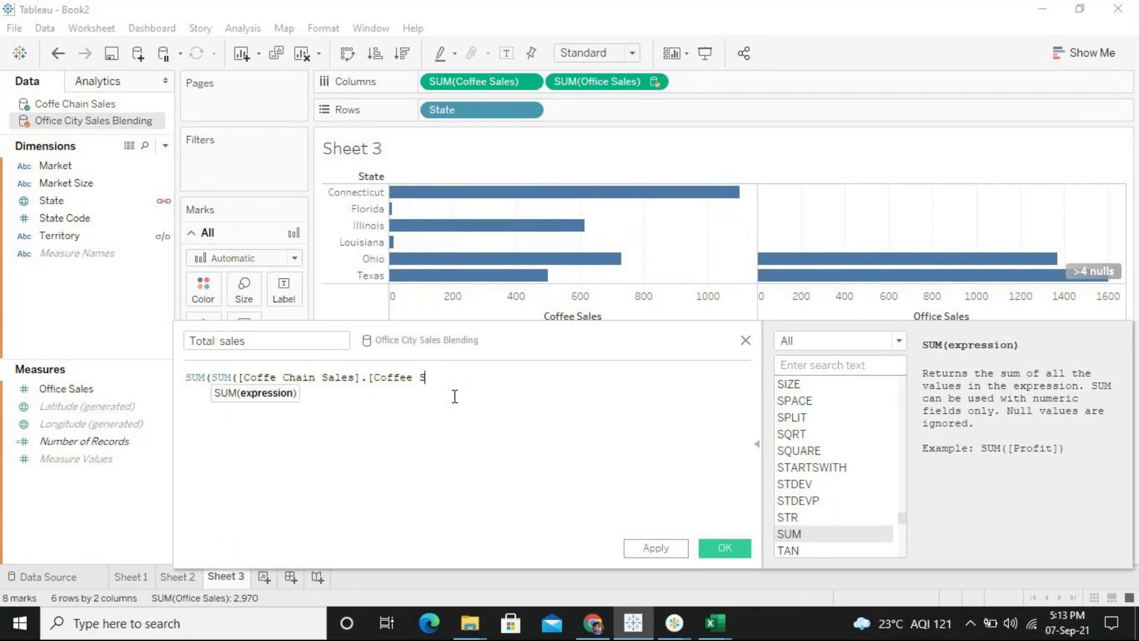
{"action": "key", "text": "BackSpace"}
{"action": "key", "text": "BackSpace"}
{"action": "key", "text": "BackSpace"}
{"action": "key", "text": "BackSpace"}
{"action": "type", "text": ")"}
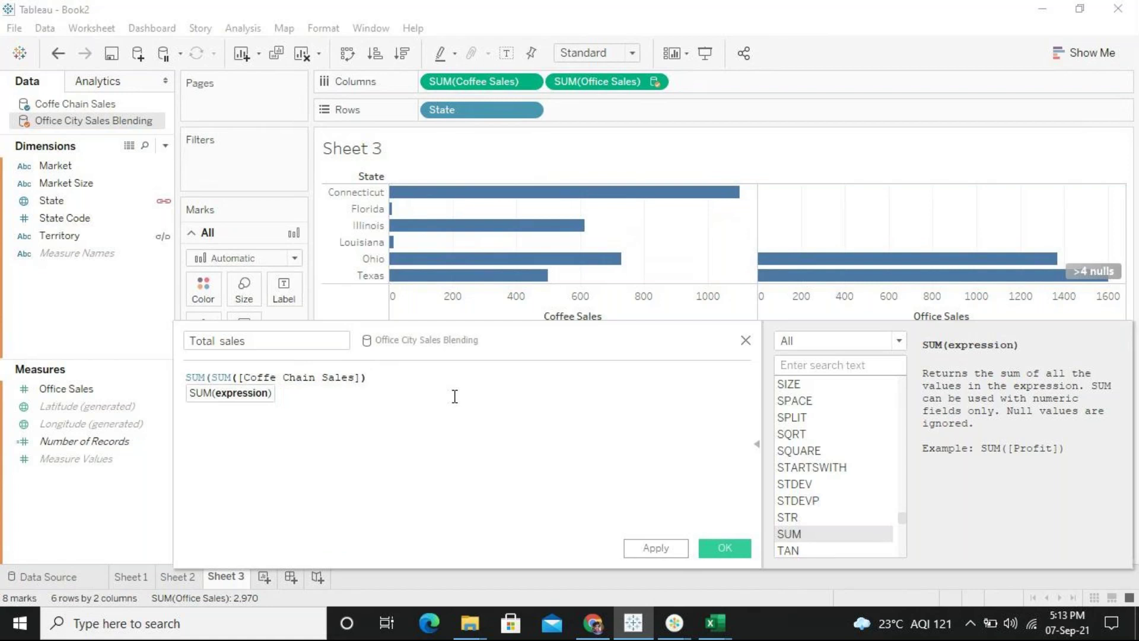
Append + SUM([Office Sales]) to the formula and remove the redundant opening SUM( from its start
{"action": "type", "text": " + s"}
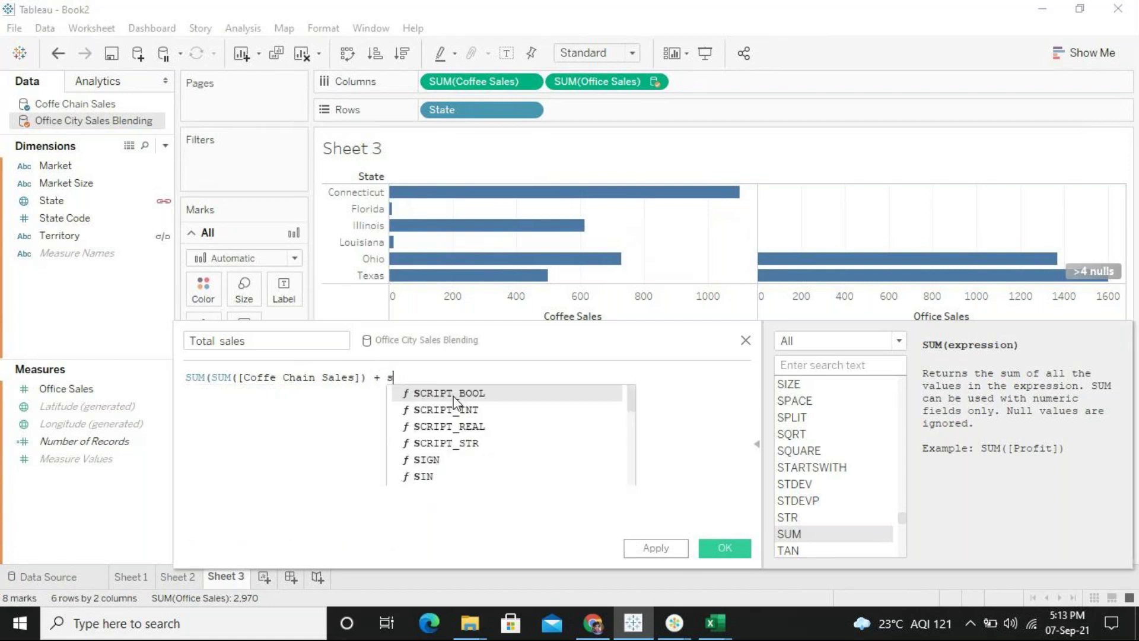
{"action": "type", "text": "um"}
{"action": "key", "text": "Return"}
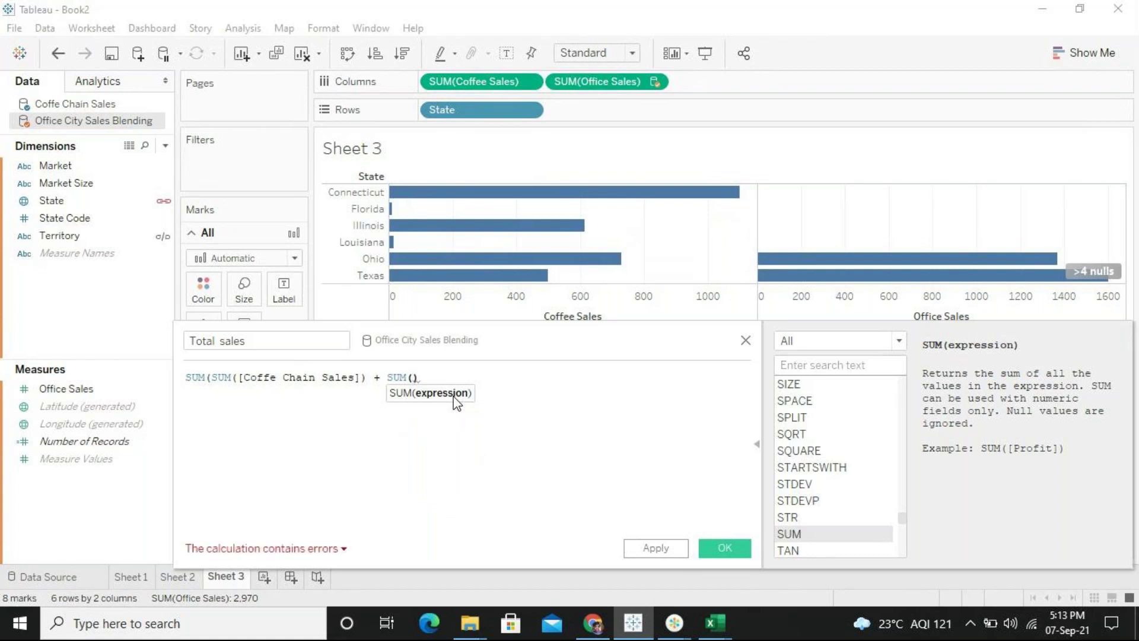
{"action": "type", "text": "off"}
{"action": "key", "text": "Return"}
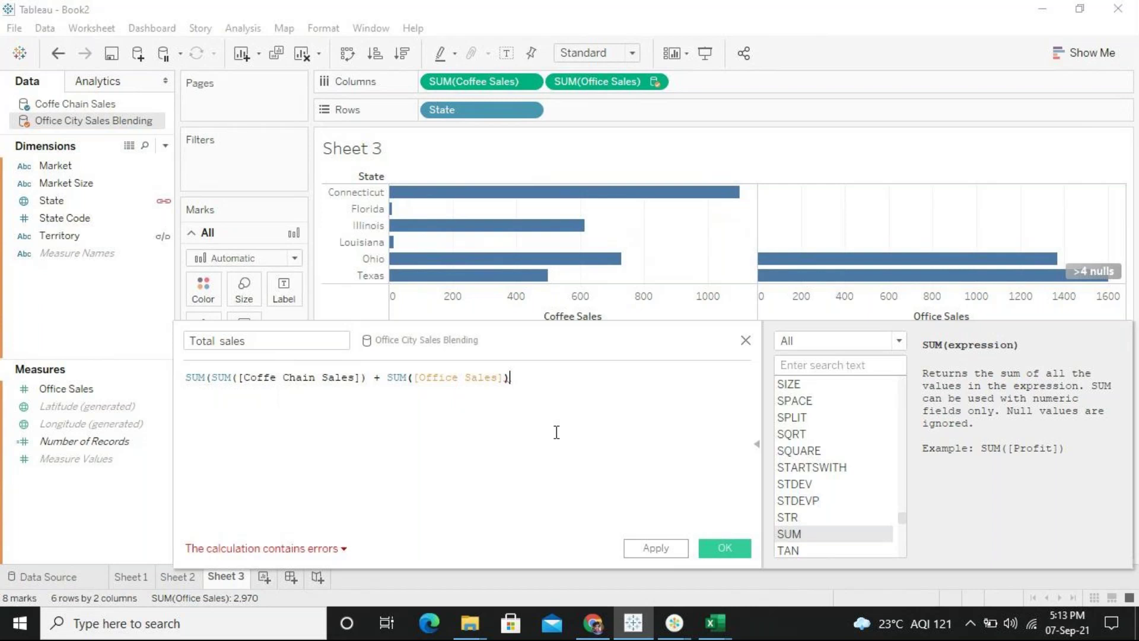
{"action": "left_click_drag", "start_coordinate": [212, 378], "coordinate": [186, 379]}
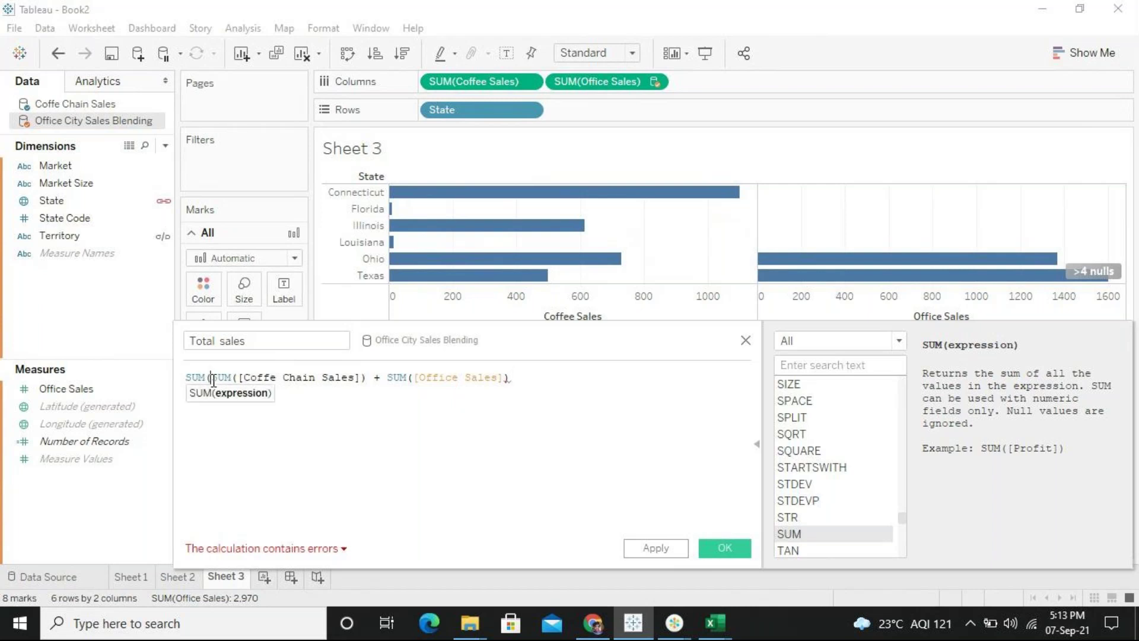
{"action": "key", "text": "BackSpace"}
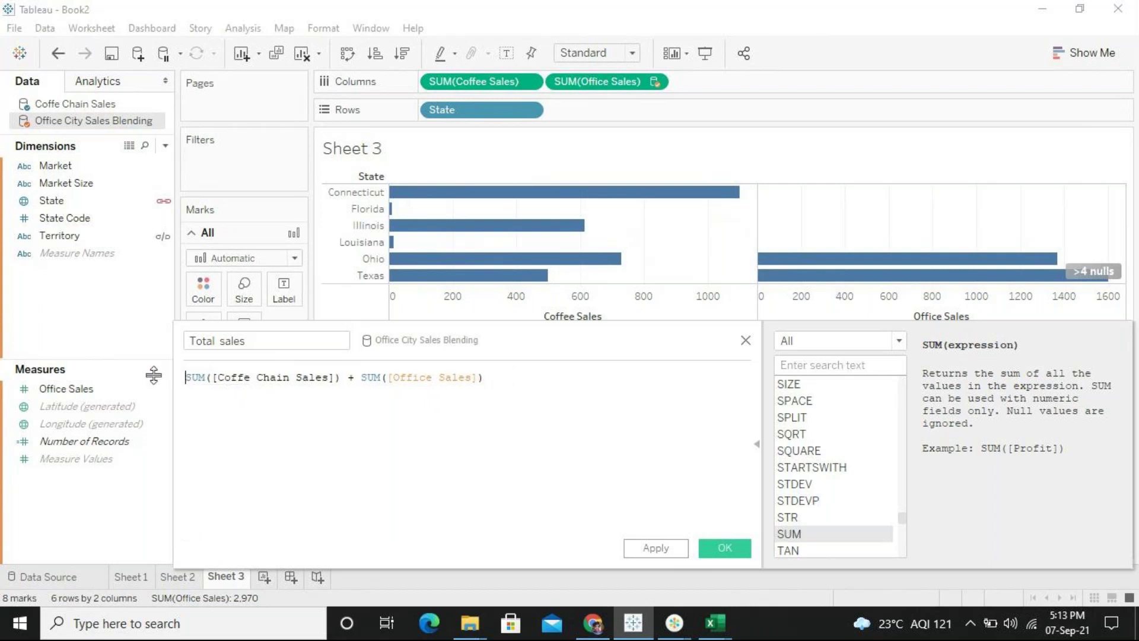
Replace the [Coffe Chain Sales] reference with the Coffee Sales field from Coffe Chain Sales and delete the duplicate outer SUM
{"action": "left_click", "coordinate": [512, 397]}
{"action": "left_click", "coordinate": [298, 379]}
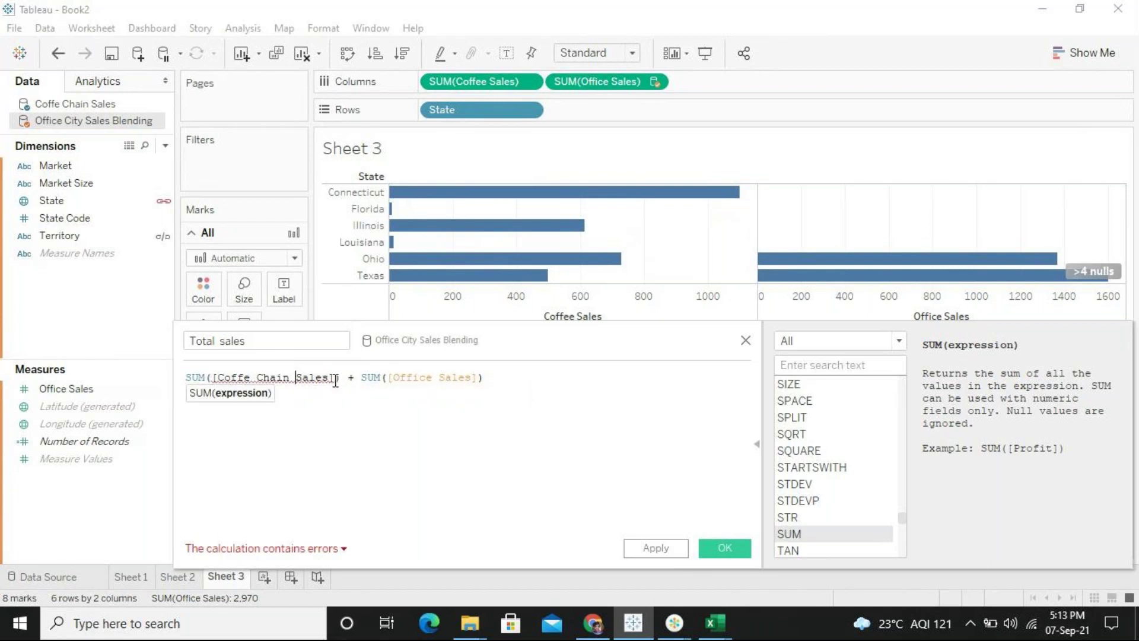
{"action": "left_click_drag", "start_coordinate": [337, 378], "coordinate": [301, 392]}
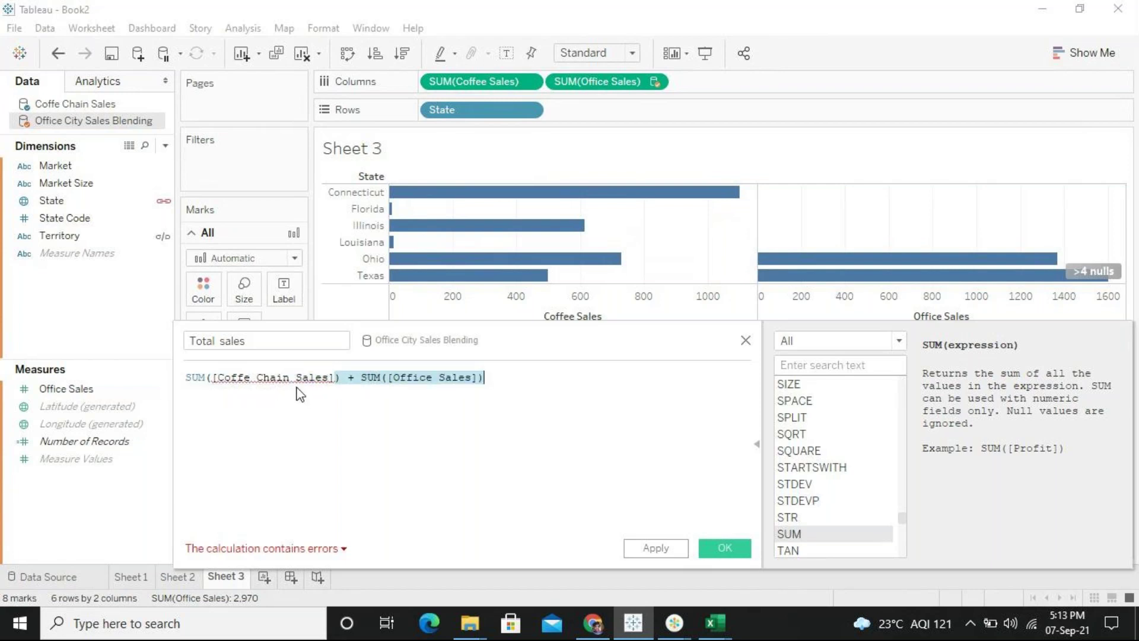
{"action": "left_click", "coordinate": [289, 377]}
{"action": "key", "text": "BackSpace"}
{"action": "key", "text": "BackSpace"}
{"action": "key", "text": "BackSpace"}
{"action": "key", "text": "BackSpace"}
{"action": "key", "text": "BackSpace"}
{"action": "key", "text": "BackSpace"}
{"action": "key", "text": "BackSpace"}
{"action": "key", "text": "BackSpace"}
{"action": "key", "text": "BackSpace"}
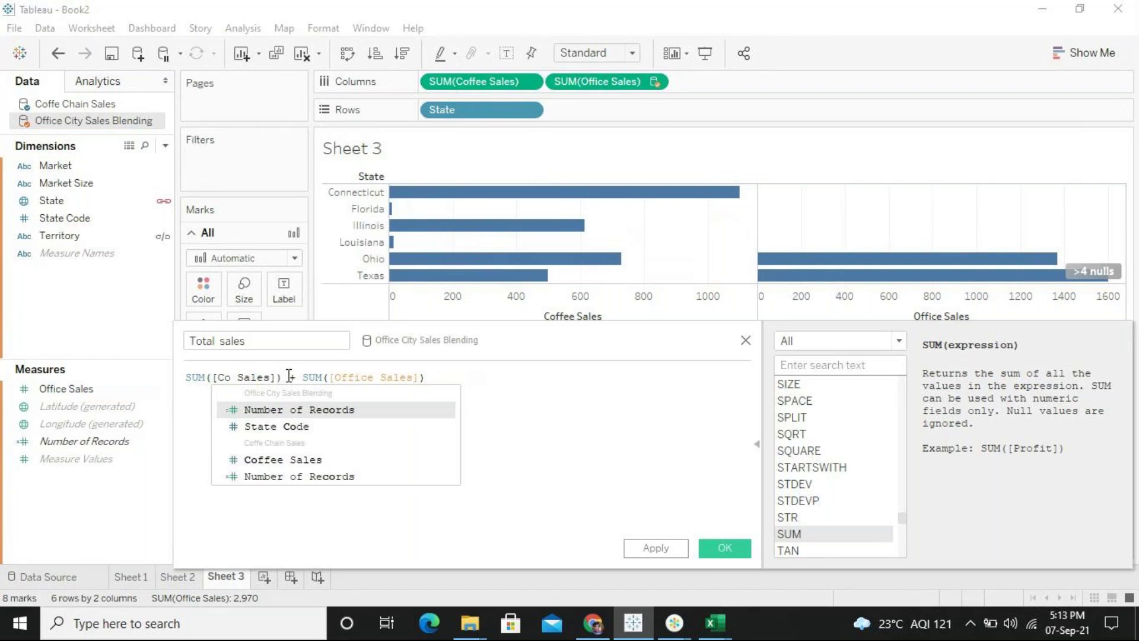
{"action": "key", "text": "Down"}
{"action": "key", "text": "Down"}
{"action": "key", "text": "Down"}
{"action": "key", "text": "Up"}
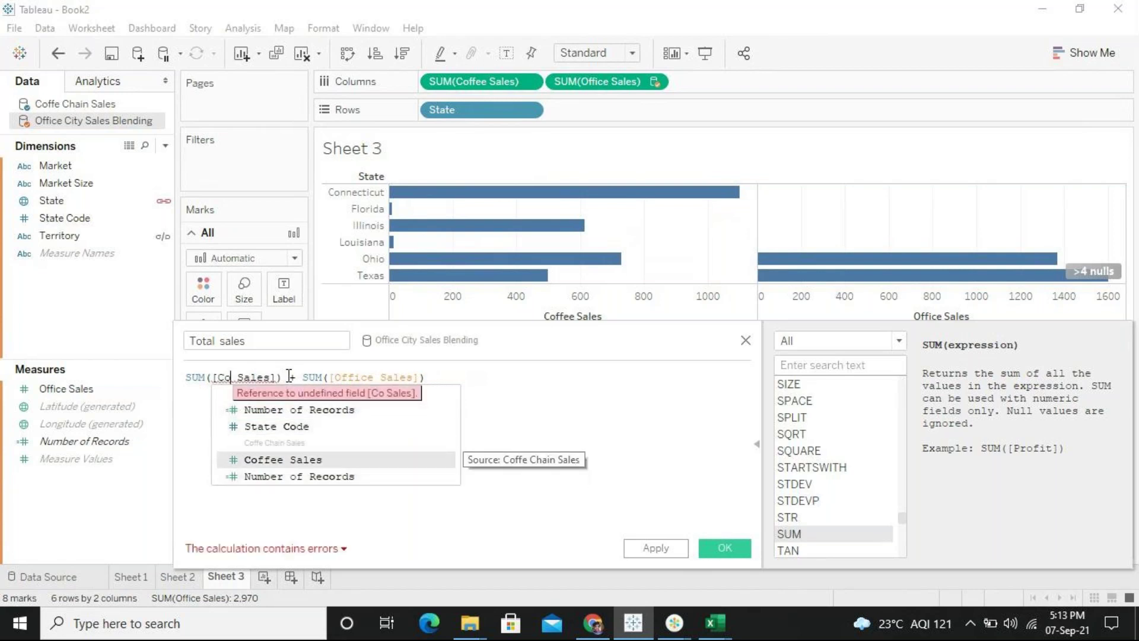
{"action": "key", "text": "Return"}
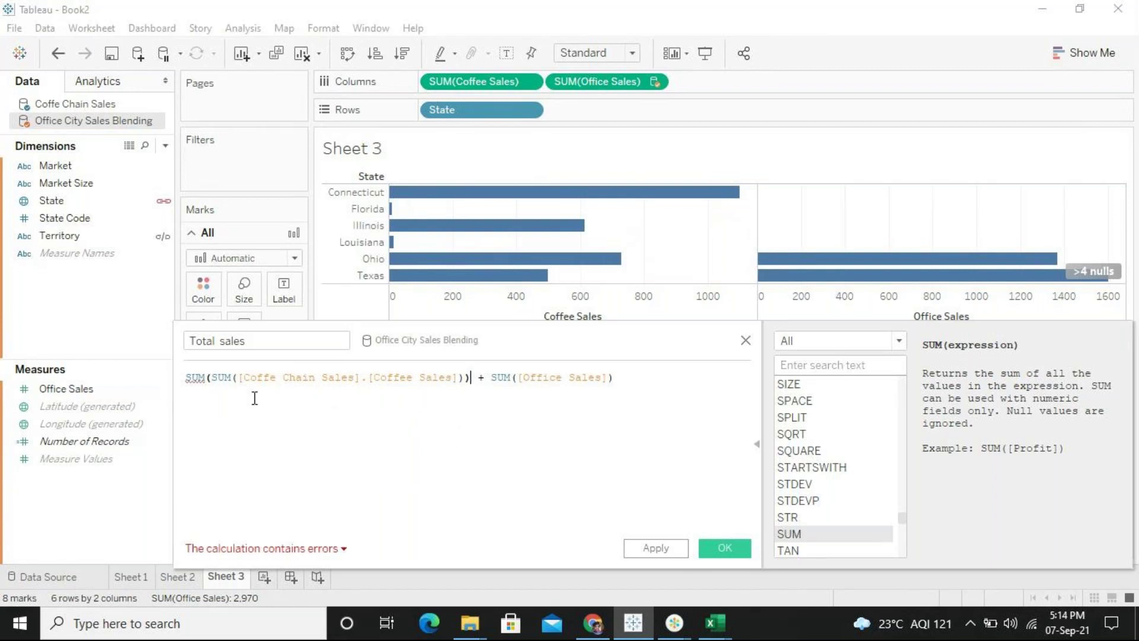
{"action": "left_click_drag", "start_coordinate": [207, 379], "coordinate": [107, 363]}
{"action": "key", "text": "BackSpace"}
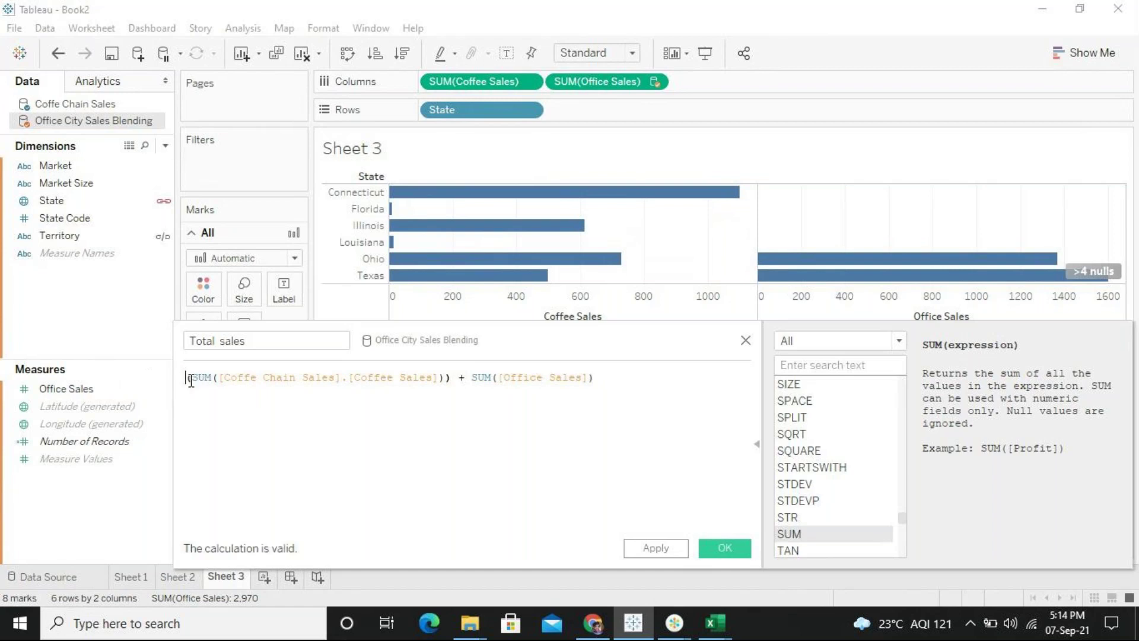
Strip the redundant outer parentheses around SUM([Coffe Chain Sales].[Coffee Sales]) in the Total sales formula and save the calculated field
{"action": "key", "text": "Delete"}
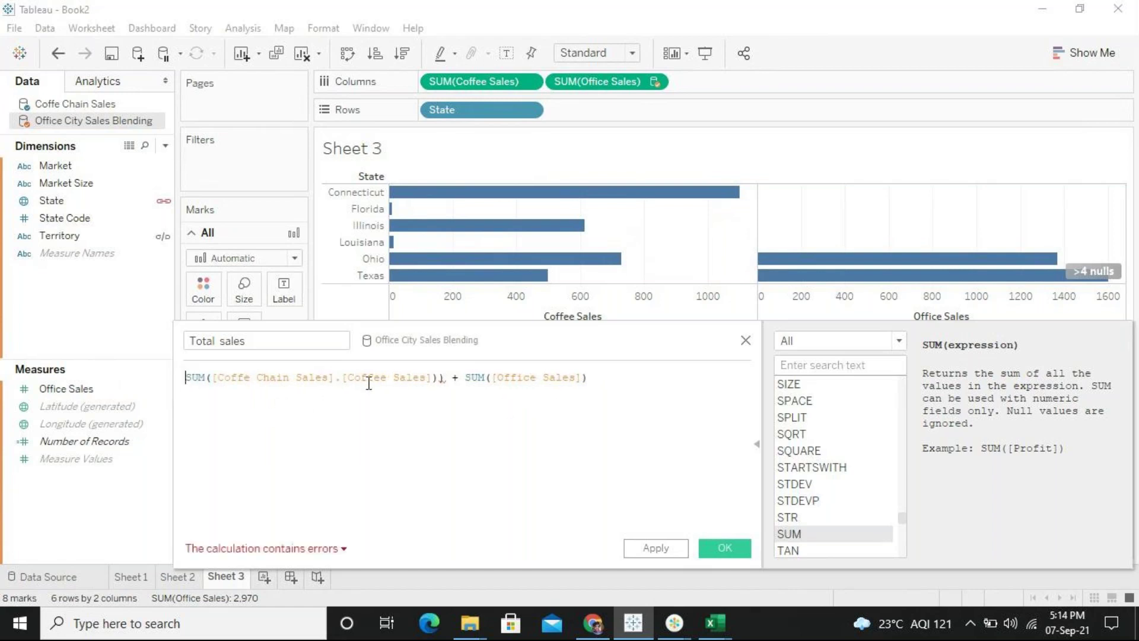
{"action": "left_click", "coordinate": [442, 378]}
{"action": "key", "text": "BackSpace"}
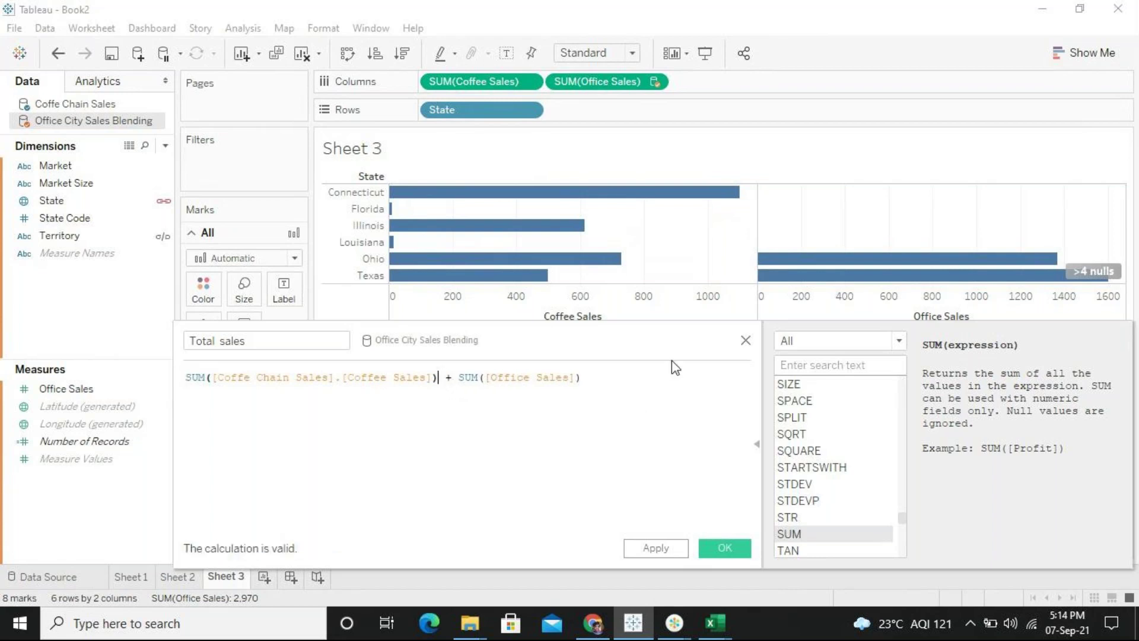
{"action": "left_click", "coordinate": [634, 375]}
{"action": "left_click", "coordinate": [663, 548]}
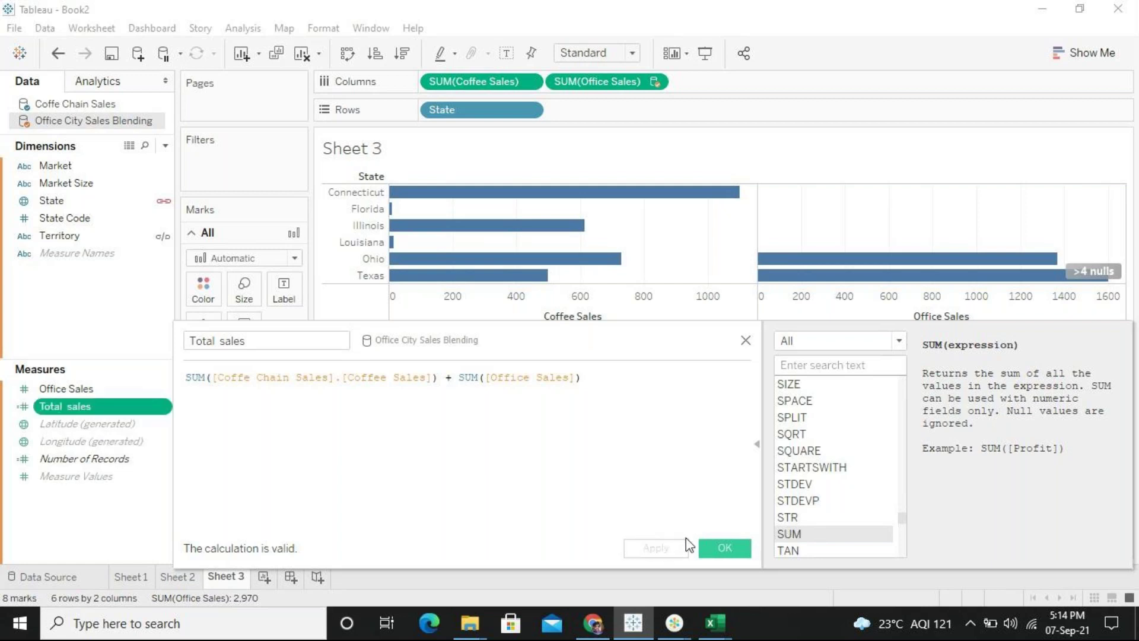
{"action": "left_click", "coordinate": [725, 547]}
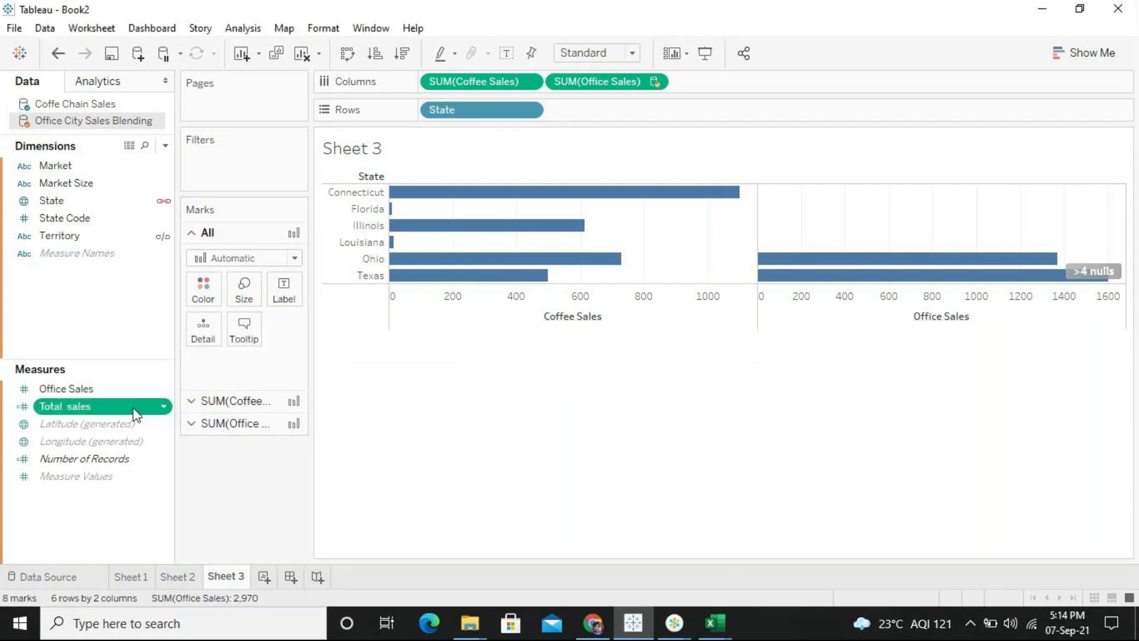
Add the Total sales field to the sheet's columns and inspect the state bars in the Office Sales and Total sales charts
{"action": "double_click", "coordinate": [100, 408]}
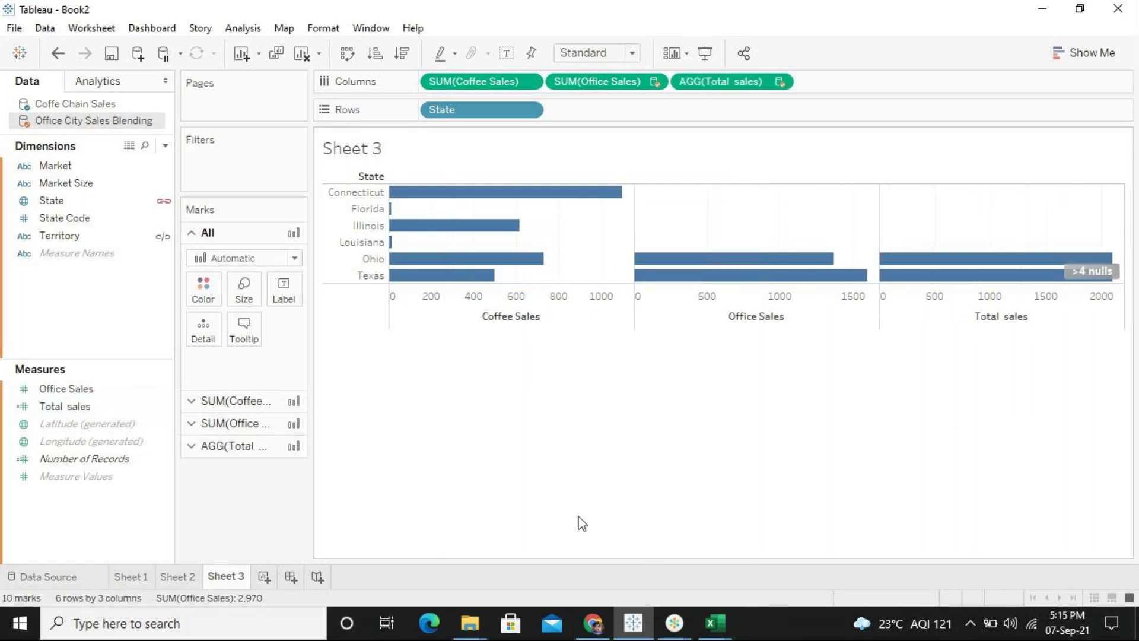
{"action": "mouse_move", "coordinate": [641, 272]}
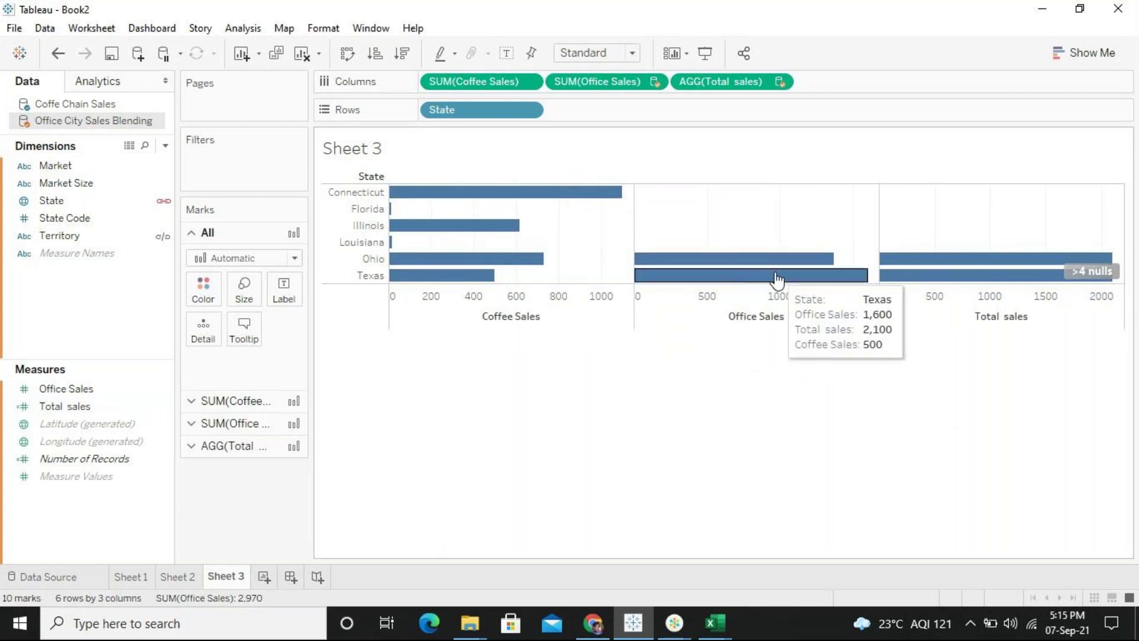
{"action": "mouse_move", "coordinate": [896, 270]}
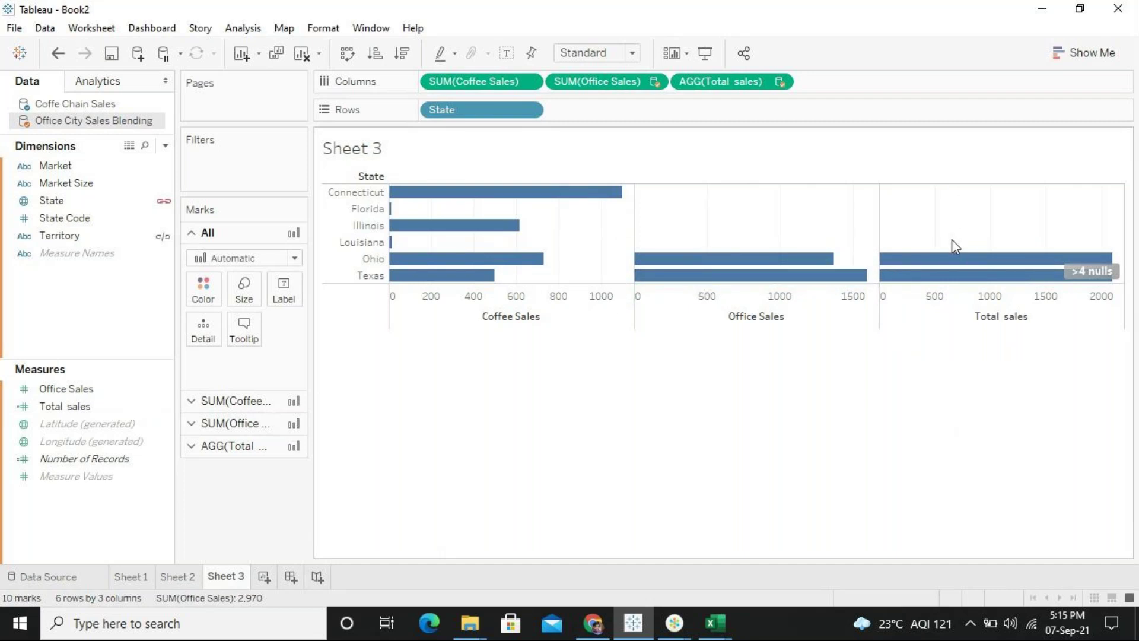
{"action": "mouse_move", "coordinate": [1061, 277]}
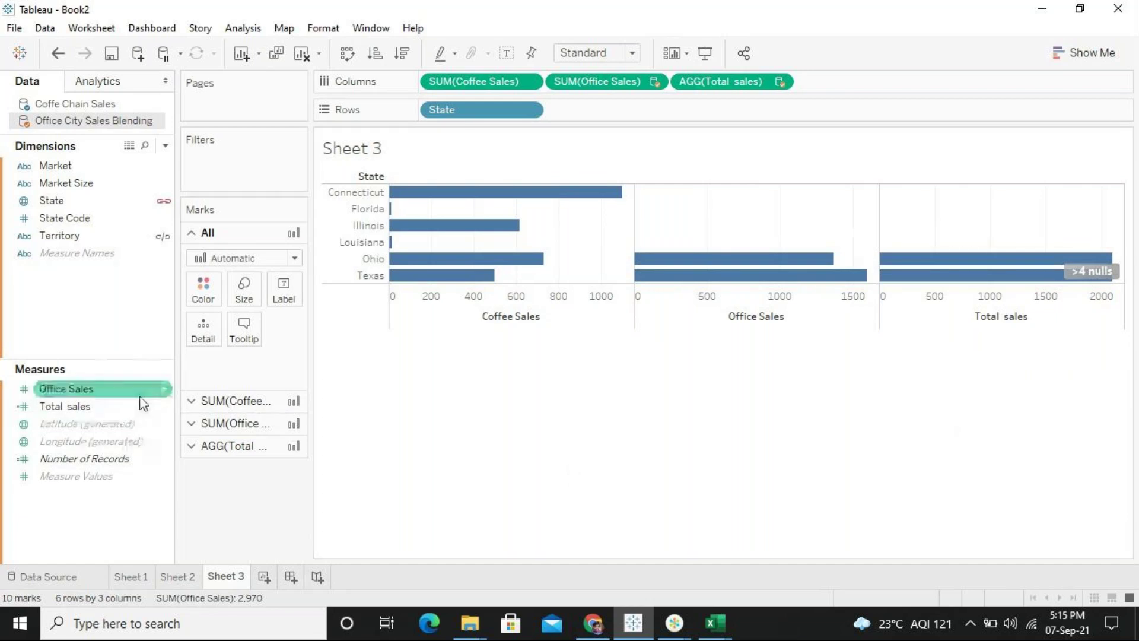
Reopen the Total sales calculation for editing and replace the SUM around Coffee Sales with ZN
{"action": "right_click", "coordinate": [125, 409]}
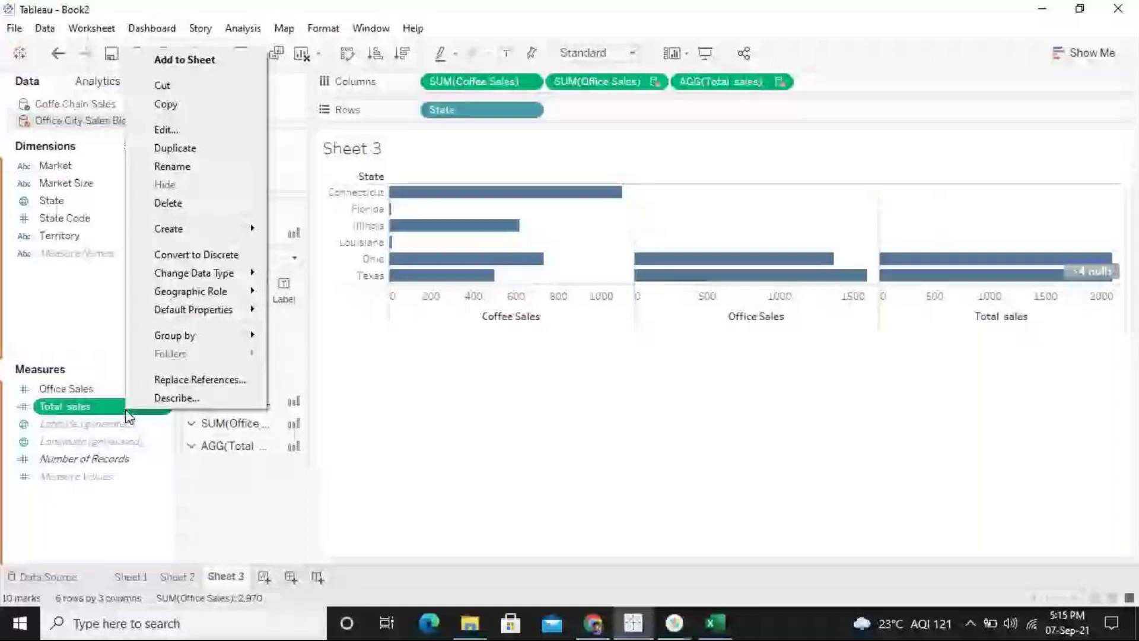
{"action": "left_click", "coordinate": [167, 129]}
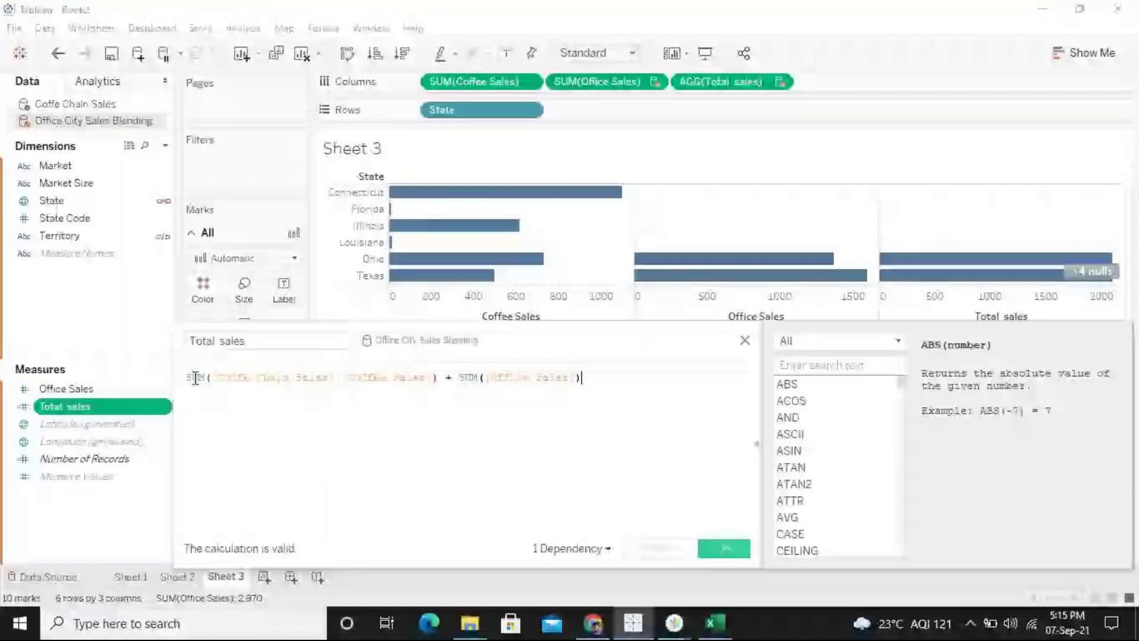
{"action": "double_click", "coordinate": [196, 377]}
{"action": "type", "text": "ZN"}
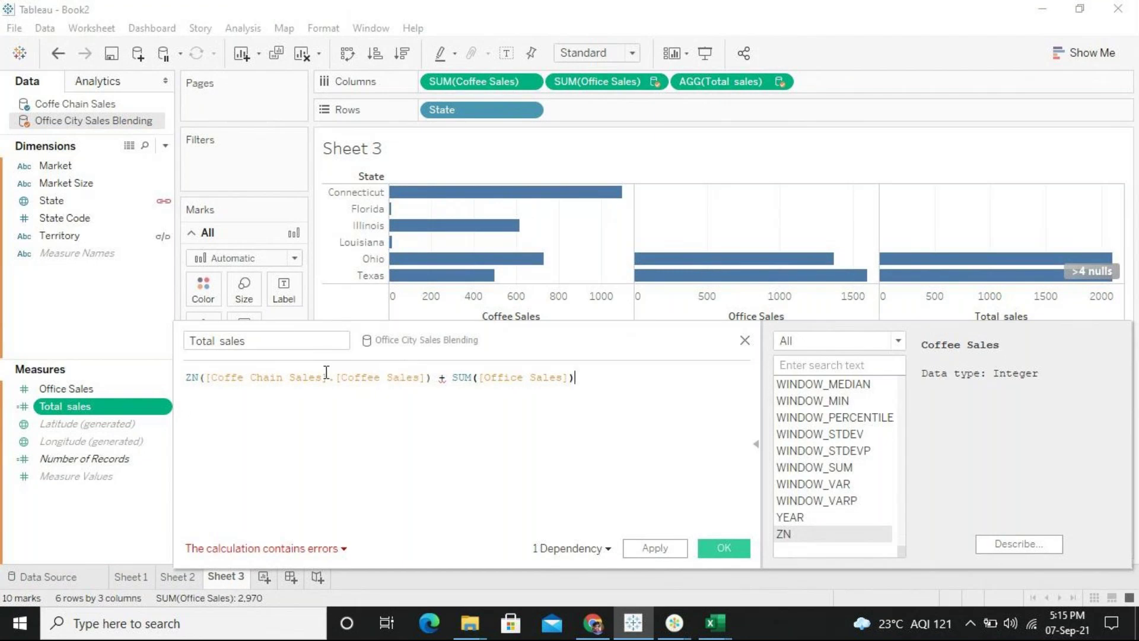
{"action": "left_click", "coordinate": [208, 379]}
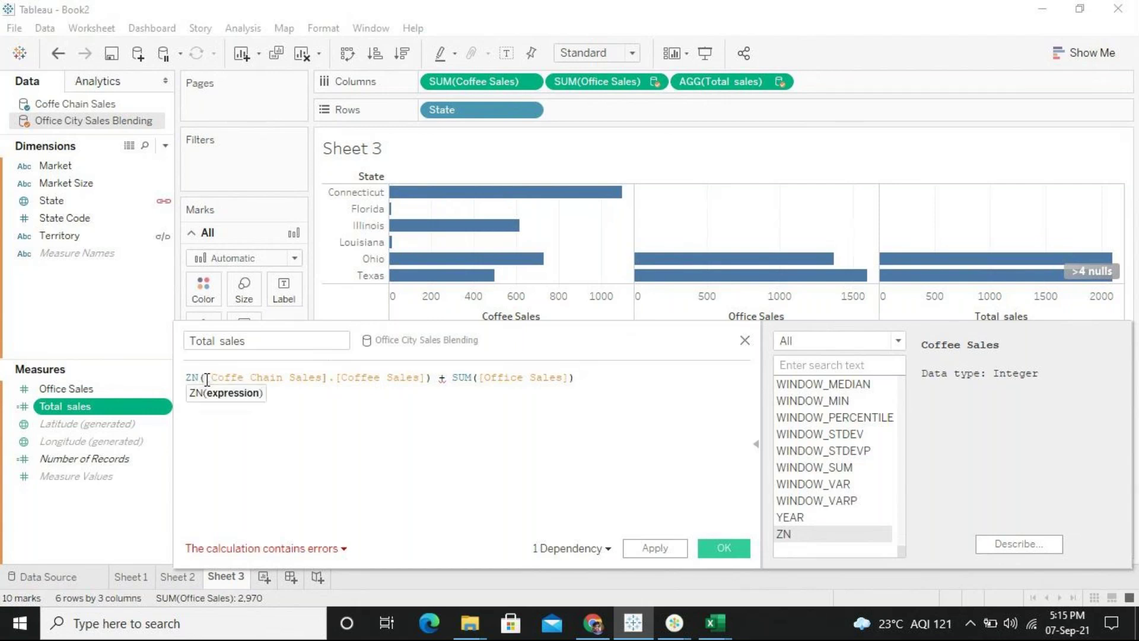
{"action": "type", "text": "S"}
{"action": "key", "text": "BackSpace"}
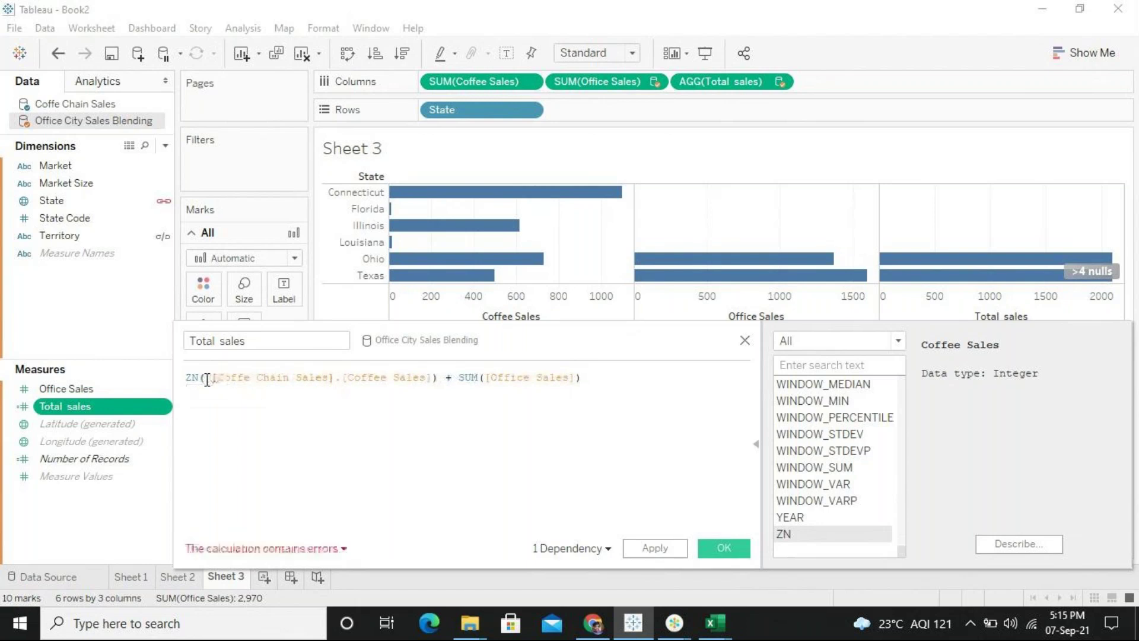
{"action": "left_click", "coordinate": [606, 386]}
{"action": "type", "text": ")"}
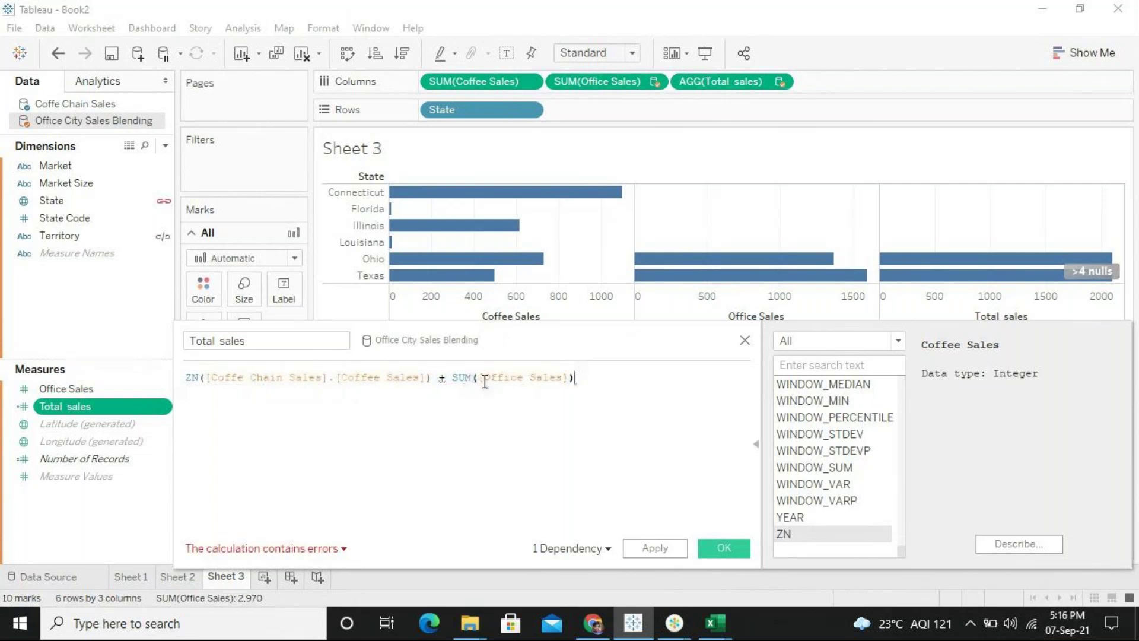
Nest a SUM inside ZN around Coffee Sales so the formula begins with ZN(SUM([Coffe Chain Sales].[Coffee Sales]))
{"action": "left_click", "coordinate": [208, 377]}
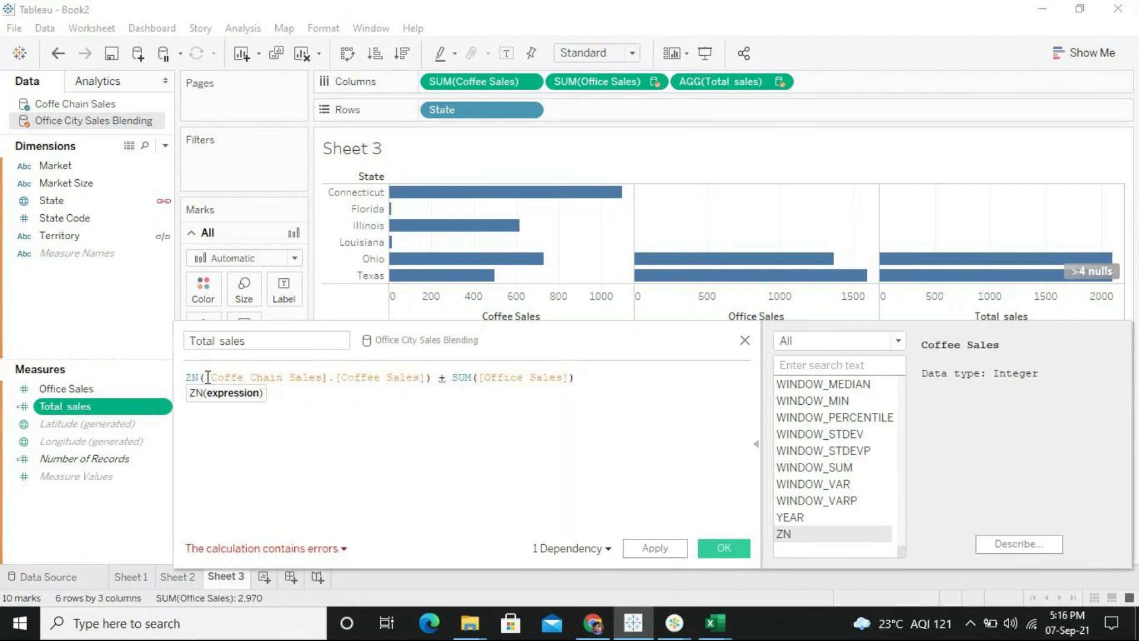
{"action": "type", "text": "SUM("}
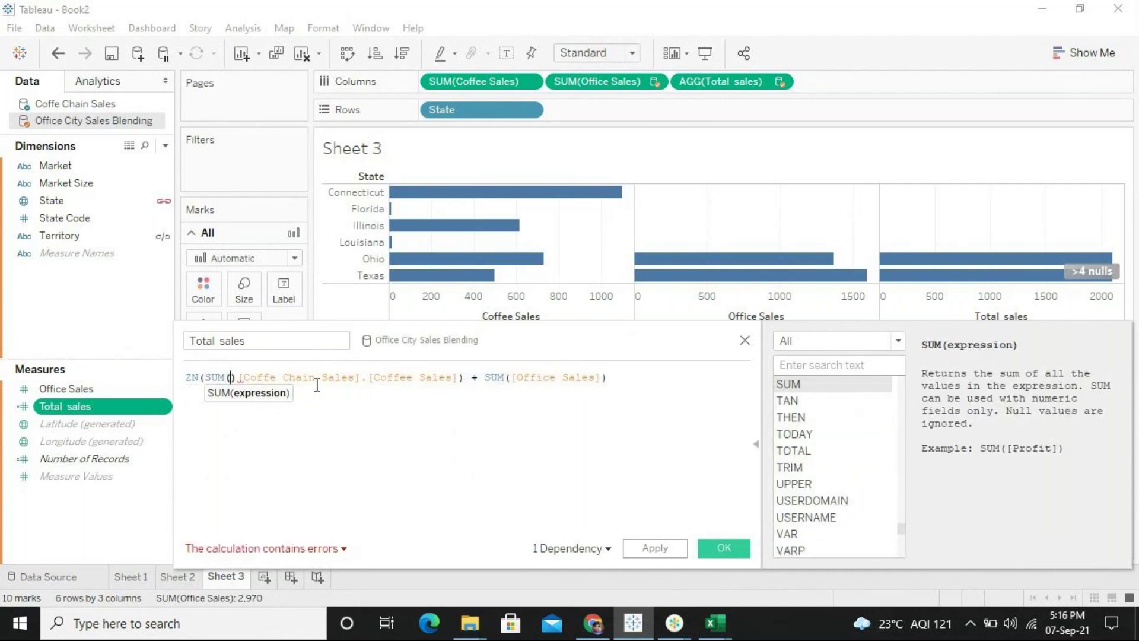
{"action": "left_click", "coordinate": [238, 377]}
{"action": "key", "text": "BackSpace"}
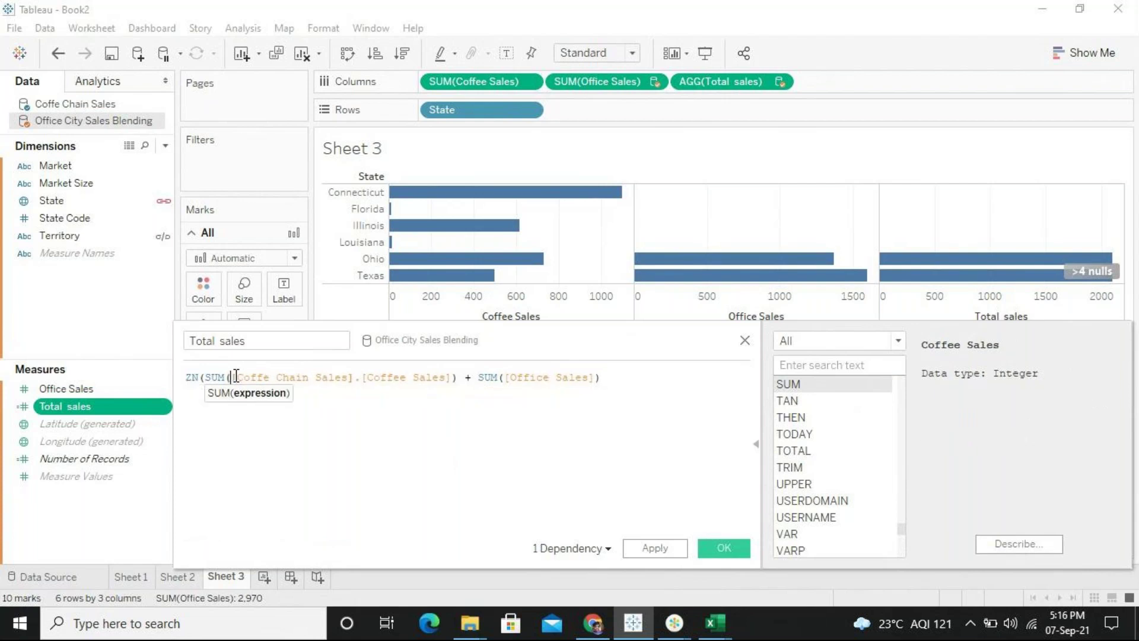
{"action": "key", "text": "End"}
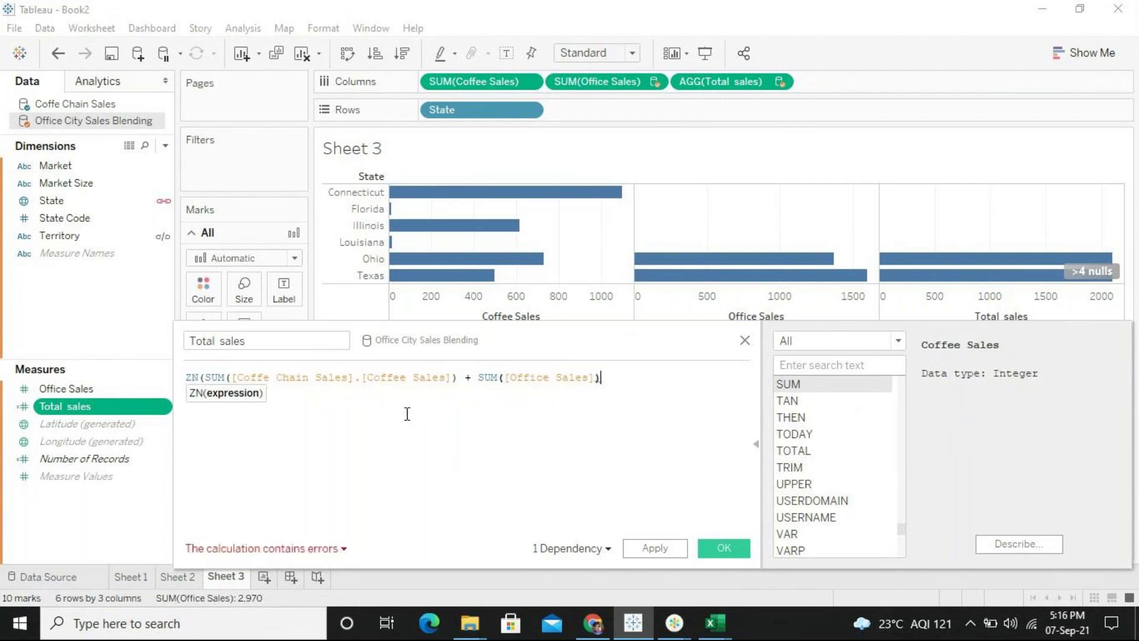
{"action": "left_click", "coordinate": [460, 378]}
{"action": "type", "text": ")"}
{"action": "key", "text": "End"}
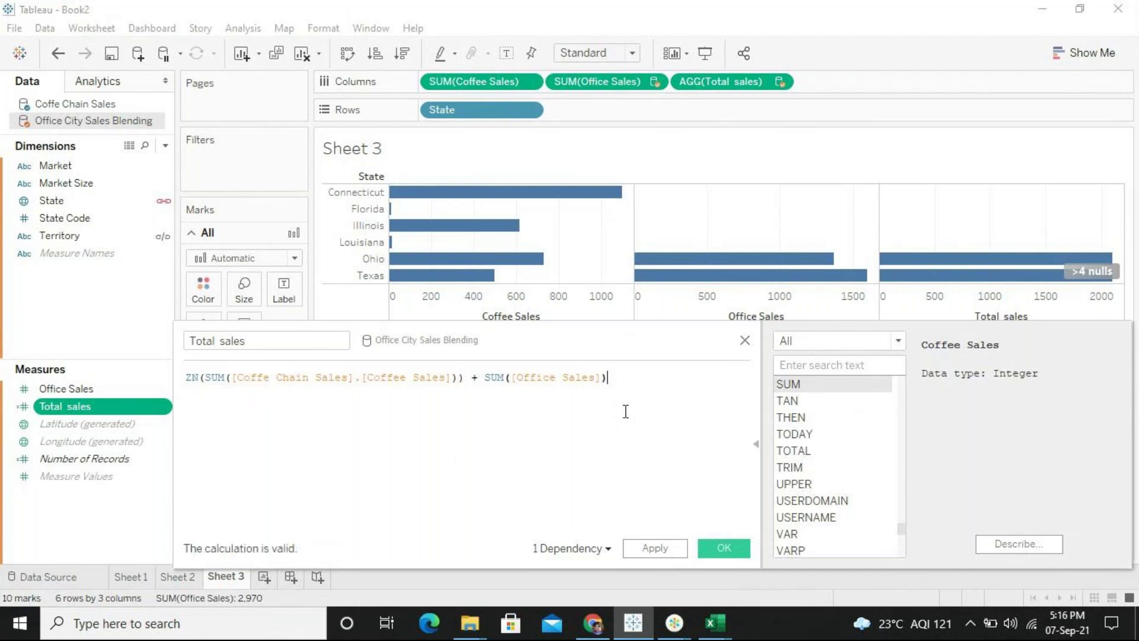
Move ZN's closing parenthesis to the end of the formula so it wraps both sums, and save the Total sales calculation
{"action": "left_click", "coordinate": [460, 378]}
{"action": "key", "text": "BackSpace"}
{"action": "left_click", "coordinate": [633, 387]}
{"action": "type", "text": ")"}
{"action": "left_click", "coordinate": [653, 548]}
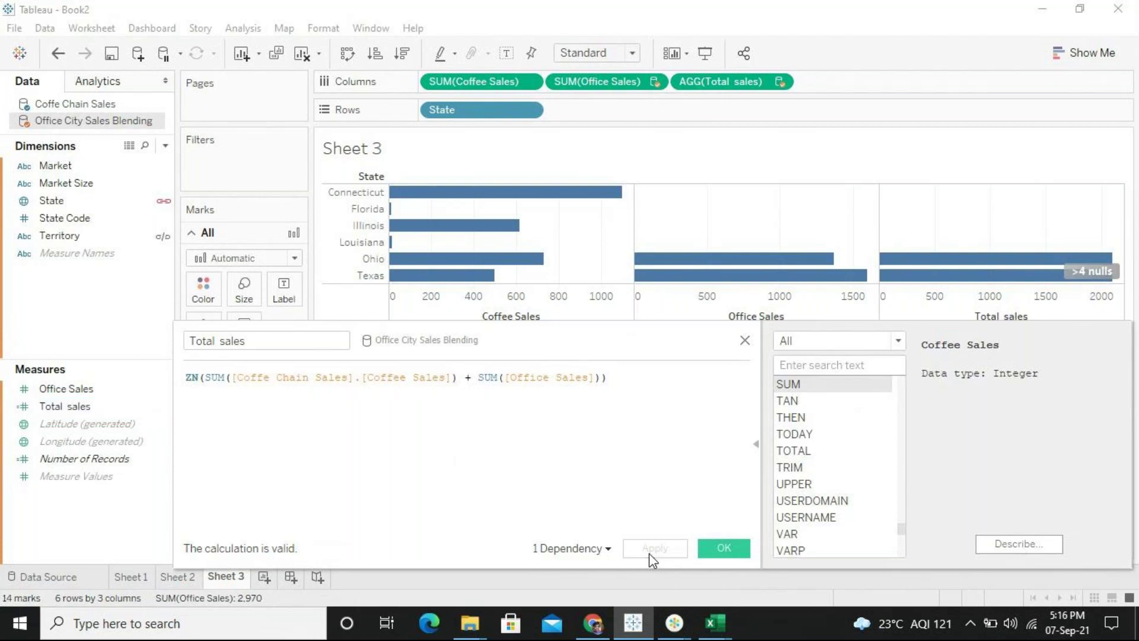
{"action": "left_click", "coordinate": [723, 546]}
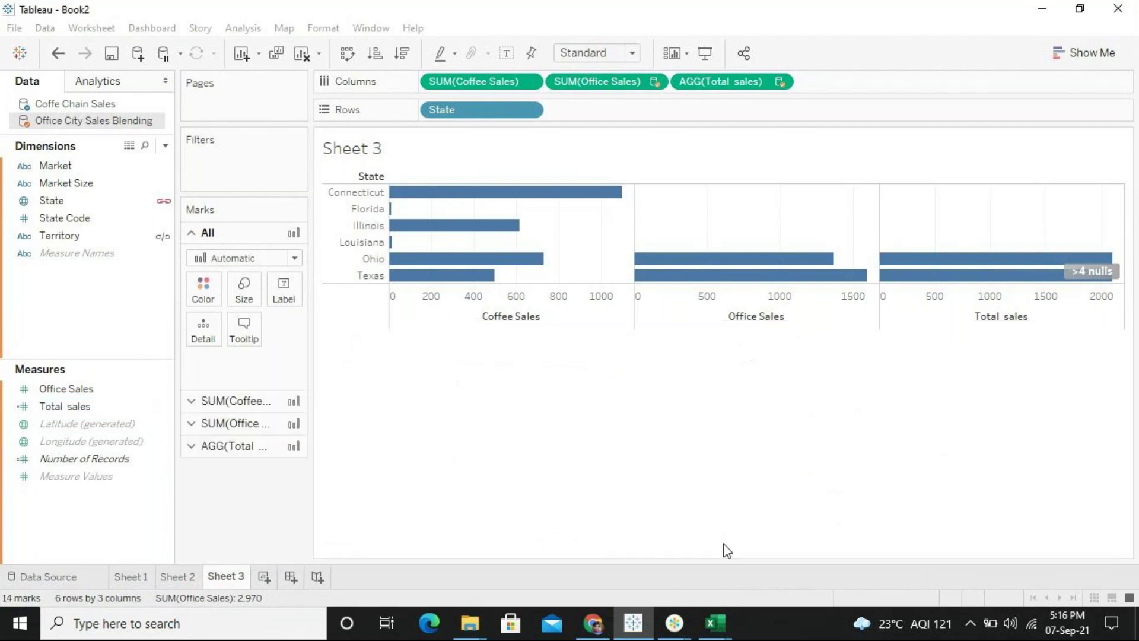
Add a duplicate Total sales to Columns, check the suggested chart types, and remove both Total sales fields from Columns
{"action": "left_click", "coordinate": [63, 408]}
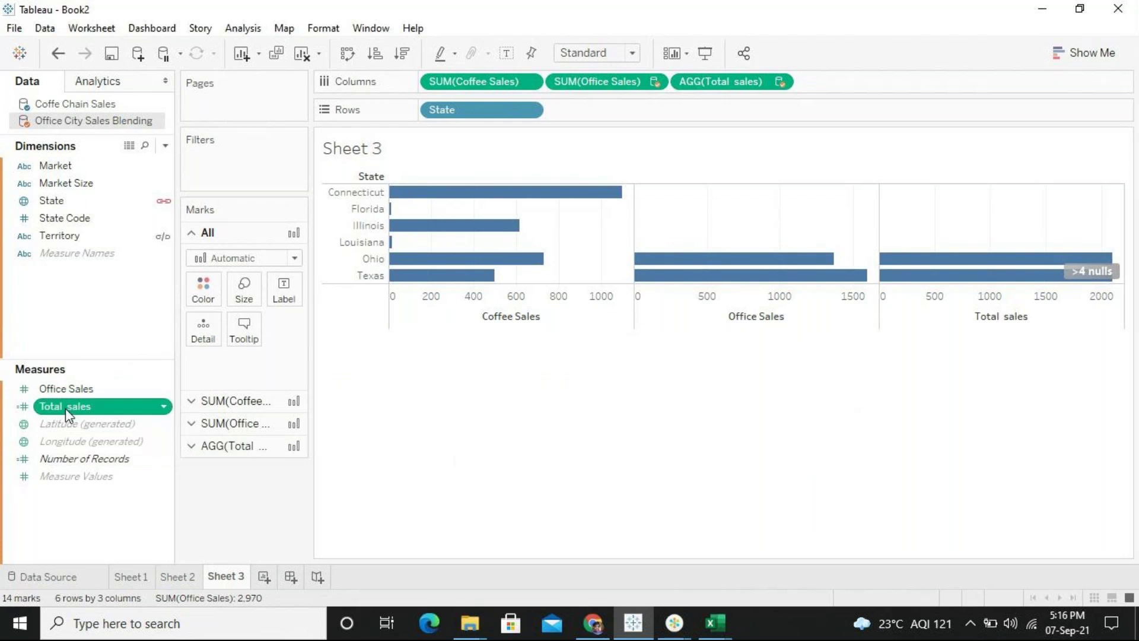
{"action": "double_click", "coordinate": [65, 408]}
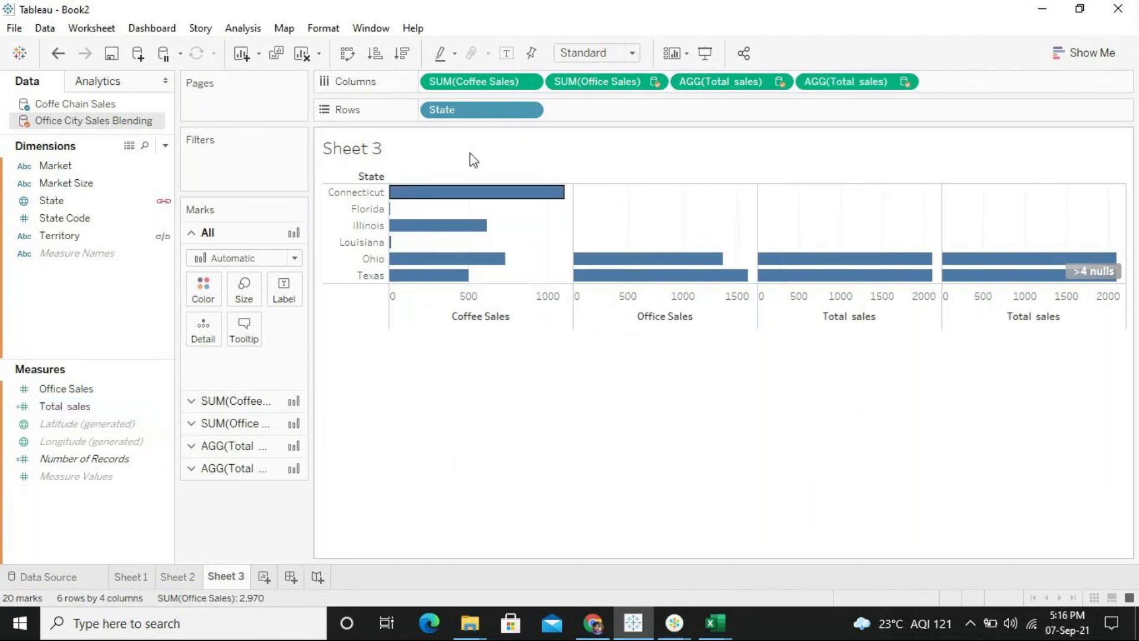
{"action": "left_click", "coordinate": [1097, 52]}
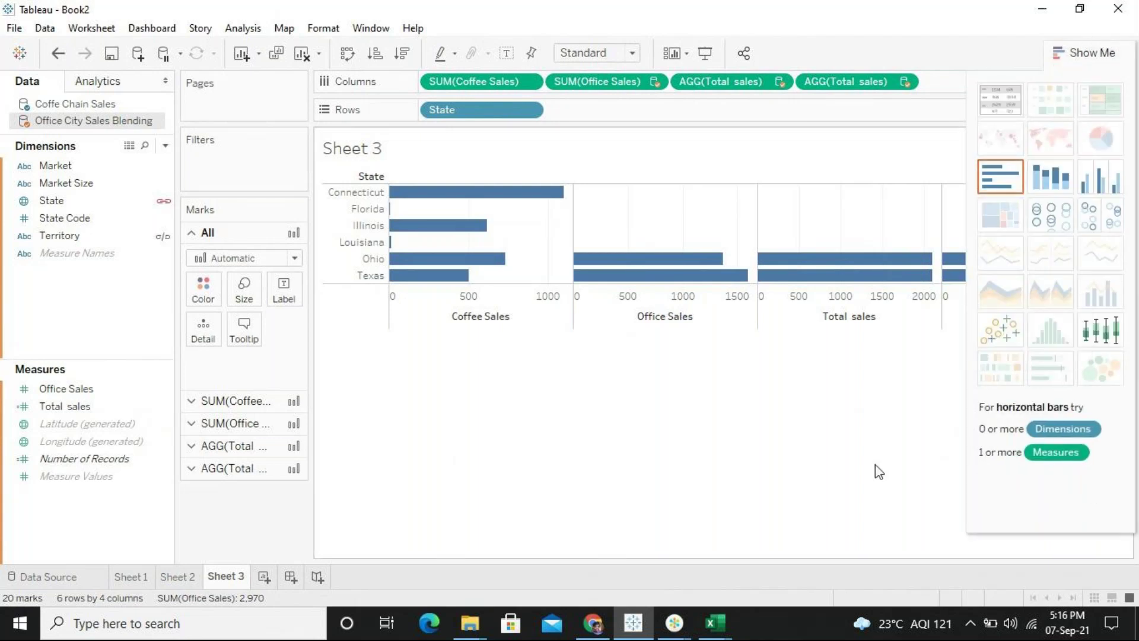
{"action": "left_click", "coordinate": [1107, 53]}
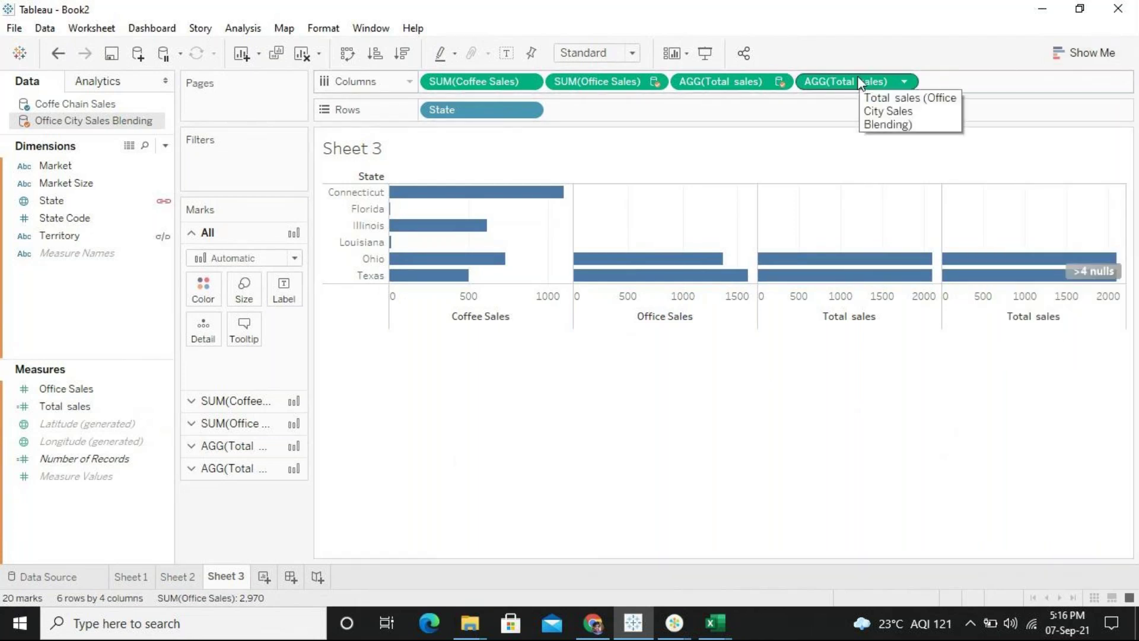
{"action": "left_click_drag", "start_coordinate": [861, 81], "coordinate": [234, 516]}
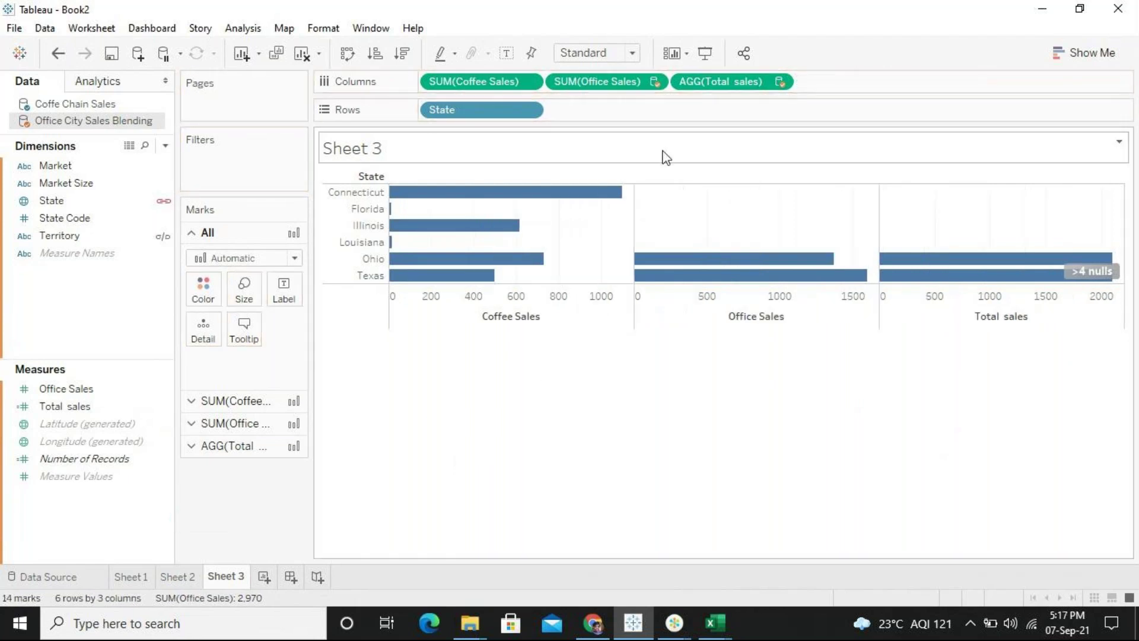
{"action": "left_click_drag", "start_coordinate": [732, 82], "coordinate": [262, 507]}
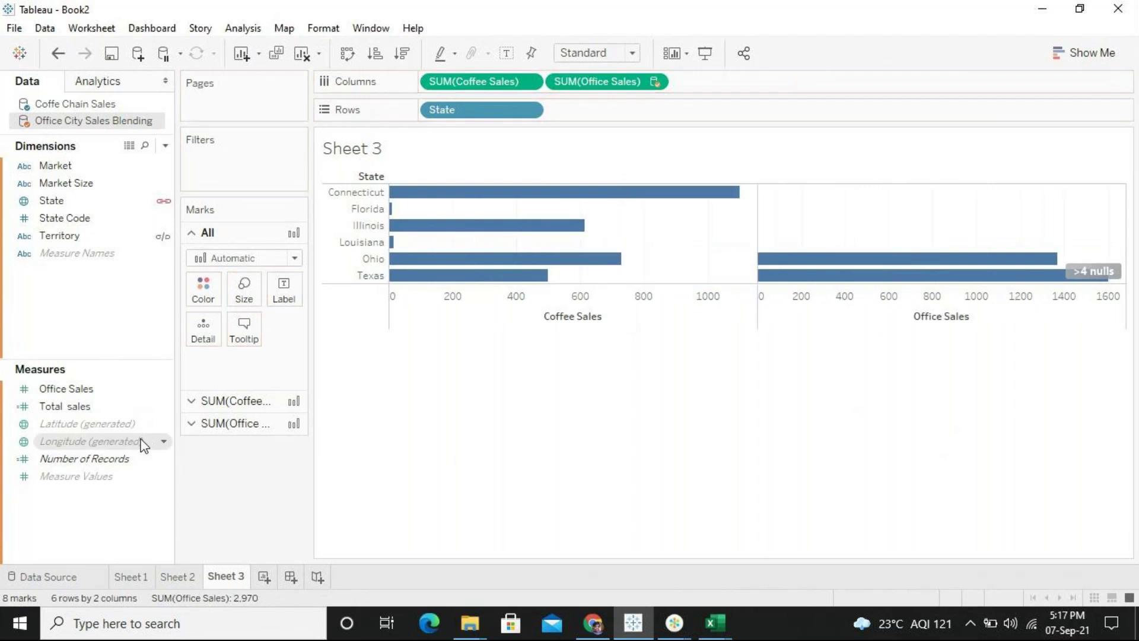
Place Total sales after Office Sales on Columns and show the view's null values at the default position
{"action": "left_click_drag", "start_coordinate": [92, 416], "coordinate": [722, 116]}
{"action": "left_click_drag", "start_coordinate": [633, 104], "coordinate": [767, 89]}
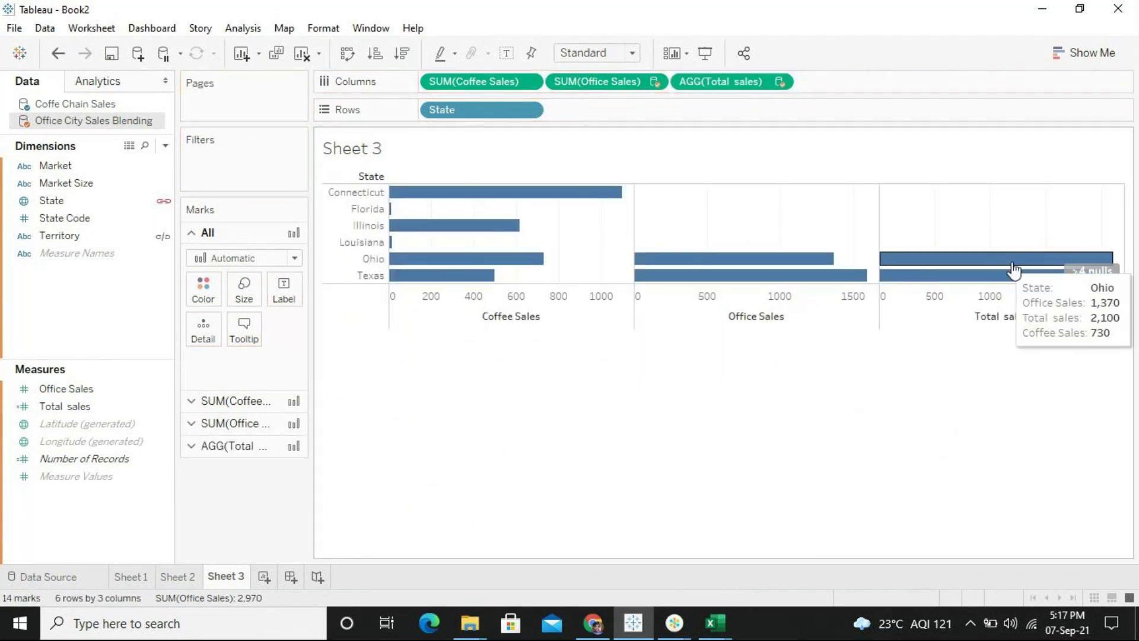
{"action": "left_click", "coordinate": [1097, 274]}
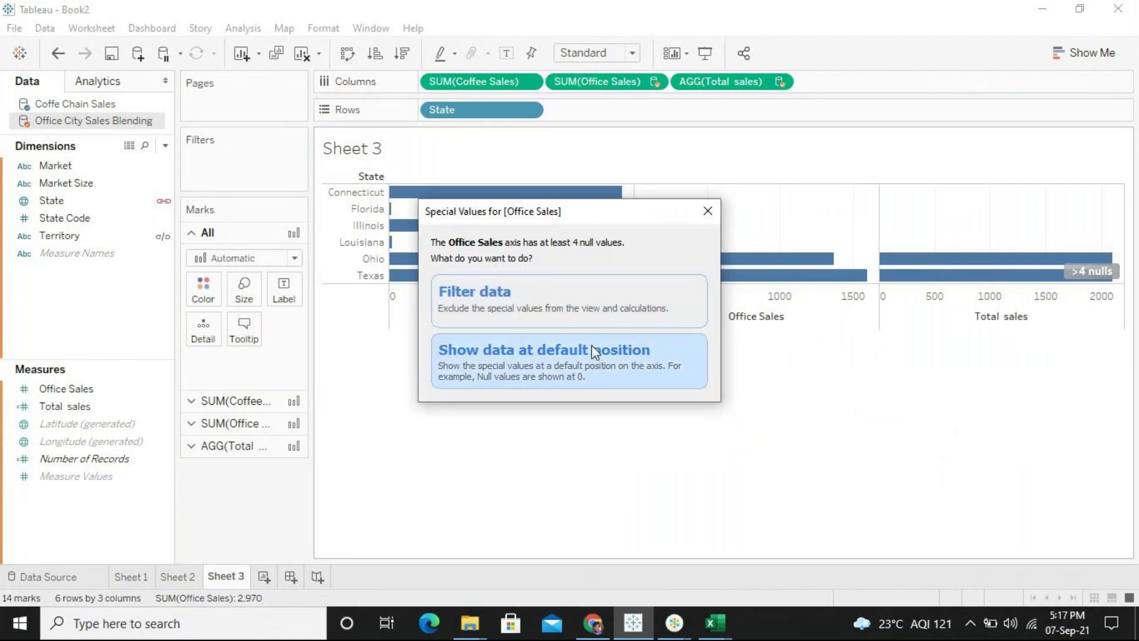
{"action": "left_click", "coordinate": [584, 359]}
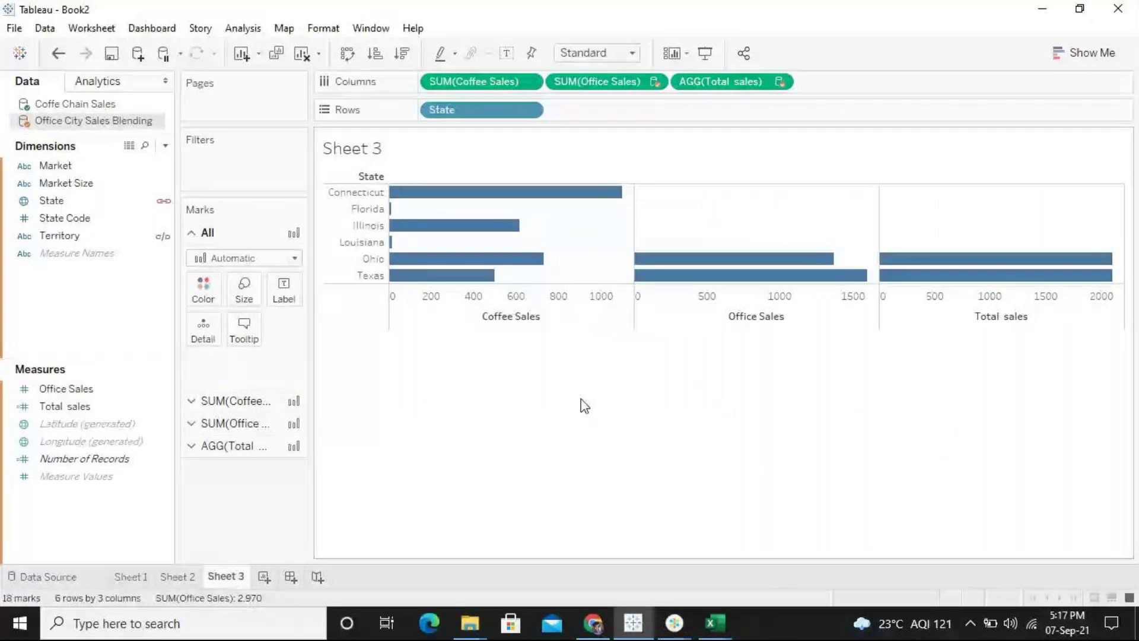
Delete the Total sales calculated field from Office City Sales Blending and switch to the Coffe Chain Sales data source
{"action": "left_click", "coordinate": [129, 105]}
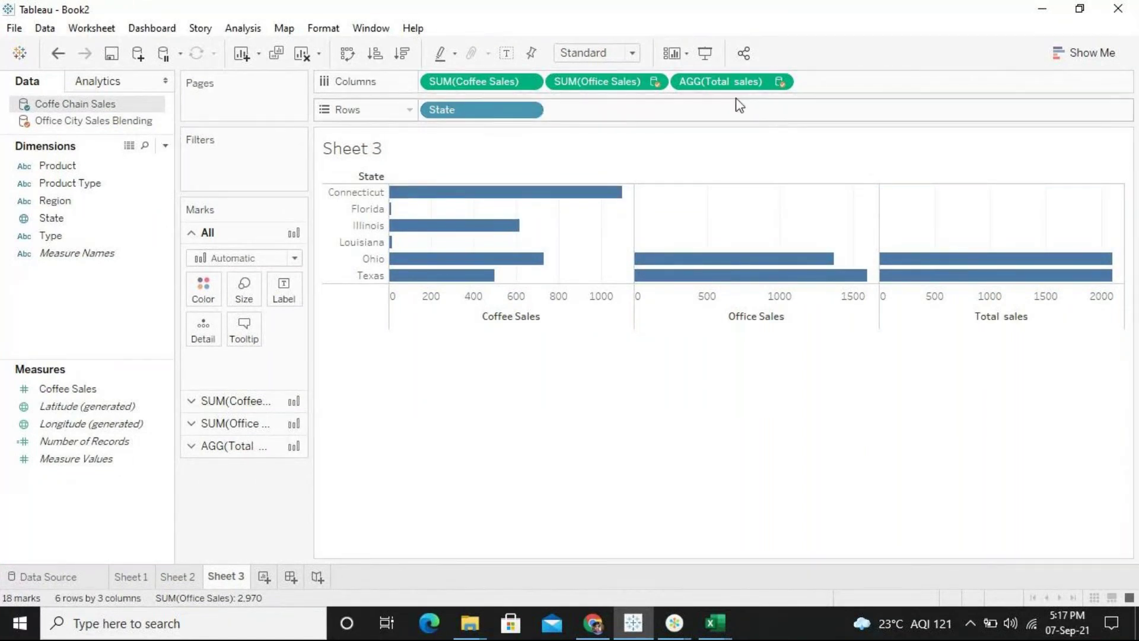
{"action": "left_click", "coordinate": [132, 124]}
{"action": "right_click", "coordinate": [85, 404]}
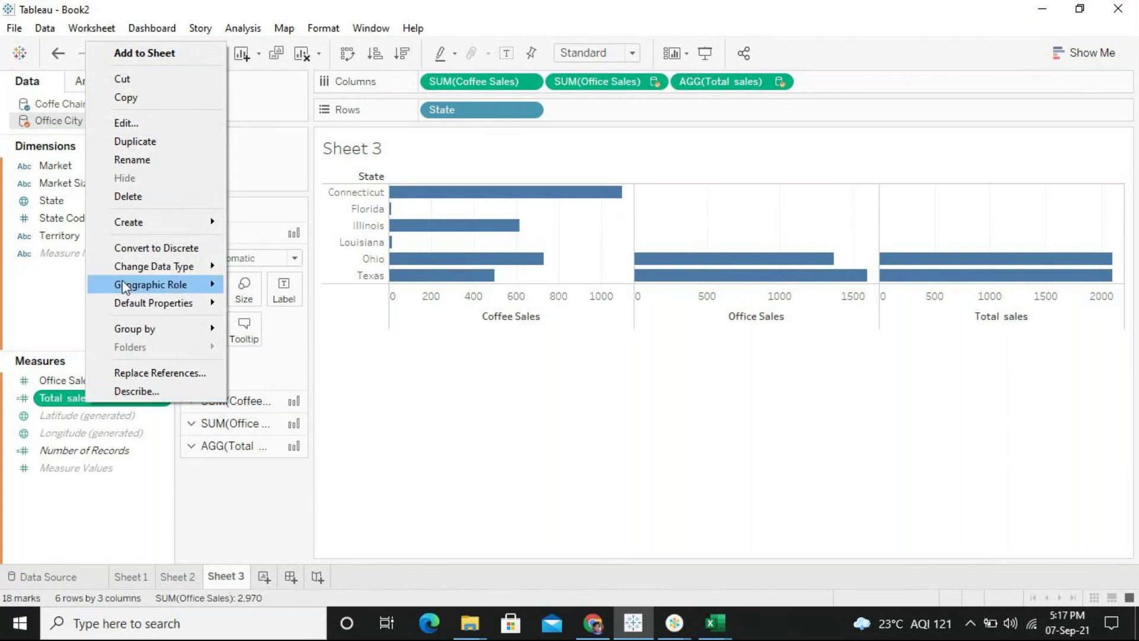
{"action": "left_click", "coordinate": [138, 195]}
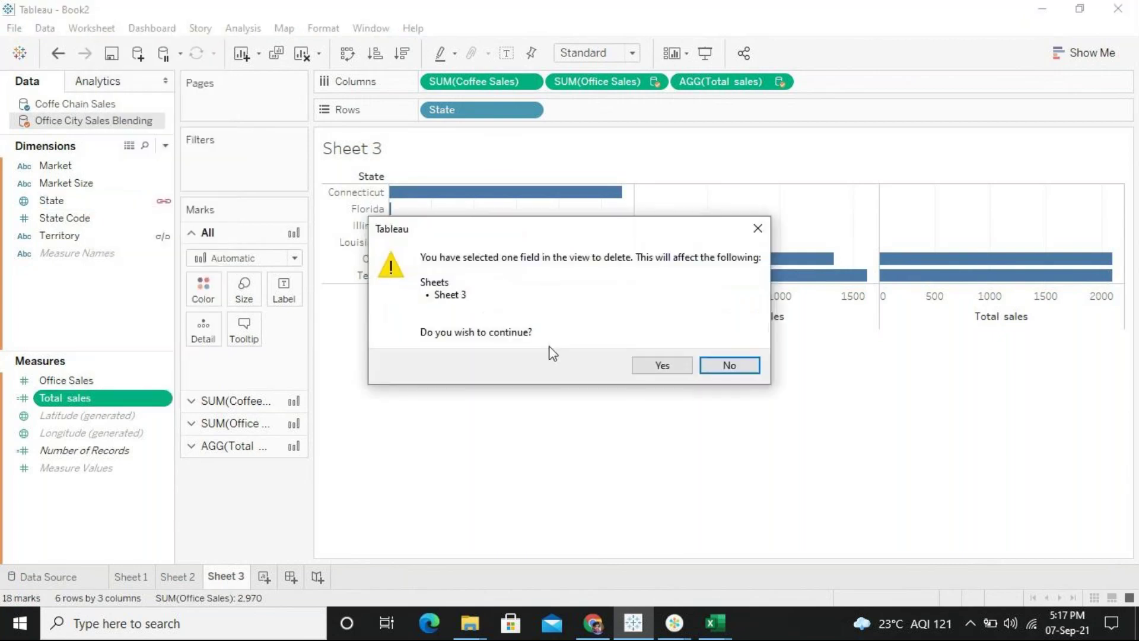
{"action": "left_click", "coordinate": [661, 366]}
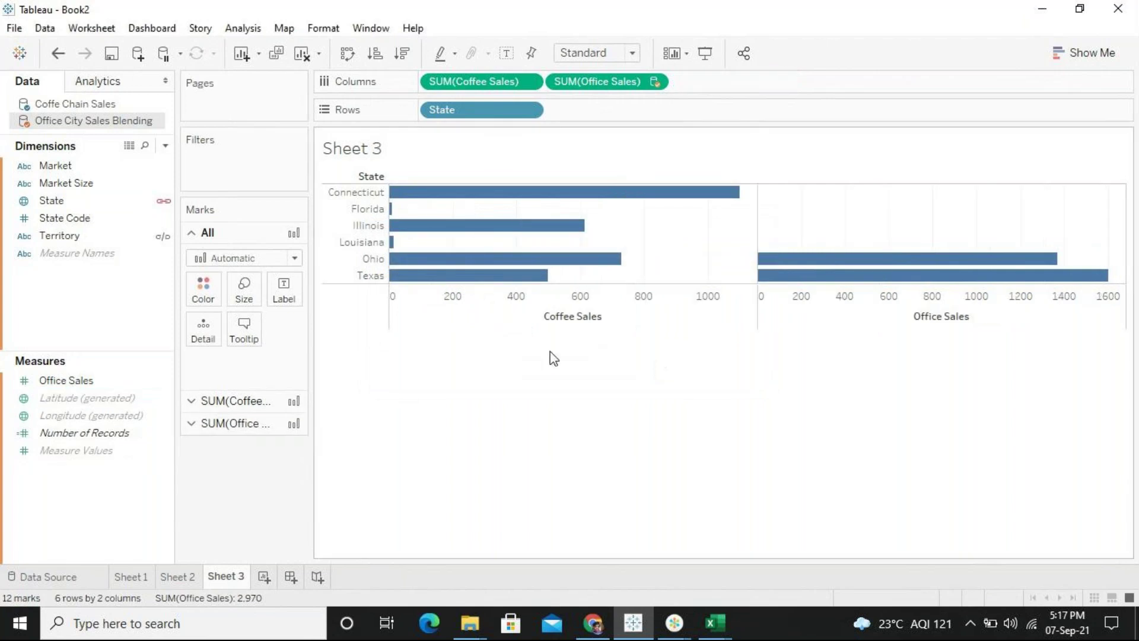
{"action": "left_click", "coordinate": [102, 107]}
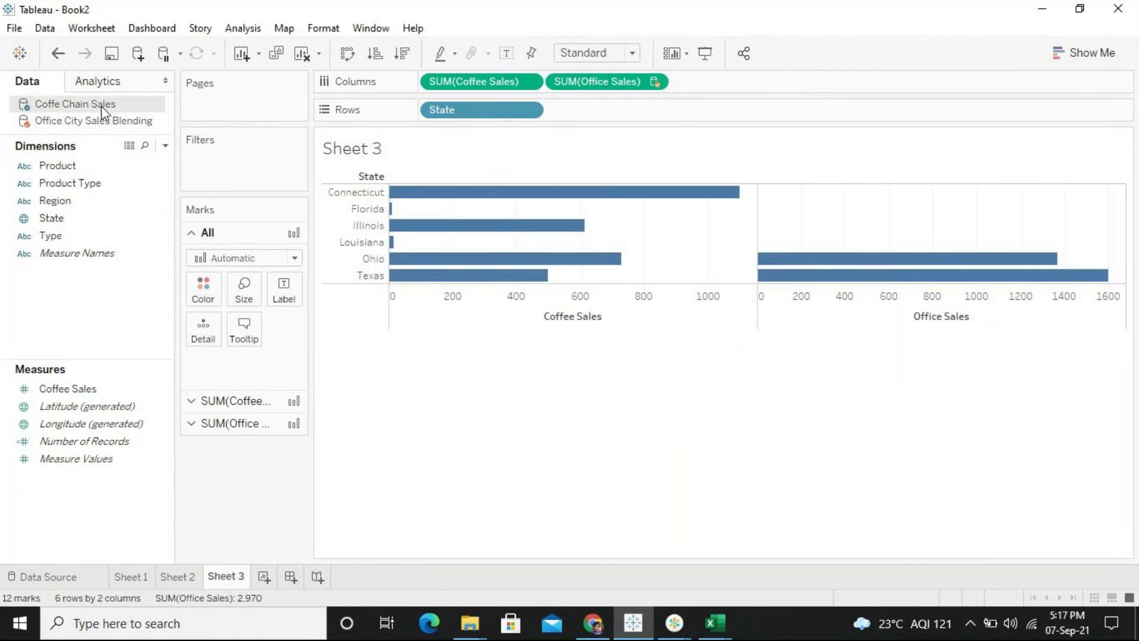
Start a new calculated field in the Coffe Chain Sales data source and name it Total Sales
{"action": "left_click", "coordinate": [95, 256]}
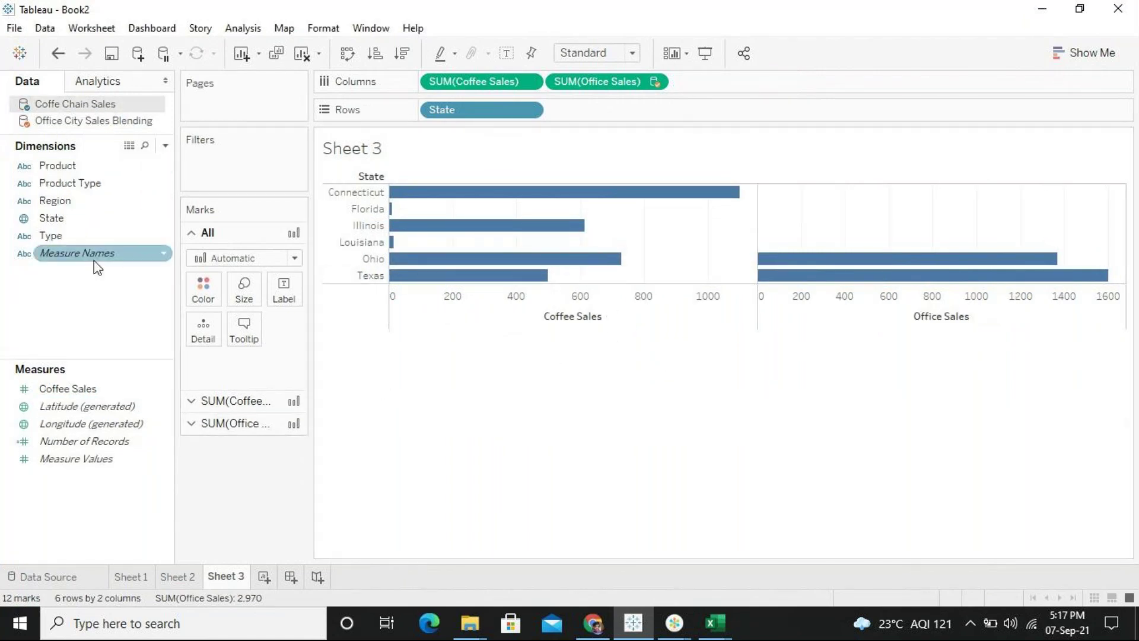
{"action": "left_click", "coordinate": [98, 235]}
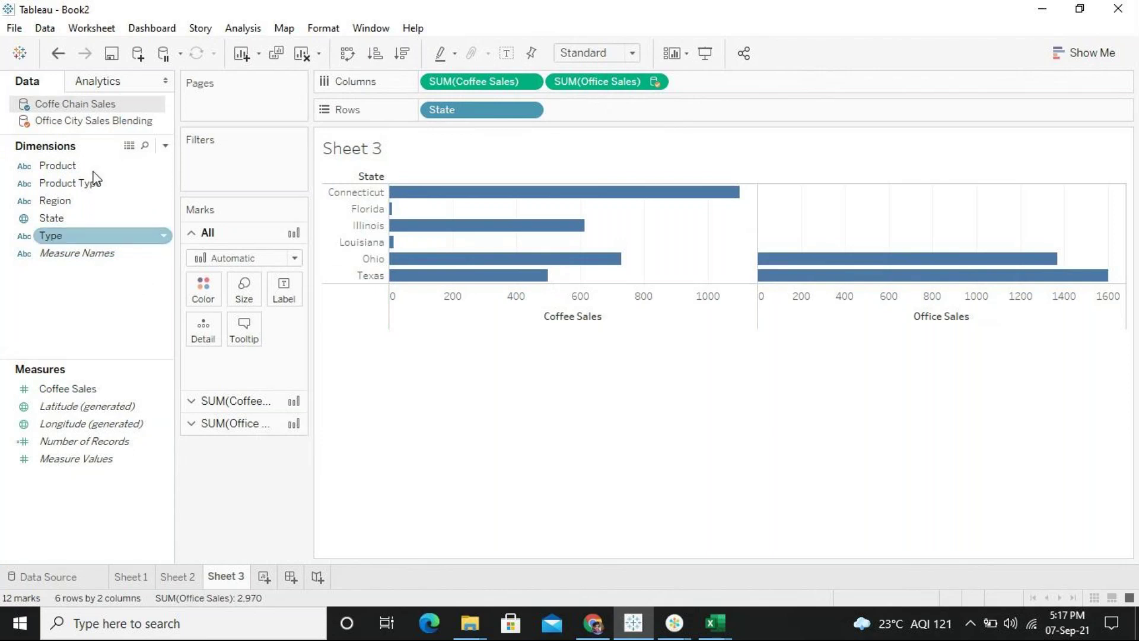
{"action": "left_click", "coordinate": [95, 108]}
{"action": "right_click", "coordinate": [114, 296]}
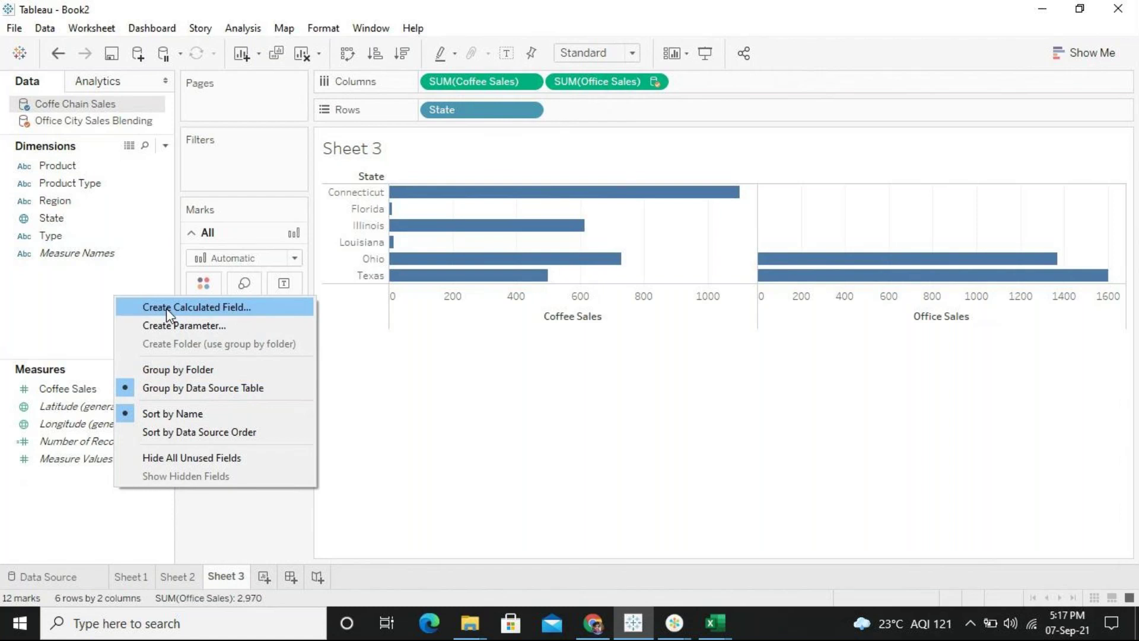
{"action": "left_click", "coordinate": [167, 308]}
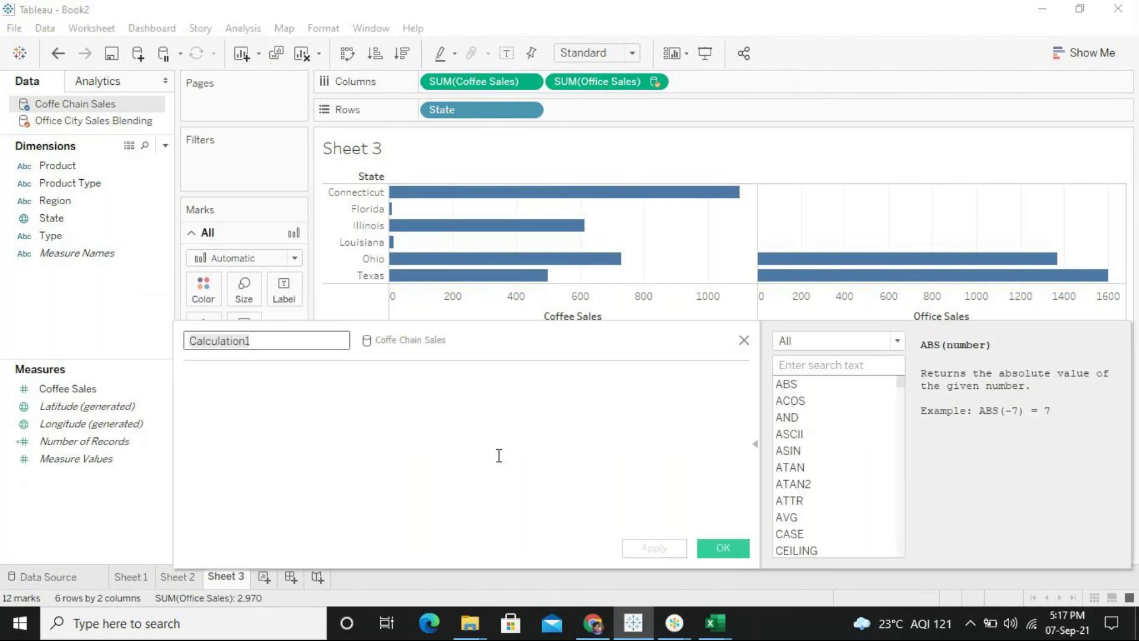
{"action": "type", "text": "T"}
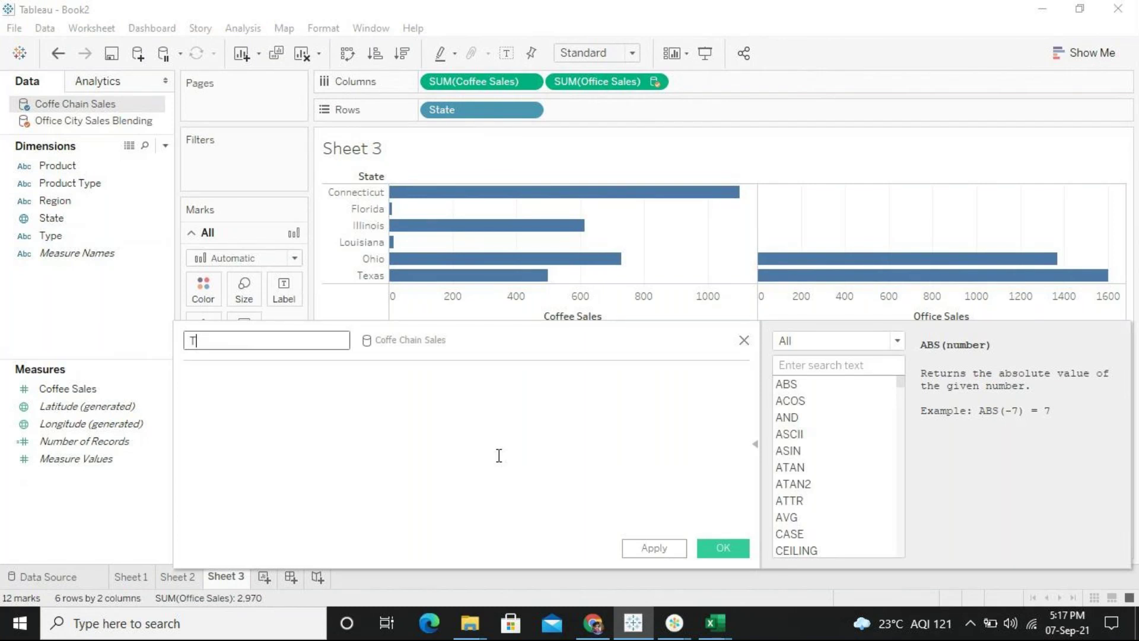
{"action": "type", "text": "otal Sales"}
Enter ZN(SUM([Coffee Sales])) as the formula of the Total Sales calculation
{"action": "left_click", "coordinate": [376, 434]}
{"action": "type", "text": "zn"}
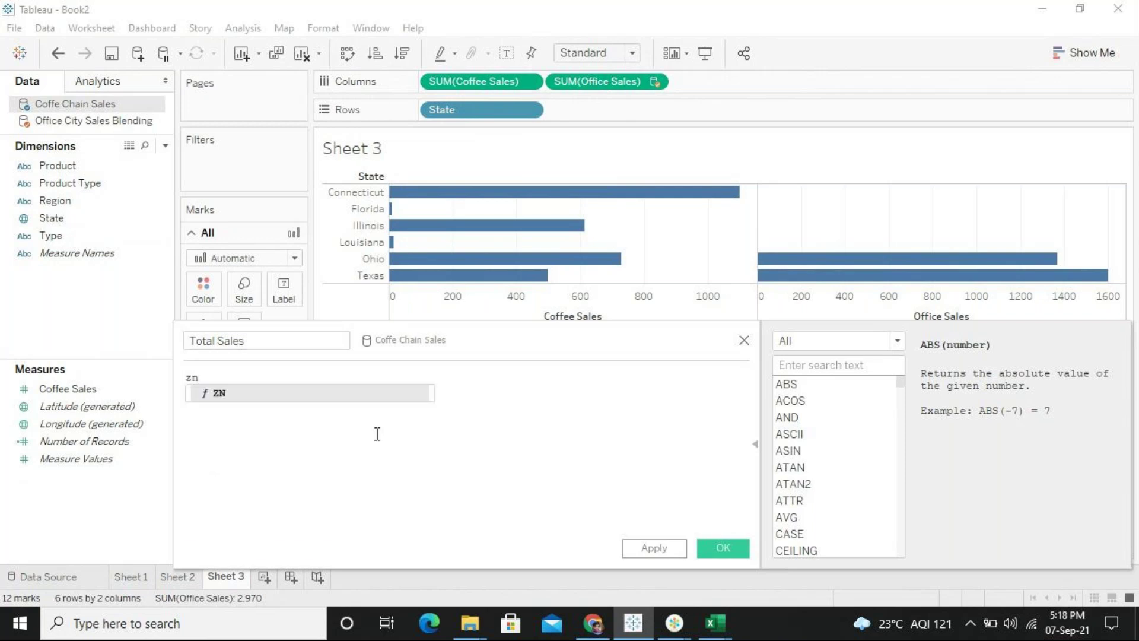
{"action": "key", "text": "Return"}
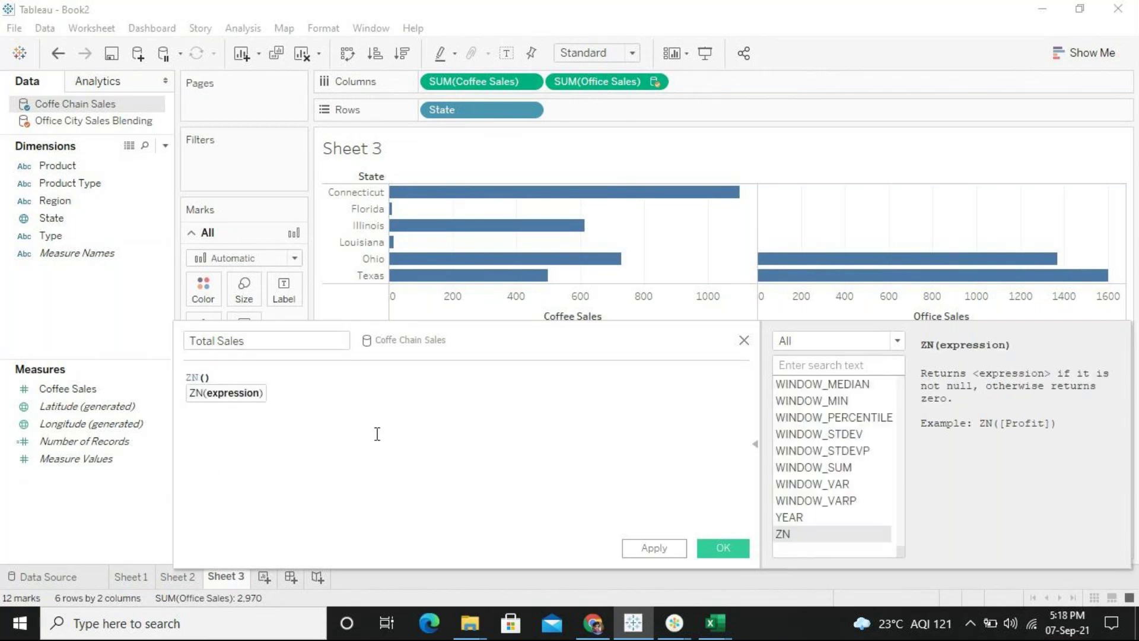
{"action": "type", "text": "sum"}
{"action": "key", "text": "Return"}
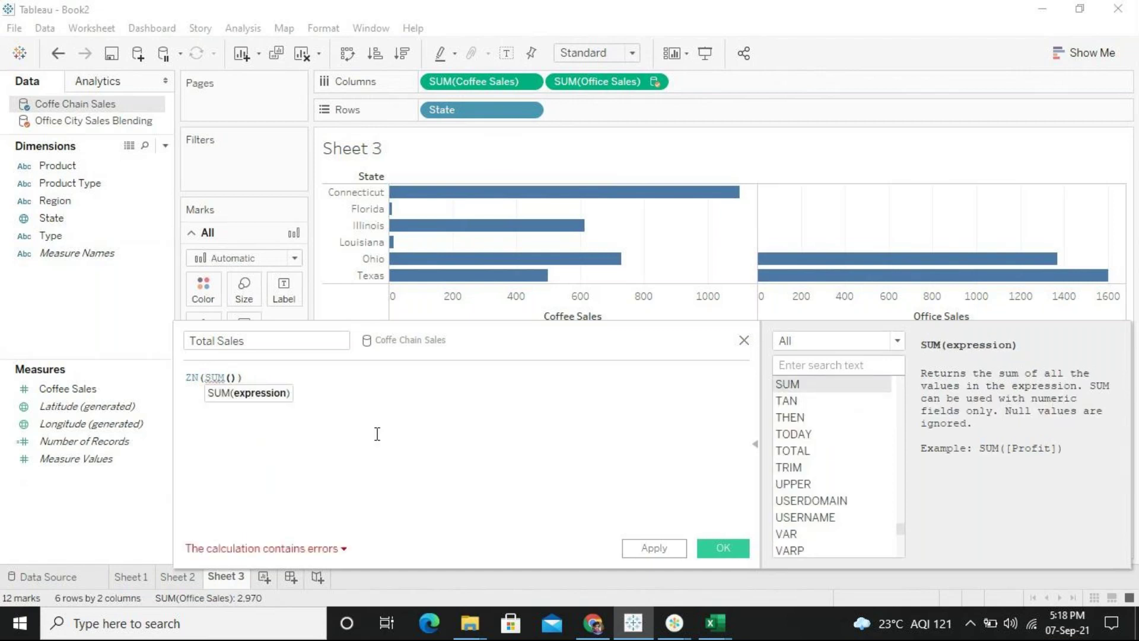
{"action": "type", "text": "co"}
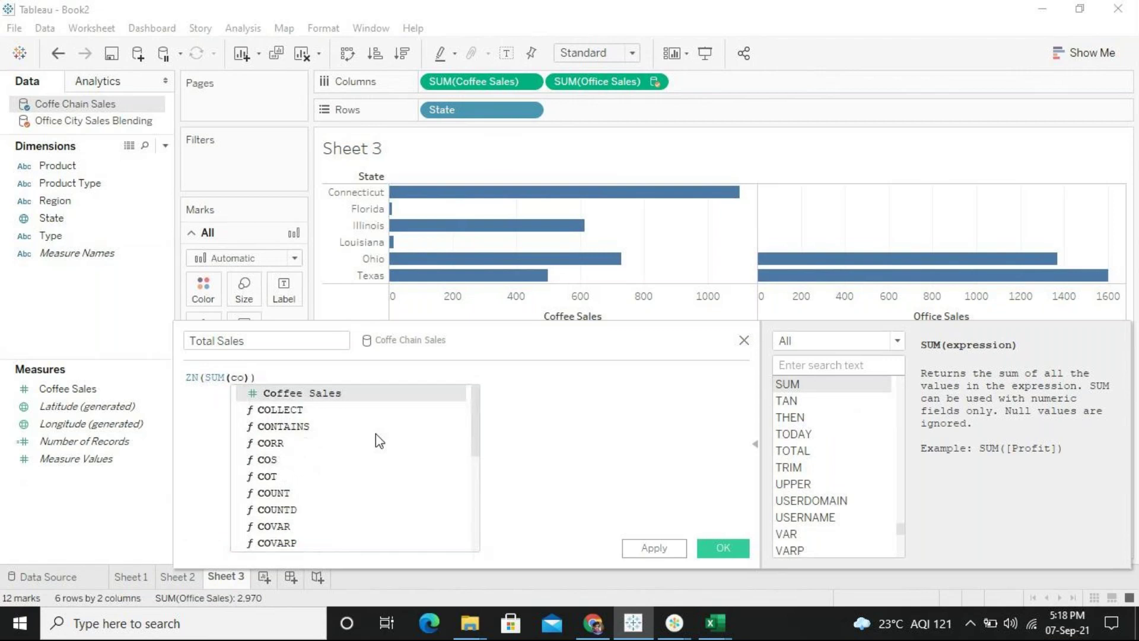
{"action": "key", "text": "Return"}
{"action": "key", "text": "End"}
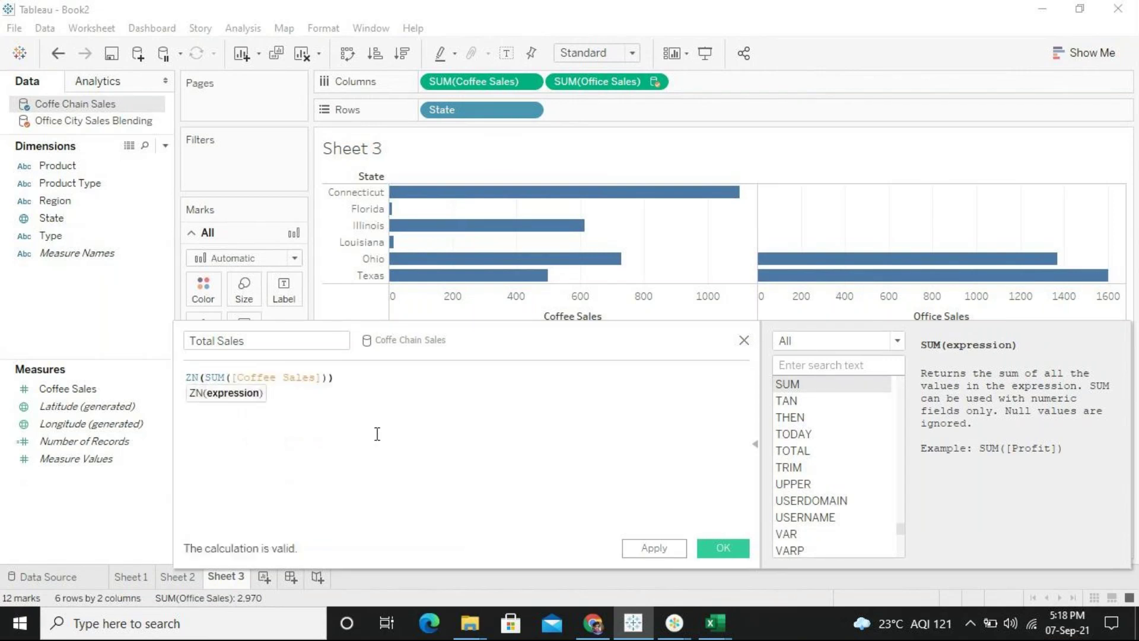
Extend the formula to ZN(SUM([Coffee Sales])+ SUM([Coffee Sales])) and save the Total Sales calculation
{"action": "type", "text": "+"}
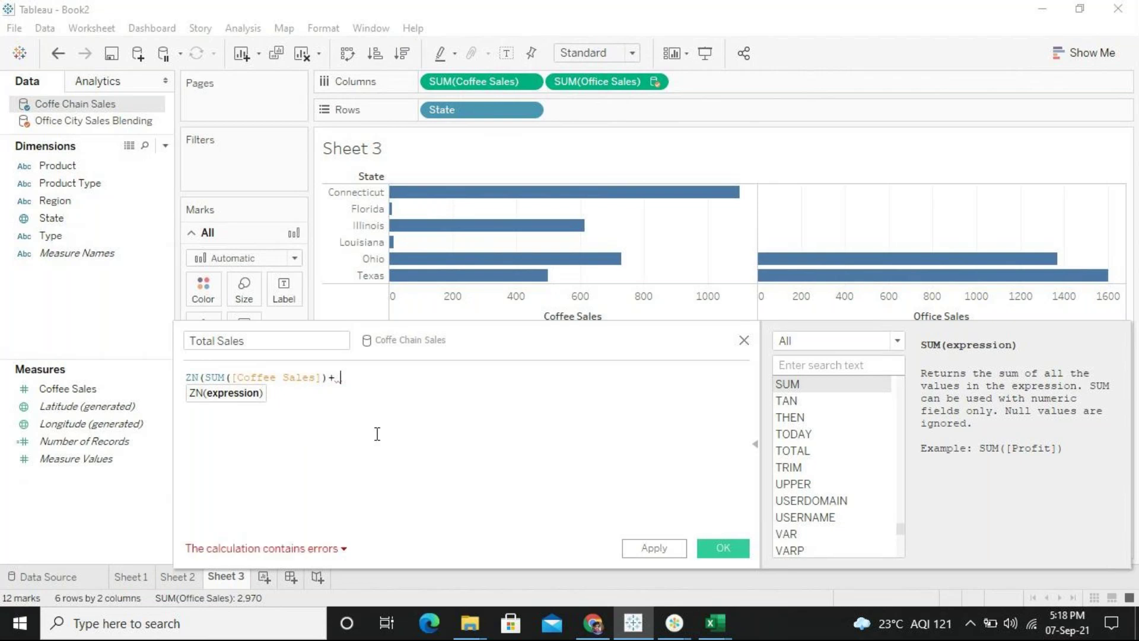
{"action": "type", "text": " o"}
{"action": "key", "text": "BackSpace"}
{"action": "type", "text": "su"}
{"action": "key", "text": "Return"}
{"action": "type", "text": "i"}
{"action": "key", "text": "BackSpace"}
{"action": "type", "text": "of"}
{"action": "key", "text": "Return"}
{"action": "type", "text": ")"}
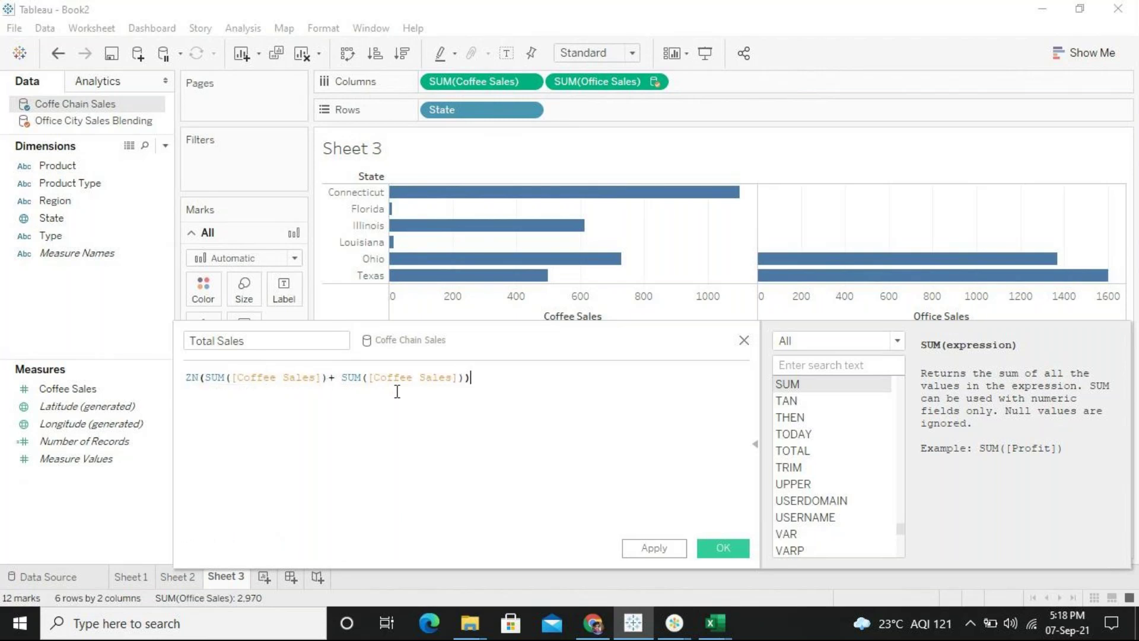
{"action": "left_click", "coordinate": [665, 554]}
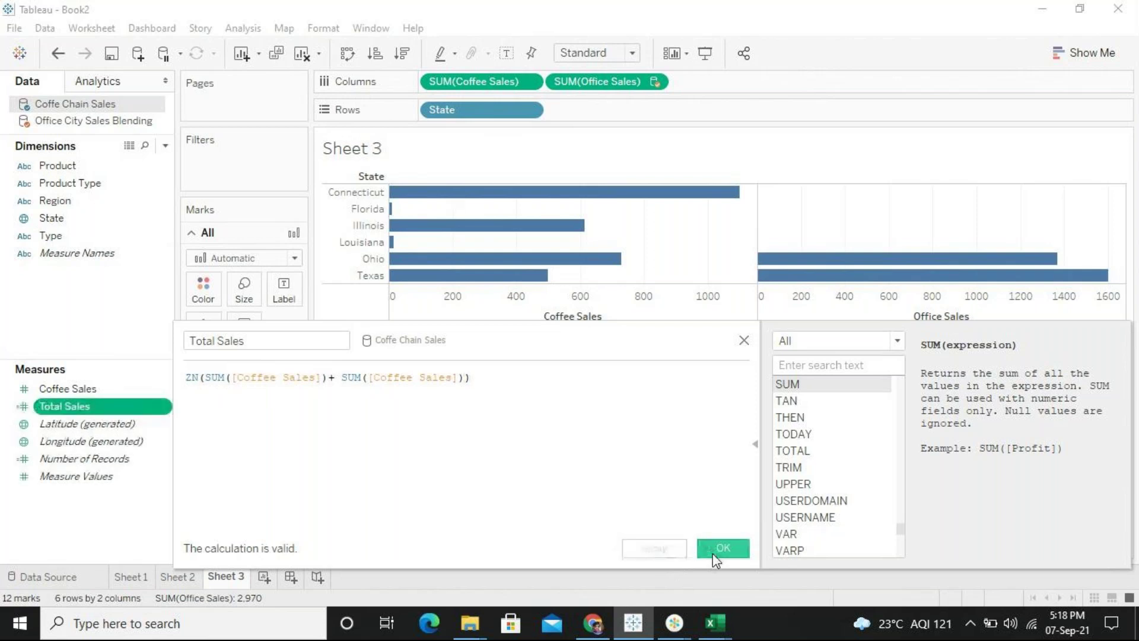
{"action": "left_click", "coordinate": [714, 550]}
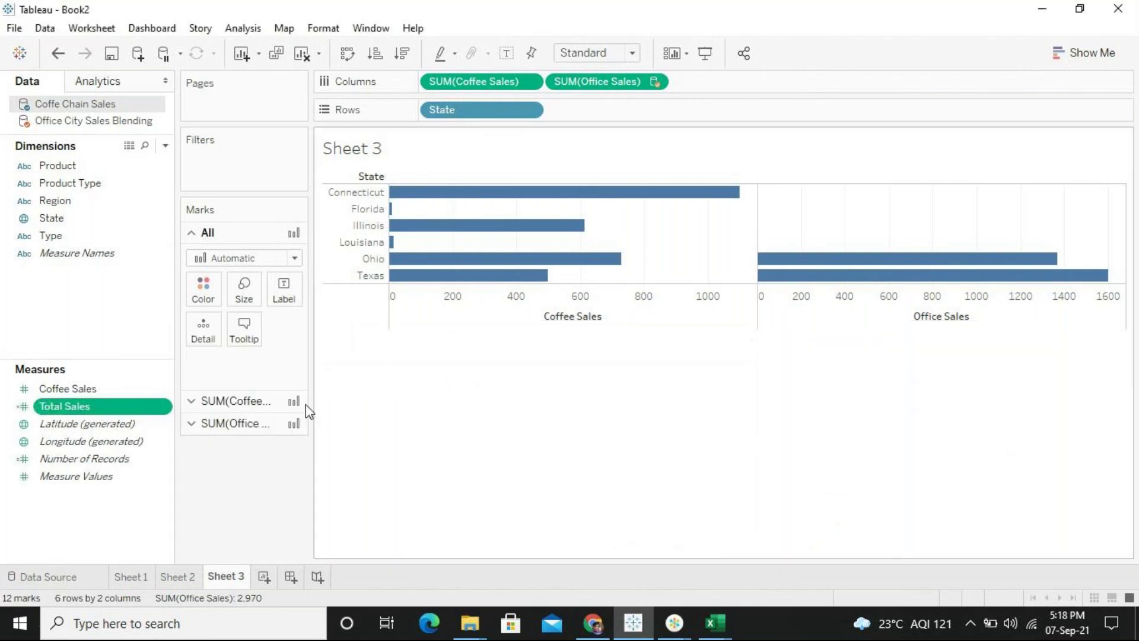
Add Total Sales to Columns after Office Sales and show mark labels on all bars
{"action": "double_click", "coordinate": [141, 403]}
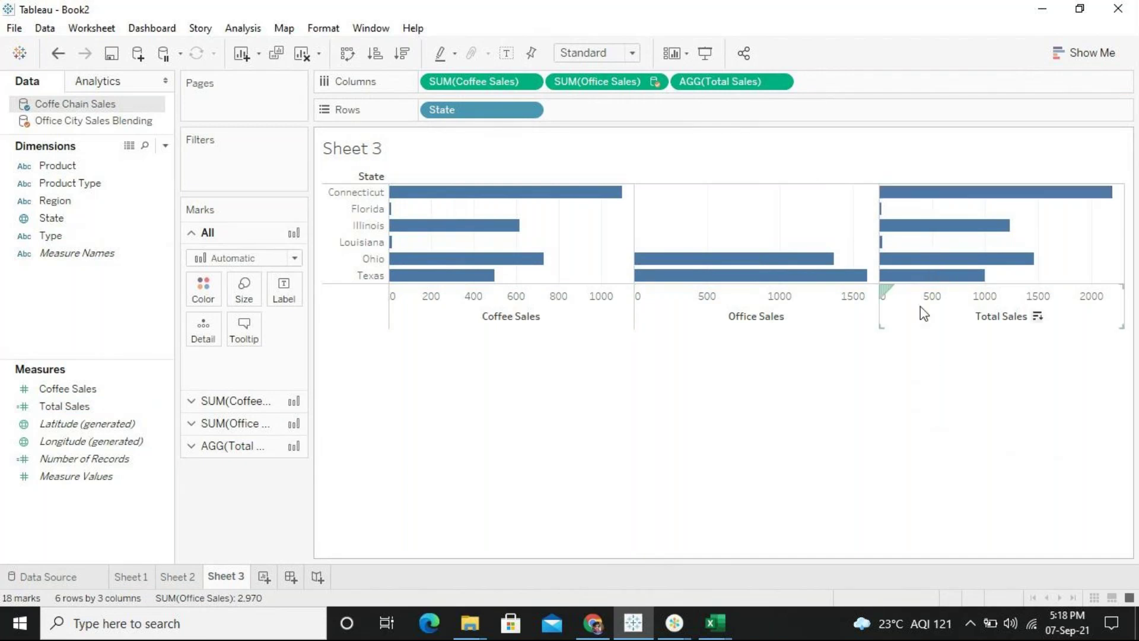
{"action": "mouse_move", "coordinate": [742, 267]}
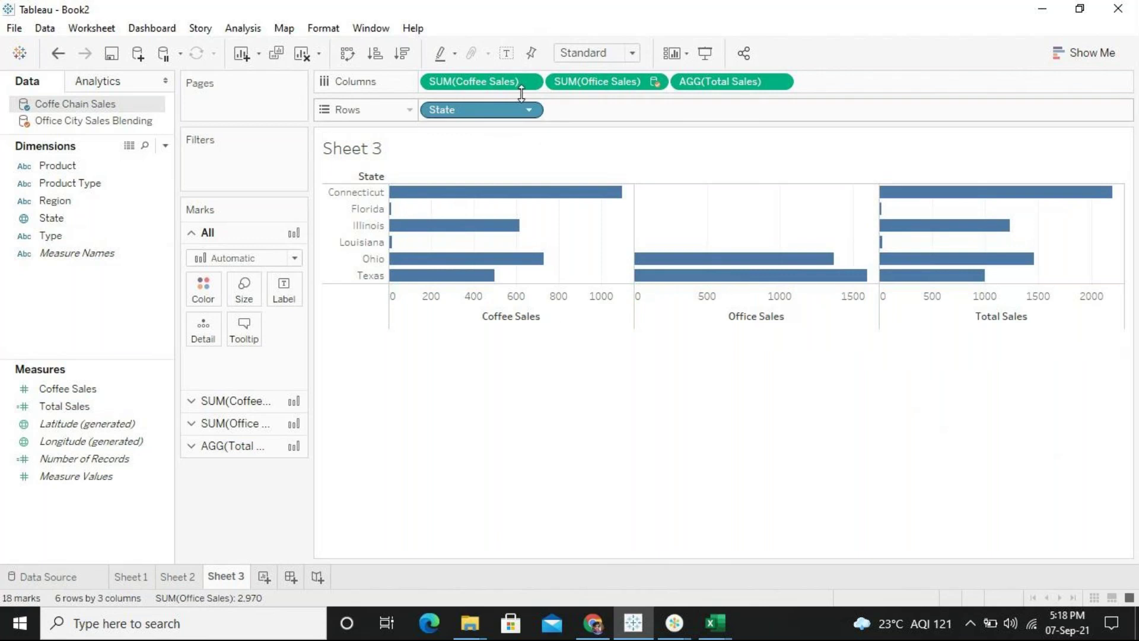
{"action": "left_click", "coordinate": [506, 54]}
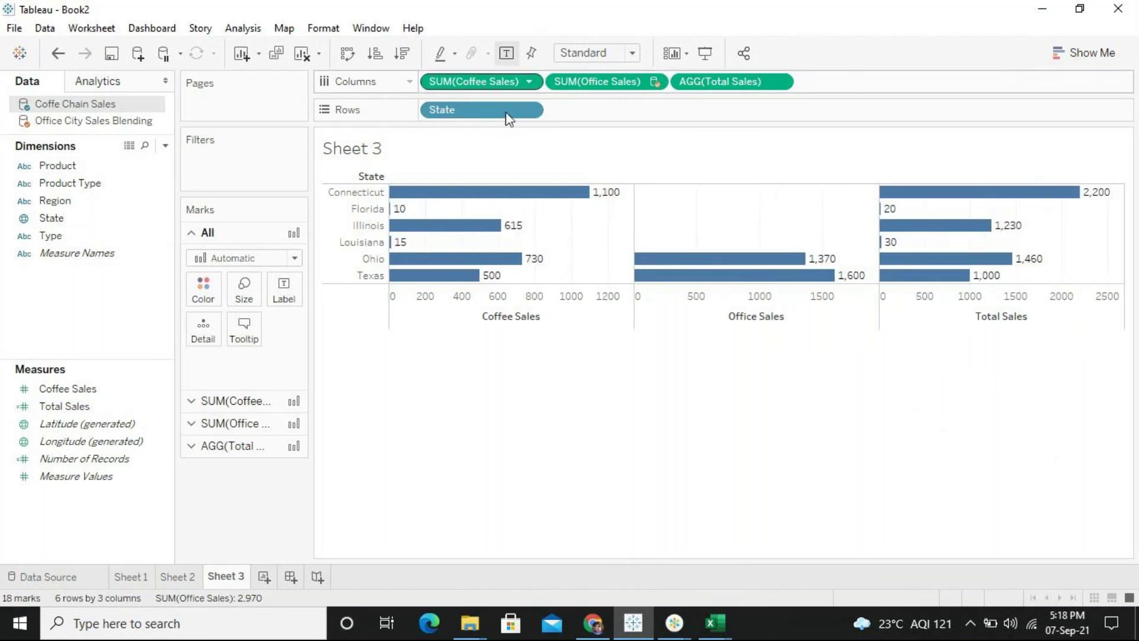
Compare the Coffee Sales, Office Sales and Total Sales values of each state in the chart's tooltips and labels
{"action": "mouse_move", "coordinate": [465, 204]}
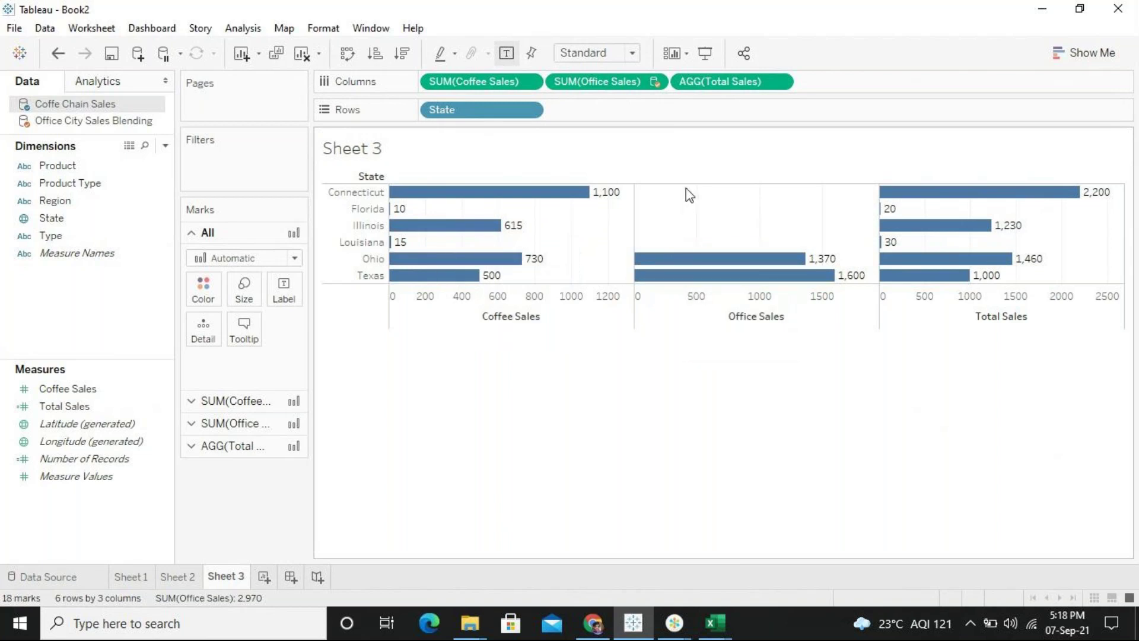
{"action": "mouse_move", "coordinate": [677, 256]}
{"action": "mouse_move", "coordinate": [751, 272]}
{"action": "mouse_move", "coordinate": [950, 236]}
{"action": "mouse_move", "coordinate": [936, 202]}
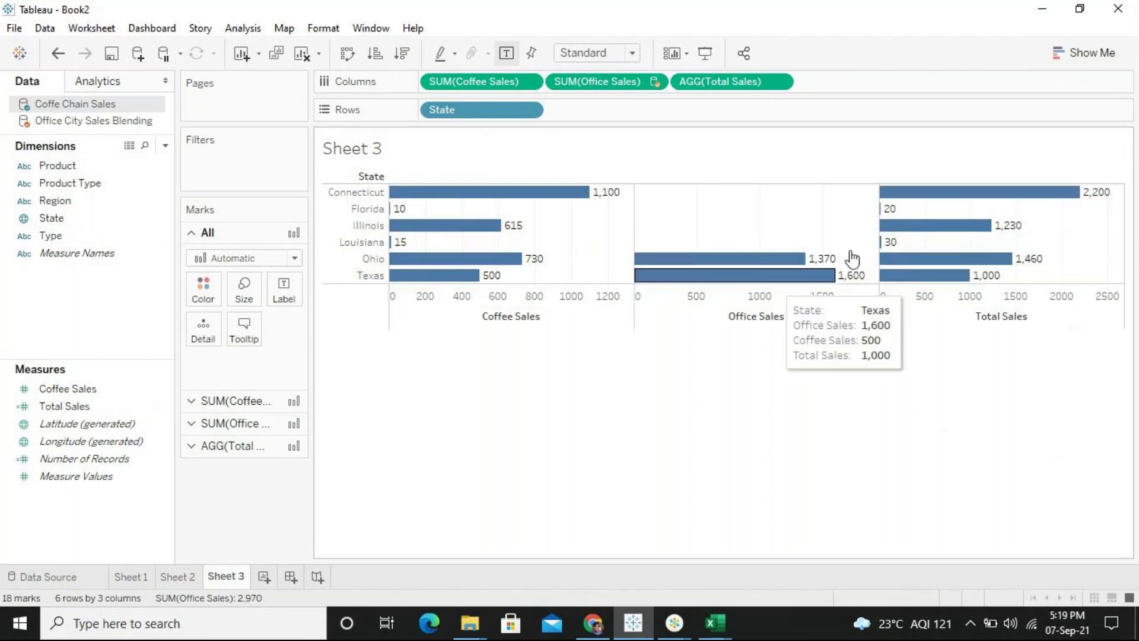
{"action": "mouse_move", "coordinate": [405, 211]}
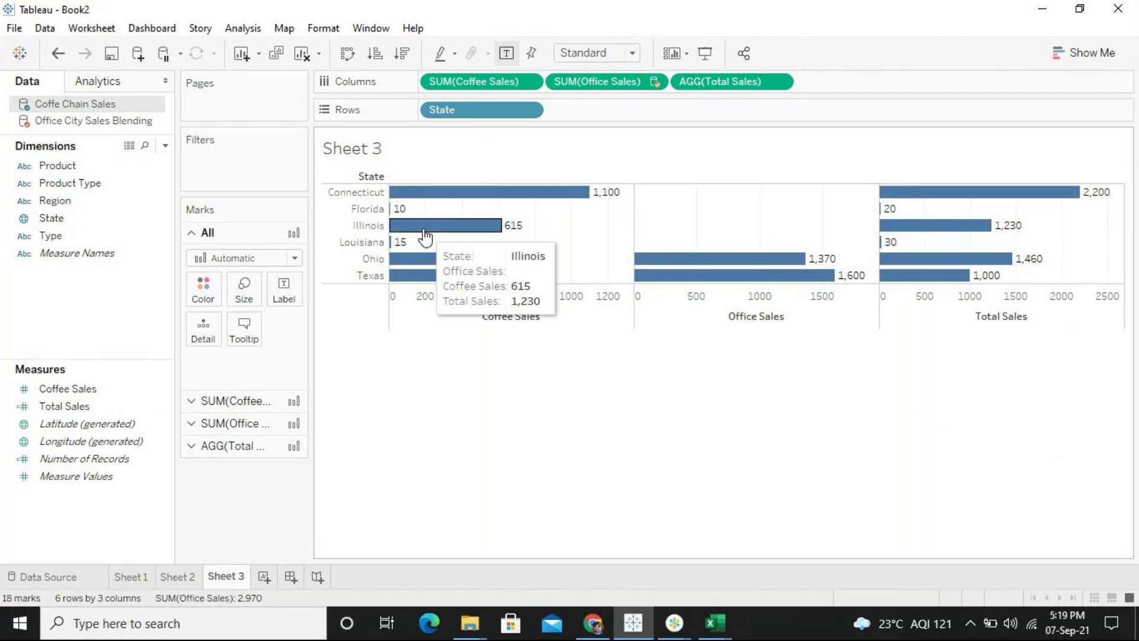
{"action": "mouse_move", "coordinate": [403, 250]}
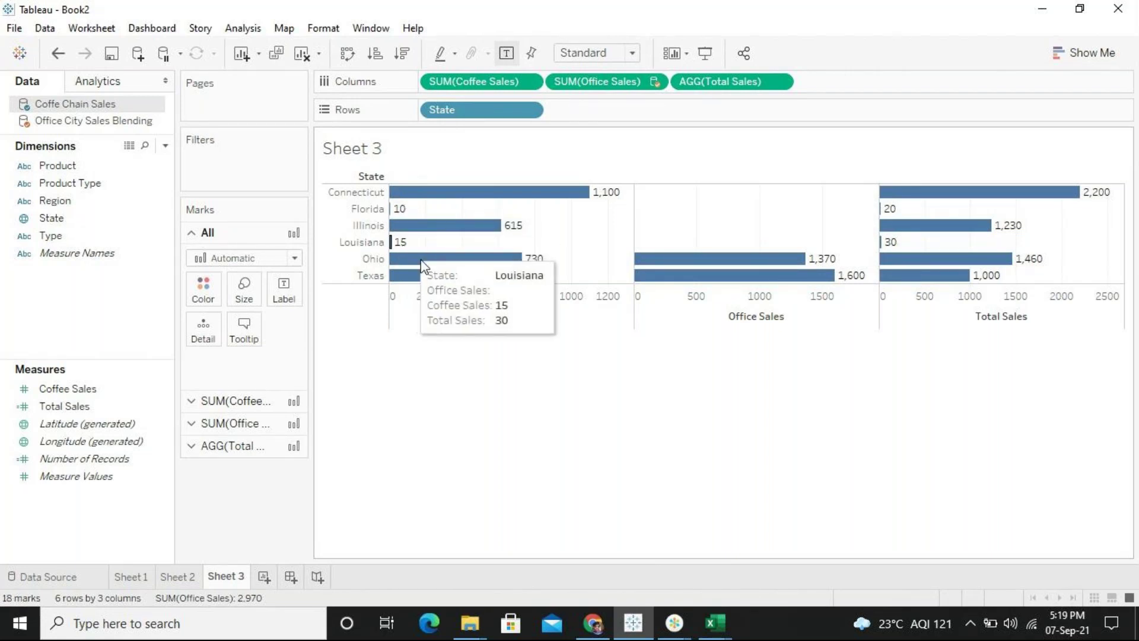
{"action": "mouse_move", "coordinate": [447, 288]}
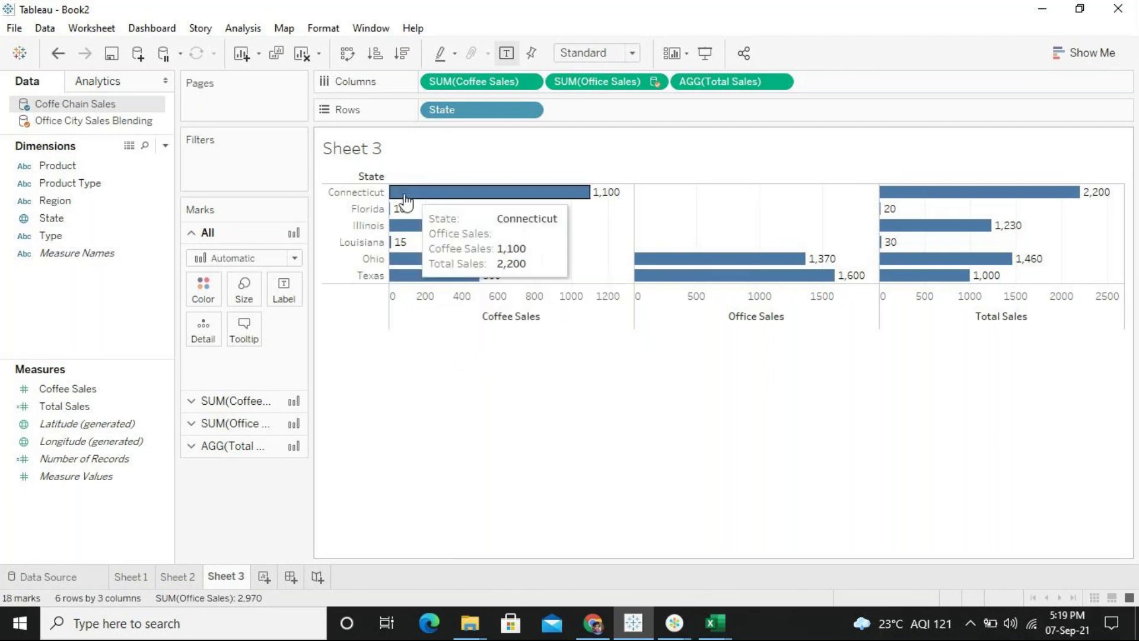
{"action": "mouse_move", "coordinate": [457, 225]}
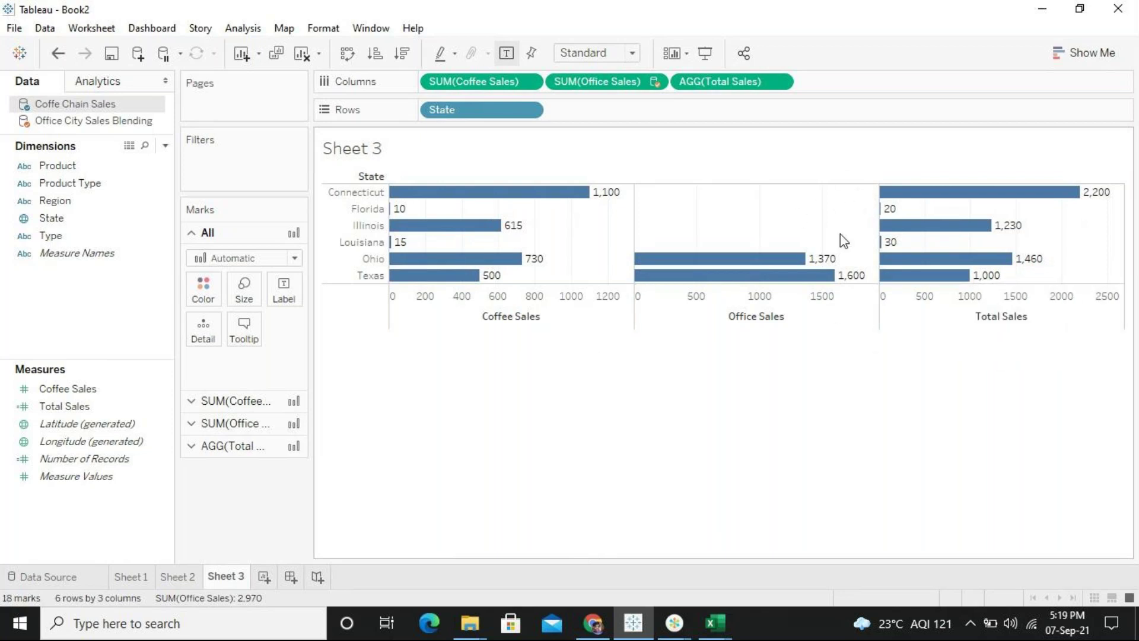
Edit the Total Sales calculation, replacing the opening ZN(SUM([Coffee Sales]) with SUM([Coffee Sales])
{"action": "left_click", "coordinate": [75, 411]}
{"action": "right_click", "coordinate": [76, 410]}
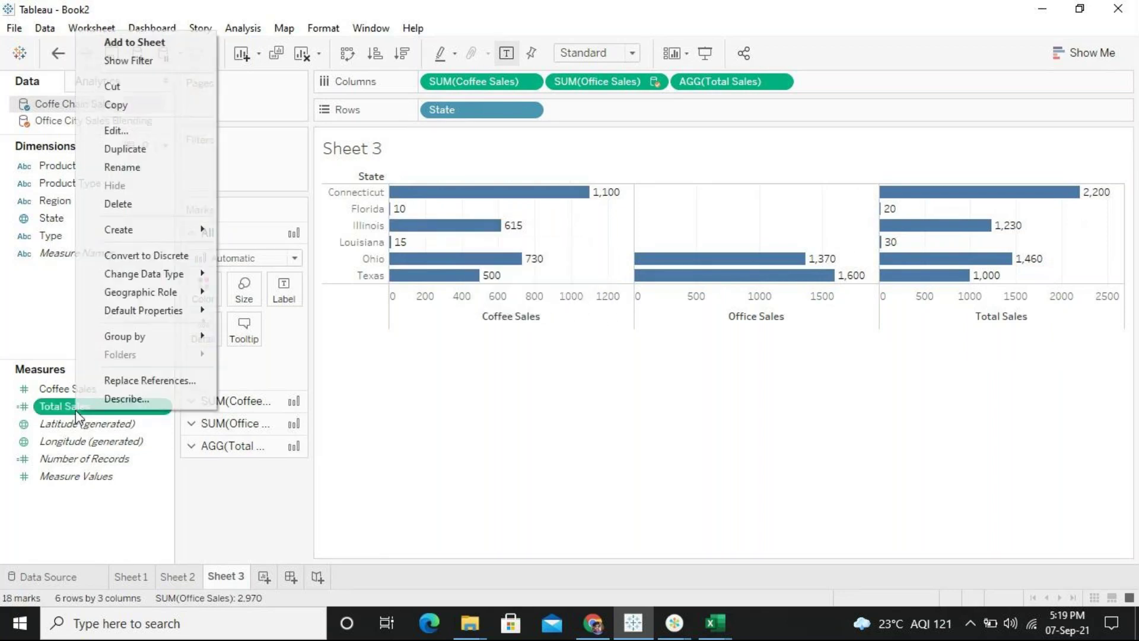
{"action": "left_click", "coordinate": [154, 128]}
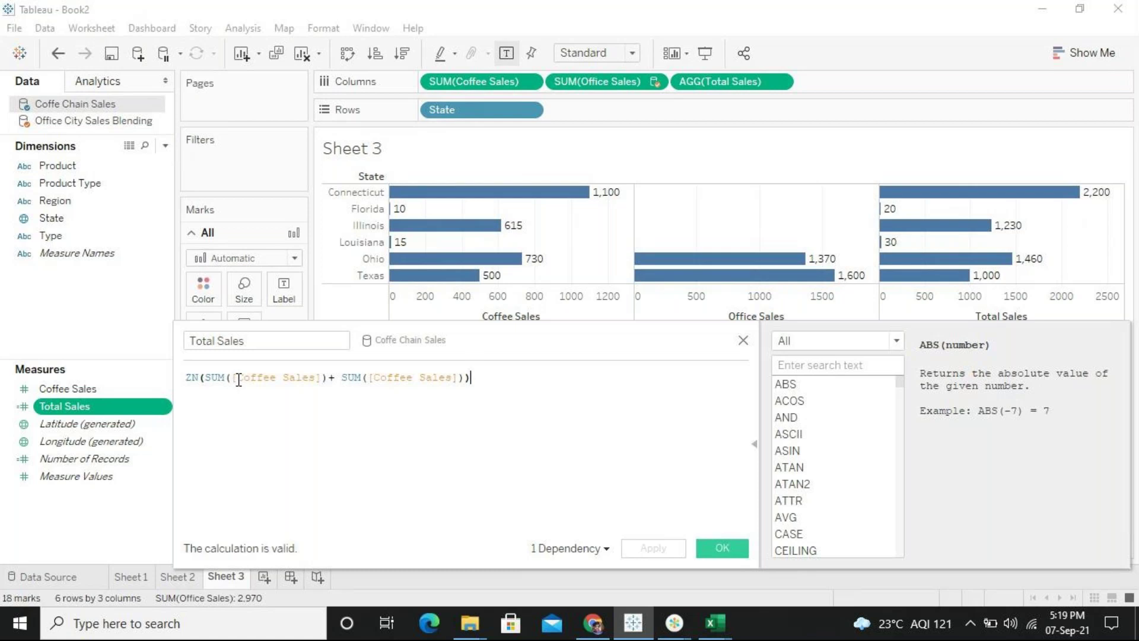
{"action": "left_click", "coordinate": [328, 377]}
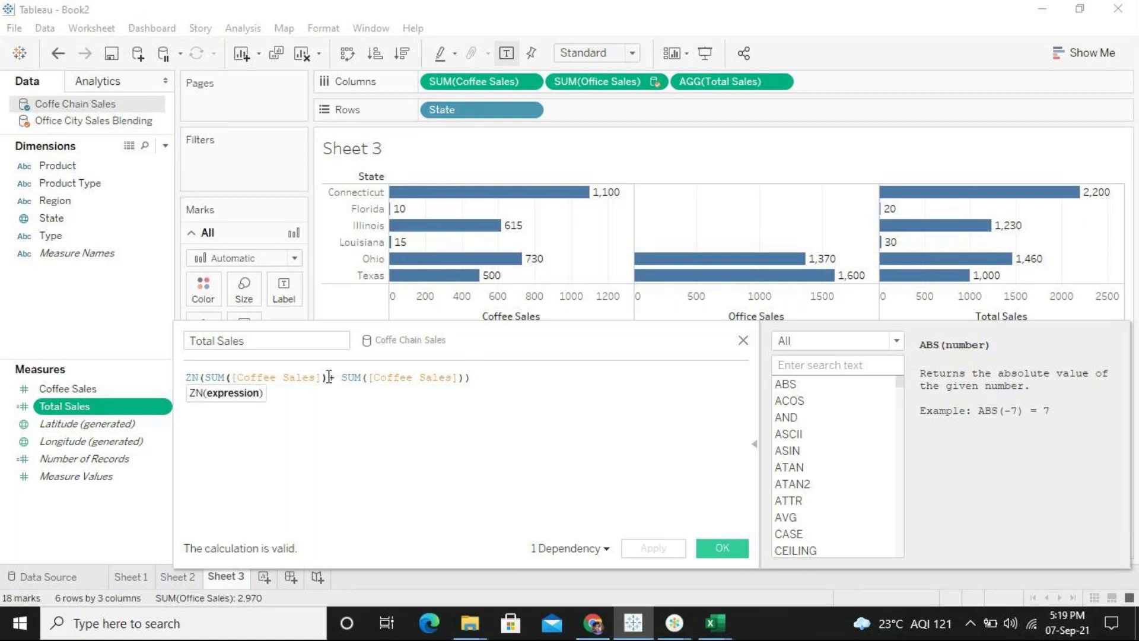
{"action": "key", "text": "BackSpace"}
{"action": "key", "text": "BackSpace"}
{"action": "key", "text": "BackSpace"}
{"action": "key", "text": "BackSpace"}
{"action": "key", "text": "BackSpace"}
{"action": "key", "text": "BackSpace"}
{"action": "key", "text": "BackSpace"}
{"action": "key", "text": "BackSpace"}
{"action": "key", "text": "BackSpace"}
{"action": "key", "text": "BackSpace"}
{"action": "key", "text": "BackSpace"}
{"action": "key", "text": "BackSpace"}
{"action": "key", "text": "BackSpace"}
{"action": "key", "text": "BackSpace"}
{"action": "key", "text": "BackSpace"}
{"action": "key", "text": "BackSpace"}
{"action": "key", "text": "BackSpace"}
{"action": "key", "text": "BackSpace"}
{"action": "key", "text": "BackSpace"}
{"action": "key", "text": "BackSpace"}
{"action": "key", "text": "BackSpace"}
{"action": "key", "text": "BackSpace"}
{"action": "type", "text": "su"}
{"action": "key", "text": "Return"}
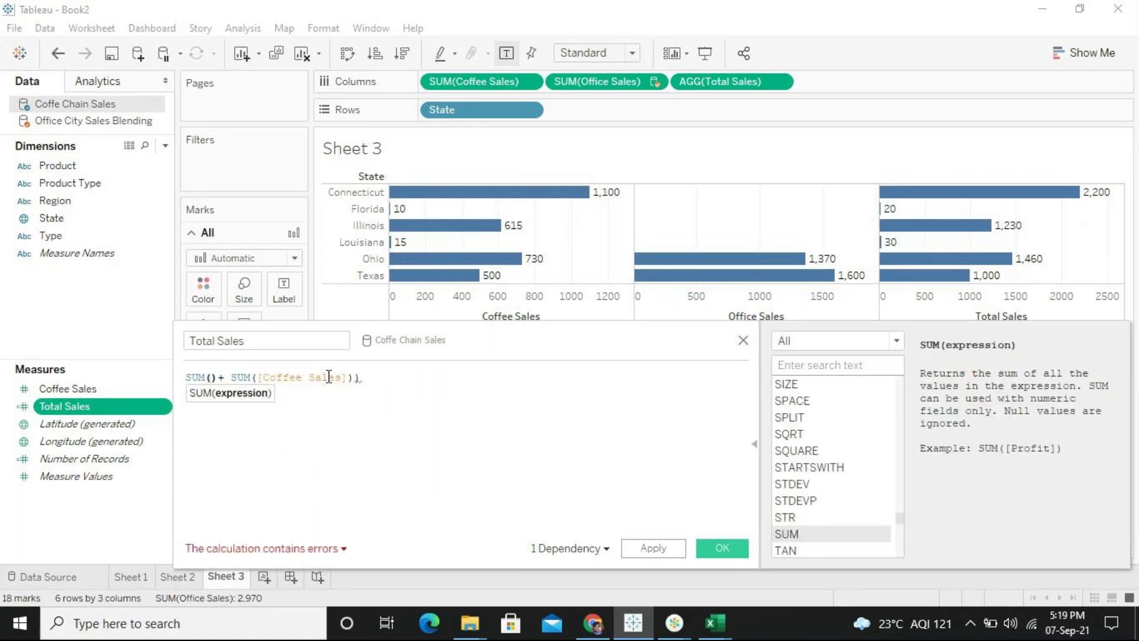
{"action": "type", "text": "cof"}
{"action": "key", "text": "Return"}
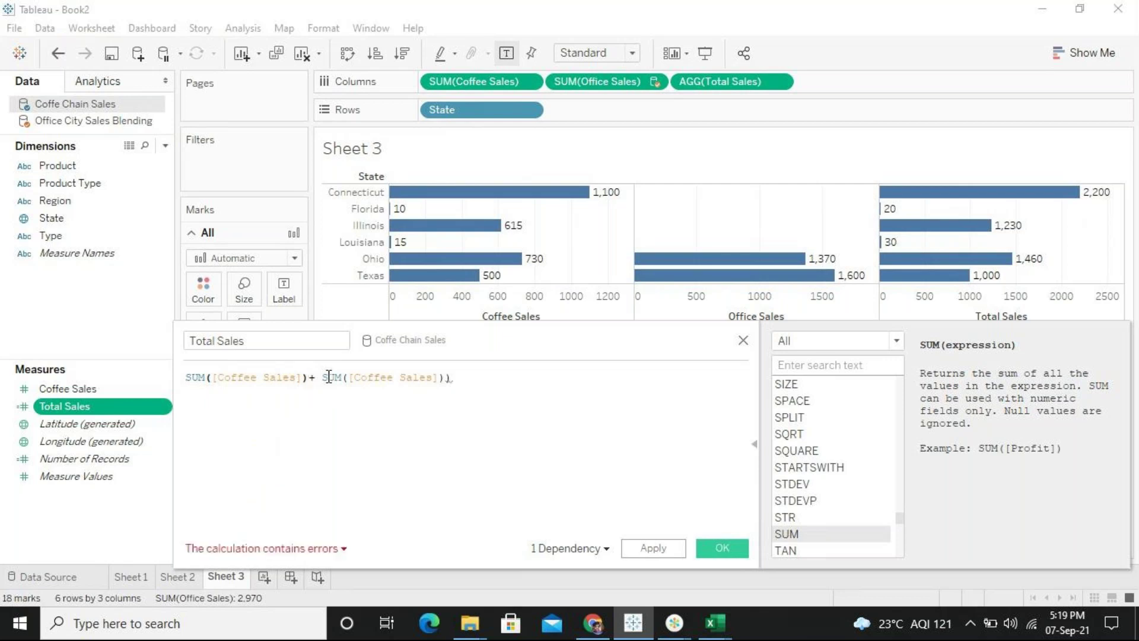
Replace the first SUM in the formula with ZN and place the insertion point after the last closing parenthesis
{"action": "double_click", "coordinate": [188, 378]}
{"action": "type", "text": "ZN"}
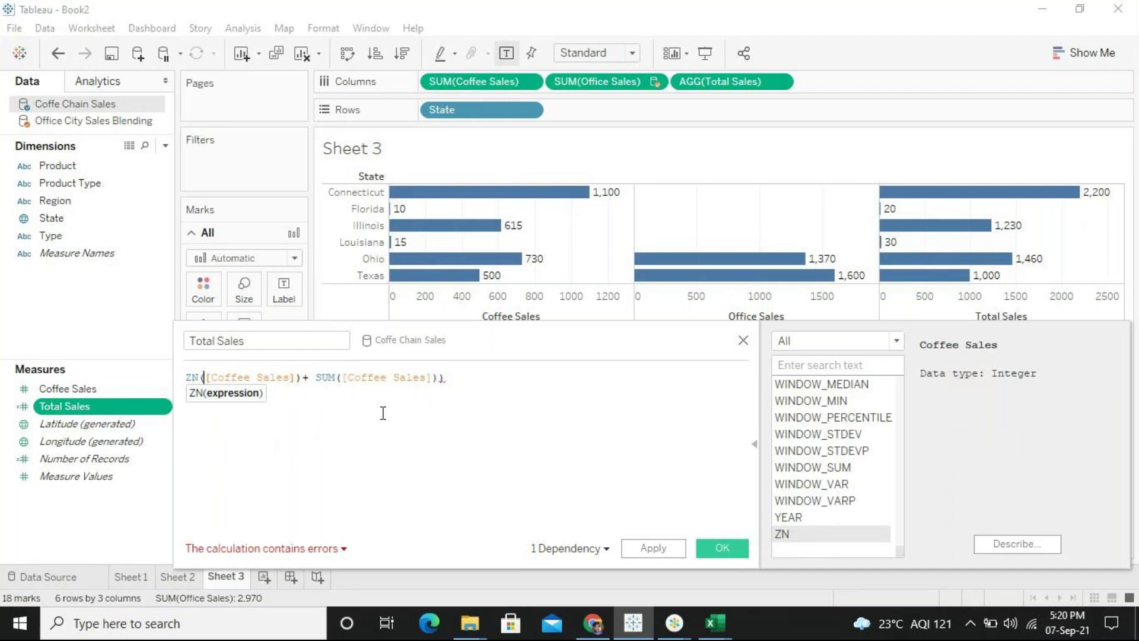
{"action": "left_click", "coordinate": [453, 378]}
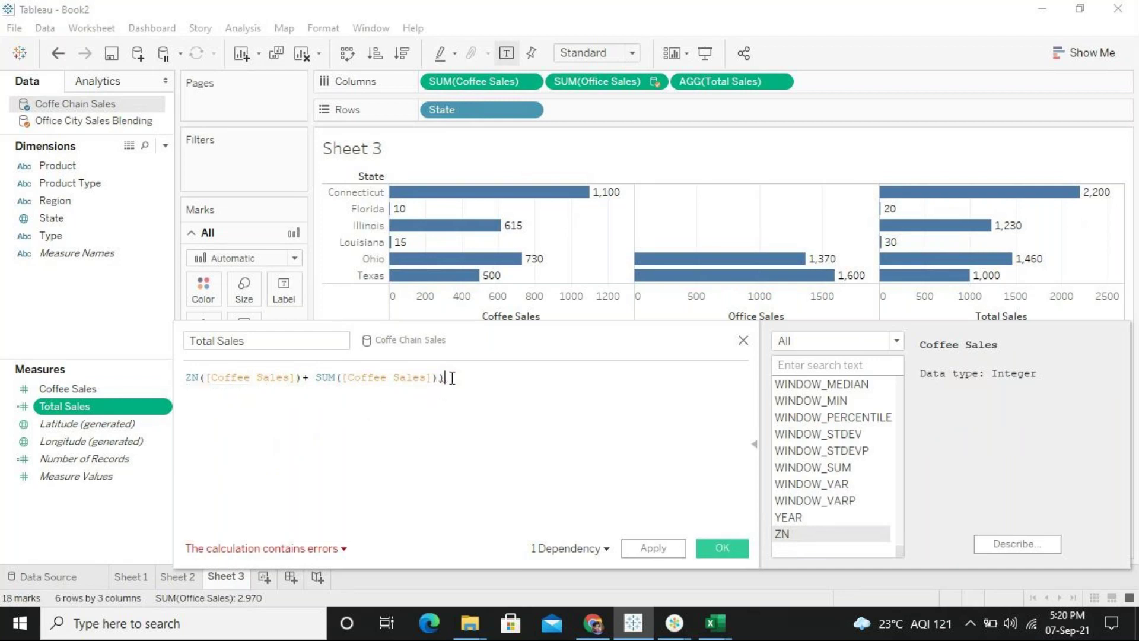
Try to nest a SUM around Coffee Sales inside the ZN function of the Total Sales formula
{"action": "key", "text": "BackSpace"}
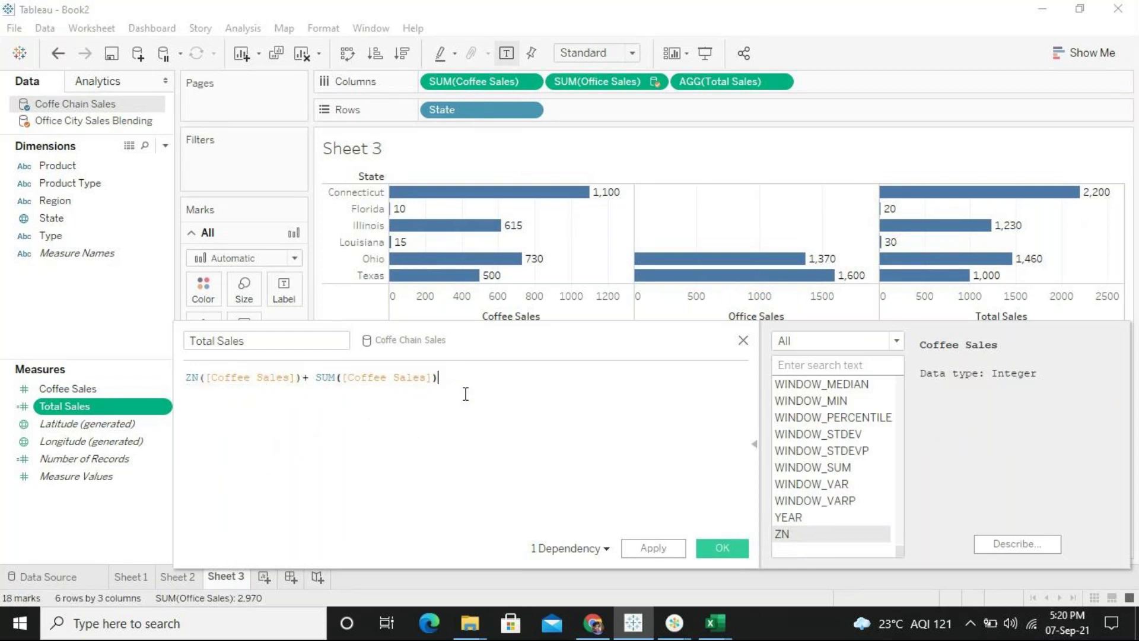
{"action": "left_click", "coordinate": [206, 378]}
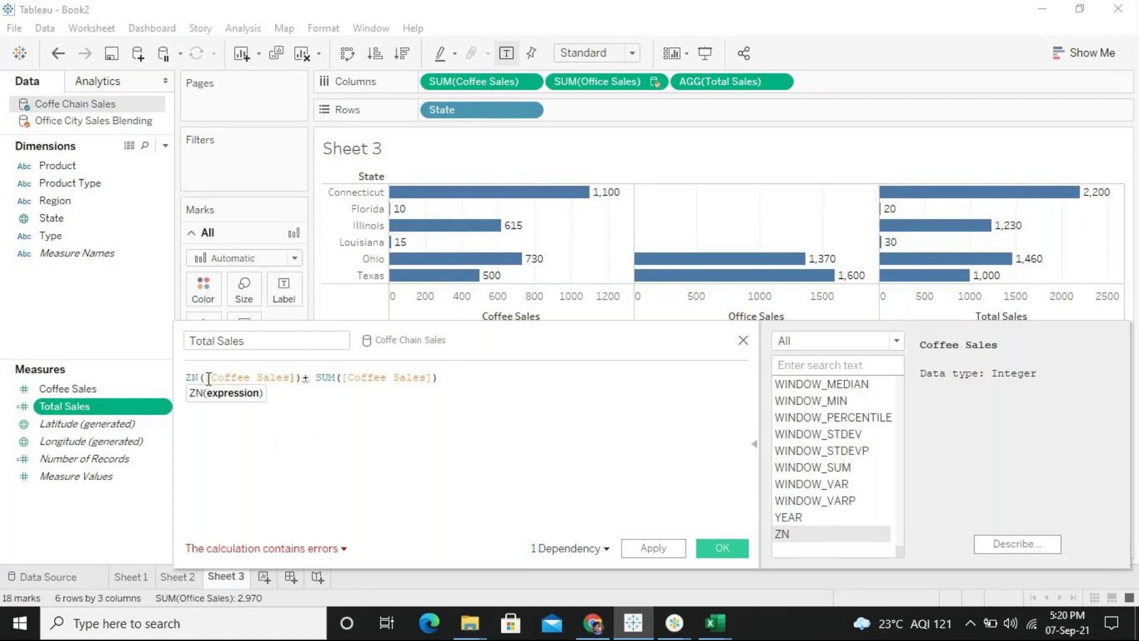
{"action": "type", "text": "S"}
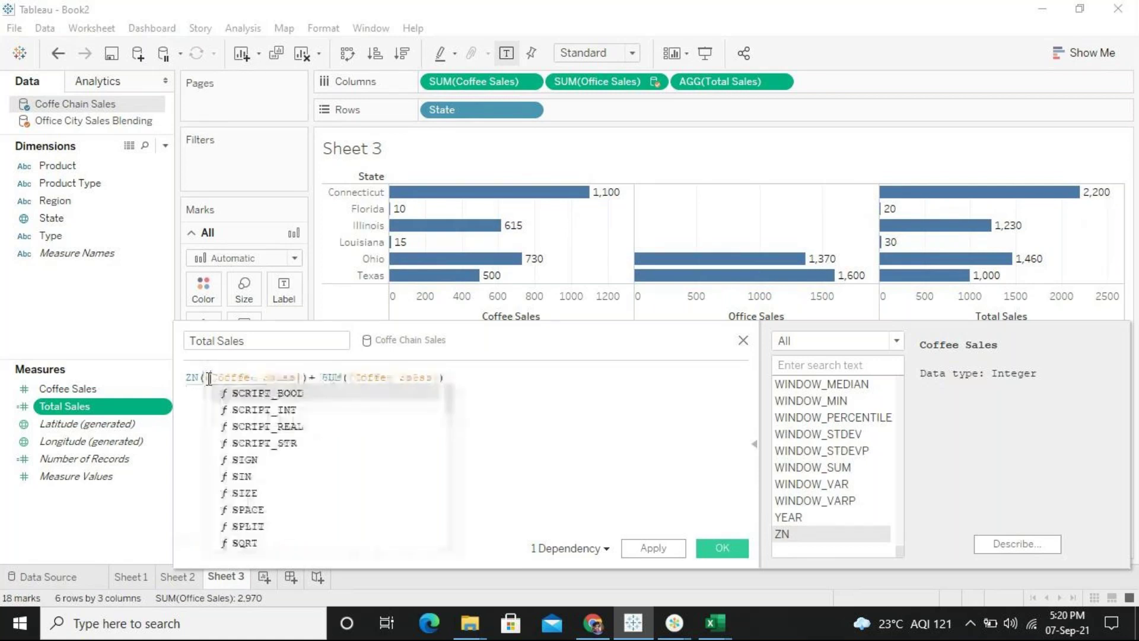
{"action": "type", "text": "UM("}
{"action": "left_click", "coordinate": [292, 393]}
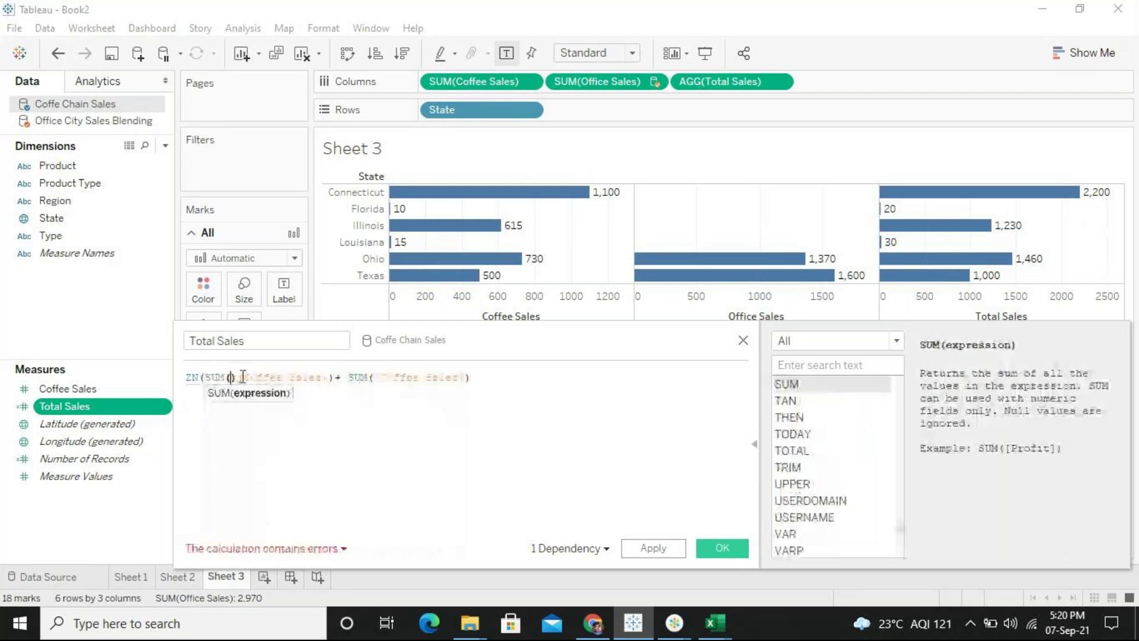
{"action": "left_click", "coordinate": [241, 378]}
{"action": "key", "text": "BackSpace"}
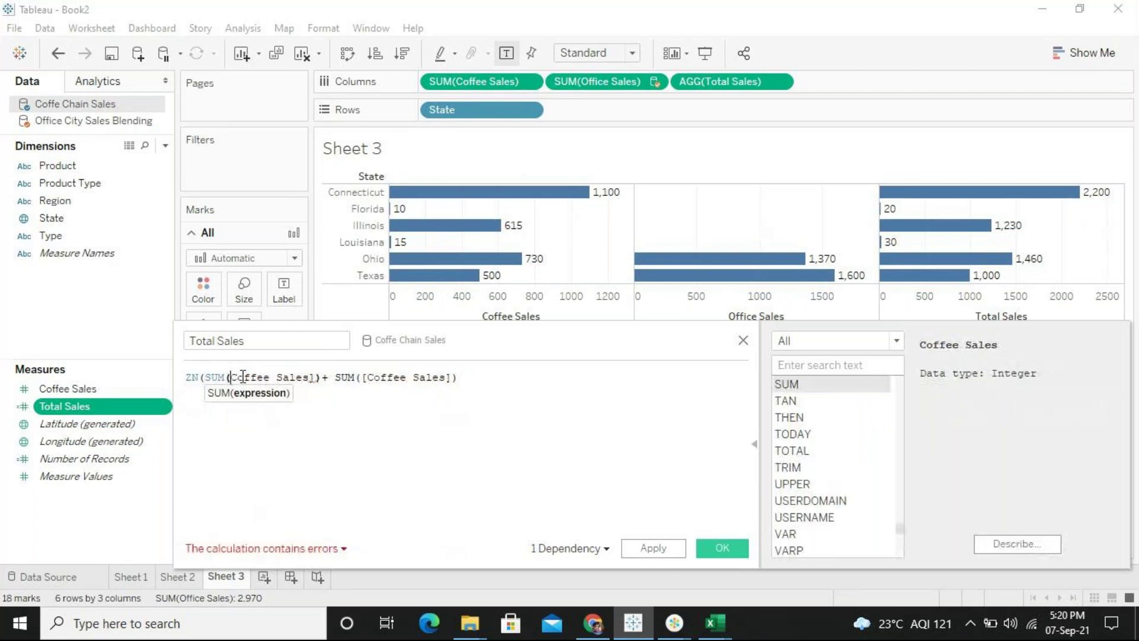
Try to prefix the Coffee Sales argument with the coffee chain data source name in the Total Sales formula
{"action": "type", "text": "coffe"}
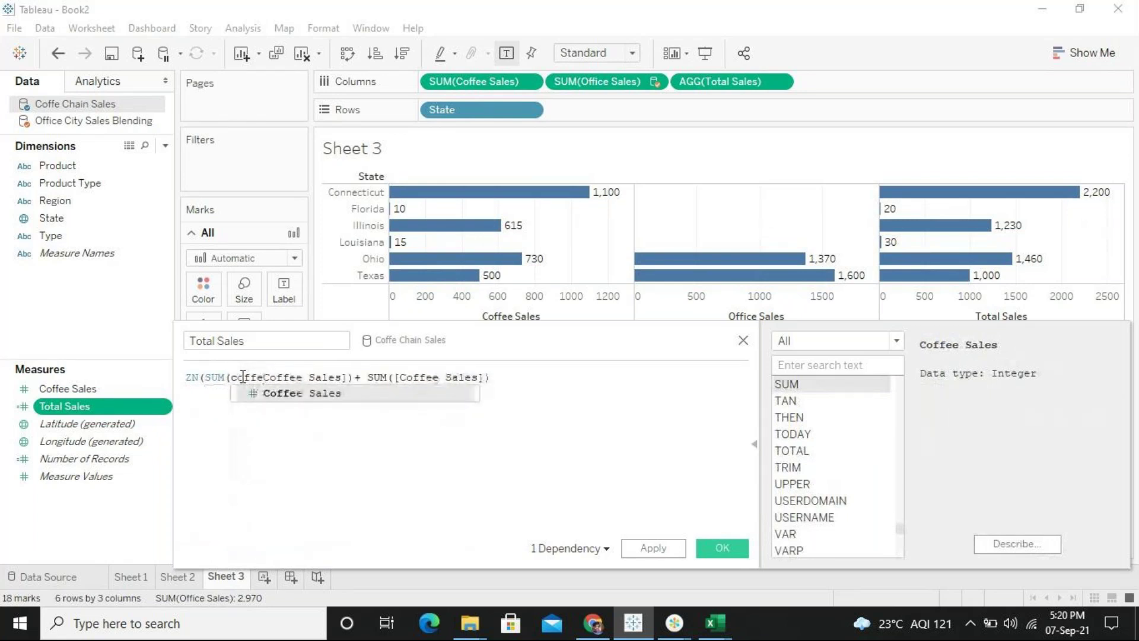
{"action": "type", "text": " Chain"}
{"action": "key", "text": "BackSpace"}
{"action": "key", "text": "BackSpace"}
{"action": "key", "text": "BackSpace"}
{"action": "key", "text": "BackSpace"}
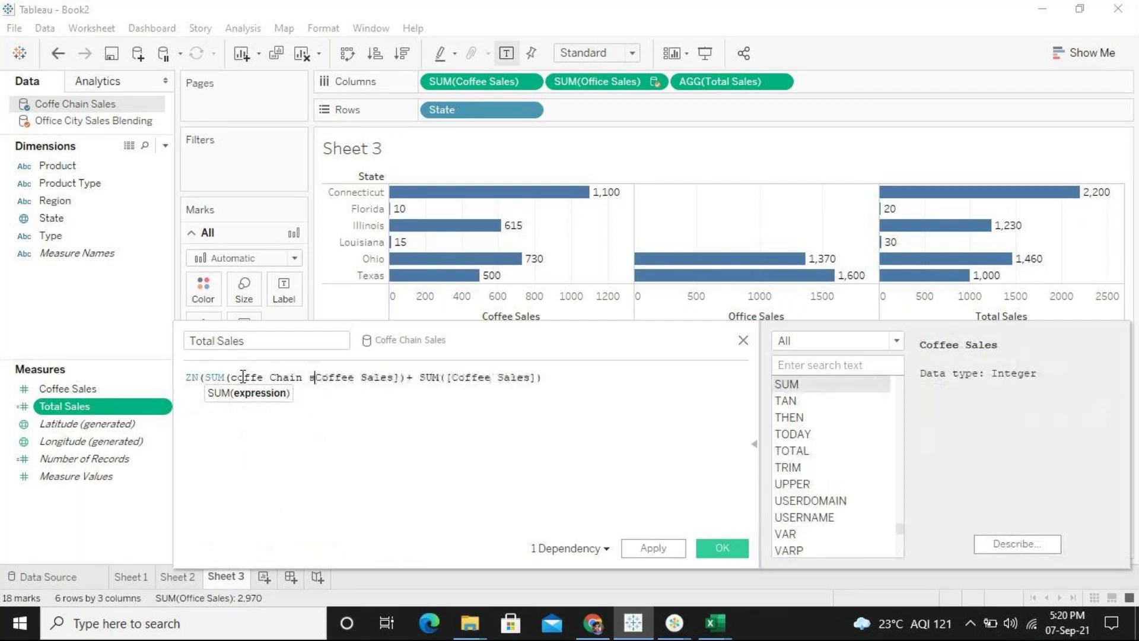
{"action": "key", "text": "BackSpace"}
{"action": "key", "text": "BackSpace"}
{"action": "key", "text": "BackSpace"}
{"action": "key", "text": "BackSpace"}
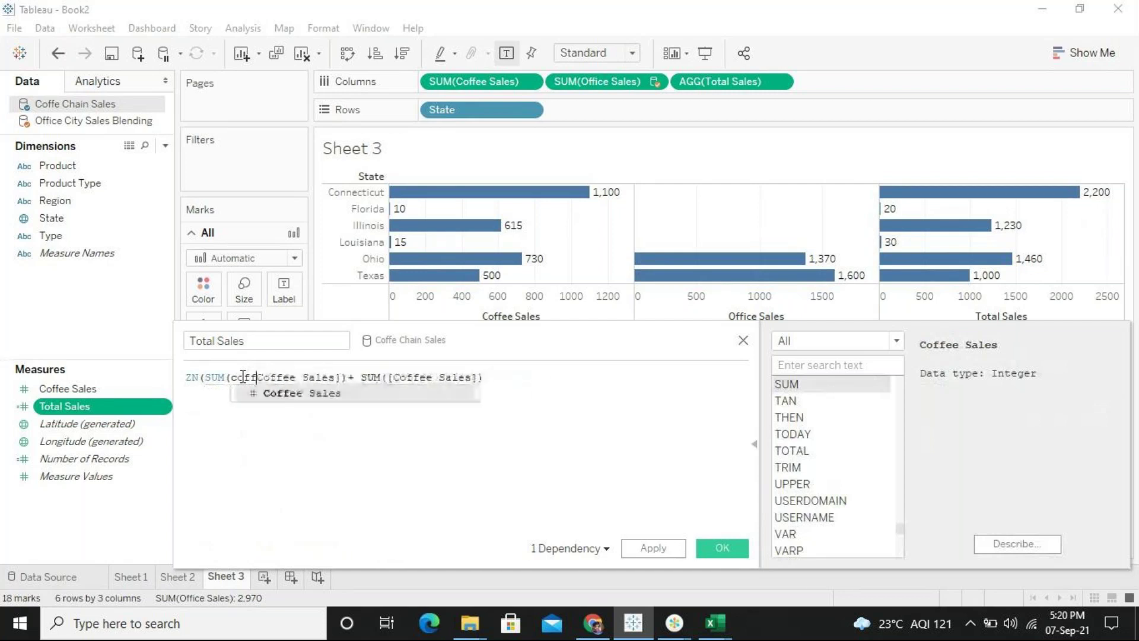
{"action": "key", "text": "Return"}
{"action": "key", "text": "ctrl+z"}
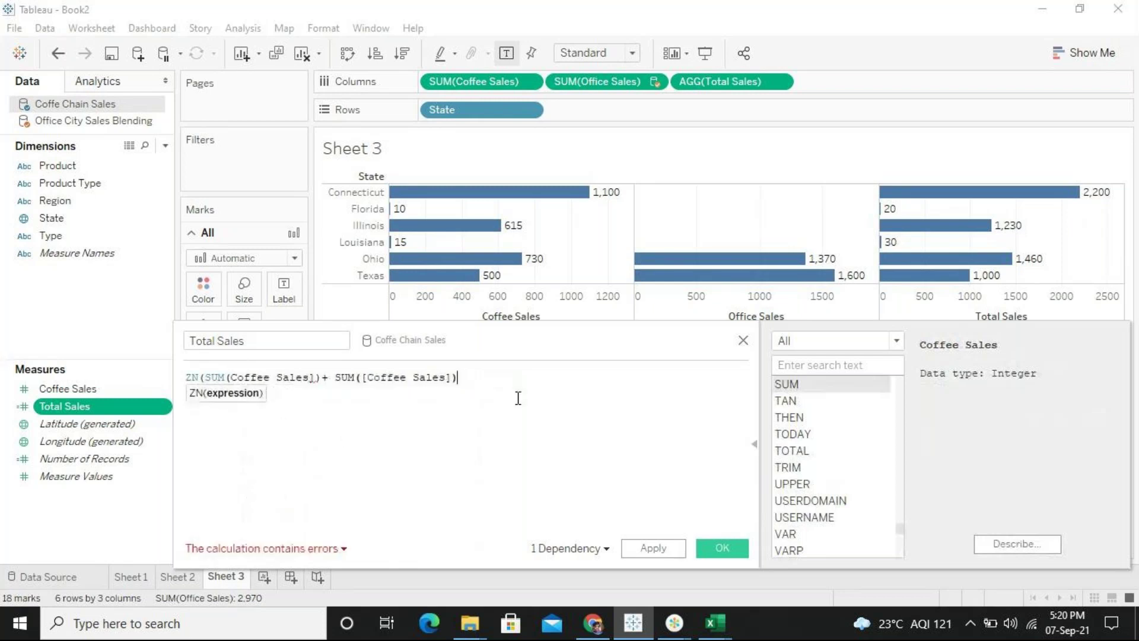
{"action": "type", "text": ")"}
Replace the whole Total Sales formula with ZN(SUM([Coffee Sales]), leaving the ZN function's closing parenthesis open
{"action": "left_click_drag", "start_coordinate": [545, 375], "coordinate": [95, 365]}
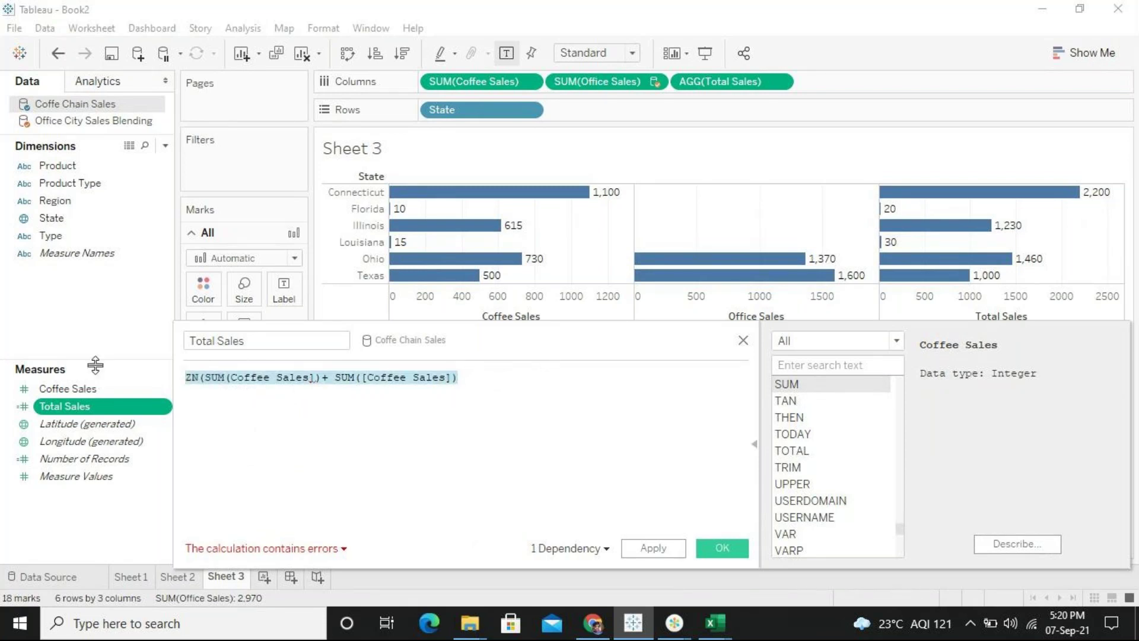
{"action": "type", "text": "zn"}
{"action": "key", "text": "Return"}
{"action": "type", "text": "su"}
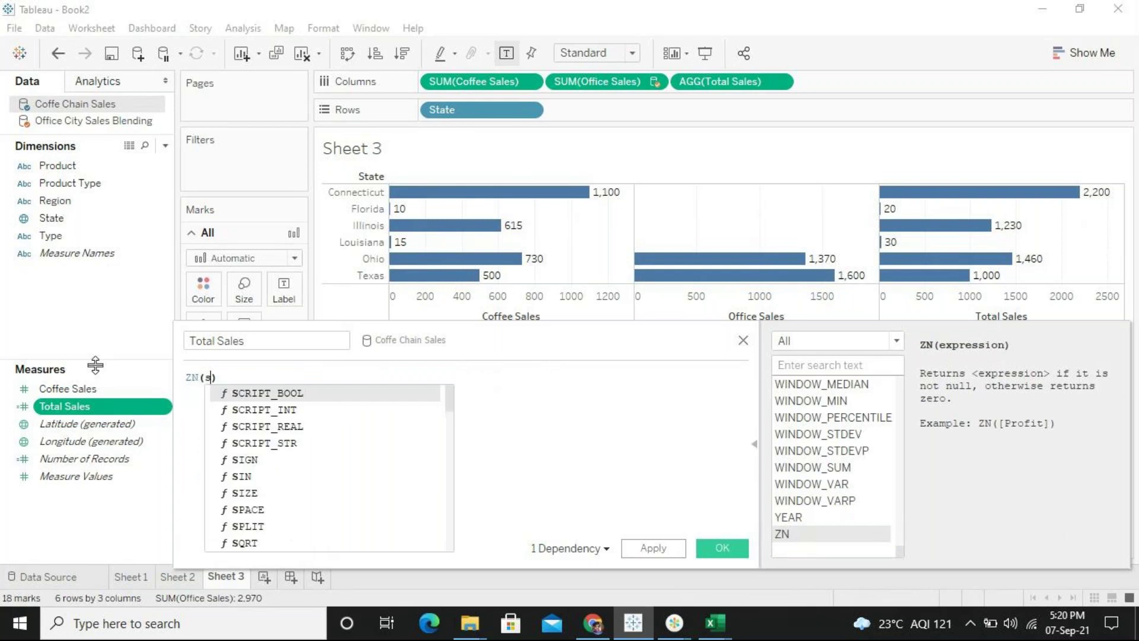
{"action": "type", "text": "m"}
{"action": "key", "text": "Return"}
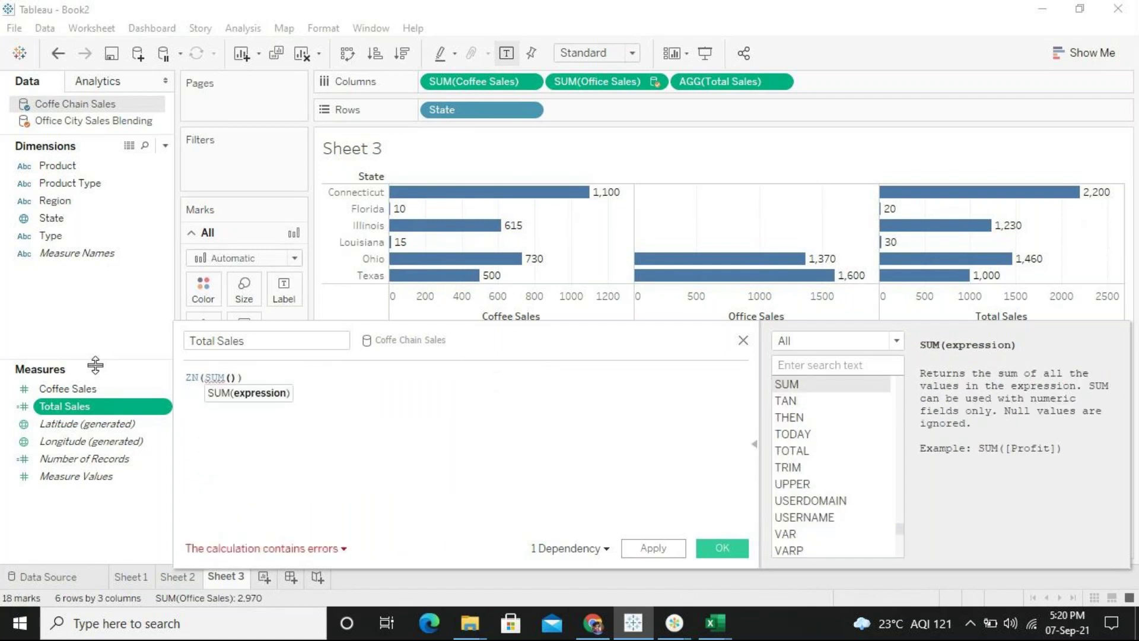
{"action": "type", "text": "co"}
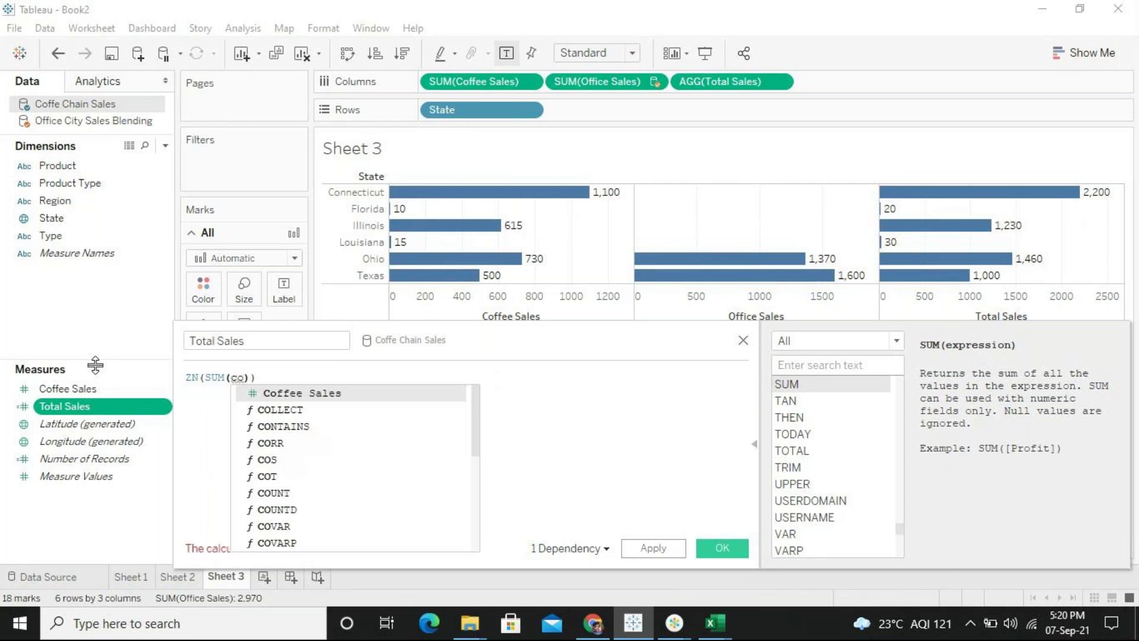
{"action": "key", "text": "Return"}
{"action": "key", "text": "BackSpace"}
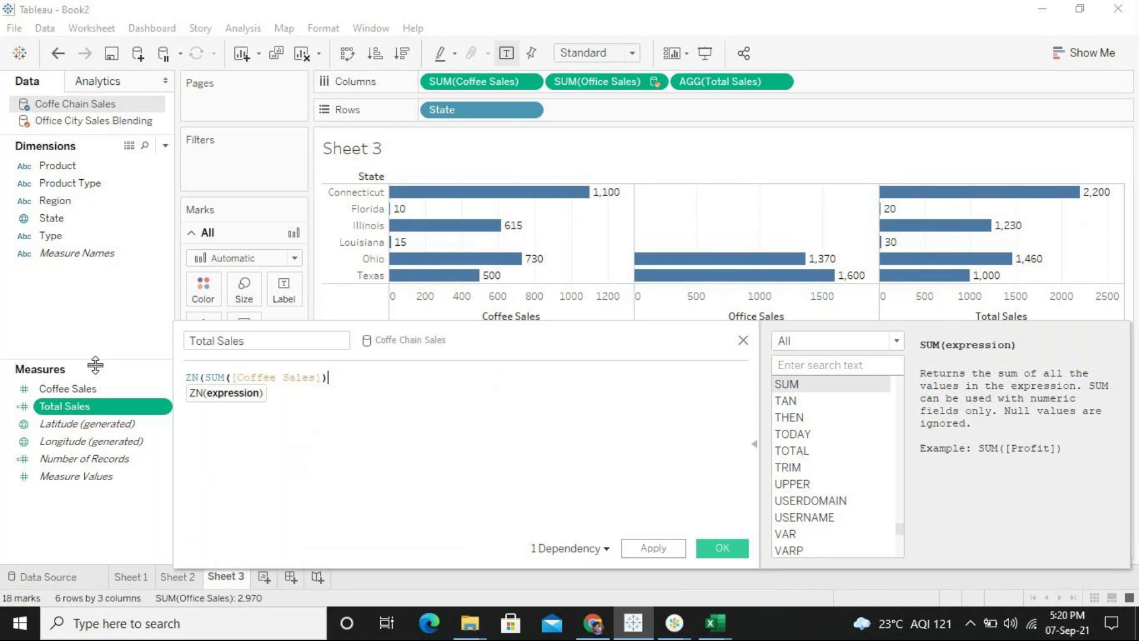
Complete the formula with + SUM([Office City Sales Blending].[Office Sales])) and apply and save the Total Sales calculation
{"action": "type", "text": "+"}
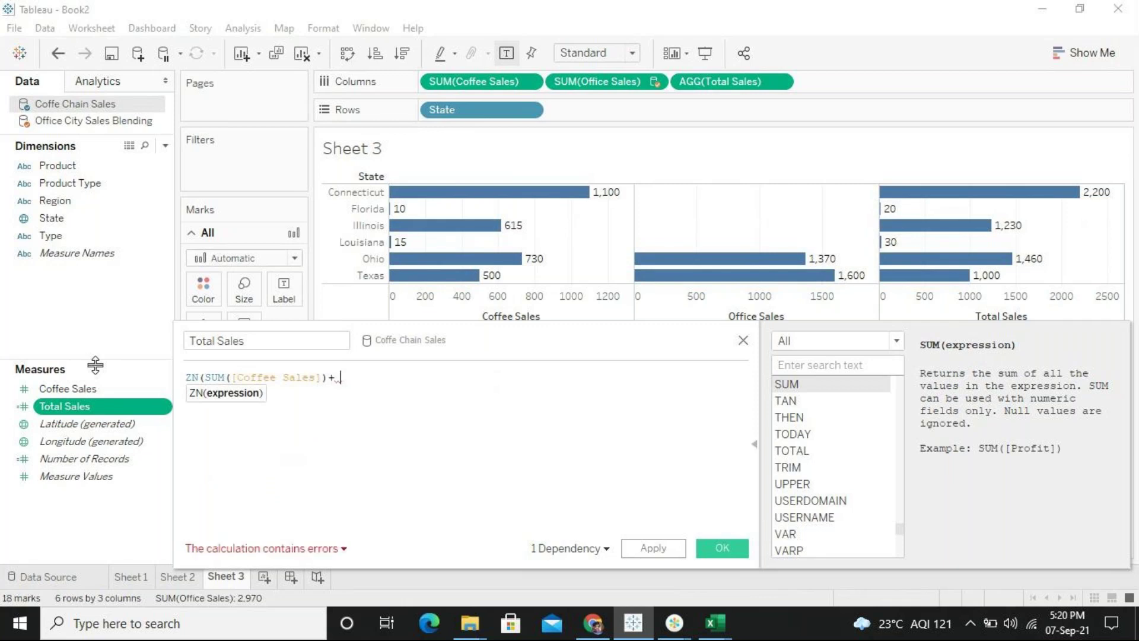
{"action": "type", "text": " o"}
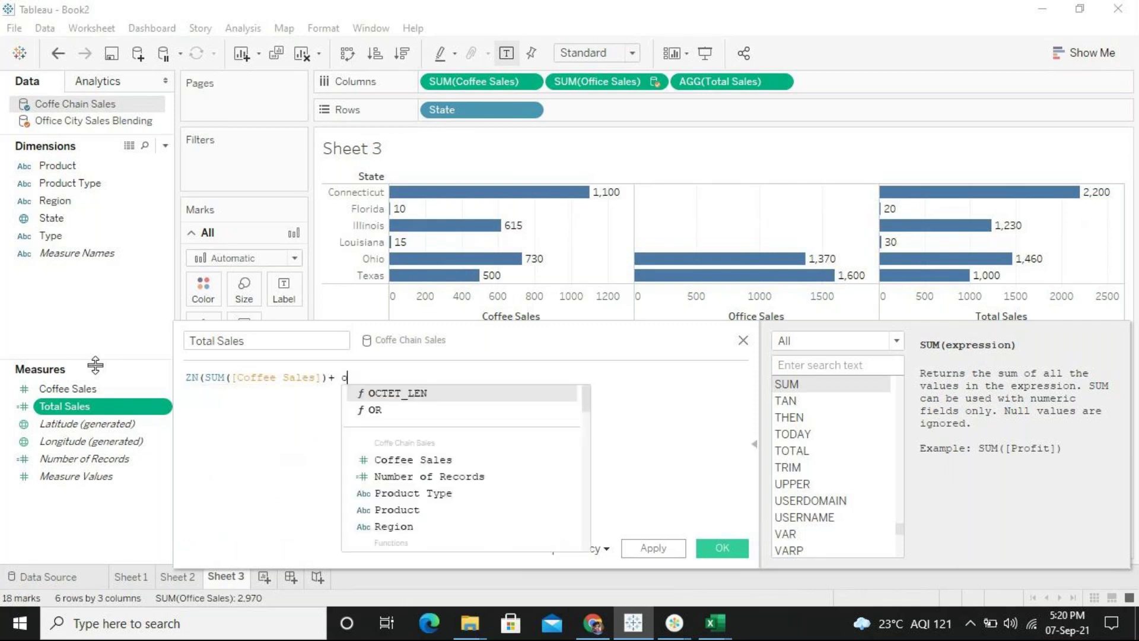
{"action": "type", "text": "f"}
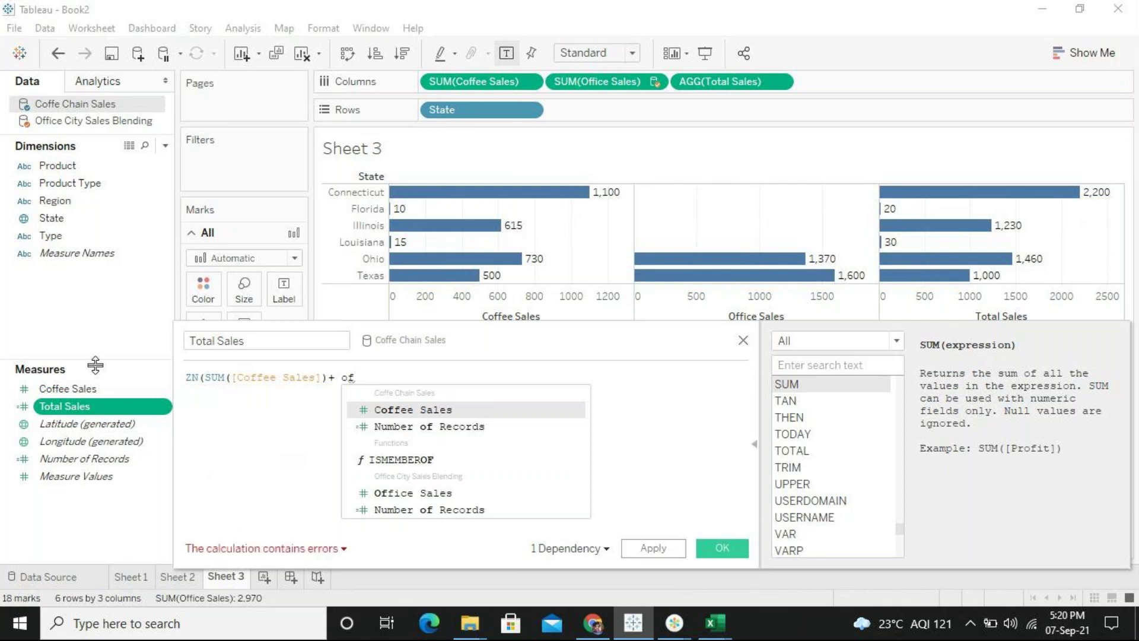
{"action": "key", "text": "Down"}
{"action": "key", "text": "Down"}
{"action": "key", "text": "Down"}
{"action": "key", "text": "Down"}
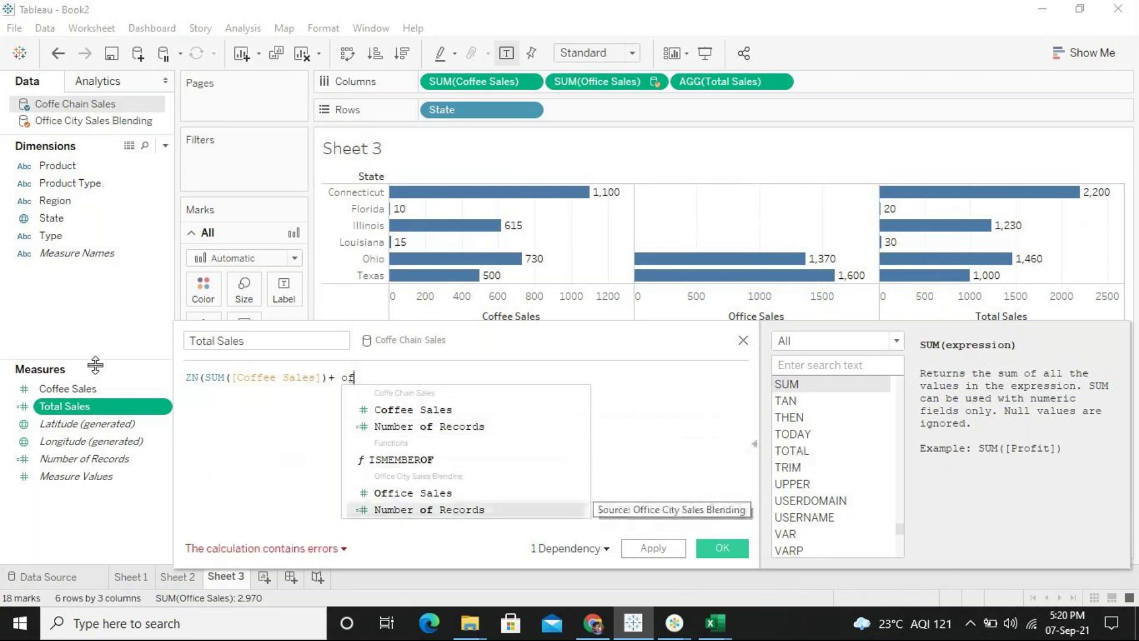
{"action": "key", "text": "Up"}
{"action": "key", "text": "Return"}
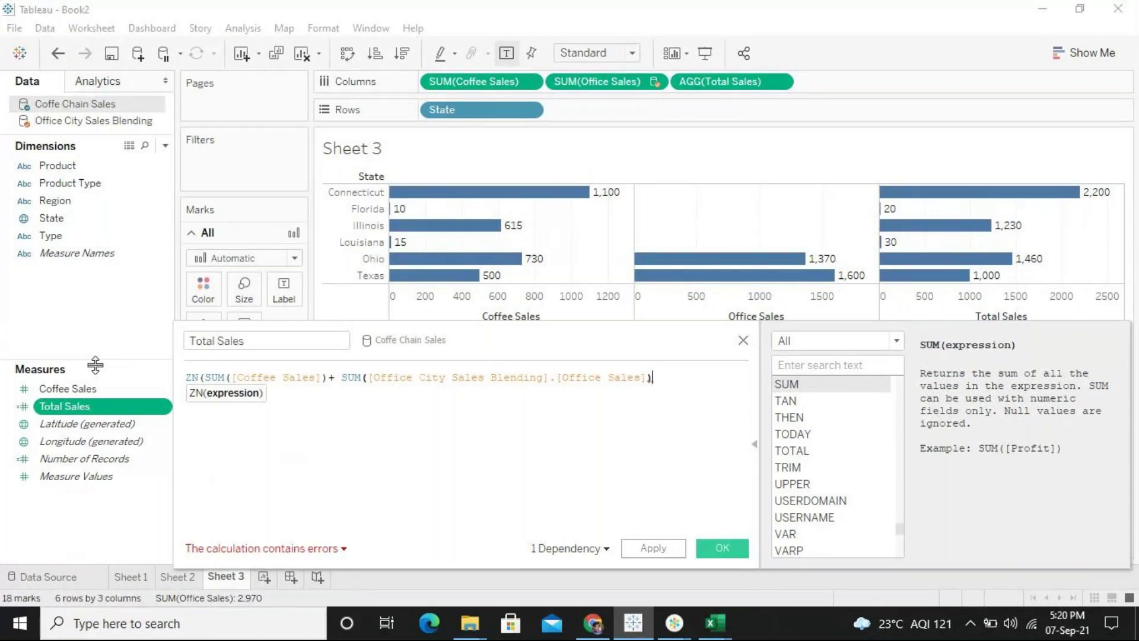
{"action": "type", "text": ")"}
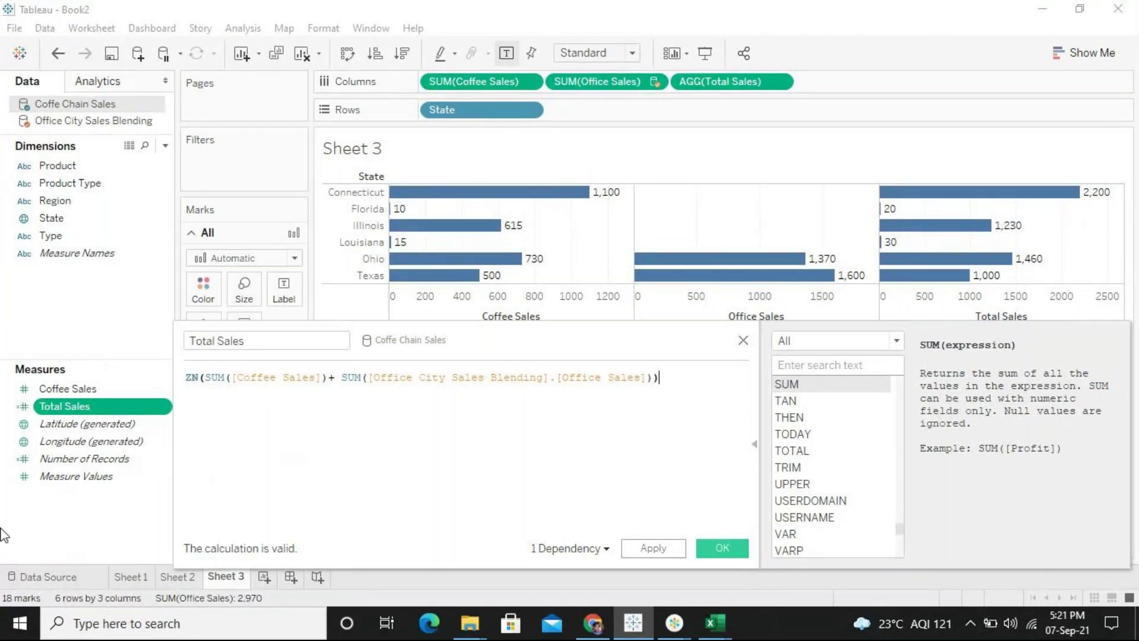
{"action": "left_click", "coordinate": [649, 550]}
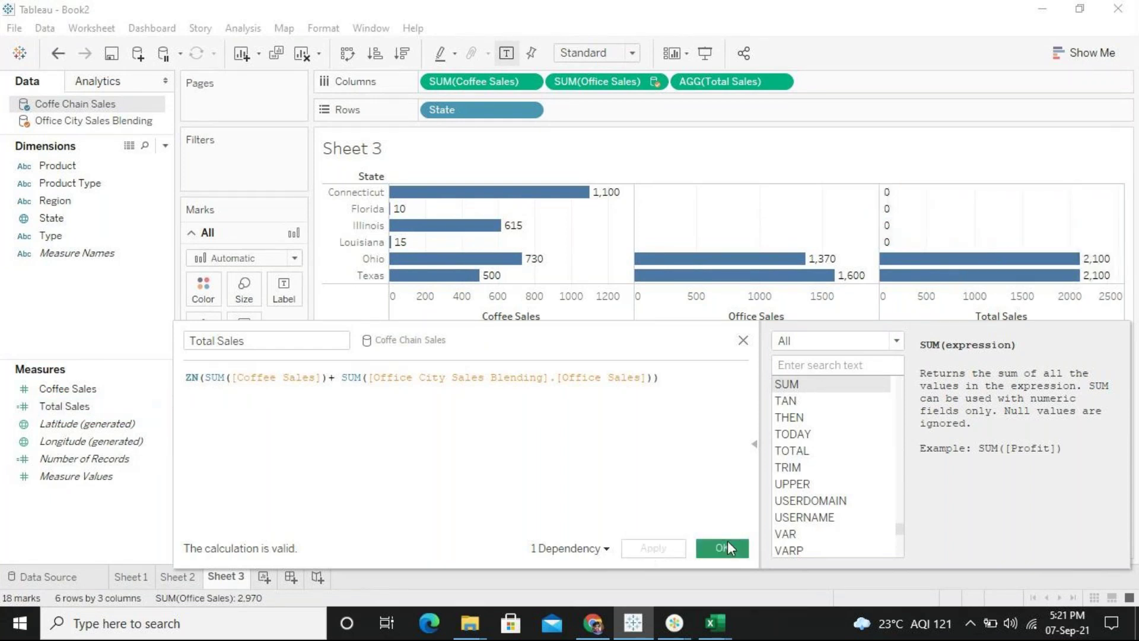
{"action": "left_click", "coordinate": [727, 541]}
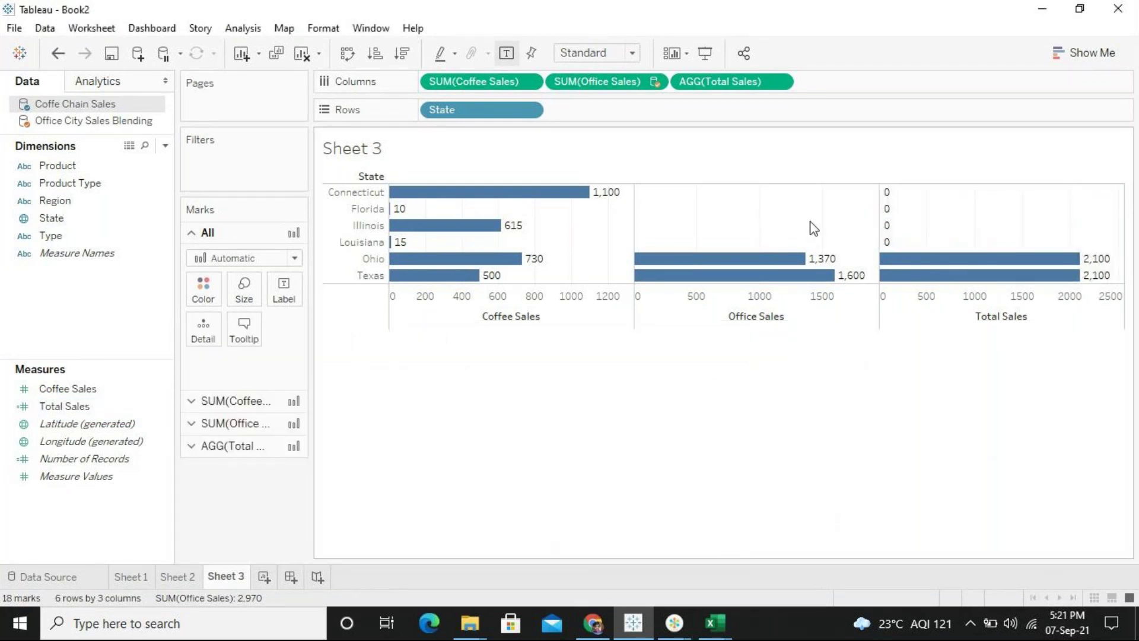
Open the Total Sales calculated field for editing
{"action": "mouse_move", "coordinate": [888, 196]}
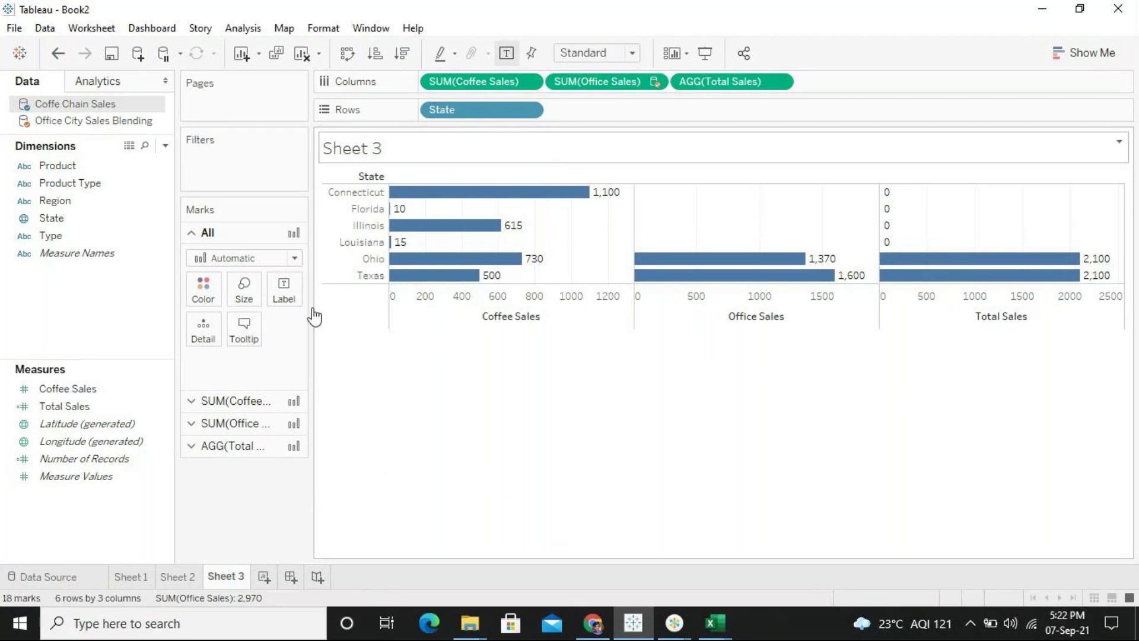
{"action": "left_click", "coordinate": [89, 389]}
{"action": "left_click", "coordinate": [81, 406]}
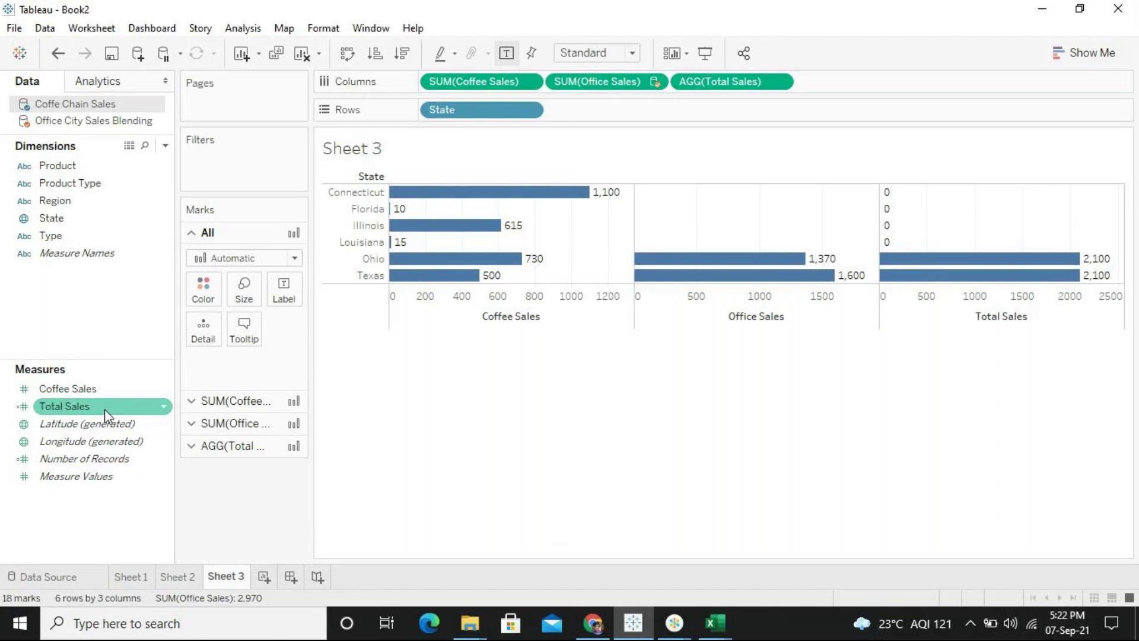
{"action": "left_click", "coordinate": [104, 408]}
{"action": "right_click", "coordinate": [104, 408]}
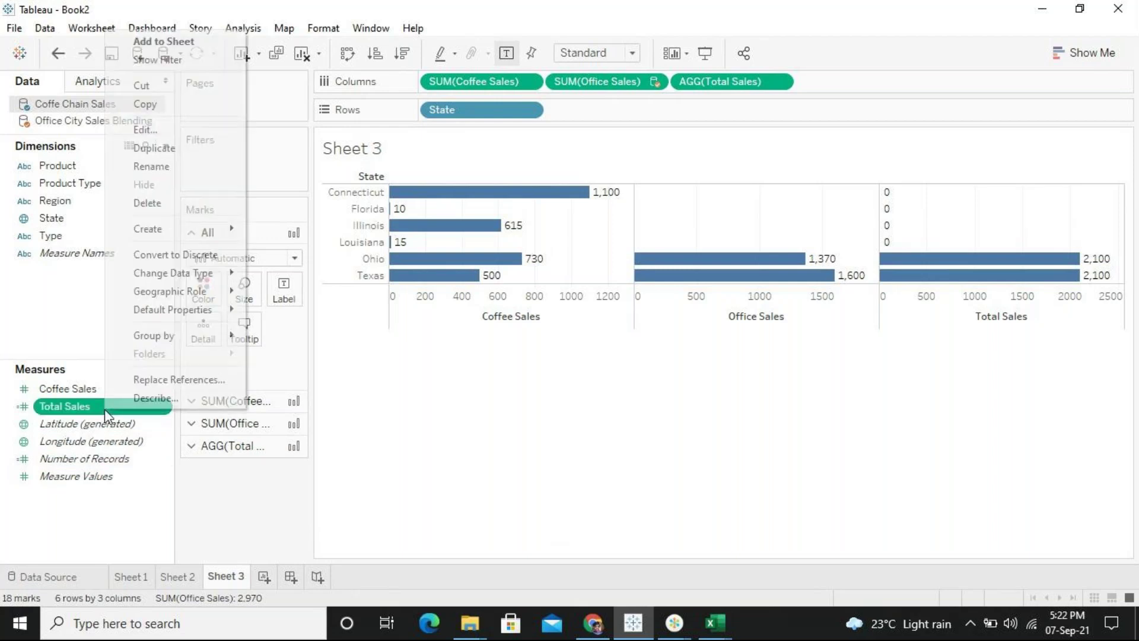
{"action": "left_click", "coordinate": [189, 129]}
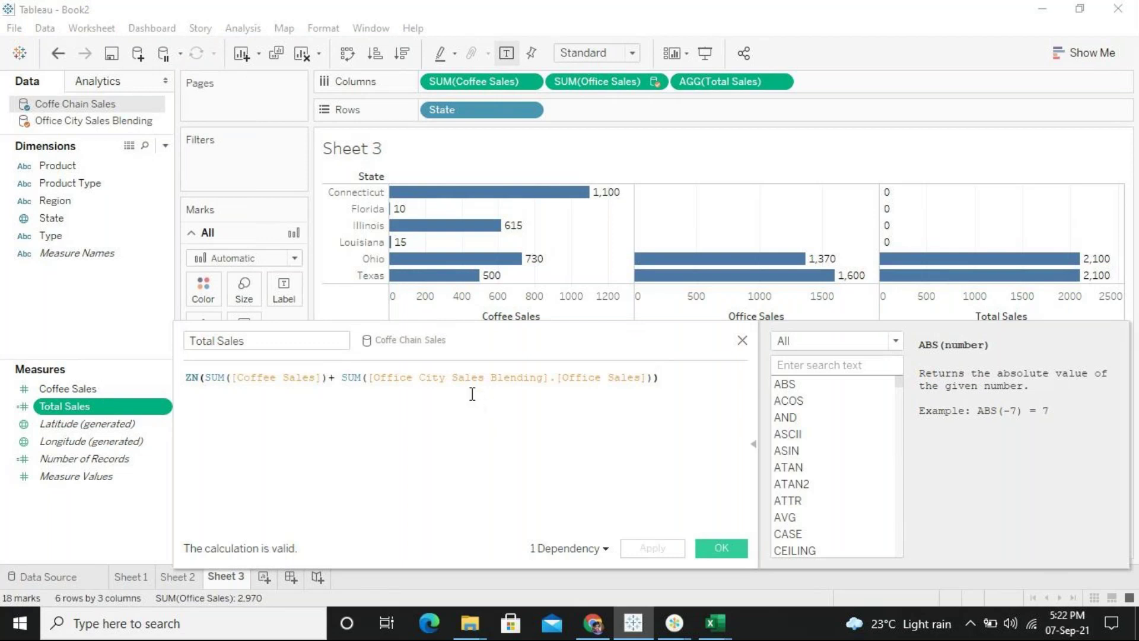
Highlight the [Office City Sales Blending] data source prefix in the second SUM of the formula
{"action": "left_click", "coordinate": [545, 378]}
{"action": "key", "text": "ctrl+shift+Left"}
{"action": "key", "text": "ctrl+shift+Left"}
{"action": "key", "text": "ctrl+shift+Left"}
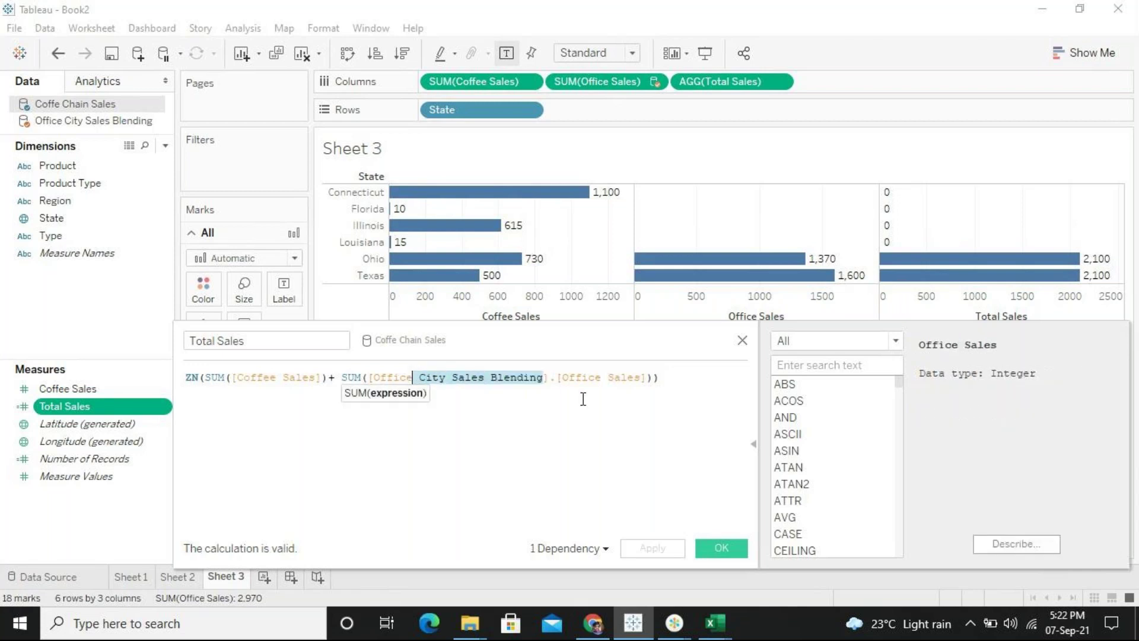
{"action": "left_click_drag", "start_coordinate": [551, 381], "coordinate": [370, 379]}
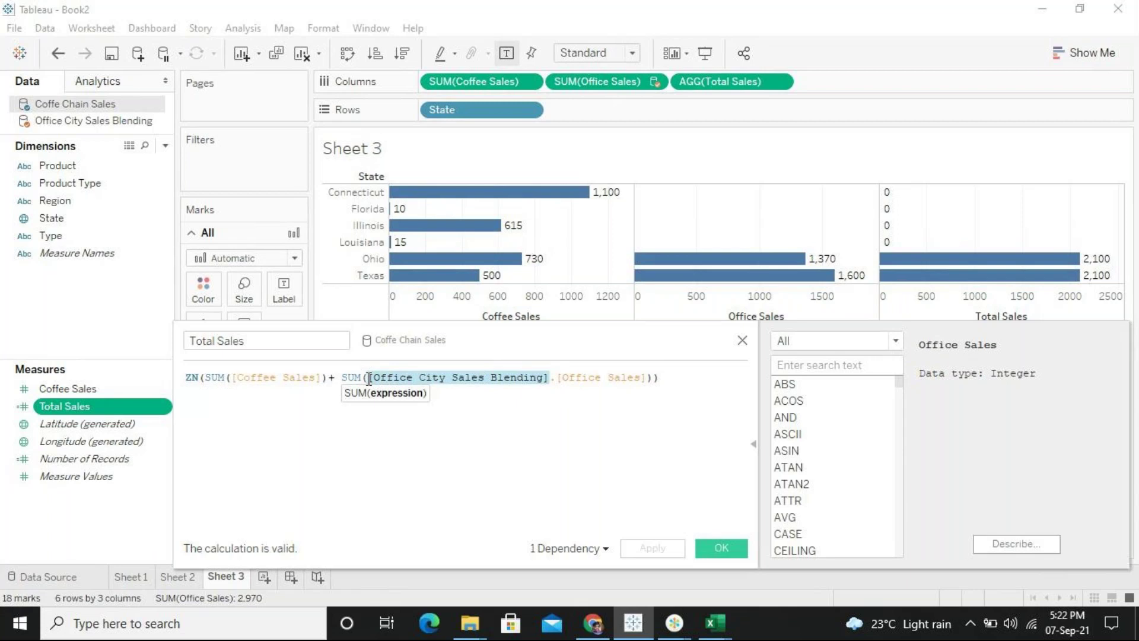
Try to insert the data source name Coffe Chain Sales before [Coffee Sales] in the first SUM of the formula
{"action": "left_click", "coordinate": [233, 379]}
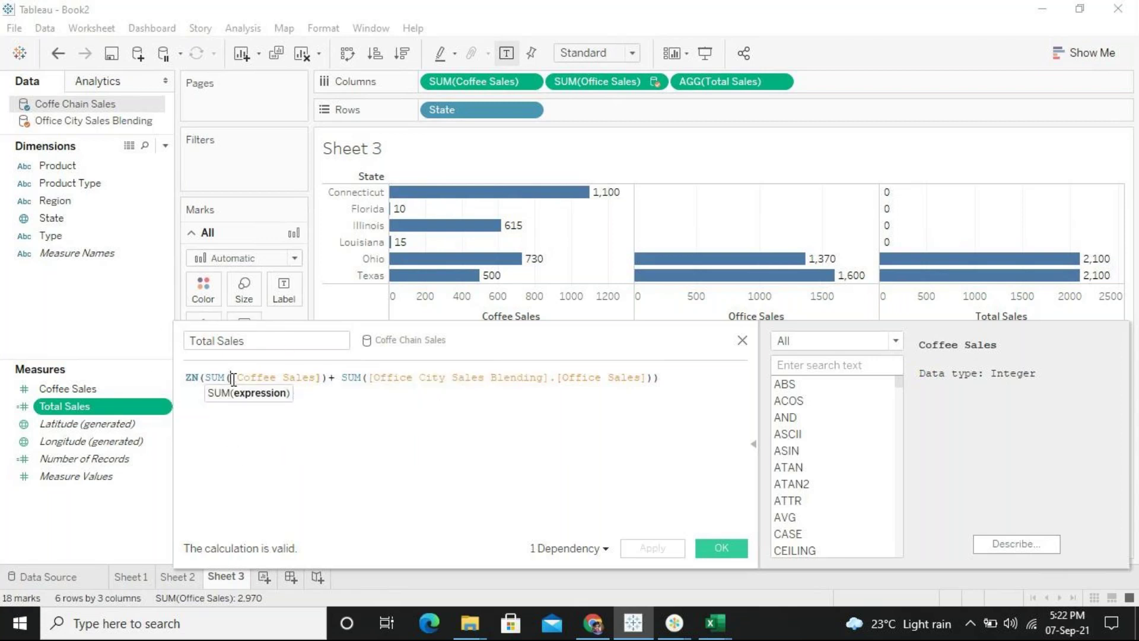
{"action": "type", "text": "co"}
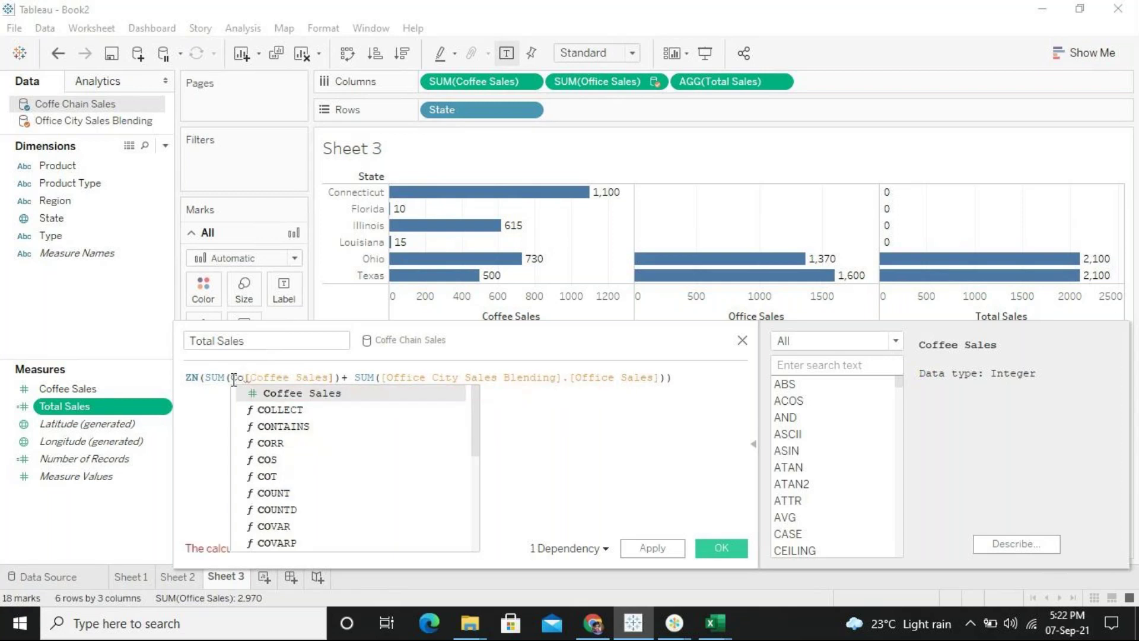
{"action": "type", "text": "ffe sales"}
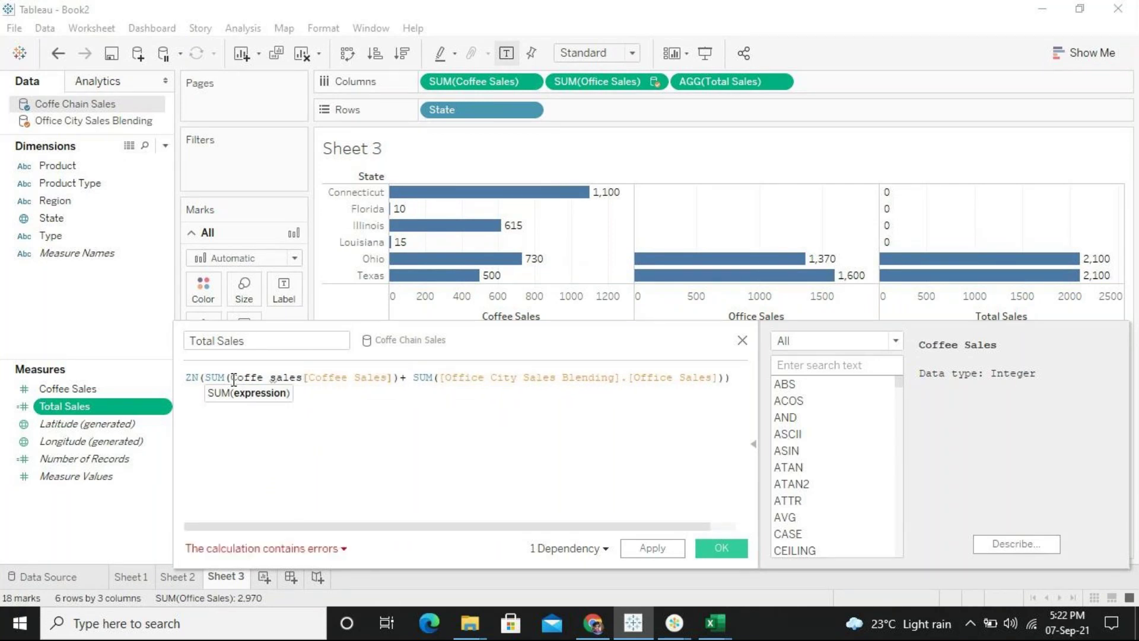
{"action": "key", "text": "BackSpace"}
{"action": "key", "text": "BackSpace"}
{"action": "key", "text": "BackSpace"}
{"action": "key", "text": "BackSpace"}
{"action": "key", "text": "BackSpace"}
{"action": "type", "text": "chain"}
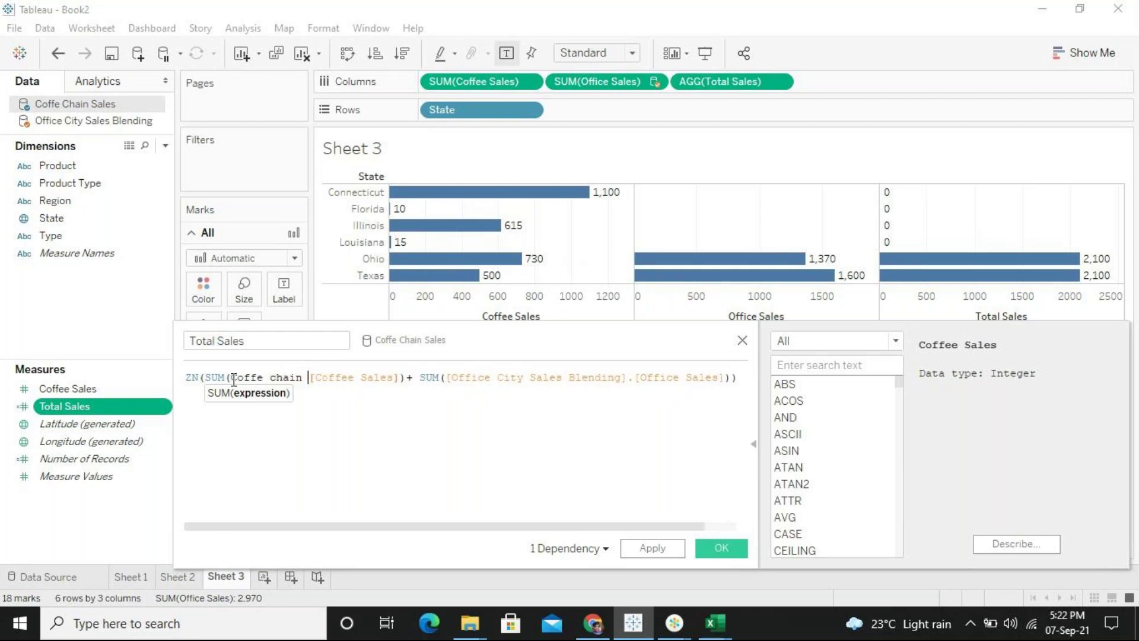
{"action": "key", "text": "BackSpace"}
{"action": "key", "text": "BackSpace"}
{"action": "type", "text": "Chain Sales"}
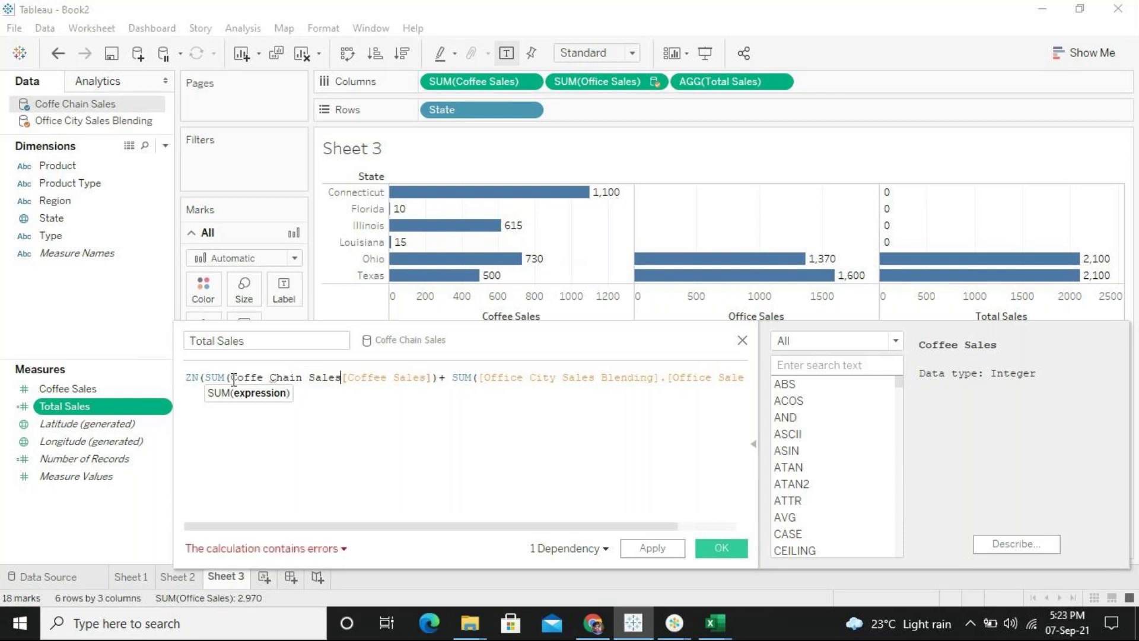
Try to enclose the inserted Coffe Chain Sales prefix in square brackets
{"action": "type", "text": "."}
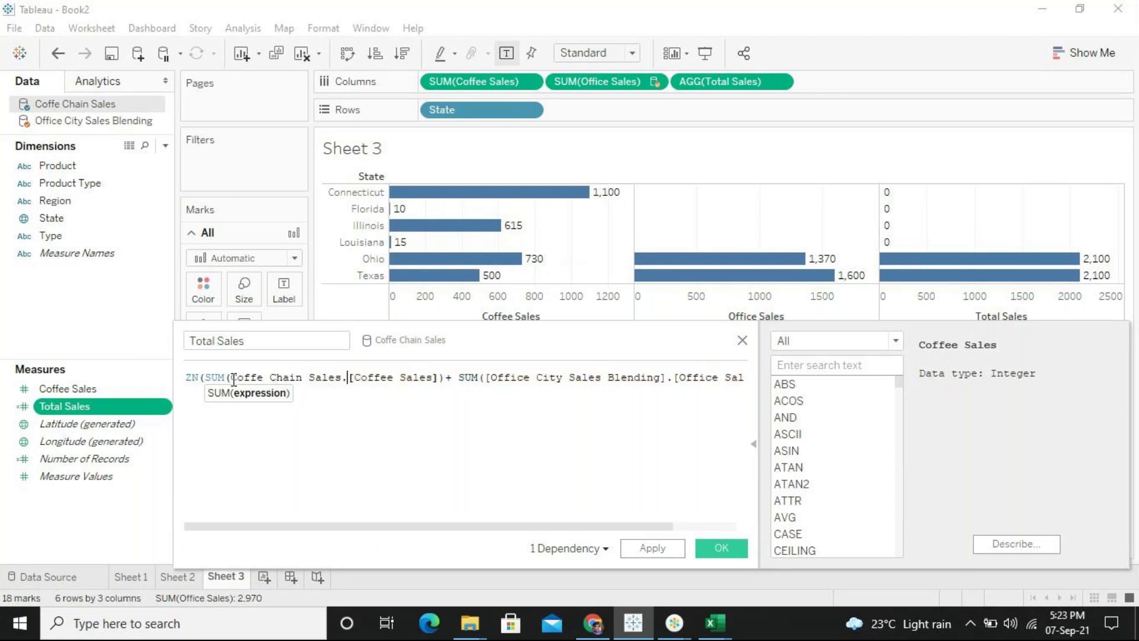
{"action": "key", "text": "BackSpace"}
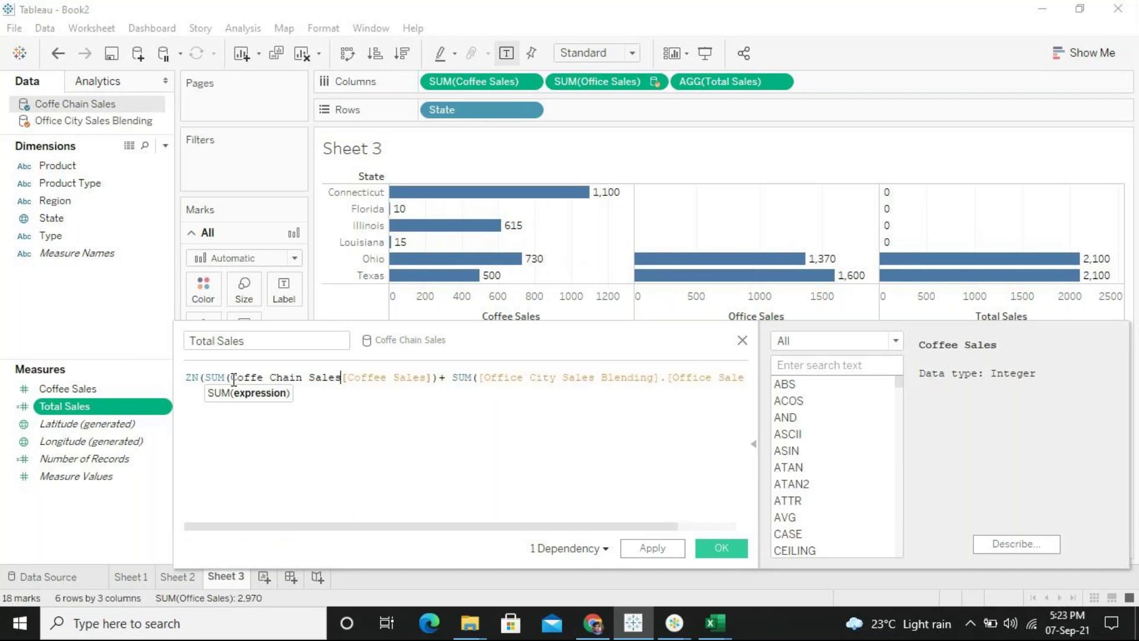
{"action": "type", "text": ")"}
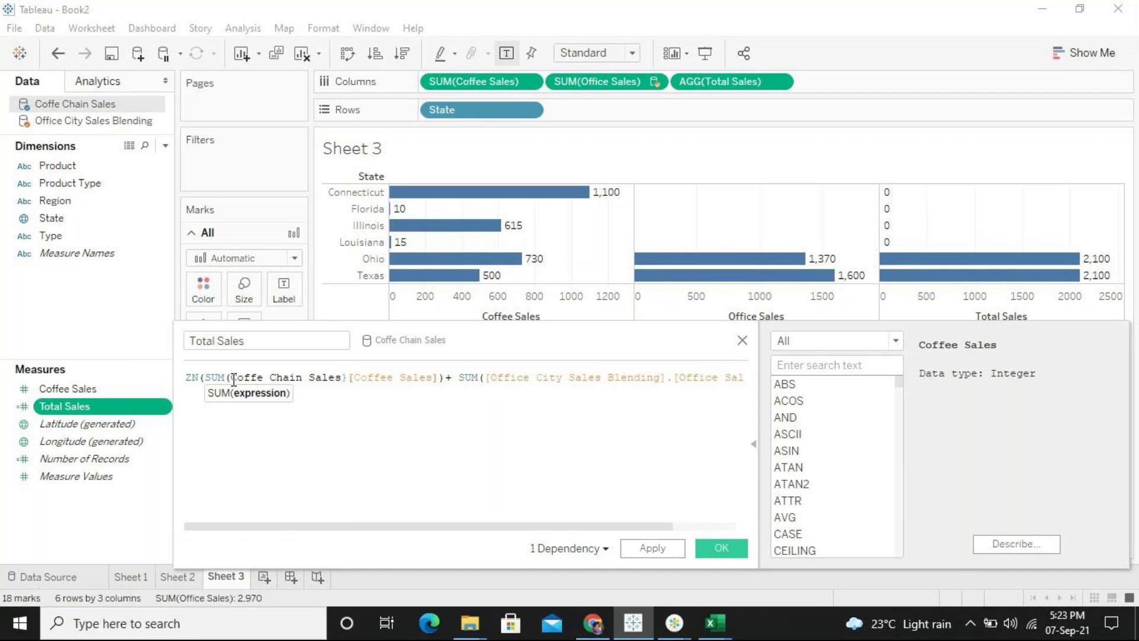
{"action": "key", "text": "BackSpace"}
{"action": "type", "text": "]"}
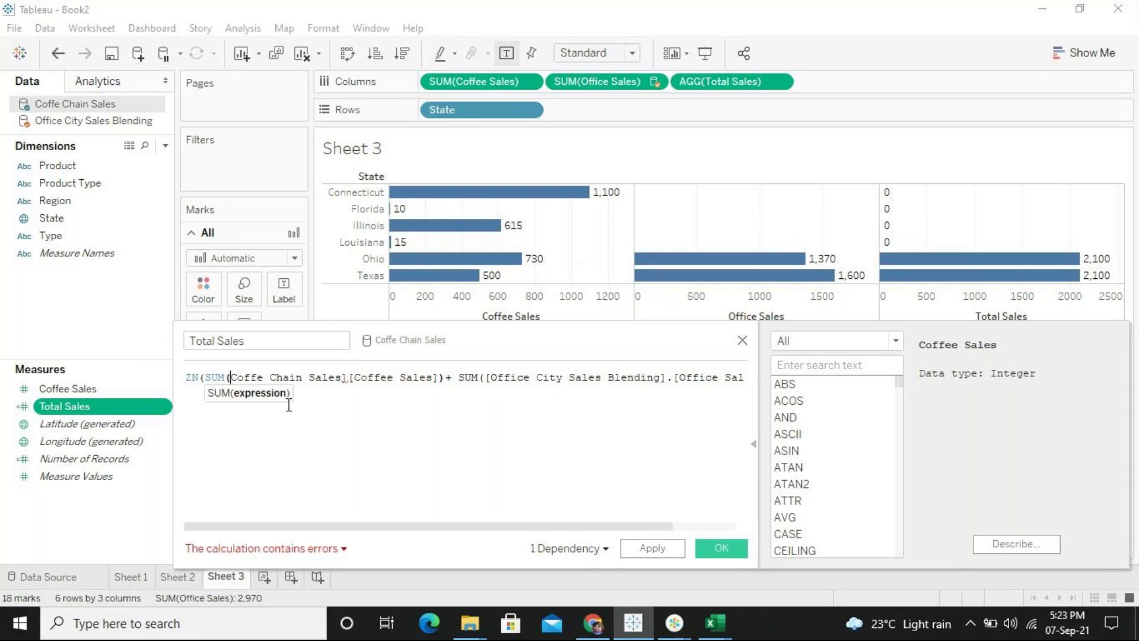
{"action": "type", "text": "["}
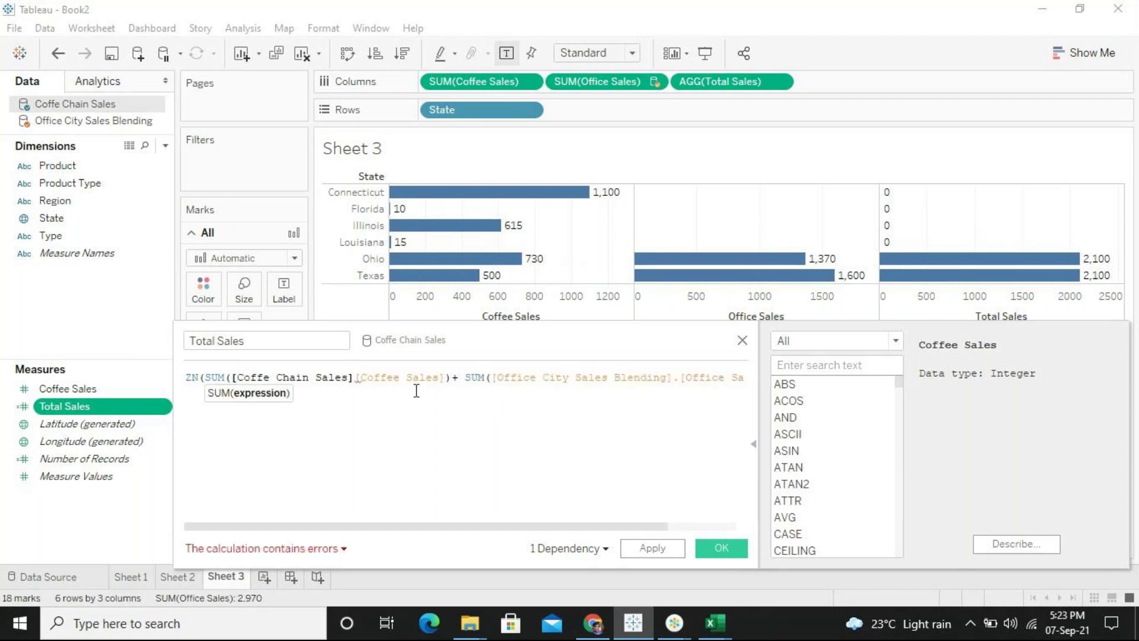
Remove the [Coffe Chain Sales] prefix from the first SUM and apply and save the Total Sales calculation
{"action": "left_click_drag", "start_coordinate": [242, 378], "coordinate": [350, 374]}
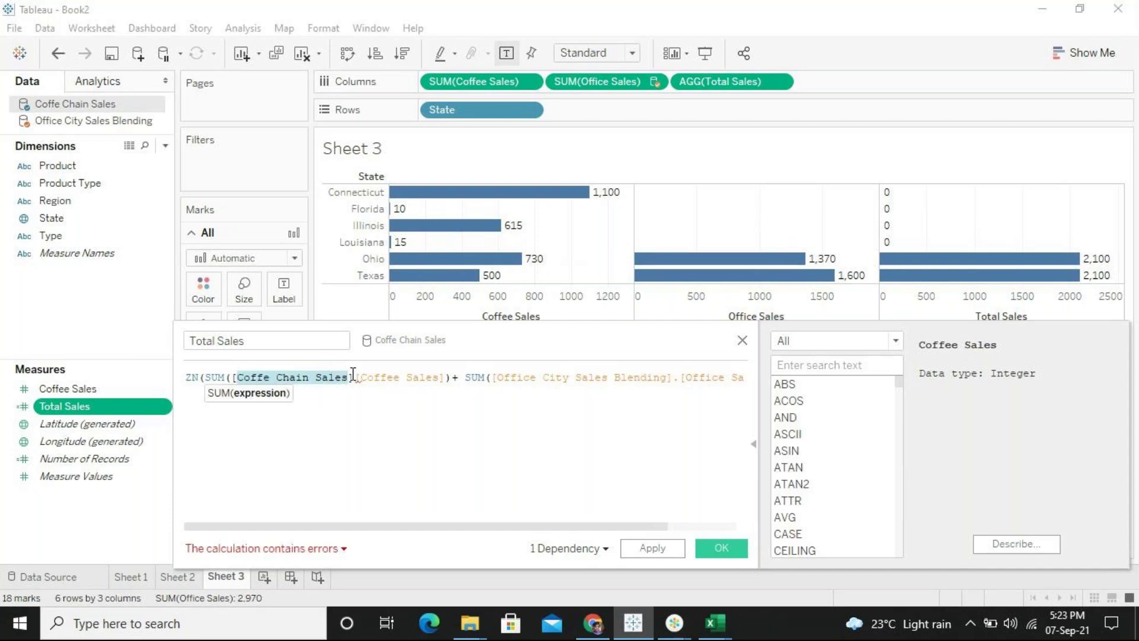
{"action": "left_click", "coordinate": [601, 378]}
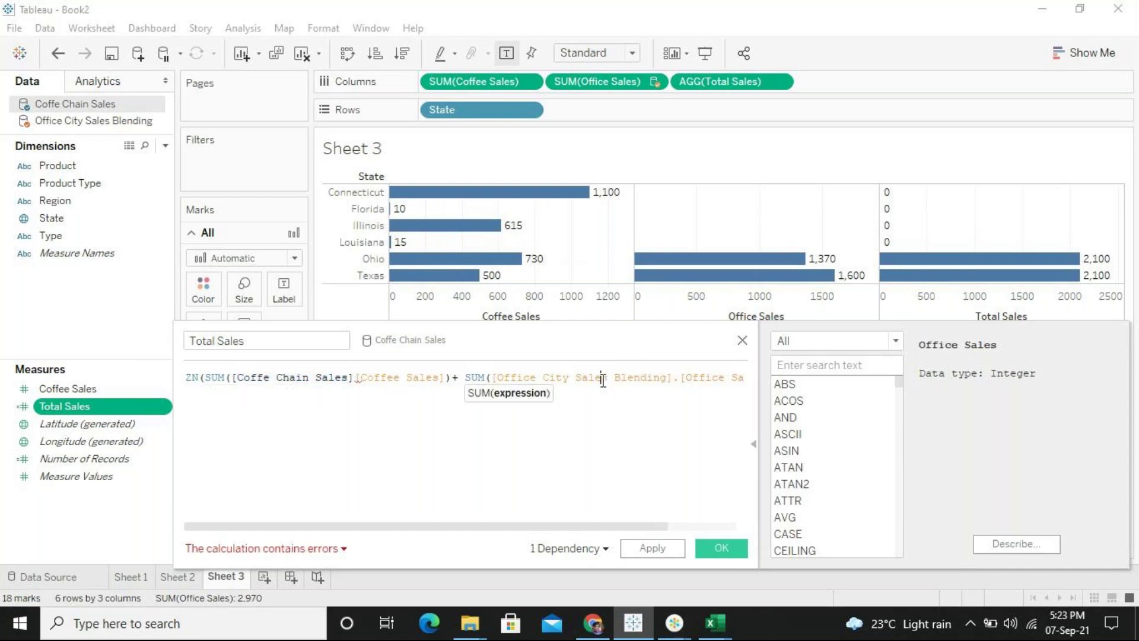
{"action": "left_click_drag", "start_coordinate": [355, 377], "coordinate": [230, 377]}
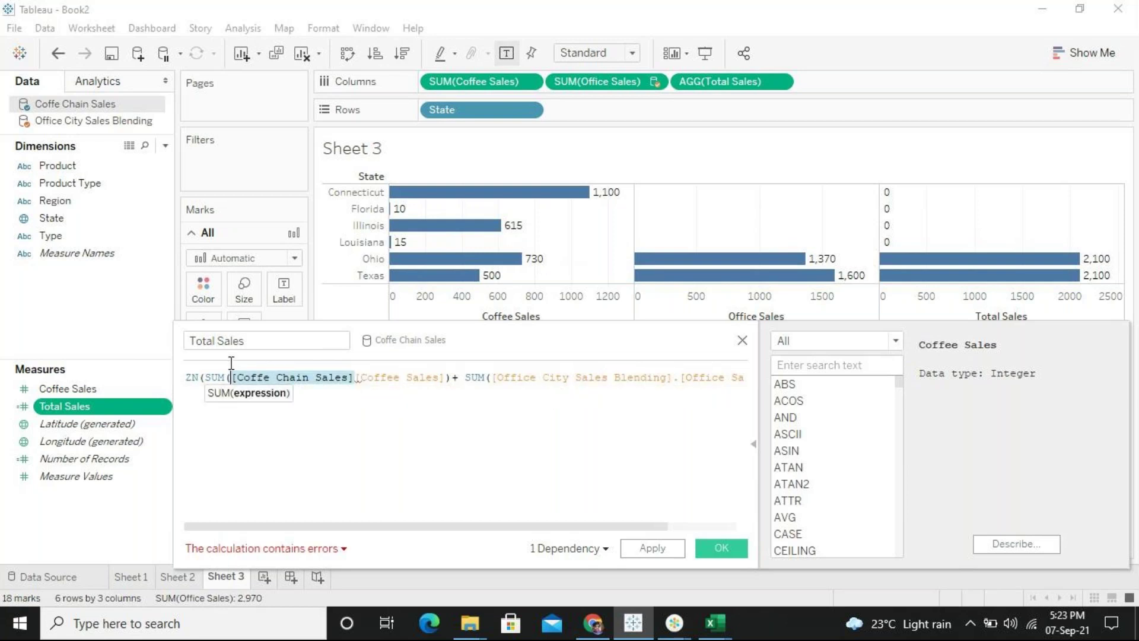
{"action": "key", "text": "Delete"}
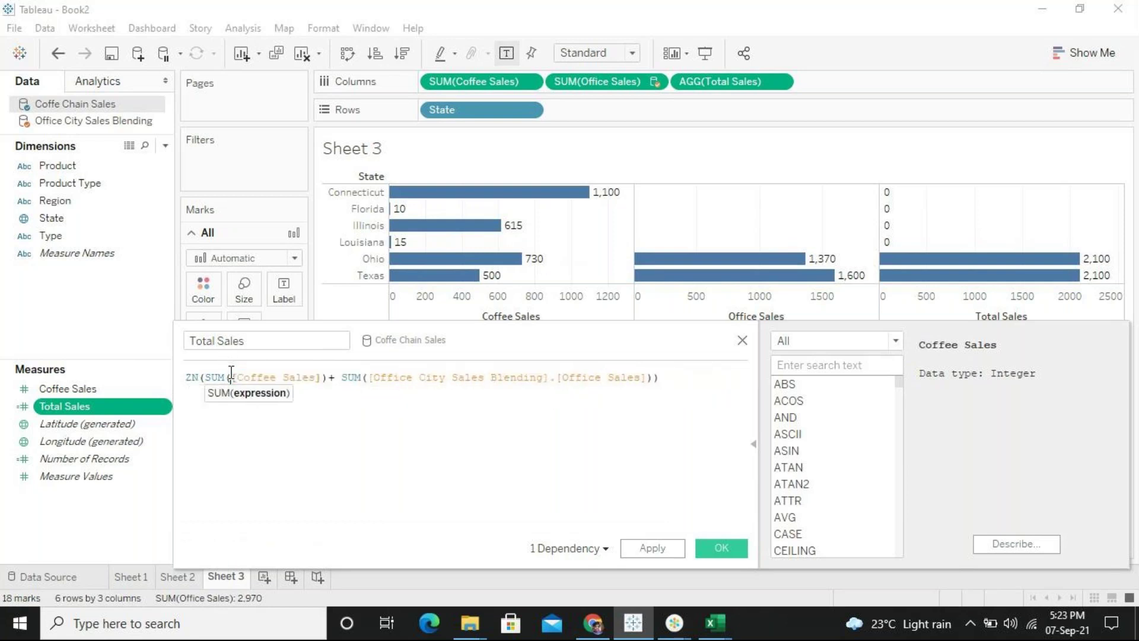
{"action": "left_click", "coordinate": [414, 462]}
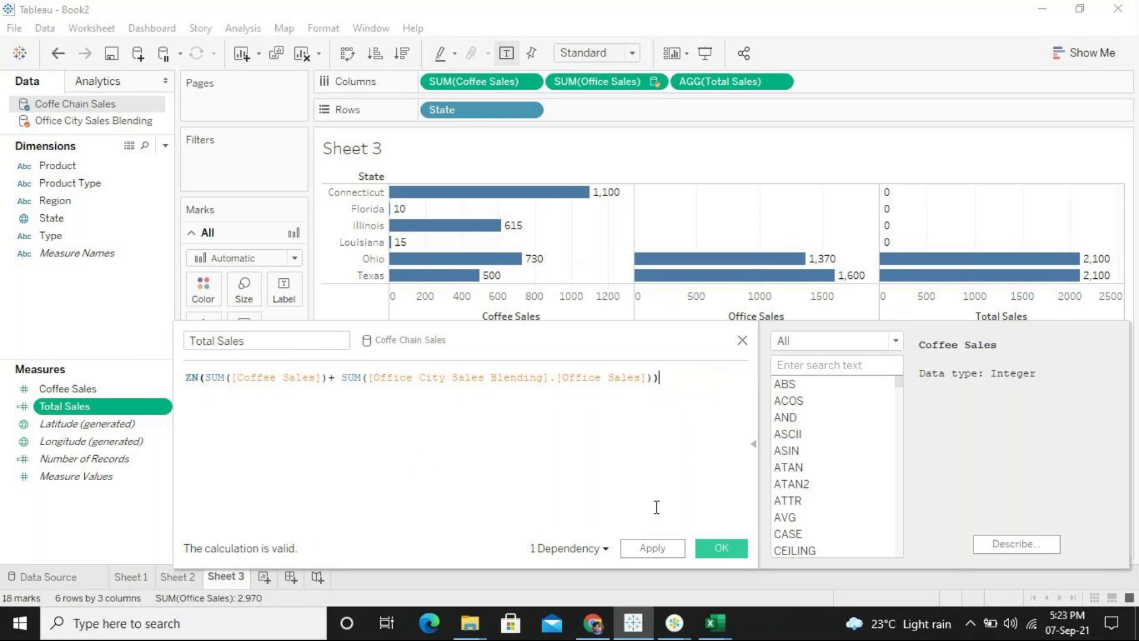
{"action": "left_click", "coordinate": [653, 554]}
{"action": "left_click", "coordinate": [723, 547]}
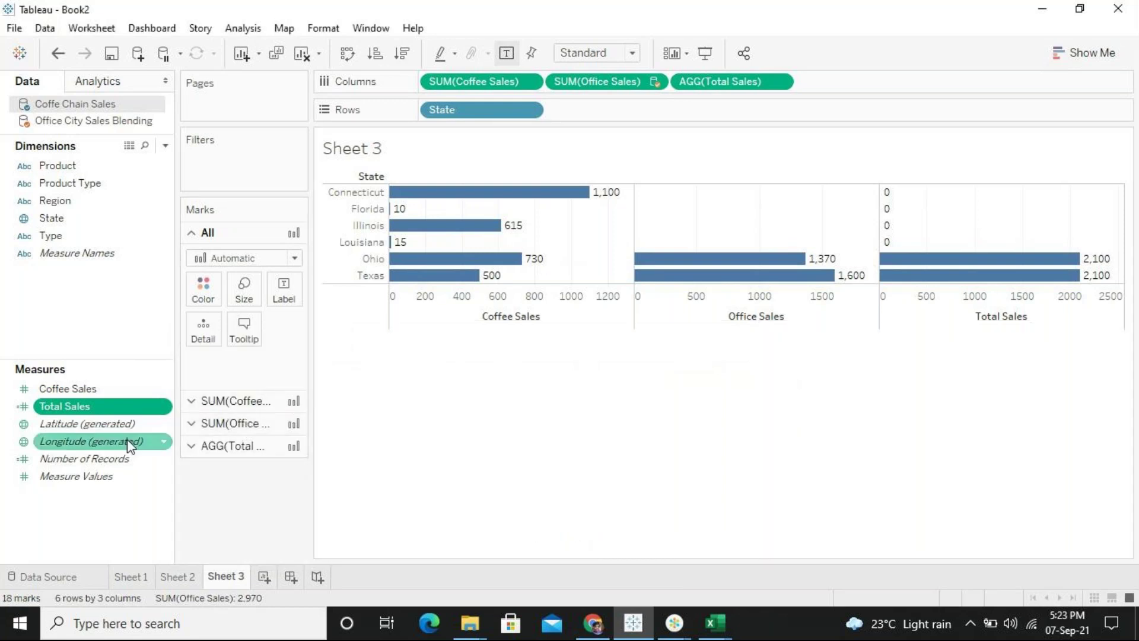
Create a calculated field named Total Sales done in the Office City Sales Blending data source
{"action": "left_click", "coordinate": [113, 130]}
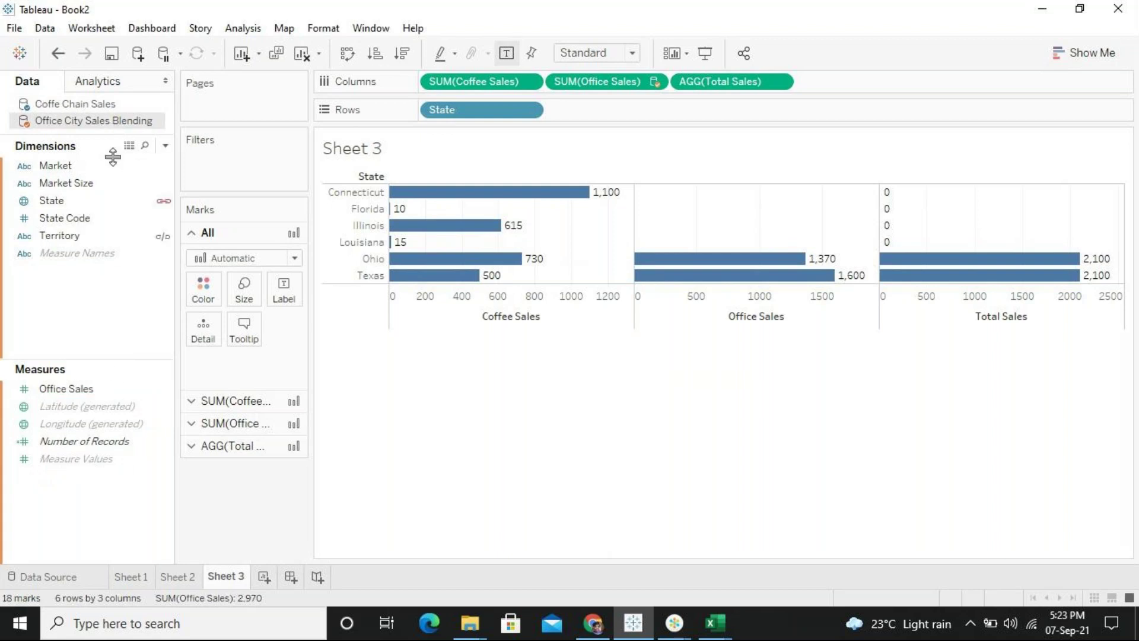
{"action": "right_click", "coordinate": [98, 318]}
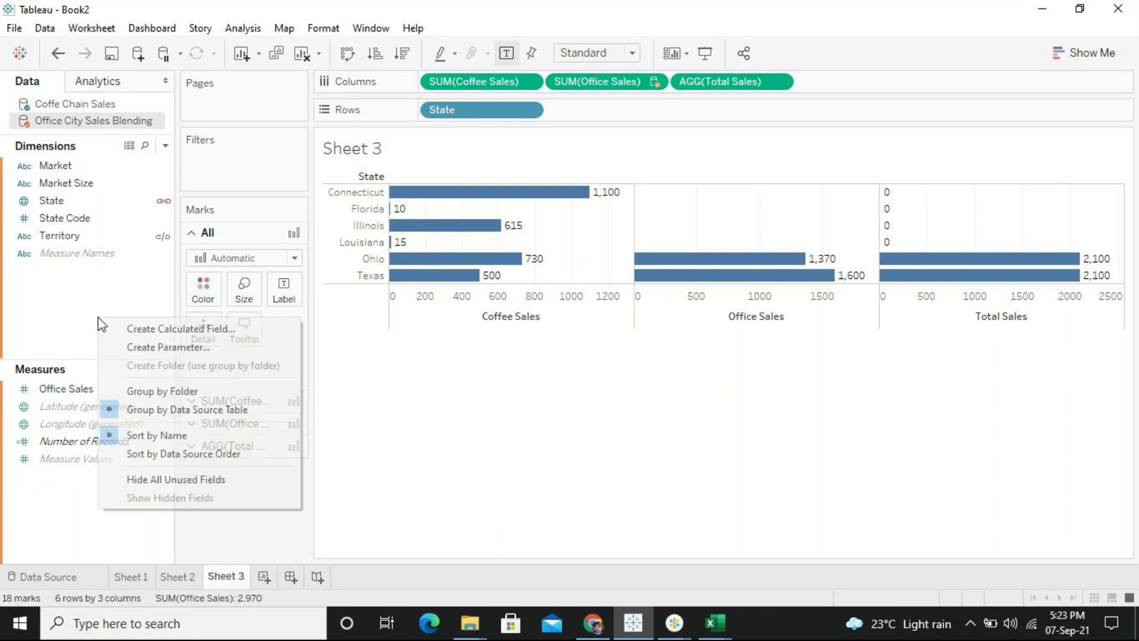
{"action": "left_click", "coordinate": [144, 330]}
{"action": "type", "text": "Ta"}
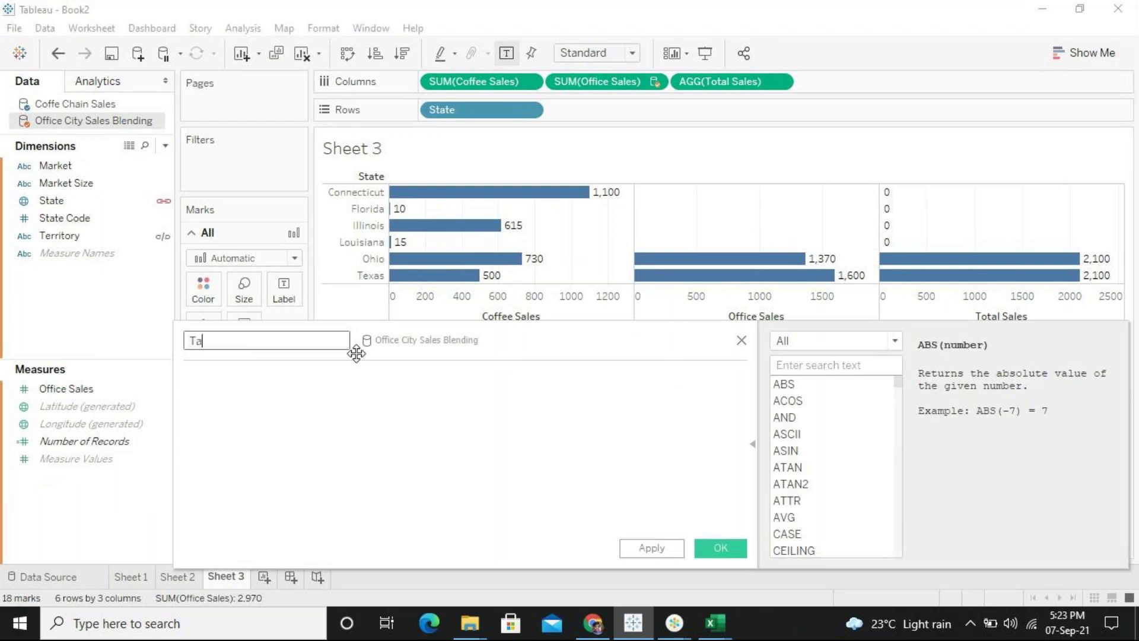
{"action": "key", "text": "BackSpace"}
{"action": "type", "text": "ort"}
{"action": "key", "text": "BackSpace"}
{"action": "key", "text": "BackSpace"}
{"action": "type", "text": "tal Sales done"}
{"action": "left_click", "coordinate": [341, 391]}
{"action": "type", "text": "="}
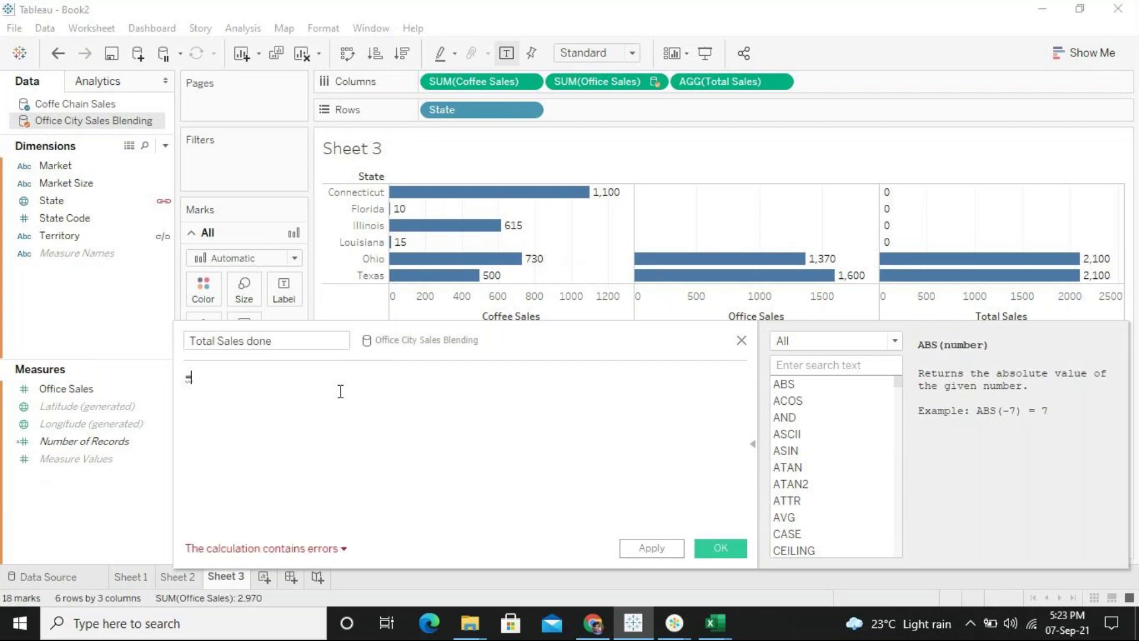
{"action": "type", "text": "zn"}
{"action": "key", "text": "BackSpace"}
{"action": "key", "text": "BackSpace"}
{"action": "key", "text": "BackSpace"}
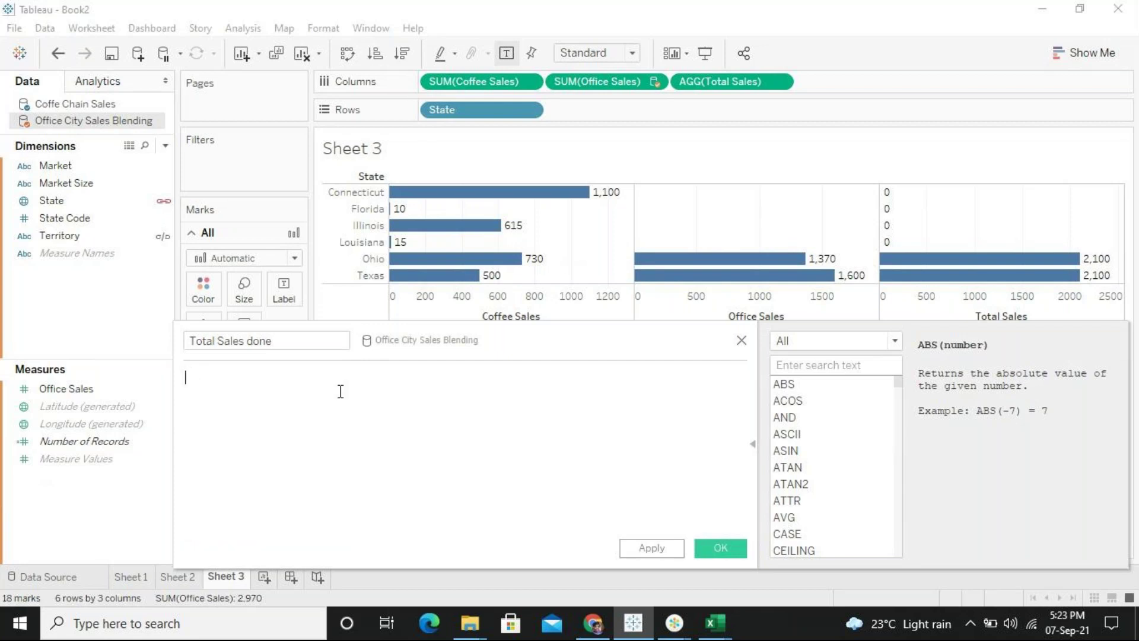
{"action": "type", "text": "-="}
{"action": "key", "text": "BackSpace"}
{"action": "key", "text": "BackSpace"}
Enter SUM(SUM([Coffe Chain Sales].[Coffee Sales]) as the formula, leaving the outer function's closing parenthesis open
{"action": "type", "text": "sum"}
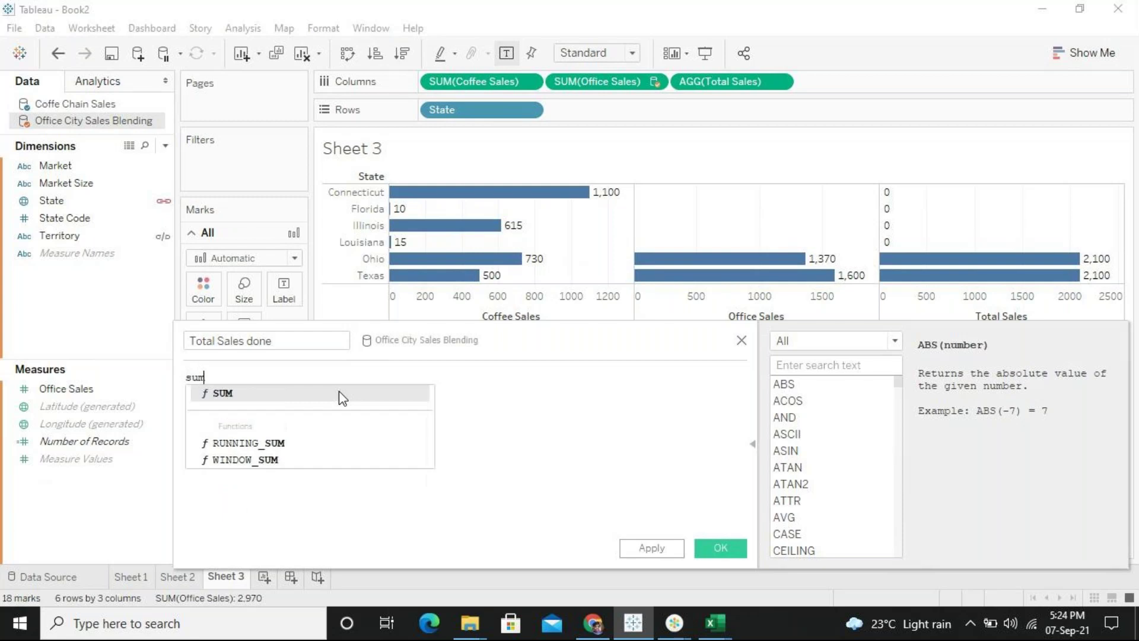
{"action": "key", "text": "Return"}
{"action": "type", "text": "cof"}
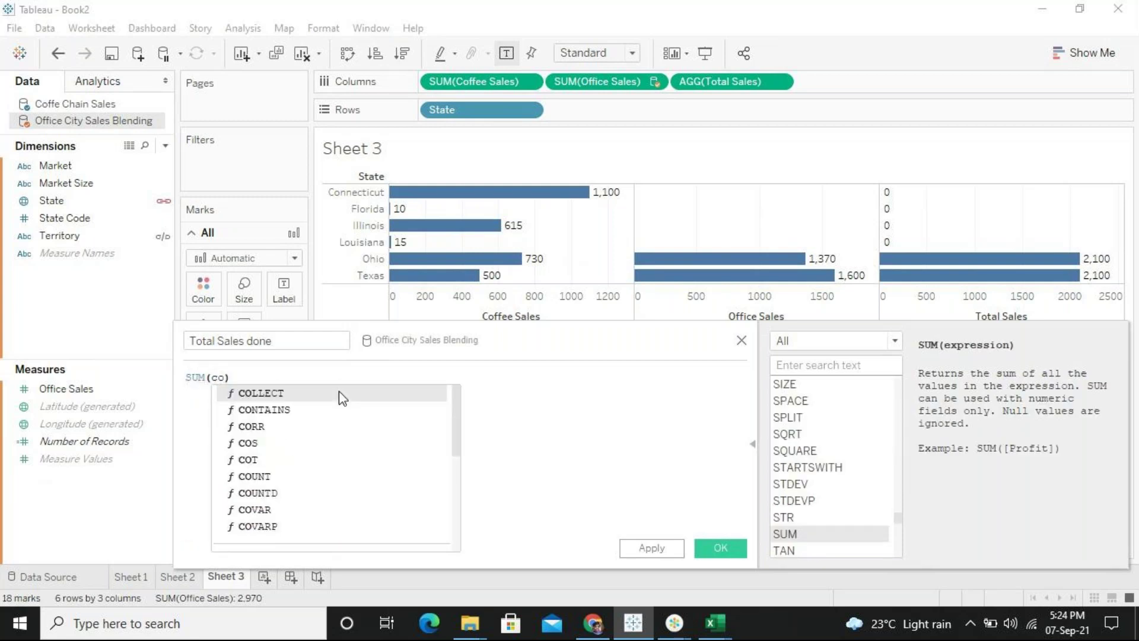
{"action": "key", "text": "Return"}
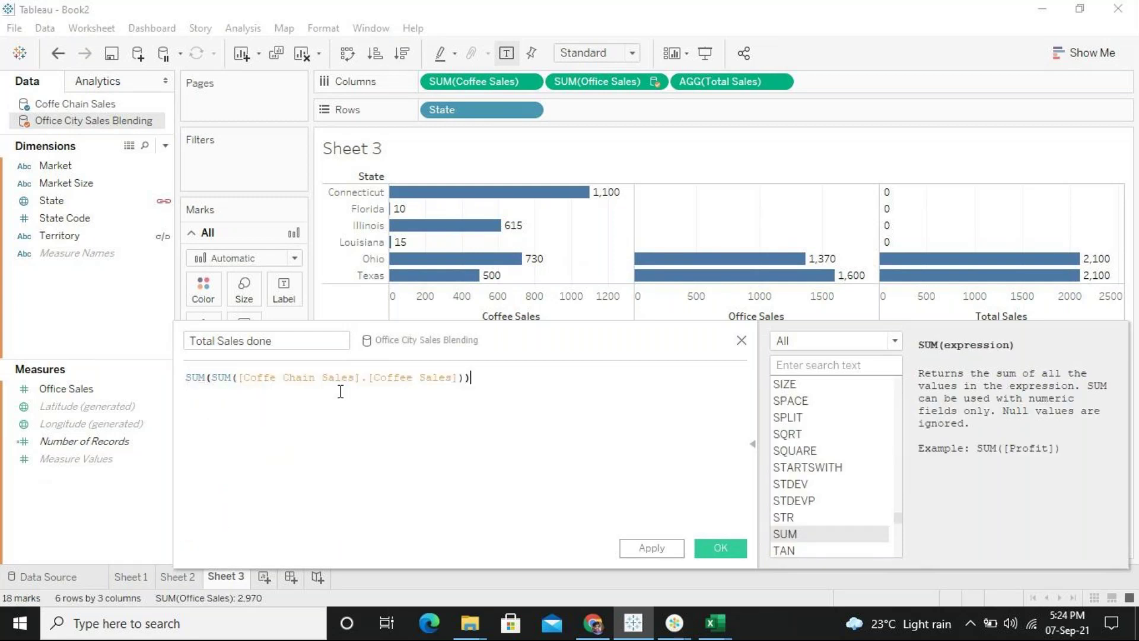
{"action": "key", "text": "BackSpace"}
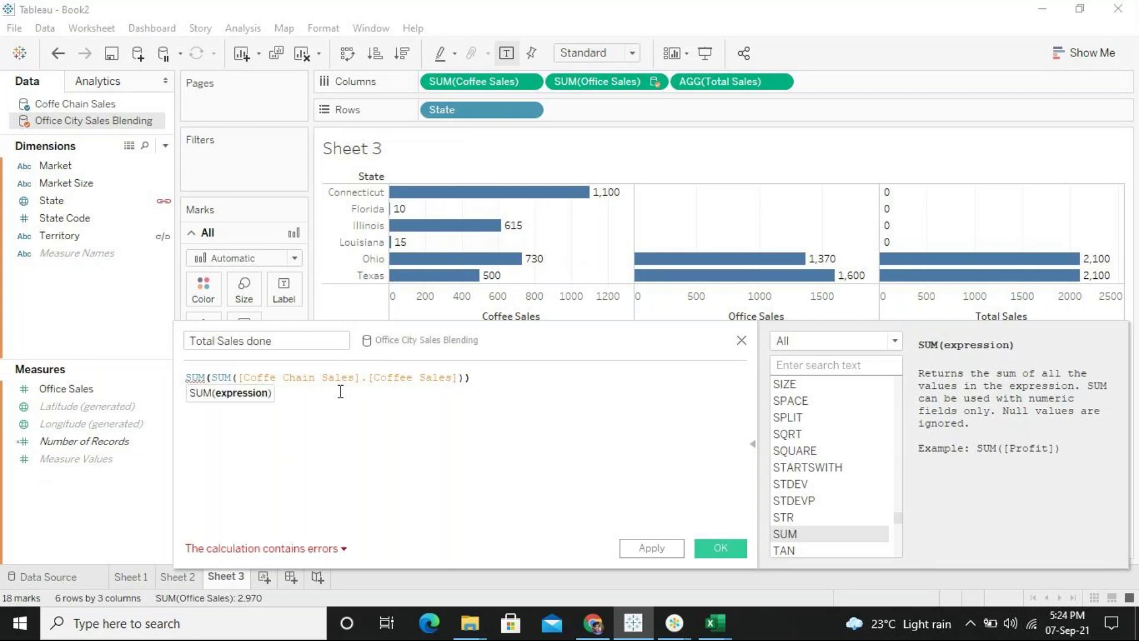
Extend the formula with + SUM([Office Sales])
{"action": "type", "text": "+ "}
{"action": "type", "text": "sum"}
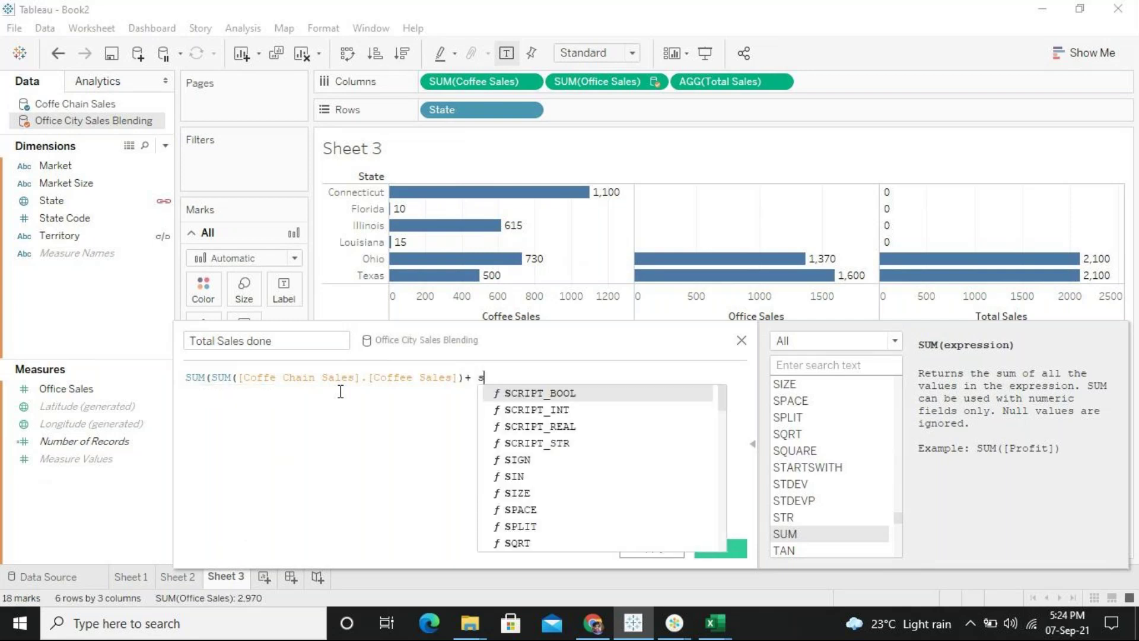
{"action": "key", "text": "Return"}
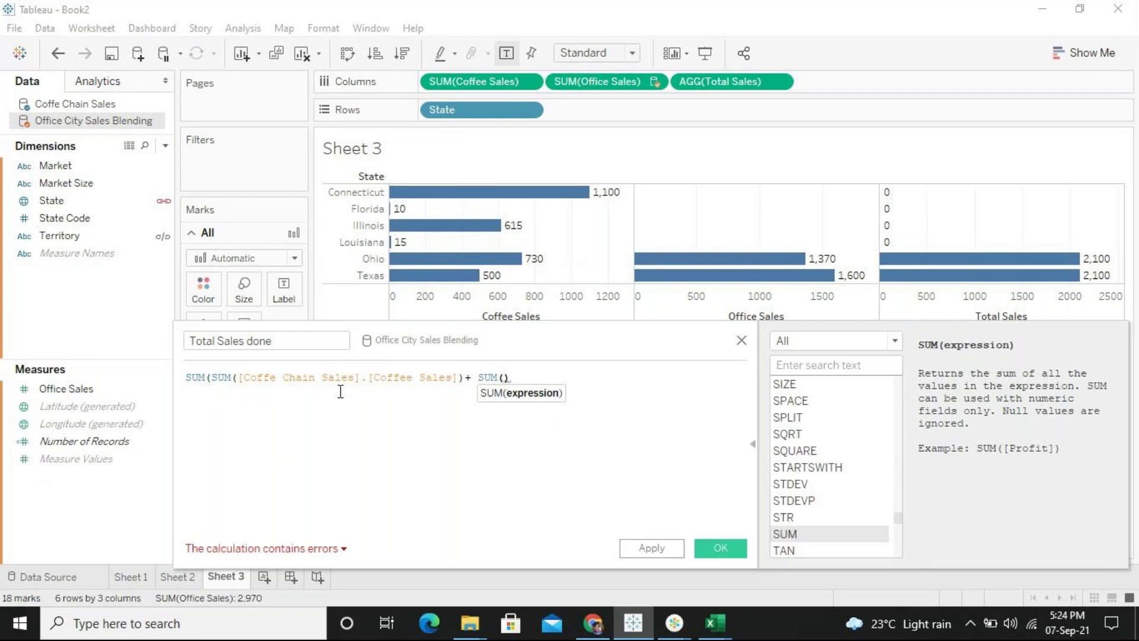
{"action": "type", "text": "of"}
{"action": "key", "text": "Return"}
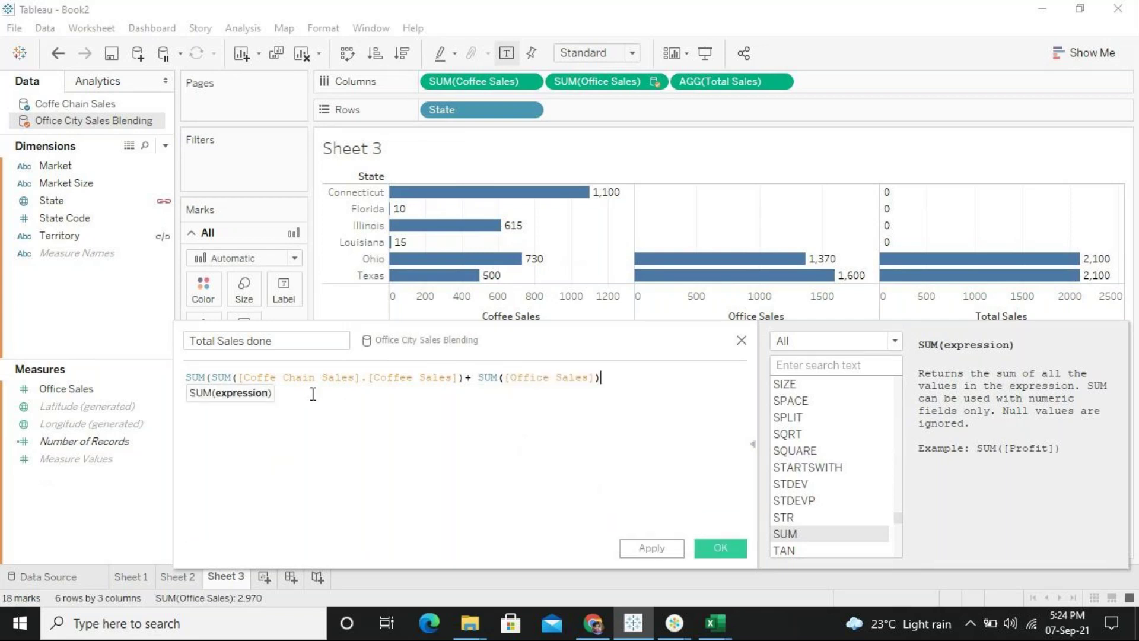
Replace the outer SUM function with ZN and add its closing parenthesis at the end of the formula
{"action": "double_click", "coordinate": [195, 378]}
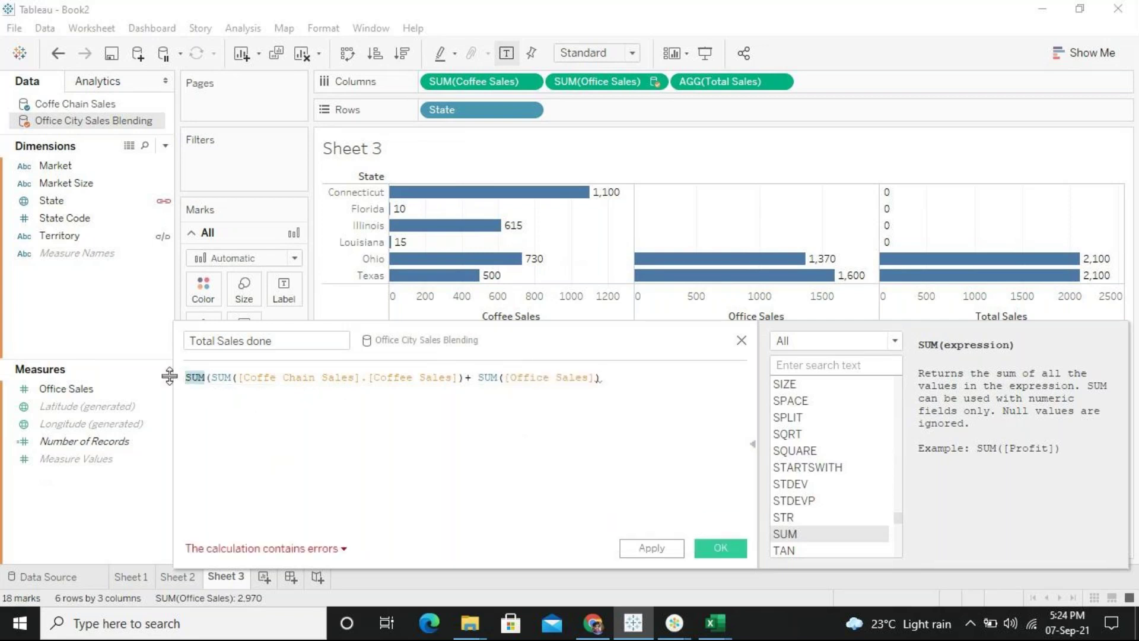
{"action": "type", "text": "ZN"}
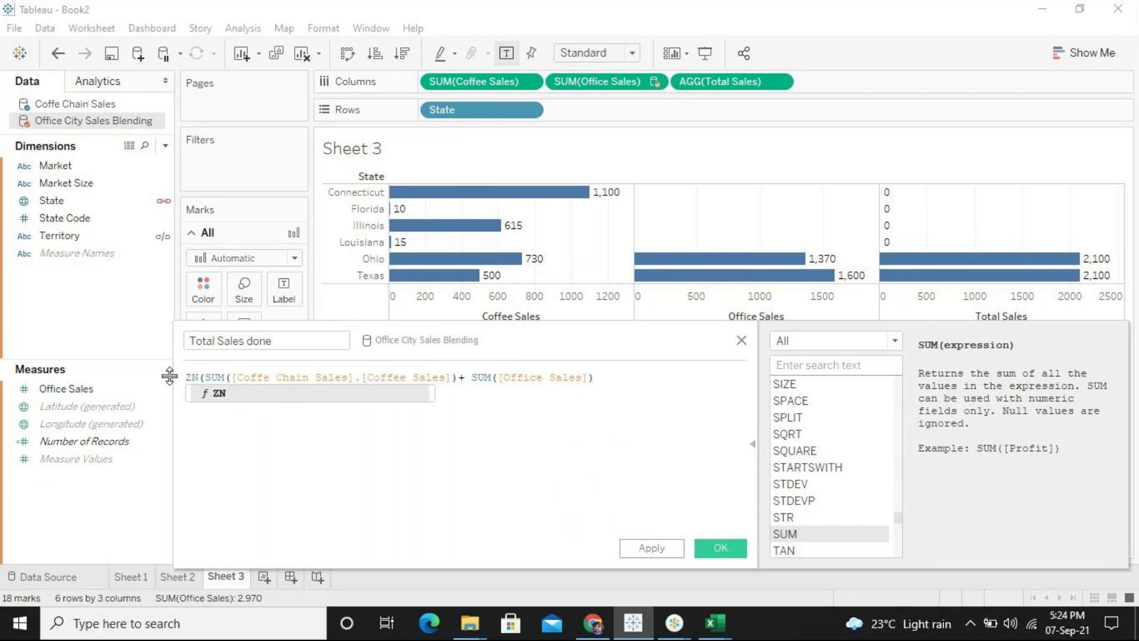
{"action": "key", "text": "Return"}
{"action": "left_click", "coordinate": [640, 374]}
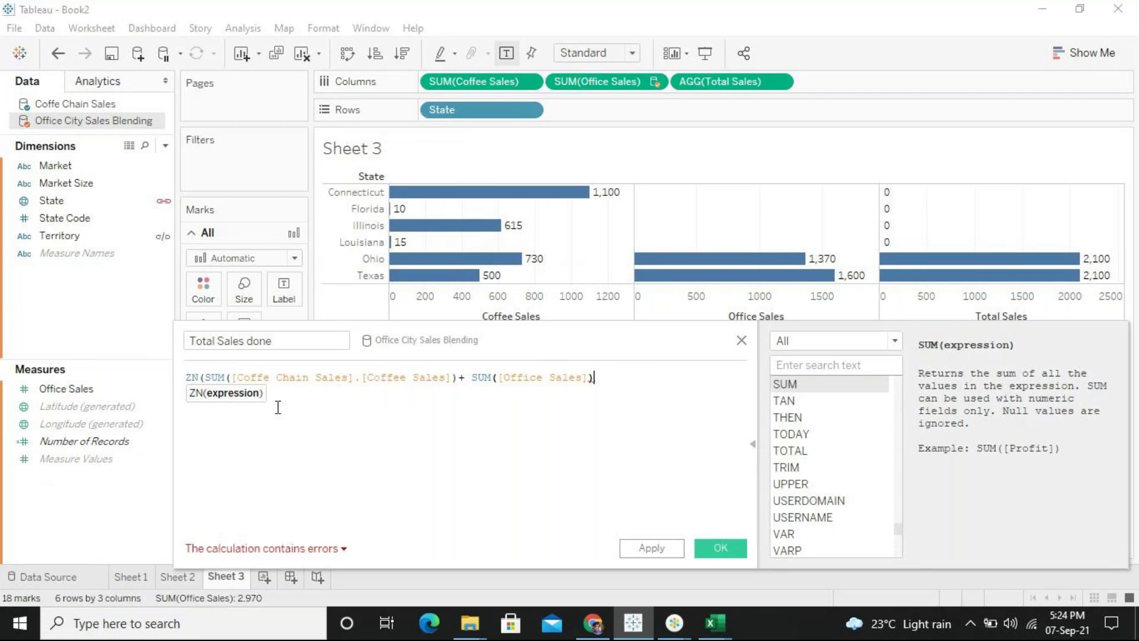
{"action": "type", "text": ")"}
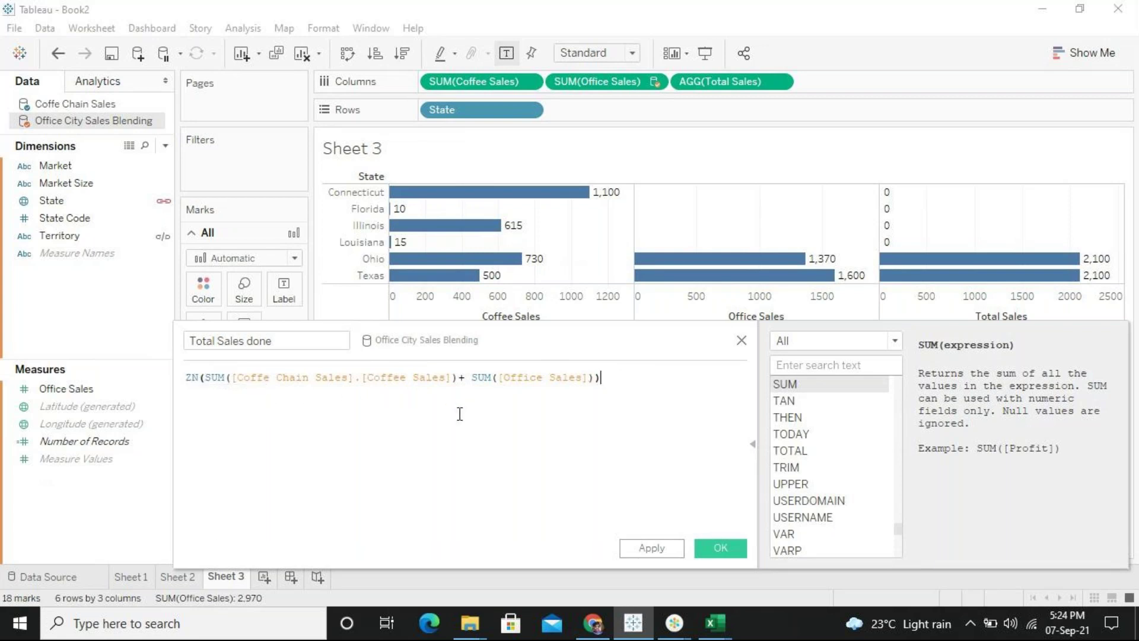
Insert a space before the plus sign and apply and save the Total Sales done calculation
{"action": "left_click", "coordinate": [460, 377]}
{"action": "type", "text": "+"}
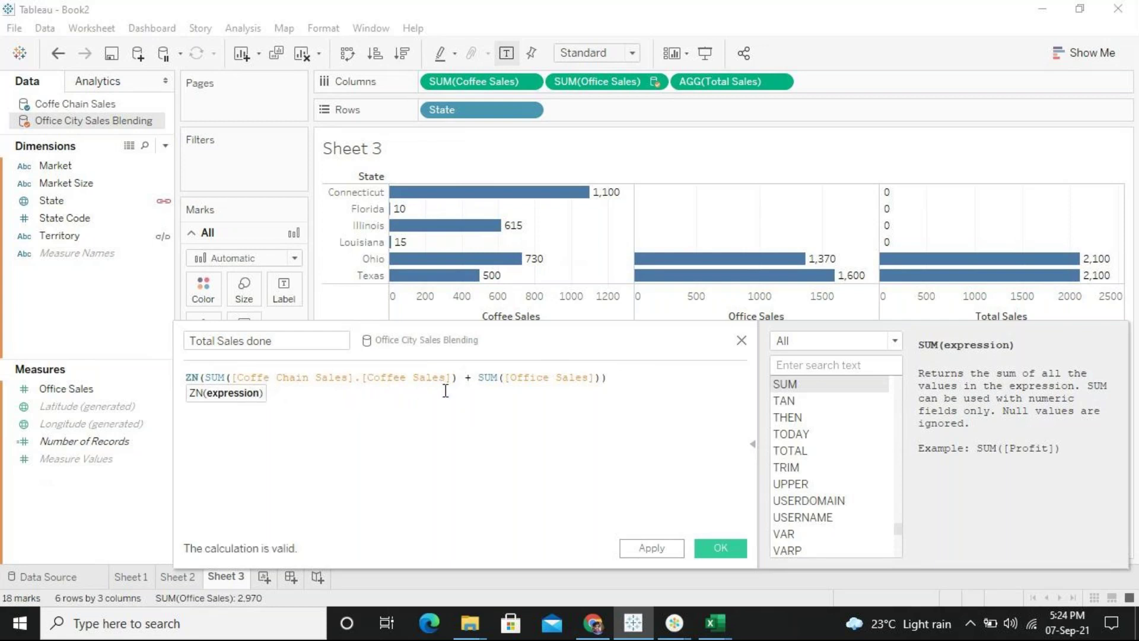
{"action": "left_click", "coordinate": [653, 548]}
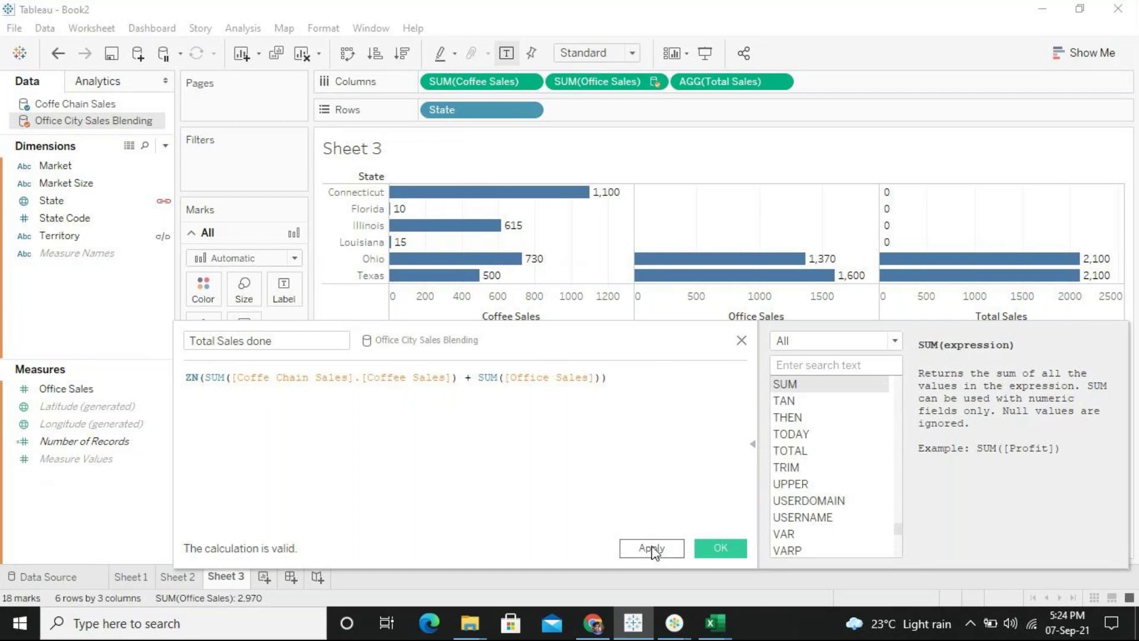
{"action": "left_click", "coordinate": [720, 549]}
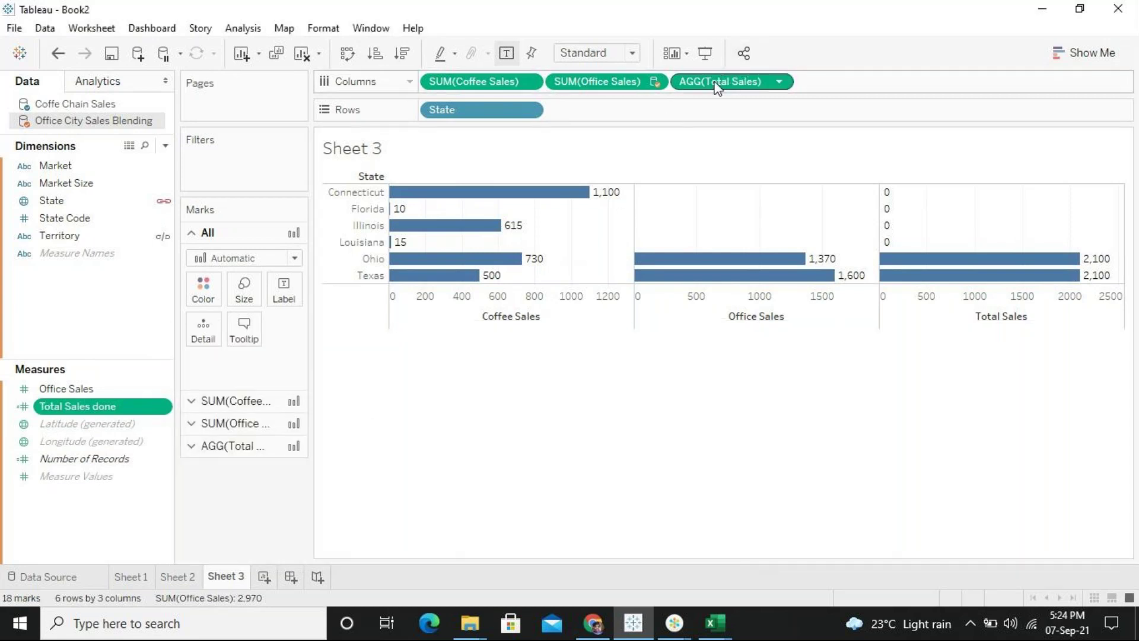
Remove Office Sales from the columns and add the Total Sales done measure after Total Sales
{"action": "left_click_drag", "start_coordinate": [718, 86], "coordinate": [658, 310]}
{"action": "left_click", "coordinate": [65, 410]}
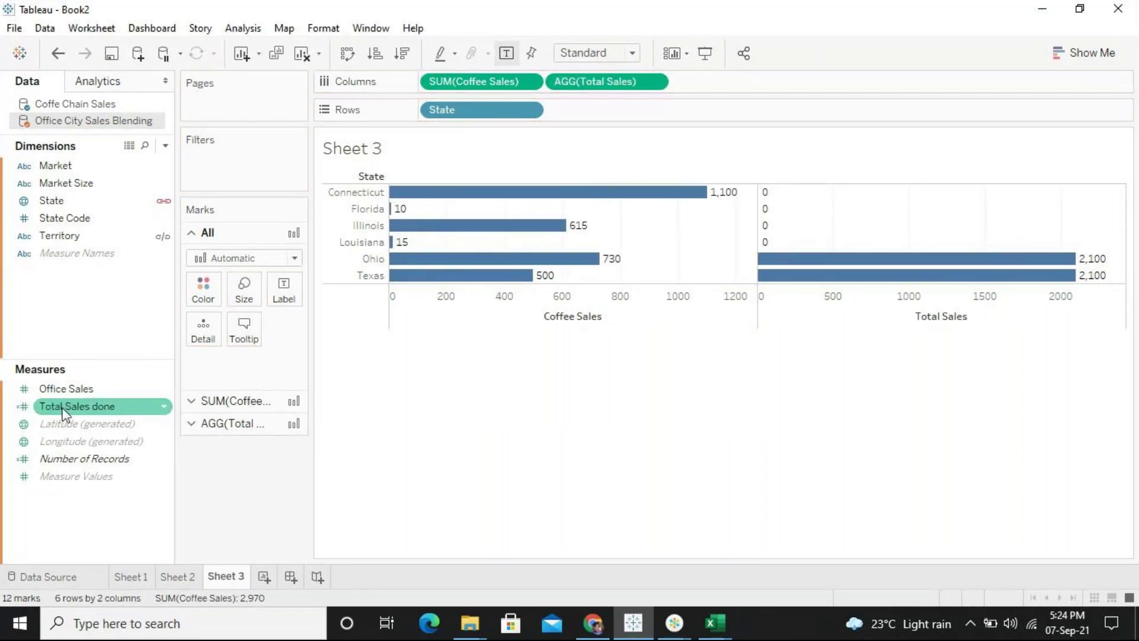
{"action": "double_click", "coordinate": [65, 409]}
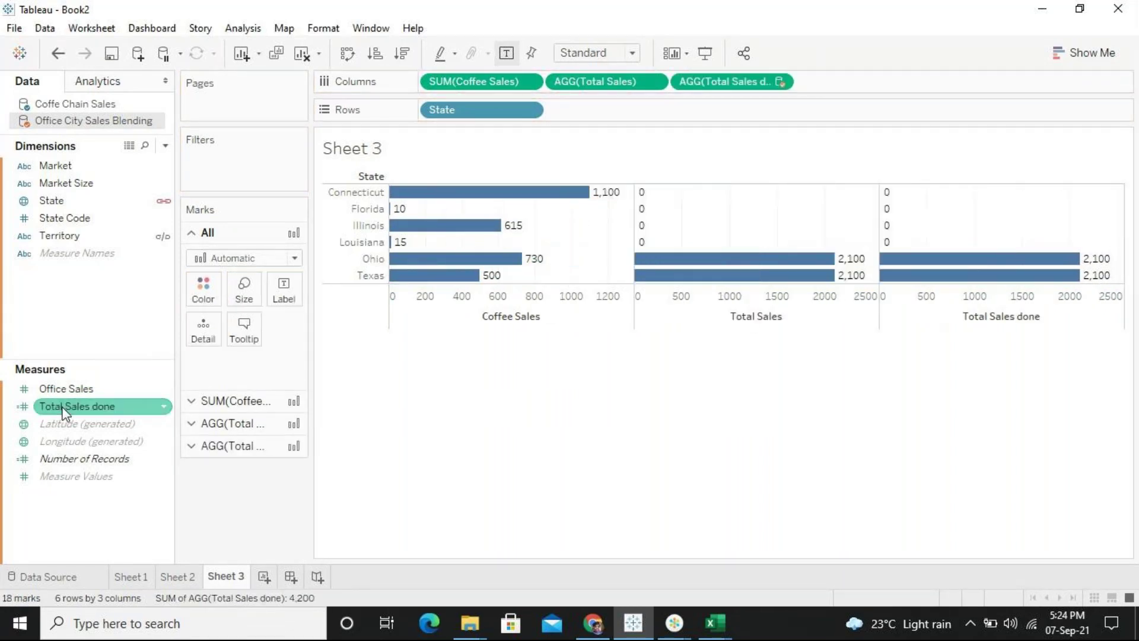
{"action": "left_click", "coordinate": [514, 511]}
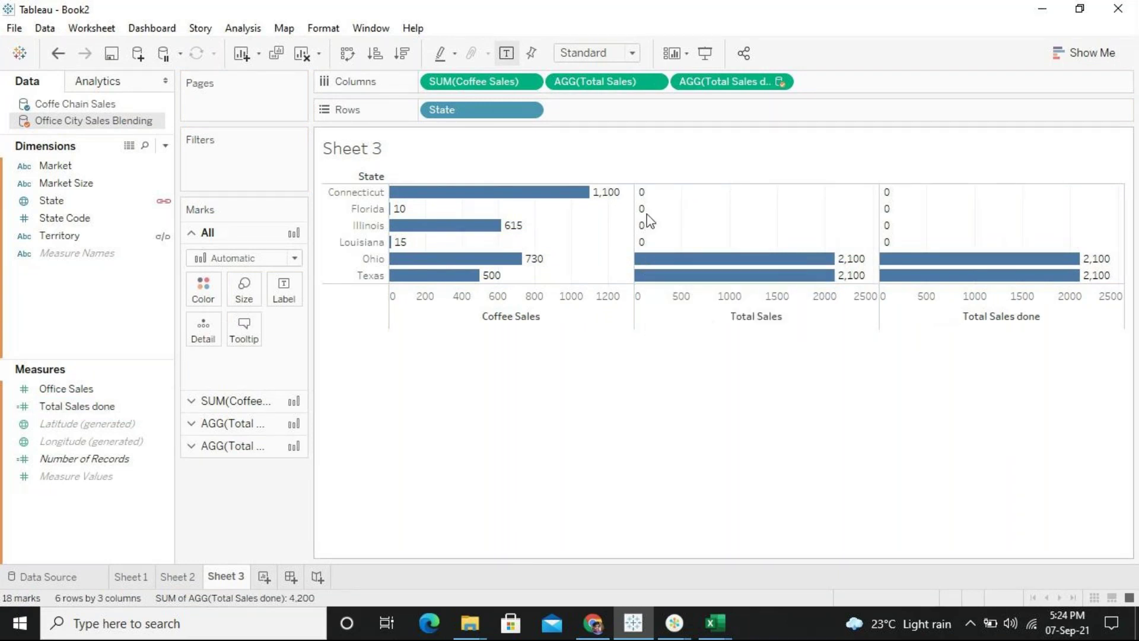
{"action": "left_click", "coordinate": [110, 410]}
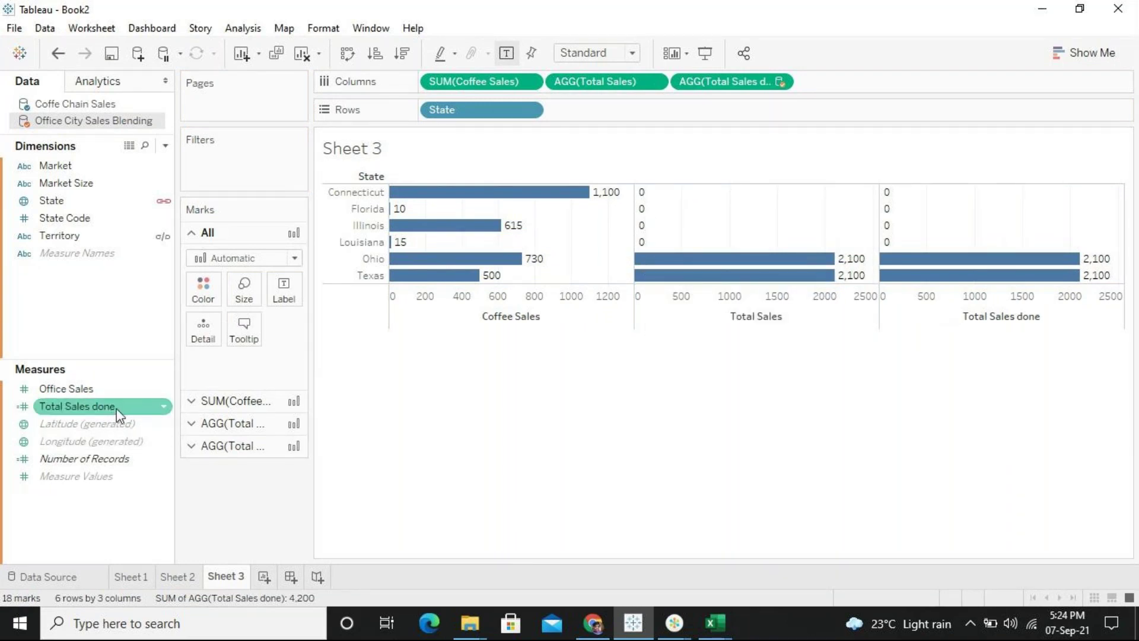
{"action": "left_click_drag", "start_coordinate": [116, 408], "coordinate": [549, 316]}
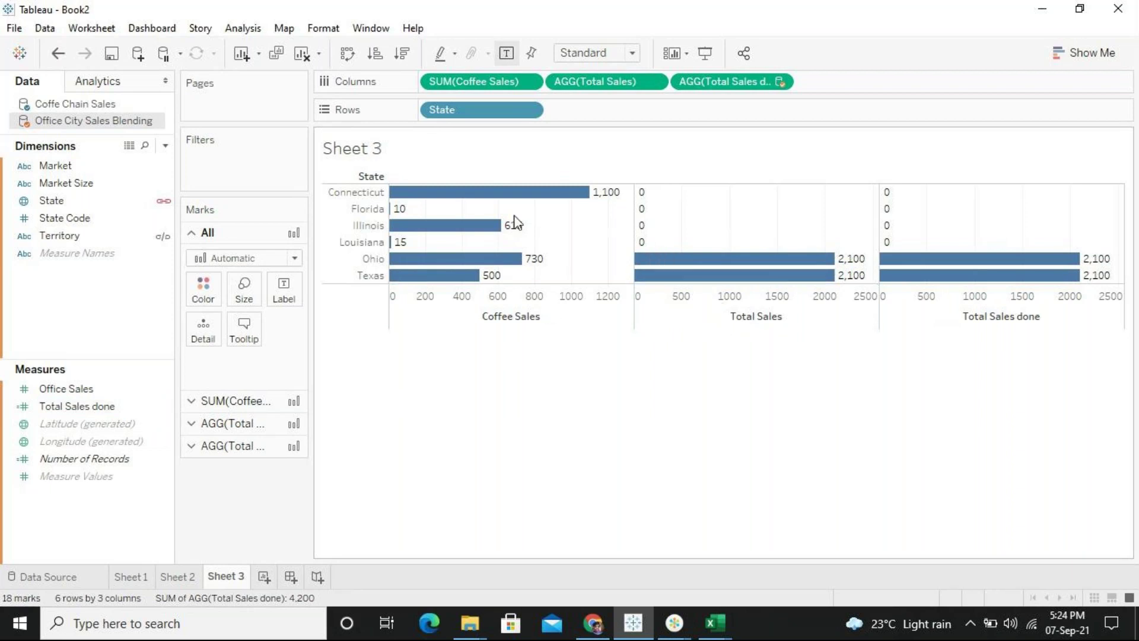
Remove Total Sales from the columns, place Office Sales after Coffee Sales, and take Total Sales done out of the view
{"action": "left_click_drag", "start_coordinate": [611, 93], "coordinate": [399, 409]}
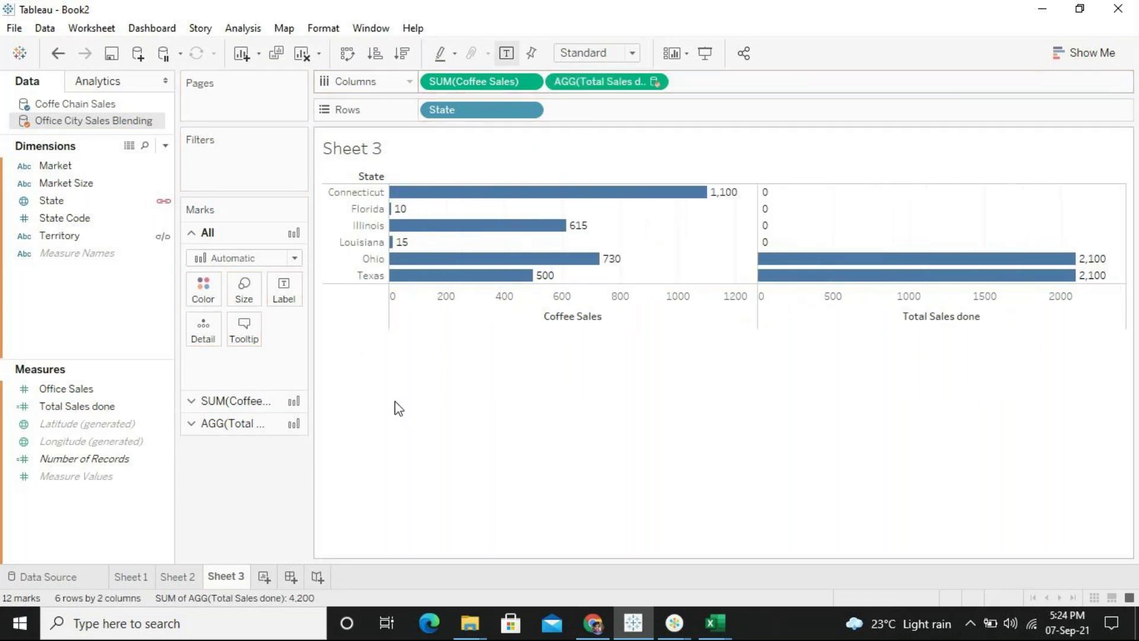
{"action": "left_click_drag", "start_coordinate": [113, 390], "coordinate": [551, 82]}
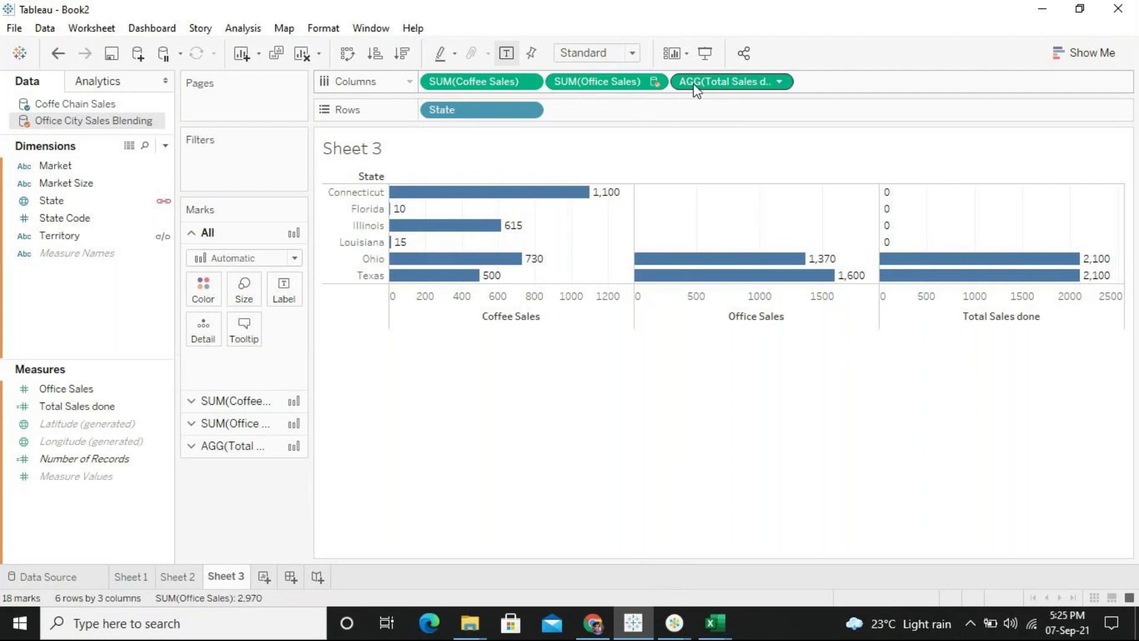
{"action": "left_click_drag", "start_coordinate": [700, 89], "coordinate": [707, 435]}
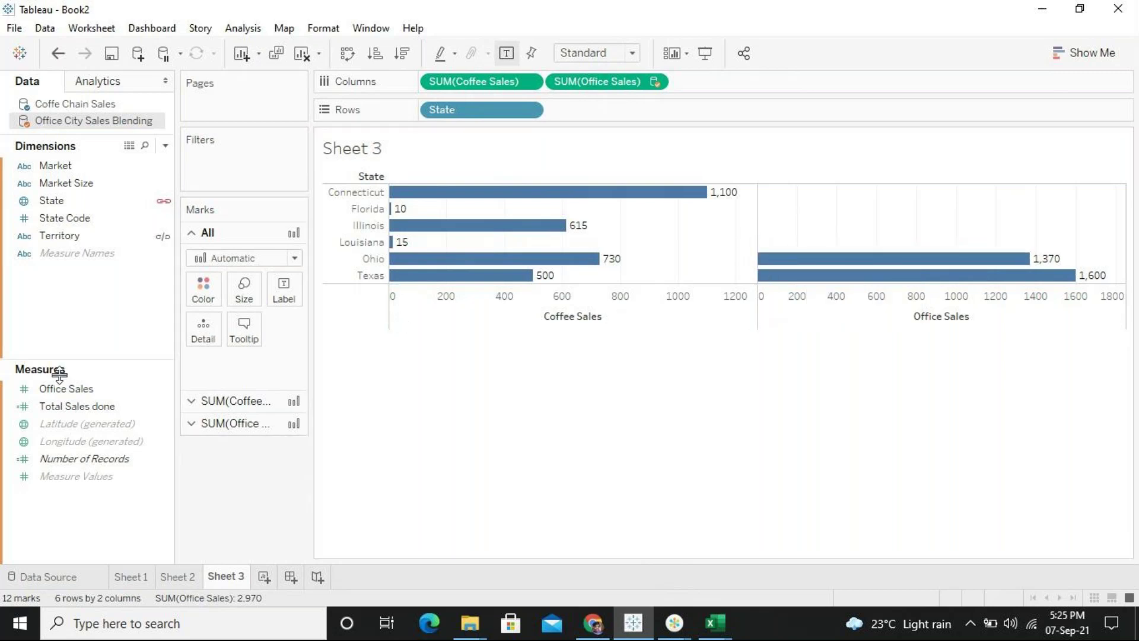
Create a calculated field named total in the Office City Sales Blending data source
{"action": "right_click", "coordinate": [91, 315]}
{"action": "left_click", "coordinate": [181, 330]}
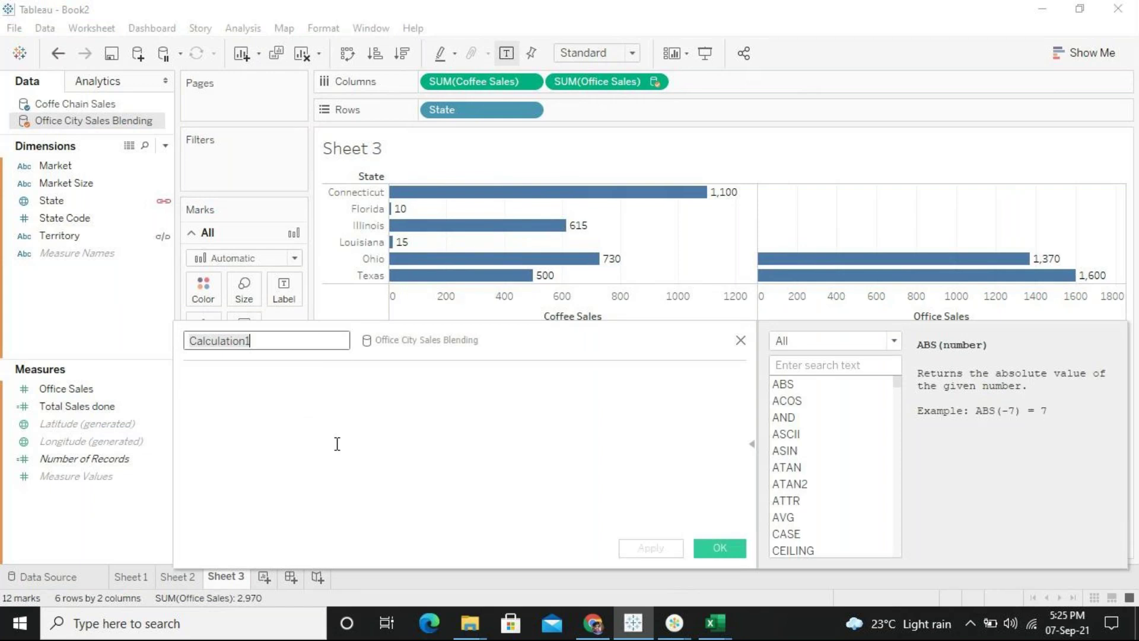
{"action": "type", "text": "total"}
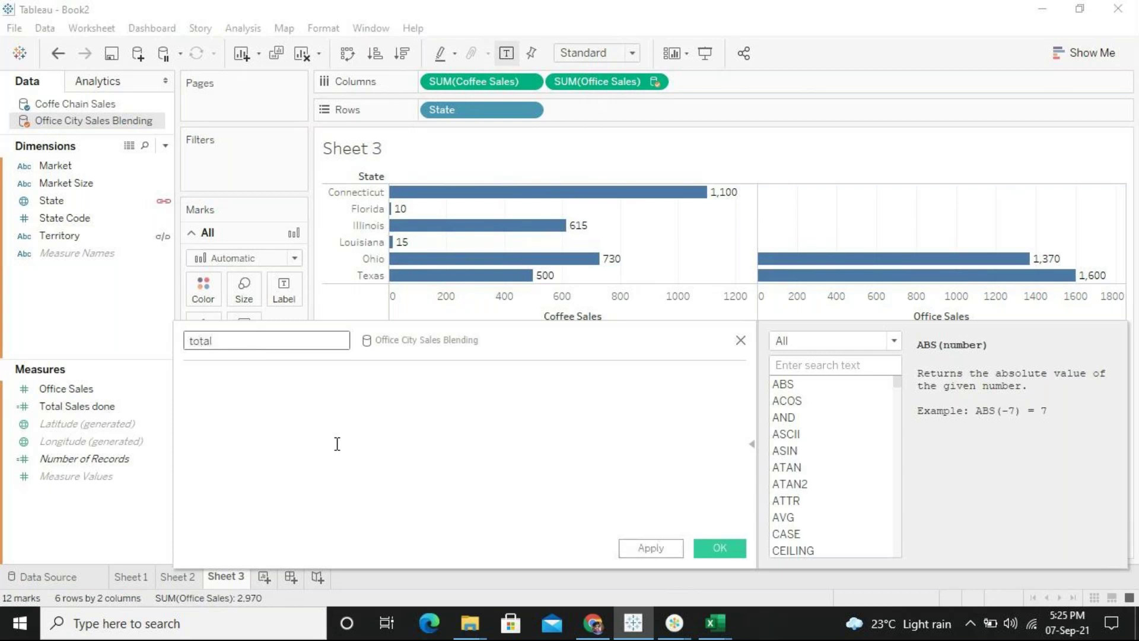
Enter SUM(SUM([Coffe Chain Sales].[Coffee Sales])+ as the start of the formula, leaving the outer function open
{"action": "left_click", "coordinate": [324, 429]}
{"action": "type", "text": "sum"}
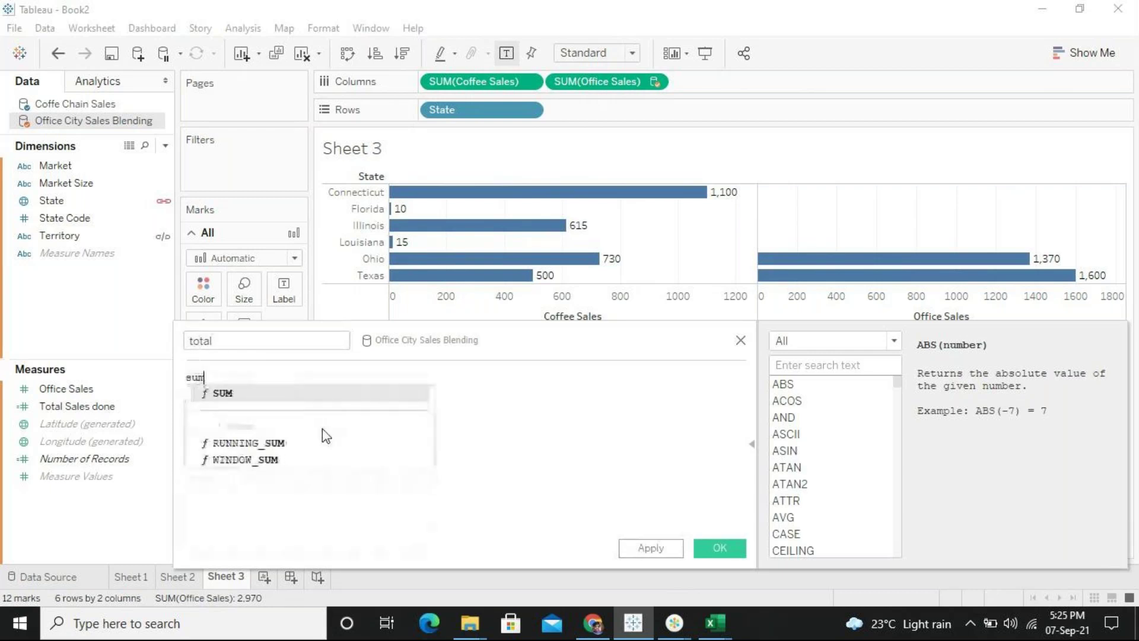
{"action": "key", "text": "Return"}
{"action": "type", "text": "cof"}
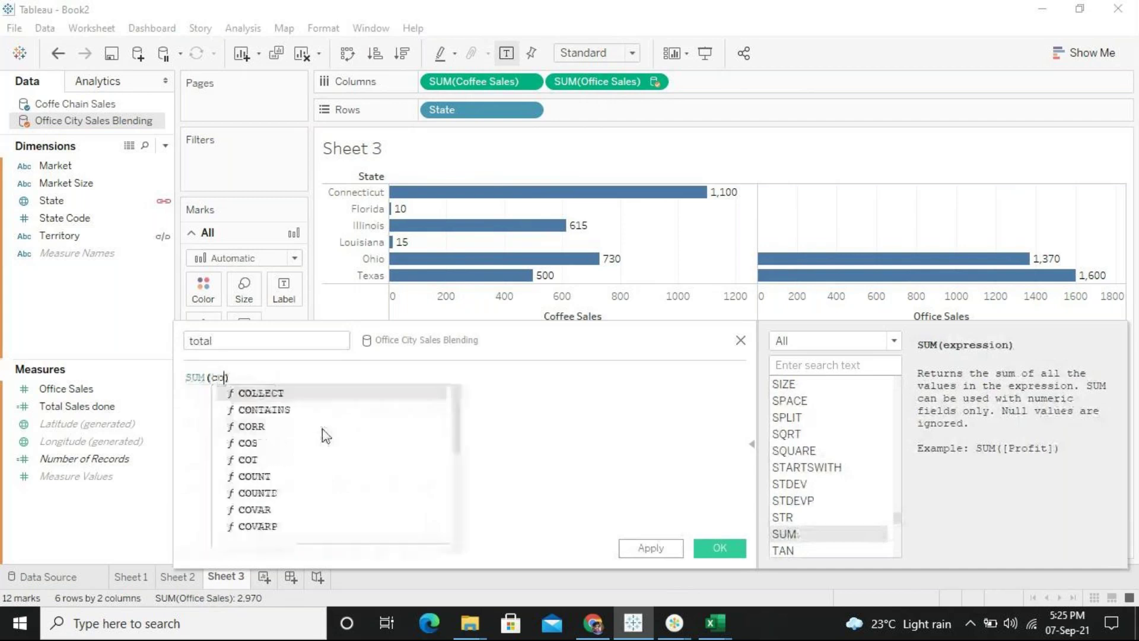
{"action": "key", "text": "Return"}
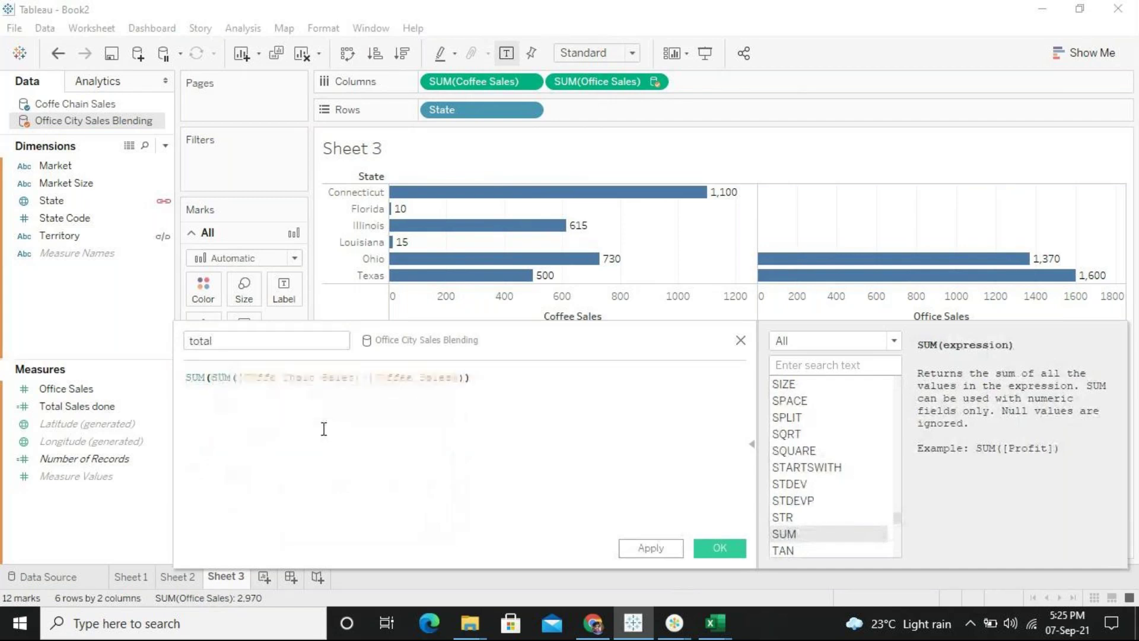
{"action": "key", "text": "BackSpace"}
{"action": "type", "text": "+"}
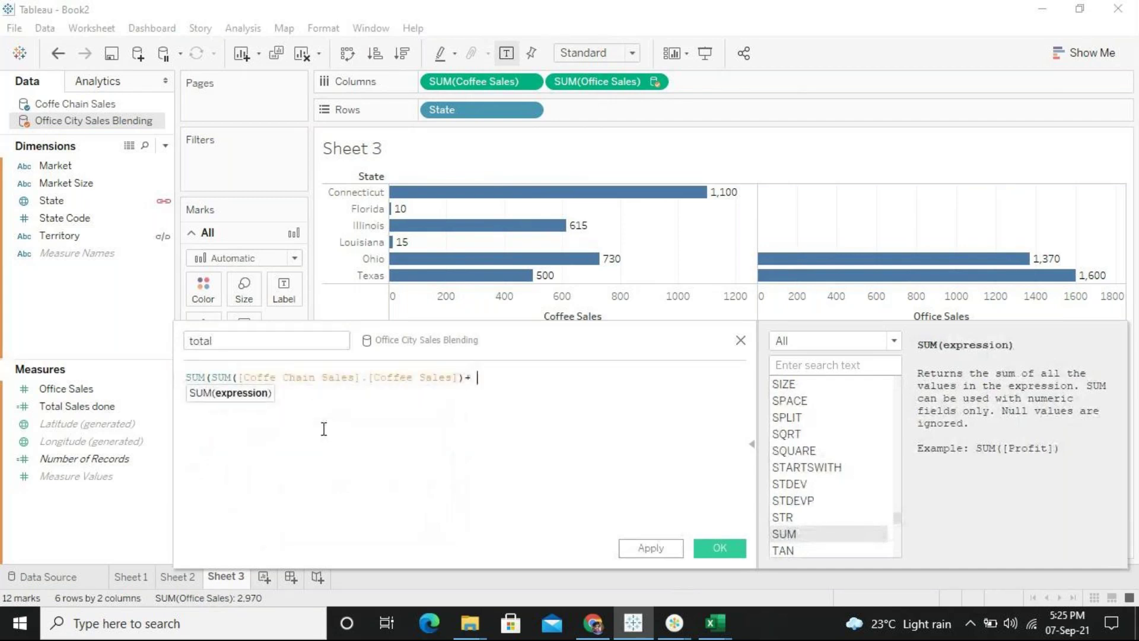
Add SUM([Office Sales]) after the plus sign and close the outer SUM function's parenthesis
{"action": "type", "text": " sum"}
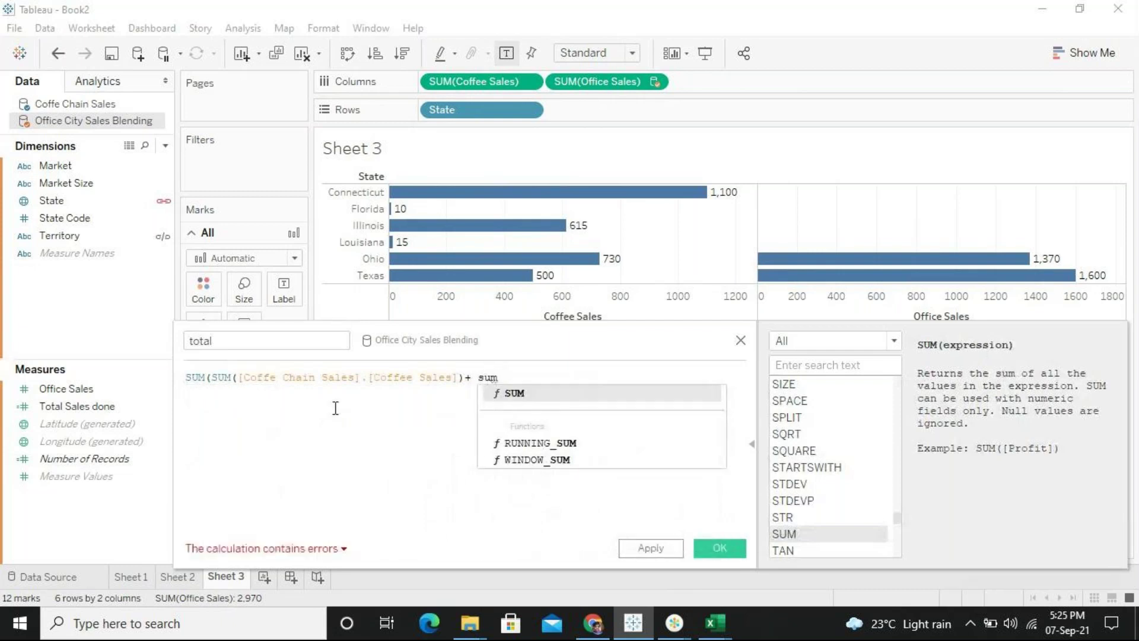
{"action": "key", "text": "Return"}
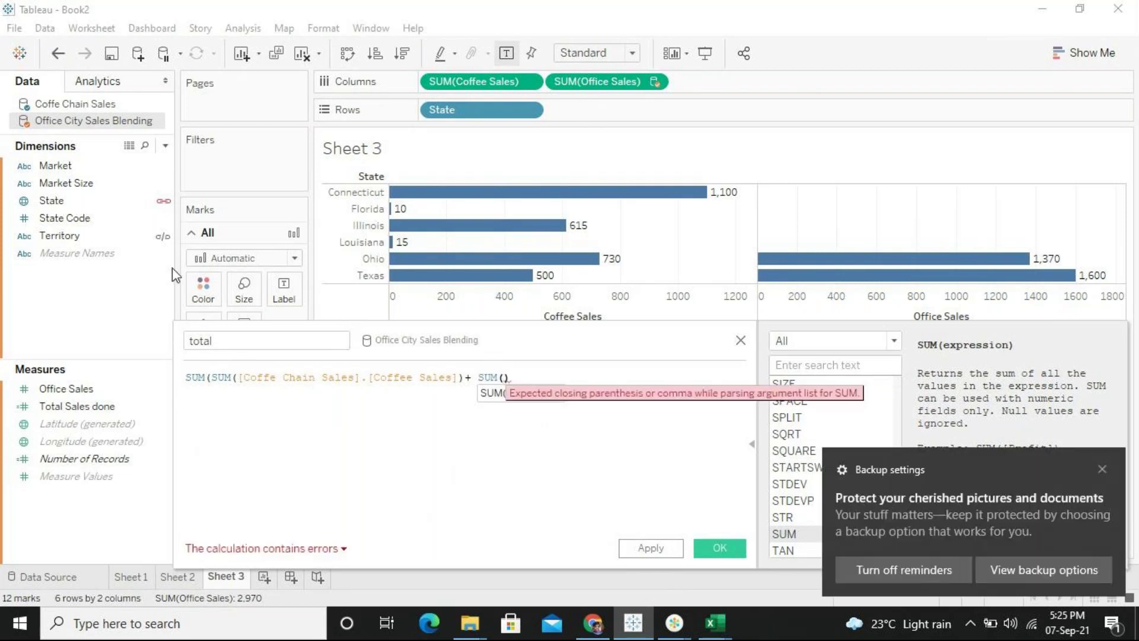
{"action": "type", "text": "o"}
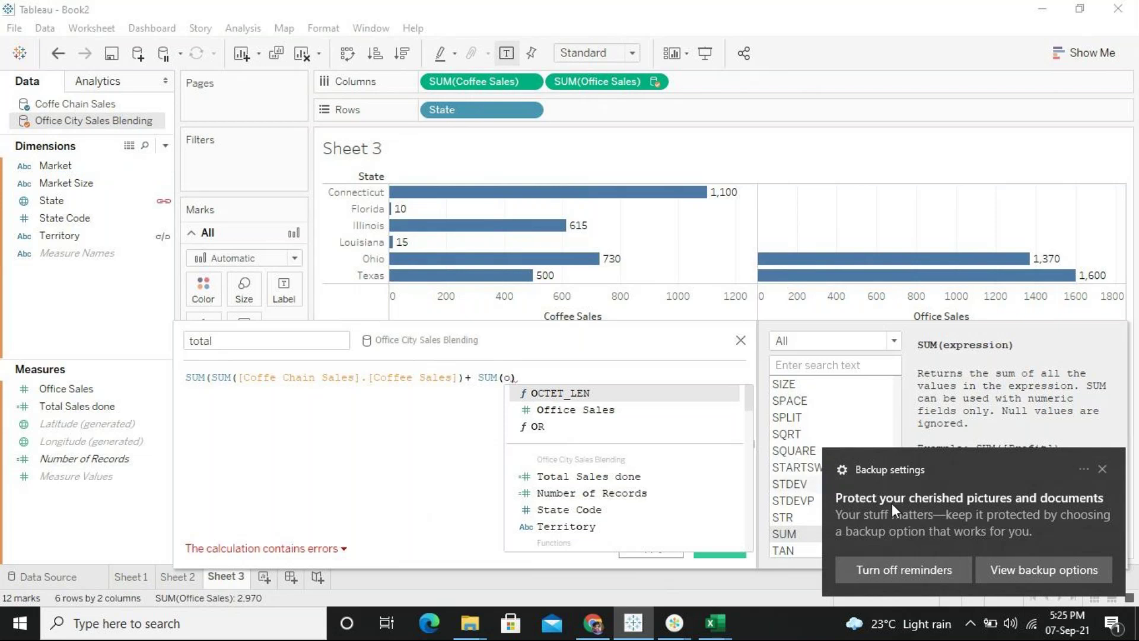
{"action": "key", "text": "BackSpace"}
{"action": "left_click", "coordinate": [1098, 472]}
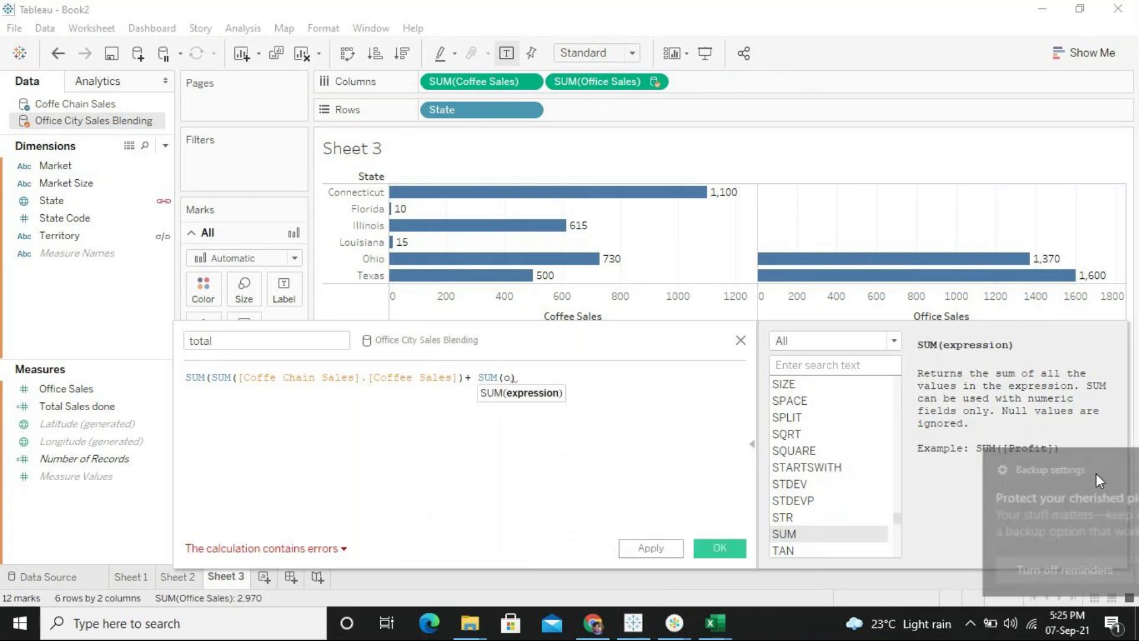
{"action": "type", "text": "of"}
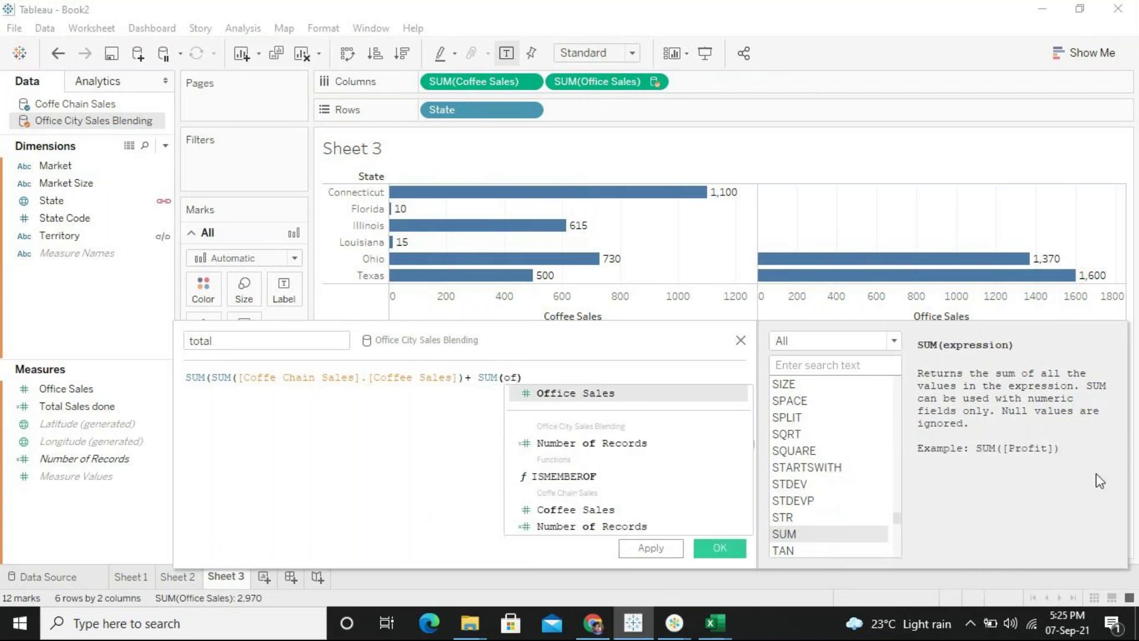
{"action": "key", "text": "Return"}
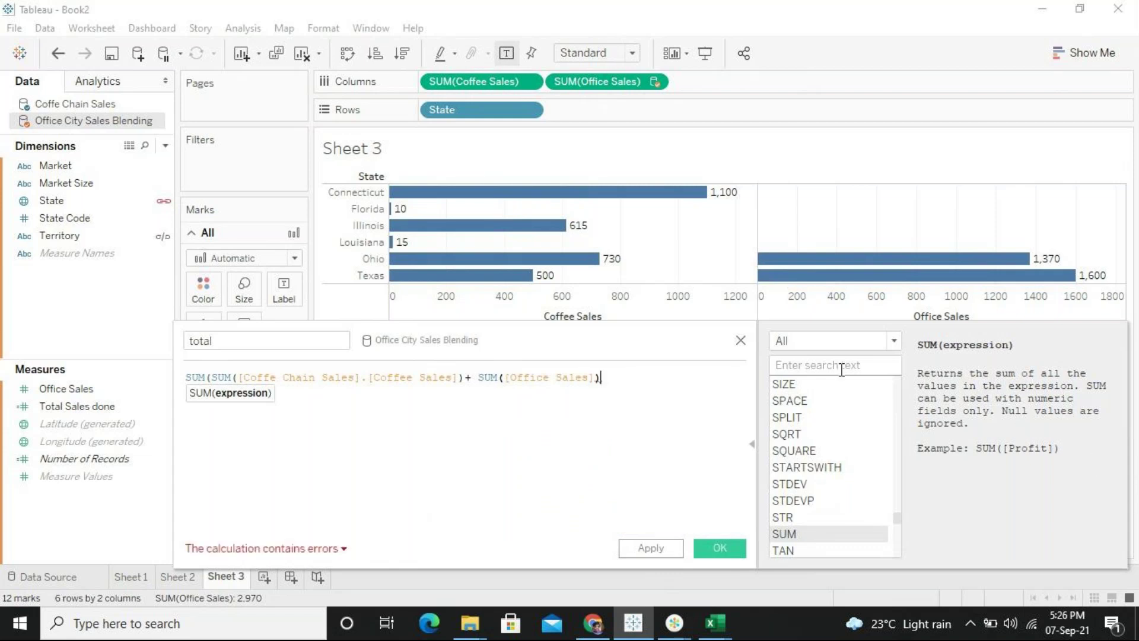
{"action": "type", "text": ")"}
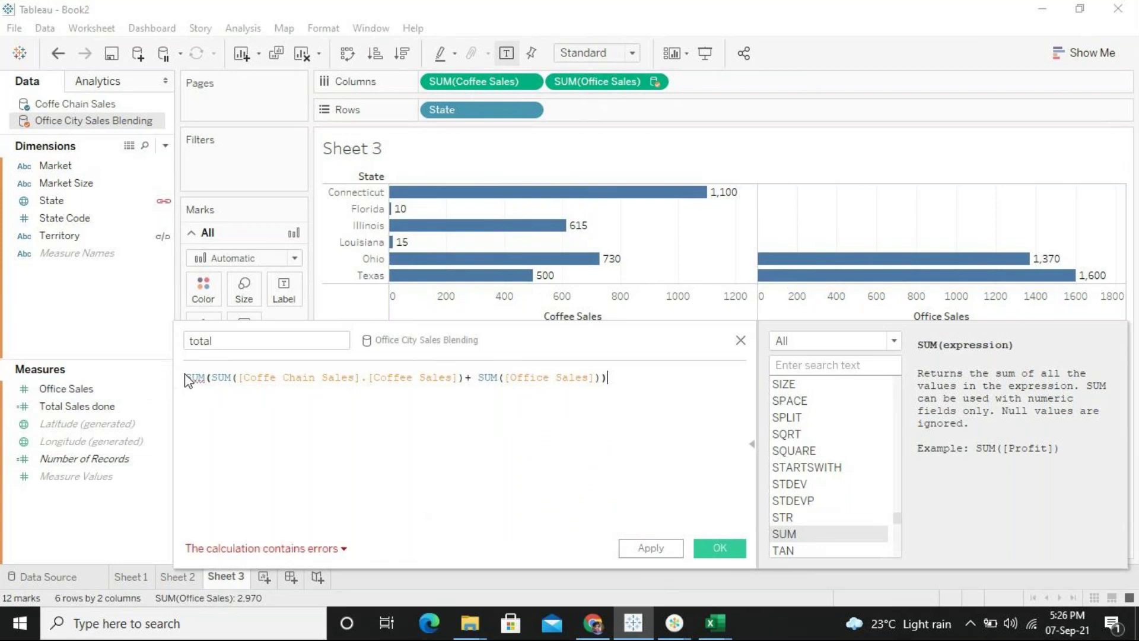
Remove the outer SUM and its parentheses, leaving SUM([Coffe Chain Sales].[Coffee Sales])+ SUM([Office Sales]), and apply the total calculation
{"action": "left_click_drag", "start_coordinate": [205, 378], "coordinate": [89, 391]}
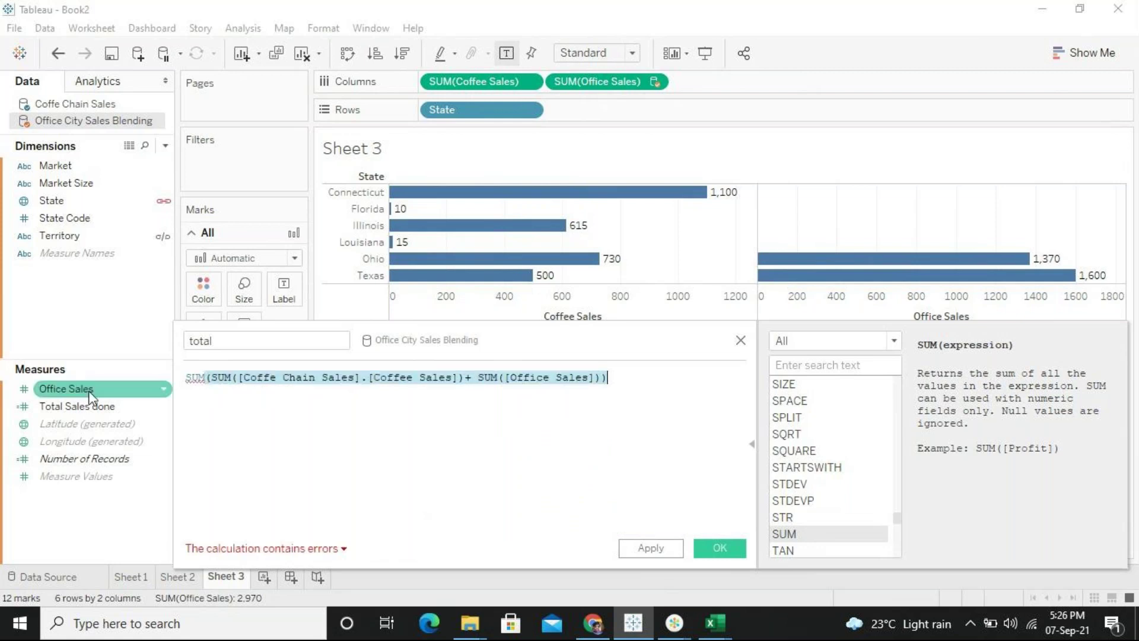
{"action": "left_click", "coordinate": [211, 379]}
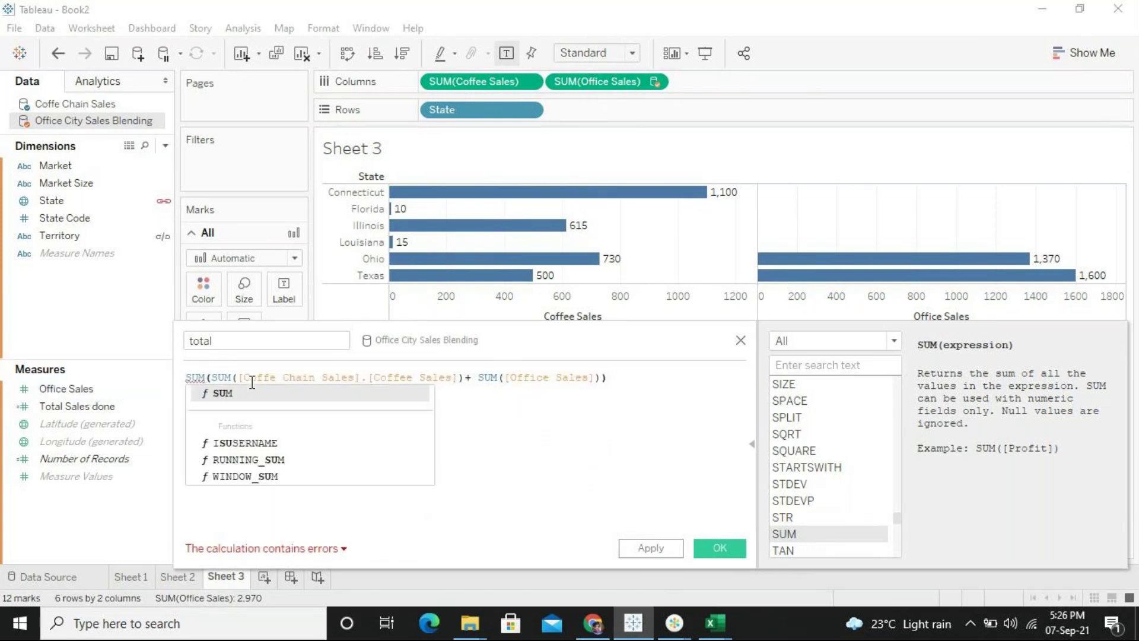
{"action": "key", "text": "BackSpace"}
{"action": "key", "text": "BackSpace"}
{"action": "key", "text": "BackSpace"}
{"action": "left_click", "coordinate": [617, 381]}
{"action": "key", "text": "BackSpace"}
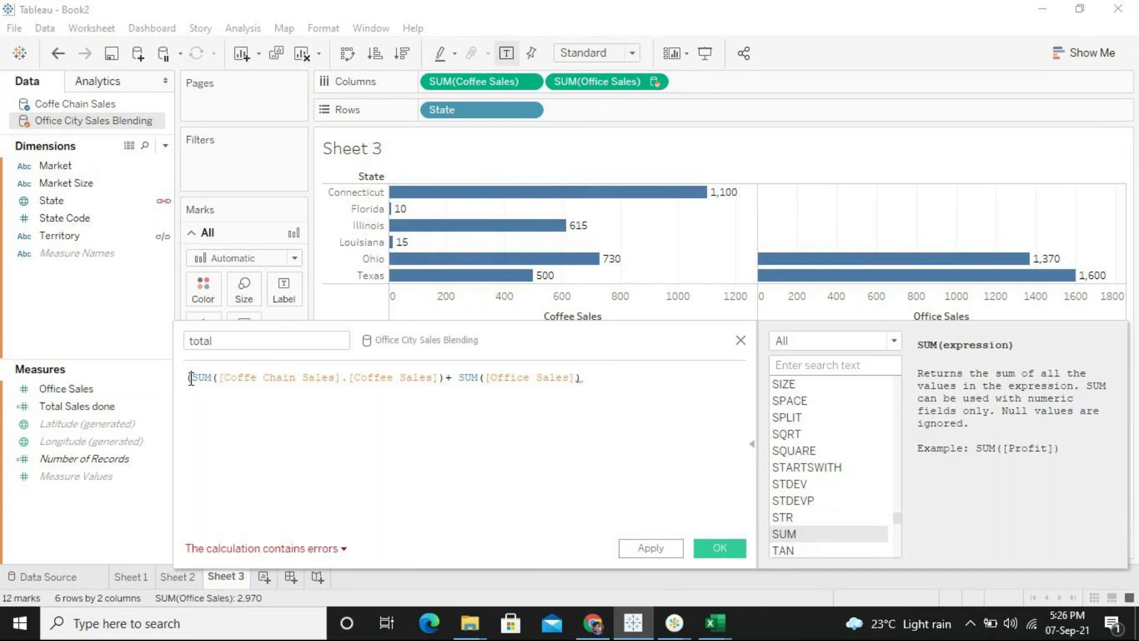
{"action": "left_click", "coordinate": [191, 378]}
{"action": "key", "text": "BackSpace"}
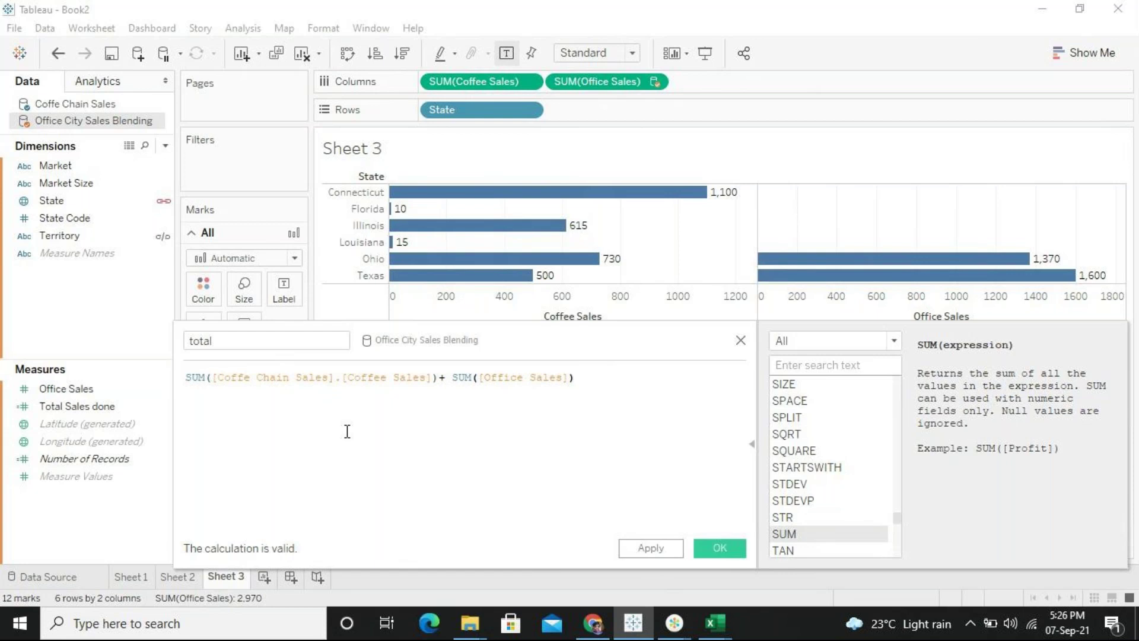
{"action": "left_click", "coordinate": [661, 554]}
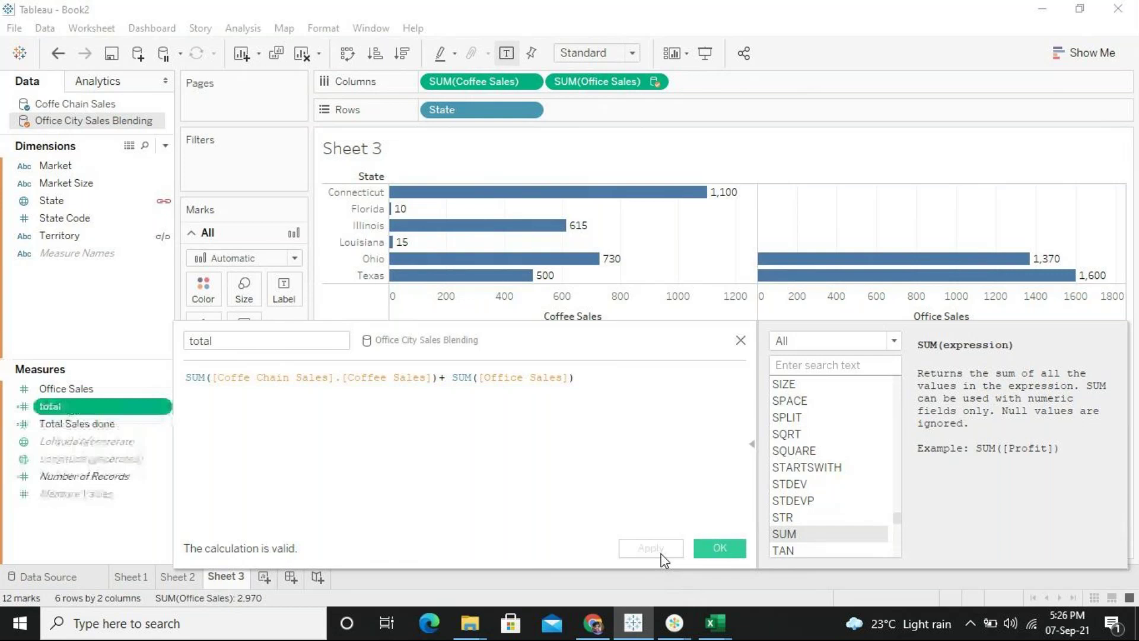
Add the total measure to the columns after Office Sales and open the view's null values indicator
{"action": "left_click", "coordinate": [71, 408]}
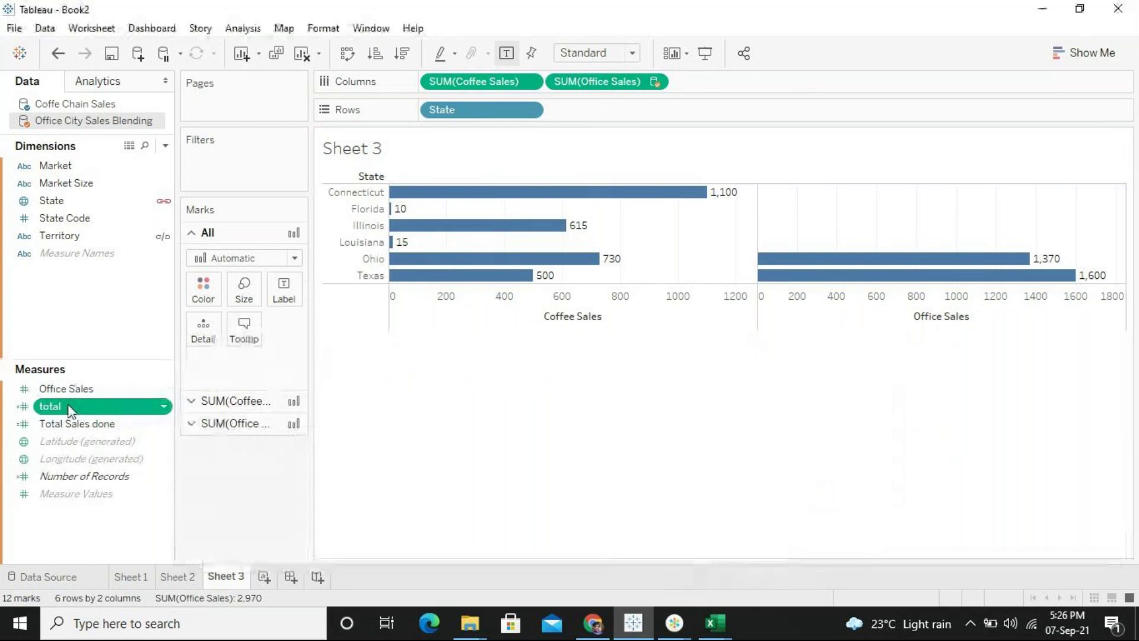
{"action": "double_click", "coordinate": [71, 409]}
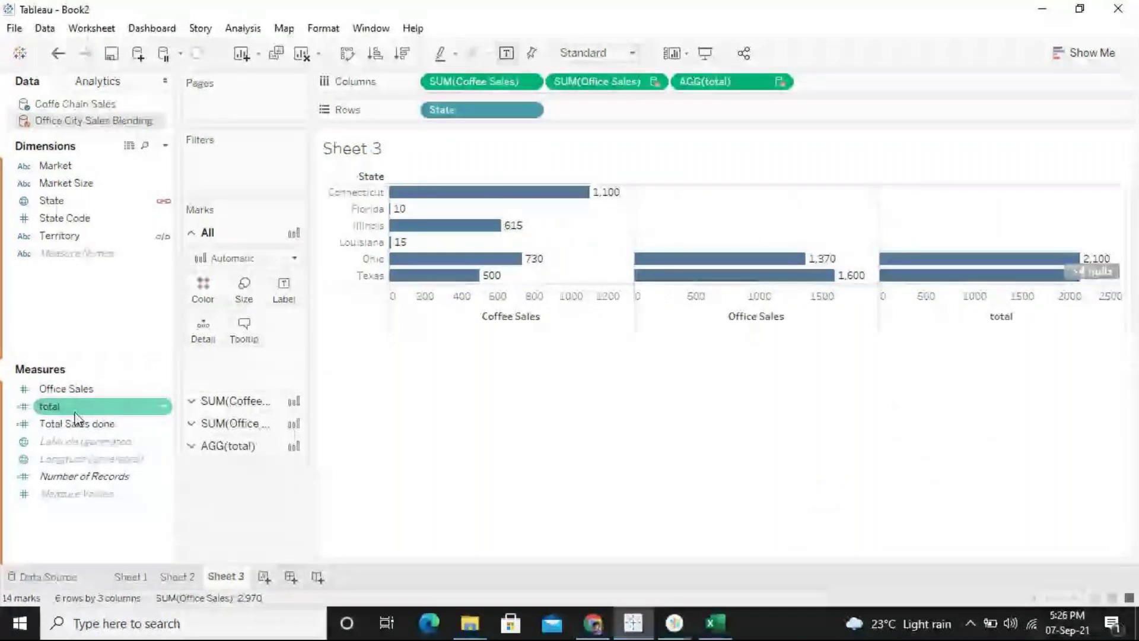
{"action": "mouse_move", "coordinate": [1102, 279]}
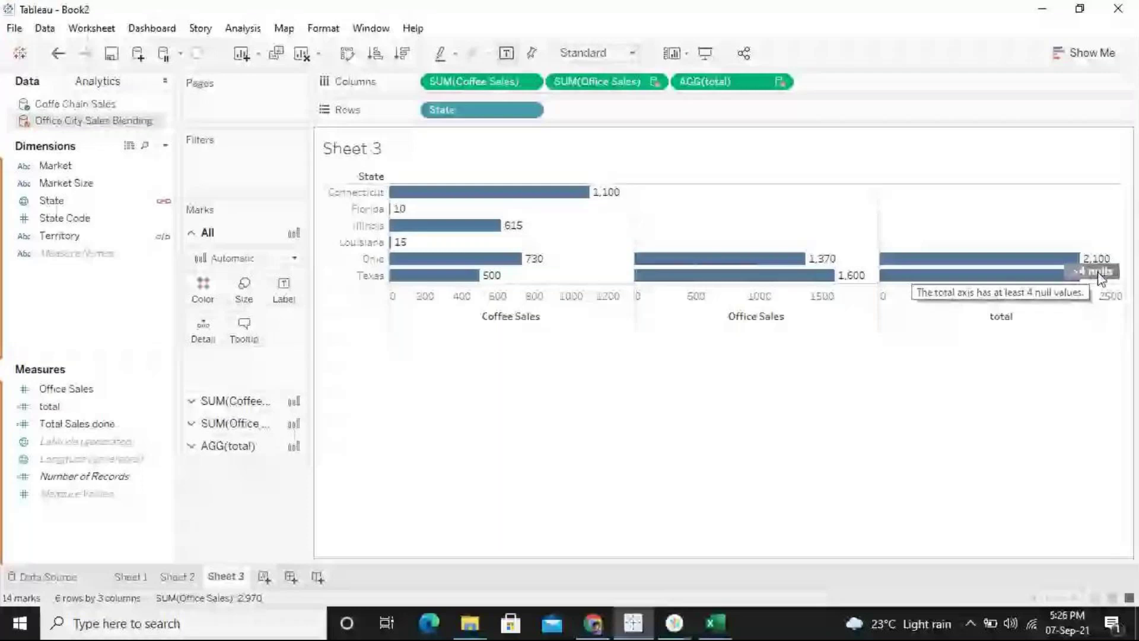
{"action": "left_click", "coordinate": [1099, 275]}
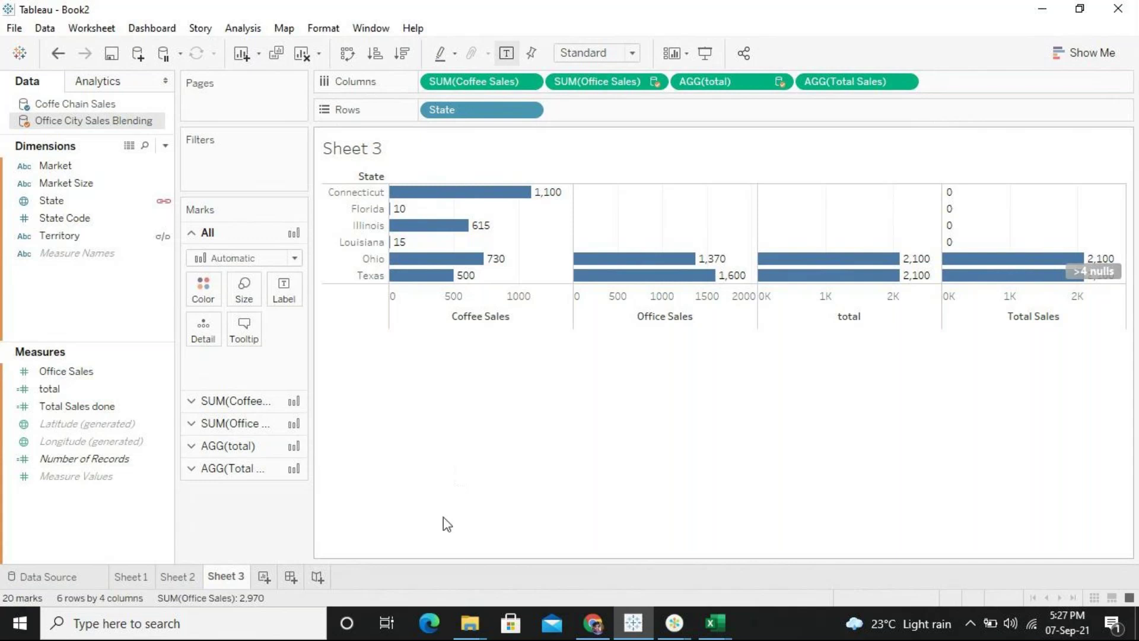
{"action": "left_click", "coordinate": [664, 630]}
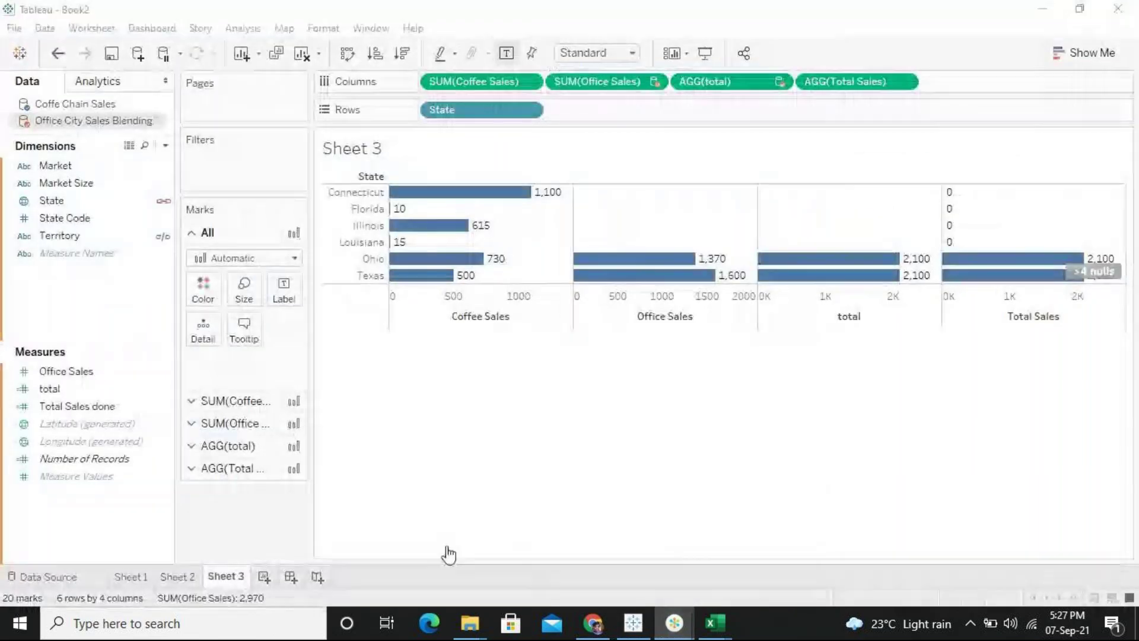
{"action": "left_click", "coordinate": [333, 557]}
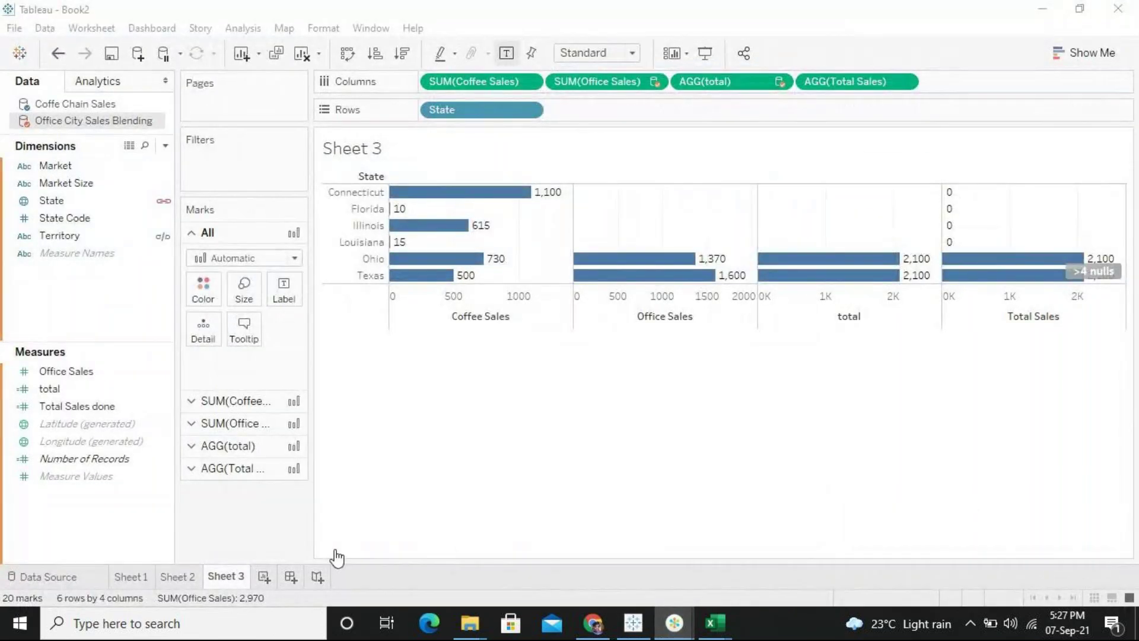
{"action": "mouse_move", "coordinate": [633, 623]}
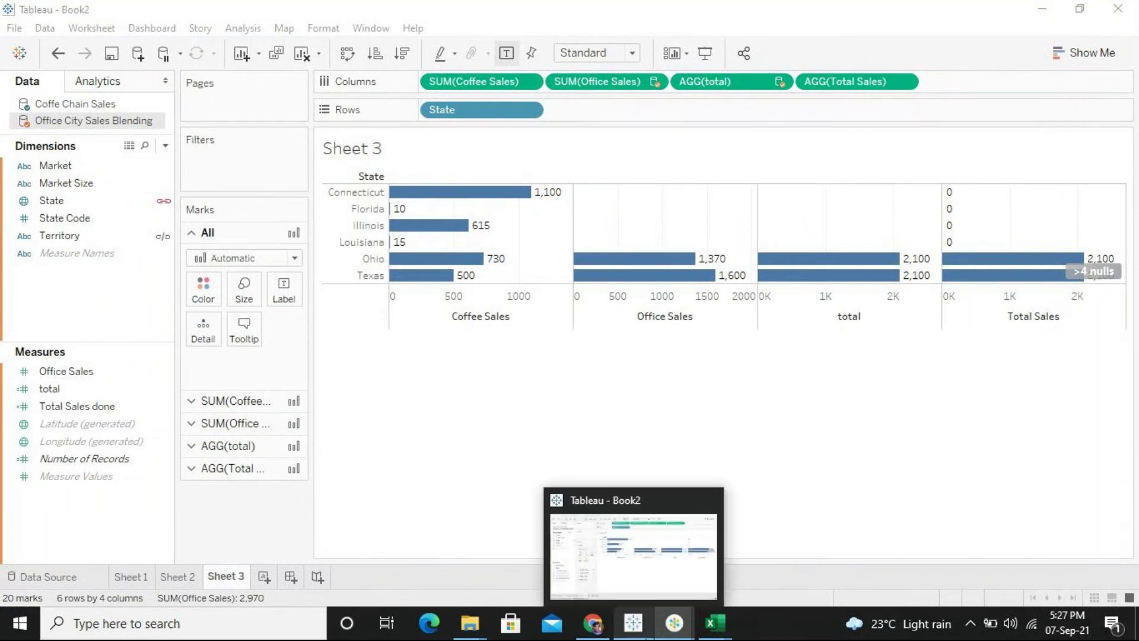
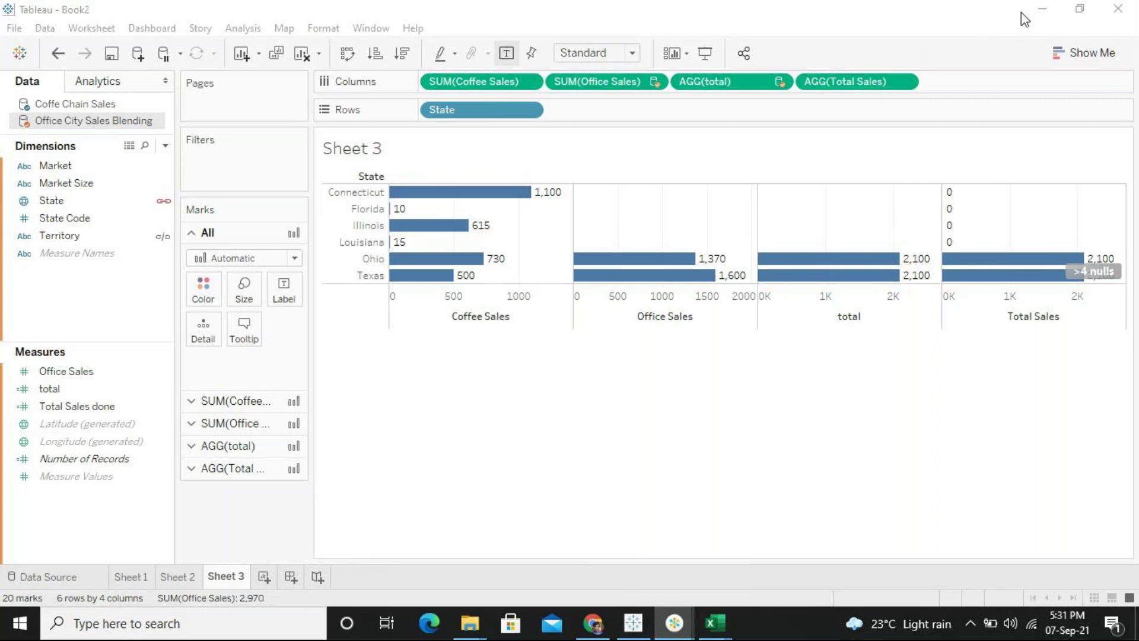
{"action": "left_click", "coordinate": [1046, 9]}
{"action": "left_click", "coordinate": [633, 623]}
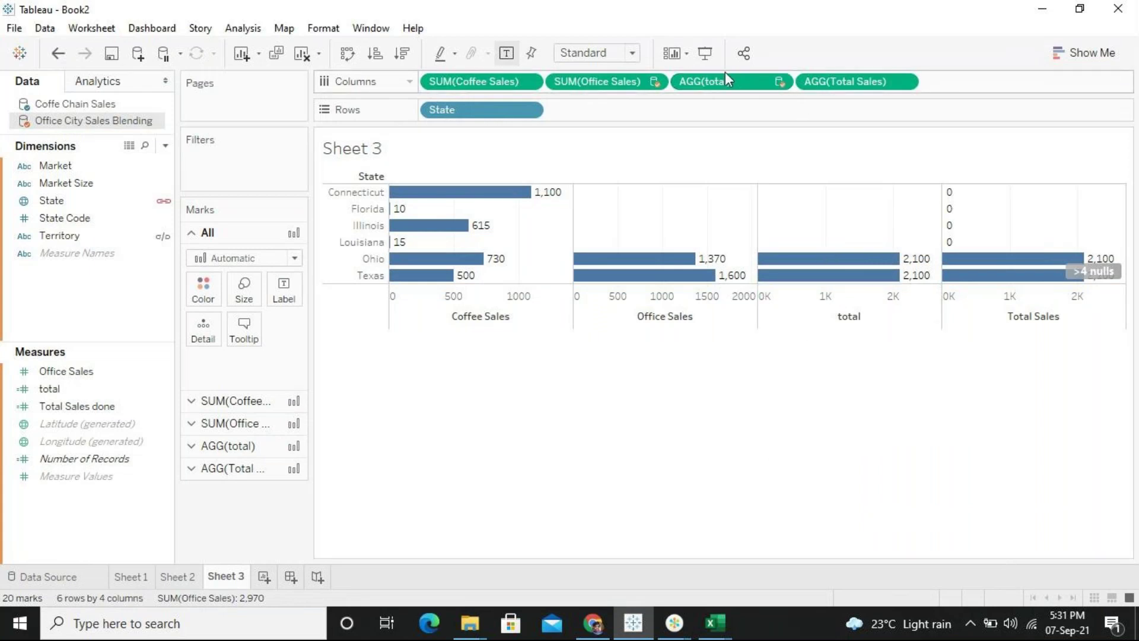
Remove the total and Total Sales measures from the columns, keeping only Coffee Sales and Office Sales
{"action": "left_click_drag", "start_coordinate": [727, 84], "coordinate": [654, 348]}
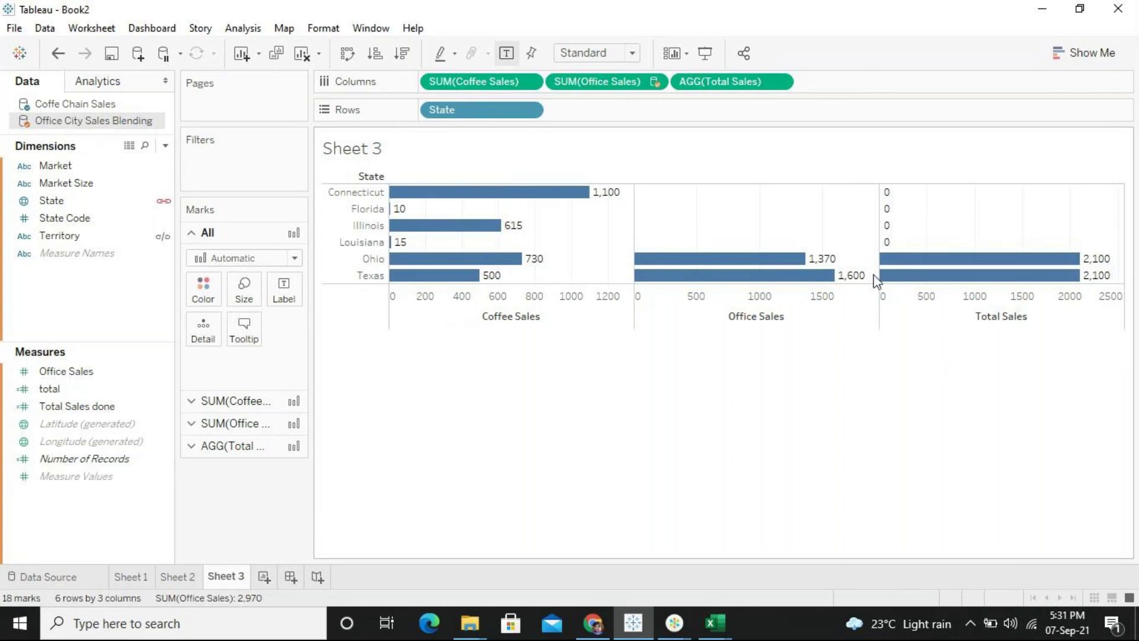
{"action": "mouse_move", "coordinate": [892, 206]}
{"action": "left_click", "coordinate": [674, 622]}
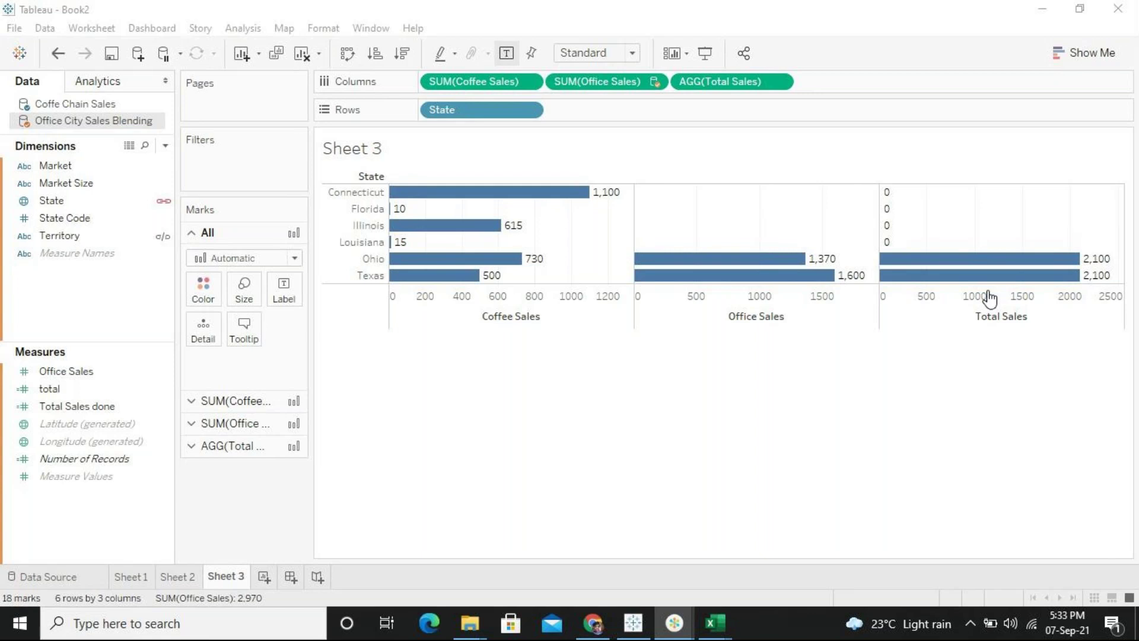
{"action": "left_click", "coordinate": [1054, 8]}
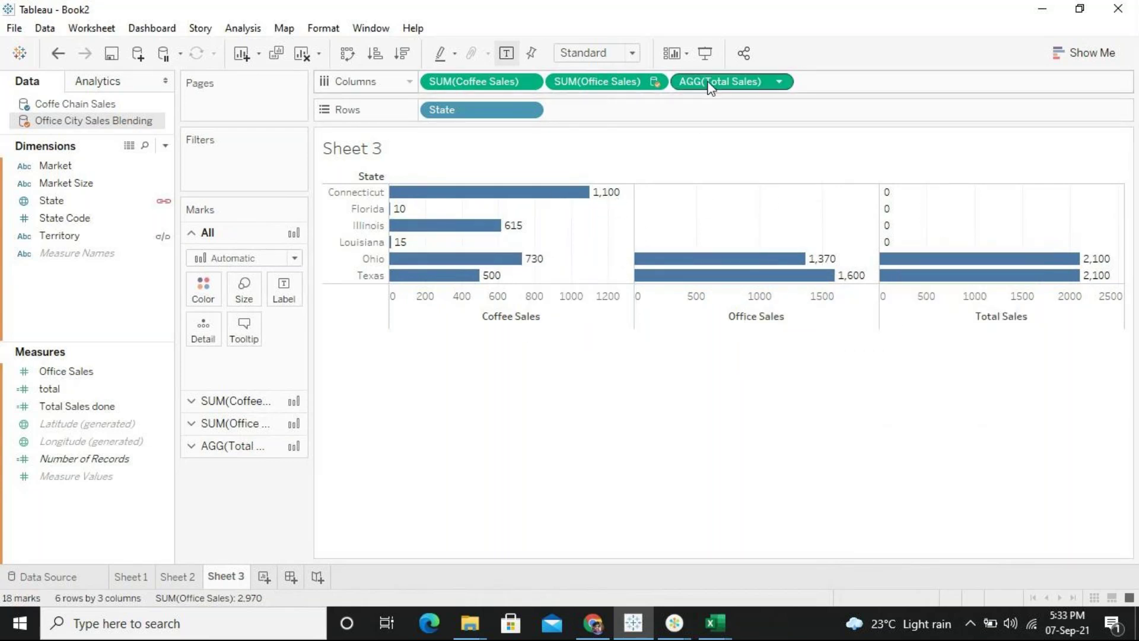
{"action": "left_click_drag", "start_coordinate": [710, 85], "coordinate": [111, 533]}
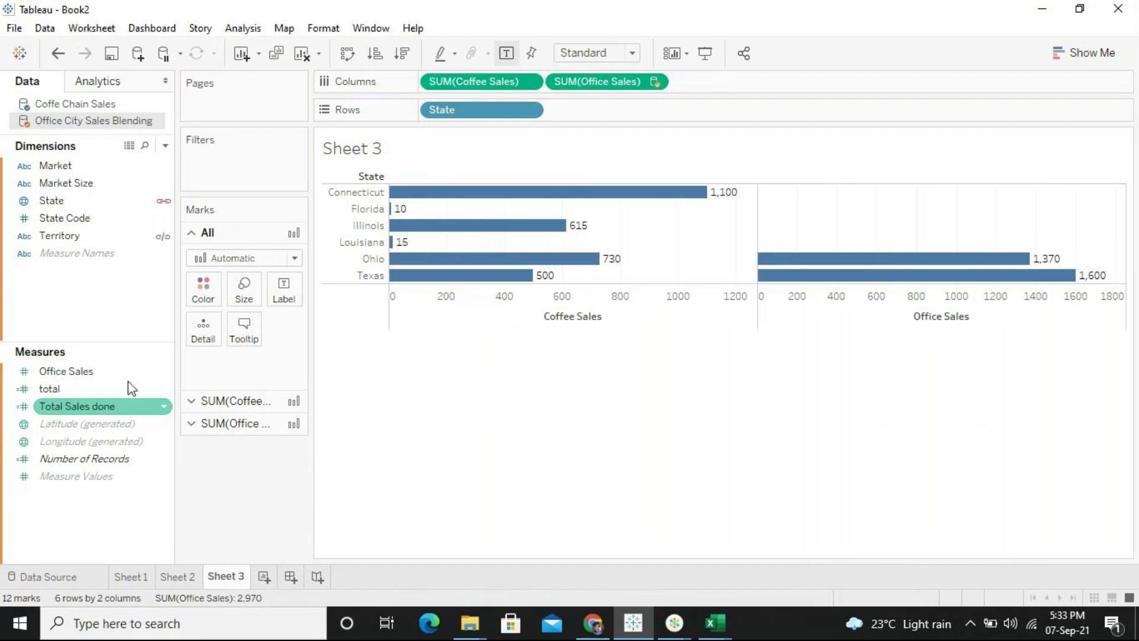
Add Total Sales done to the columns after Office Sales and toggle the mark labels off and on again
{"action": "left_click", "coordinate": [87, 378]}
{"action": "left_click", "coordinate": [79, 409]}
{"action": "double_click", "coordinate": [79, 409]}
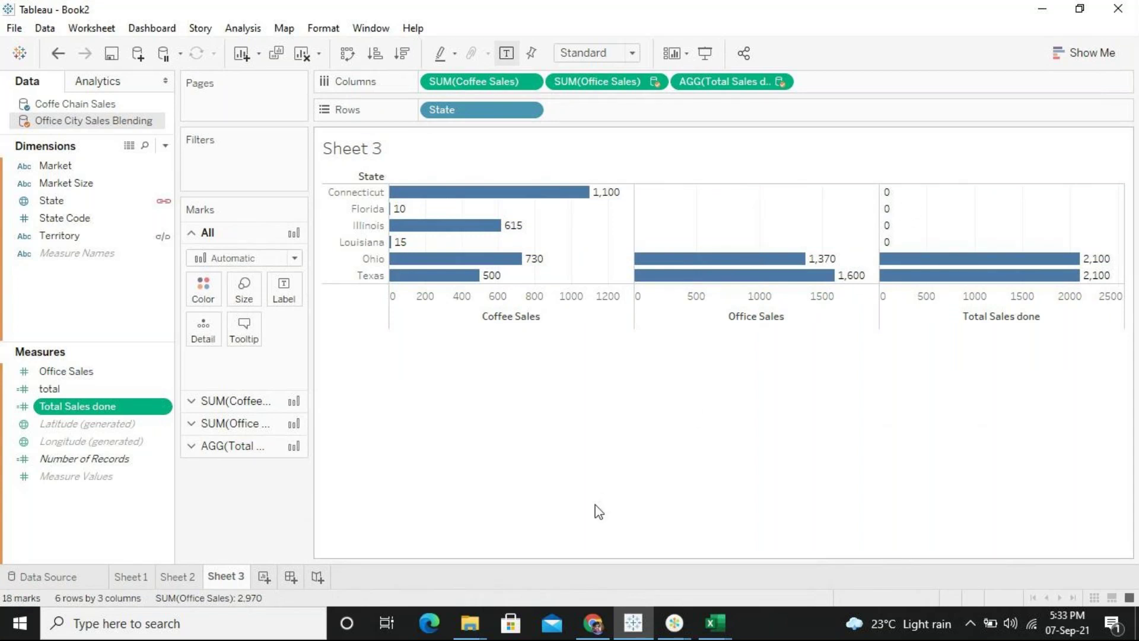
{"action": "mouse_move", "coordinate": [917, 278]}
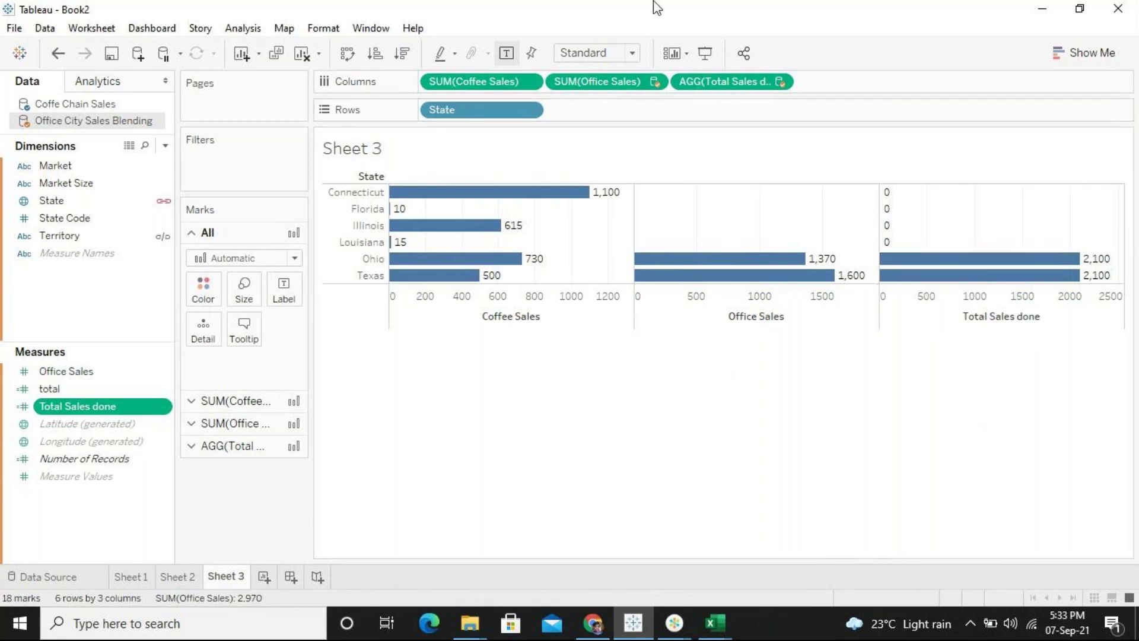
{"action": "left_click", "coordinate": [506, 53]}
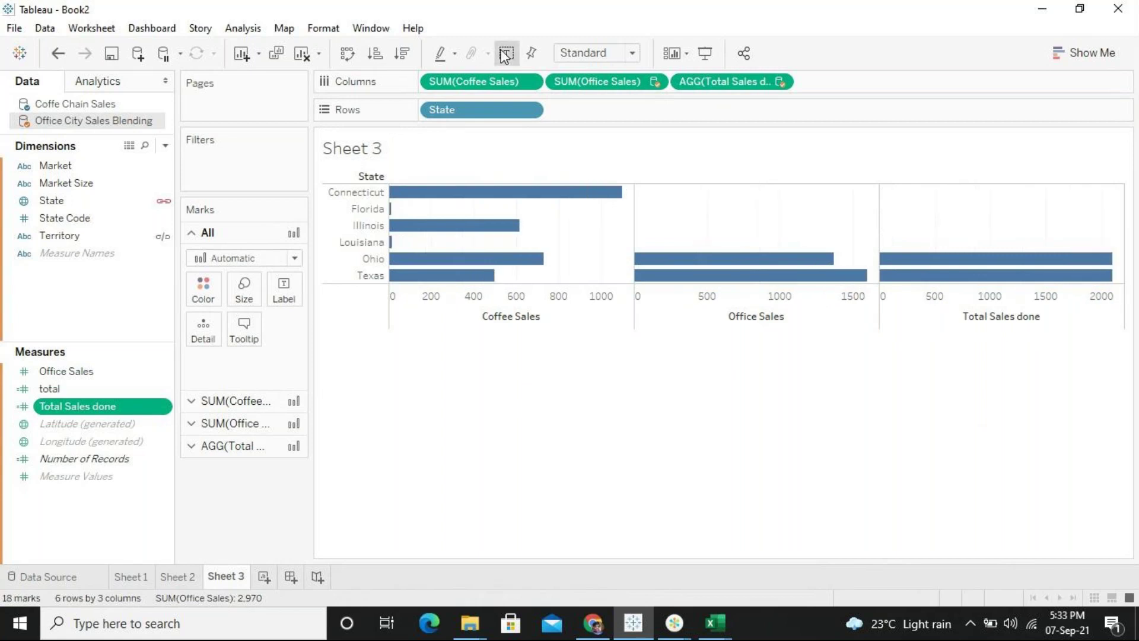
{"action": "left_click", "coordinate": [504, 54]}
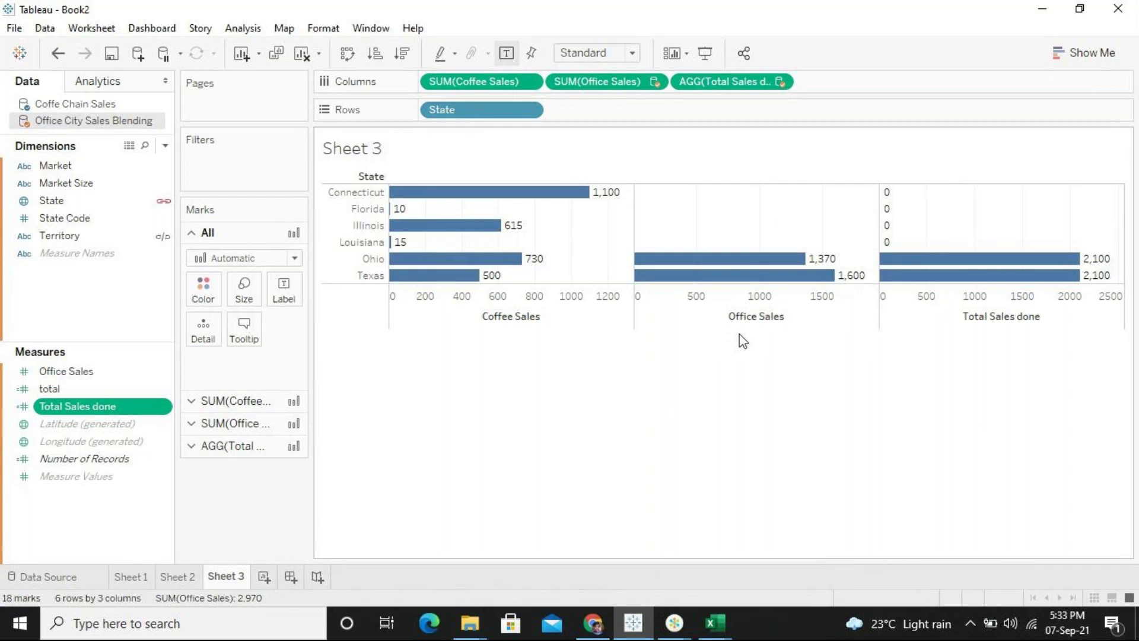
Add the total measure as the last field in the columns
{"action": "left_click", "coordinate": [150, 393]}
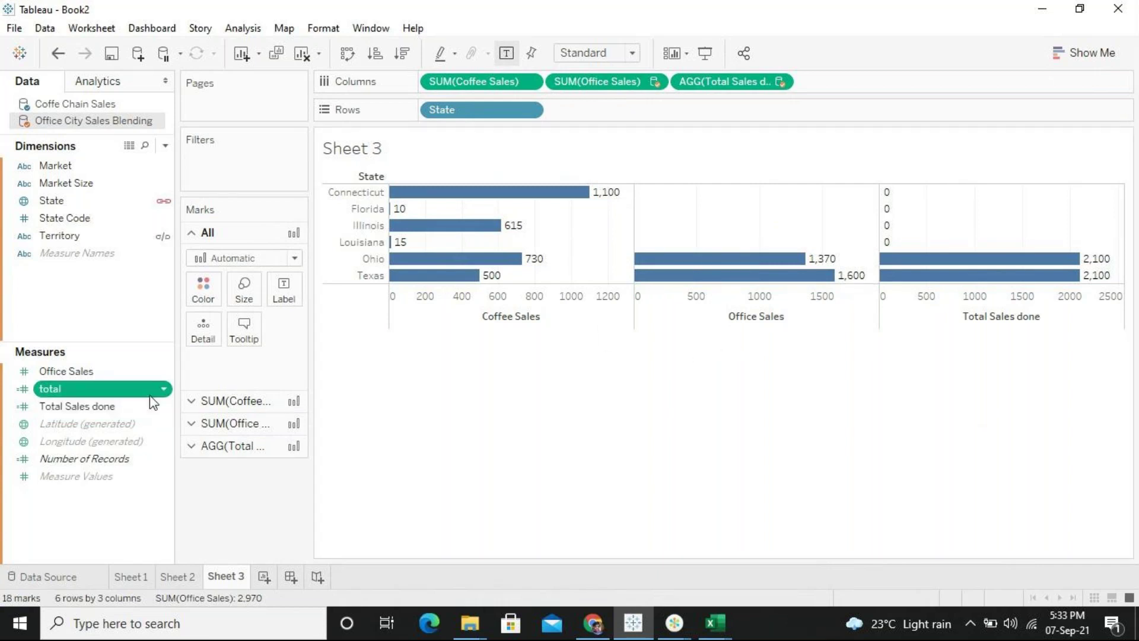
{"action": "double_click", "coordinate": [150, 394]}
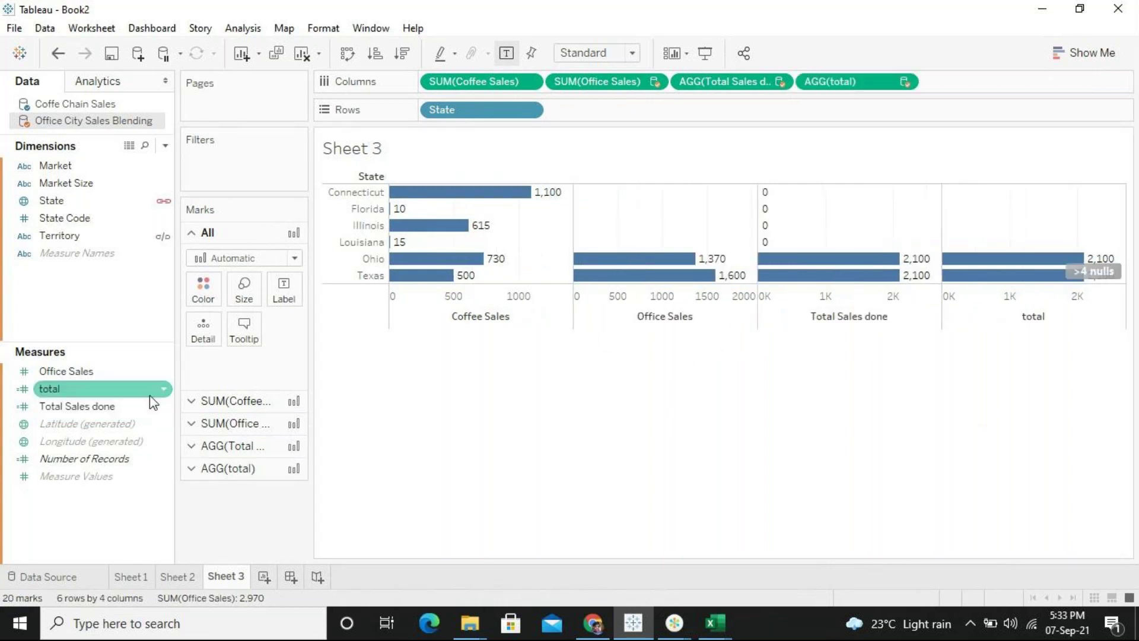
{"action": "left_click", "coordinate": [514, 454]}
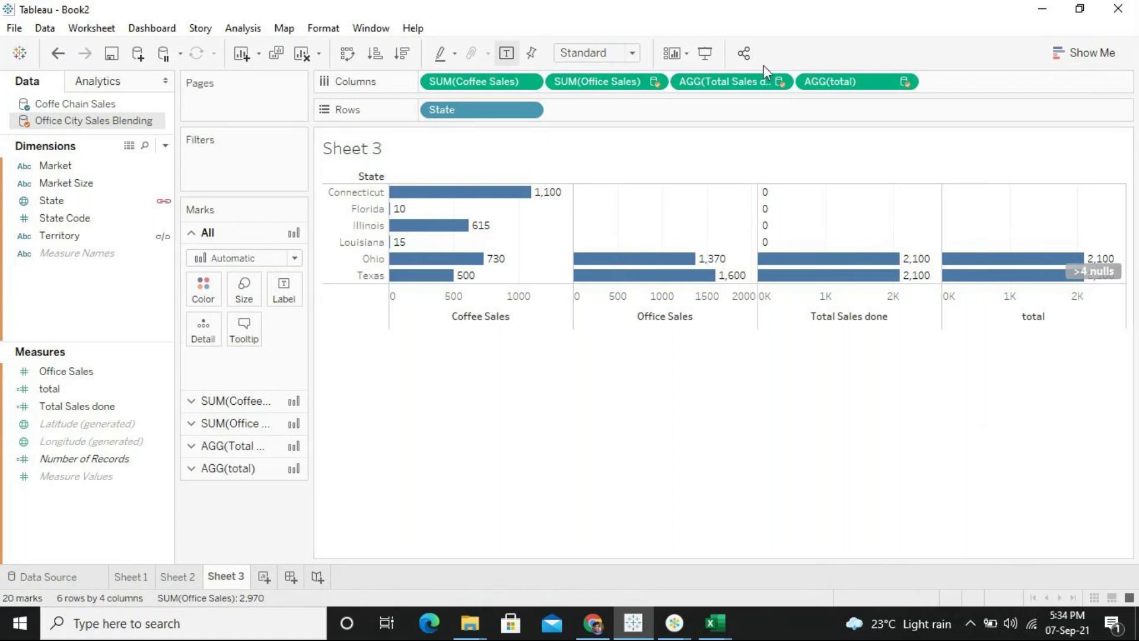
Remove Total Sales done from the columns and compare the total values with the coffee and office sales bars
{"action": "left_click_drag", "start_coordinate": [722, 74], "coordinate": [597, 434]}
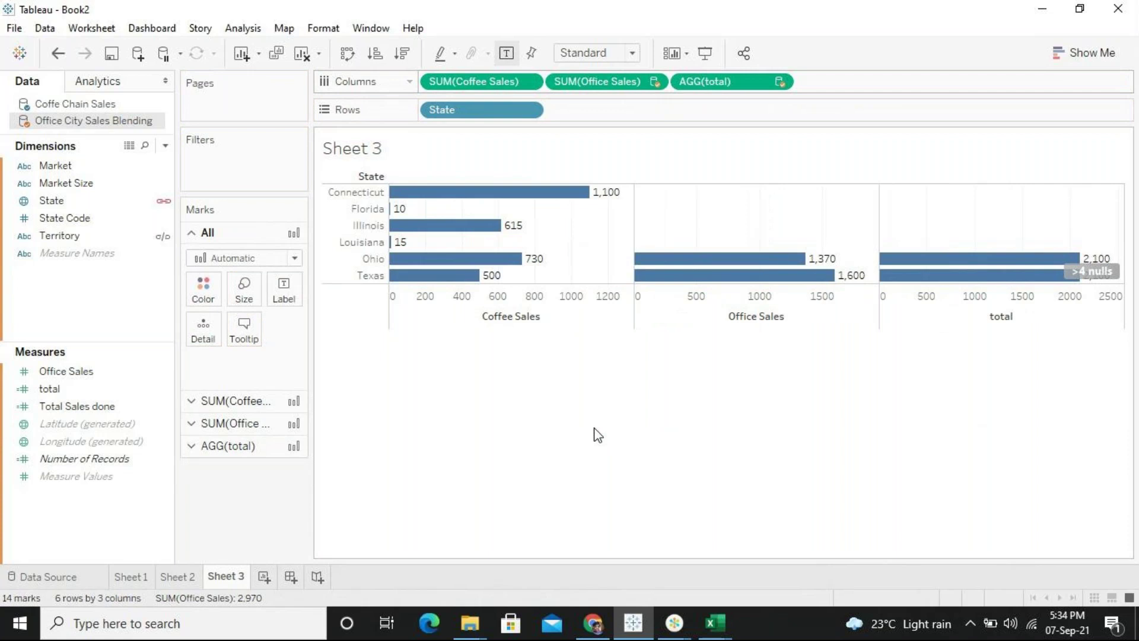
{"action": "mouse_move", "coordinate": [614, 198]}
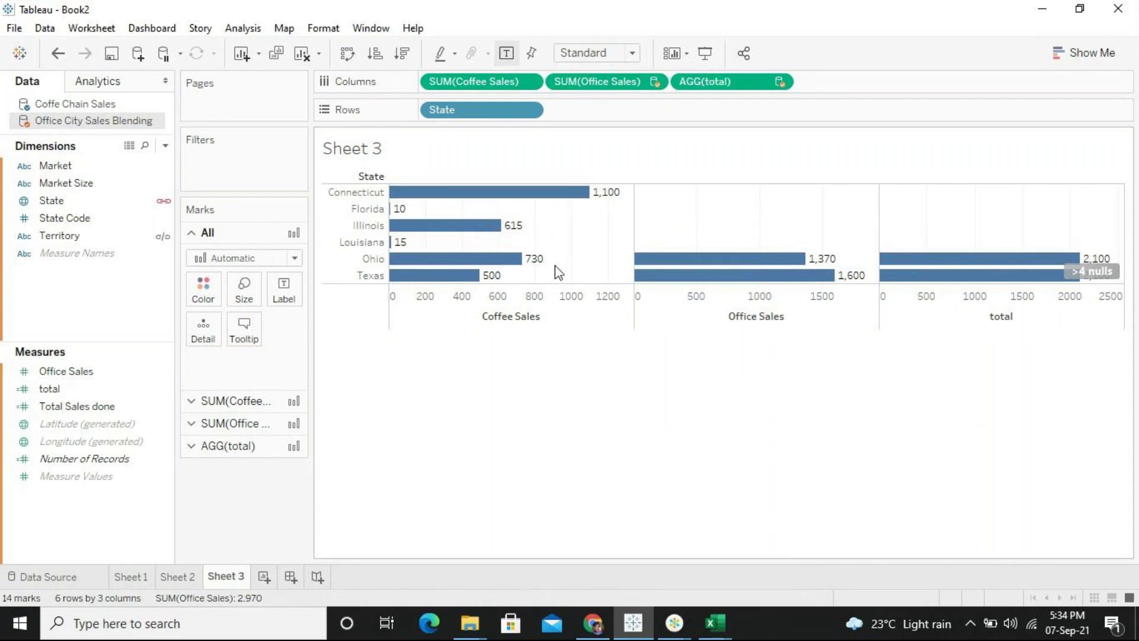
{"action": "mouse_move", "coordinate": [498, 280]}
{"action": "mouse_move", "coordinate": [924, 270]}
Add Total Sales done to the columns after total and inspect the Florida mark's details
{"action": "left_click", "coordinate": [132, 405]}
{"action": "left_click_drag", "start_coordinate": [131, 404], "coordinate": [840, 92]}
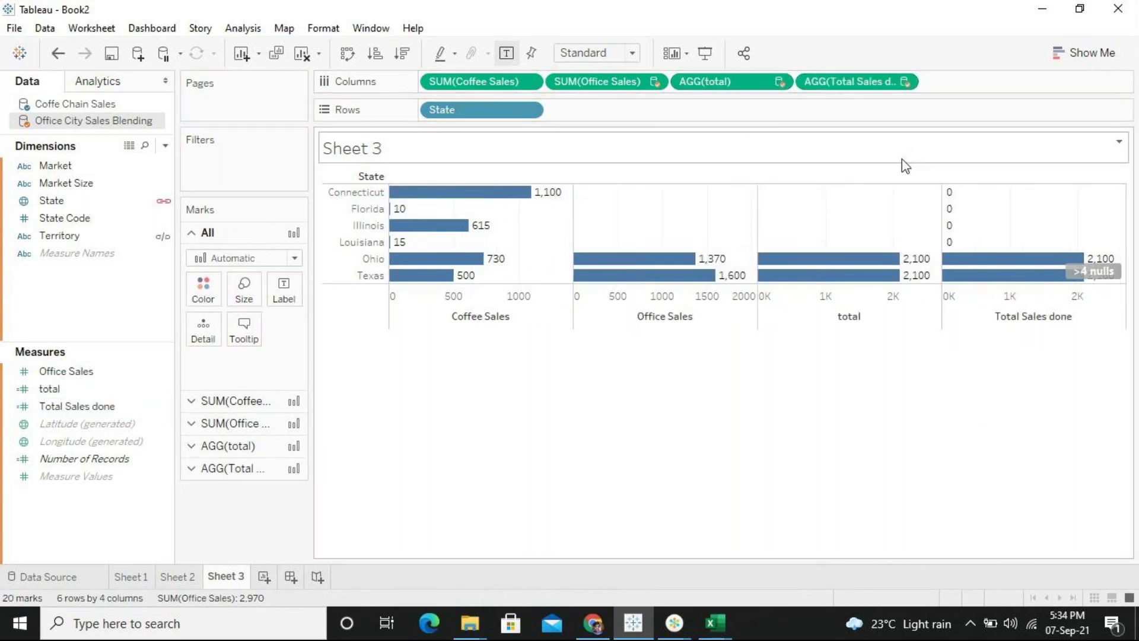
{"action": "mouse_move", "coordinate": [952, 216]}
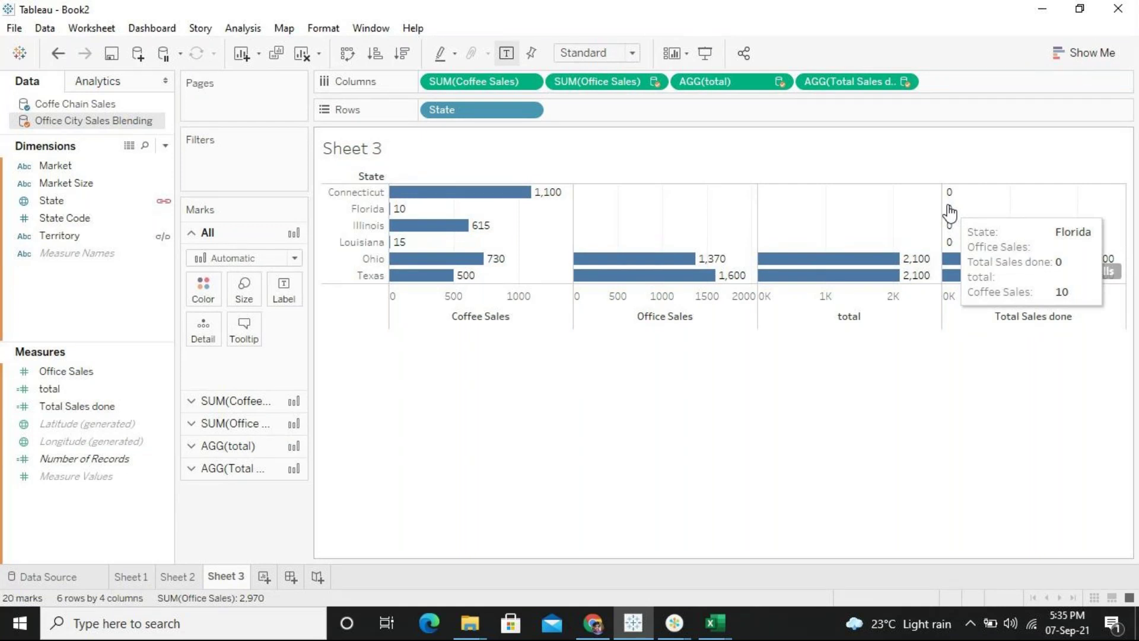
Switch to Excel by opening the Tableau Attendence workbook from the desktop and maximize its window
{"action": "left_click", "coordinate": [1029, 9]}
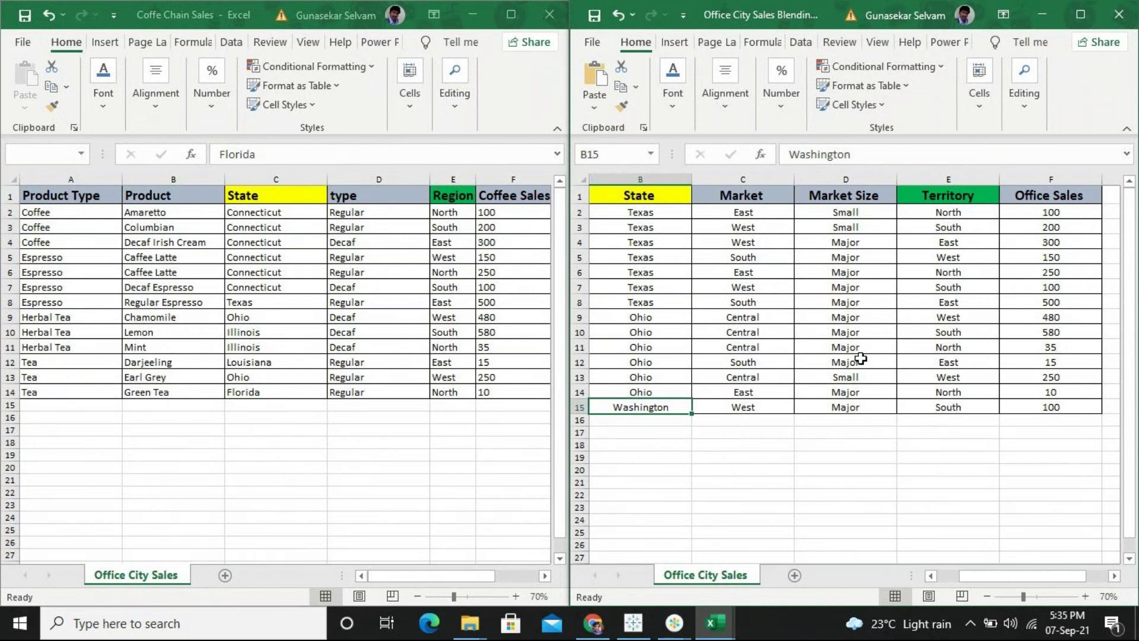
{"action": "key", "text": "super+d"}
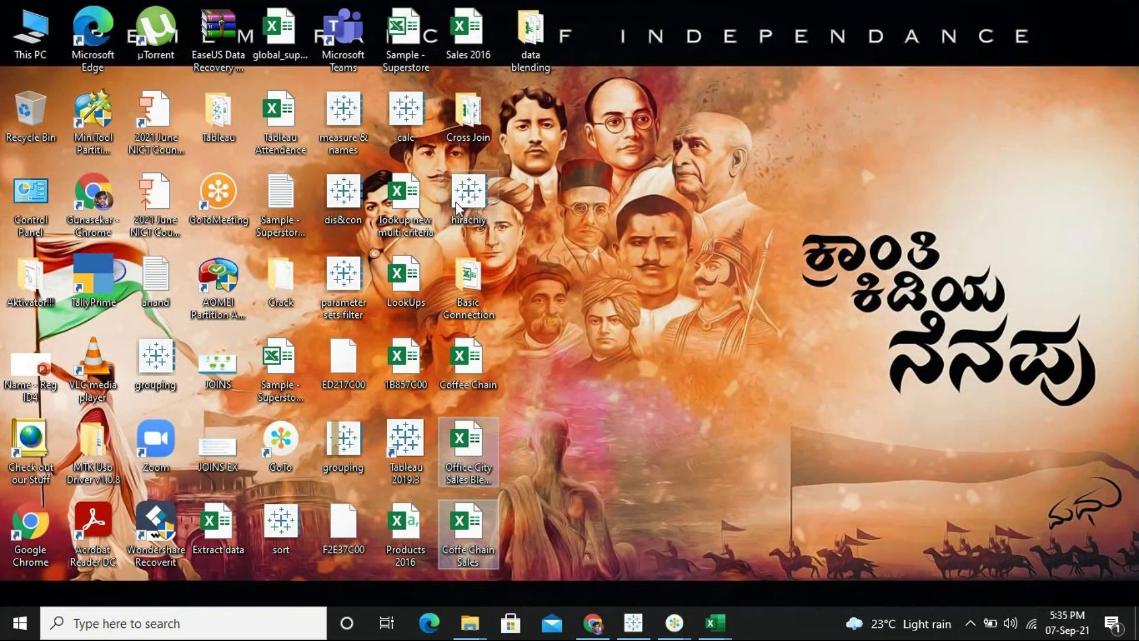
{"action": "left_click", "coordinate": [619, 360]}
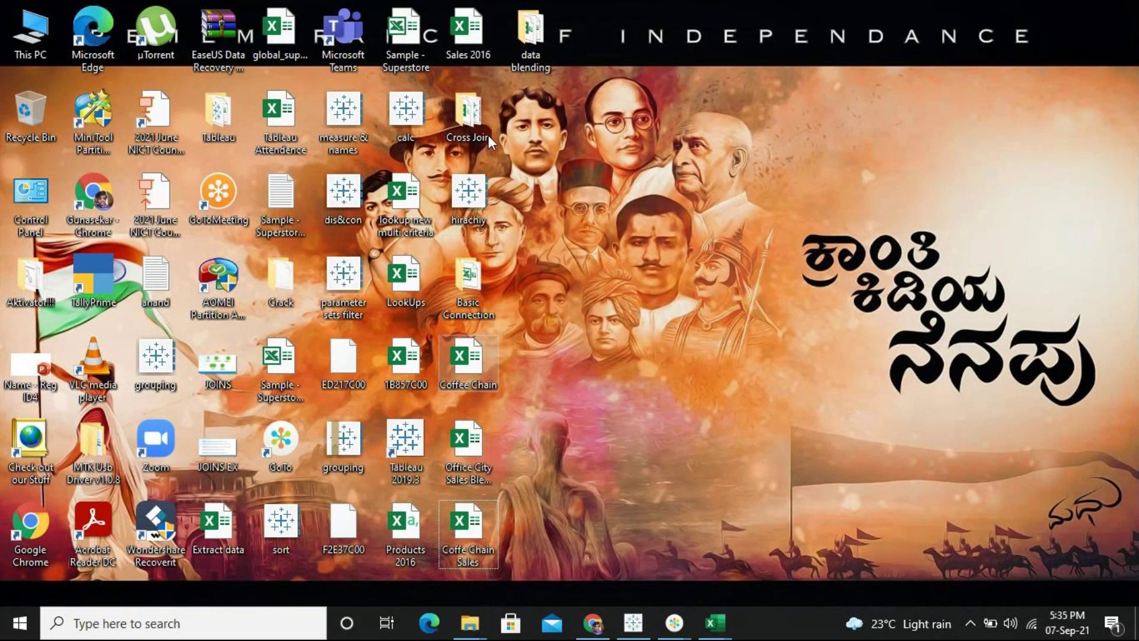
{"action": "left_click", "coordinate": [276, 120]}
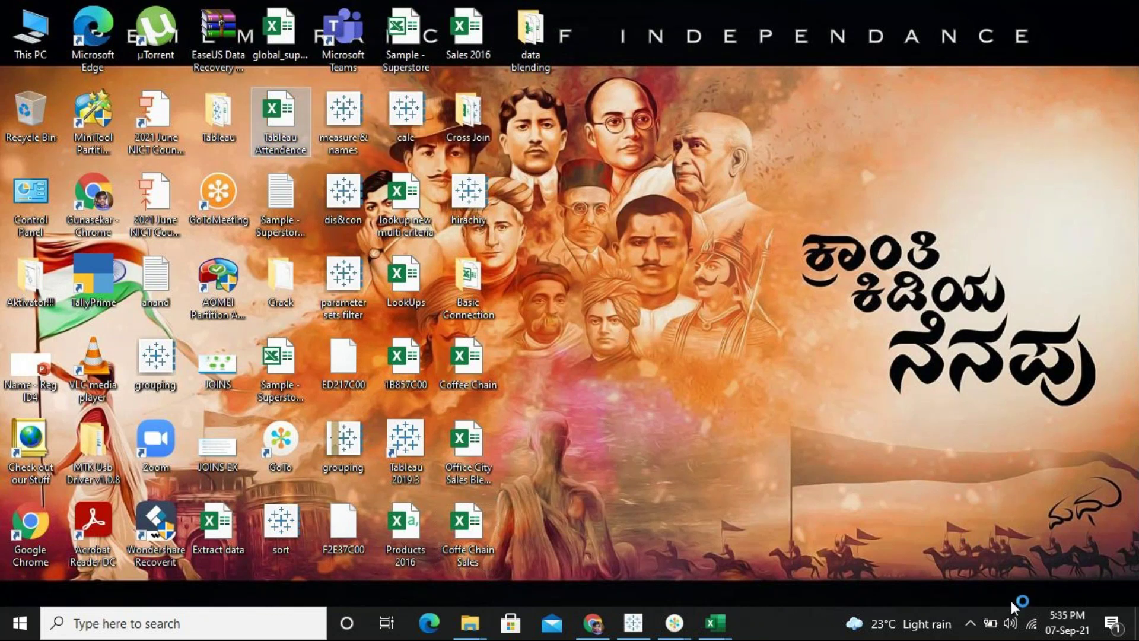
{"action": "mouse_move", "coordinate": [674, 622]}
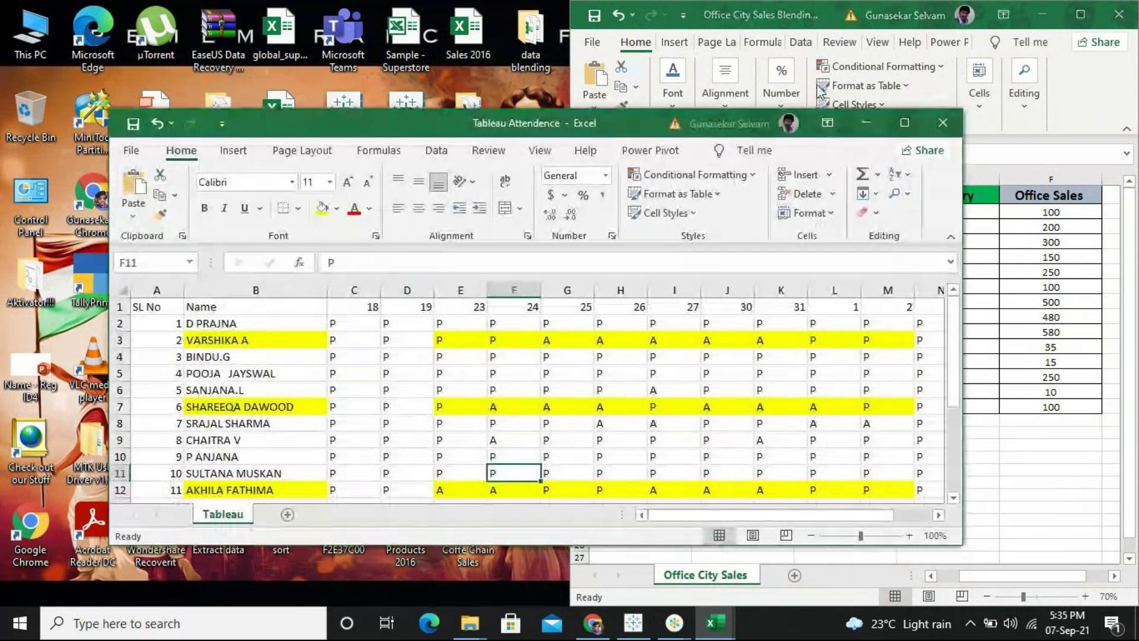
{"action": "left_click", "coordinate": [904, 123]}
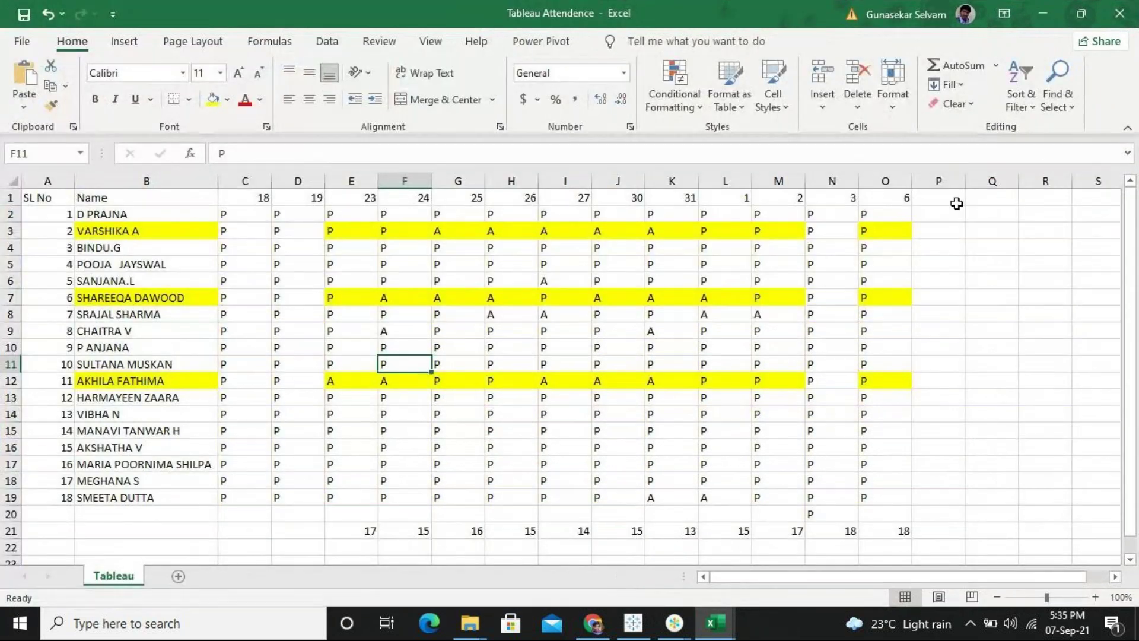
Enter 7 as the new date header in cell P1 of the attendance sheet
{"action": "left_click", "coordinate": [955, 197]}
{"action": "key", "text": "ctrl+Home"}
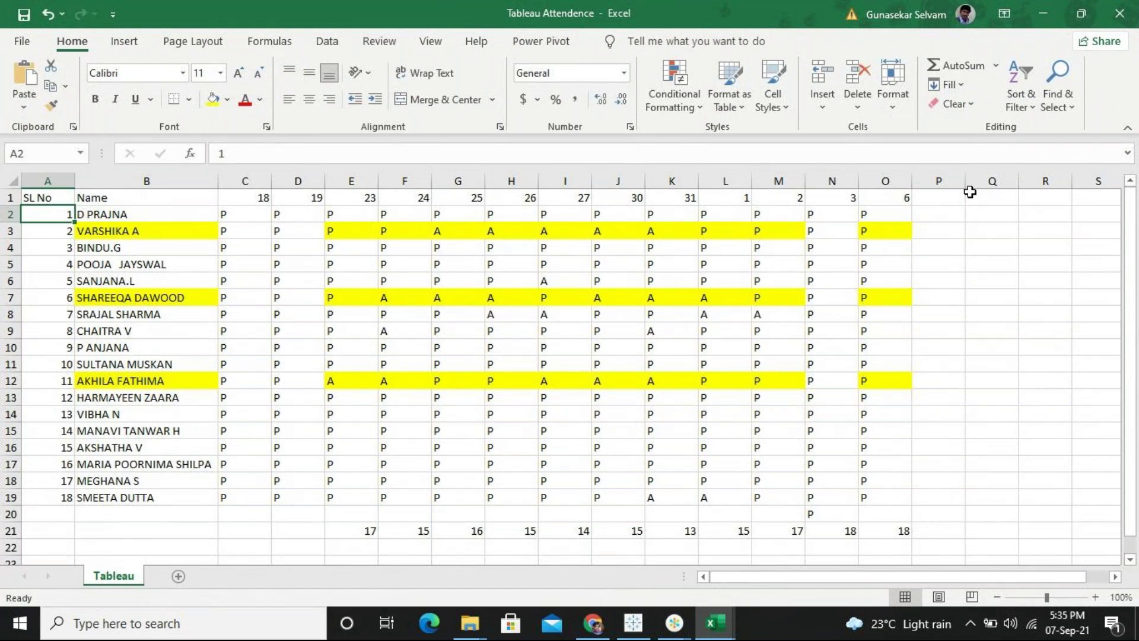
{"action": "left_click", "coordinate": [950, 195]}
{"action": "key", "text": "Home"}
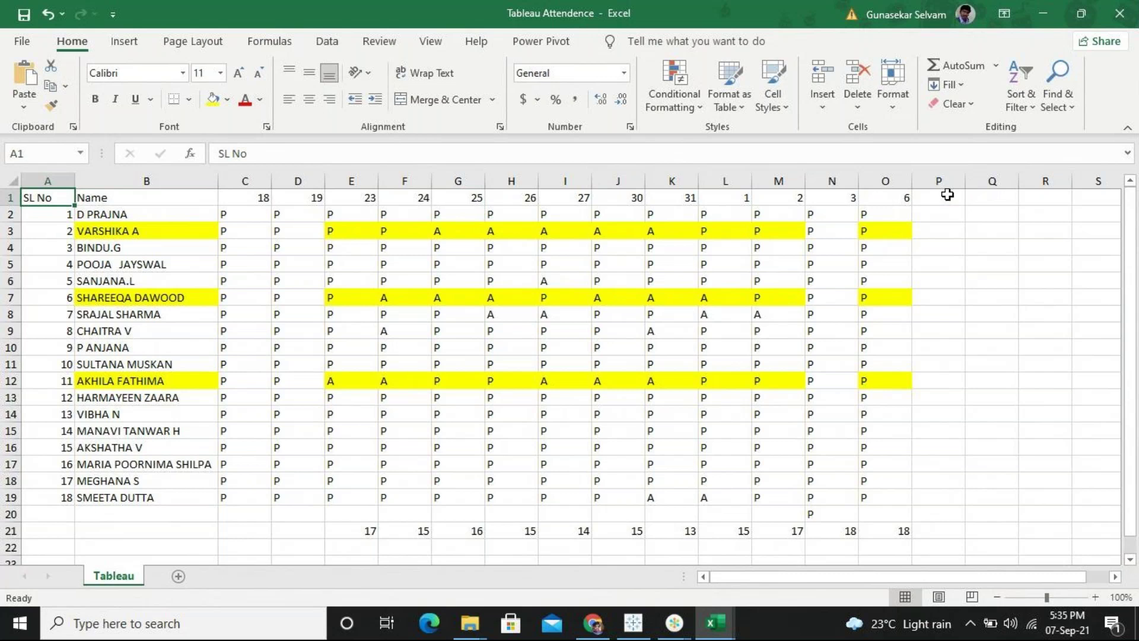
{"action": "left_click", "coordinate": [948, 195]}
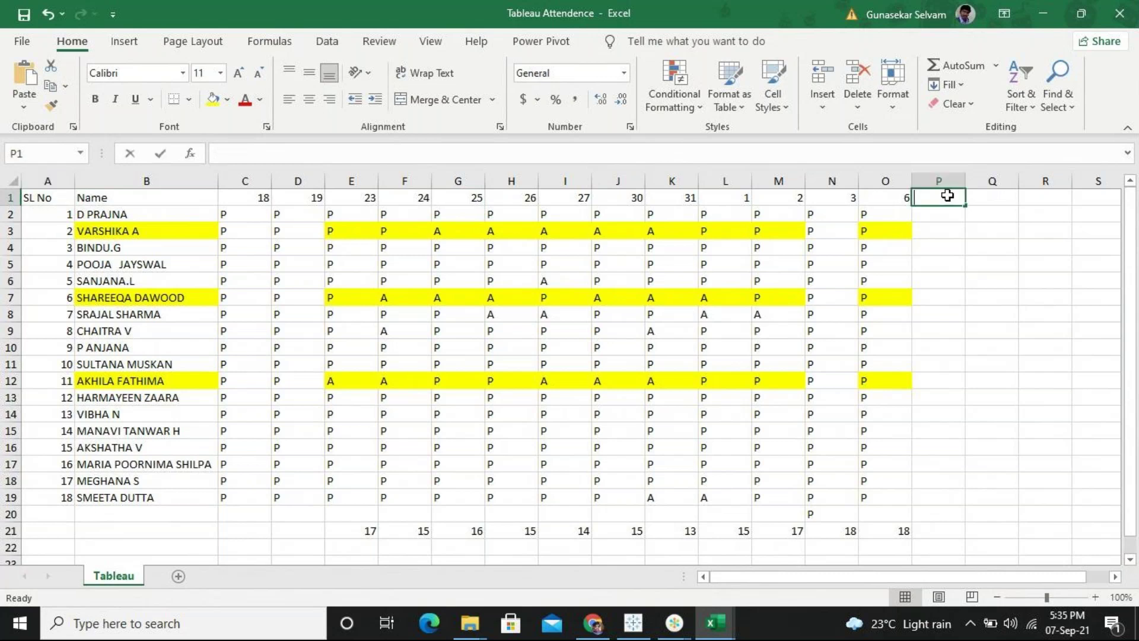
{"action": "type", "text": "7"}
{"action": "key", "text": "Return"}
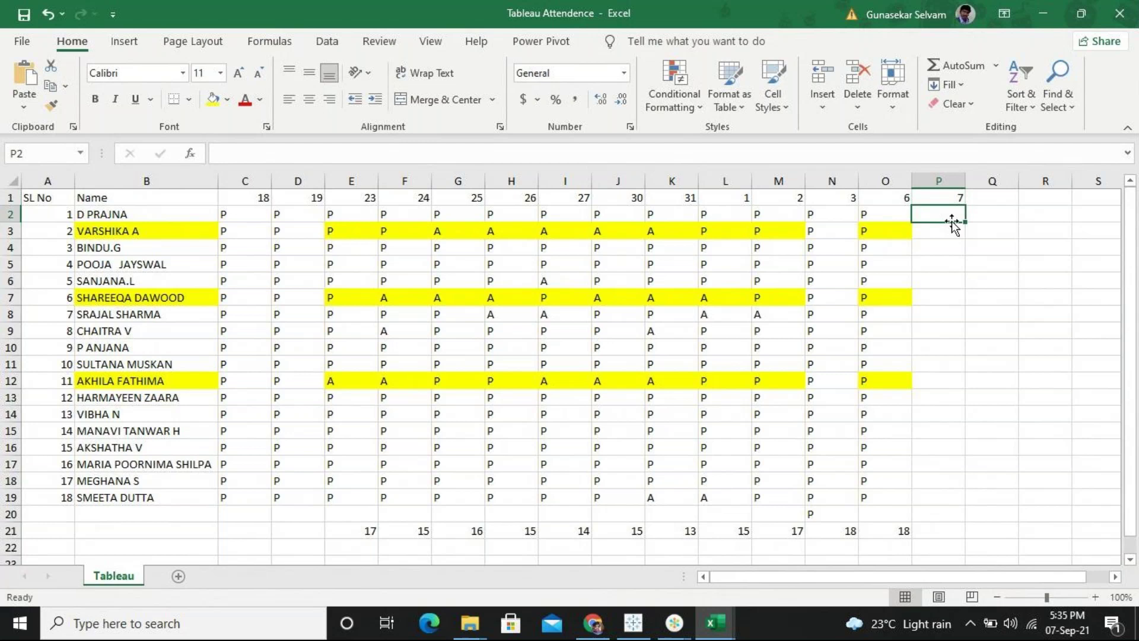
Enter a capital A in cells P2 and P3 for the first two students under date 7
{"action": "type", "text": "a"}
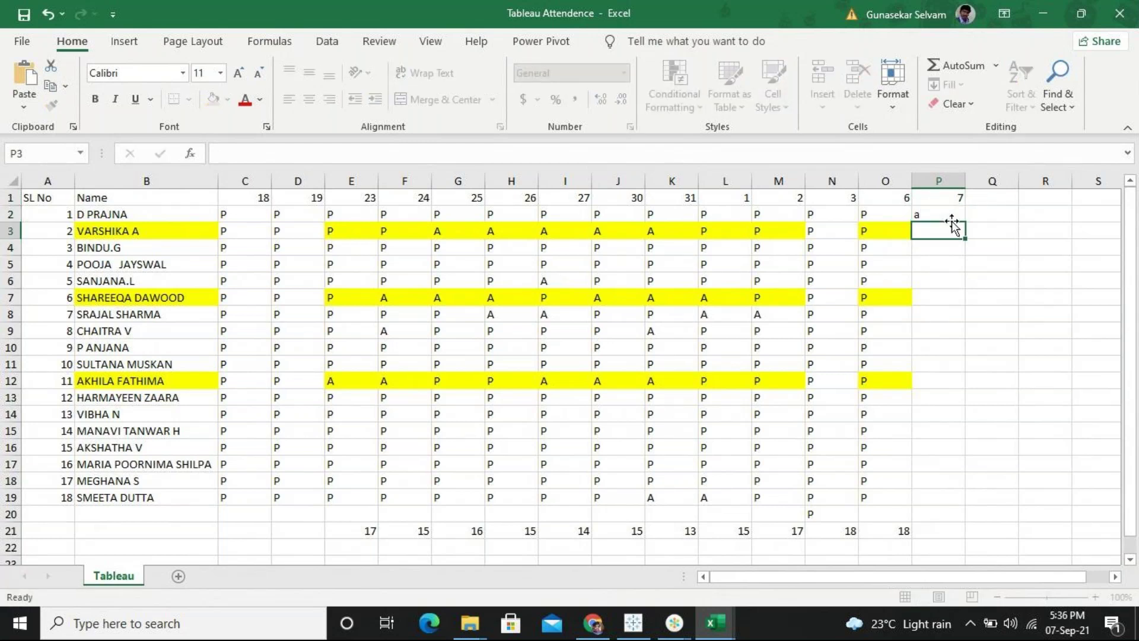
{"action": "left_click", "coordinate": [953, 221]}
{"action": "type", "text": "A"}
{"action": "key", "text": "Return"}
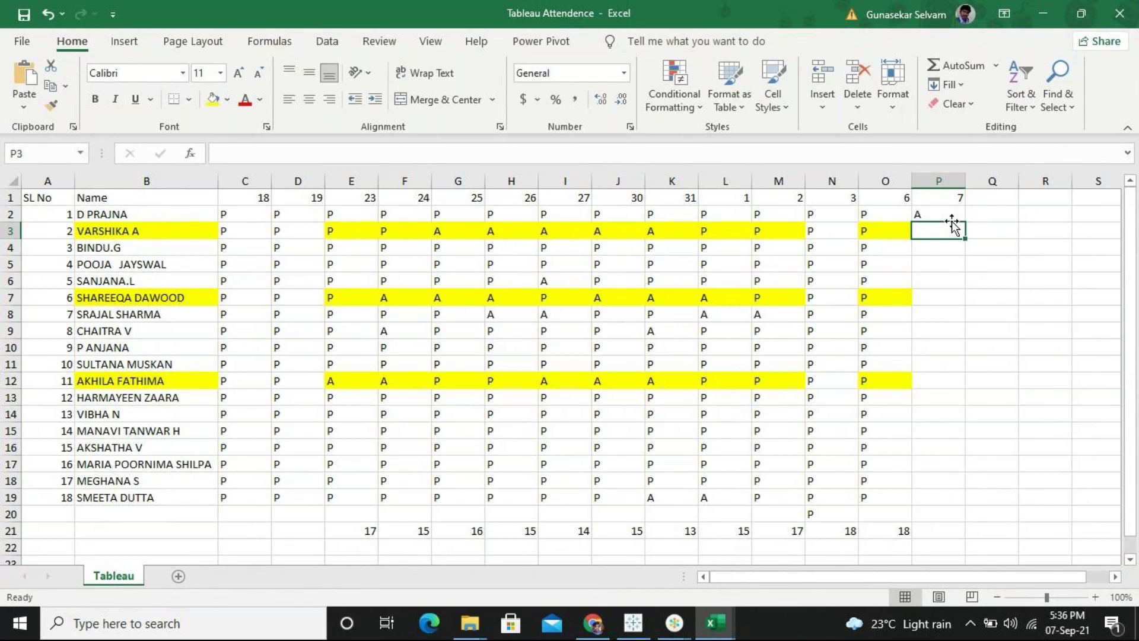
{"action": "type", "text": "A"}
{"action": "key", "text": "Return"}
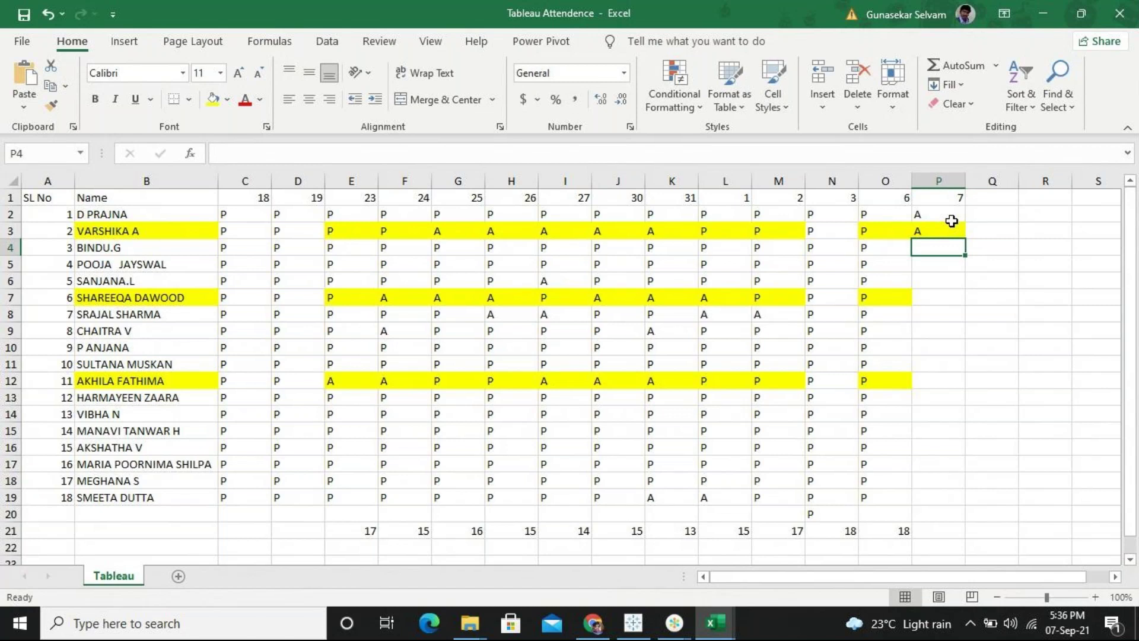
Enter P in cells P4 through P6 for students 3 to 5 under date 7
{"action": "type", "text": "P"}
{"action": "key", "text": "Return"}
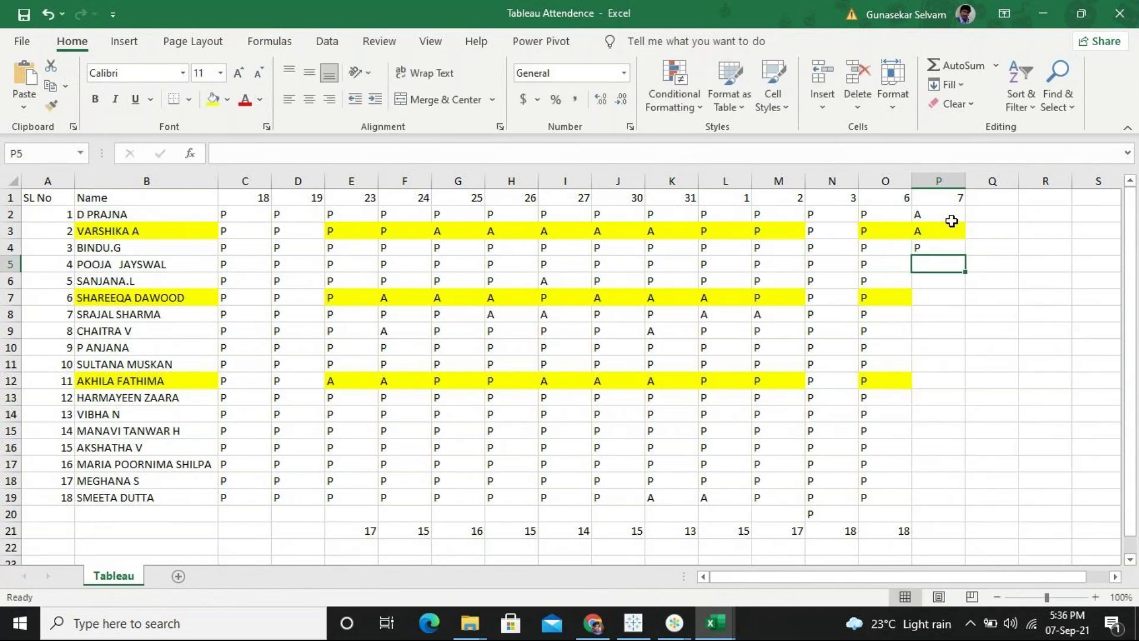
{"action": "type", "text": "P"}
{"action": "key", "text": "Return"}
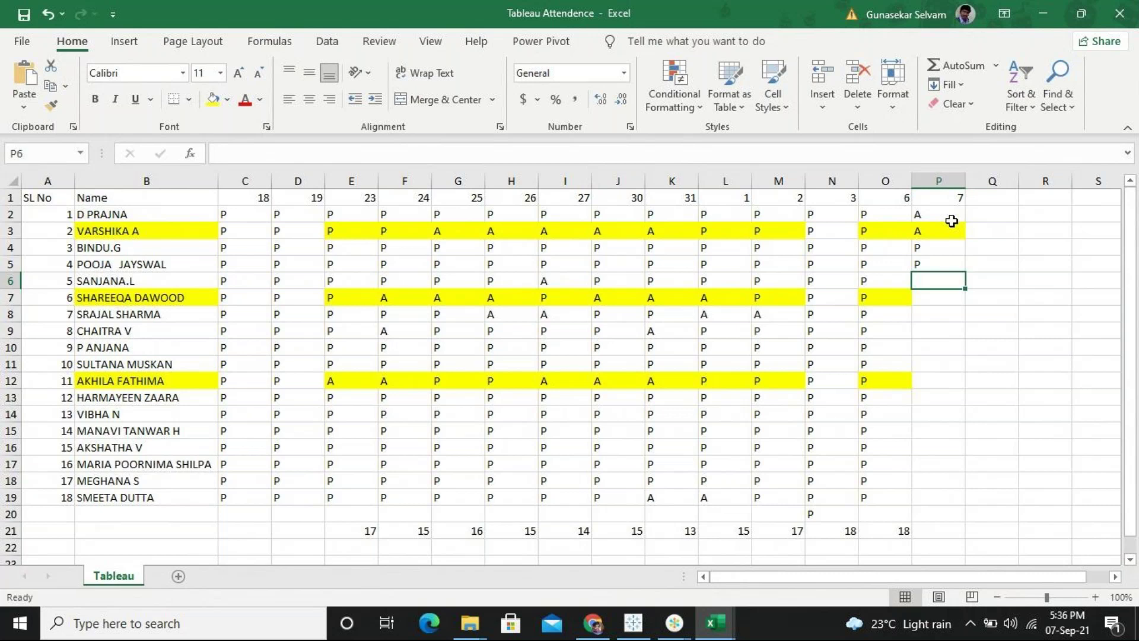
{"action": "type", "text": "P"}
{"action": "key", "text": "Return"}
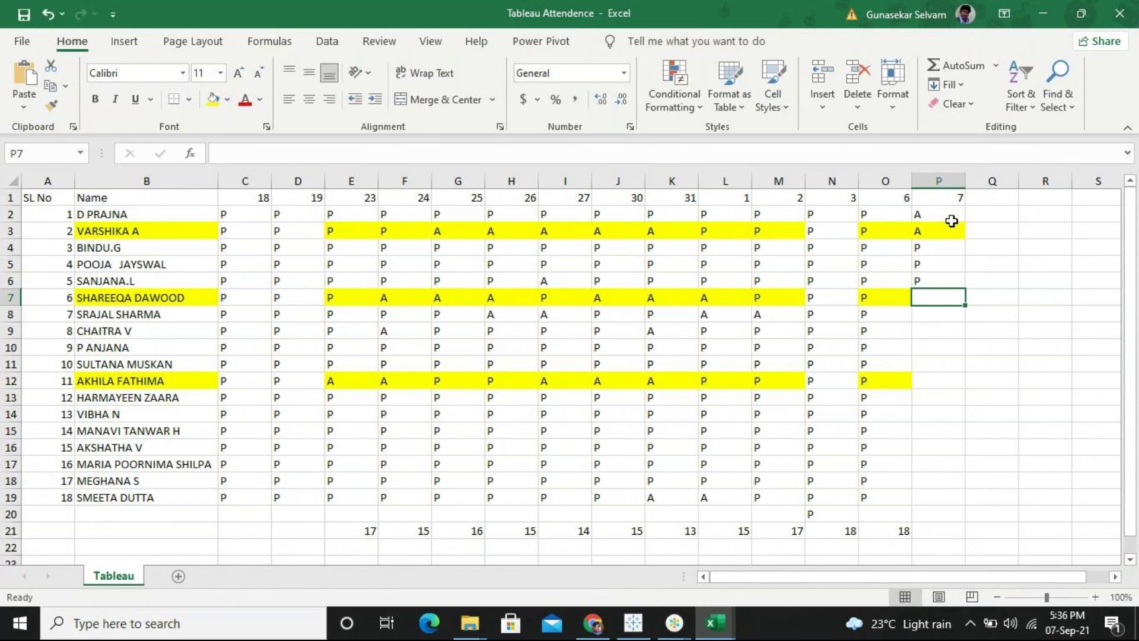
Enter A in cells P7 through P10 for students 6 to 9 under date 7
{"action": "type", "text": "A"}
{"action": "key", "text": "Return"}
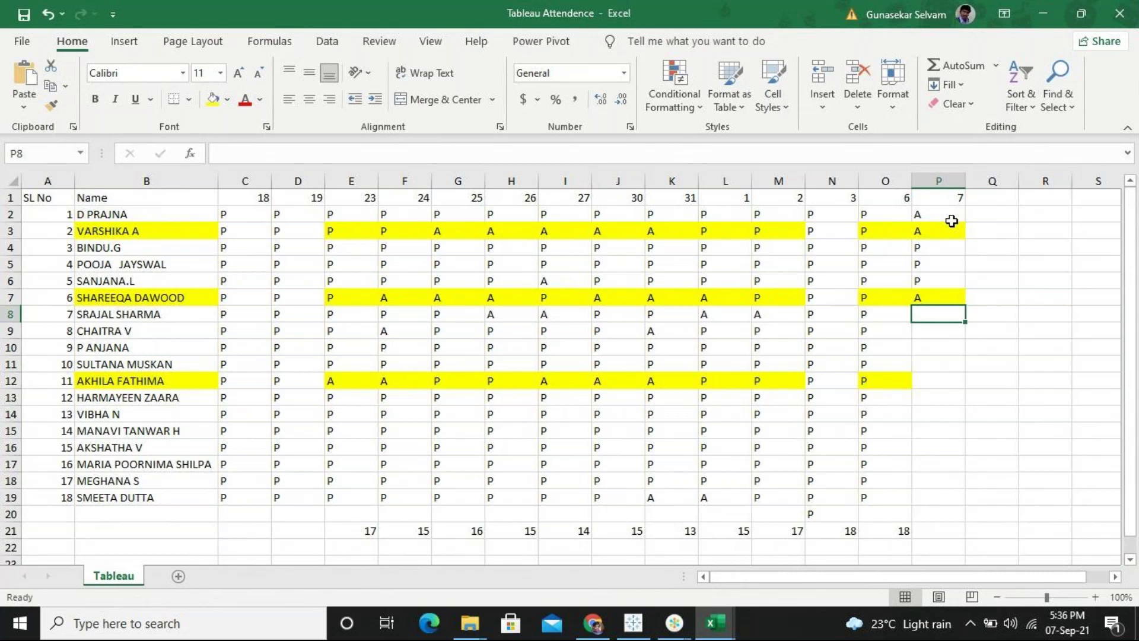
{"action": "type", "text": "A"}
{"action": "key", "text": "Return"}
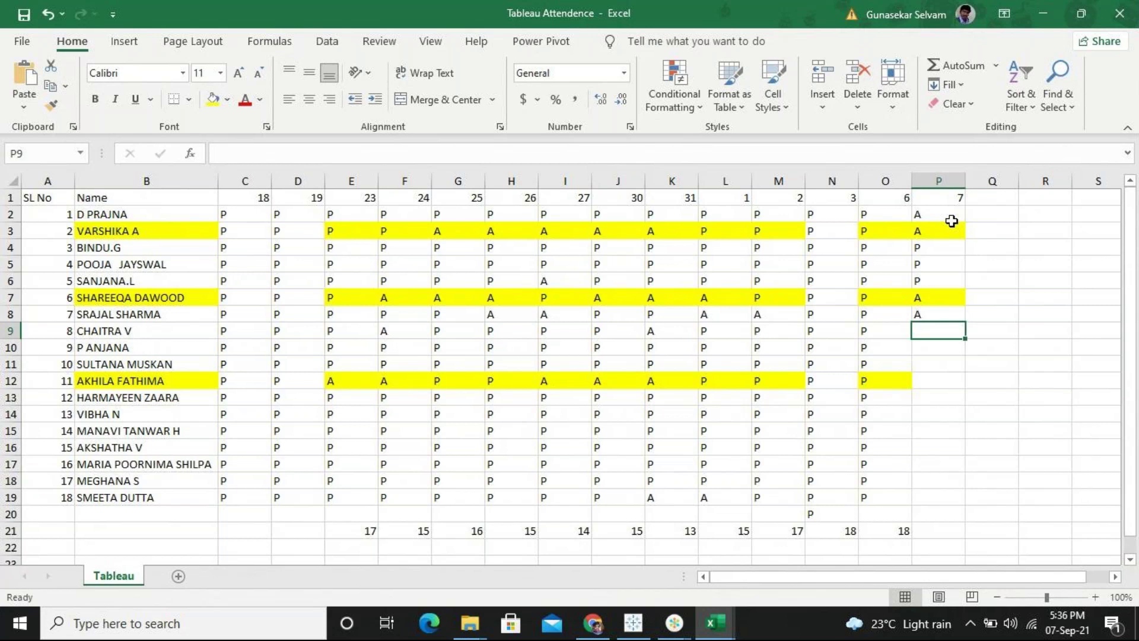
{"action": "type", "text": "A"}
{"action": "key", "text": "Return"}
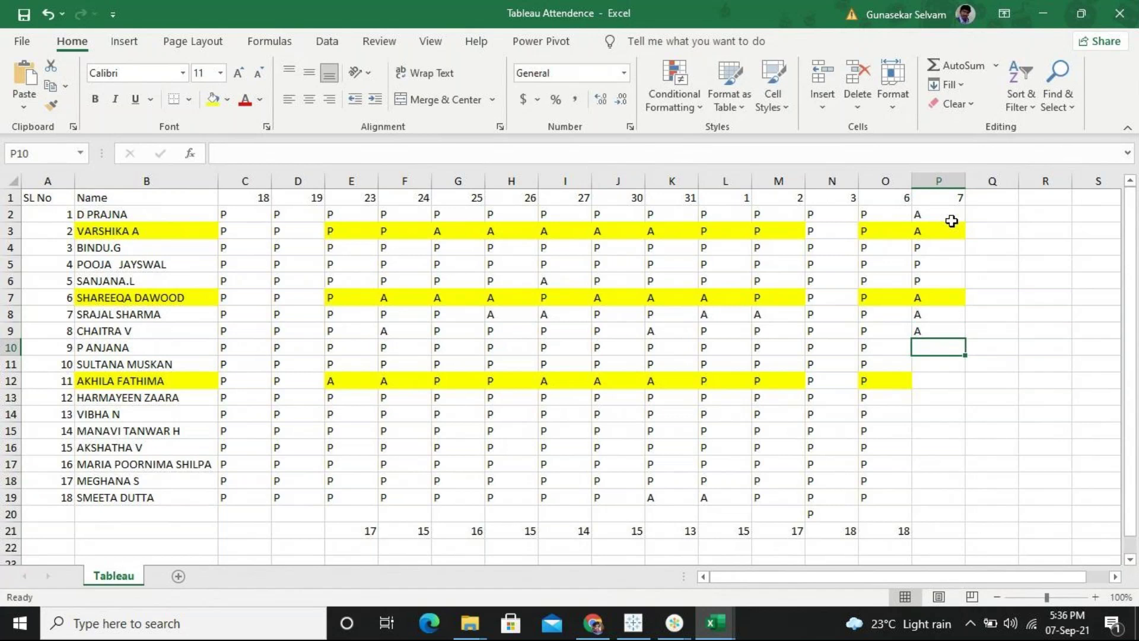
{"action": "type", "text": "A"}
{"action": "key", "text": "Return"}
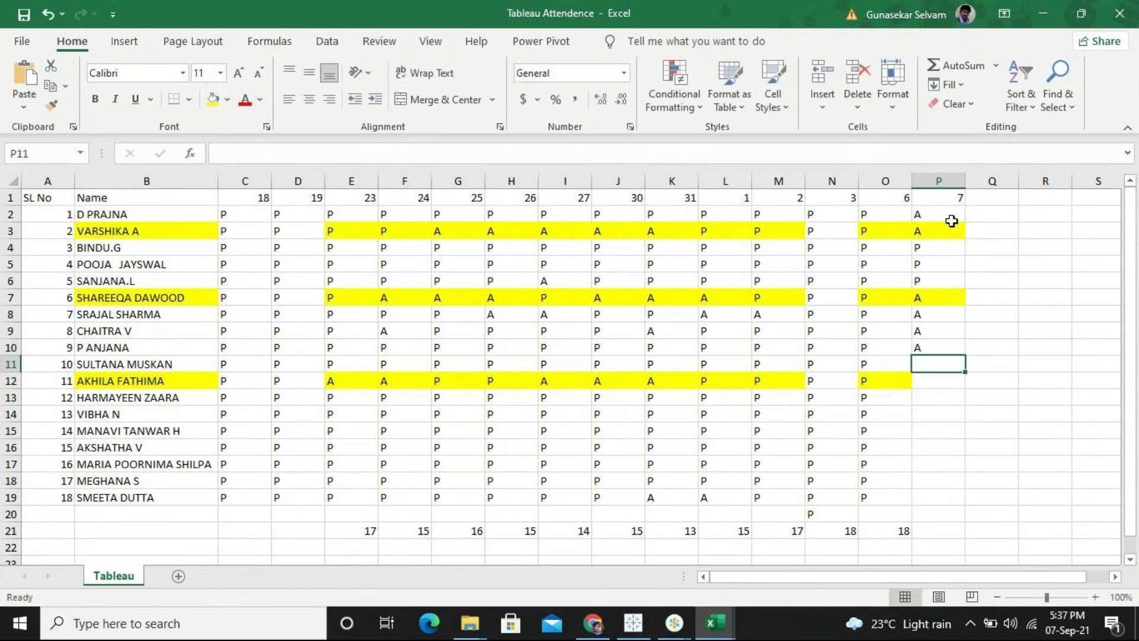
Enter P, A and P in cells P11 to P13 for students 10 to 12 under date 7
{"action": "type", "text": "P"}
{"action": "key", "text": "Return"}
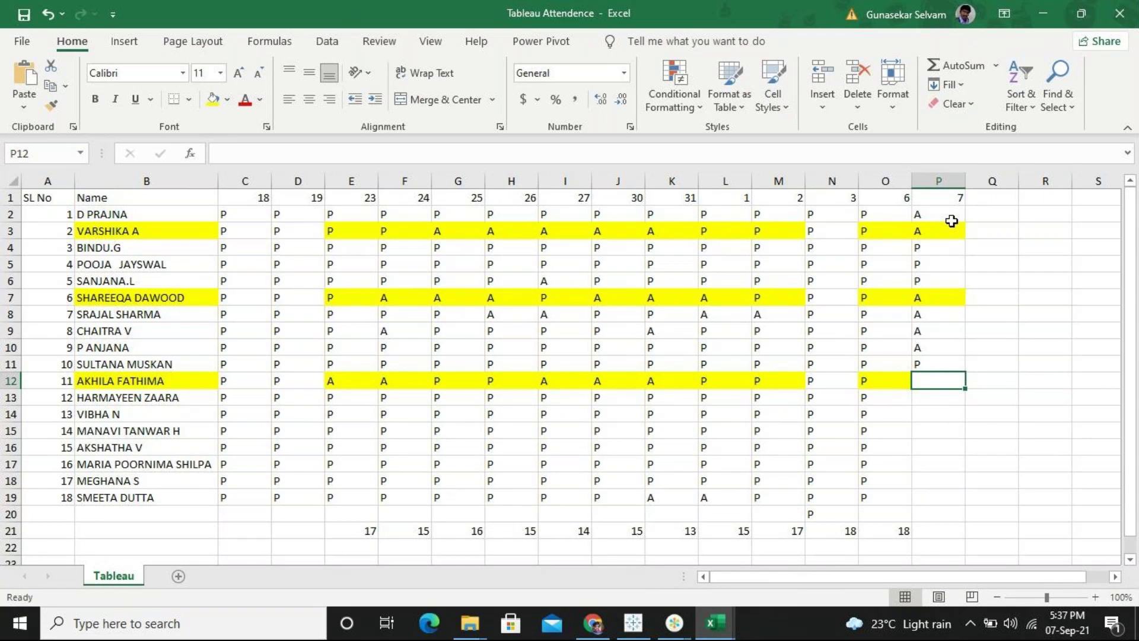
{"action": "type", "text": "A"}
{"action": "key", "text": "Return"}
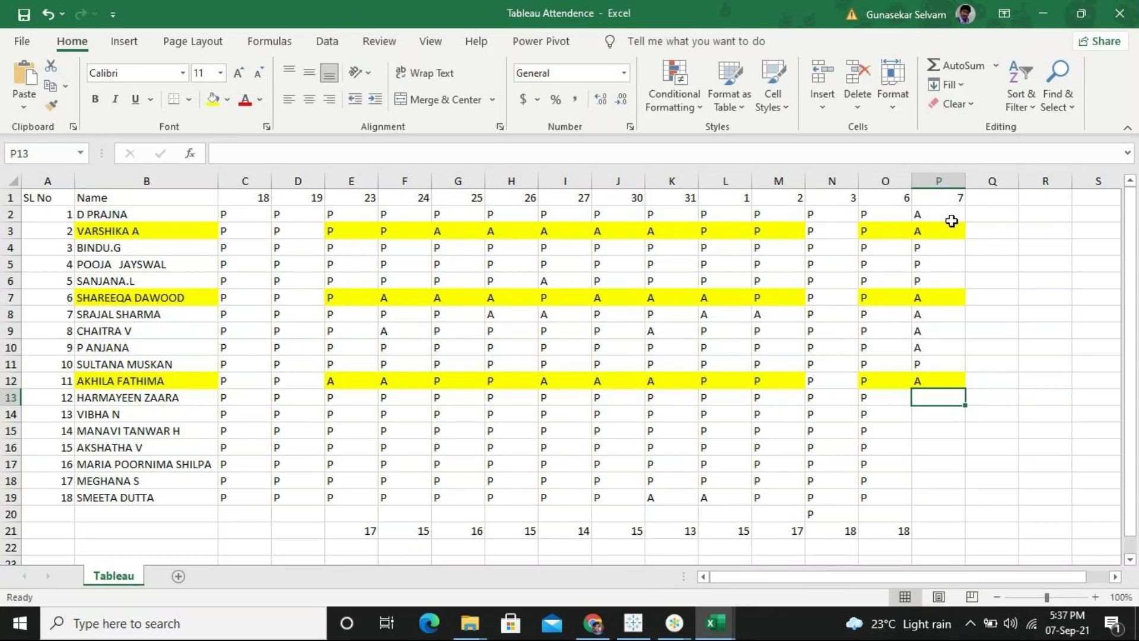
{"action": "type", "text": "P"}
{"action": "key", "text": "Return"}
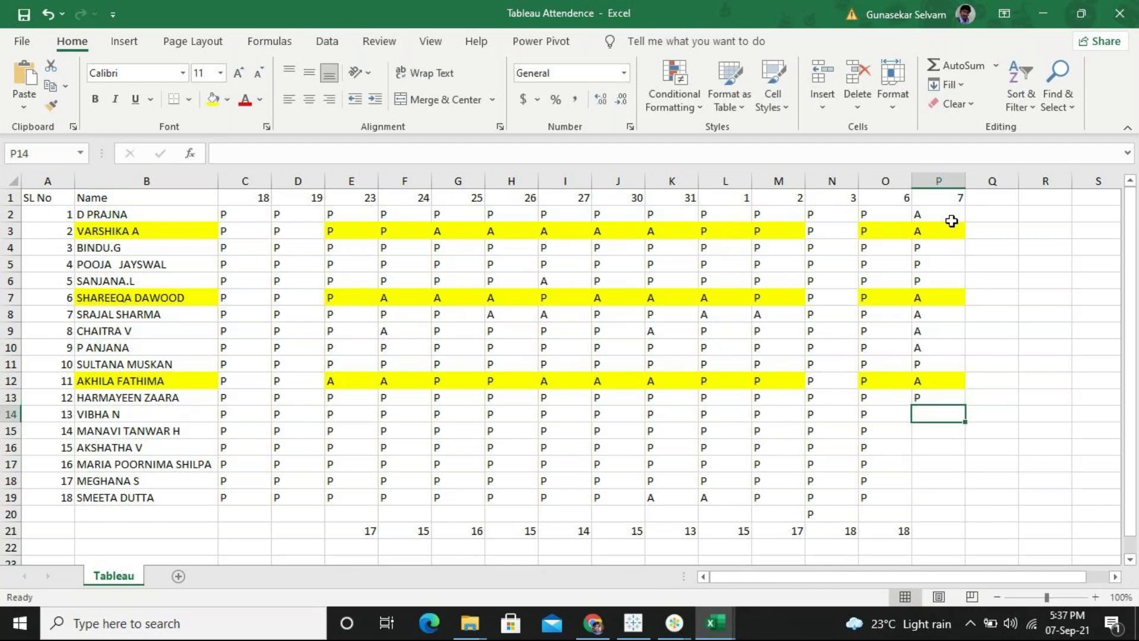
Enter P in cells P14 and P15 and A in cell P16 for students 13 to 15
{"action": "type", "text": "P"}
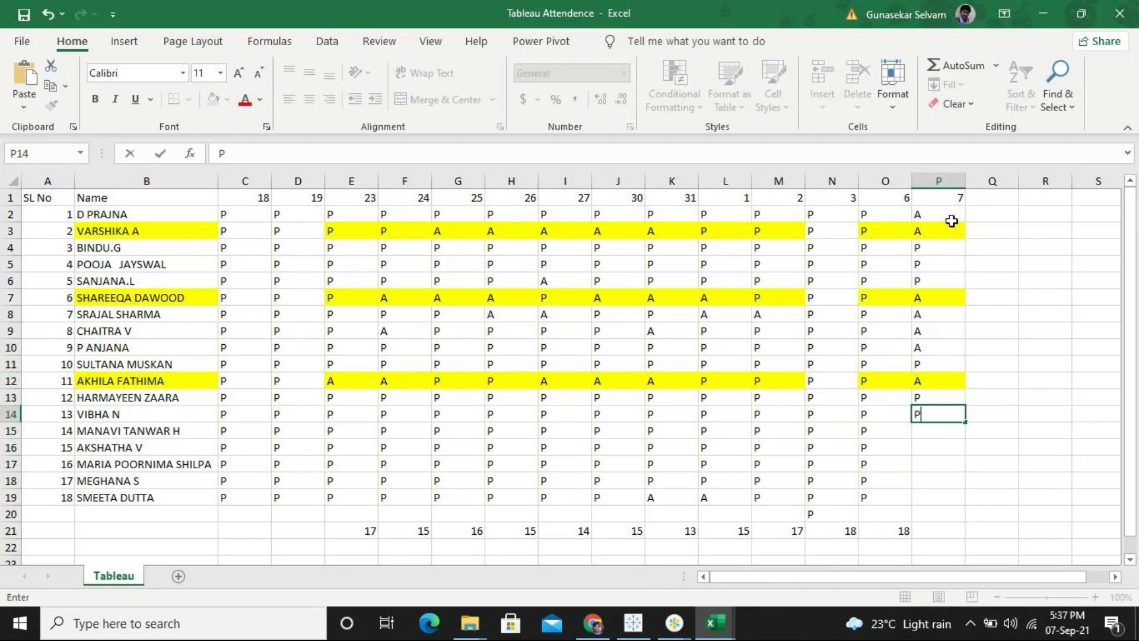
{"action": "key", "text": "Return"}
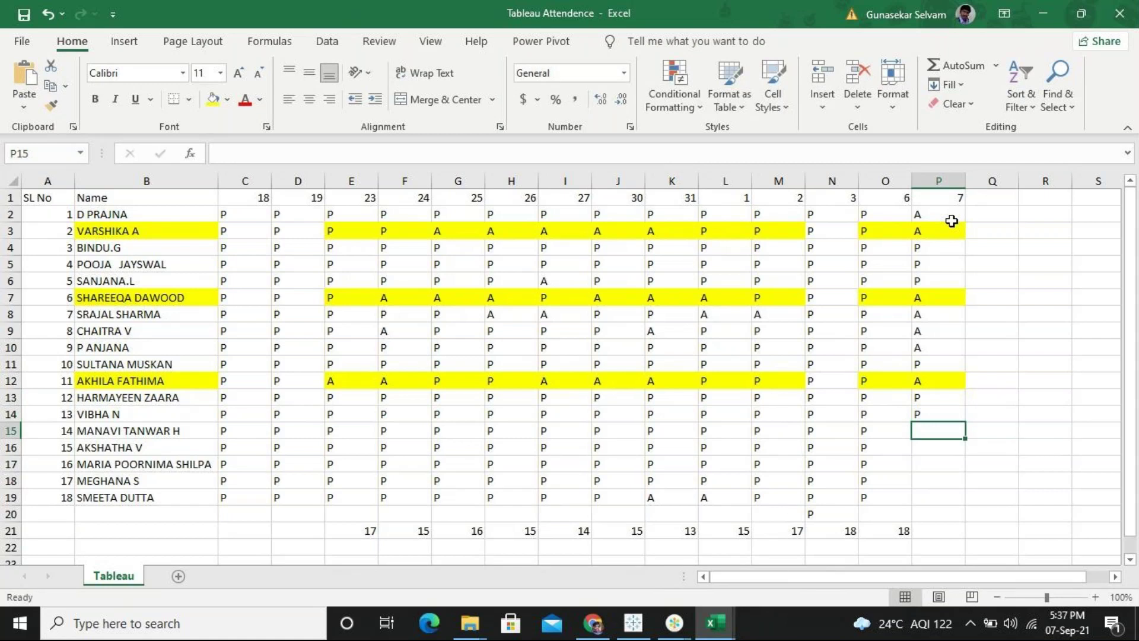
{"action": "type", "text": "P"}
{"action": "key", "text": "Return"}
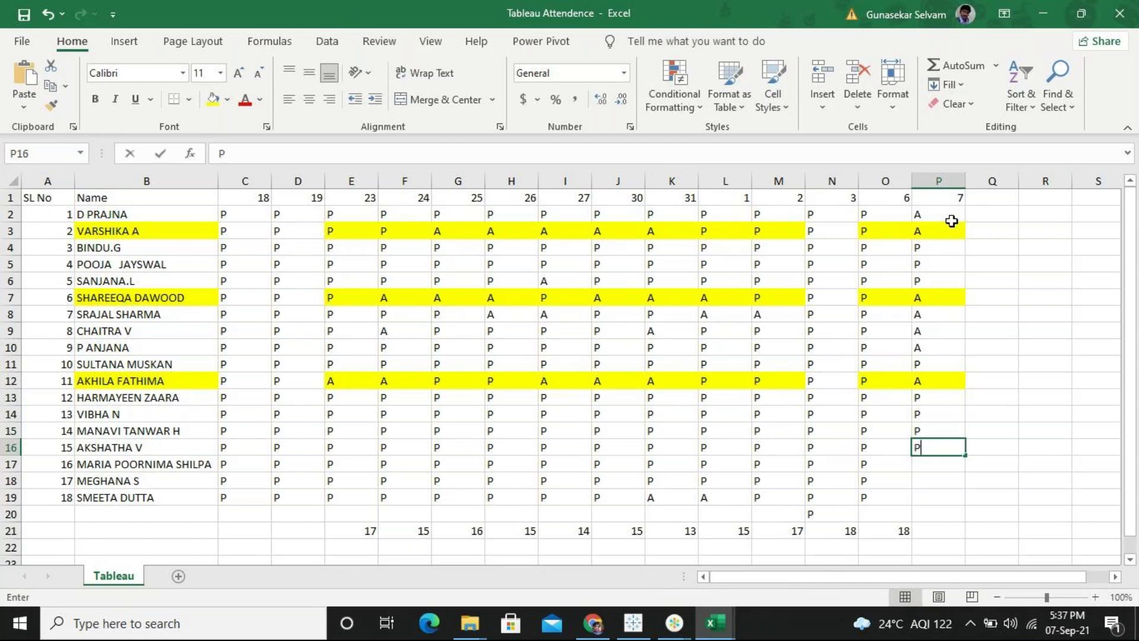
{"action": "type", "text": "A"}
{"action": "key", "text": "Return"}
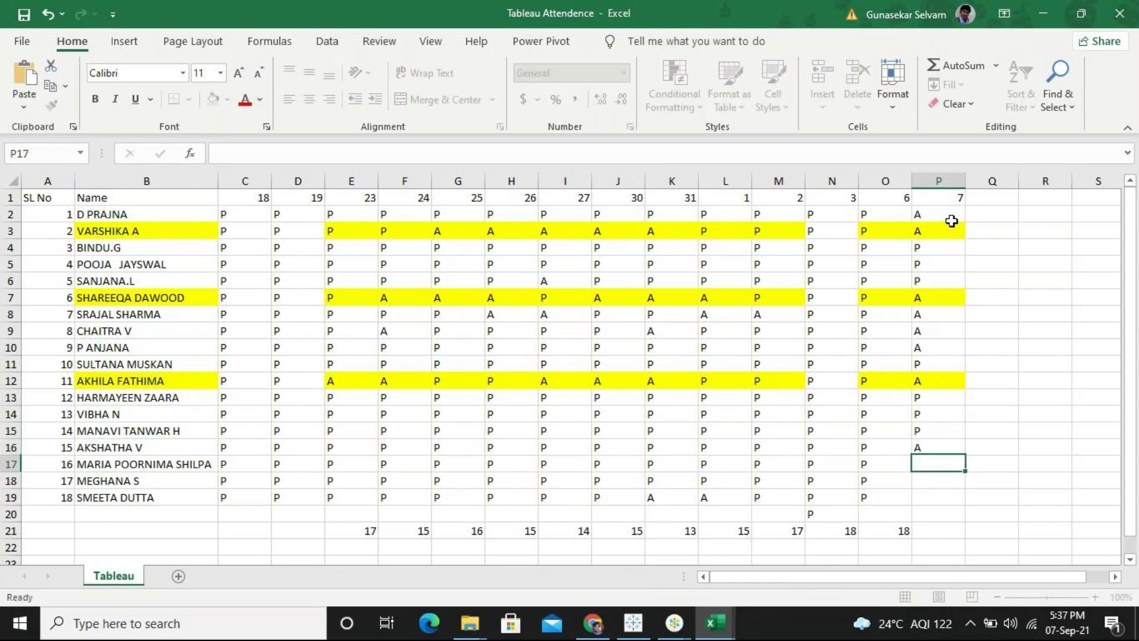
Enter P, A and P in cells P17 to P19 for students 16 to 18 under date 7
{"action": "type", "text": "P"}
{"action": "key", "text": "Return"}
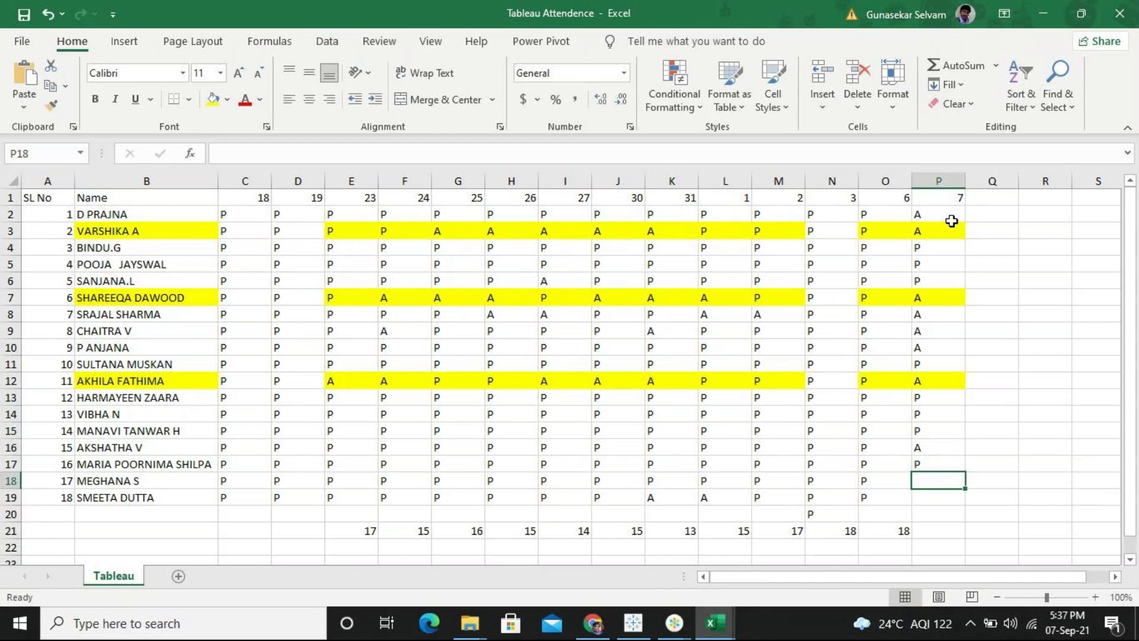
{"action": "type", "text": "A"}
{"action": "key", "text": "Return"}
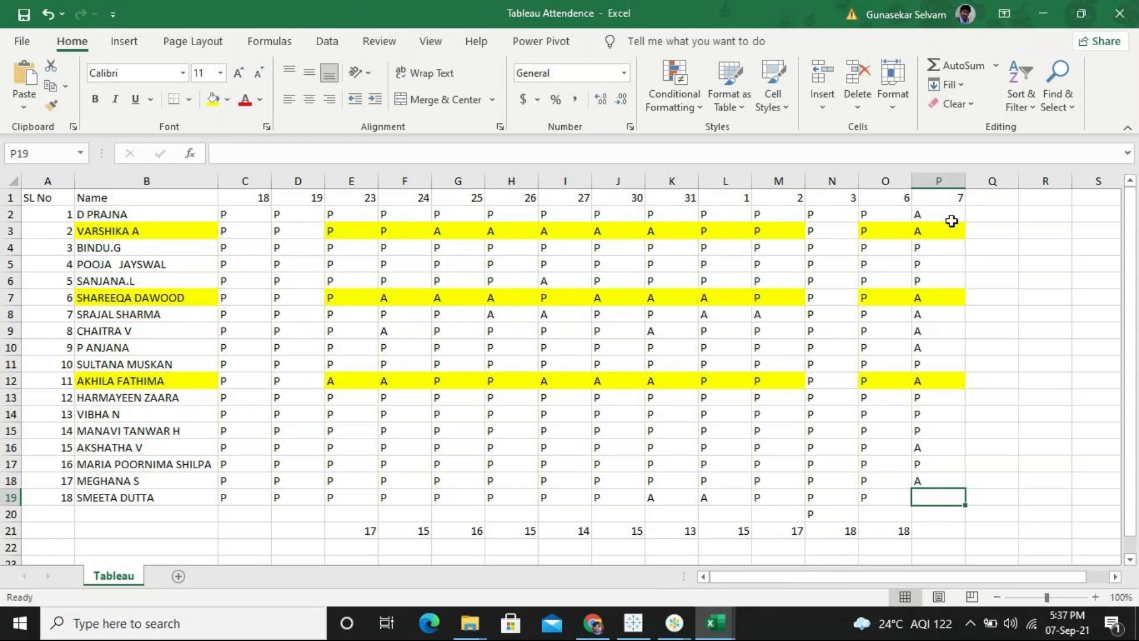
{"action": "type", "text": "P"}
{"action": "key", "text": "Return"}
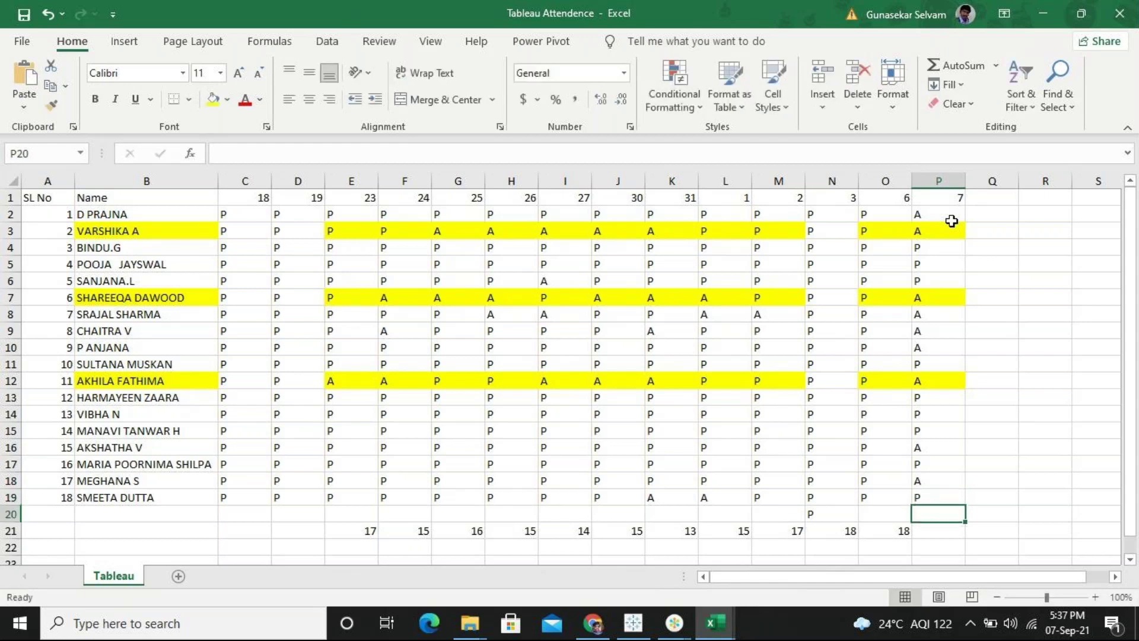
Copy the COUNTIF formula from cell O21 into P21 to count the students present on date 7
{"action": "left_click", "coordinate": [892, 529]}
{"action": "left_click_drag", "start_coordinate": [912, 537], "coordinate": [948, 534]}
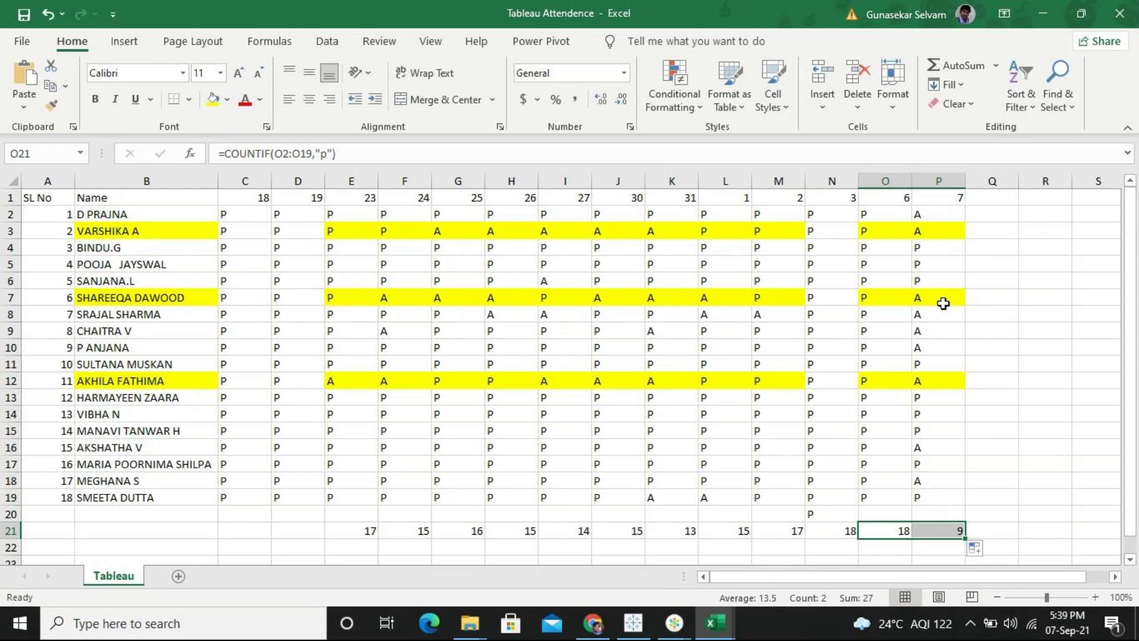
{"action": "left_click", "coordinate": [935, 528]}
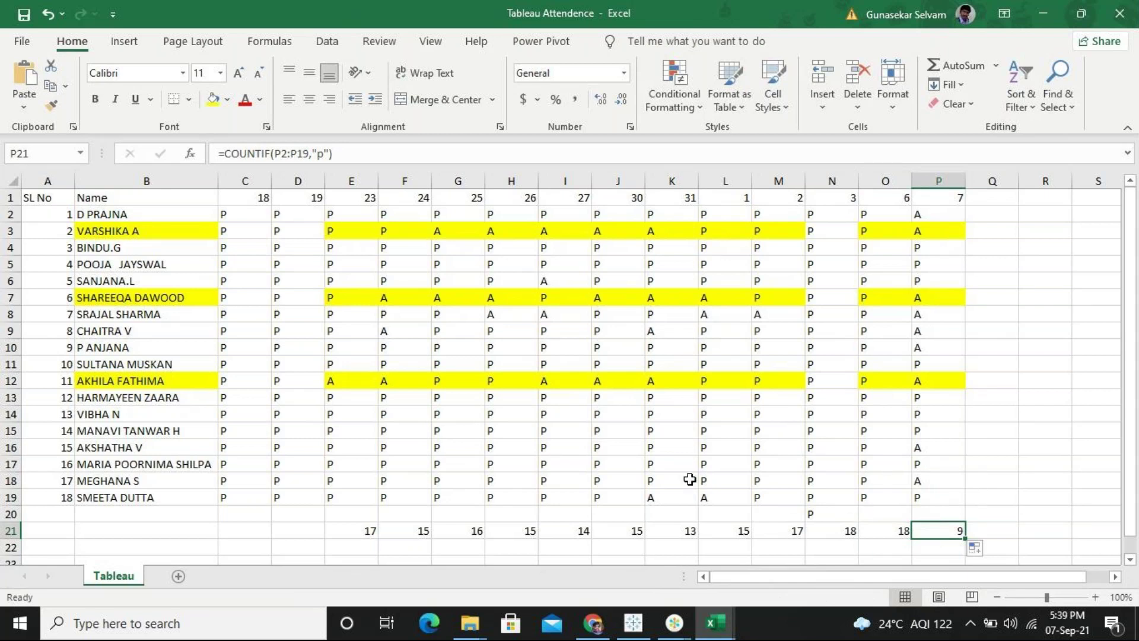
Change student 15's attendance in cell P16 to P
{"action": "left_click", "coordinate": [11, 447]}
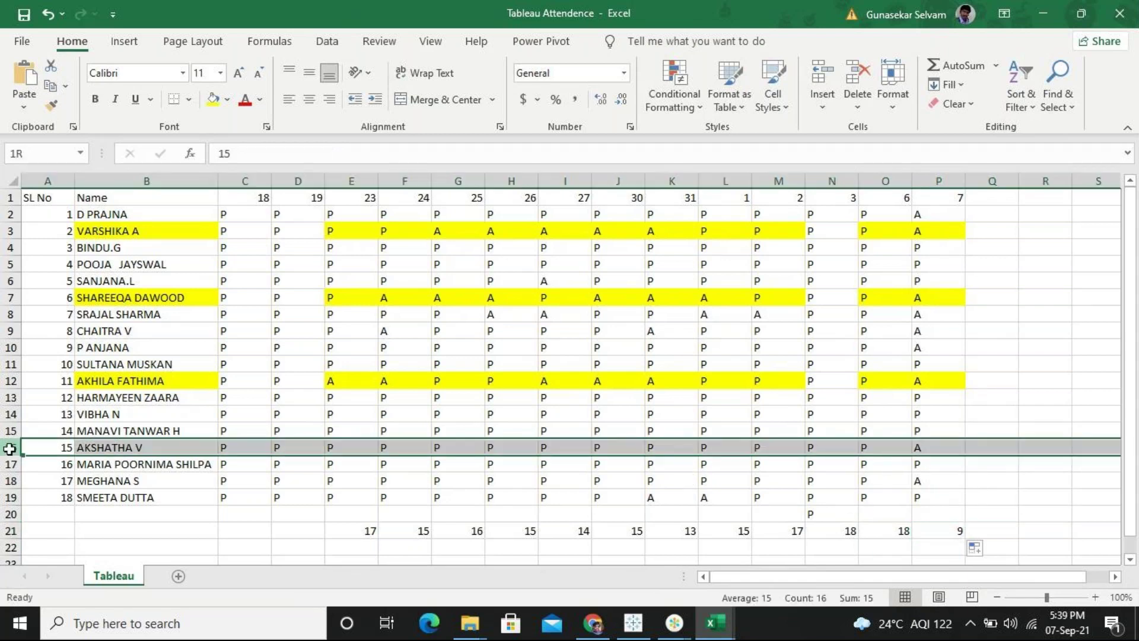
{"action": "left_click", "coordinate": [922, 446]}
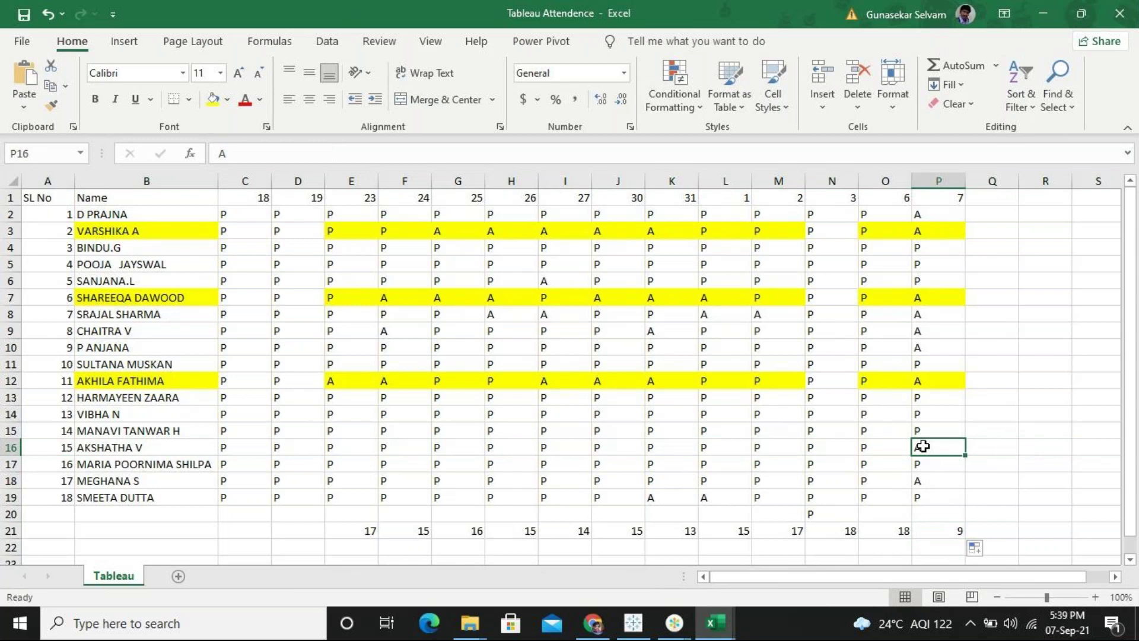
{"action": "type", "text": "P"}
{"action": "key", "text": "Return"}
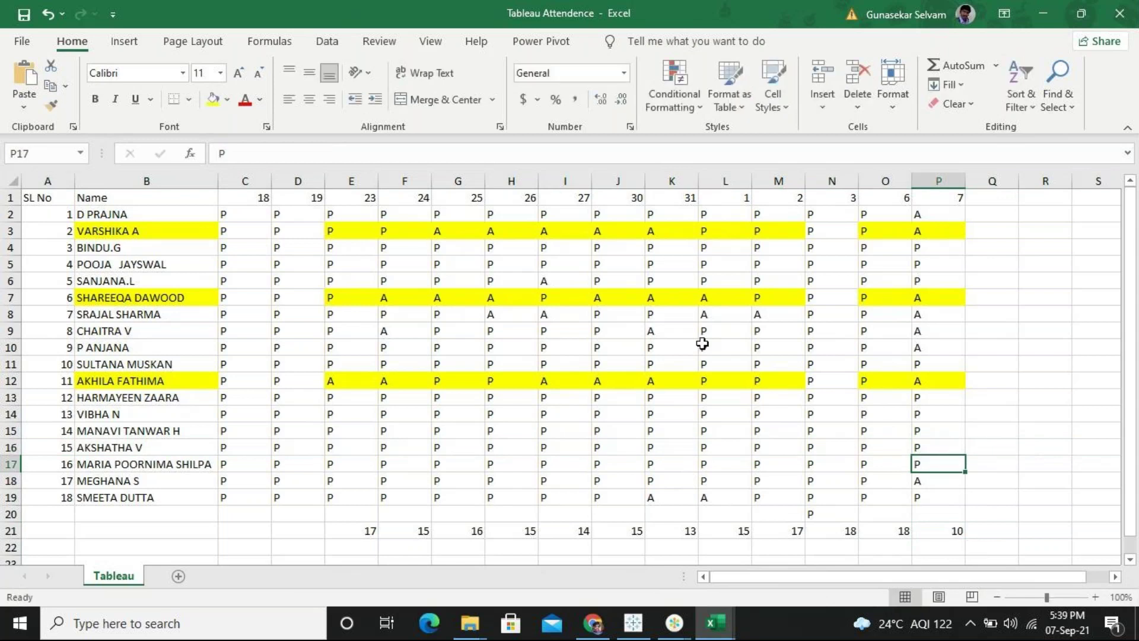
Save and close the attendance workbook, and switch to Tableau
{"action": "left_click", "coordinate": [23, 14]}
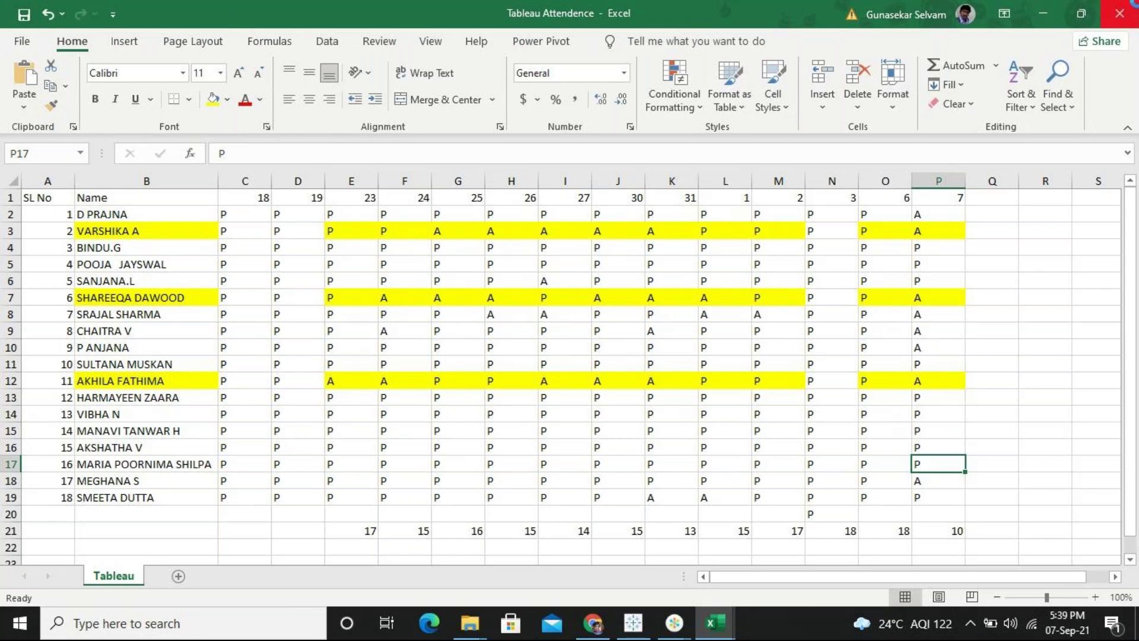
{"action": "left_click", "coordinate": [1134, 3]}
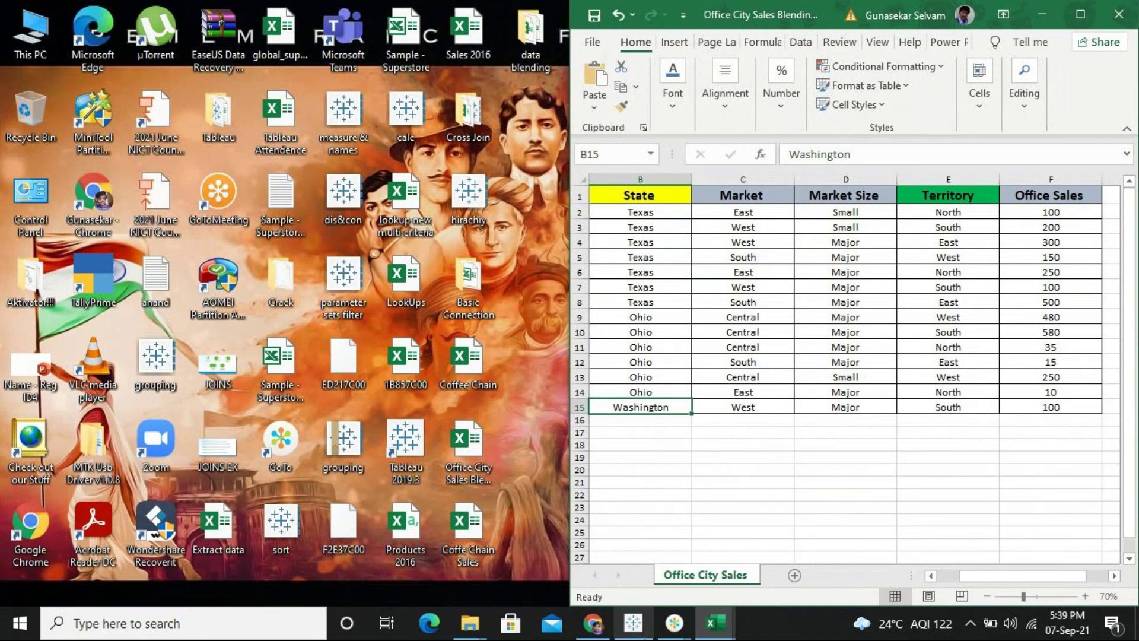
{"action": "mouse_move", "coordinate": [674, 623]}
{"action": "left_click", "coordinate": [736, 568]}
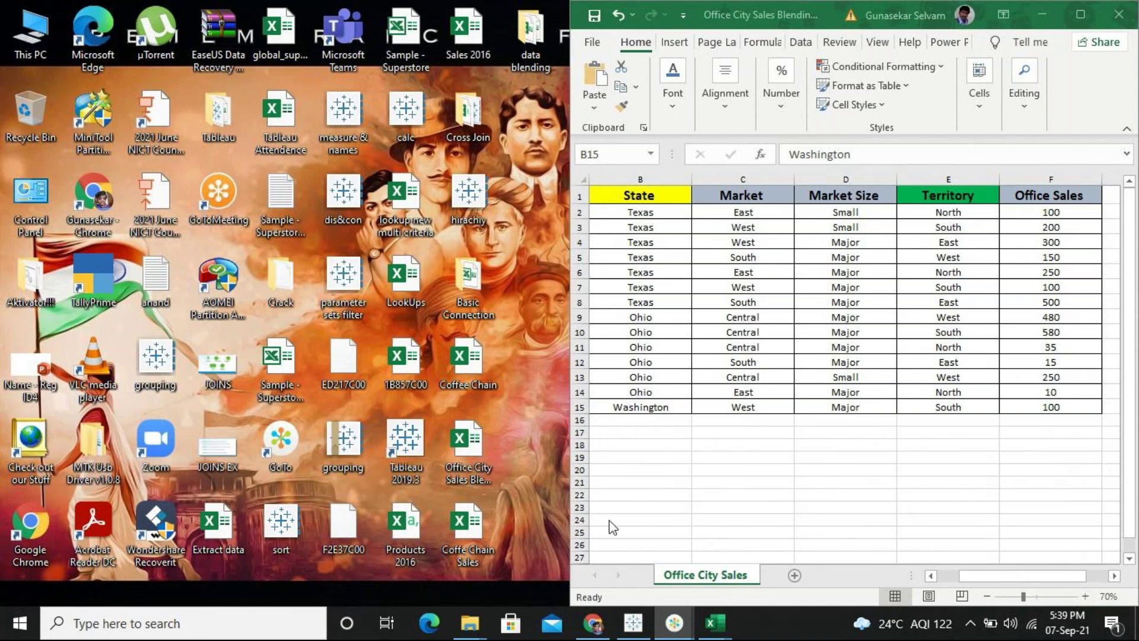
{"action": "left_click", "coordinate": [632, 623]}
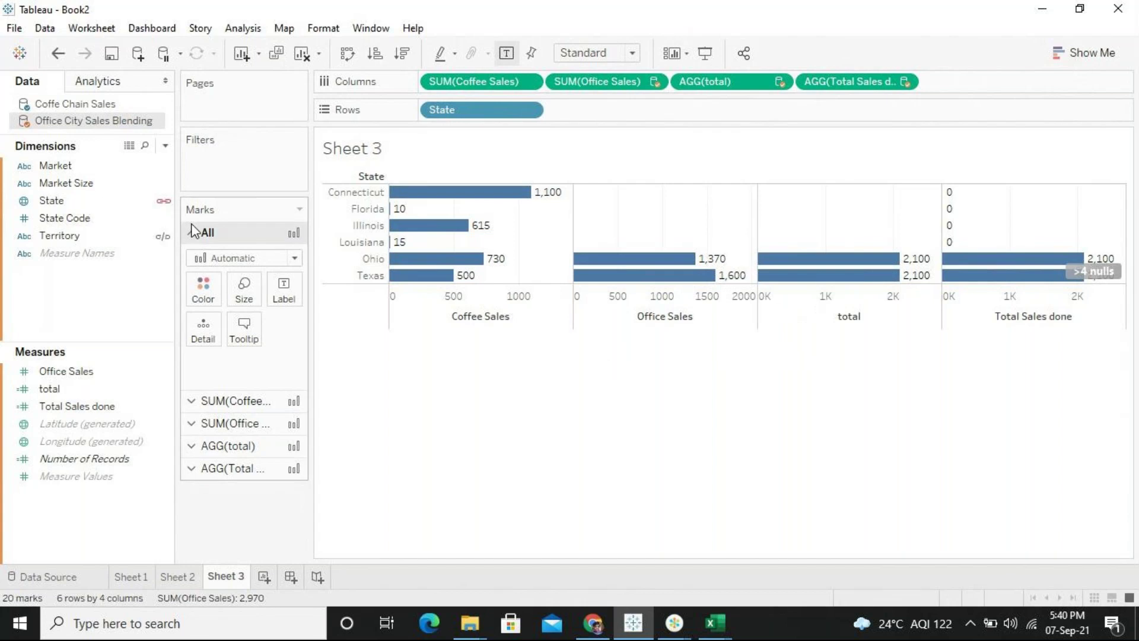
Save the Tableau workbook to the Desktop under the name zinc BLENDING
{"action": "left_click", "coordinate": [14, 28]}
{"action": "left_click", "coordinate": [64, 117]}
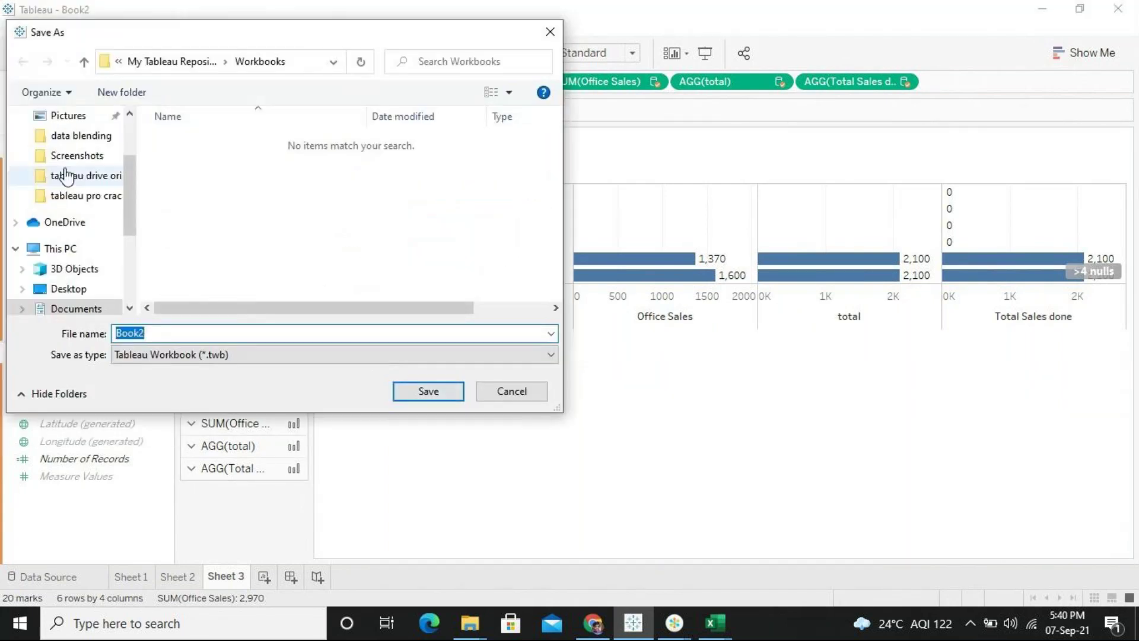
{"action": "left_click", "coordinate": [98, 291]}
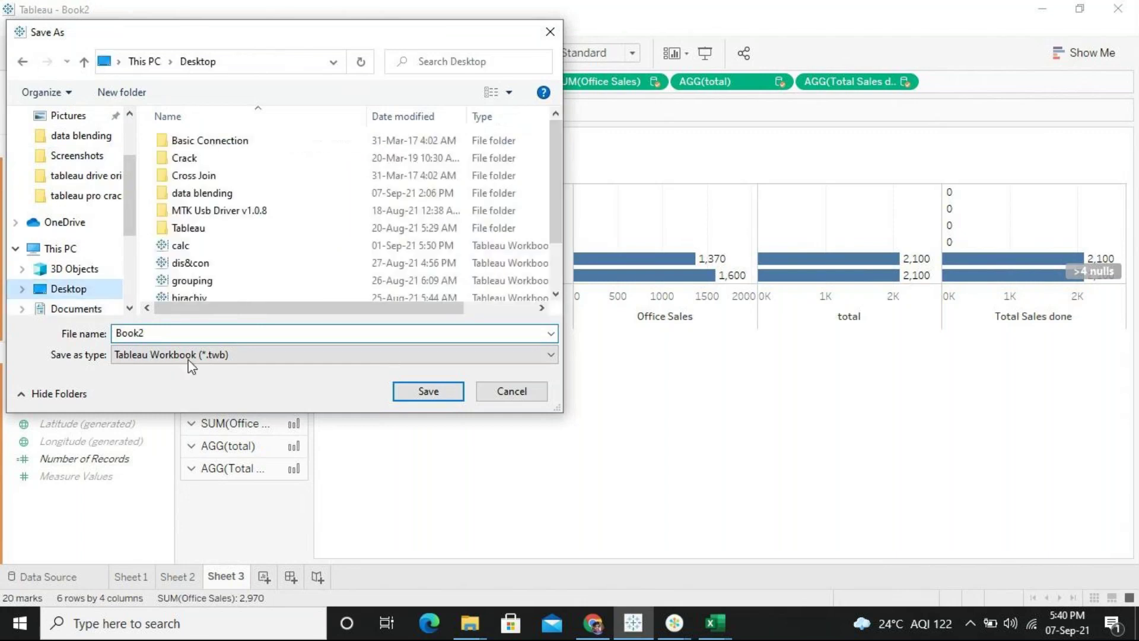
{"action": "double_click", "coordinate": [188, 332]}
{"action": "type", "text": "b"}
{"action": "key", "text": "BackSpace"}
{"action": "type", "text": "zn"}
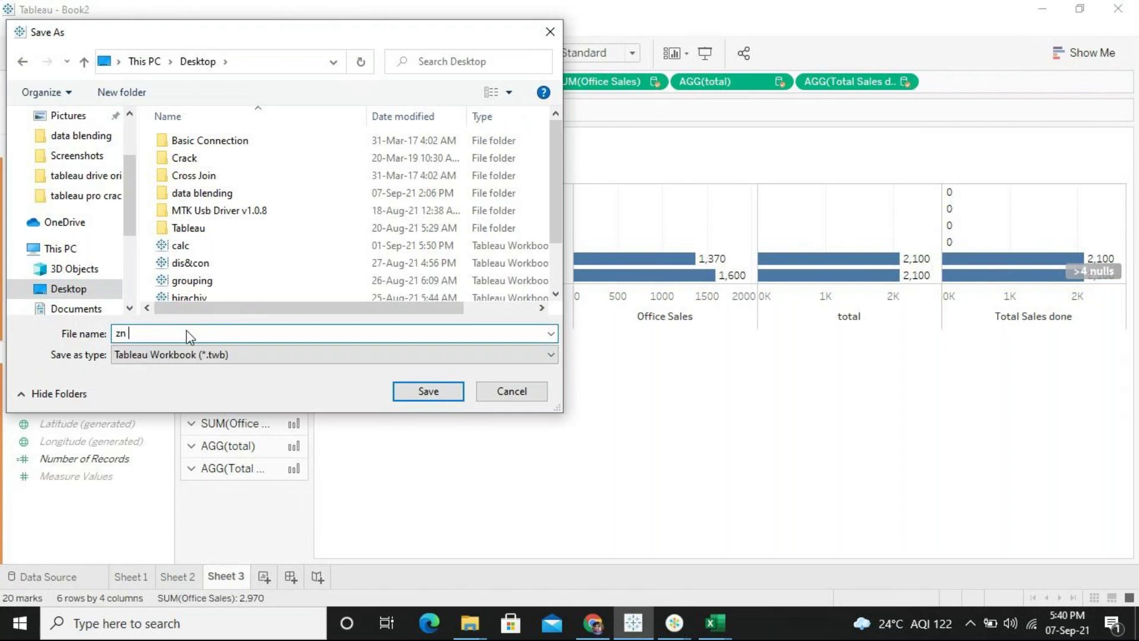
{"action": "key", "text": "BackSpace"}
{"action": "type", "text": "inc  bLENDING"}
{"action": "left_click", "coordinate": [147, 333]}
{"action": "key", "text": "BackSpace"}
{"action": "type", "text": "B"}
{"action": "left_click", "coordinate": [426, 393]}
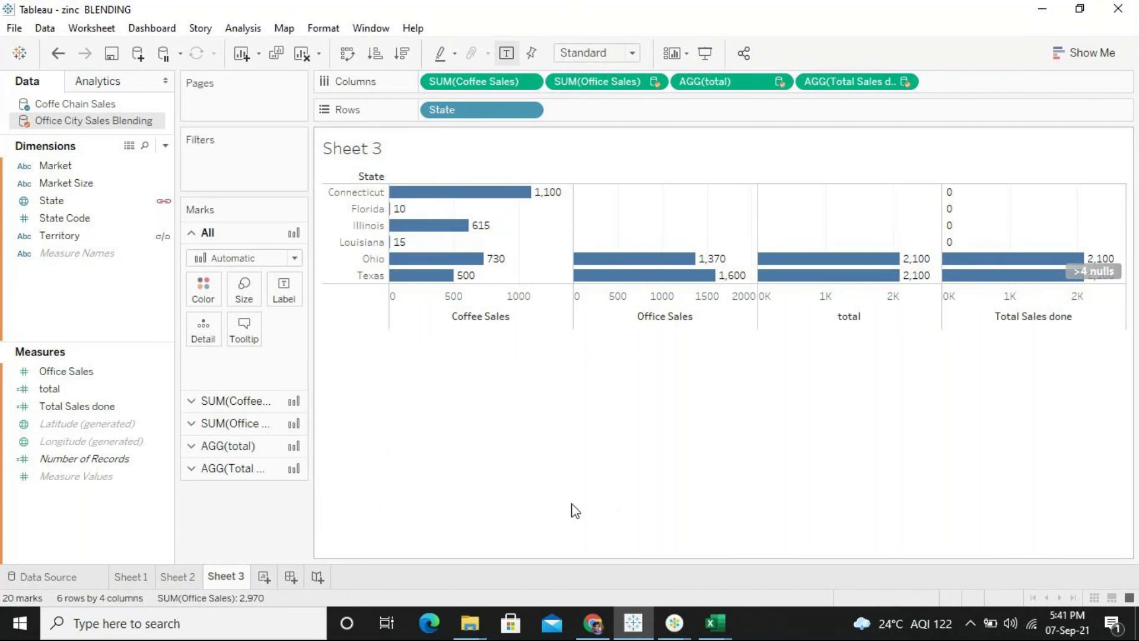
Start a new workbook and connect it to the global_superstore_2016 Excel file on the Desktop
{"action": "left_click", "coordinate": [14, 31]}
{"action": "key", "text": "Escape"}
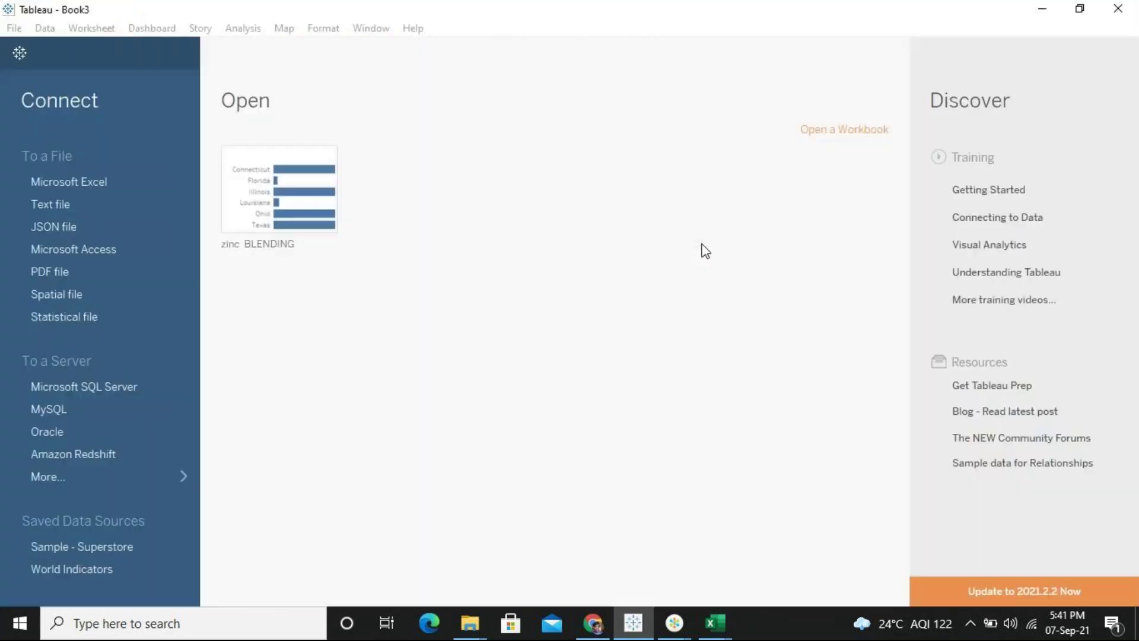
{"action": "left_click", "coordinate": [112, 176]}
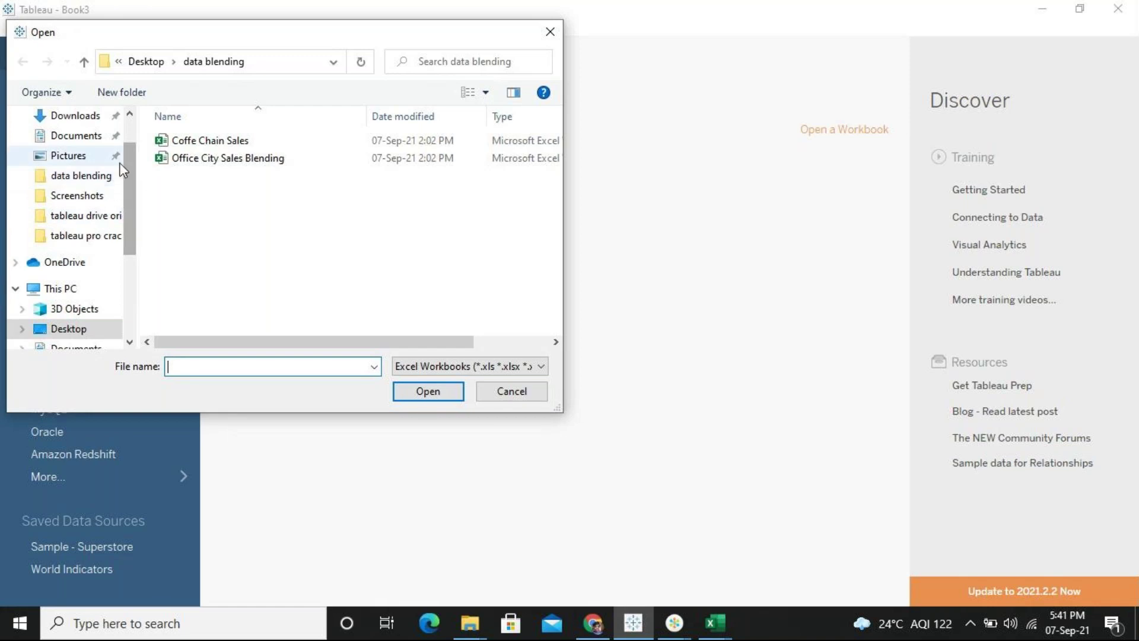
{"action": "left_click", "coordinate": [76, 313]}
{"action": "left_click", "coordinate": [76, 333]}
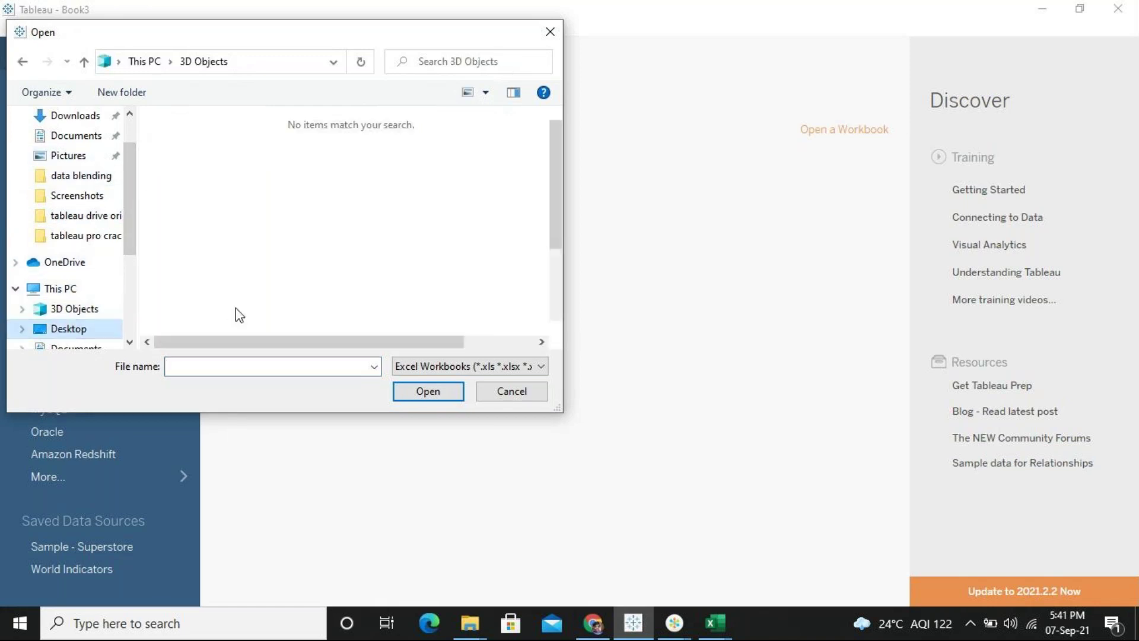
{"action": "left_click_drag", "start_coordinate": [556, 180], "coordinate": [549, 227]}
{"action": "left_click", "coordinate": [371, 239]}
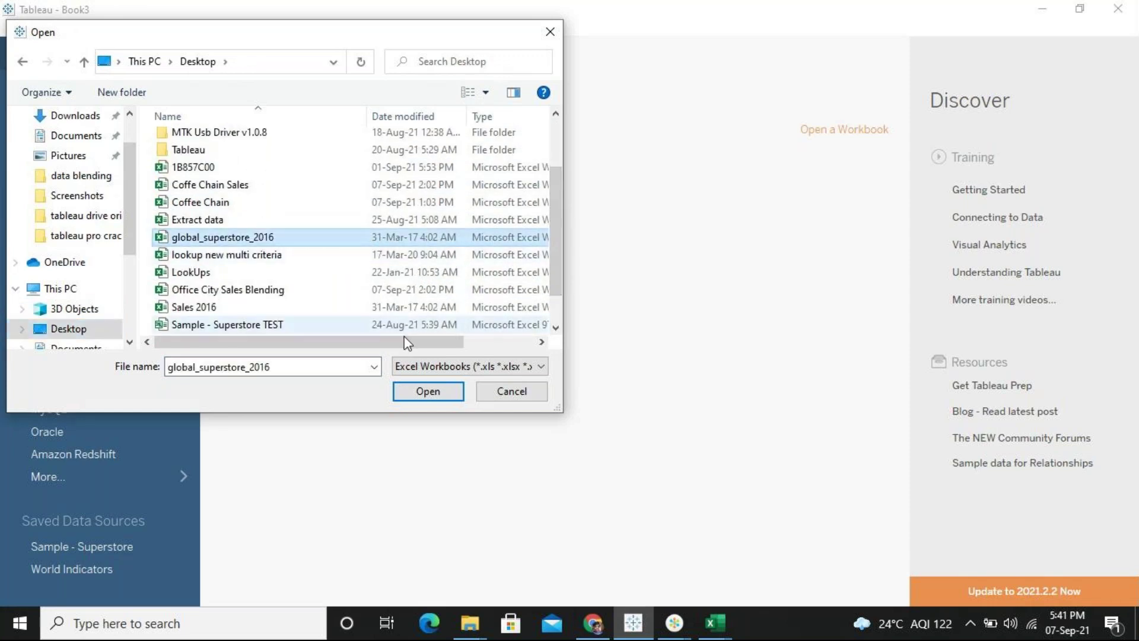
{"action": "left_click", "coordinate": [422, 393]}
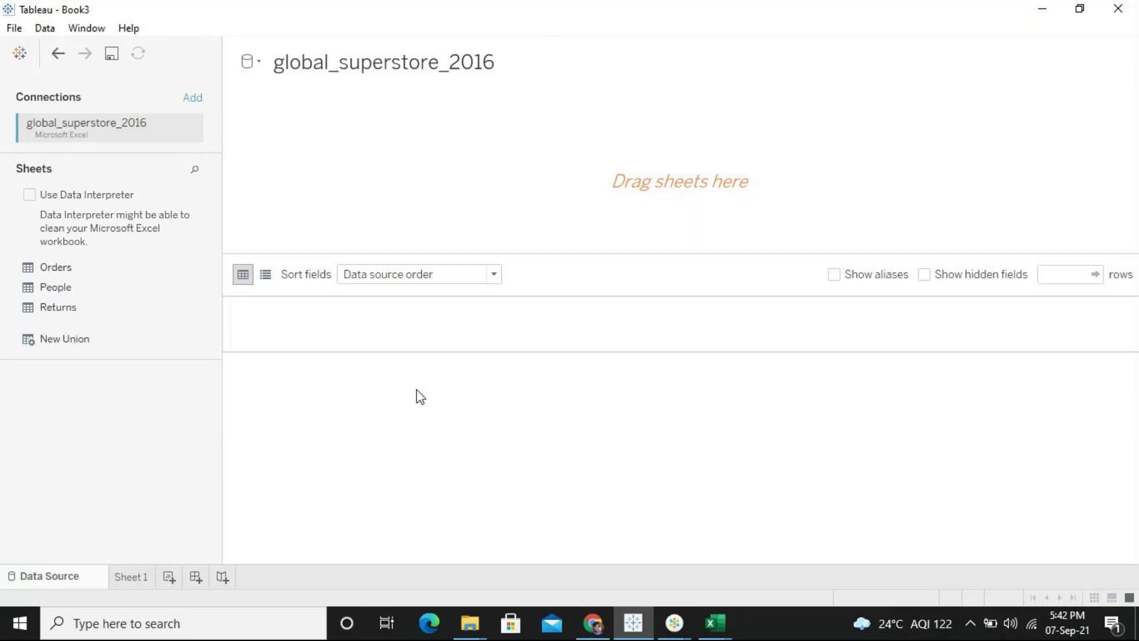
Add the Orders sheet to the data source and open Sheet 1
{"action": "left_click", "coordinate": [78, 272]}
{"action": "left_click_drag", "start_coordinate": [77, 271], "coordinate": [364, 149]}
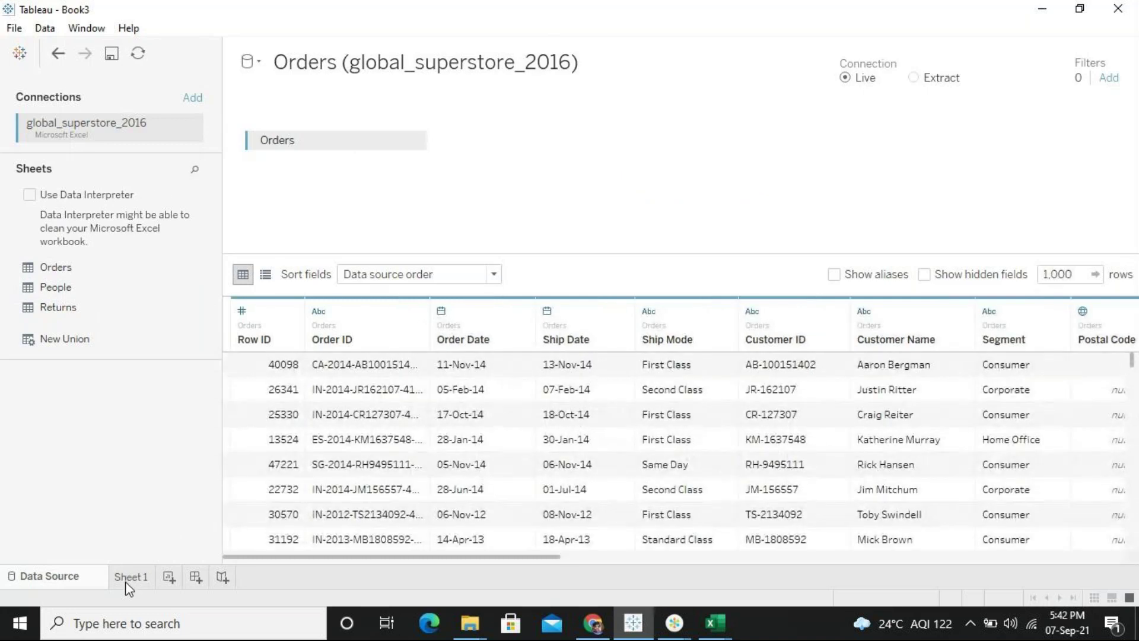
{"action": "left_click", "coordinate": [130, 577]}
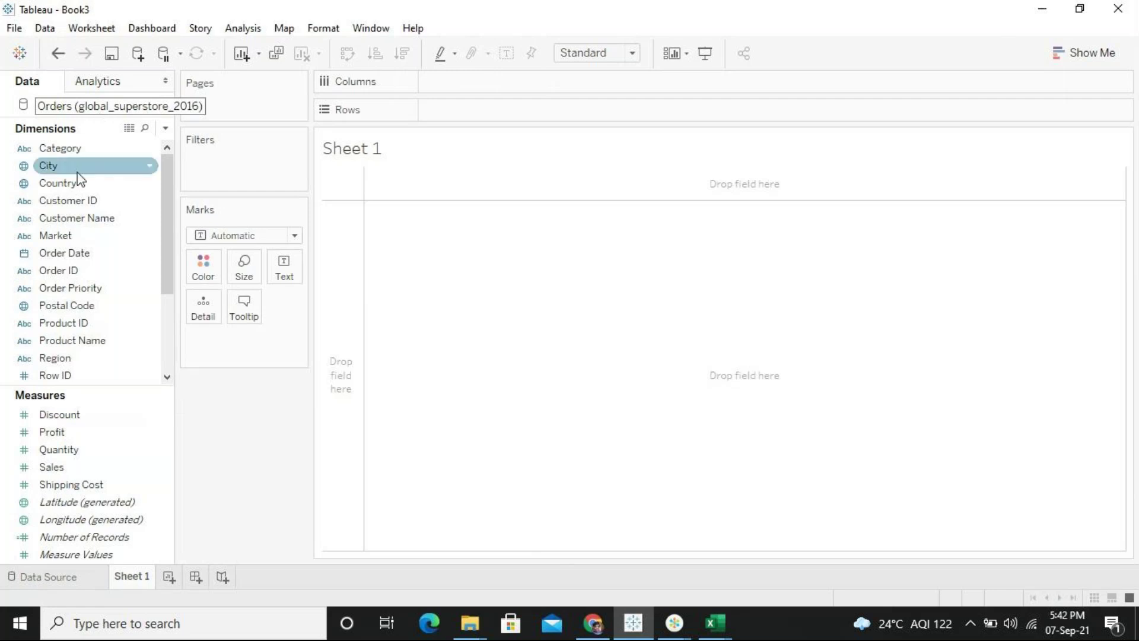
Build a view of Sales by Category and display it as a text table
{"action": "double_click", "coordinate": [54, 468]}
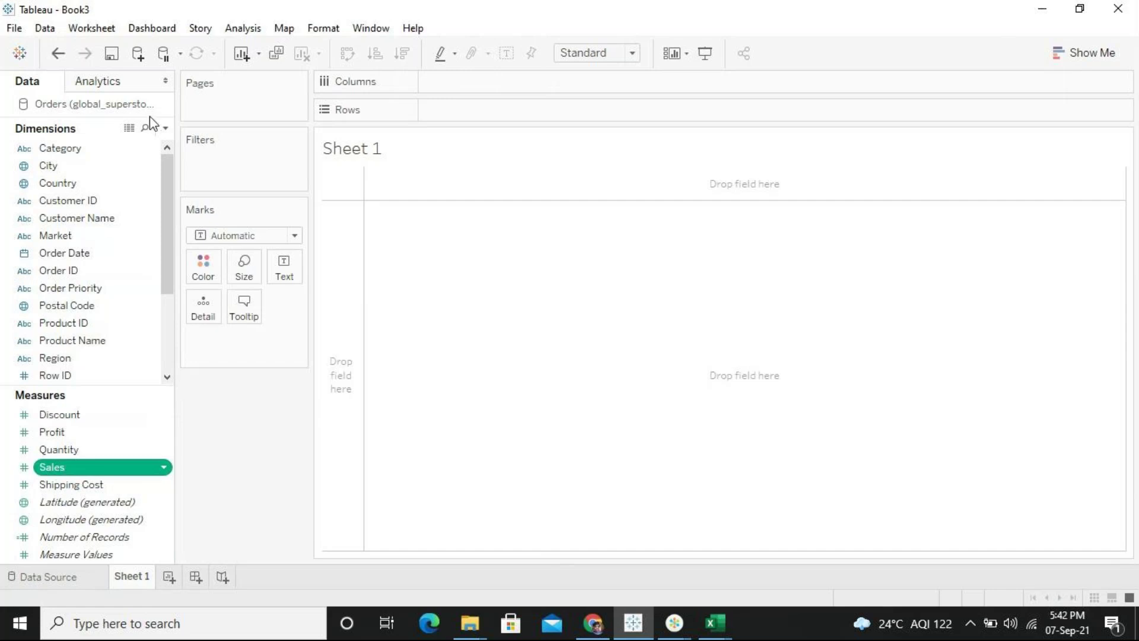
{"action": "double_click", "coordinate": [66, 153]}
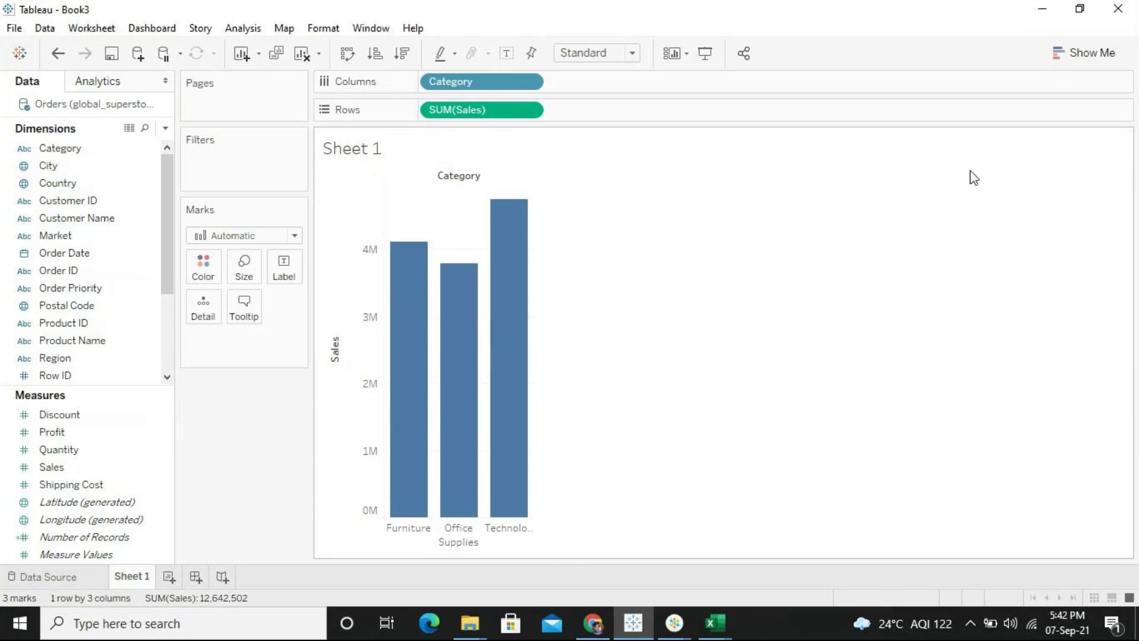
{"action": "left_click", "coordinate": [1068, 52]}
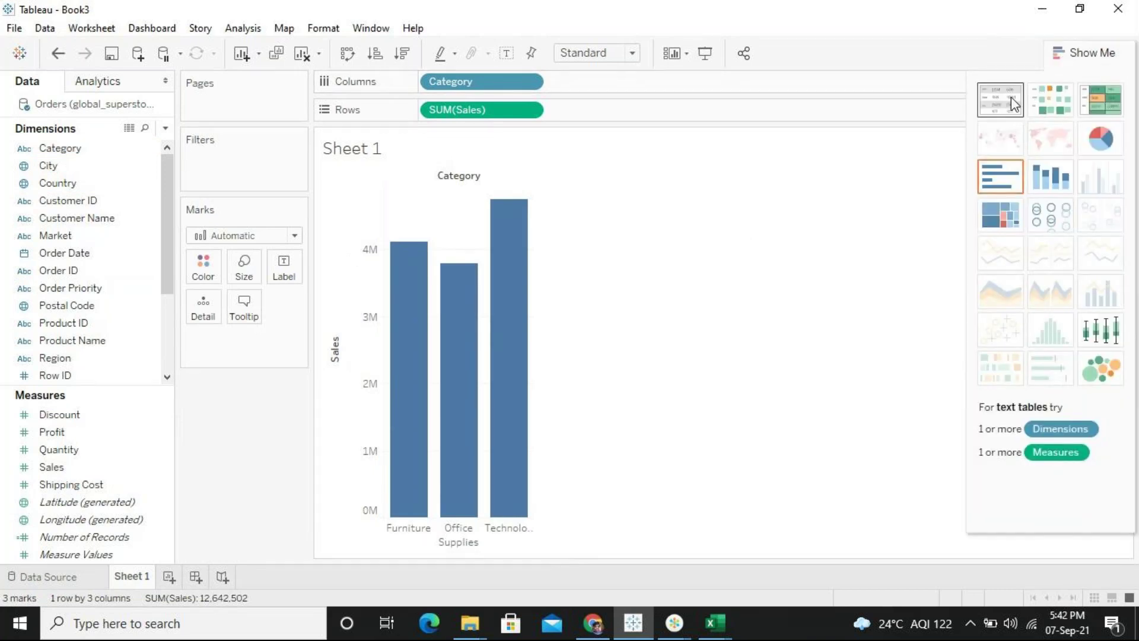
{"action": "left_click", "coordinate": [1011, 98]}
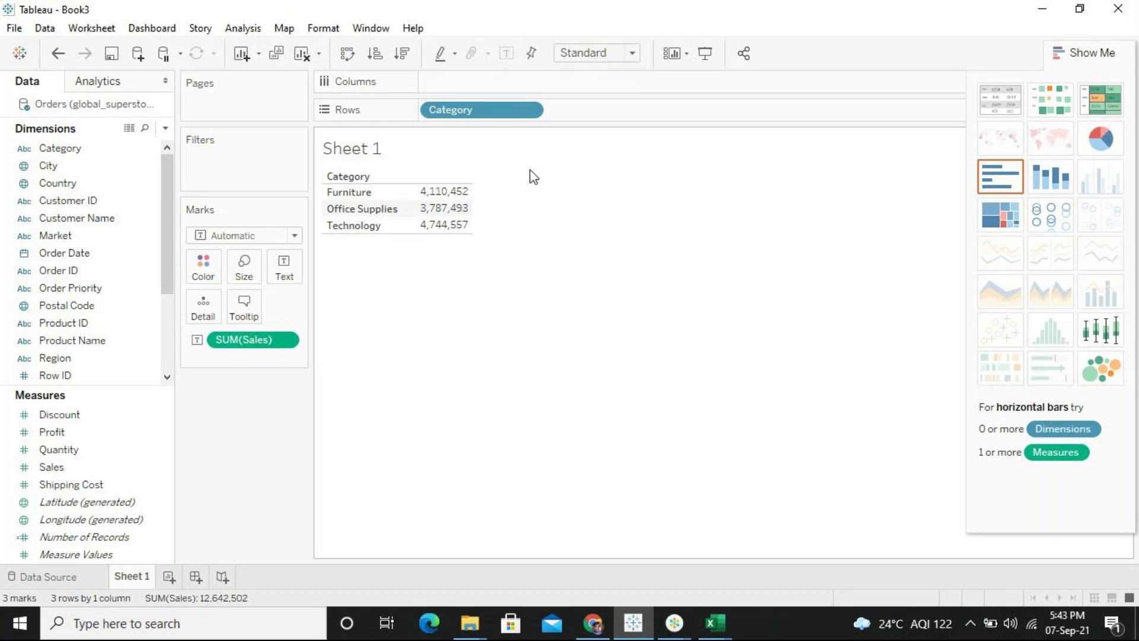
{"action": "mouse_move", "coordinate": [446, 198]}
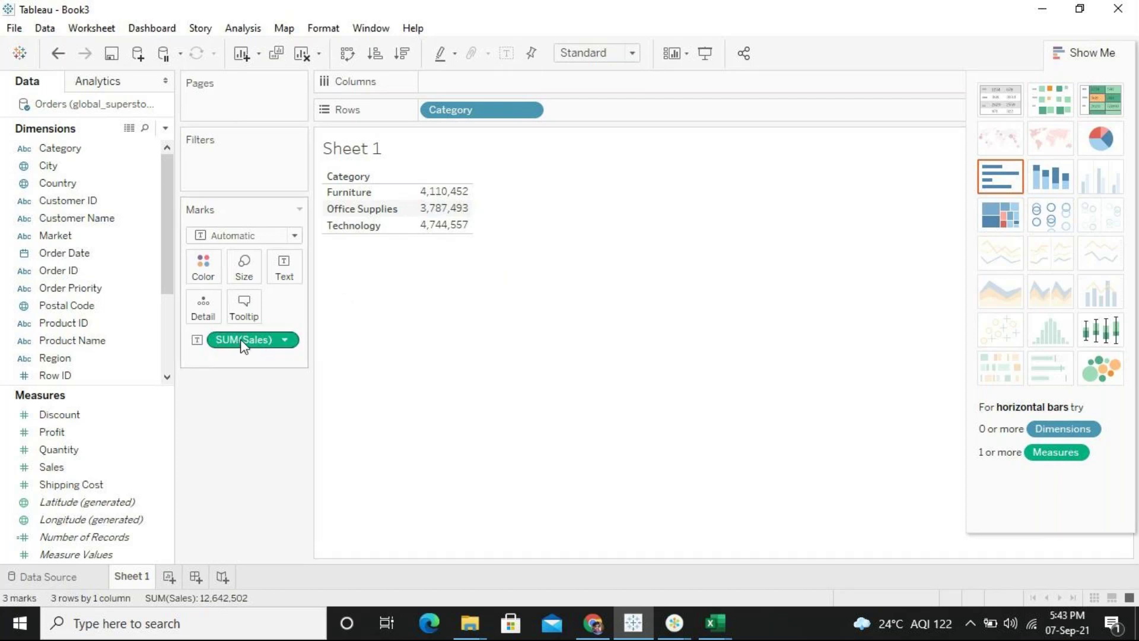
Add a table calculation to SUM(Sales) in the text table with the calculation type Percent of Total
{"action": "left_click", "coordinate": [293, 344]}
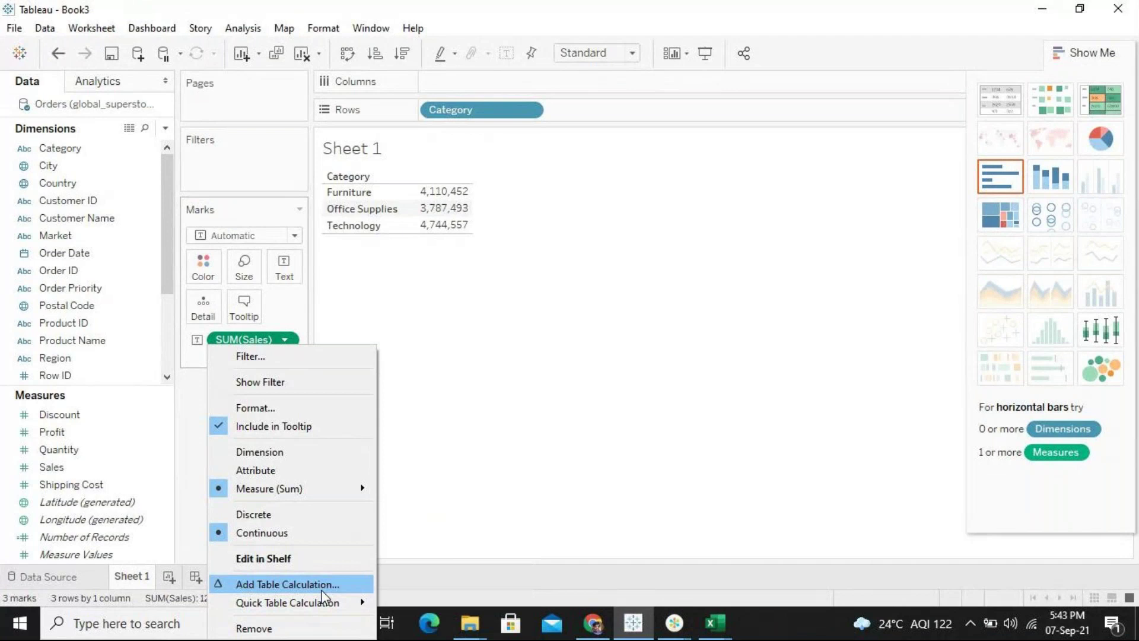
{"action": "left_click", "coordinate": [322, 591]}
{"action": "left_click", "coordinate": [652, 207]}
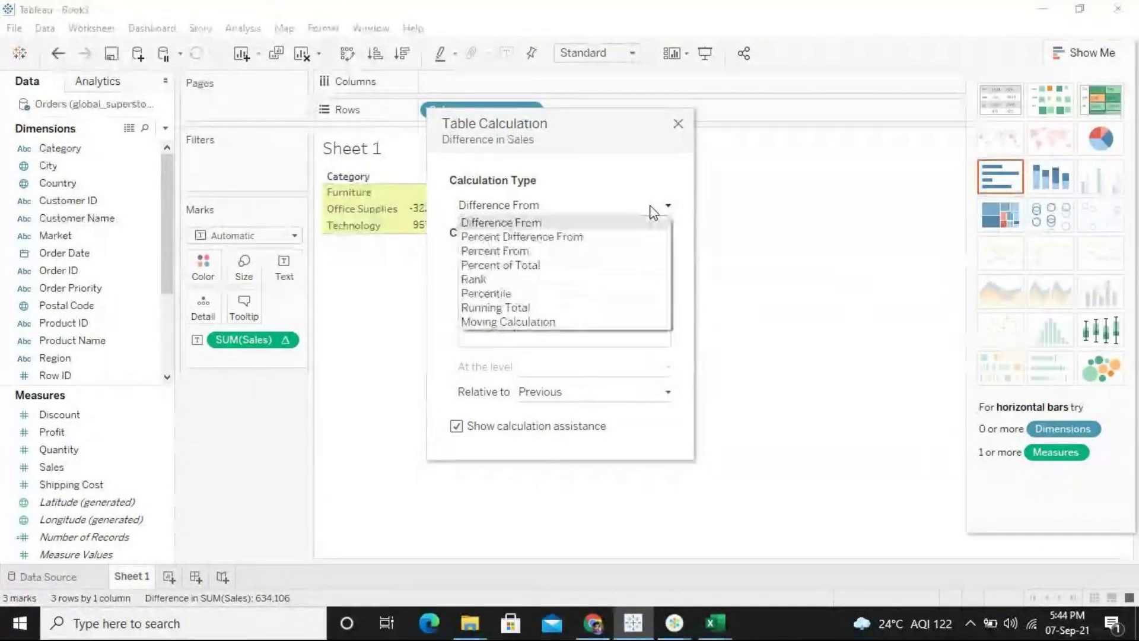
{"action": "left_click", "coordinate": [555, 122]}
{"action": "left_click_drag", "start_coordinate": [554, 119], "coordinate": [723, 153]}
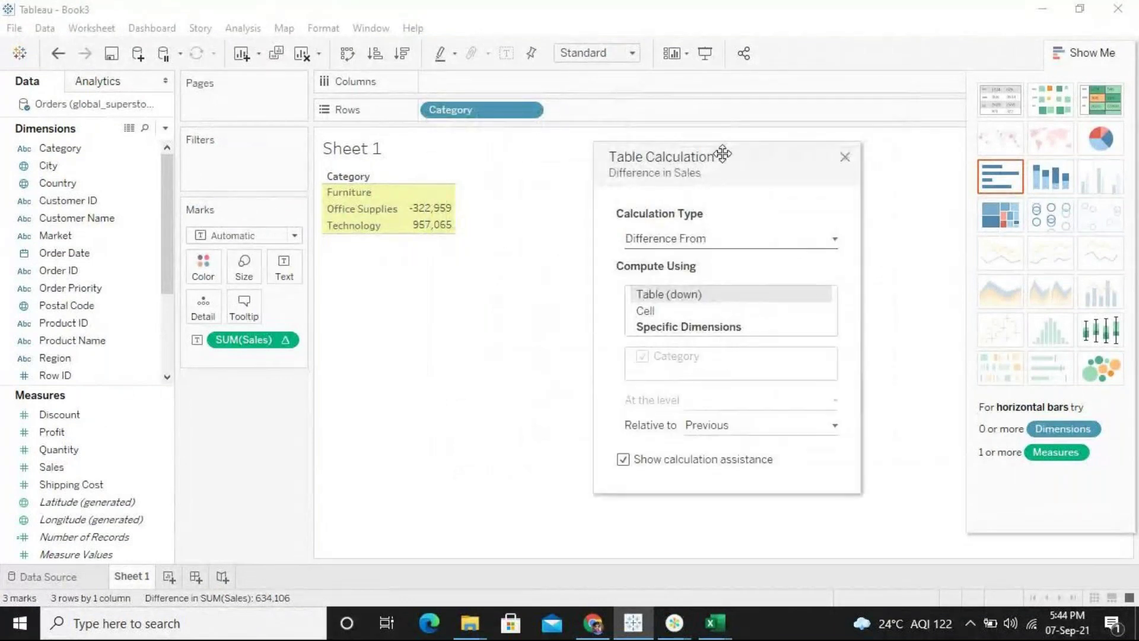
{"action": "left_click", "coordinate": [715, 244]}
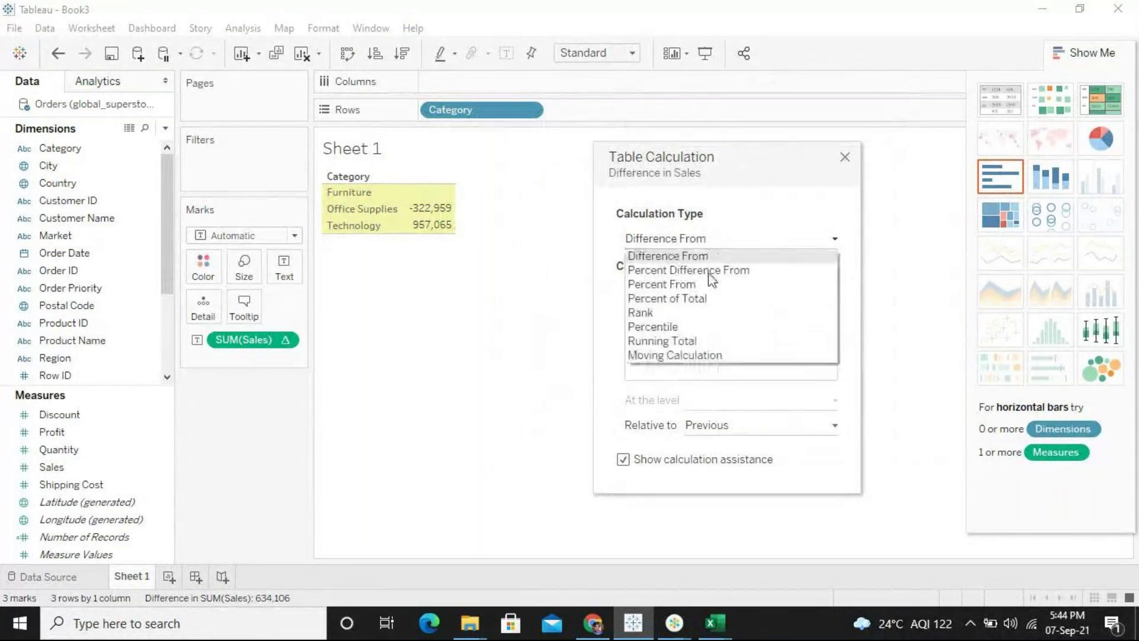
{"action": "left_click", "coordinate": [696, 299]}
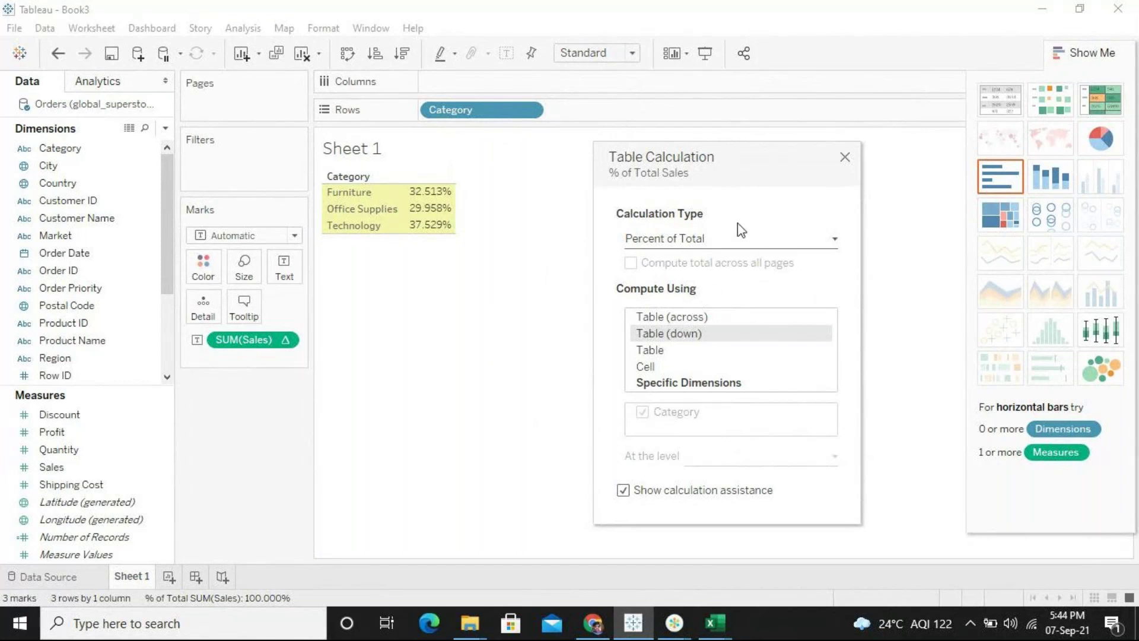
Try the Difference From, Percent Difference From, Percent From, Percent of Total and Running Total calculation types on the Sales table calculation
{"action": "left_click", "coordinate": [732, 248]}
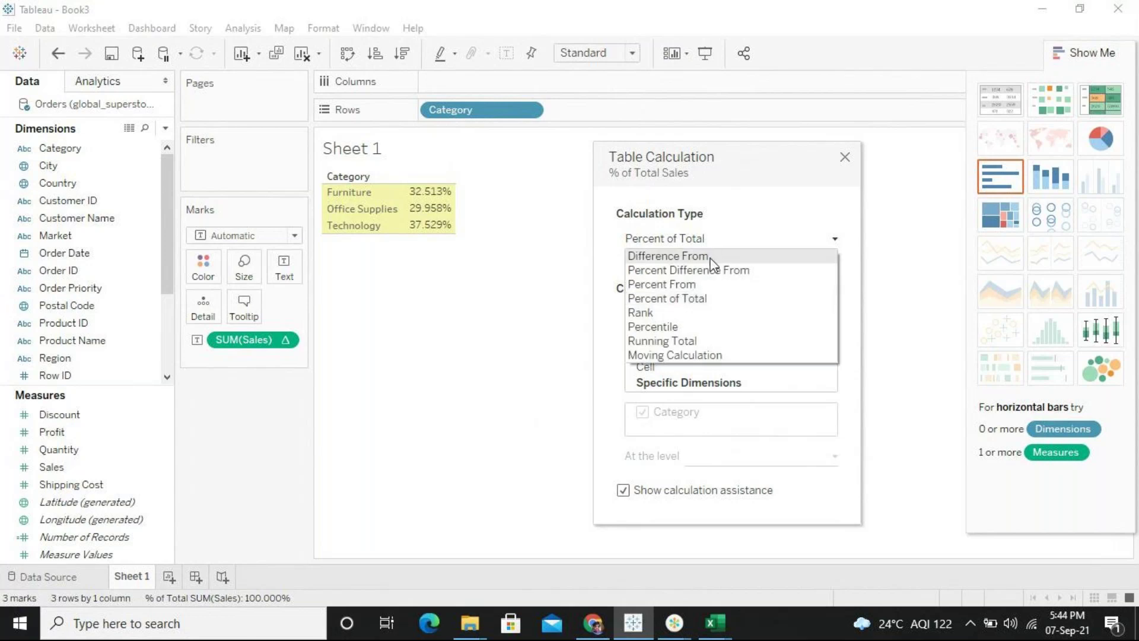
{"action": "left_click", "coordinate": [711, 258]}
{"action": "left_click", "coordinate": [702, 242]}
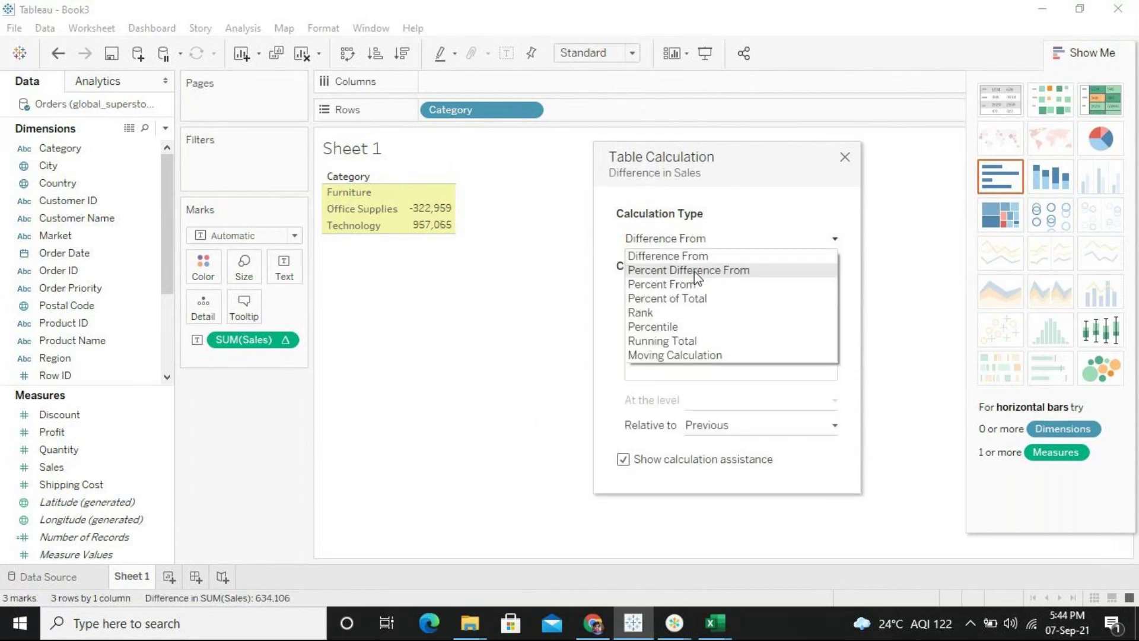
{"action": "left_click", "coordinate": [695, 272]}
{"action": "left_click", "coordinate": [718, 243]}
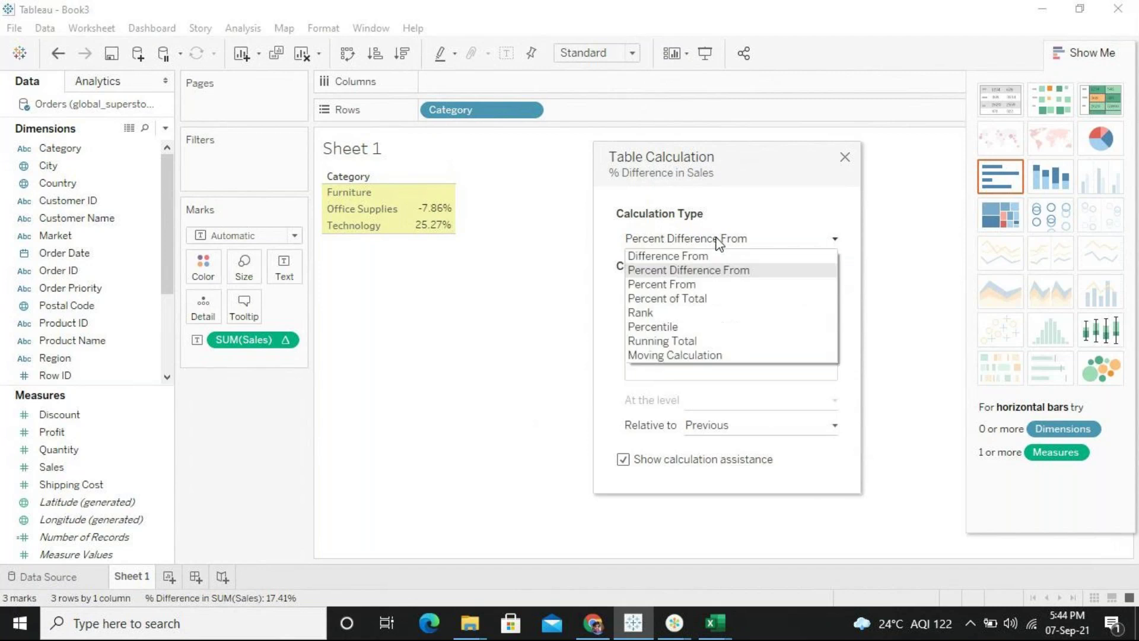
{"action": "left_click", "coordinate": [698, 285]}
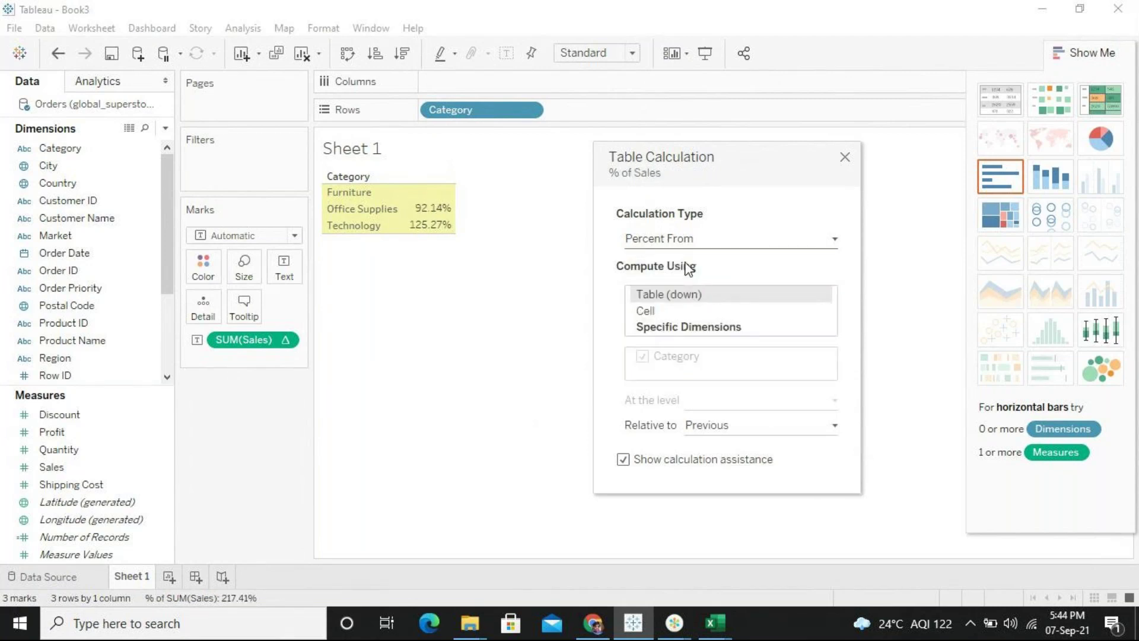
{"action": "left_click", "coordinate": [708, 237]}
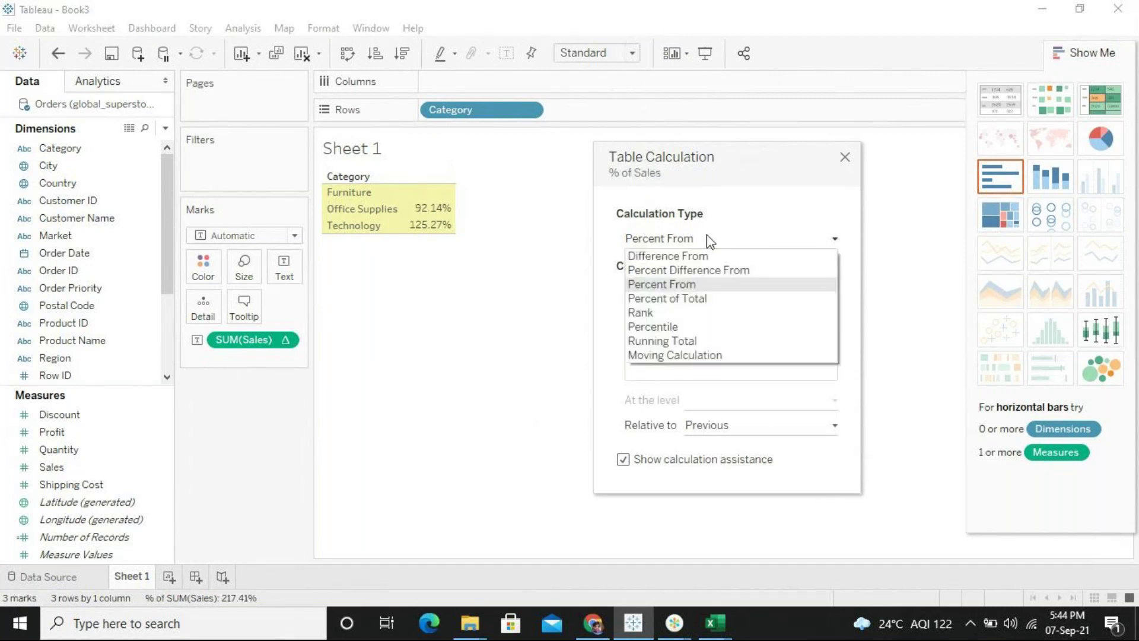
{"action": "left_click", "coordinate": [696, 298]}
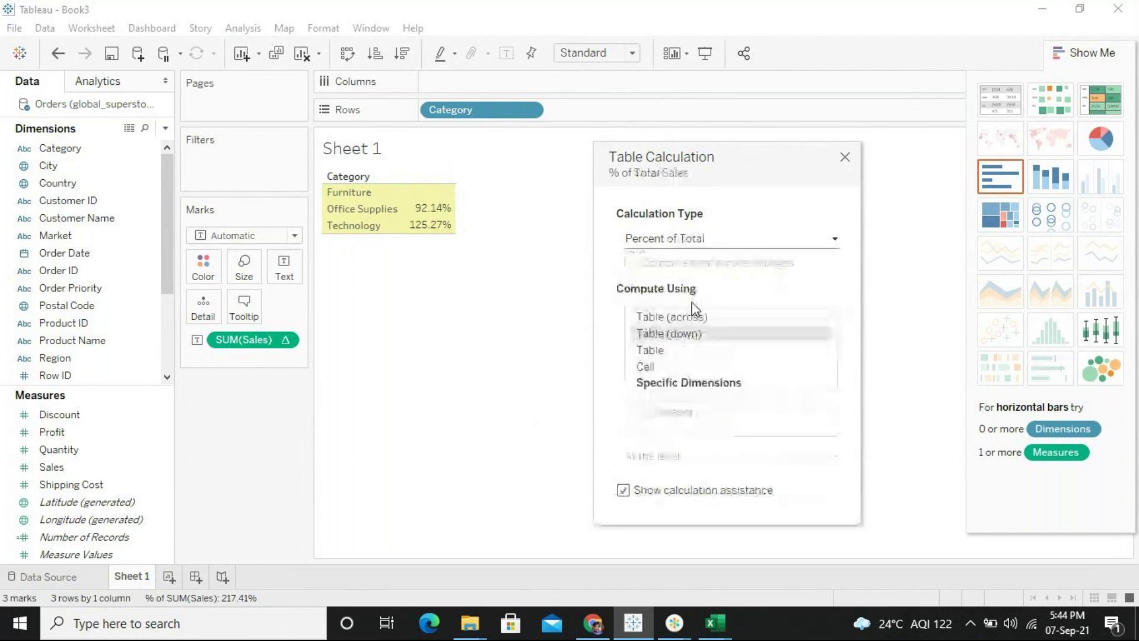
{"action": "left_click", "coordinate": [682, 238]}
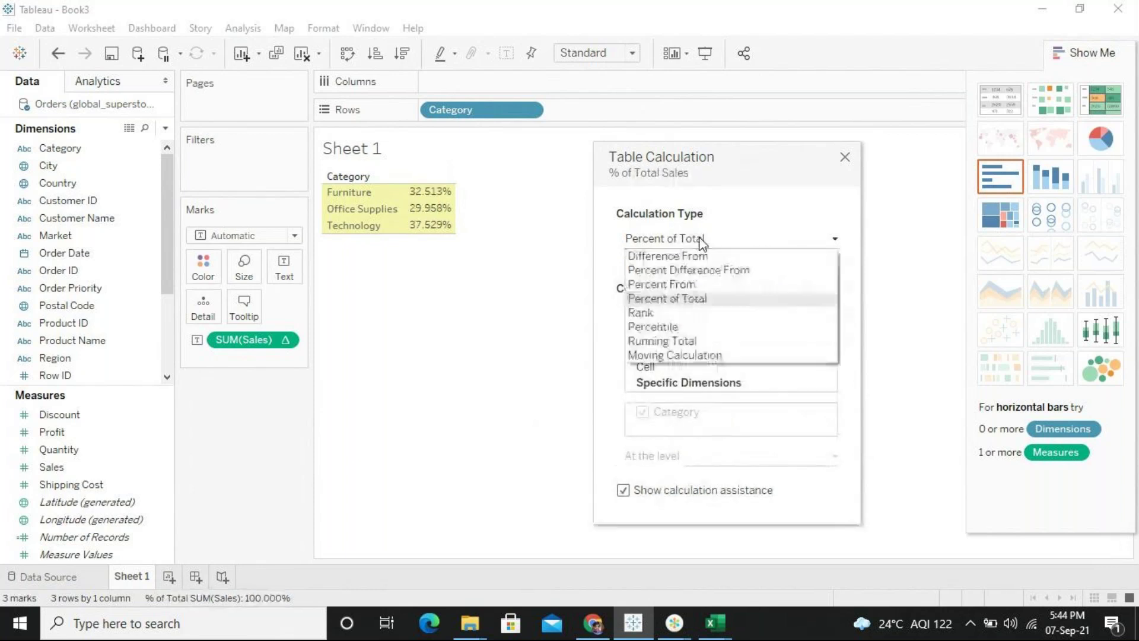
{"action": "left_click", "coordinate": [678, 342]}
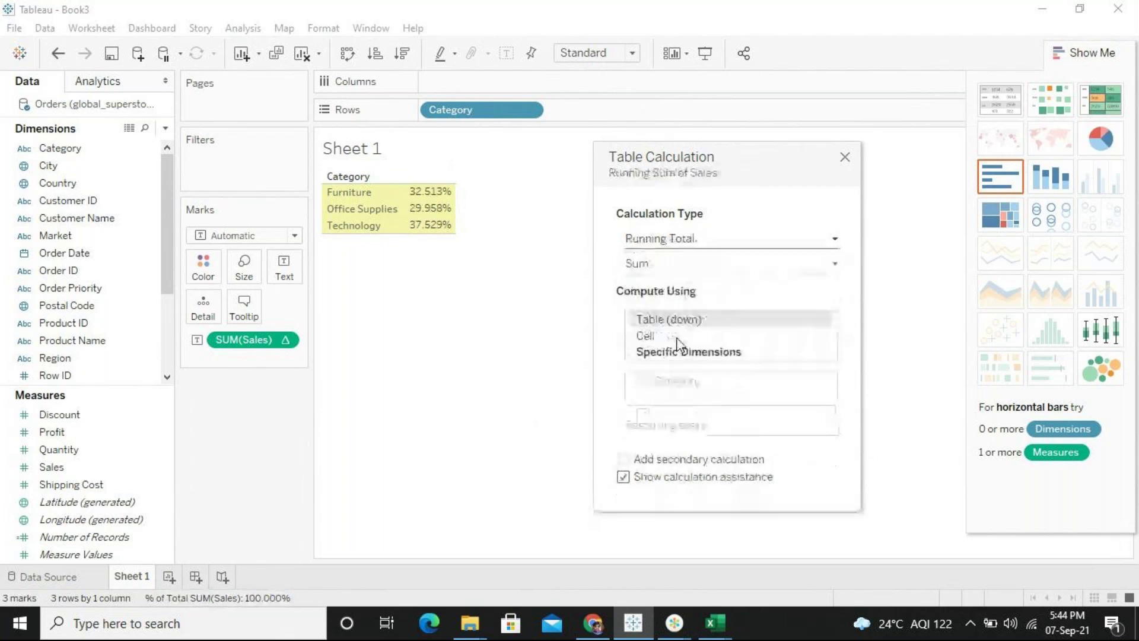
Set the Sales table calculation back to Percent of Total and close its settings
{"action": "left_click", "coordinate": [709, 245]}
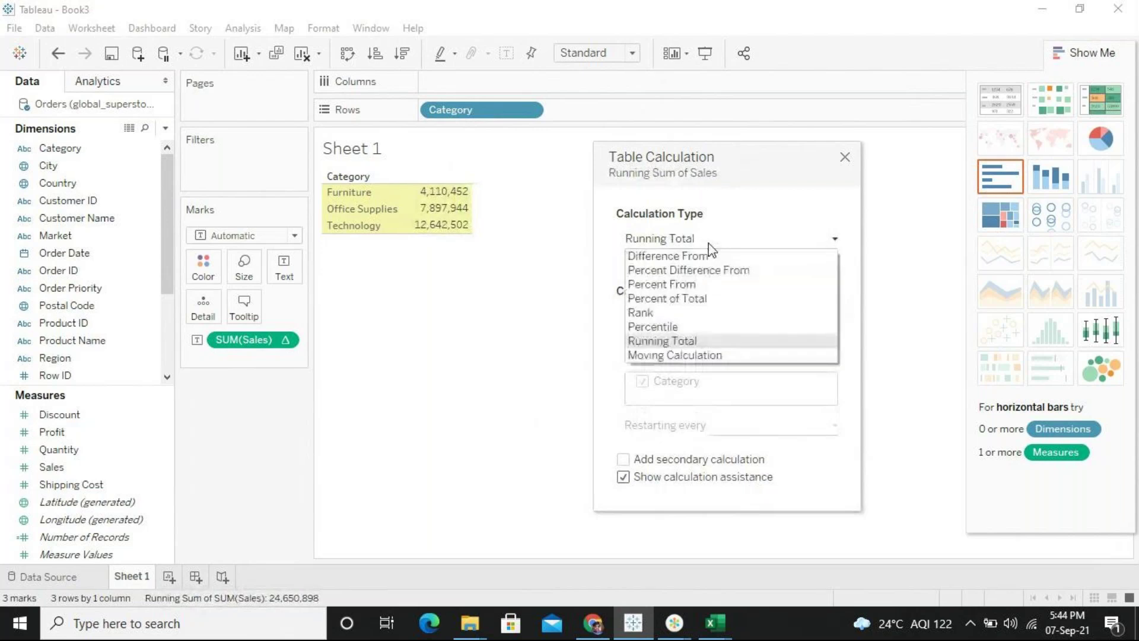
{"action": "left_click", "coordinate": [698, 300]}
{"action": "mouse_move", "coordinate": [430, 210]}
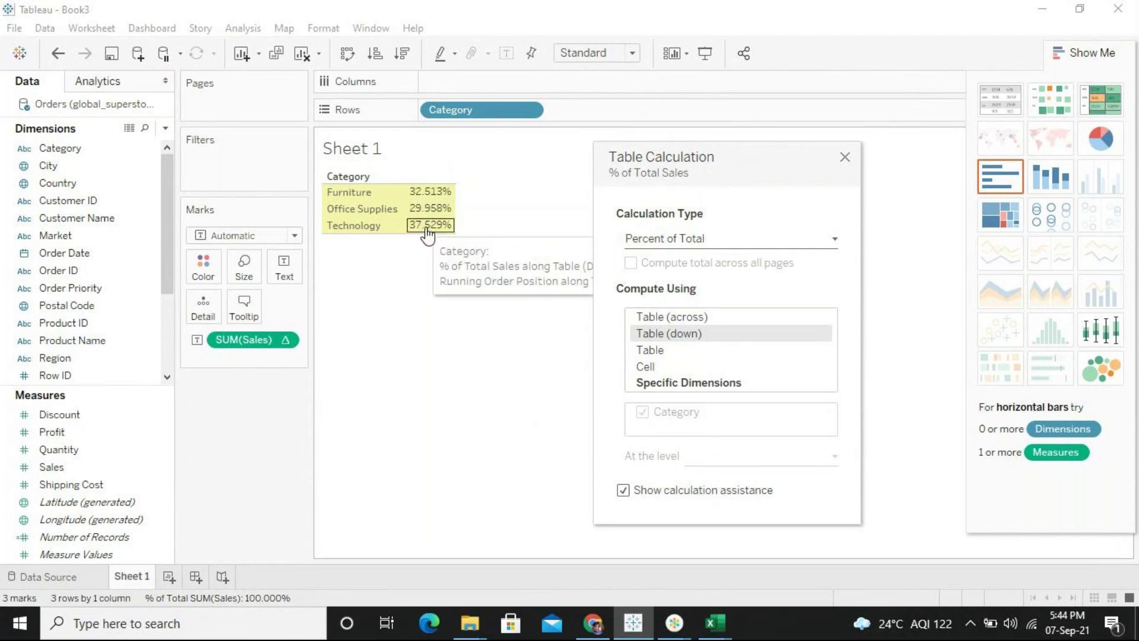
{"action": "left_click", "coordinate": [846, 157]}
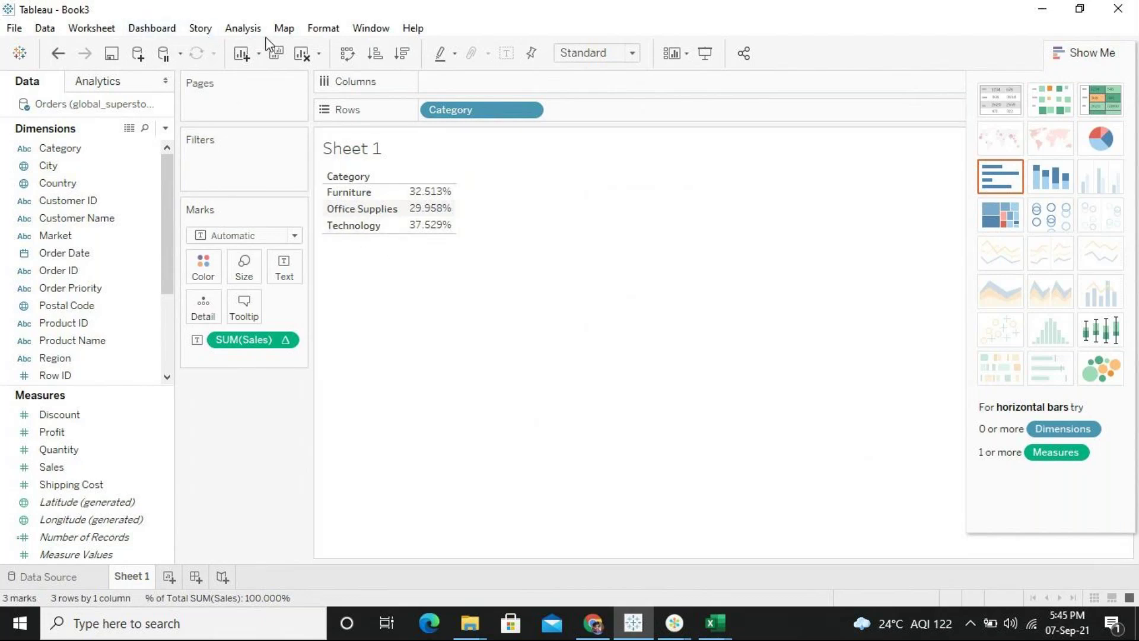
Show column grand totals in the category sales table
{"action": "left_click", "coordinate": [256, 34]}
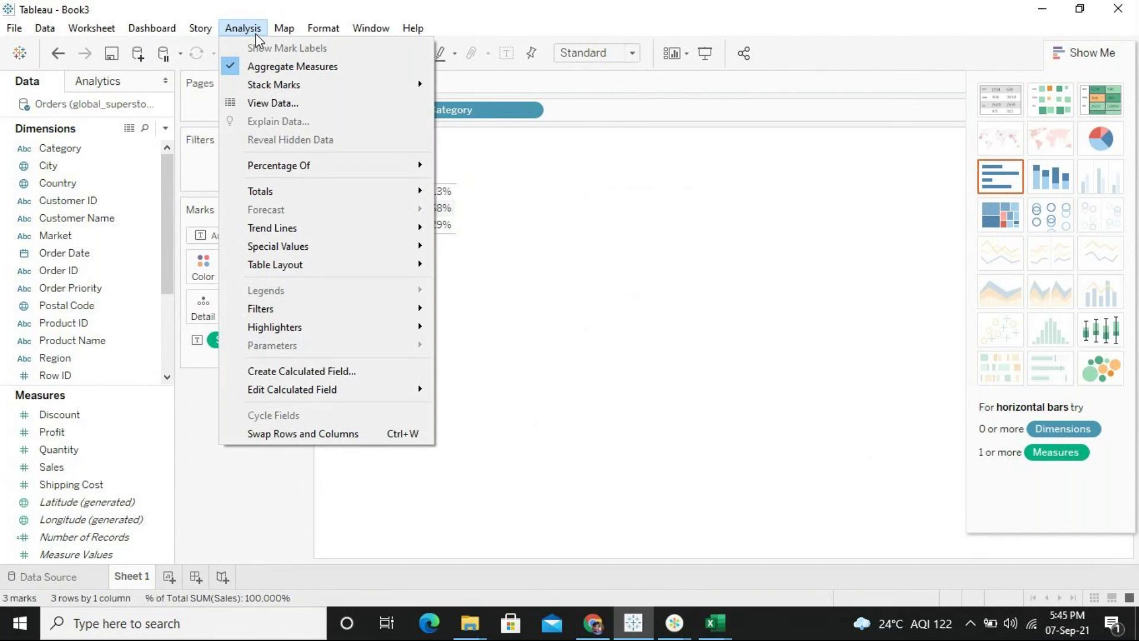
{"action": "mouse_move", "coordinate": [291, 168]}
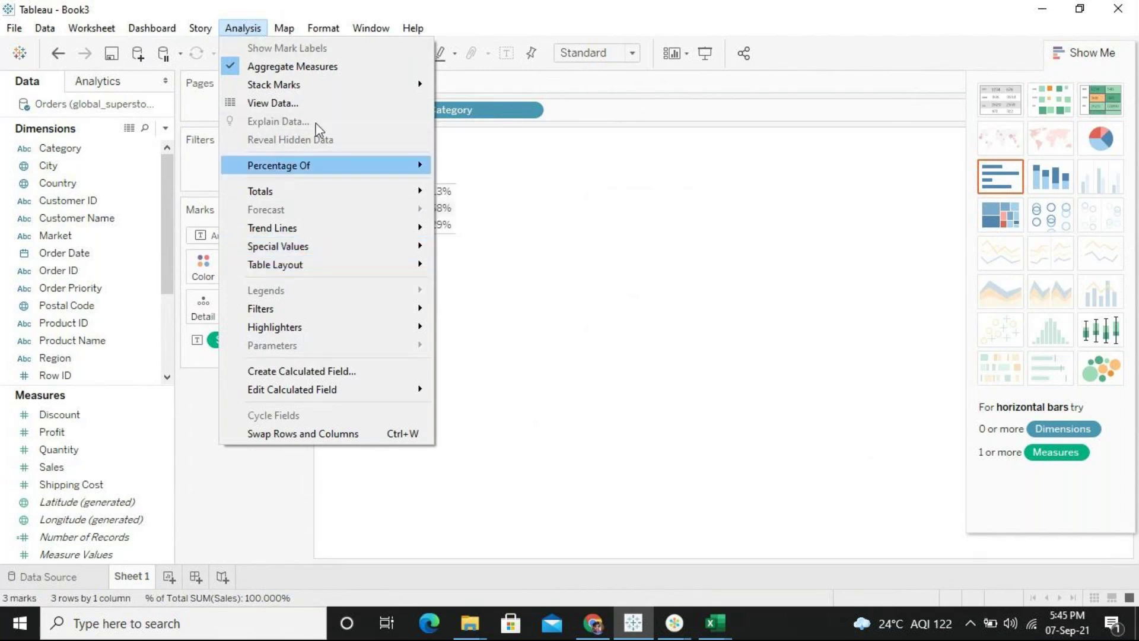
{"action": "mouse_move", "coordinate": [338, 203]}
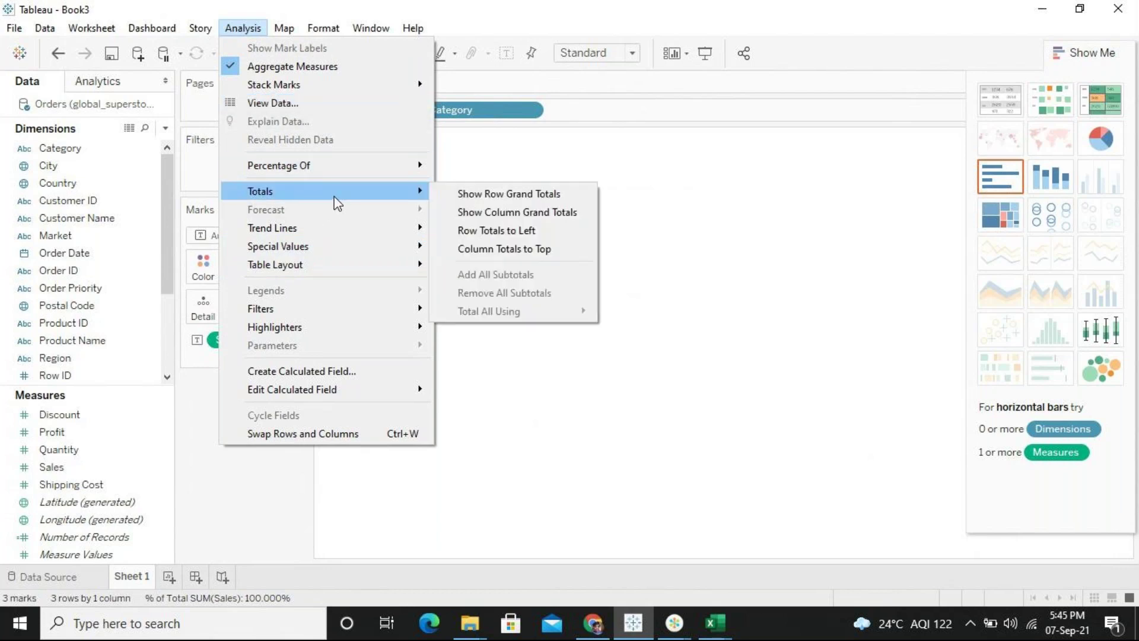
{"action": "left_click", "coordinate": [516, 211]}
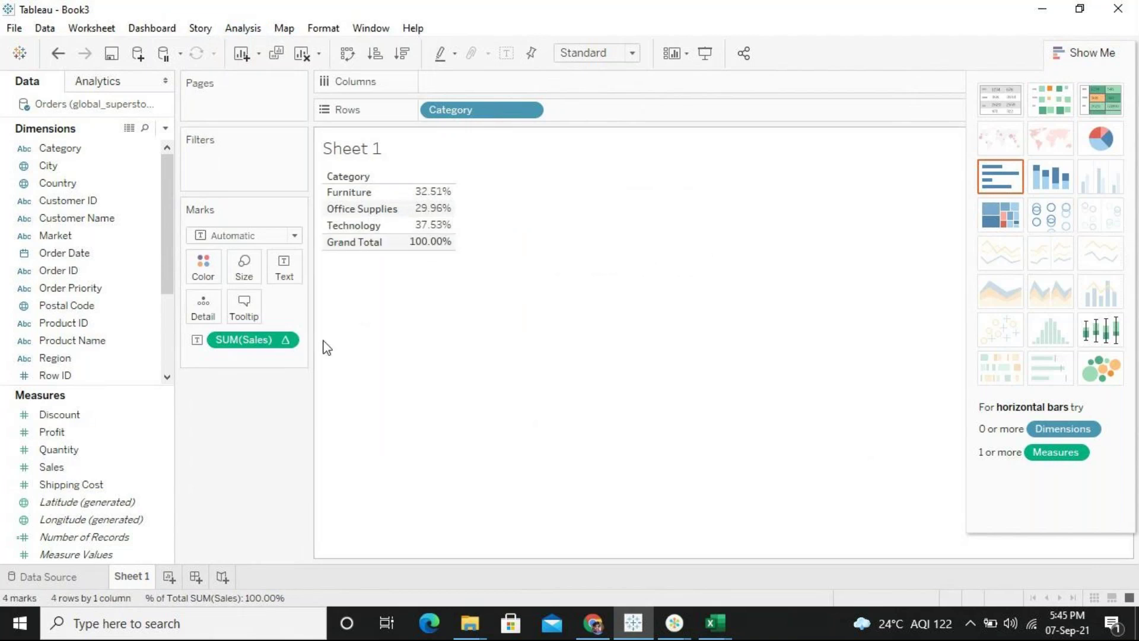
Create a new worksheet and build a bar chart with Sales on Rows and Category on Columns
{"action": "left_click", "coordinate": [161, 556]}
{"action": "left_click", "coordinate": [171, 576]}
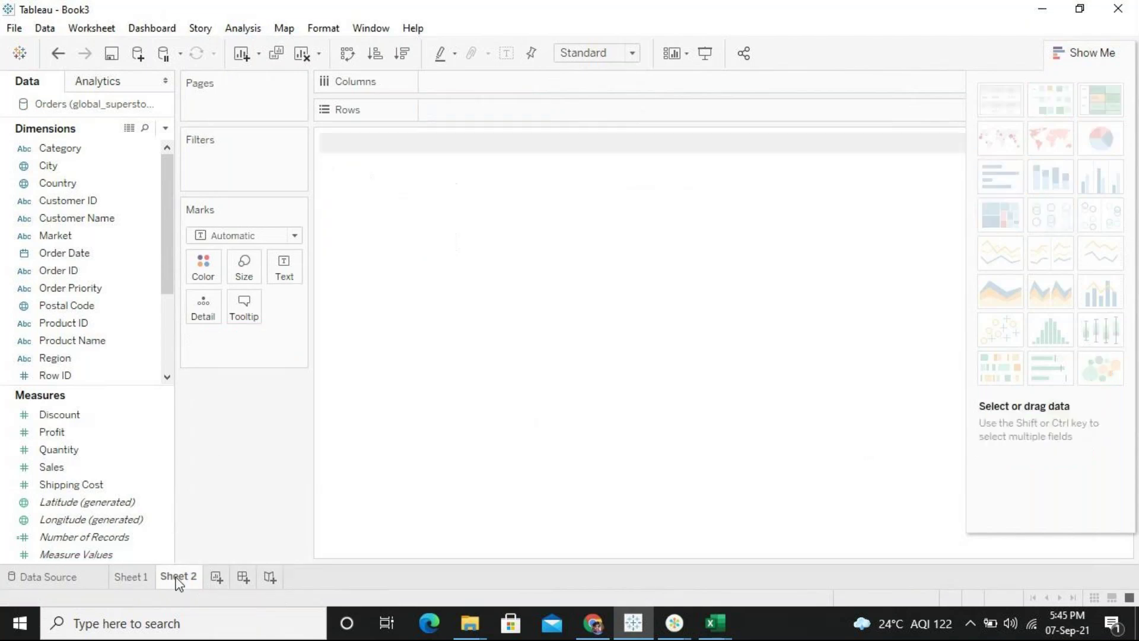
{"action": "left_click", "coordinate": [71, 467]}
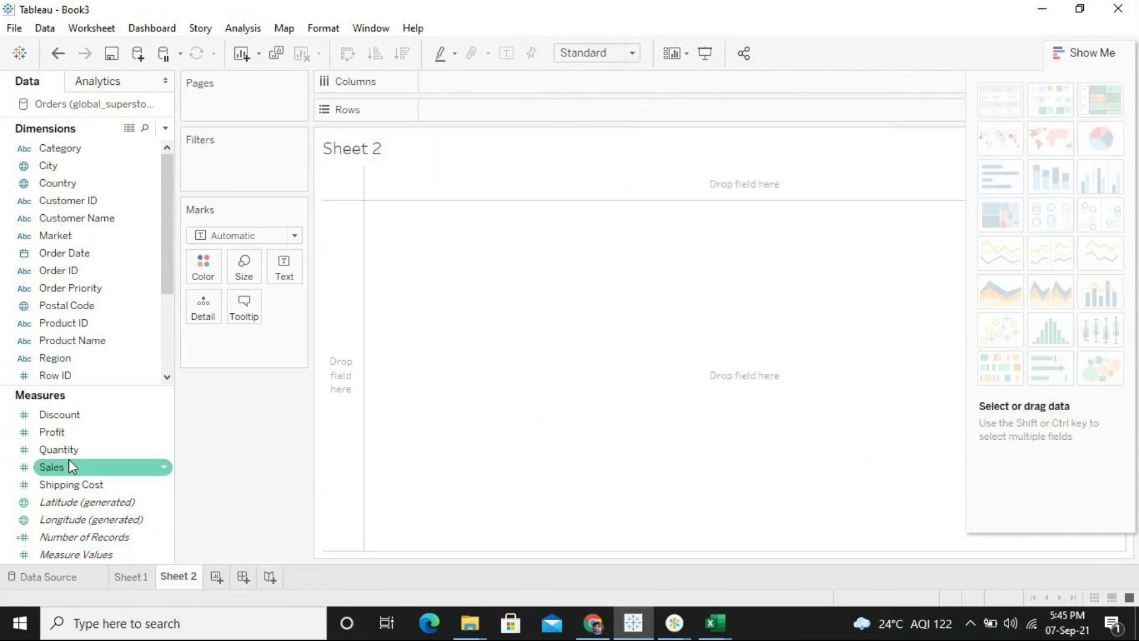
{"action": "double_click", "coordinate": [70, 463]}
{"action": "left_click", "coordinate": [116, 432]}
{"action": "left_click", "coordinate": [50, 519]}
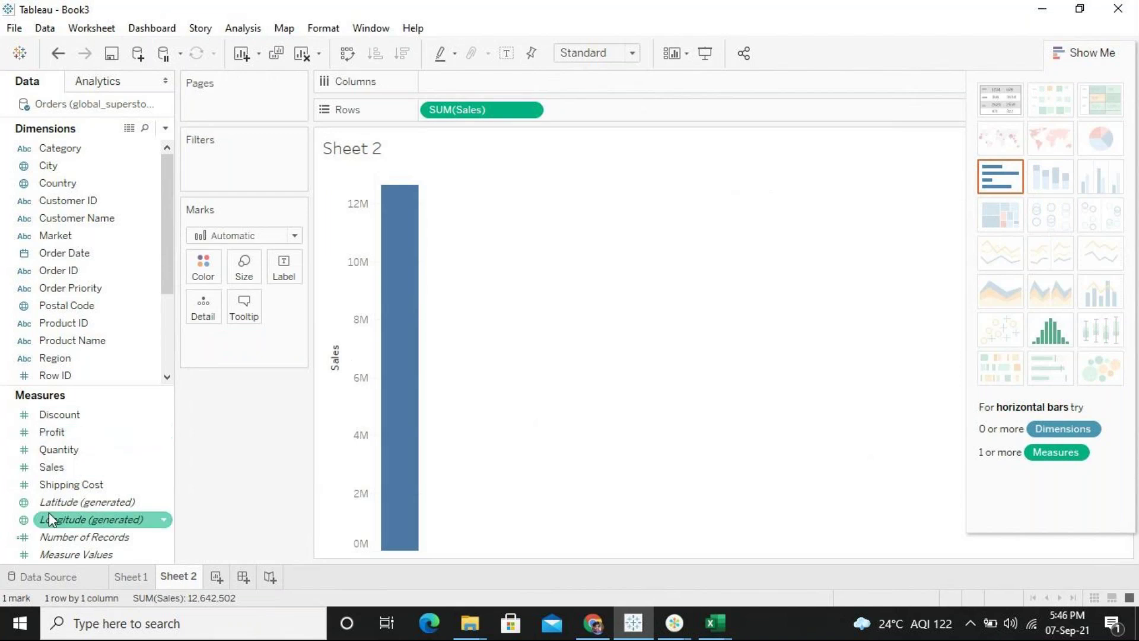
{"action": "left_click", "coordinate": [88, 168]}
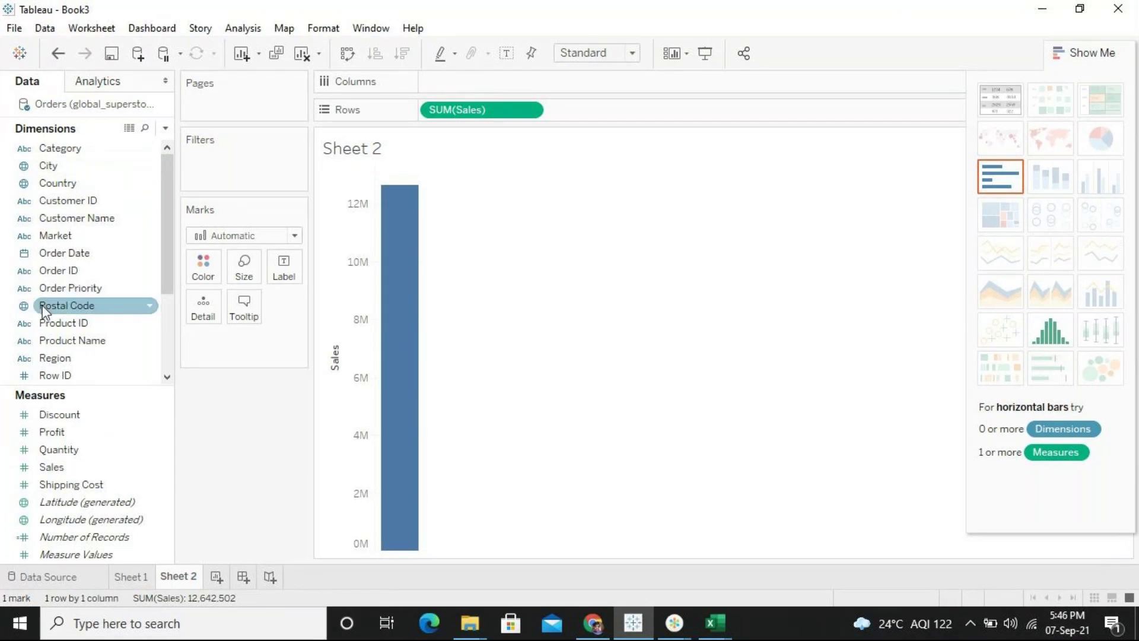
{"action": "left_click_drag", "start_coordinate": [94, 145], "coordinate": [504, 83]}
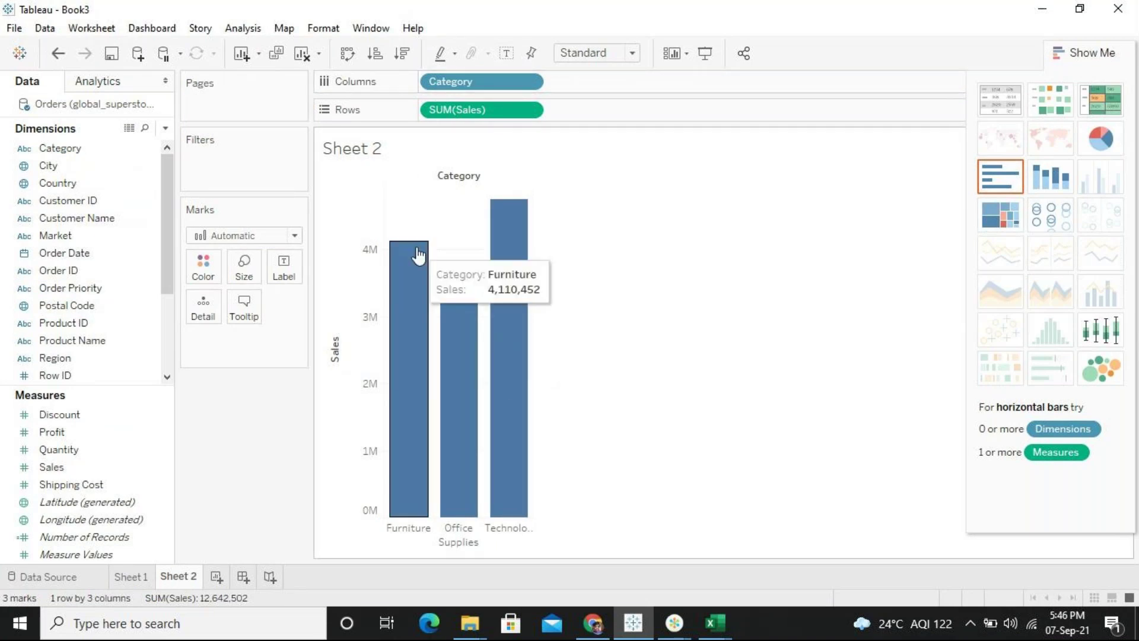
{"action": "mouse_move", "coordinate": [486, 311]}
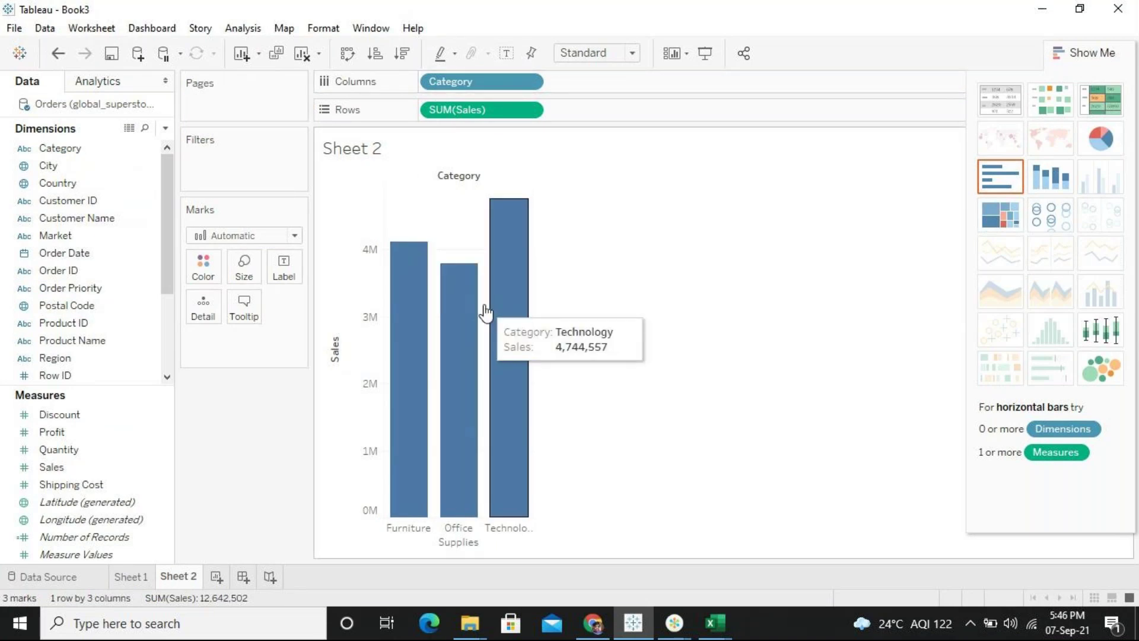
{"action": "left_click_drag", "start_coordinate": [70, 288], "coordinate": [184, 209]}
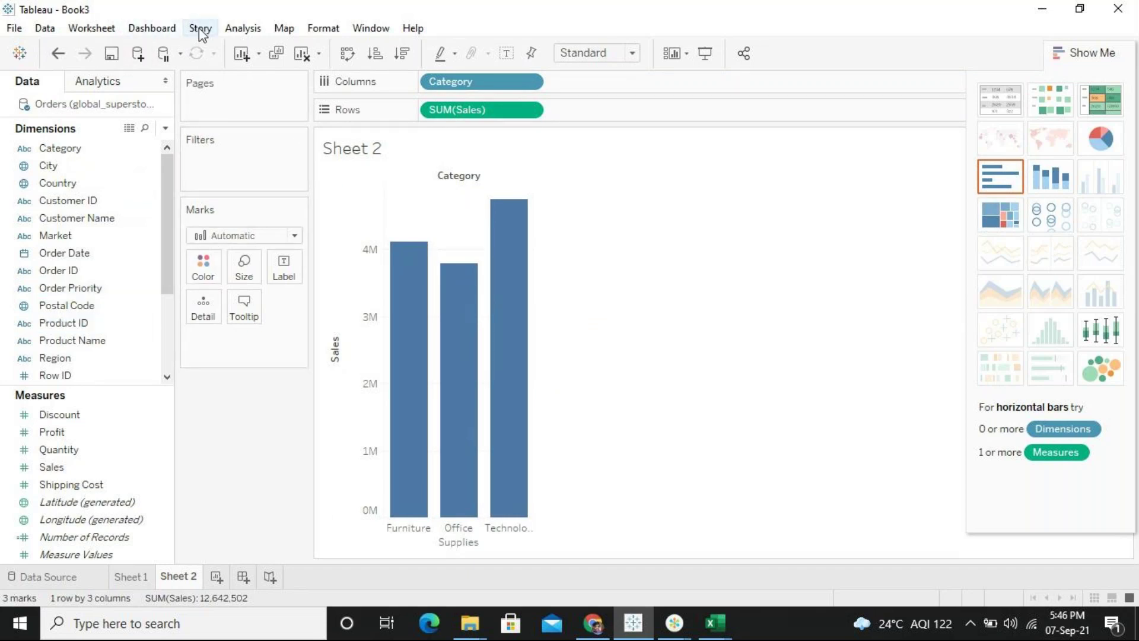
{"action": "left_click", "coordinate": [243, 28]}
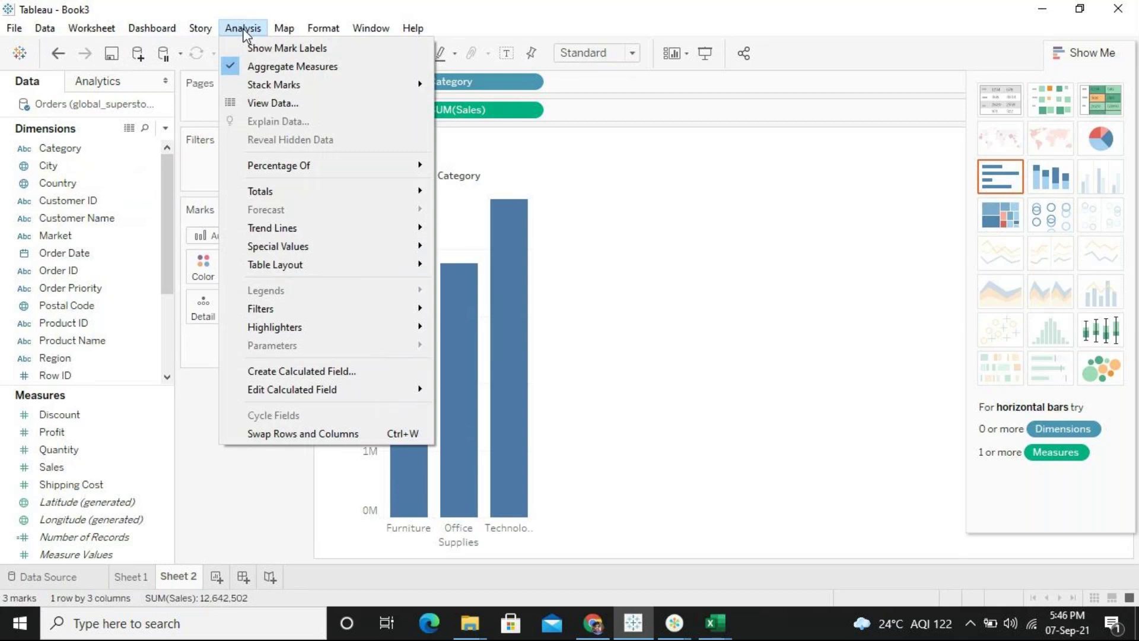
{"action": "left_click", "coordinate": [267, 513]}
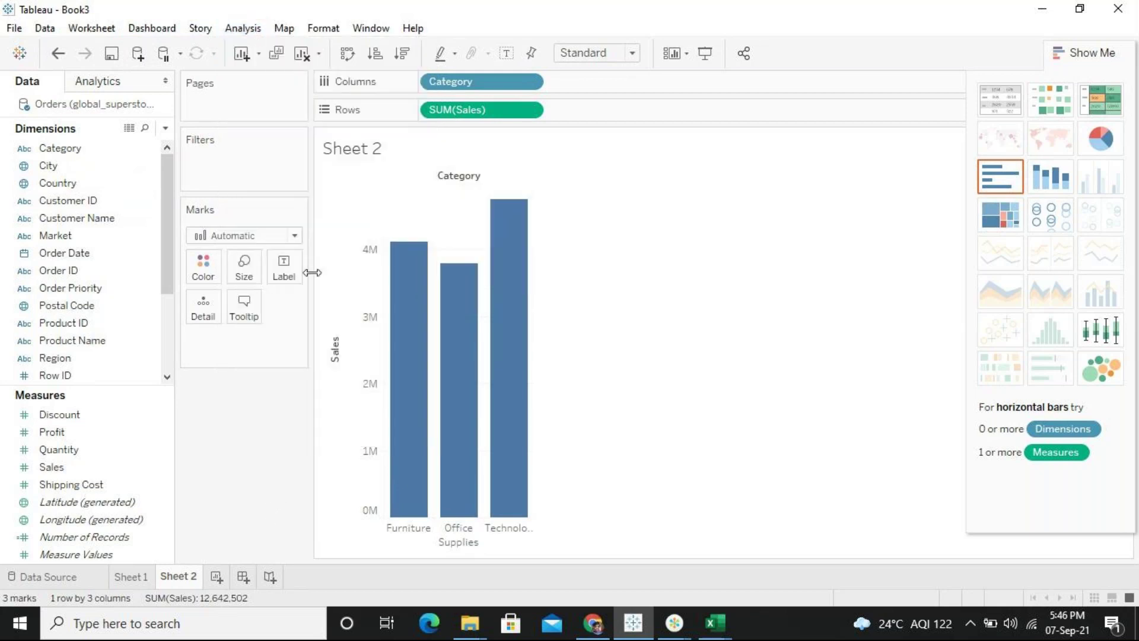
Apply a Percent of Total quick table calculation to SUM(Sales) on Rows and clear it again
{"action": "left_click", "coordinate": [529, 110]}
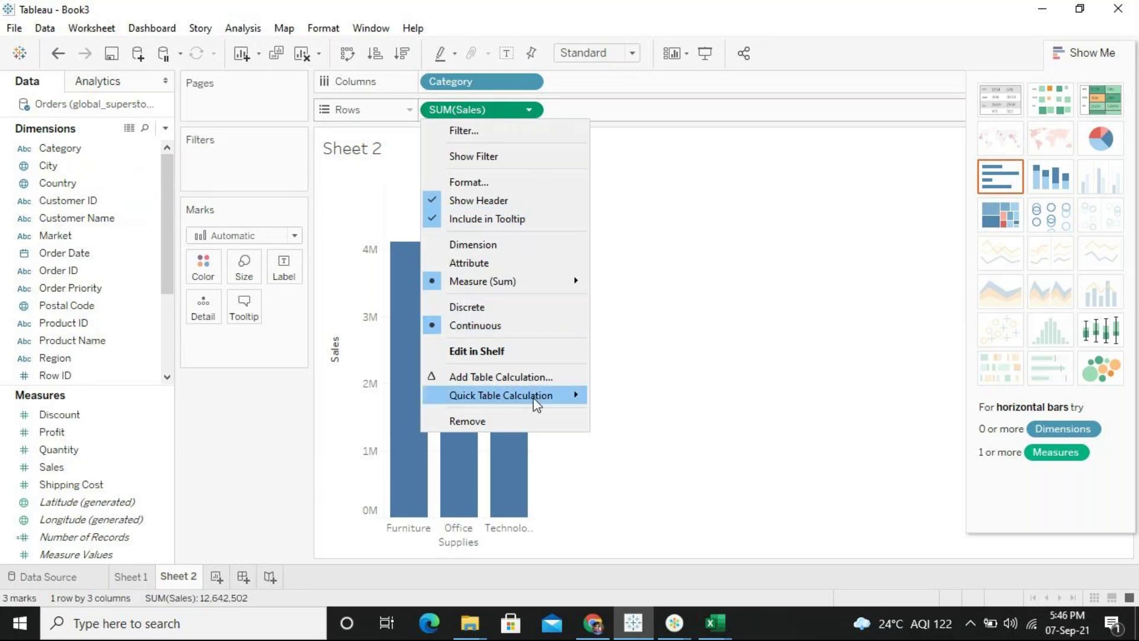
{"action": "mouse_move", "coordinate": [536, 403]}
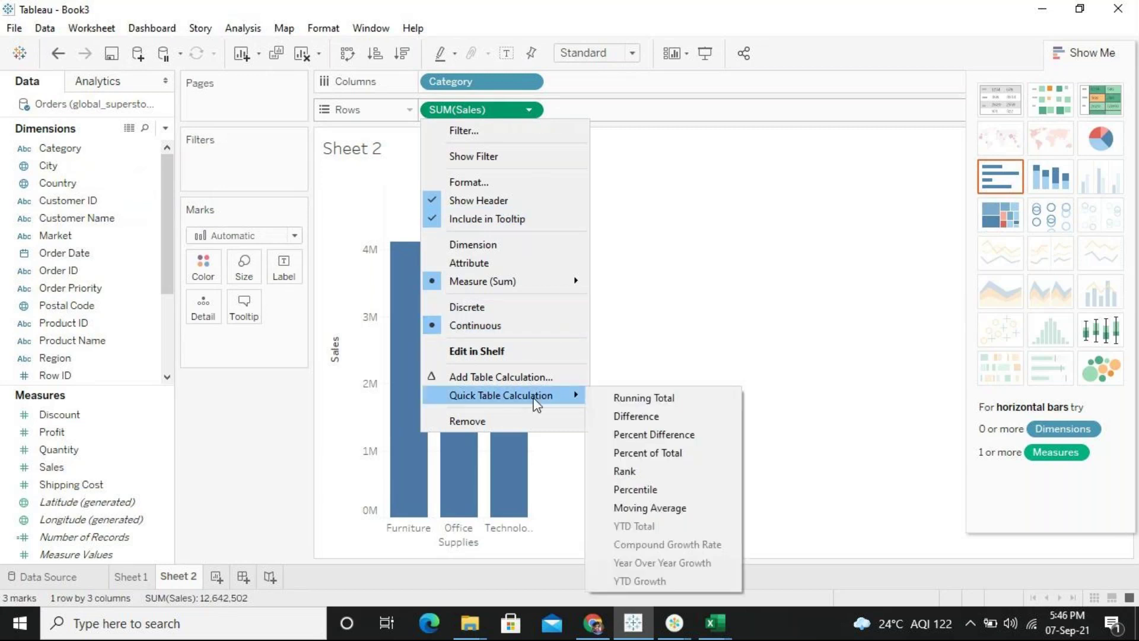
{"action": "left_click", "coordinate": [625, 449]}
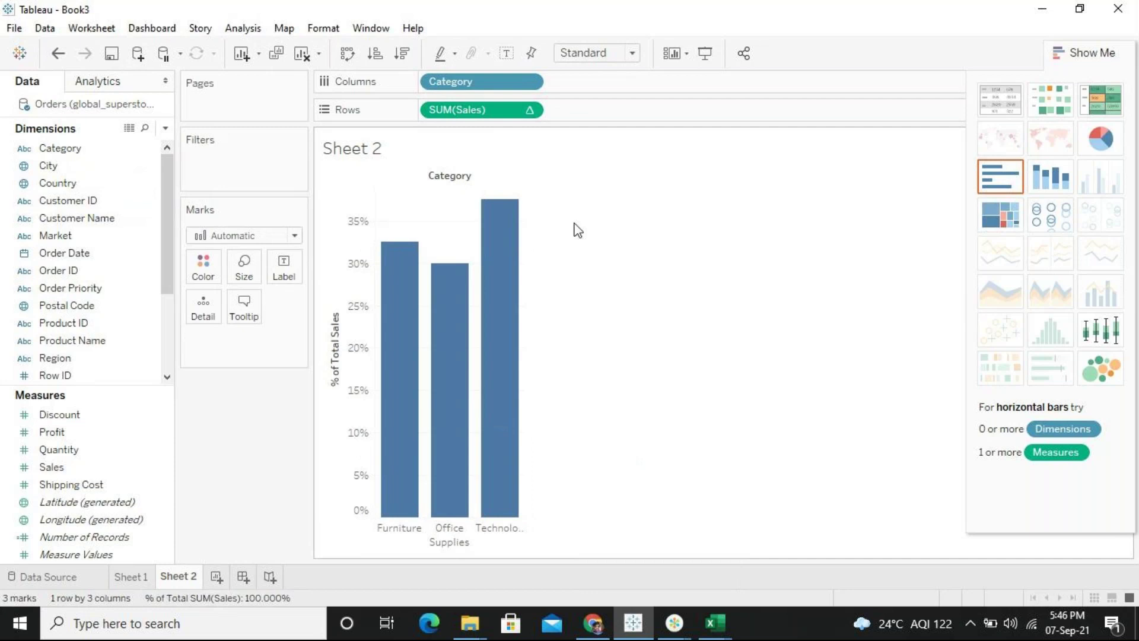
{"action": "left_click", "coordinate": [529, 110]}
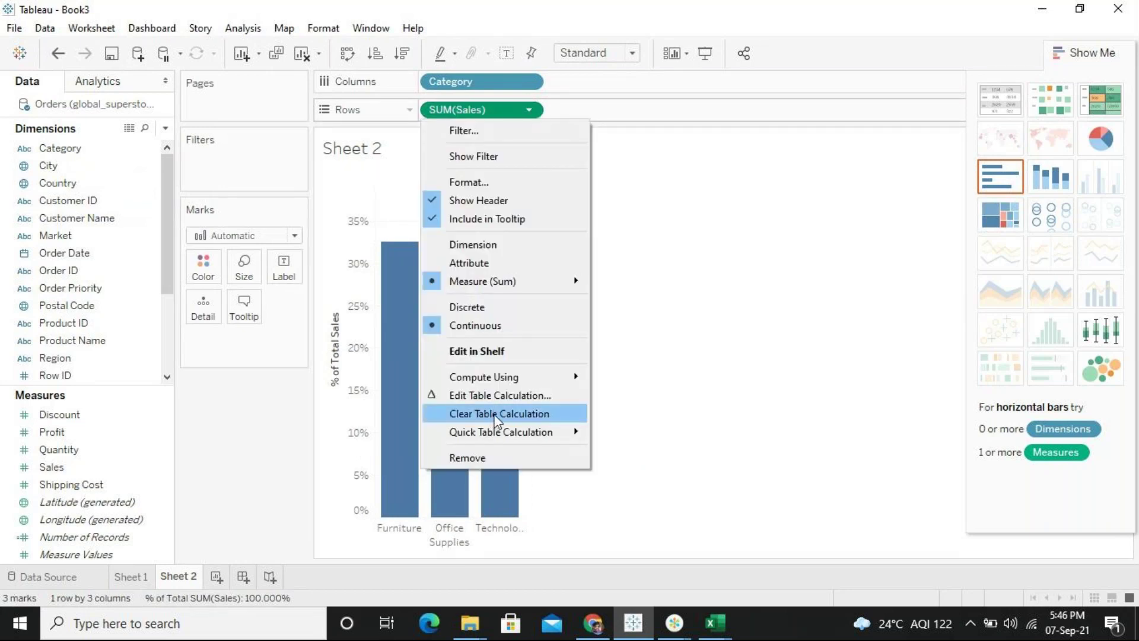
{"action": "left_click", "coordinate": [493, 414]}
Add a Percent of Total table calculation to SUM(Sales) on Rows and show mark labels on the category bars
{"action": "left_click", "coordinate": [528, 110]}
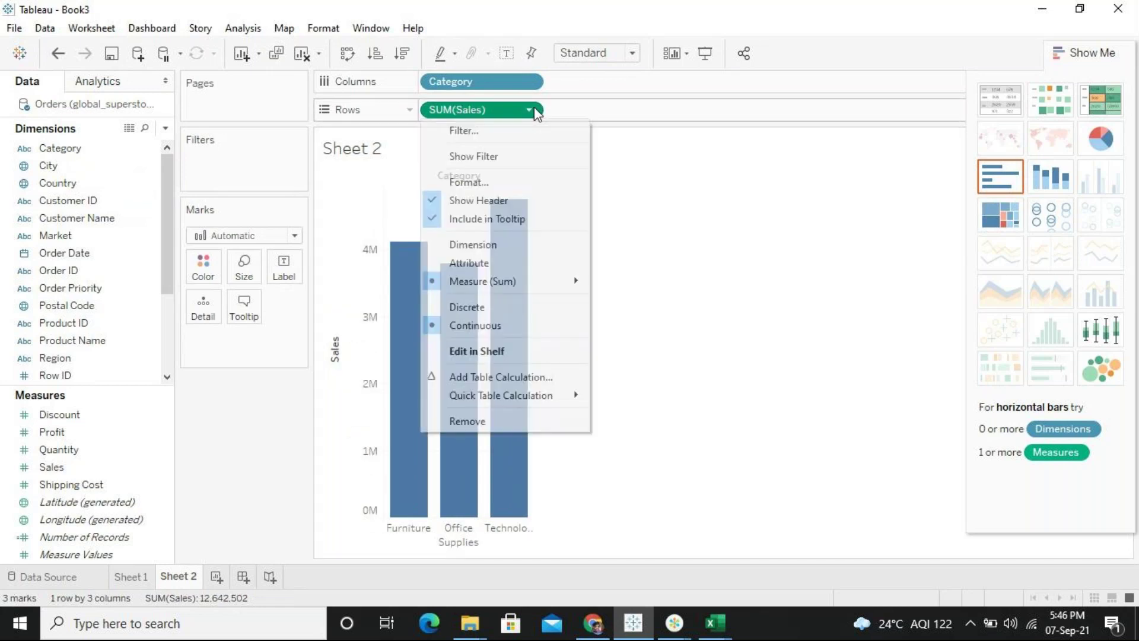
{"action": "left_click", "coordinate": [480, 382]}
{"action": "left_click", "coordinate": [752, 238]}
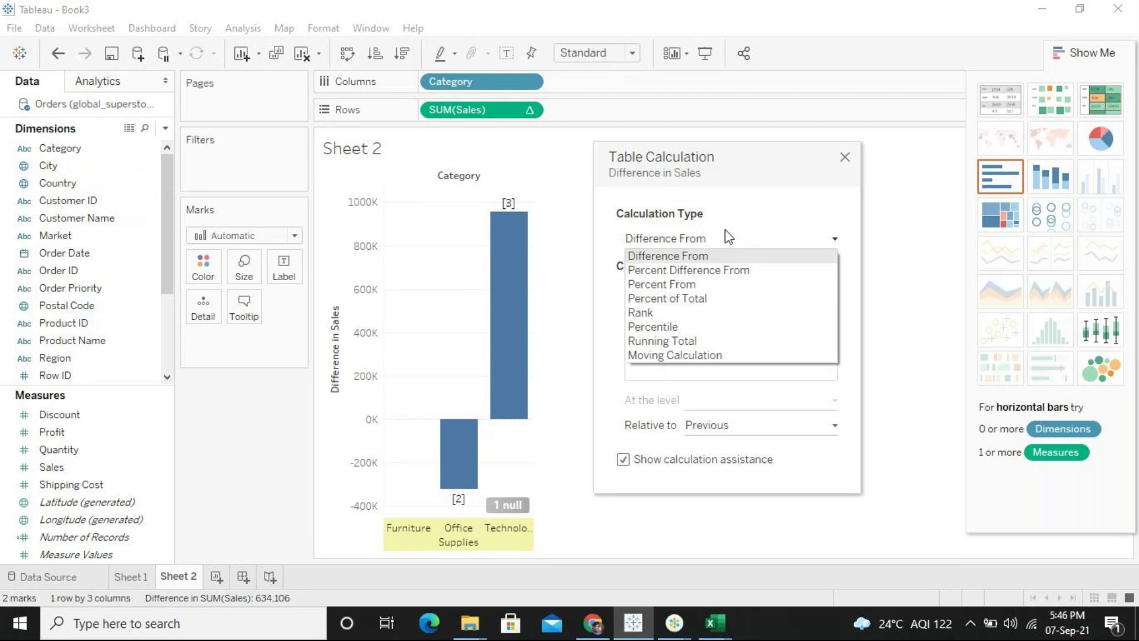
{"action": "left_click", "coordinate": [740, 170]}
{"action": "left_click_drag", "start_coordinate": [732, 165], "coordinate": [842, 178]}
{"action": "left_click", "coordinate": [835, 261]}
{"action": "left_click", "coordinate": [819, 316]}
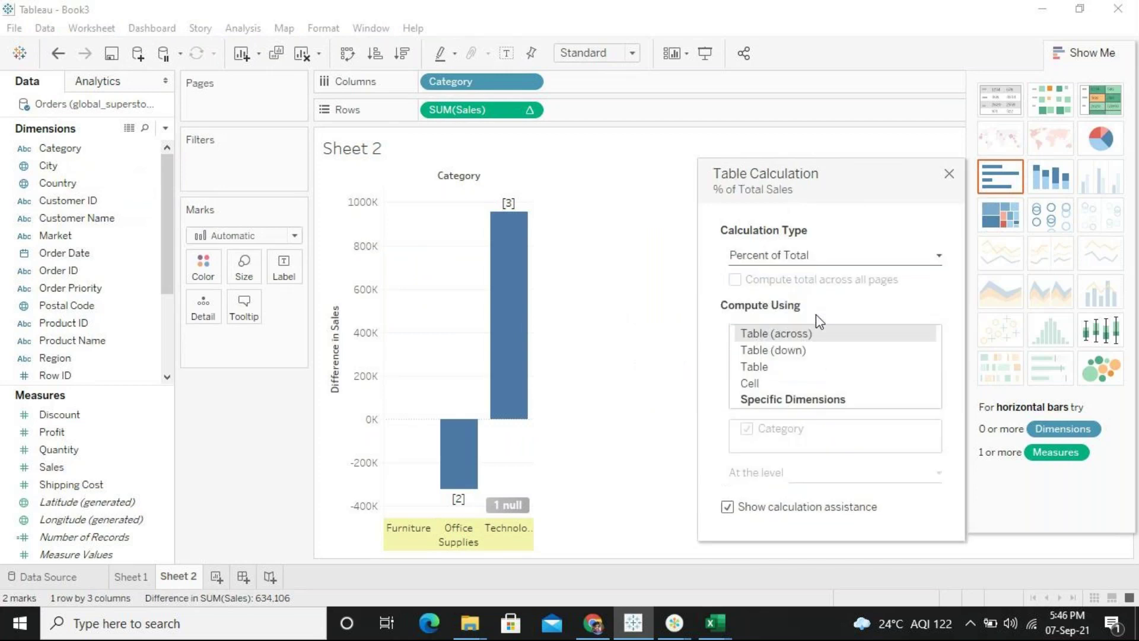
{"action": "left_click", "coordinate": [863, 254]}
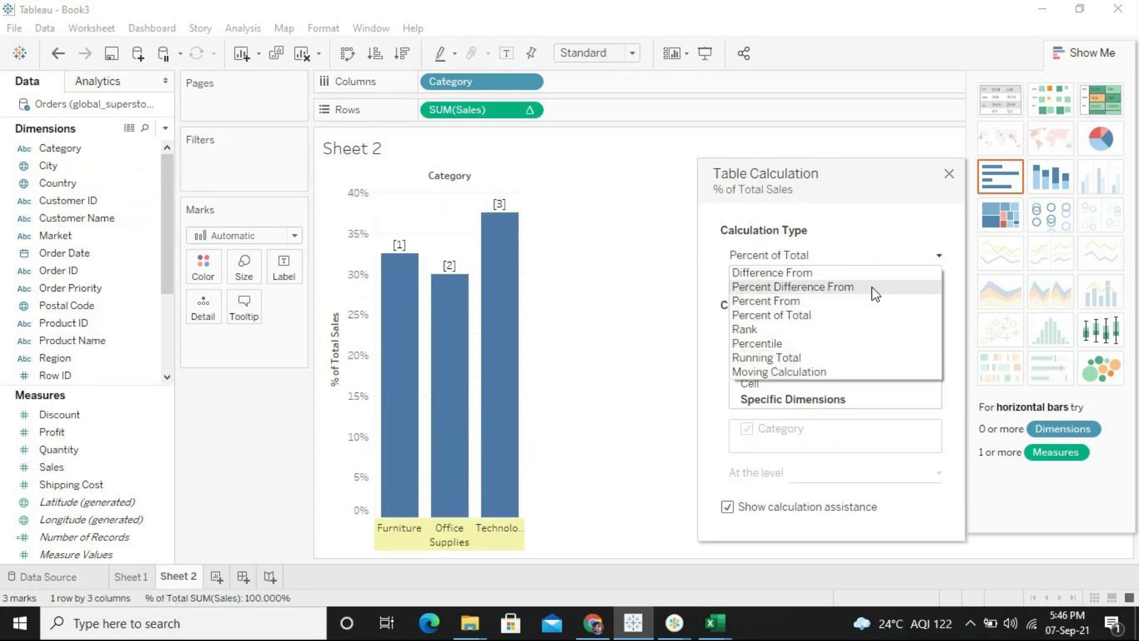
{"action": "left_click", "coordinate": [817, 314]}
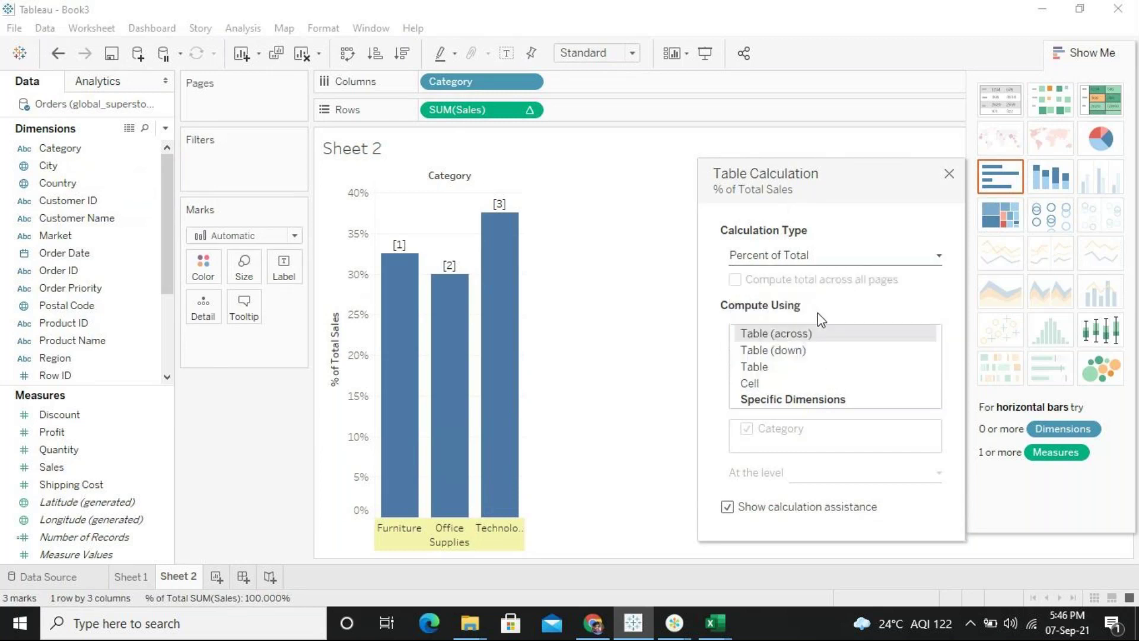
{"action": "mouse_move", "coordinate": [493, 301]}
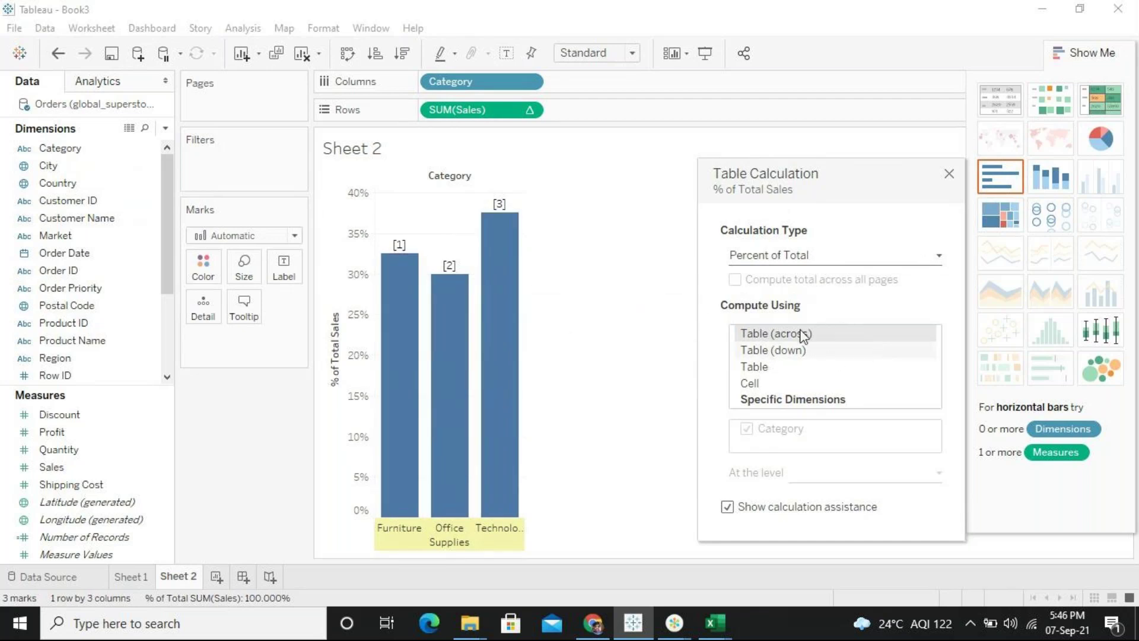
{"action": "left_click", "coordinate": [949, 176]}
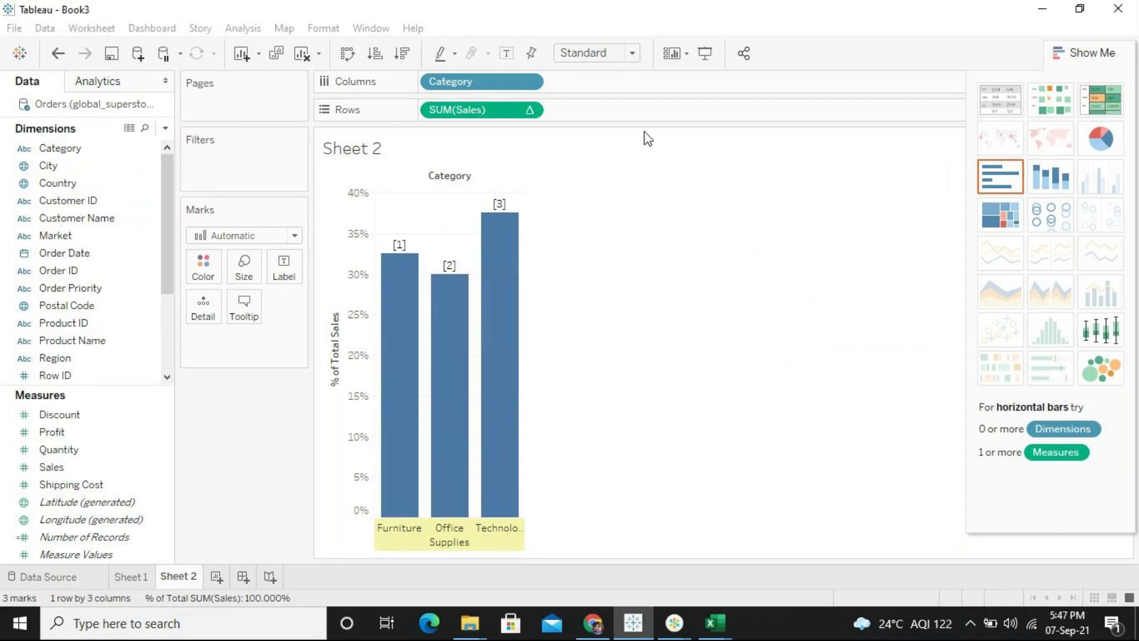
{"action": "left_click", "coordinate": [503, 59]}
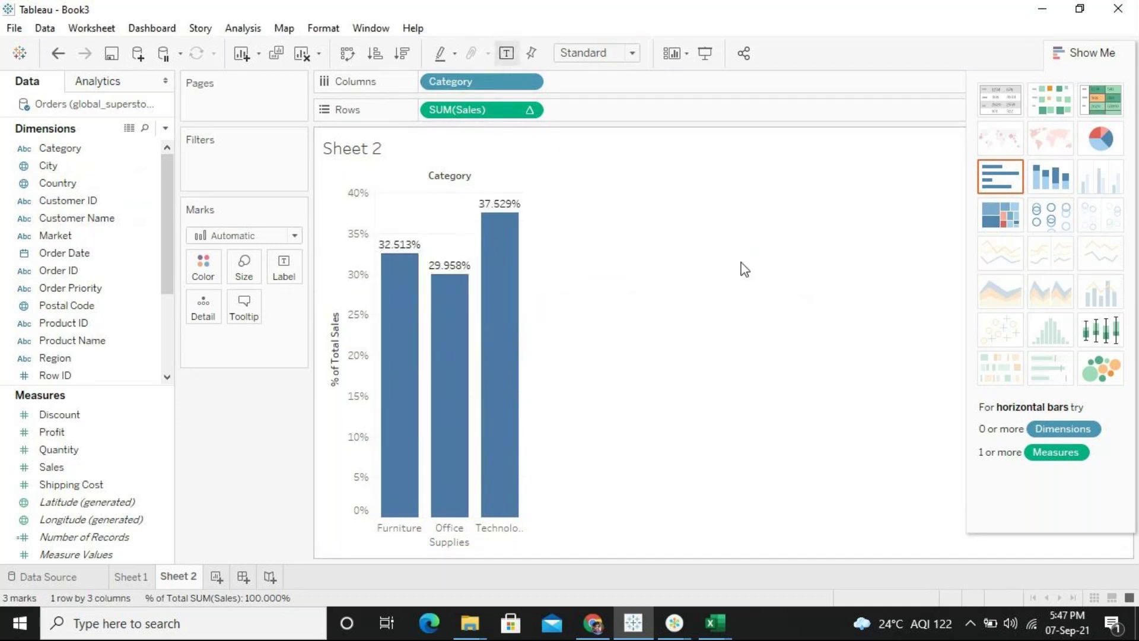
Convert the category bar chart to a pie chart and show its mark labels
{"action": "left_click", "coordinate": [1062, 178]}
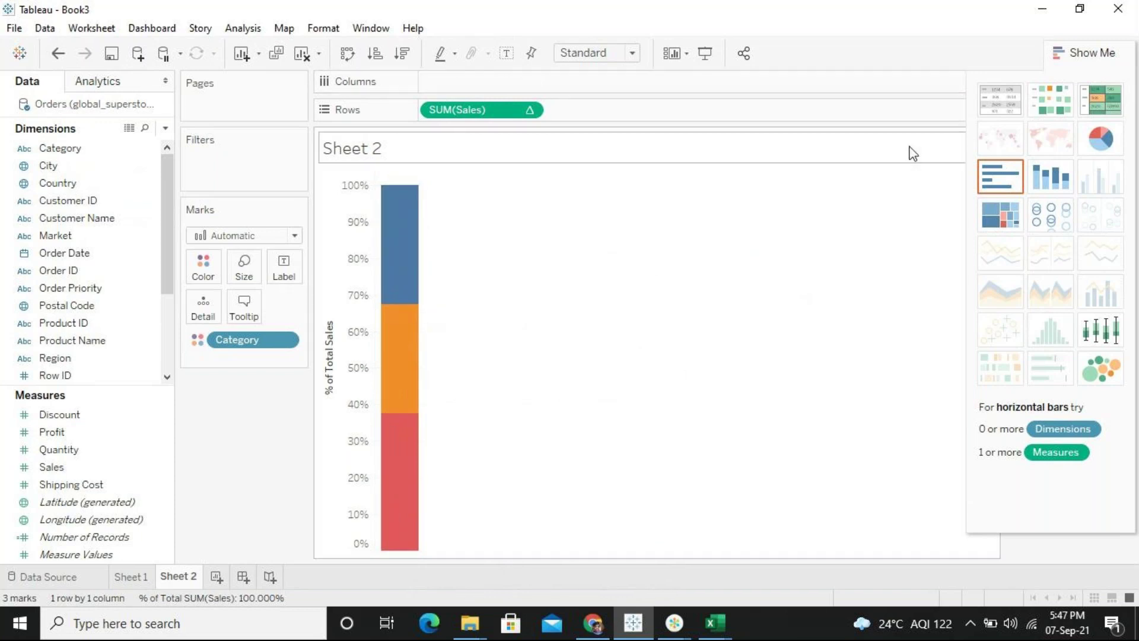
{"action": "left_click", "coordinate": [1091, 148]}
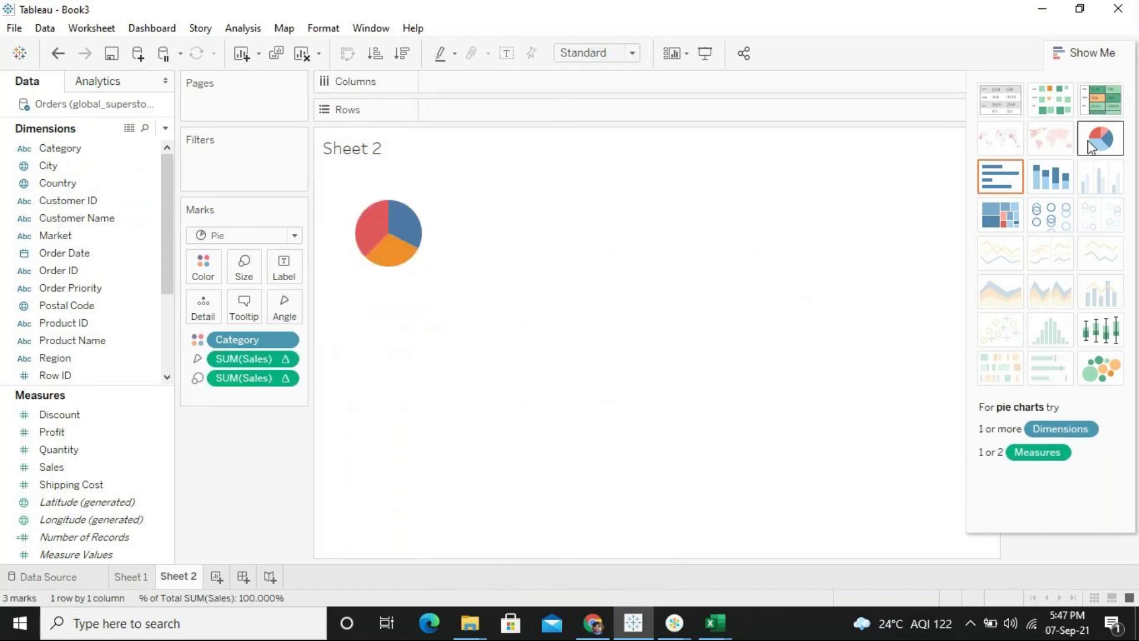
{"action": "left_click", "coordinate": [507, 54]}
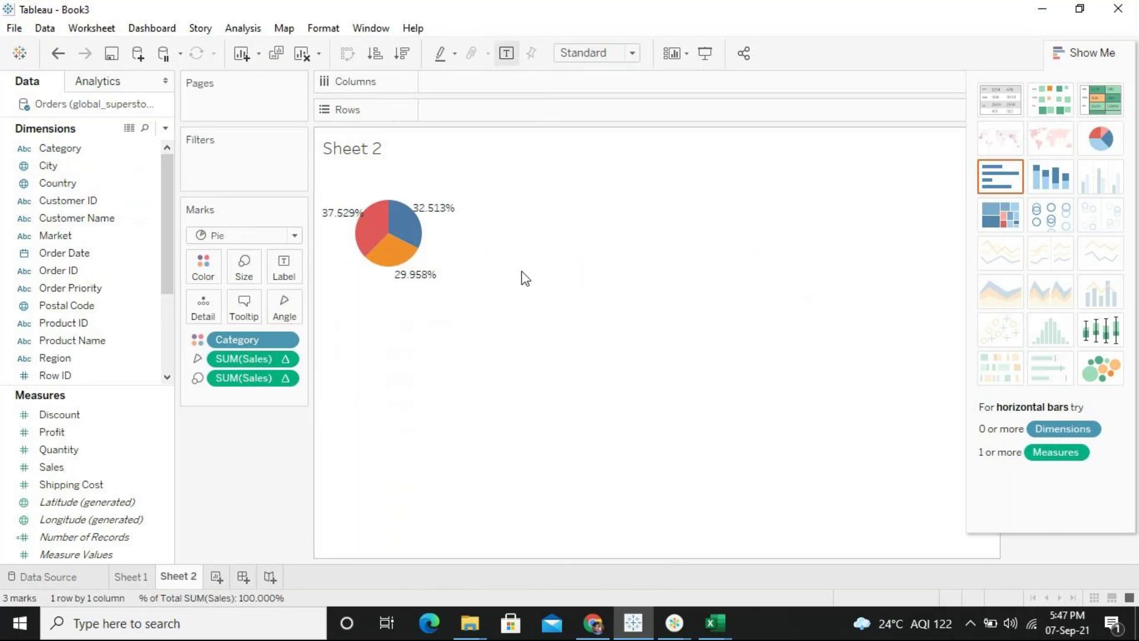
Fit the pie chart to Entire View
{"action": "left_click", "coordinate": [632, 53]}
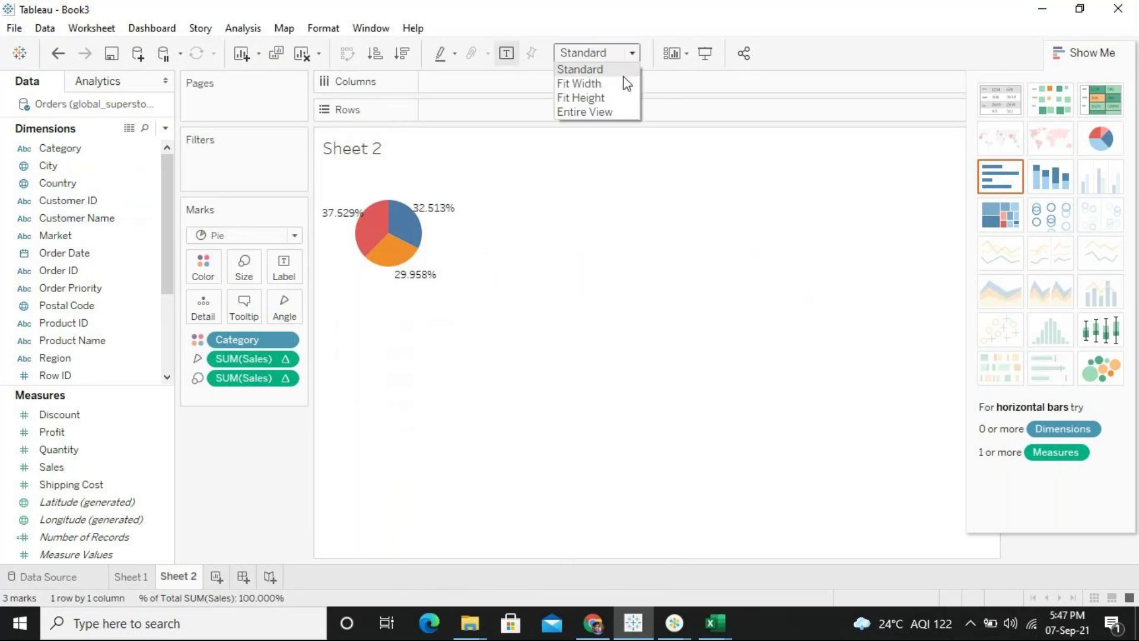
{"action": "left_click", "coordinate": [616, 113]}
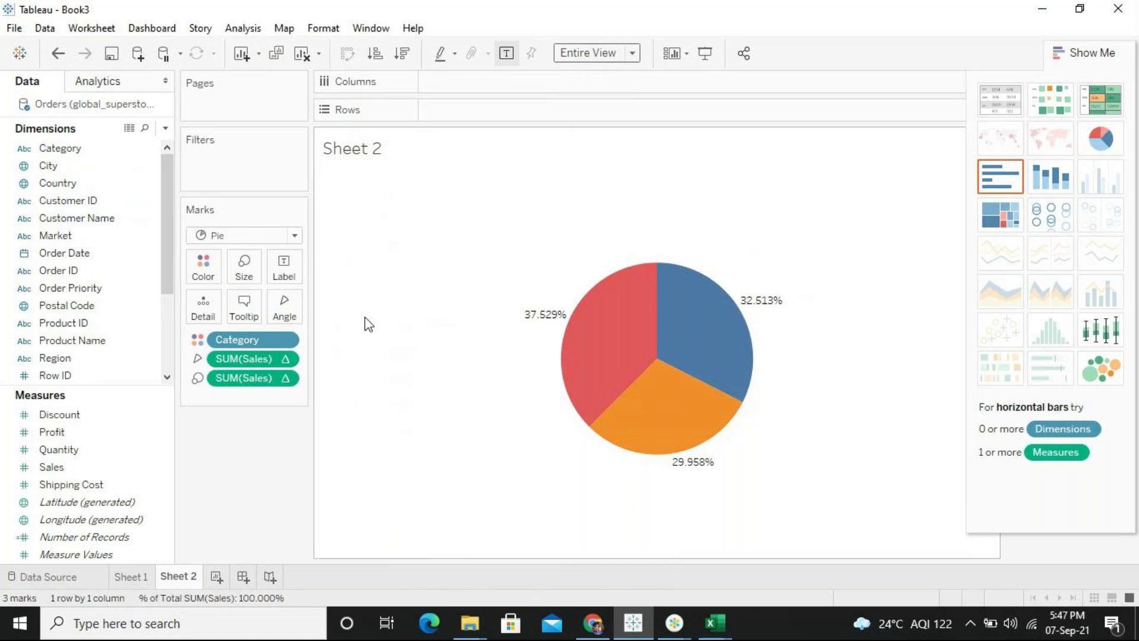
{"action": "left_click", "coordinate": [285, 380]}
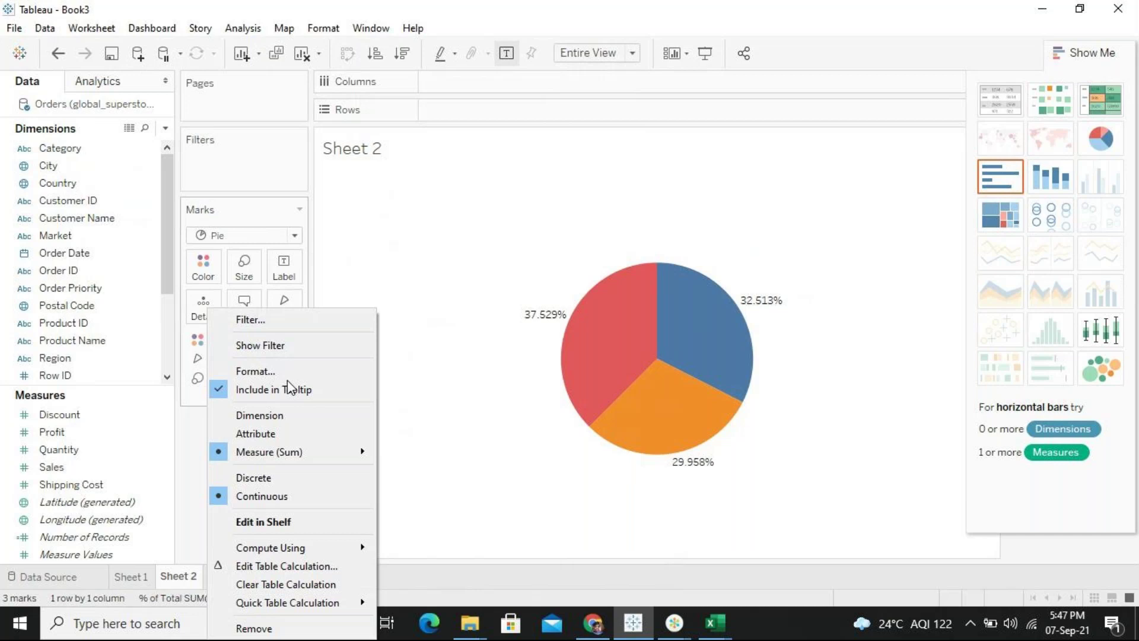
{"action": "left_click", "coordinate": [439, 392]}
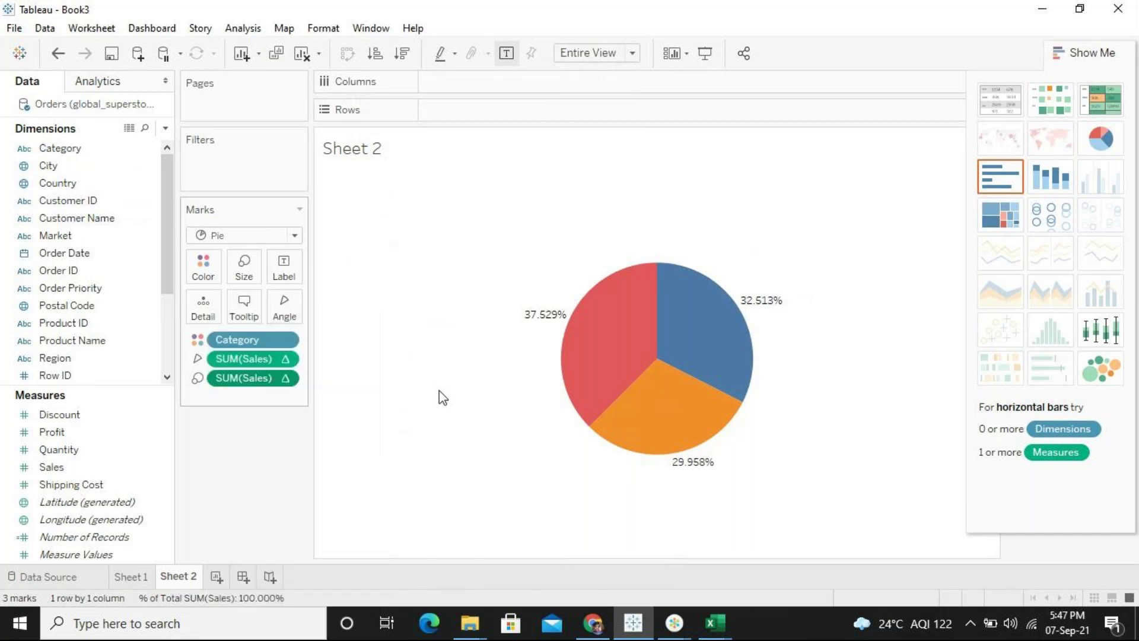
Create a new worksheet and place Category on Rows
{"action": "left_click", "coordinate": [213, 583]}
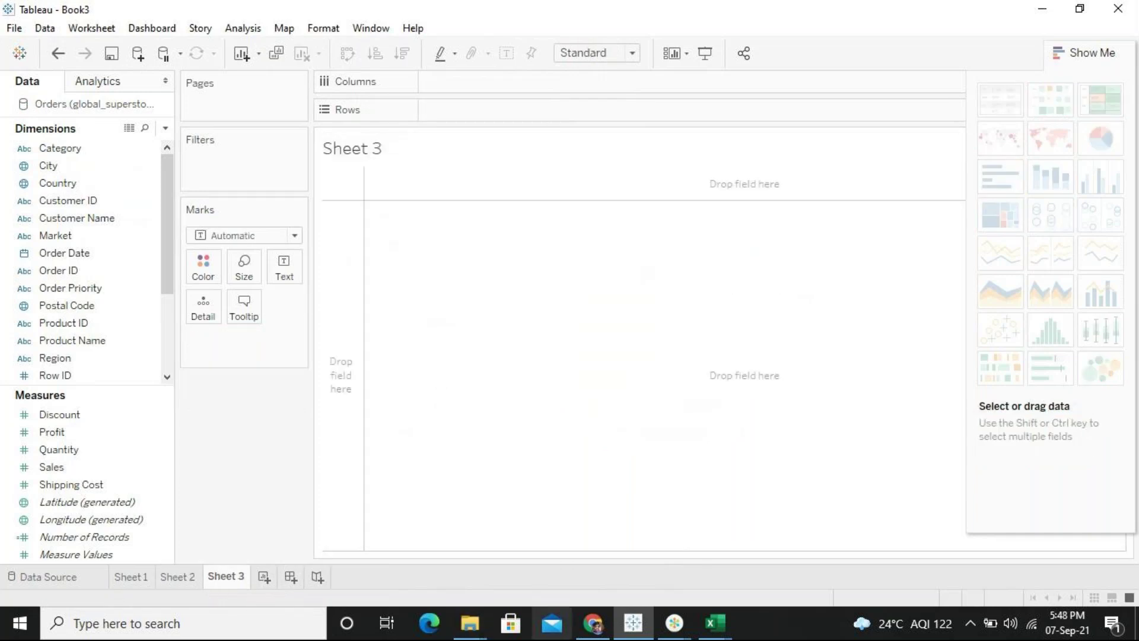
{"action": "left_click", "coordinate": [674, 635]}
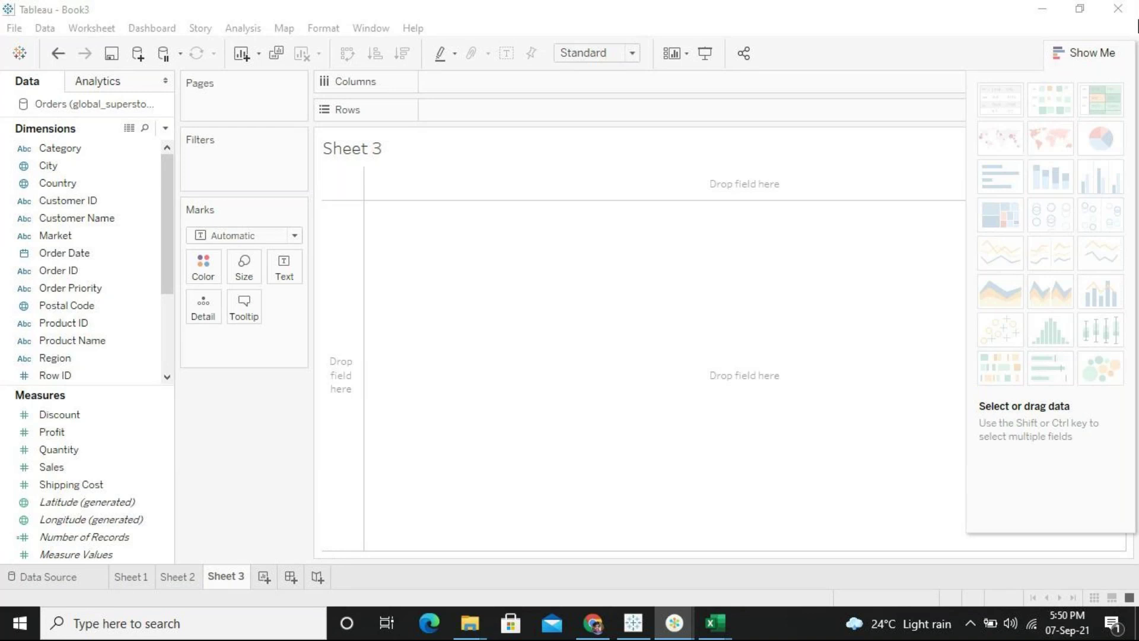
{"action": "left_click", "coordinate": [1040, 17]}
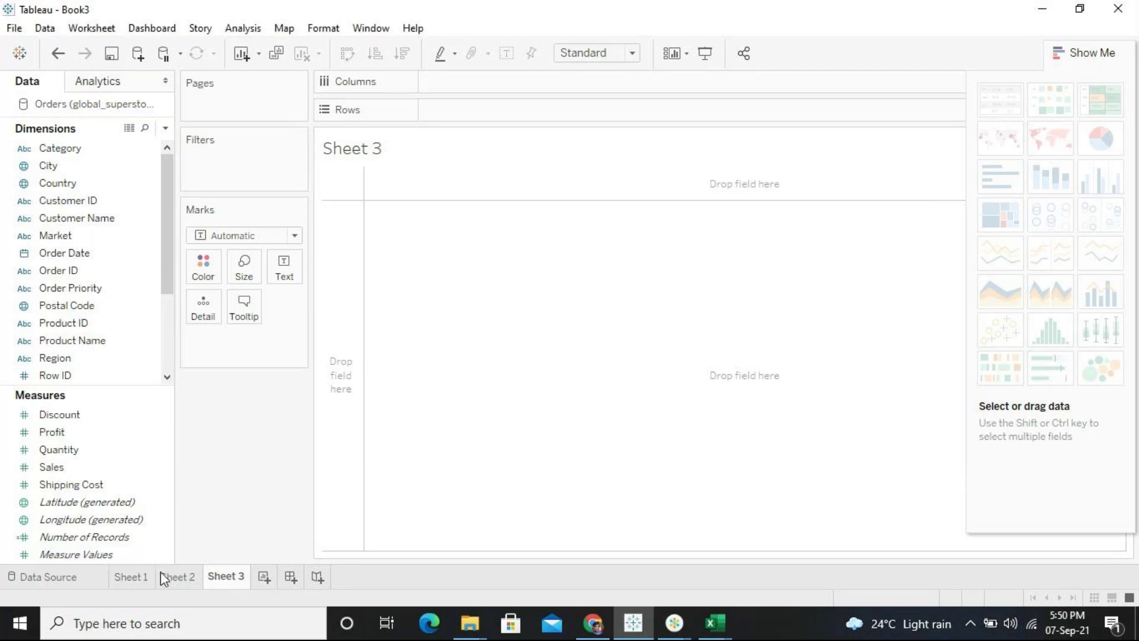
{"action": "left_click", "coordinate": [178, 580]}
{"action": "left_click", "coordinate": [223, 583]}
{"action": "left_click", "coordinate": [85, 326]}
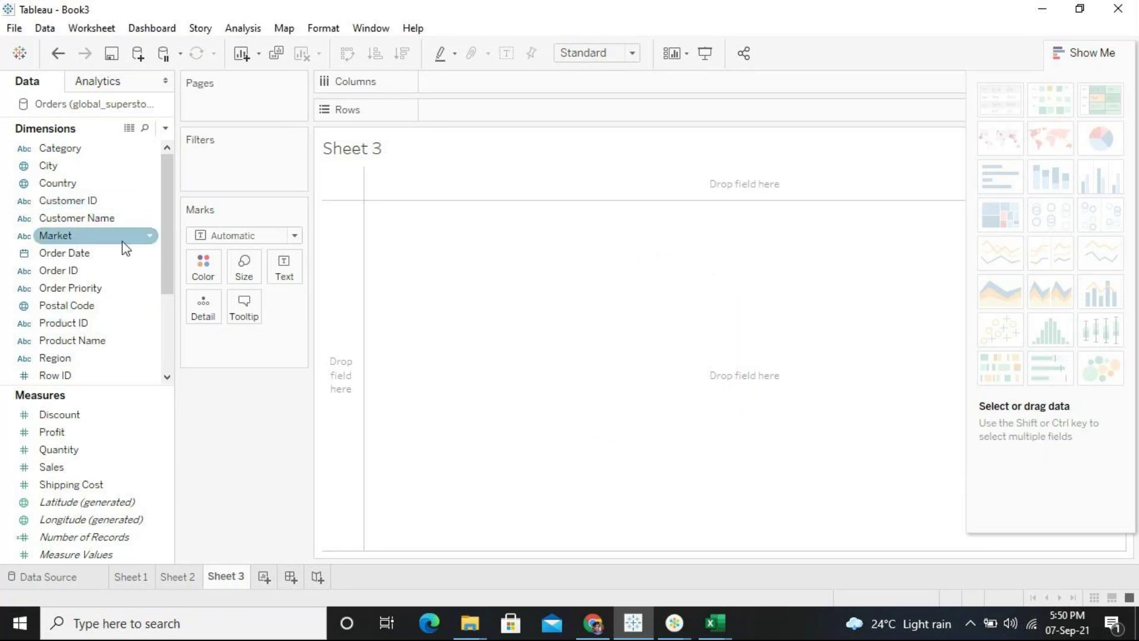
{"action": "left_click", "coordinate": [83, 149]}
{"action": "double_click", "coordinate": [83, 149]}
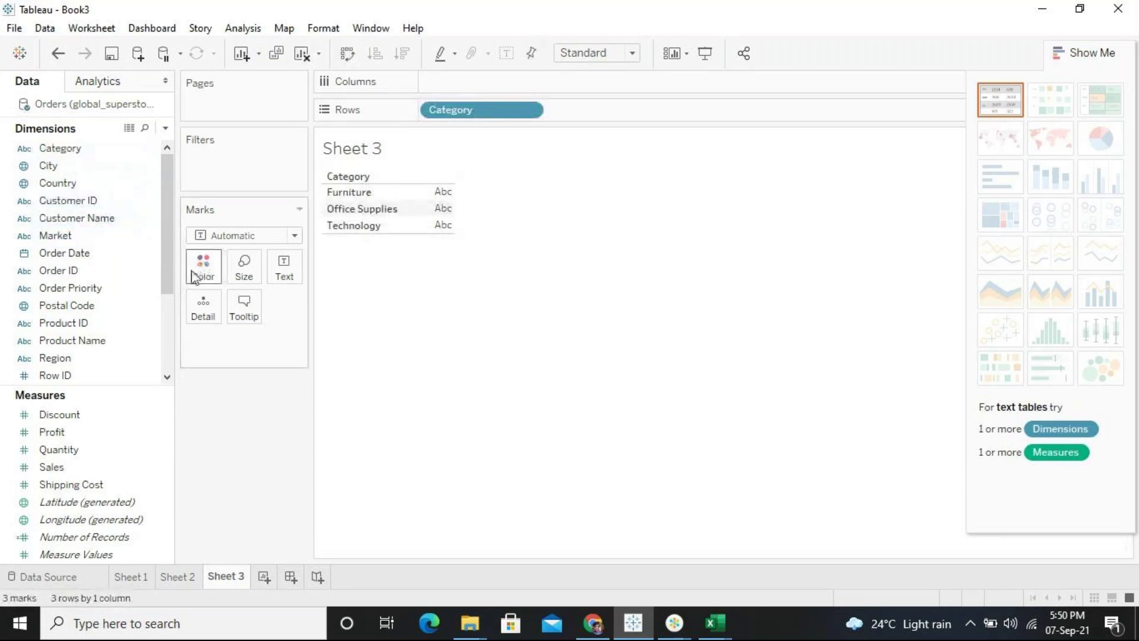
Add Sub-Category to Rows after Category and show Sales as the values of the text table
{"action": "left_click_drag", "start_coordinate": [167, 287], "coordinate": [115, 361]}
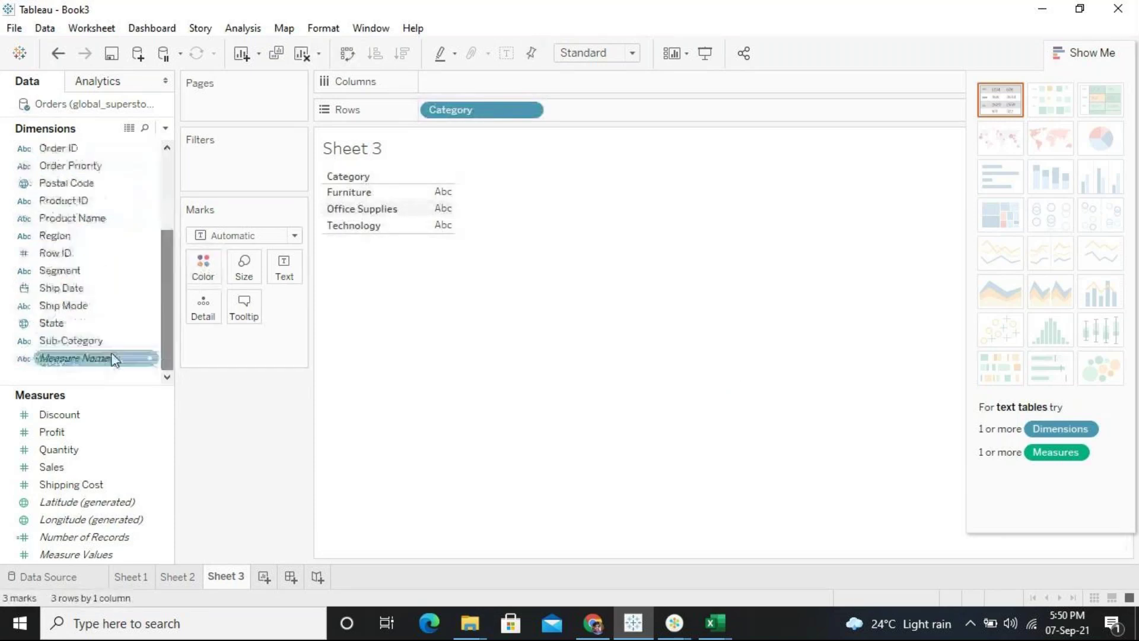
{"action": "left_click", "coordinate": [97, 345]}
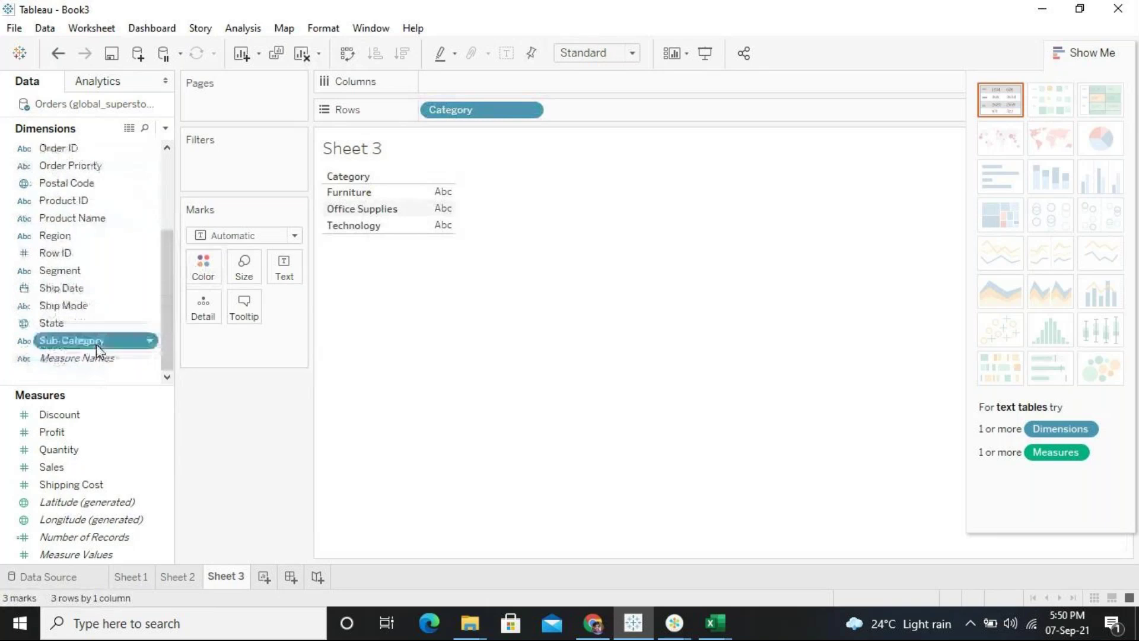
{"action": "double_click", "coordinate": [97, 345]}
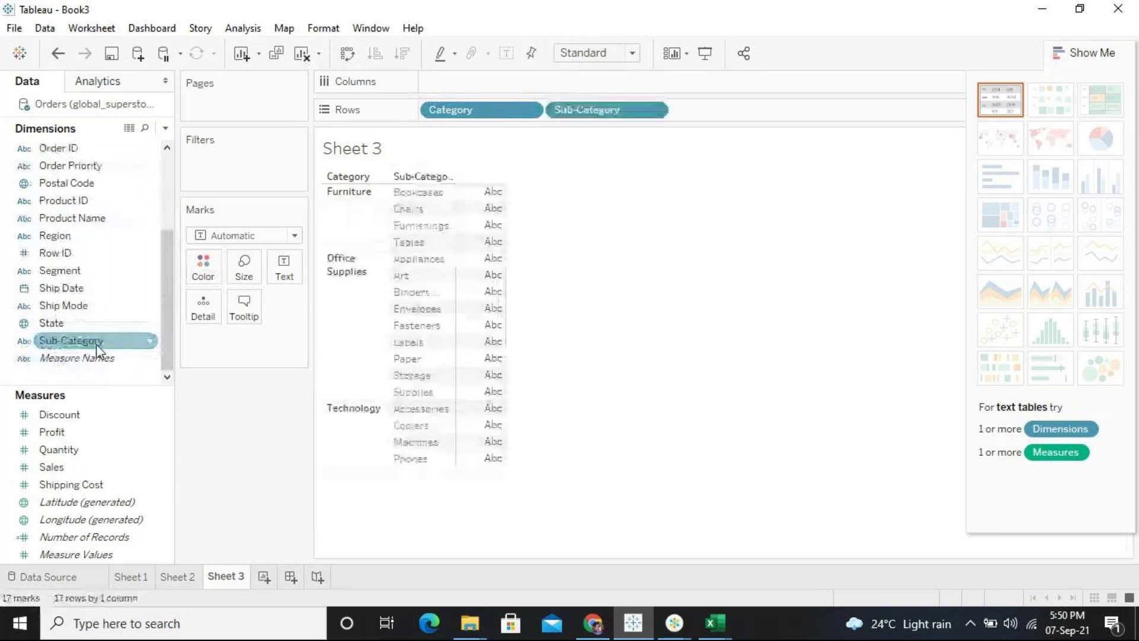
{"action": "double_click", "coordinate": [61, 470]}
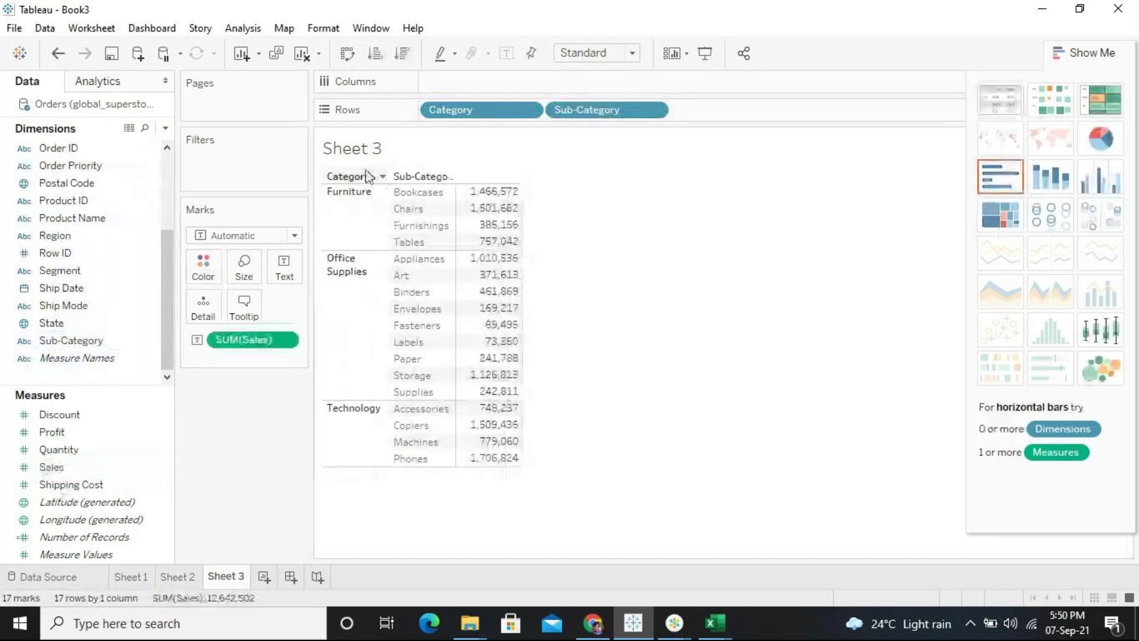
{"action": "mouse_move", "coordinate": [502, 334]}
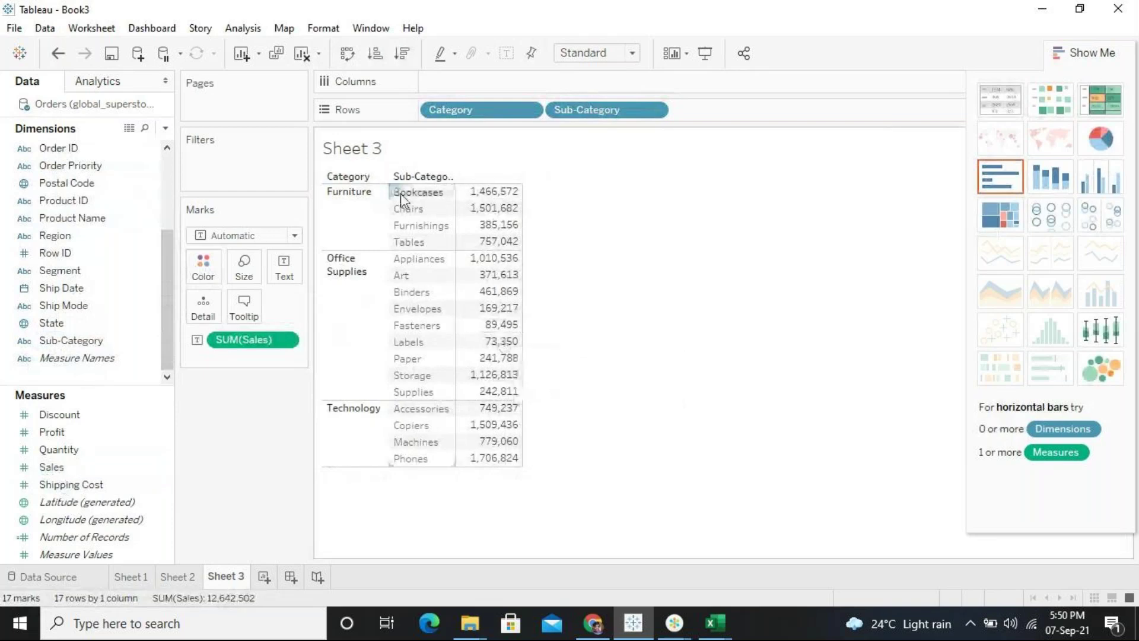
{"action": "left_click", "coordinate": [492, 193]}
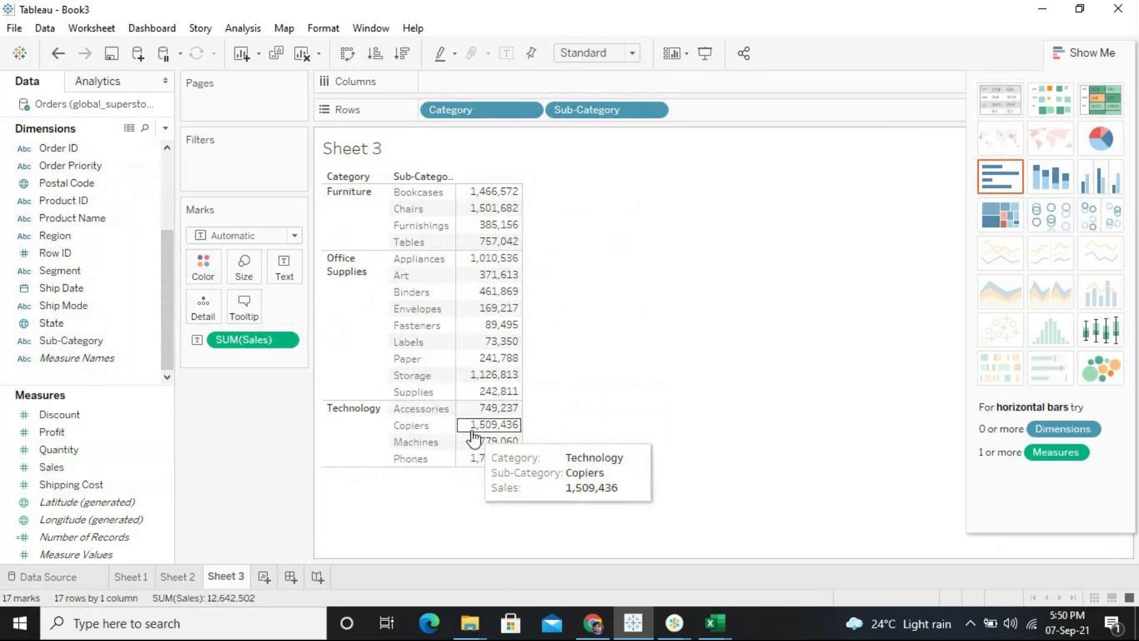
Apply a Percent of Total quick table calculation to SUM(Sales) in the sub-category table and undo it
{"action": "left_click", "coordinate": [285, 340]}
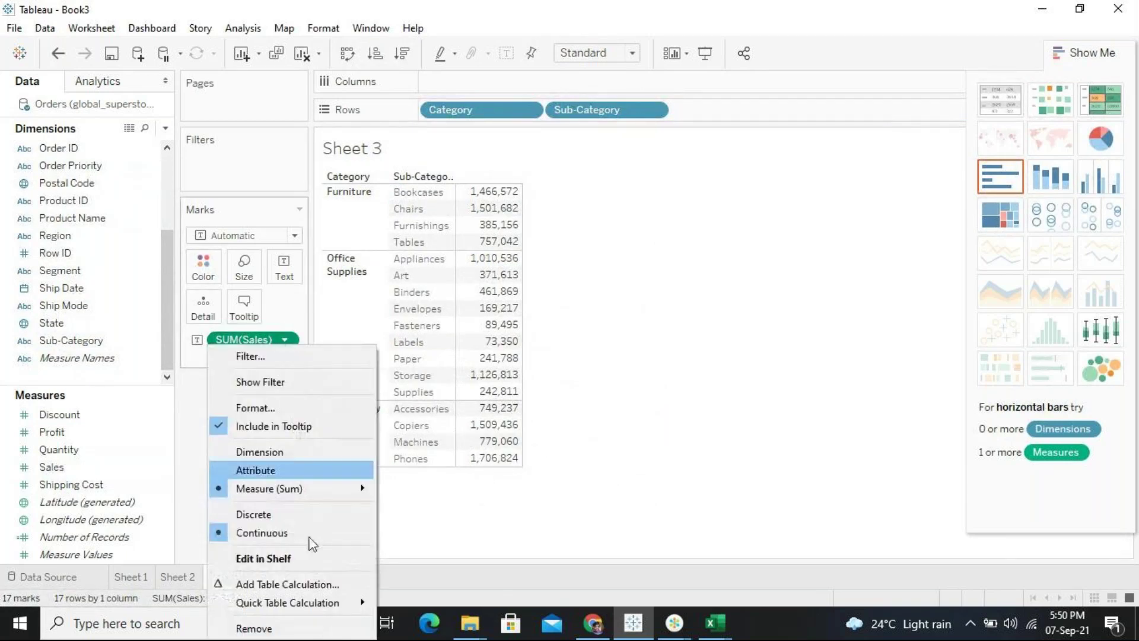
{"action": "mouse_move", "coordinate": [332, 611]}
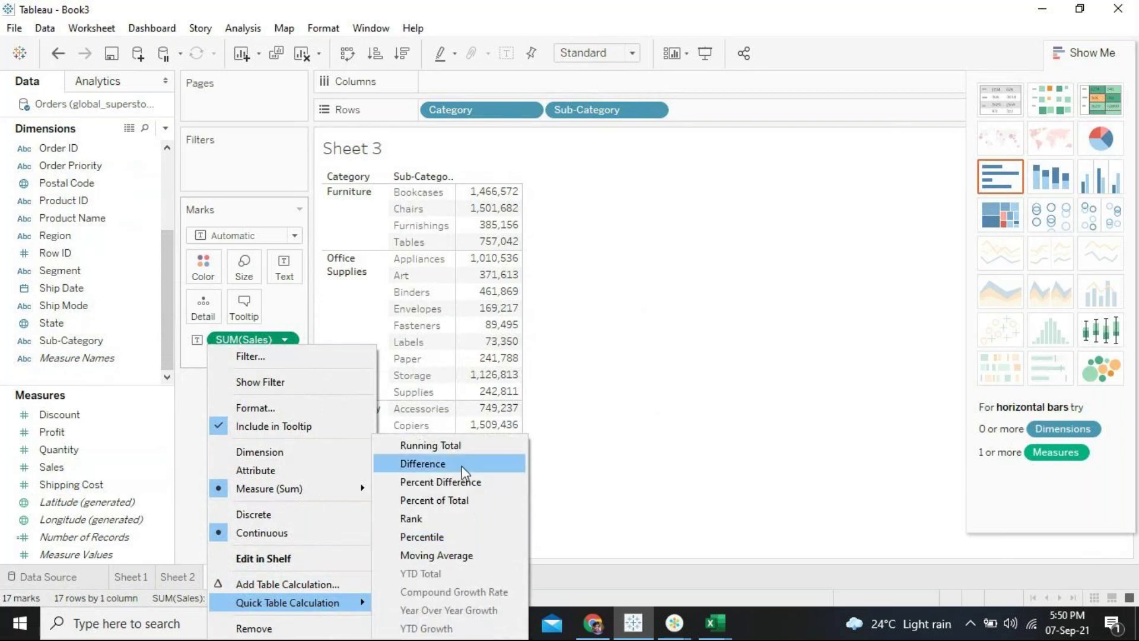
{"action": "left_click", "coordinate": [445, 502]}
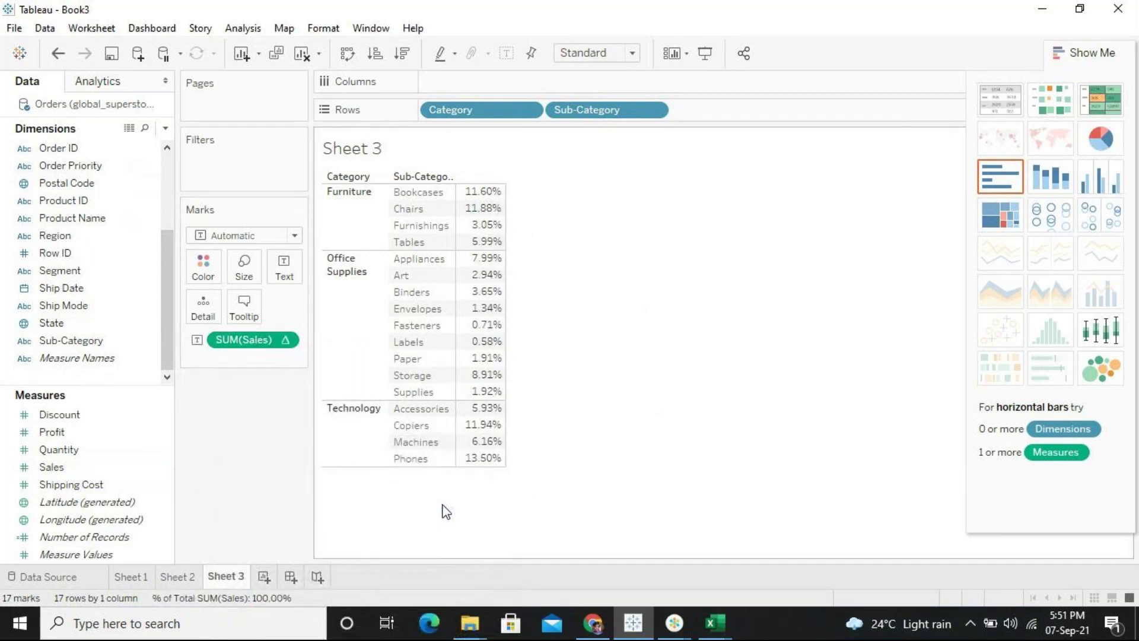
{"action": "key", "text": "ctrl+z"}
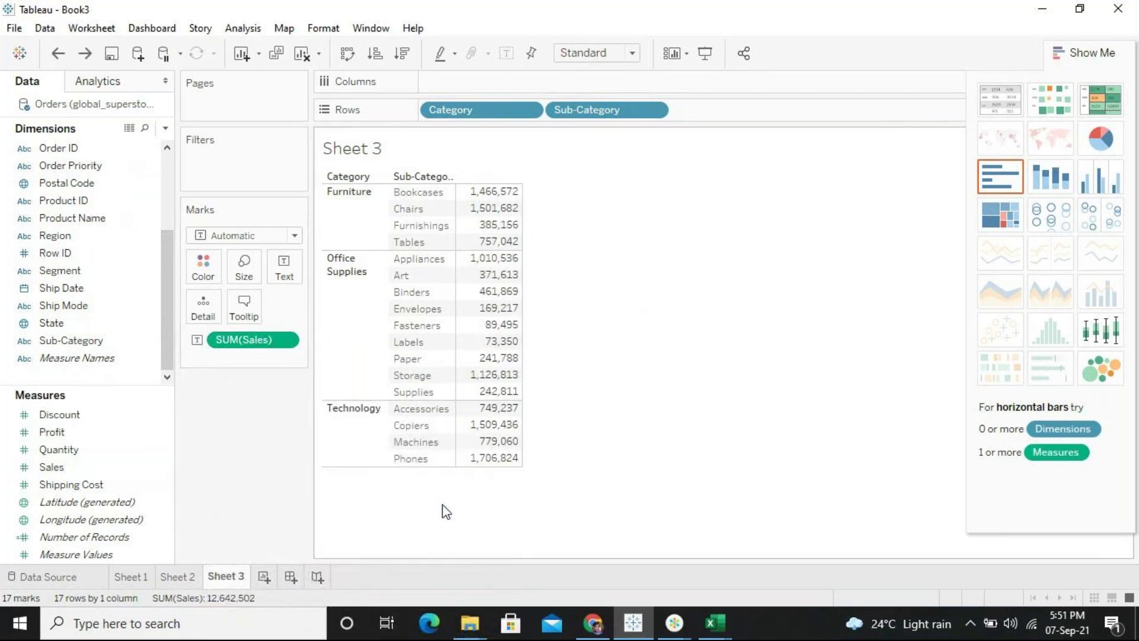
Add a table calculation to SUM(Sales) in the sub-category table, try Running Total as its type, and close the settings
{"action": "left_click", "coordinate": [287, 341]}
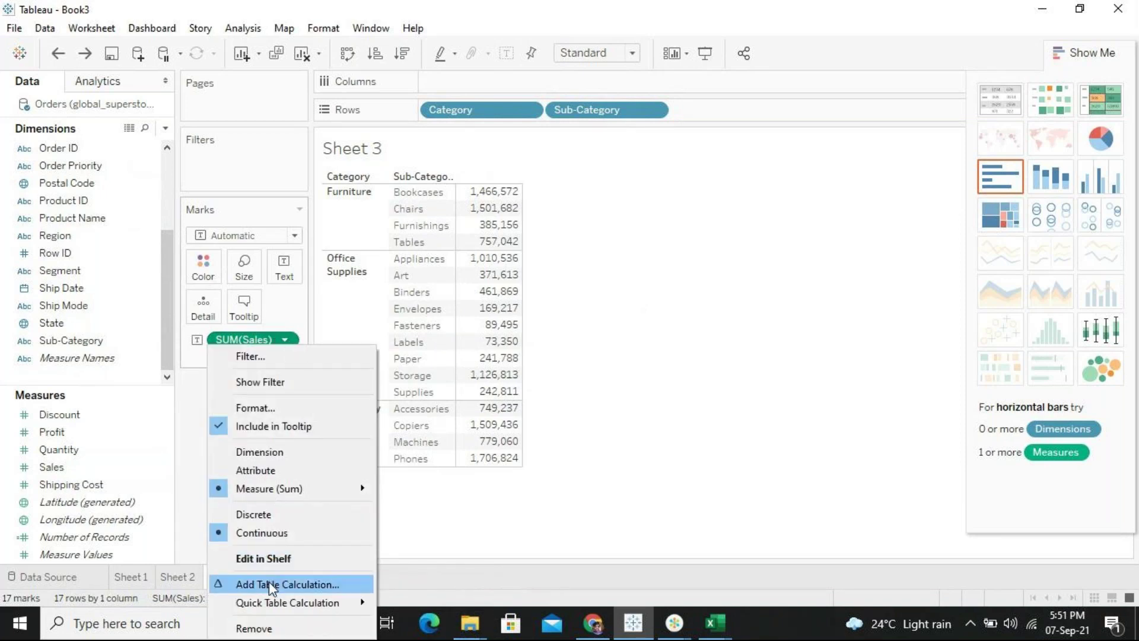
{"action": "left_click", "coordinate": [268, 581]}
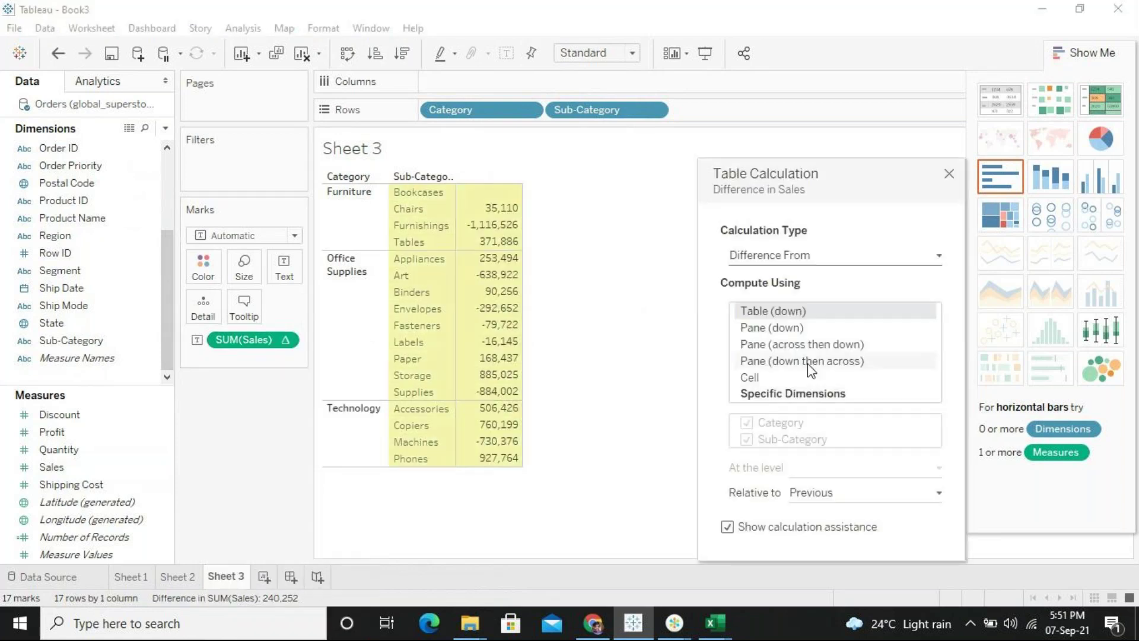
{"action": "left_click", "coordinate": [888, 260]}
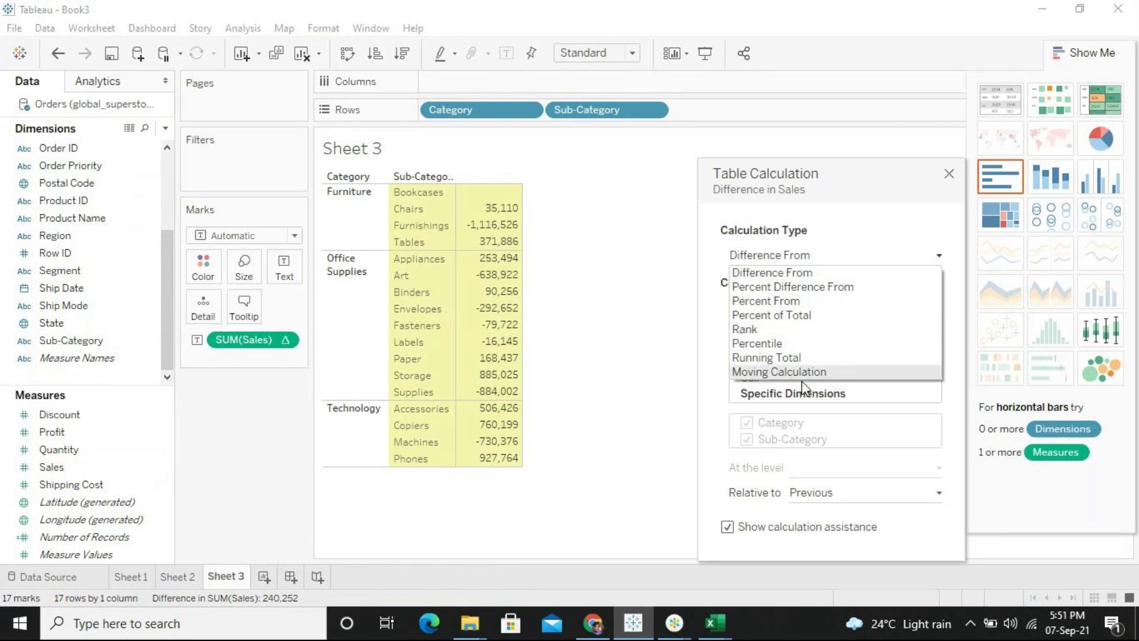
{"action": "left_click", "coordinate": [796, 359]}
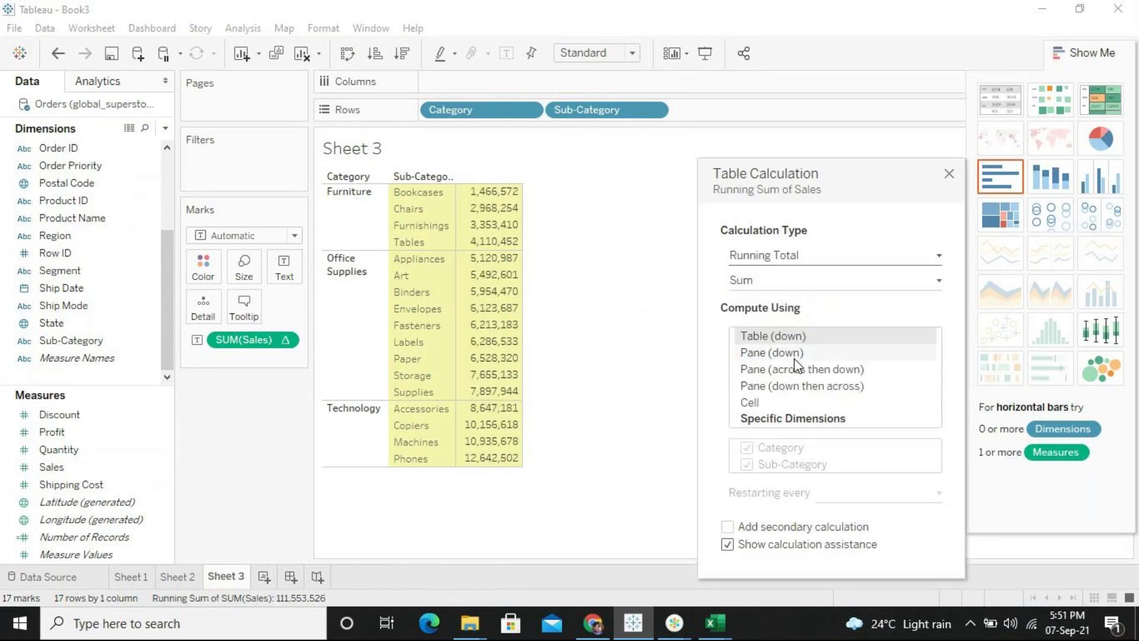
{"action": "left_click", "coordinate": [949, 175]}
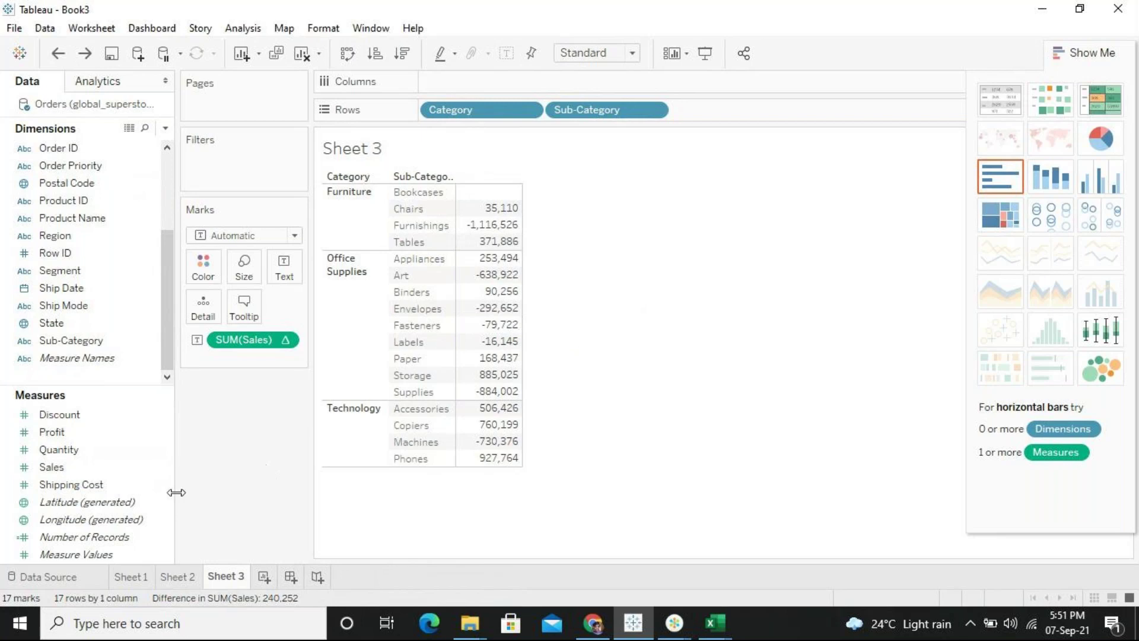
Apply a Running Total quick table calculation to SUM(Sales) in the sub-category table and undo it
{"action": "left_click", "coordinate": [286, 343]}
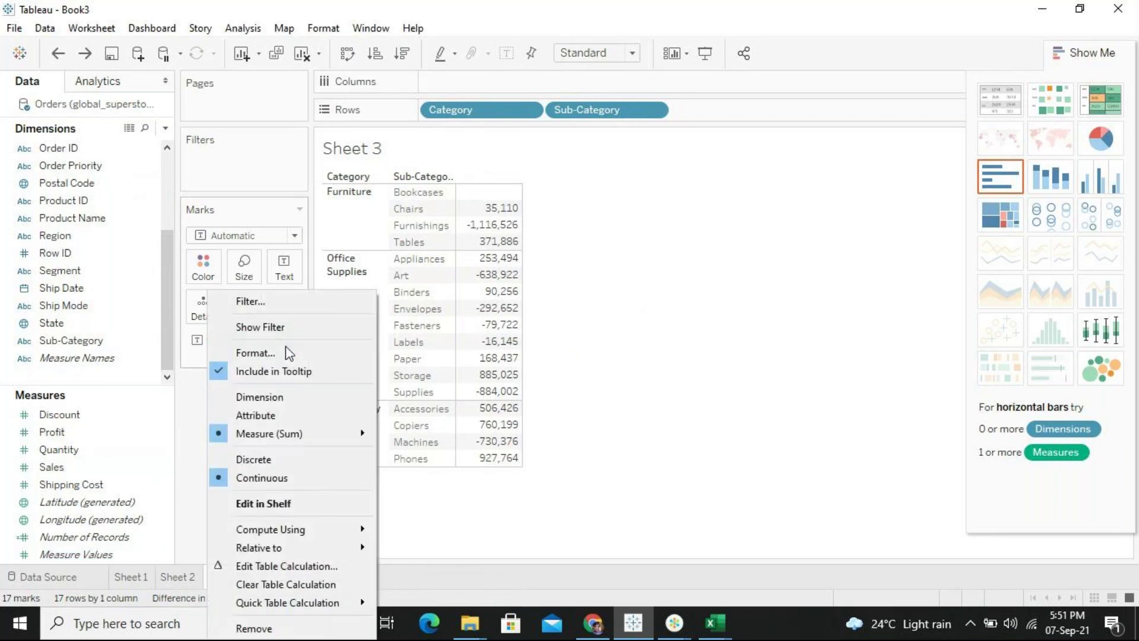
{"action": "mouse_move", "coordinate": [352, 603]}
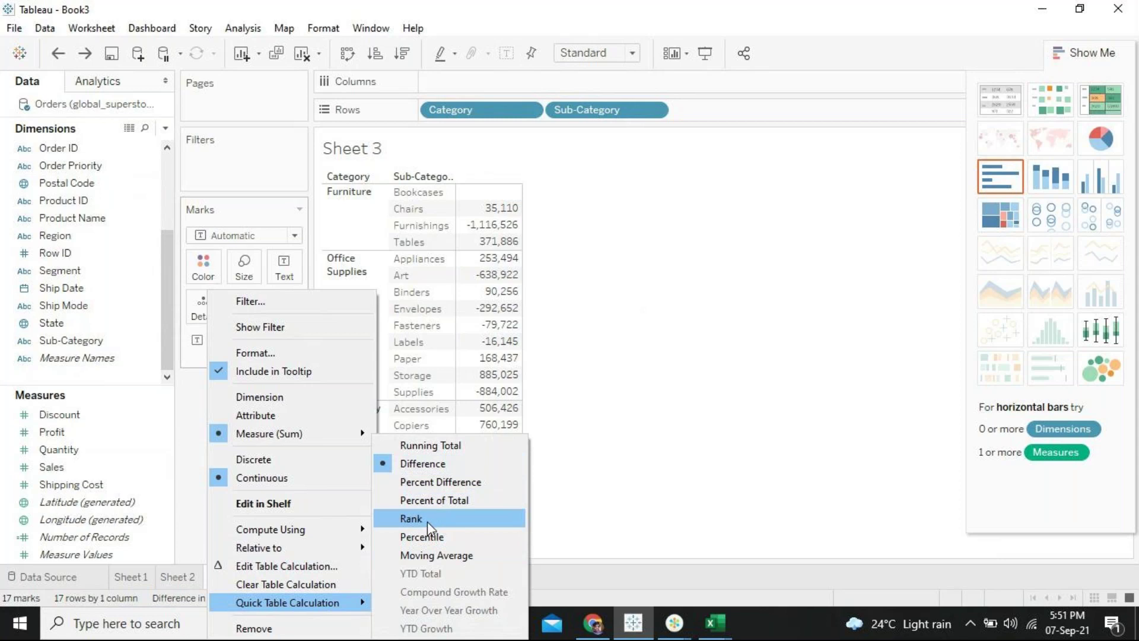
{"action": "left_click", "coordinate": [433, 445]}
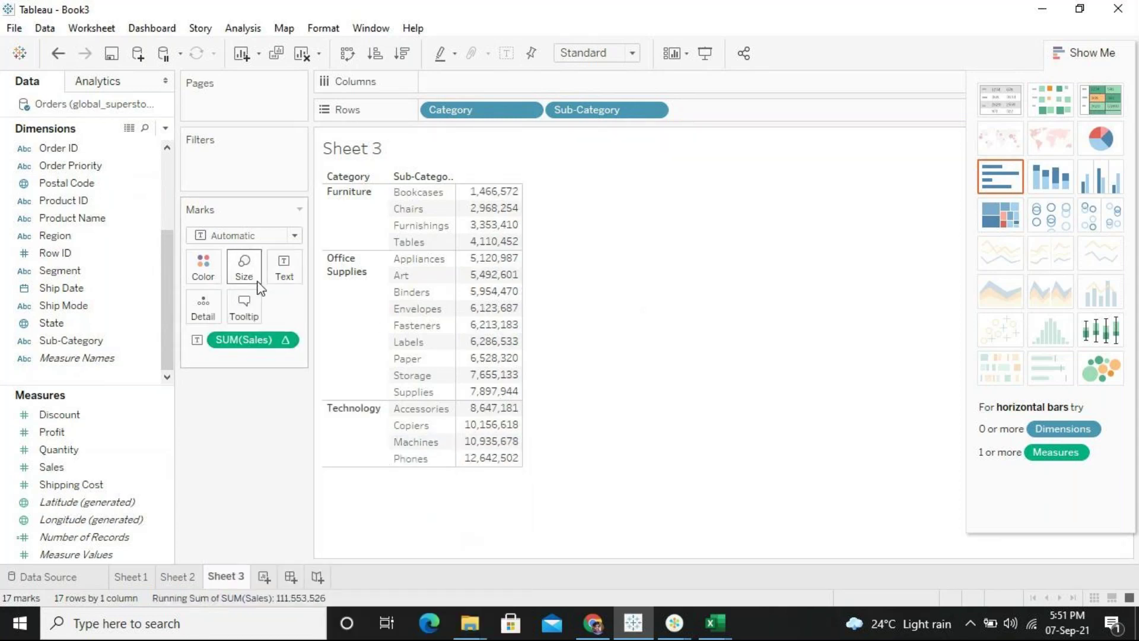
{"action": "key", "text": "ctrl+z"}
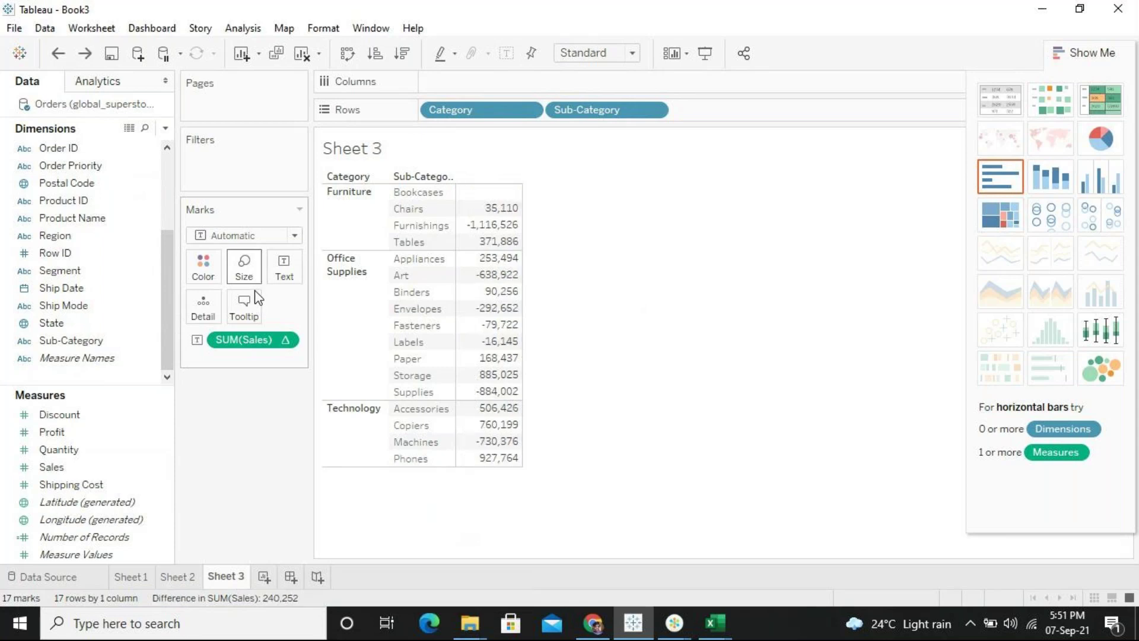
{"action": "left_click", "coordinate": [242, 34]}
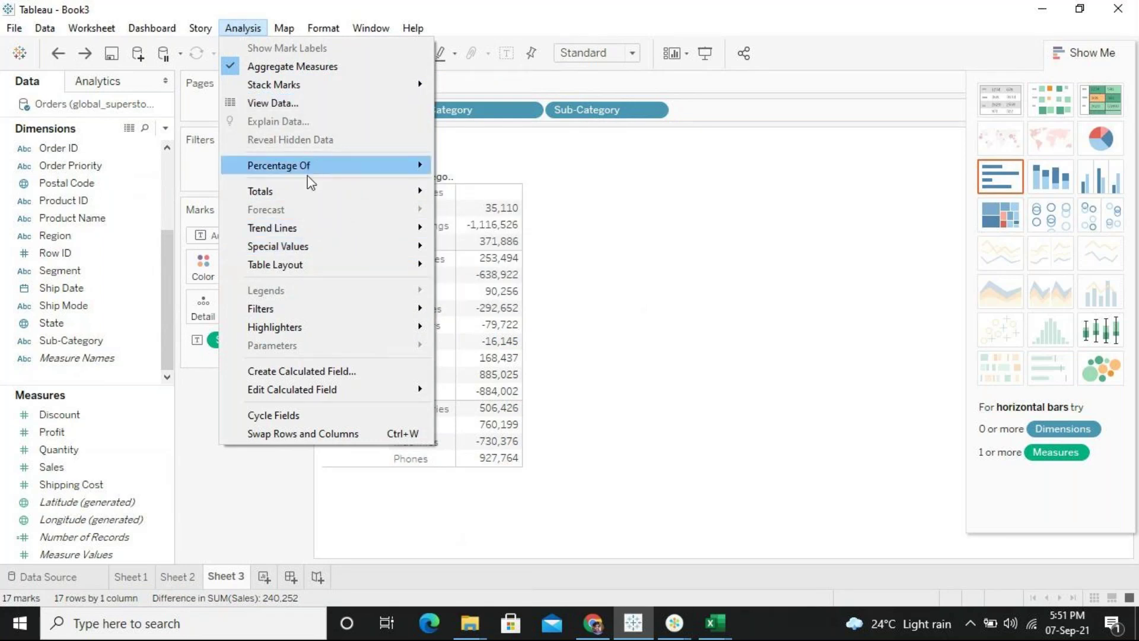
{"action": "mouse_move", "coordinate": [312, 170]}
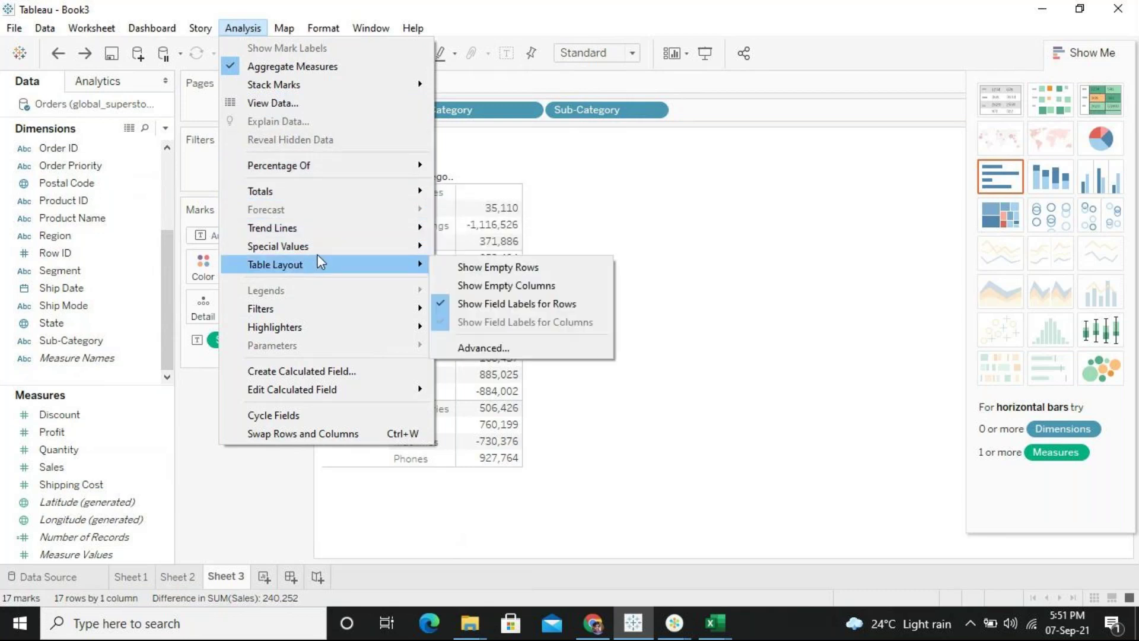
{"action": "left_click", "coordinate": [593, 426]}
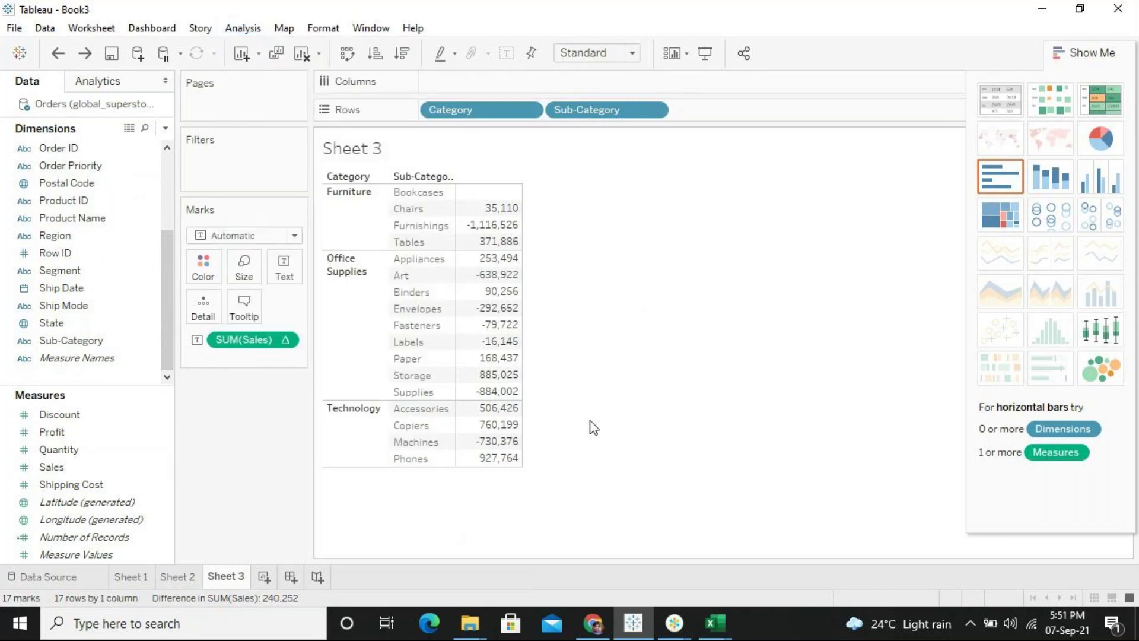
Undo the Difference calculation on SUM(Sales) and add all subtotals to the sub-category table
{"action": "key", "text": "ctrl+z"}
{"action": "left_click", "coordinate": [242, 28]}
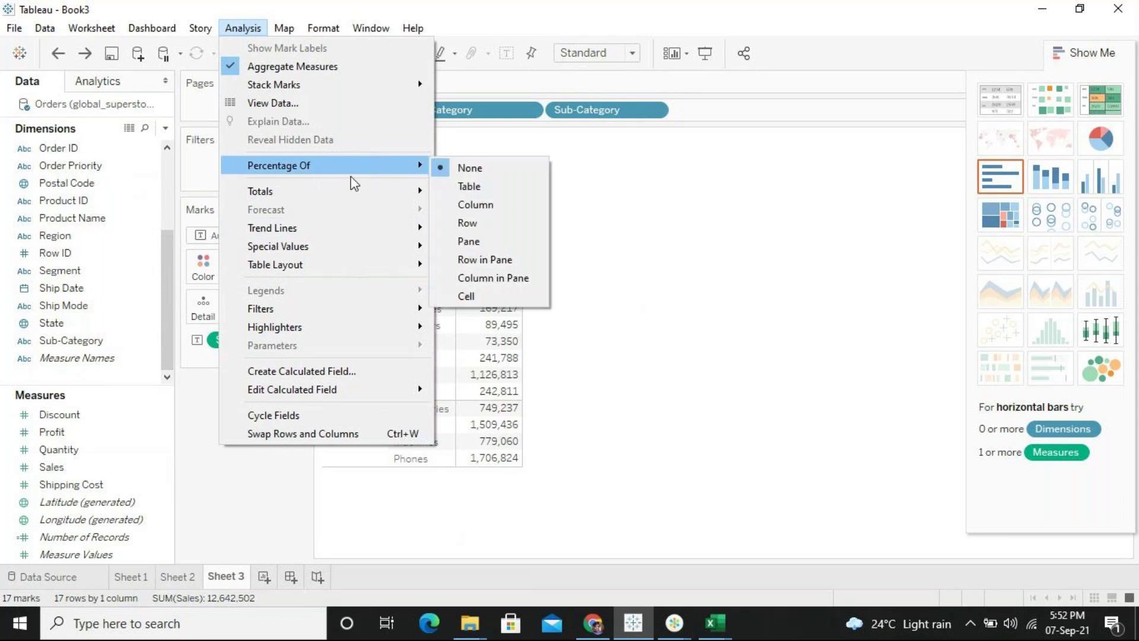
{"action": "mouse_move", "coordinate": [344, 188]}
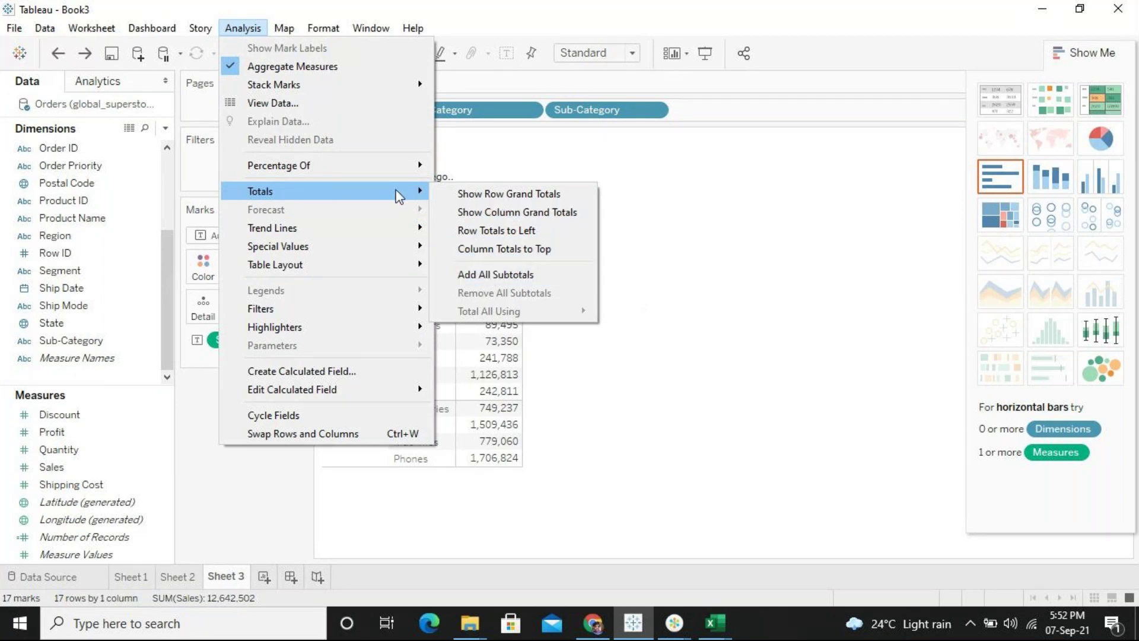
{"action": "left_click", "coordinate": [520, 276]}
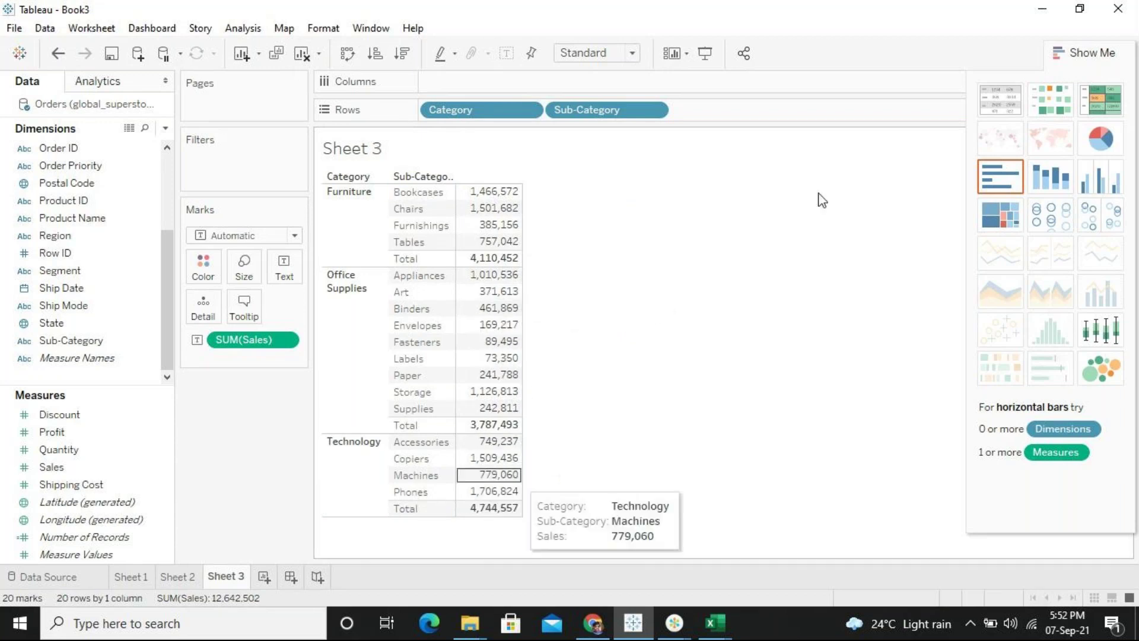
Turn the table into side-by-side bars, switch to horizontal bars, and add all subtotals to the chart
{"action": "left_click", "coordinate": [1094, 192]}
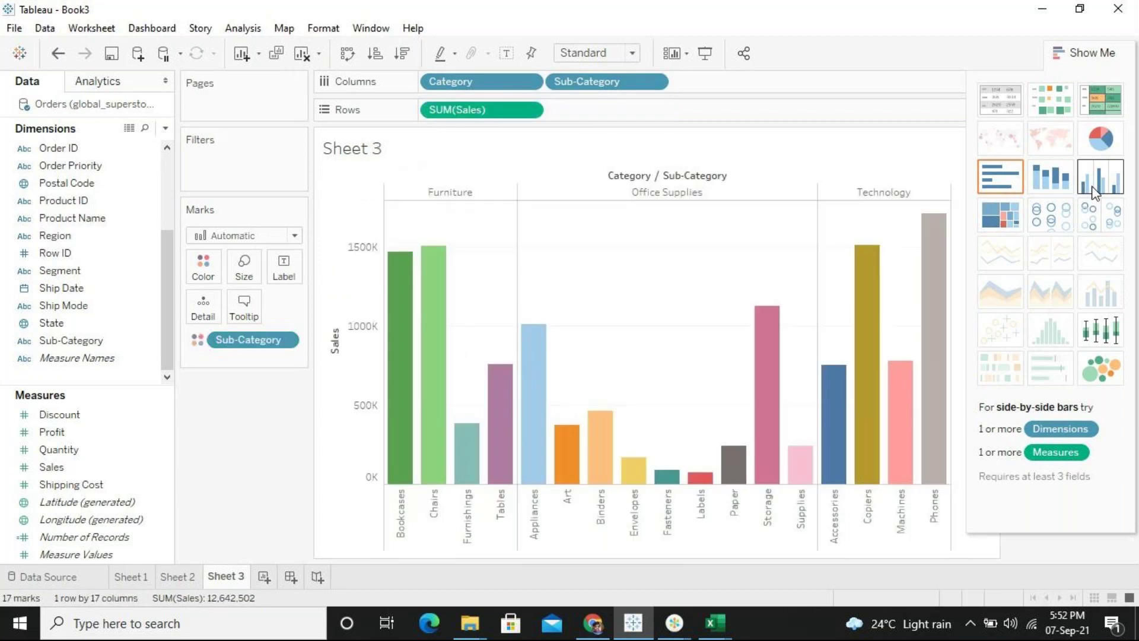
{"action": "left_click", "coordinate": [996, 185]}
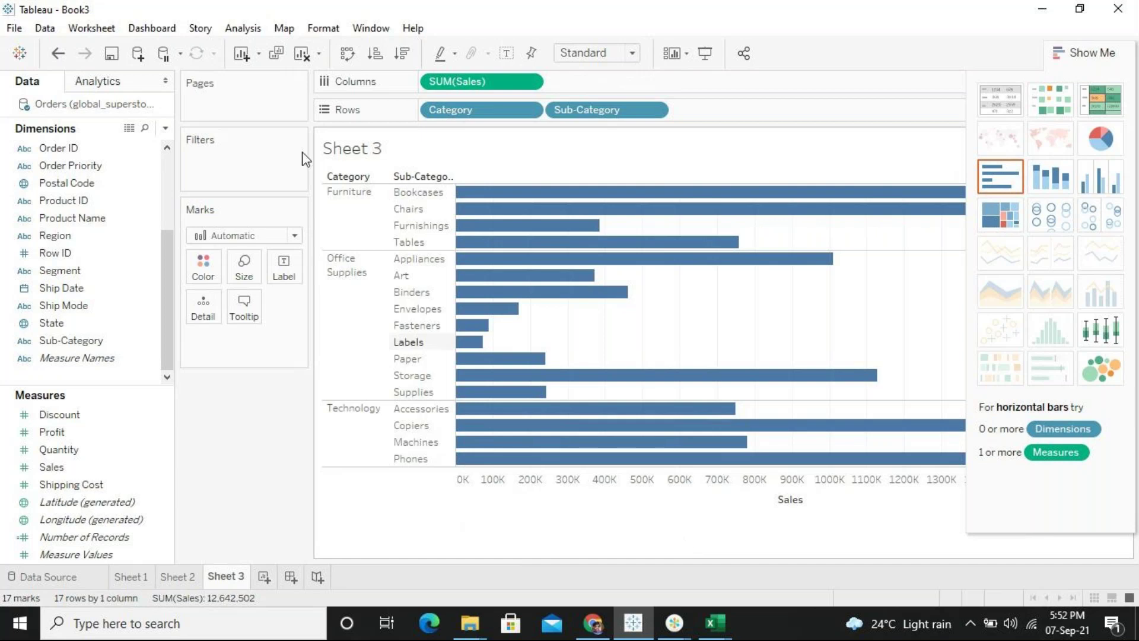
{"action": "left_click", "coordinate": [243, 30]}
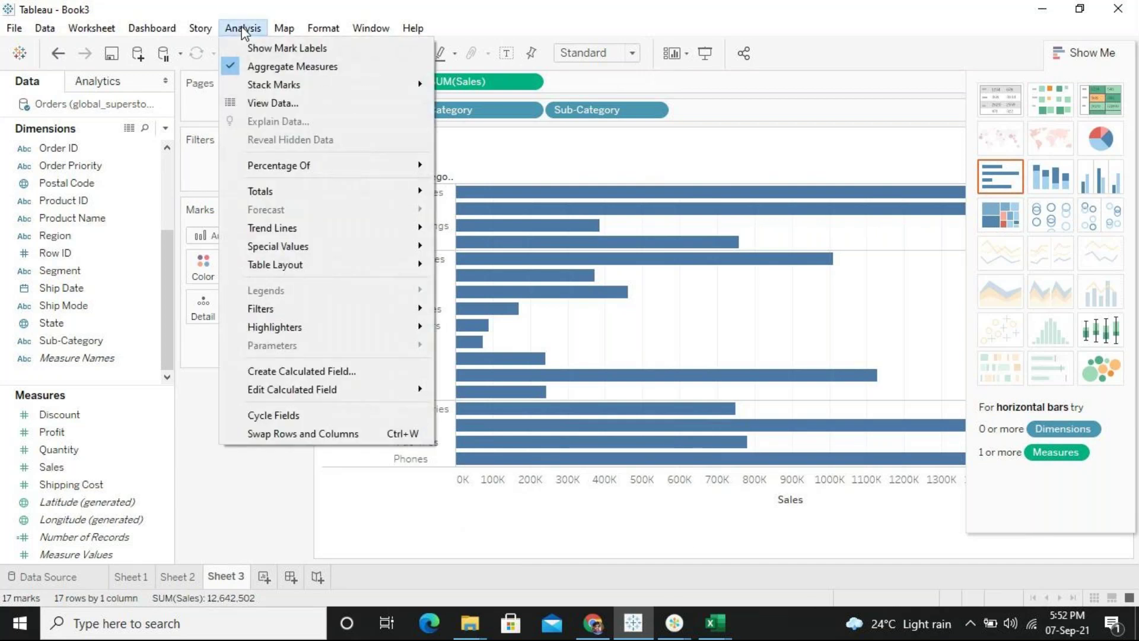
{"action": "mouse_move", "coordinate": [362, 193]}
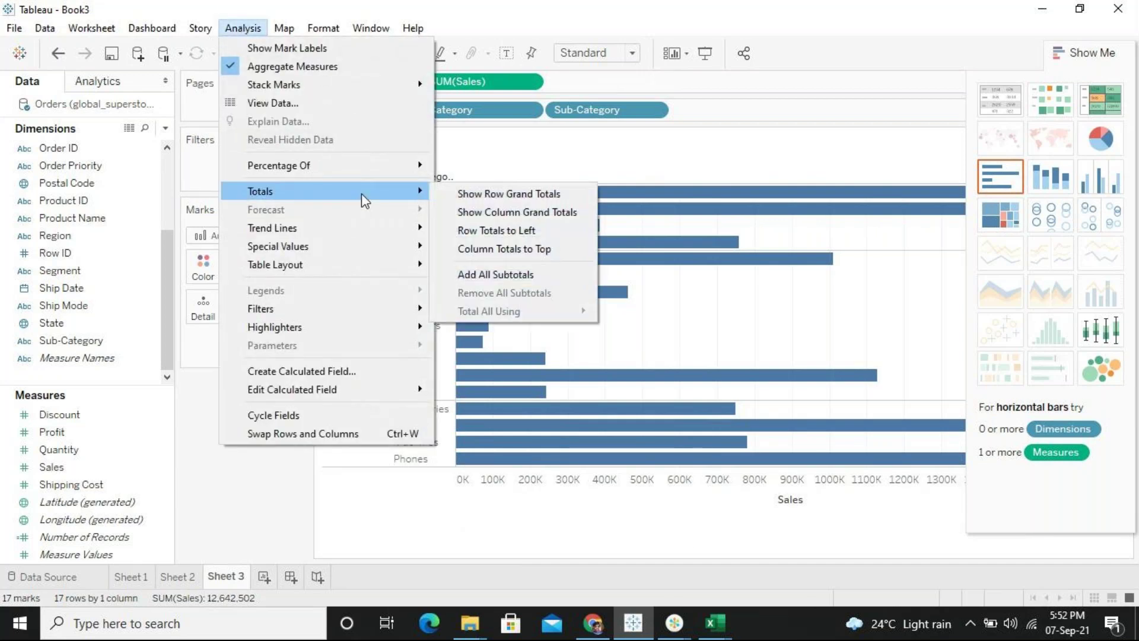
{"action": "left_click", "coordinate": [495, 274]}
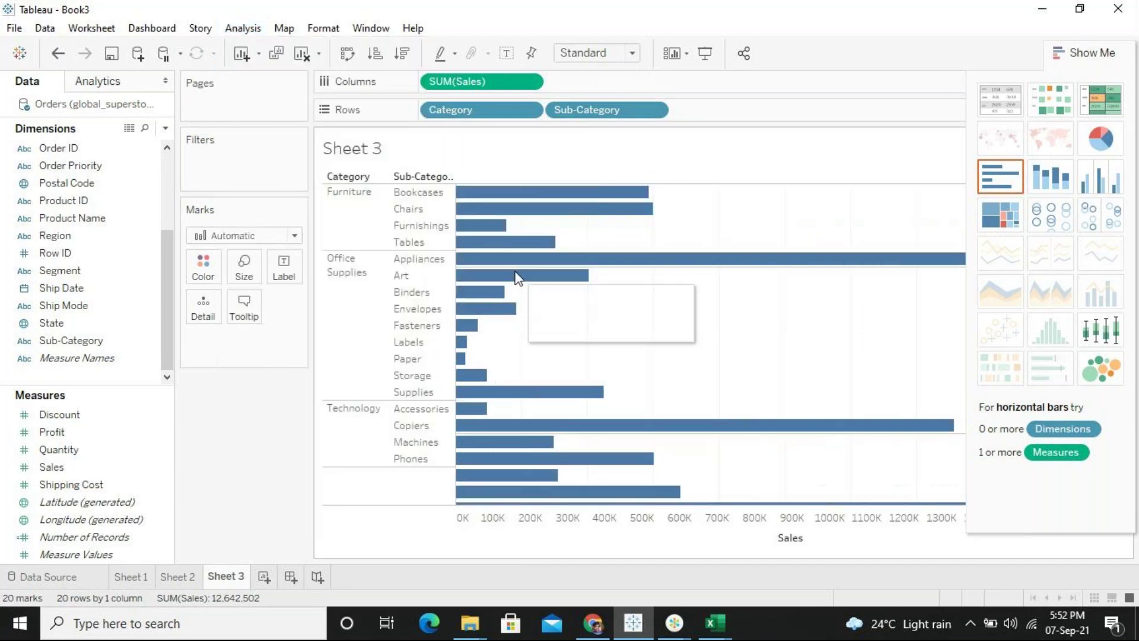
Hide the chart type suggestions and fit the horizontal bar chart with subtotals to Entire View
{"action": "left_click", "coordinate": [1102, 59]}
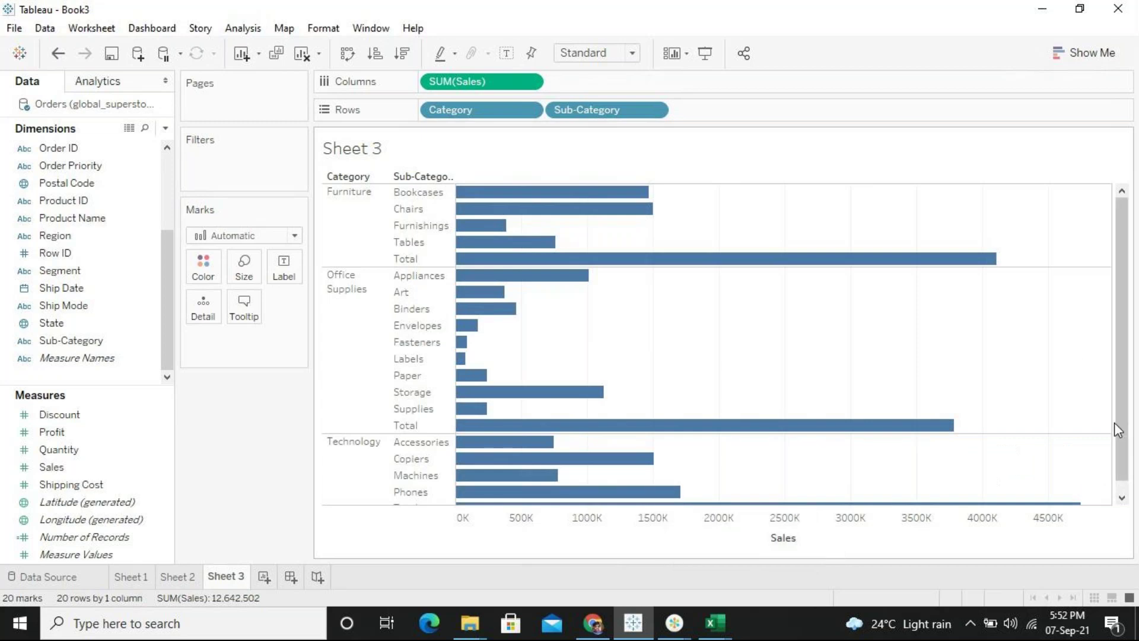
{"action": "scroll", "coordinate": [1125, 473], "scroll_direction": "down", "scroll_amount": 1}
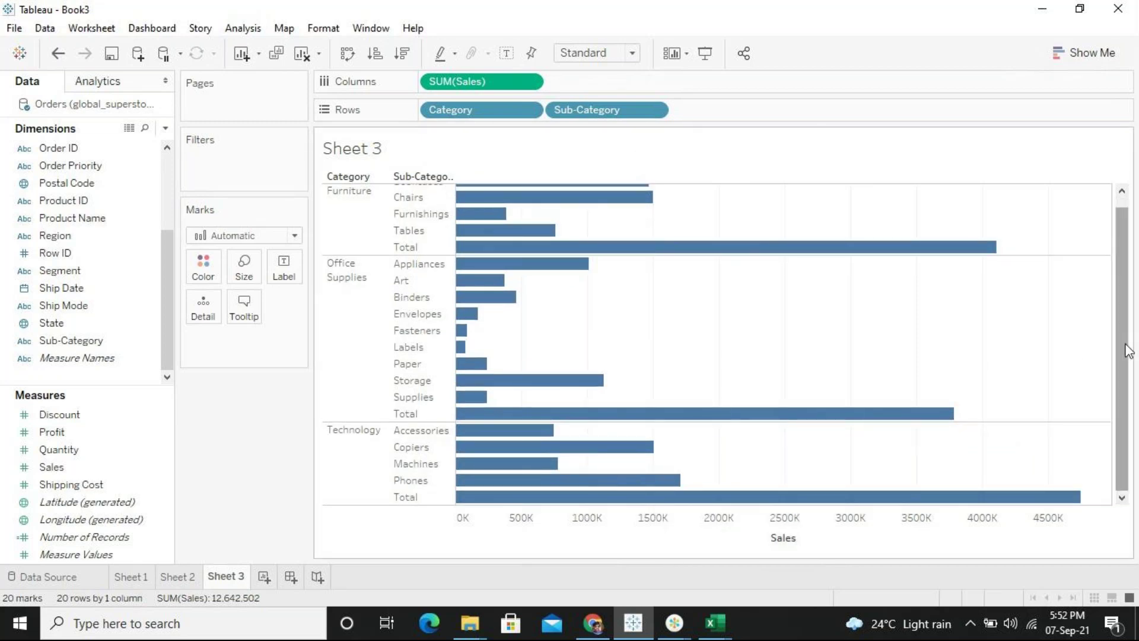
{"action": "scroll", "coordinate": [1119, 286], "scroll_direction": "up", "scroll_amount": 1}
{"action": "scroll", "coordinate": [1113, 287], "scroll_direction": "down", "scroll_amount": 1}
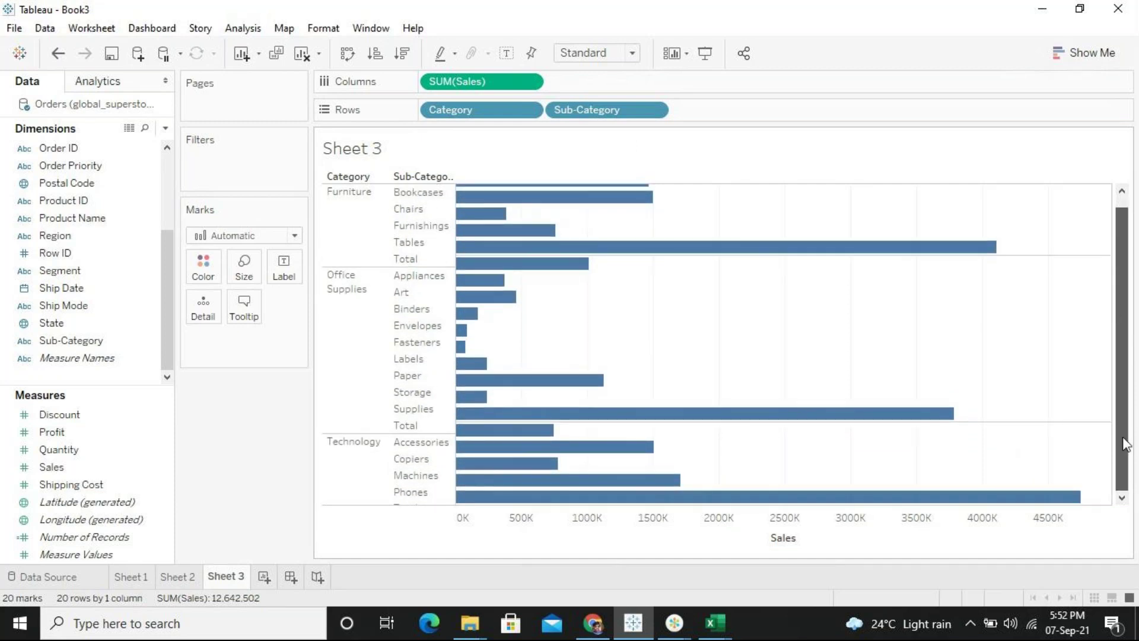
{"action": "scroll", "coordinate": [1122, 363], "scroll_direction": "up", "scroll_amount": 1}
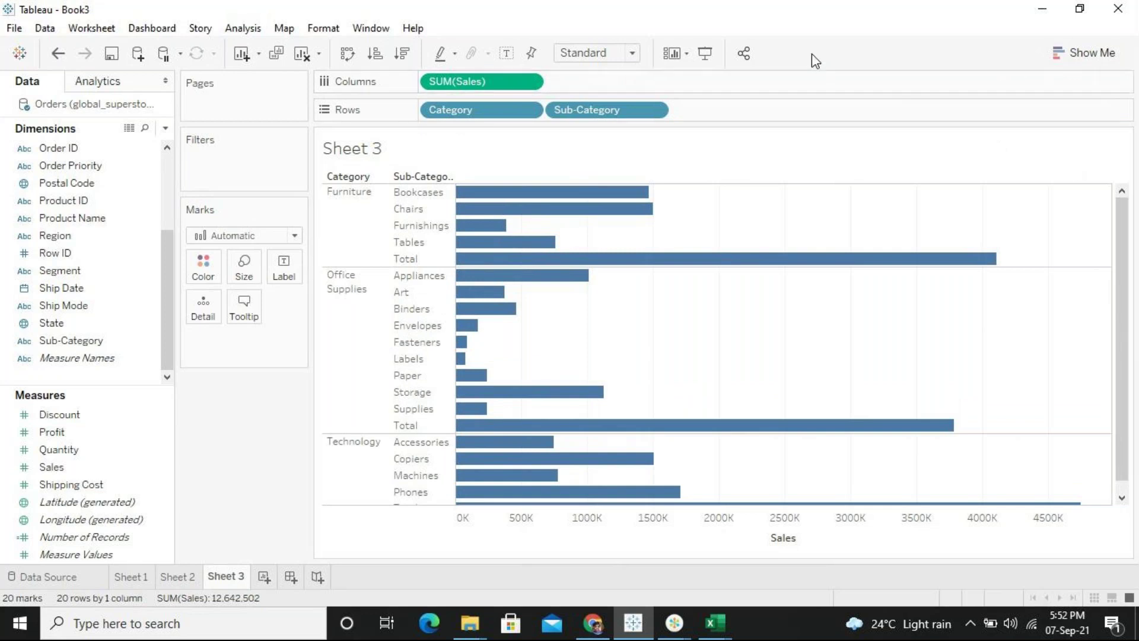
{"action": "left_click", "coordinate": [636, 52]}
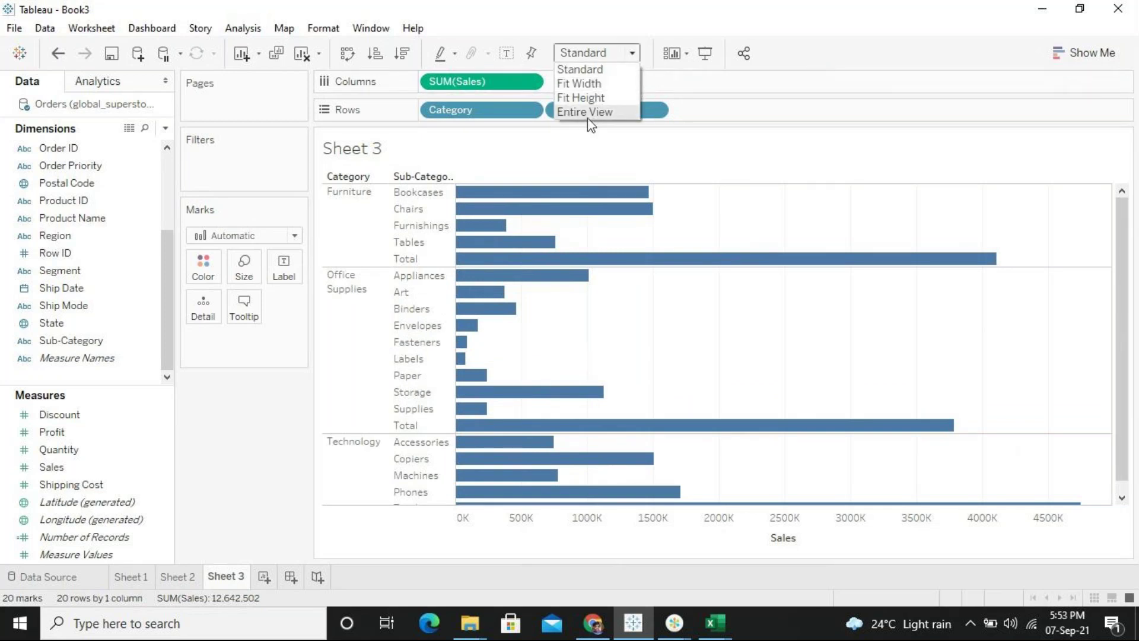
{"action": "key", "text": "Escape"}
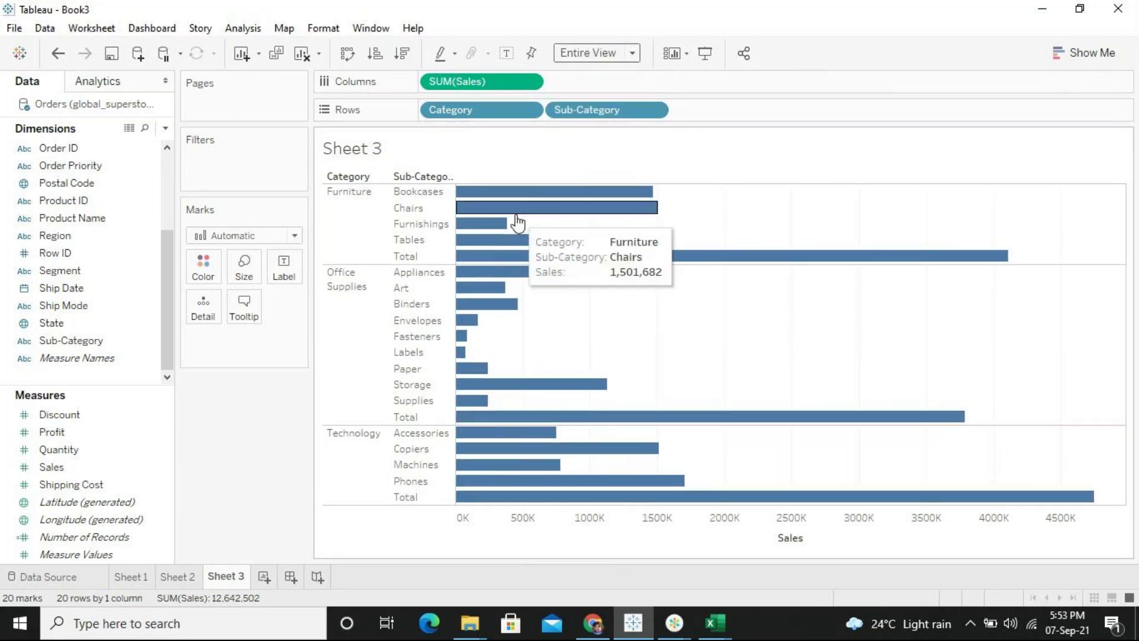
{"action": "mouse_move", "coordinate": [570, 270]}
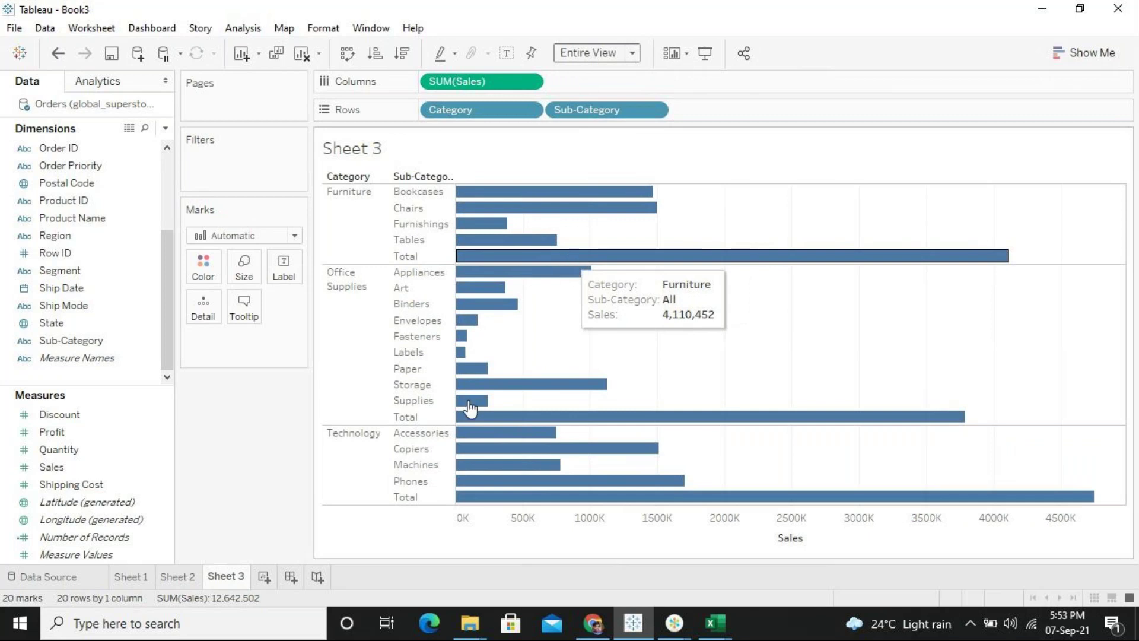
{"action": "mouse_move", "coordinate": [502, 492]}
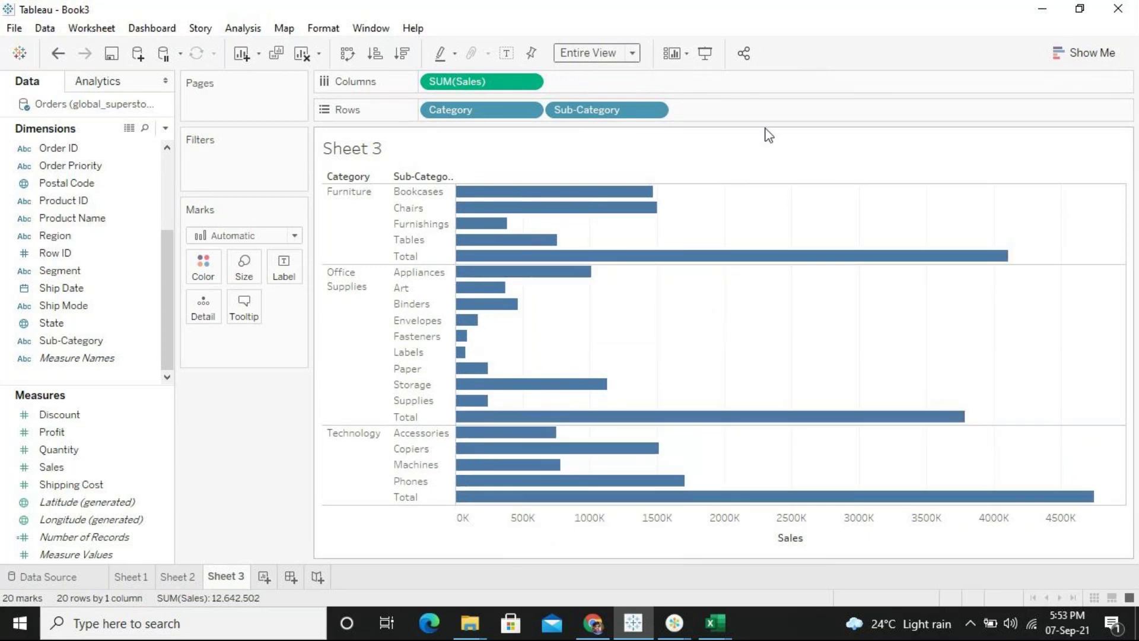
Change the horizontal bar chart to side-by-side bars and add all subtotals for the categories
{"action": "left_click", "coordinate": [1092, 53]}
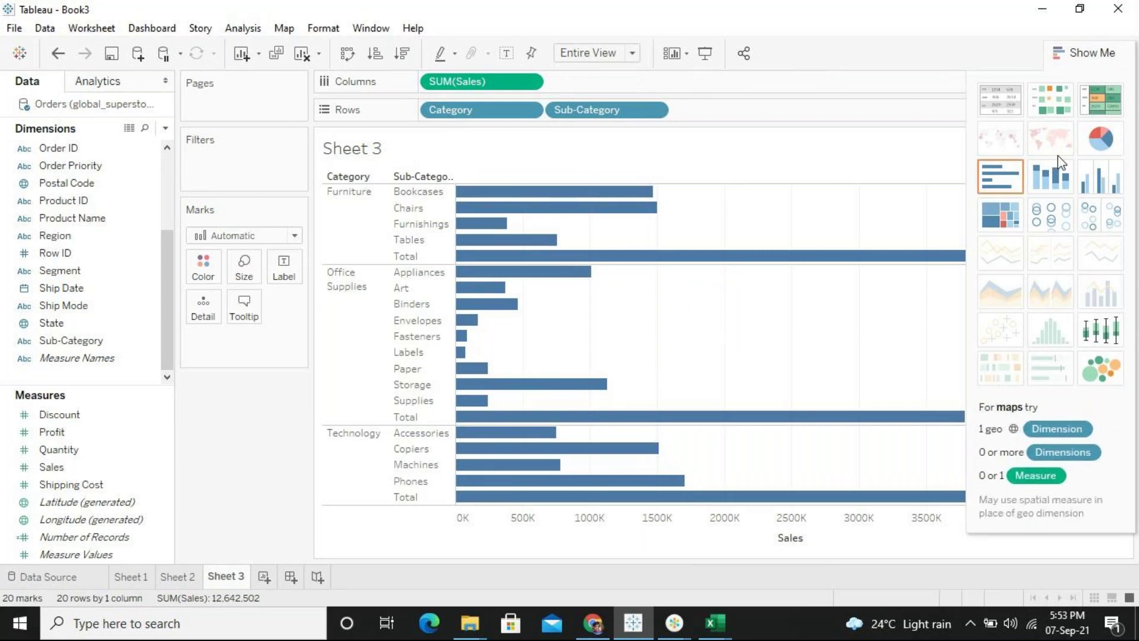
{"action": "left_click", "coordinate": [1102, 185]}
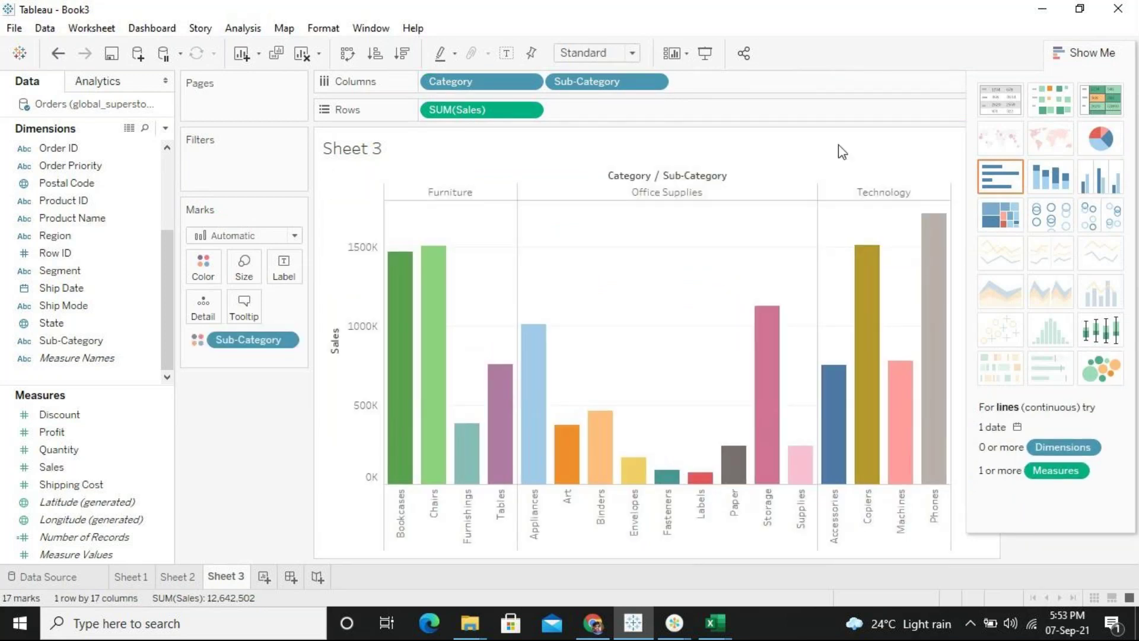
{"action": "left_click", "coordinate": [242, 29]}
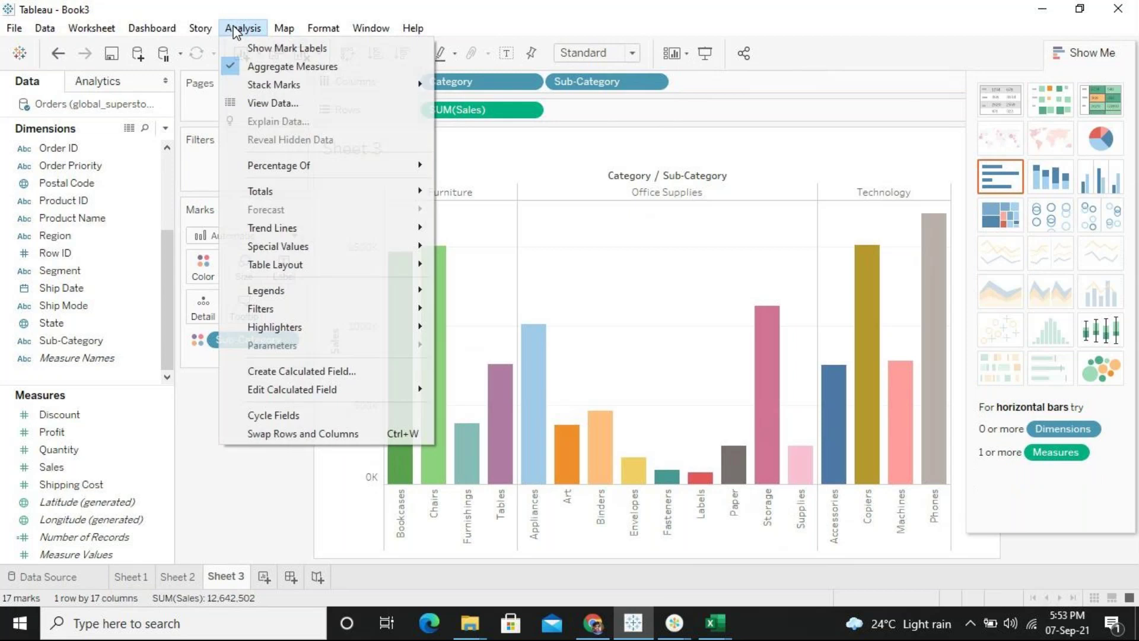
{"action": "mouse_move", "coordinate": [391, 199]}
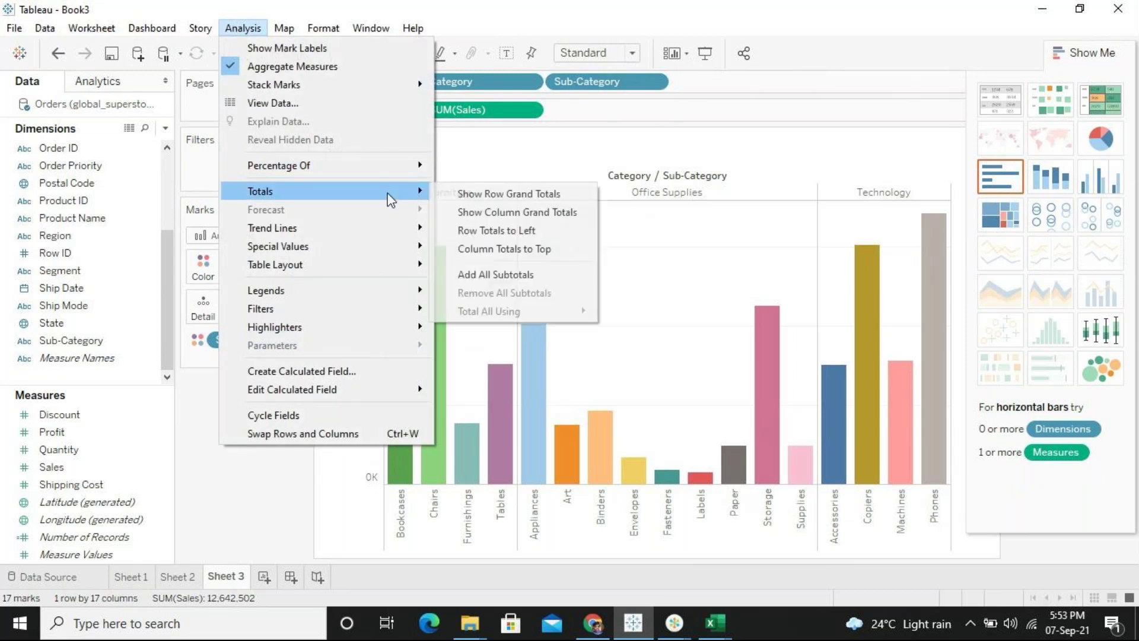
{"action": "left_click", "coordinate": [529, 269]}
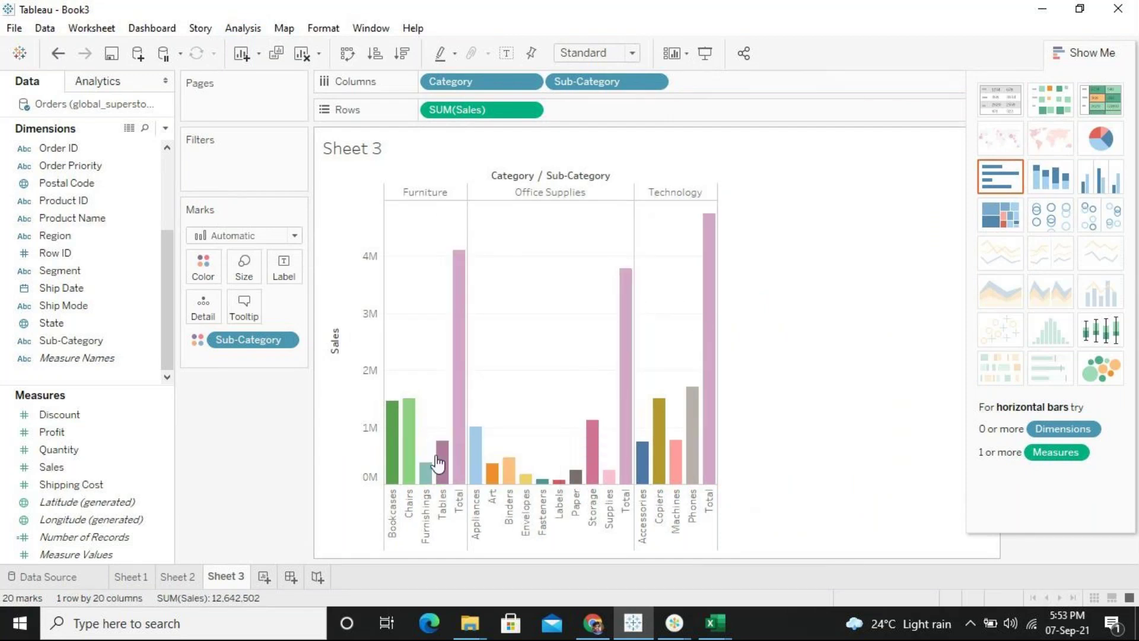
Apply a Percent of Total quick table calculation to SUM(Sales) on Rows and show the mark labels on the bars
{"action": "mouse_move", "coordinate": [467, 267]}
{"action": "left_click", "coordinate": [529, 111]}
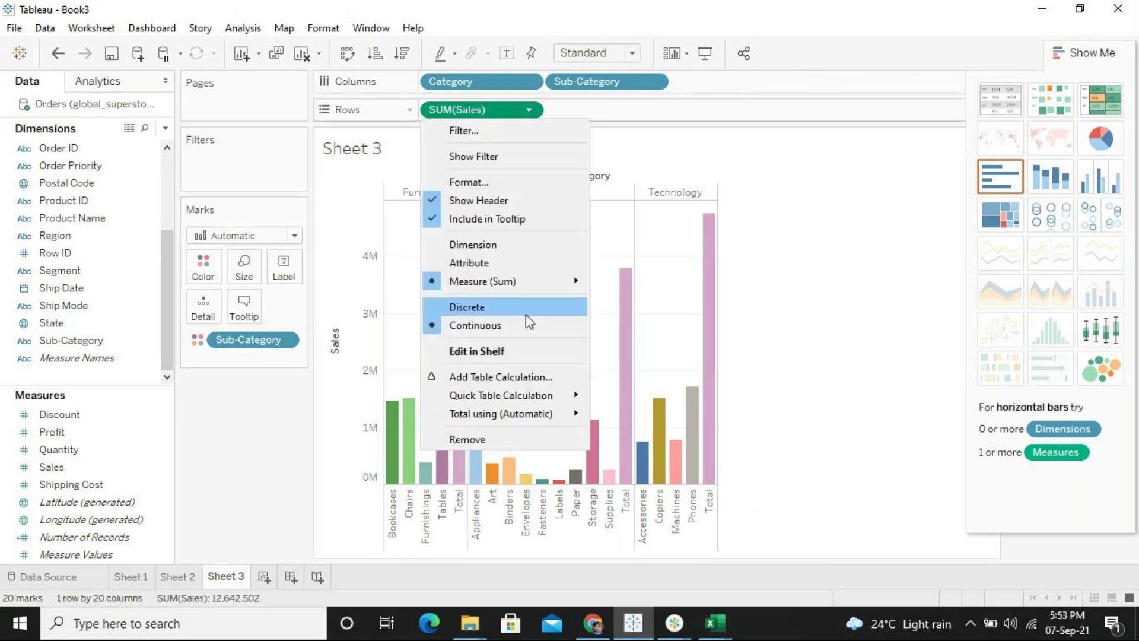
{"action": "mouse_move", "coordinate": [532, 400]}
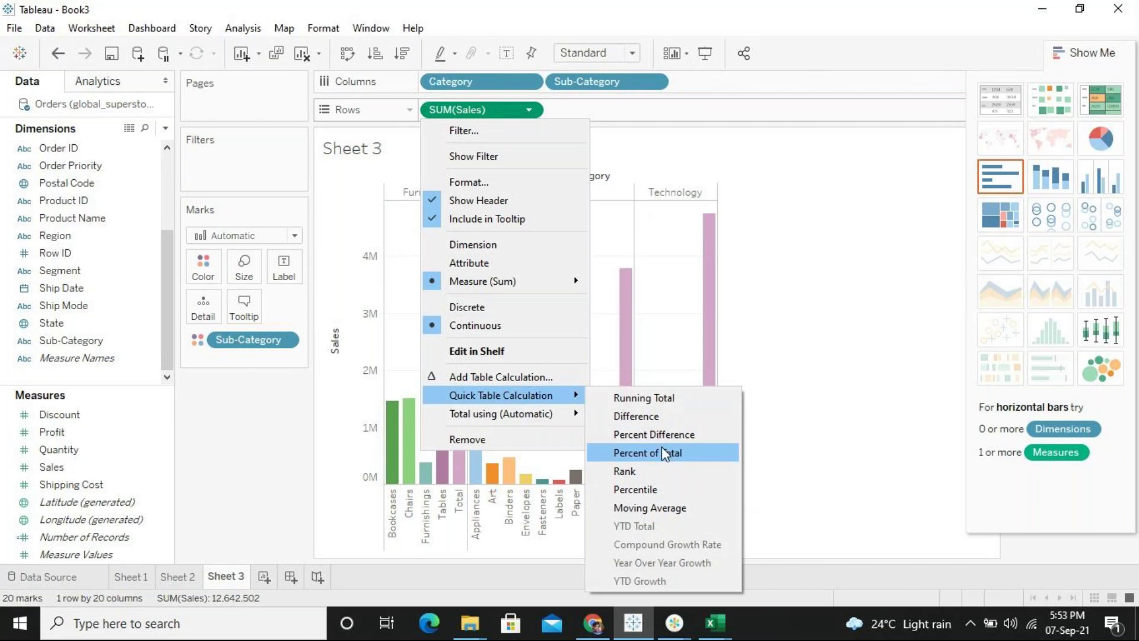
{"action": "left_click", "coordinate": [663, 450]}
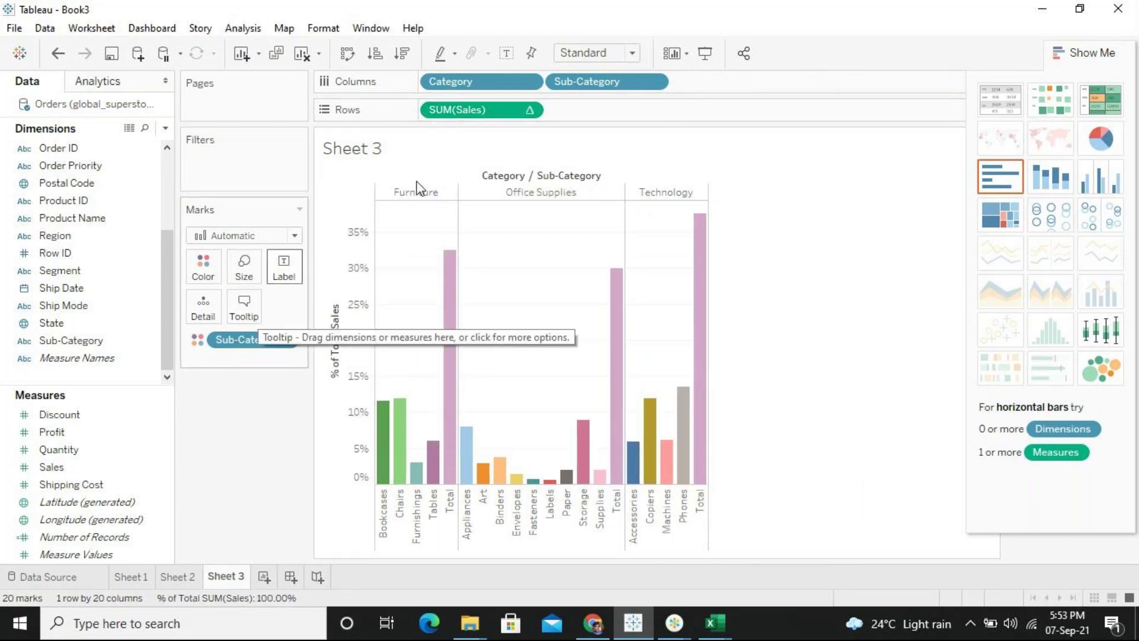
{"action": "left_click", "coordinate": [512, 59]}
Examine the percent-of-total values of the Furniture sub-category bars and their Total bar
{"action": "mouse_move", "coordinate": [447, 386]}
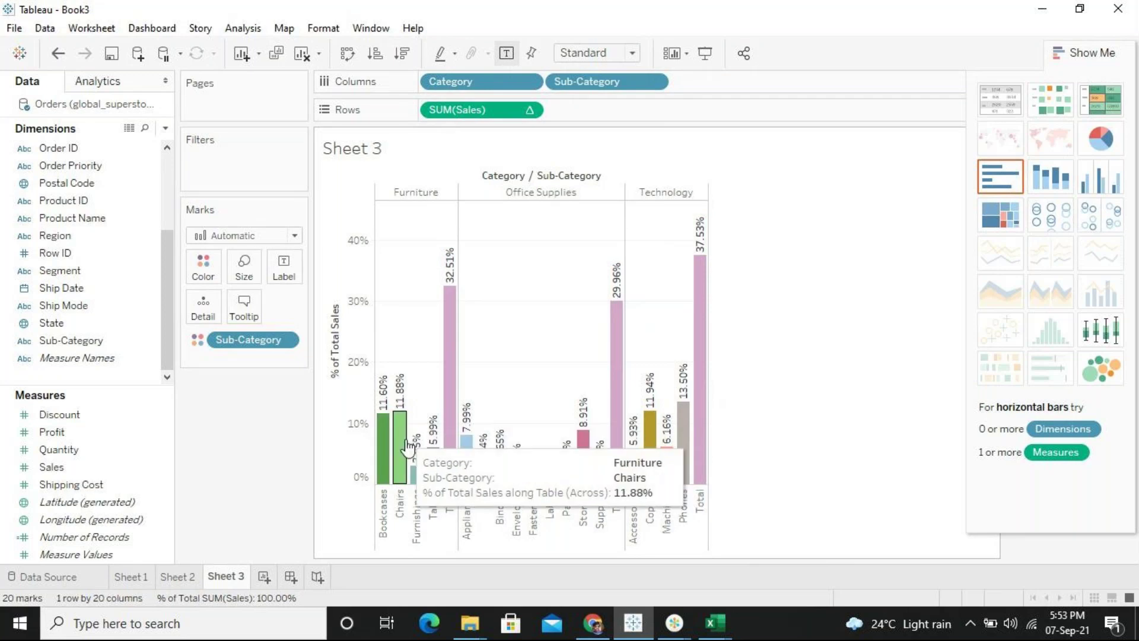
{"action": "mouse_move", "coordinate": [435, 463]}
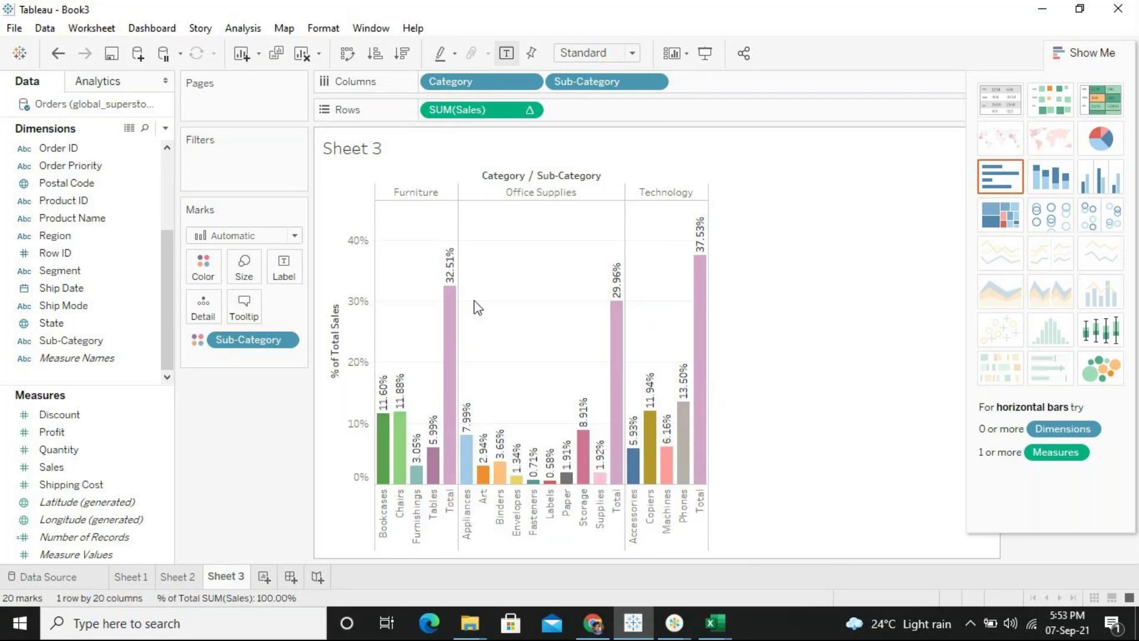
{"action": "mouse_move", "coordinate": [454, 294]}
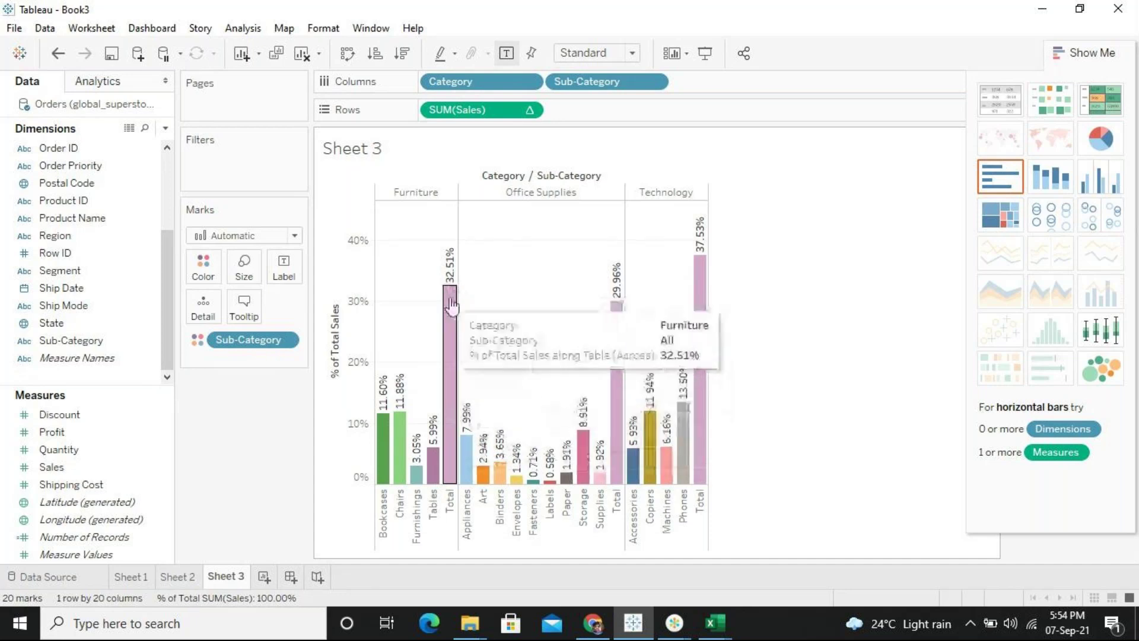
{"action": "left_click", "coordinate": [394, 409]}
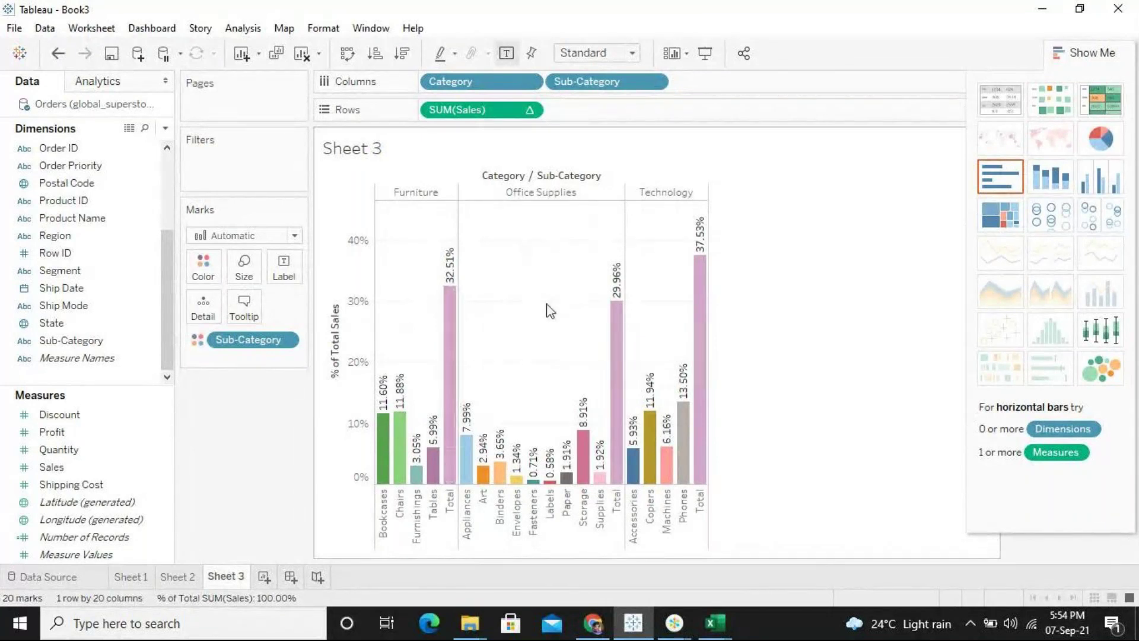
Sort the sub-category bars in ascending order within each category and compare them with the pie chart on Sheet 2
{"action": "left_click", "coordinate": [384, 53]}
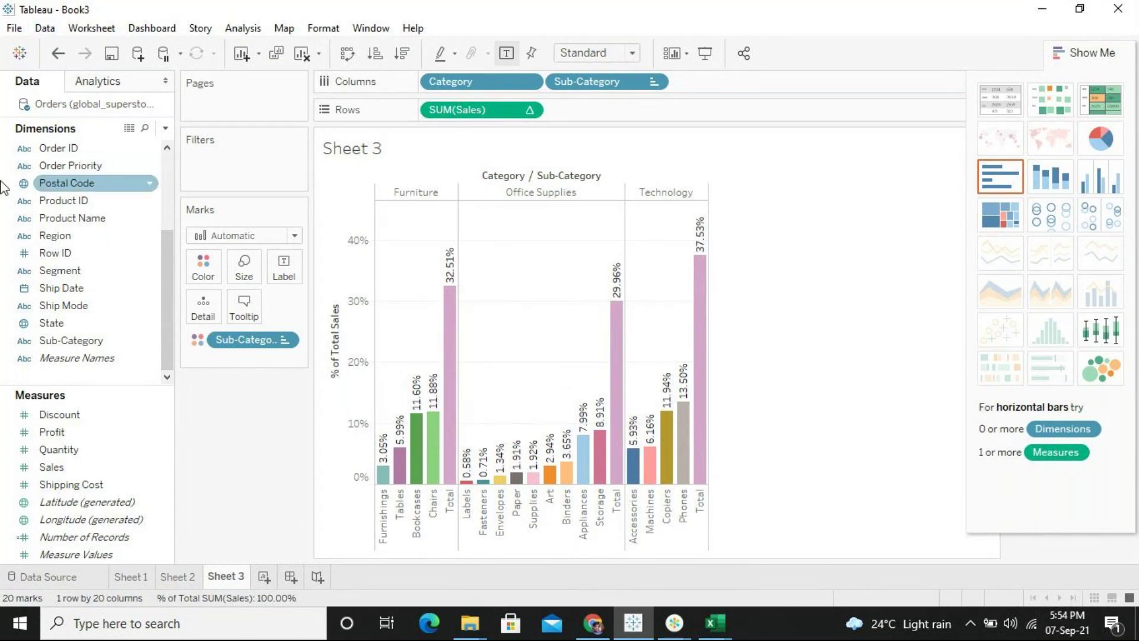
{"action": "left_click", "coordinate": [135, 578]}
{"action": "left_click", "coordinate": [177, 577]}
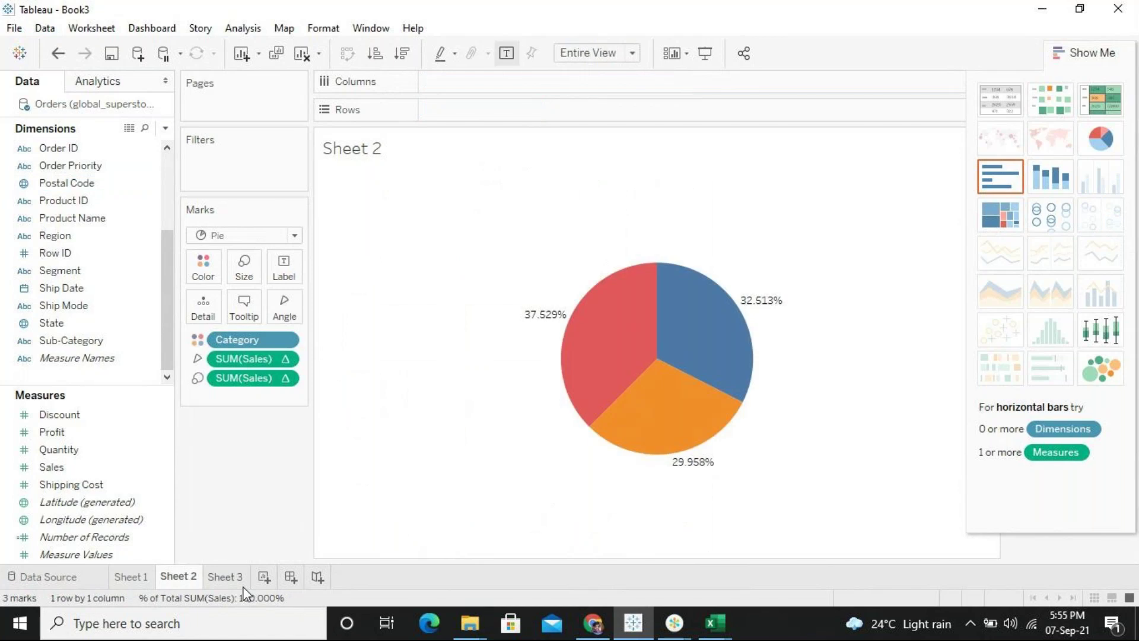
{"action": "left_click", "coordinate": [233, 578]}
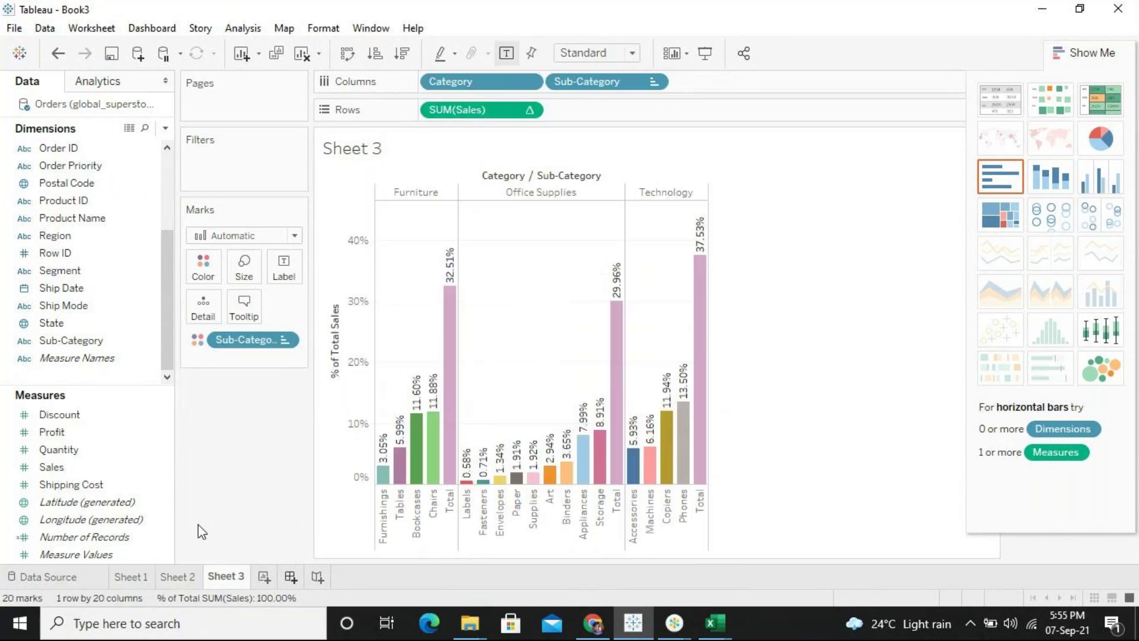
{"action": "left_click", "coordinate": [287, 340]}
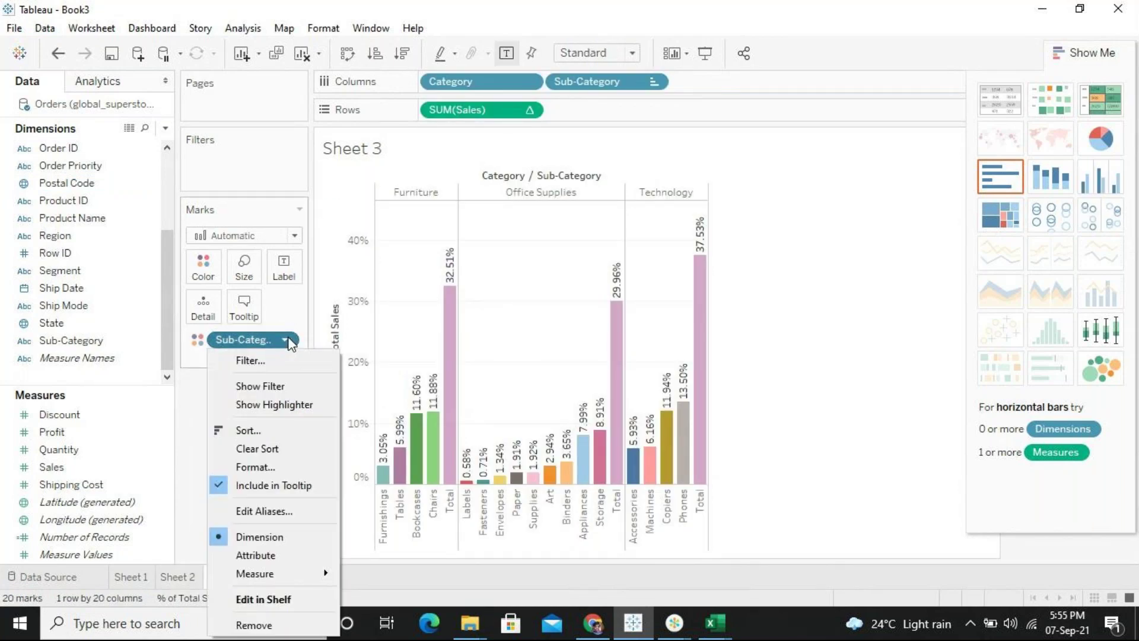
{"action": "mouse_move", "coordinate": [292, 575]}
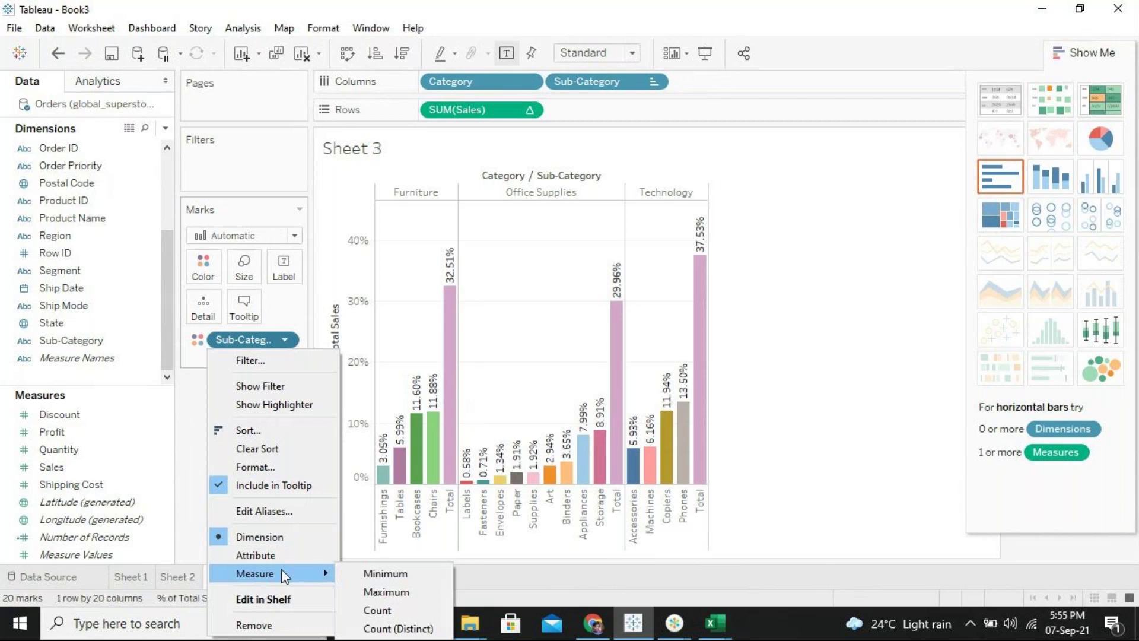
{"action": "left_click", "coordinate": [806, 289]}
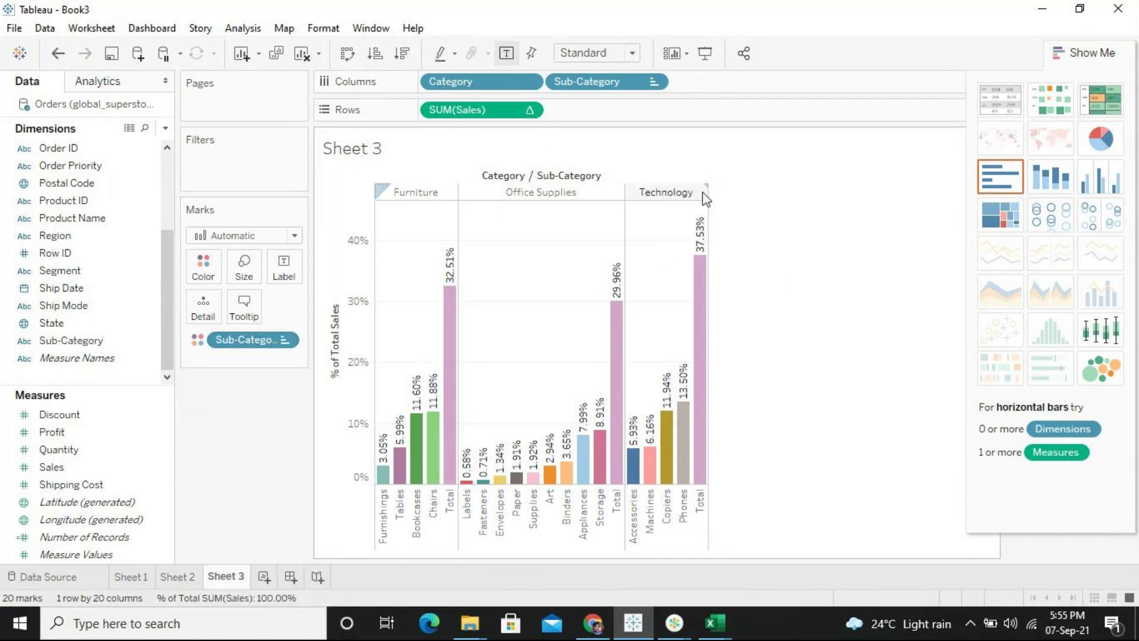
{"action": "left_click", "coordinate": [1067, 620]}
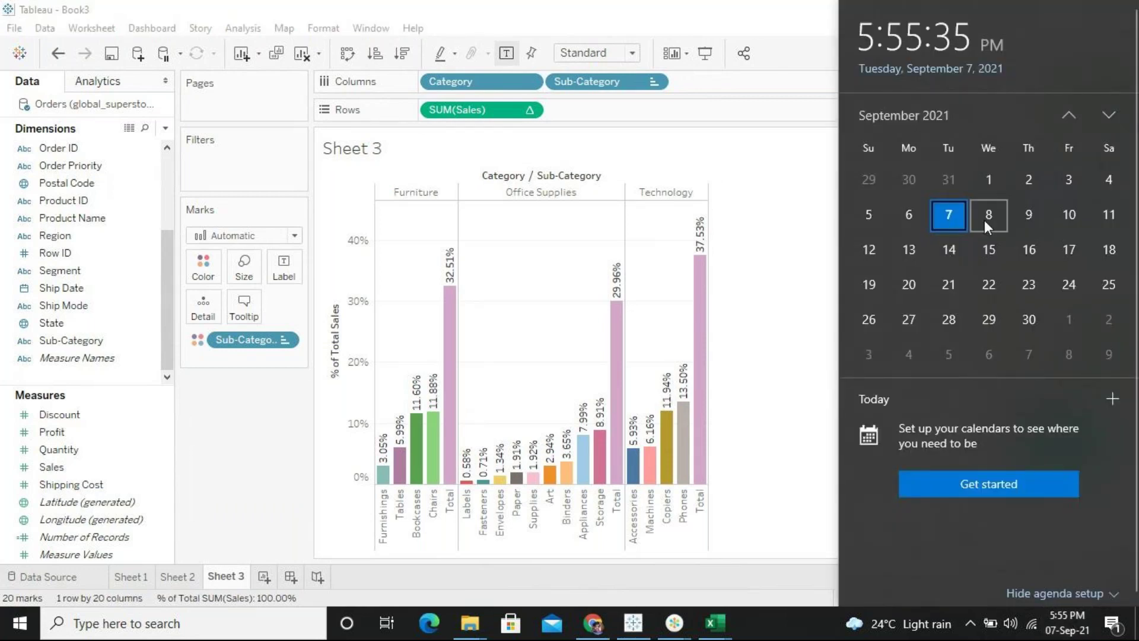
{"action": "left_click", "coordinate": [775, 204]}
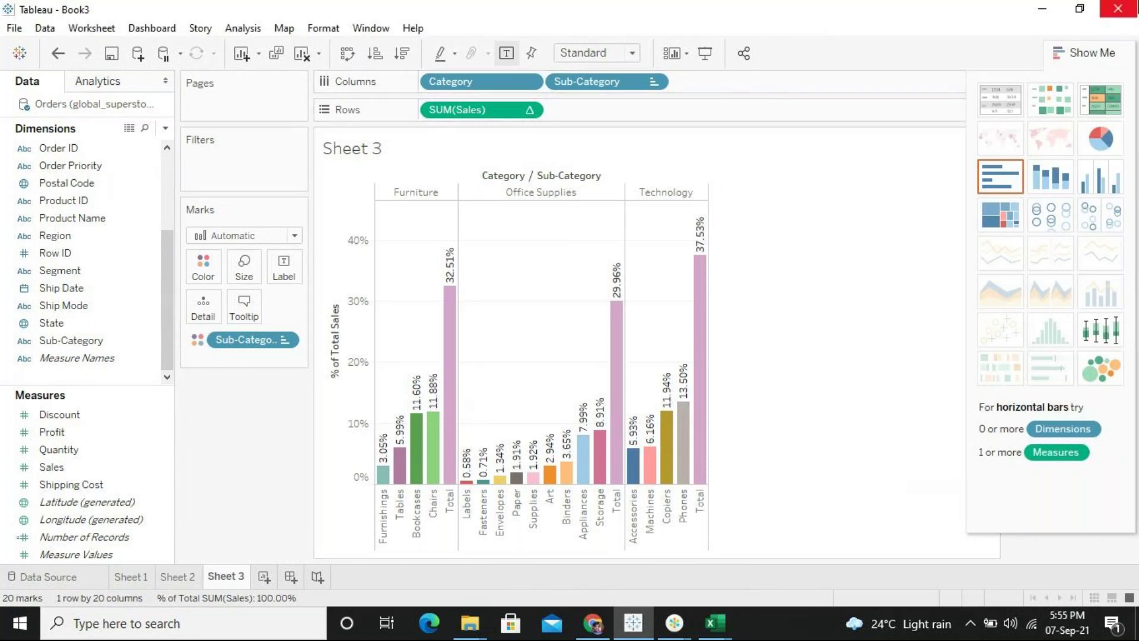
Close Tableau without saving the workbook and close the Office City Sales Blending workbook in Excel
{"action": "left_click", "coordinate": [1119, 8]}
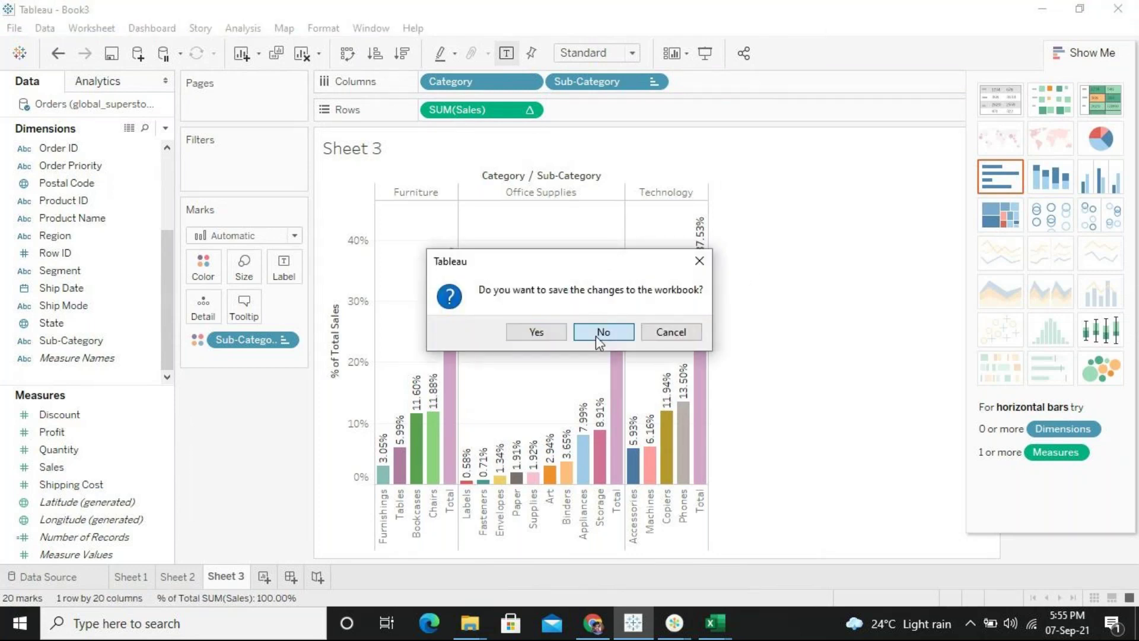
{"action": "left_click", "coordinate": [595, 336]}
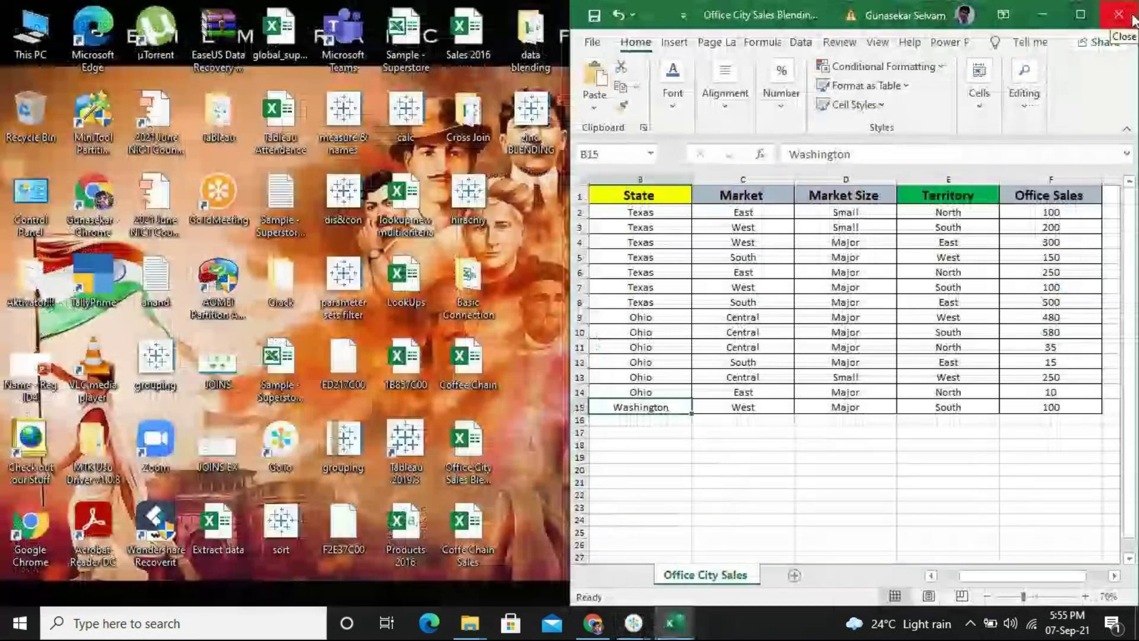
{"action": "left_click", "coordinate": [1116, 14]}
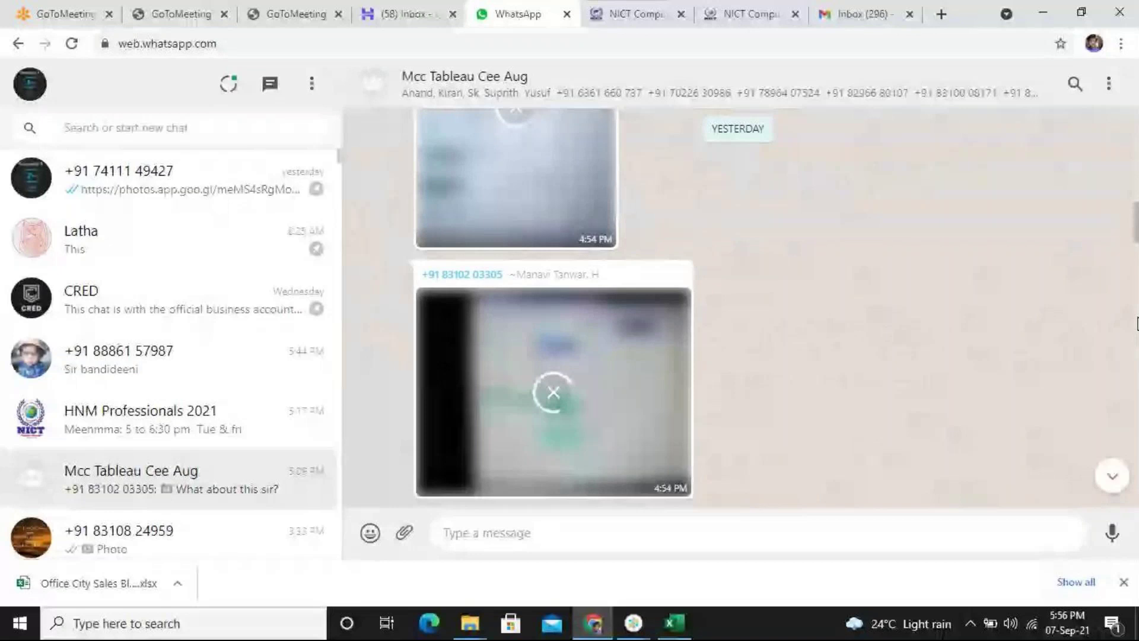
Review the Mcc Tableau Cee Aug group chat in WhatsApp down to its latest message and check the September 2021 calendar
{"action": "scroll", "coordinate": [633, 433], "scroll_direction": "down", "scroll_amount": 5}
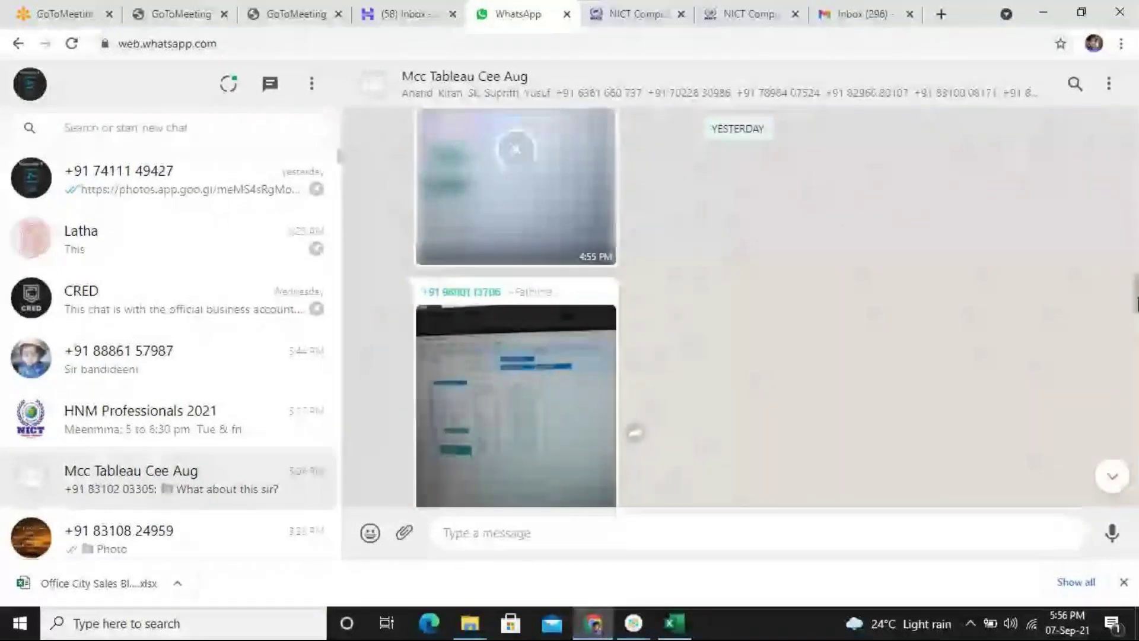
{"action": "scroll", "coordinate": [633, 433], "scroll_direction": "down", "scroll_amount": 5}
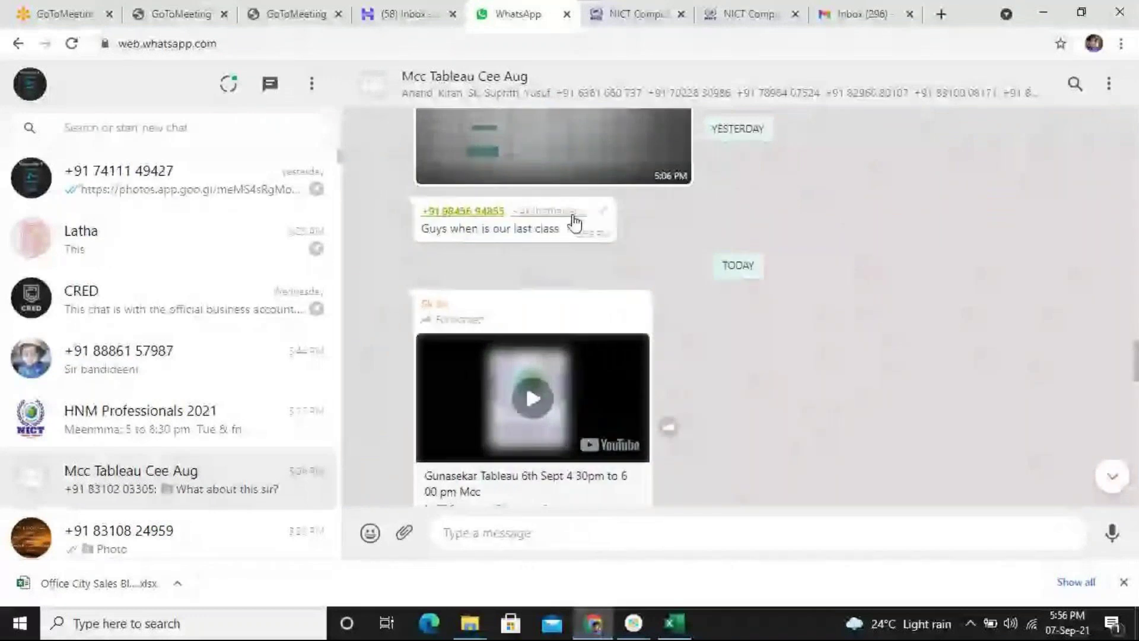
{"action": "left_click_drag", "start_coordinate": [430, 229], "coordinate": [822, 264]}
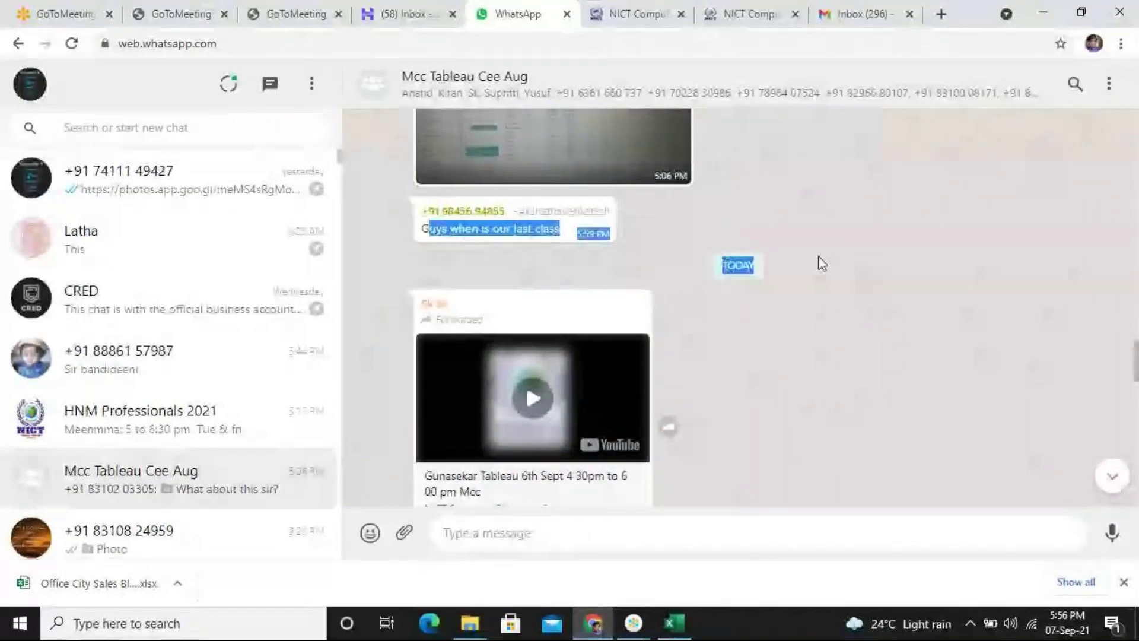
{"action": "left_click", "coordinate": [942, 284]}
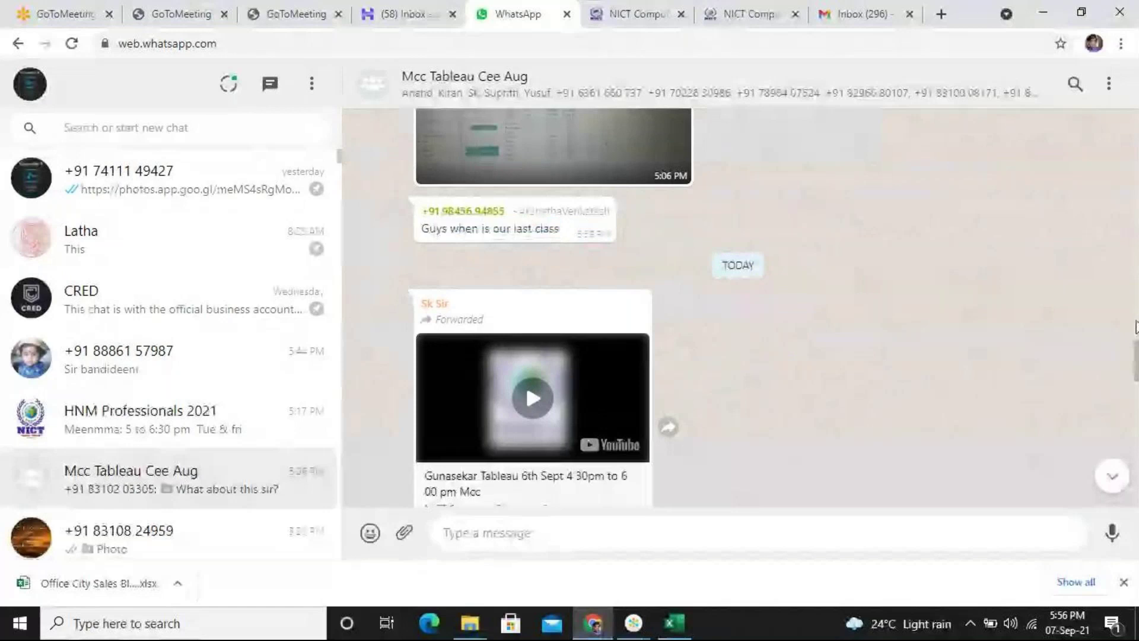
{"action": "left_click_drag", "start_coordinate": [1136, 371], "coordinate": [1136, 495]}
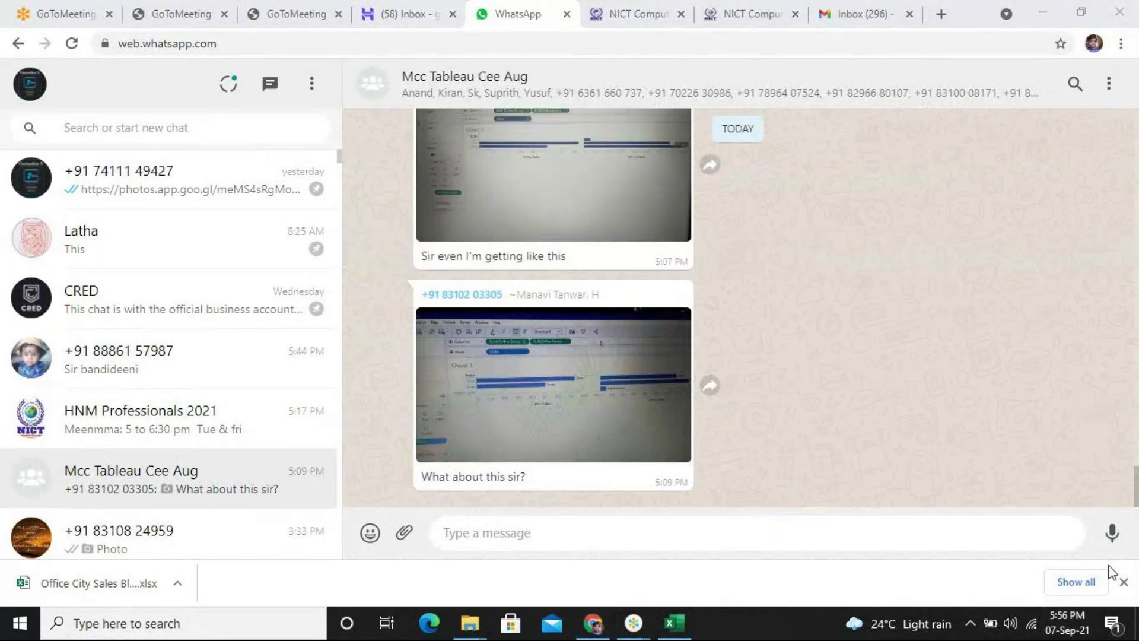
{"action": "left_click", "coordinate": [1067, 622]}
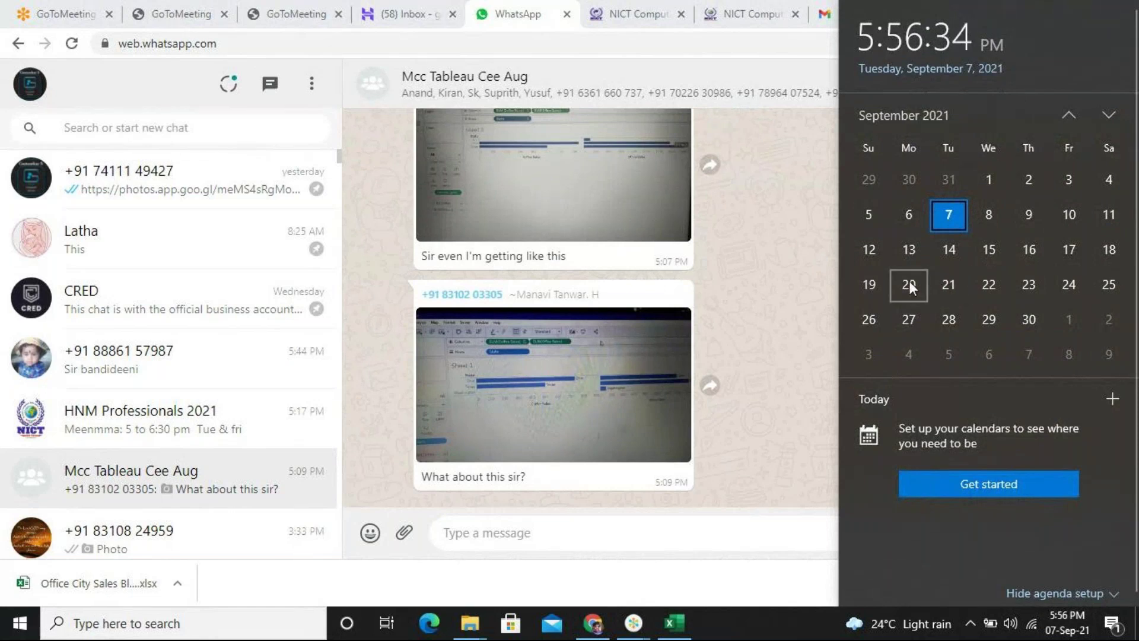
{"action": "left_click", "coordinate": [778, 236]}
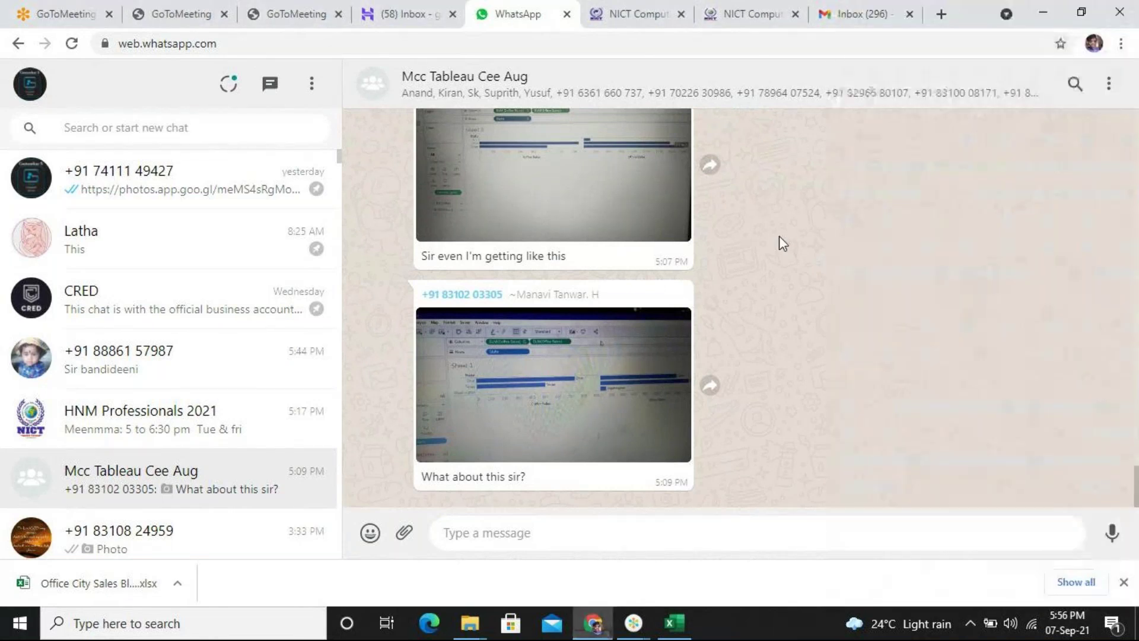
Look at the NICT admission page and the webmail inbox, and minimize the browser
{"action": "left_click", "coordinate": [755, 10]}
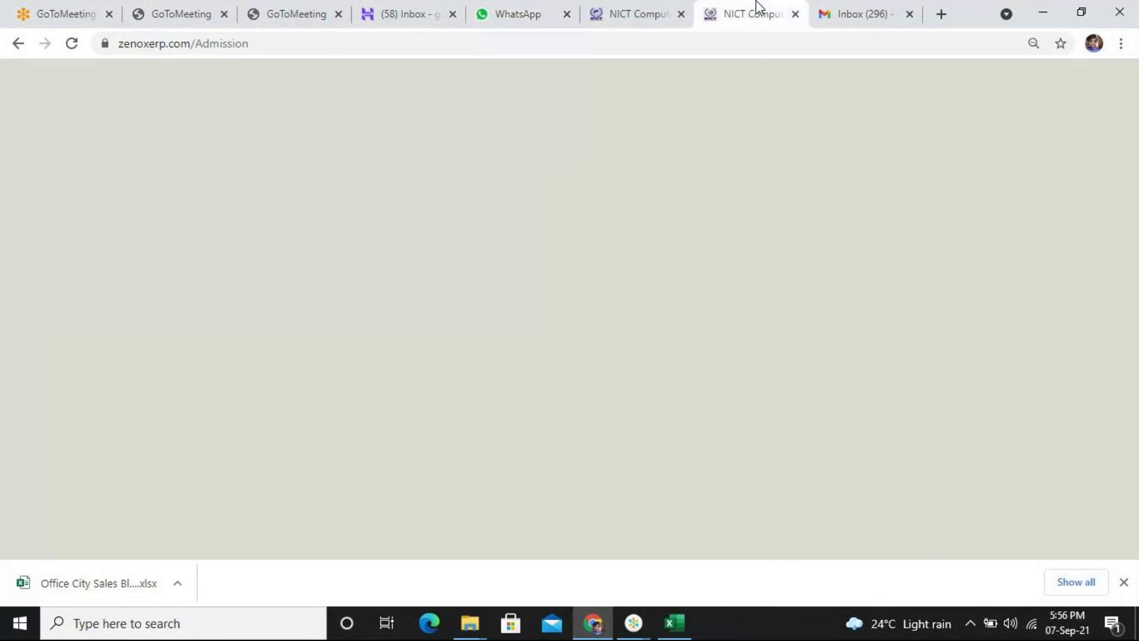
{"action": "left_click", "coordinate": [437, 9]}
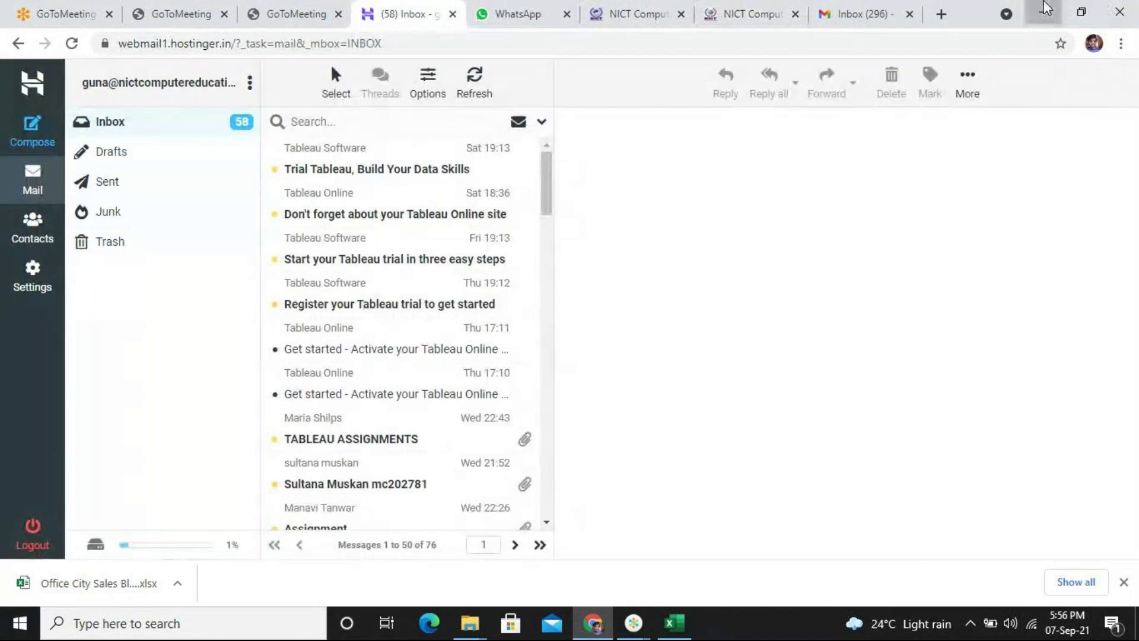
{"action": "left_click", "coordinate": [1044, 10]}
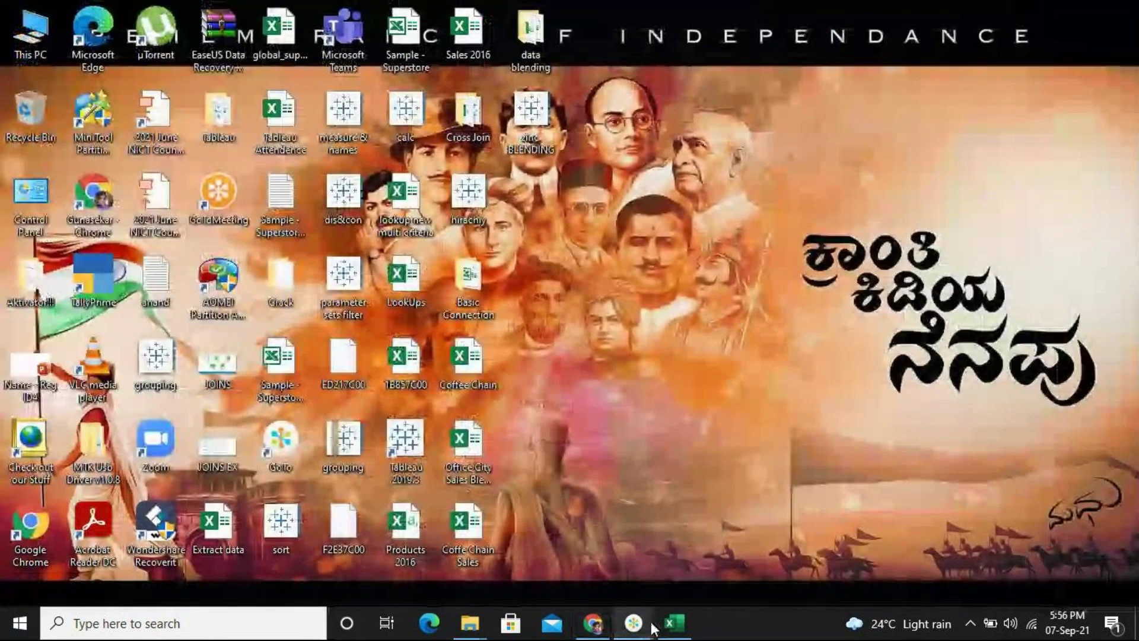
Clear all Windows notifications and close the notification center
{"action": "mouse_move", "coordinate": [653, 628]}
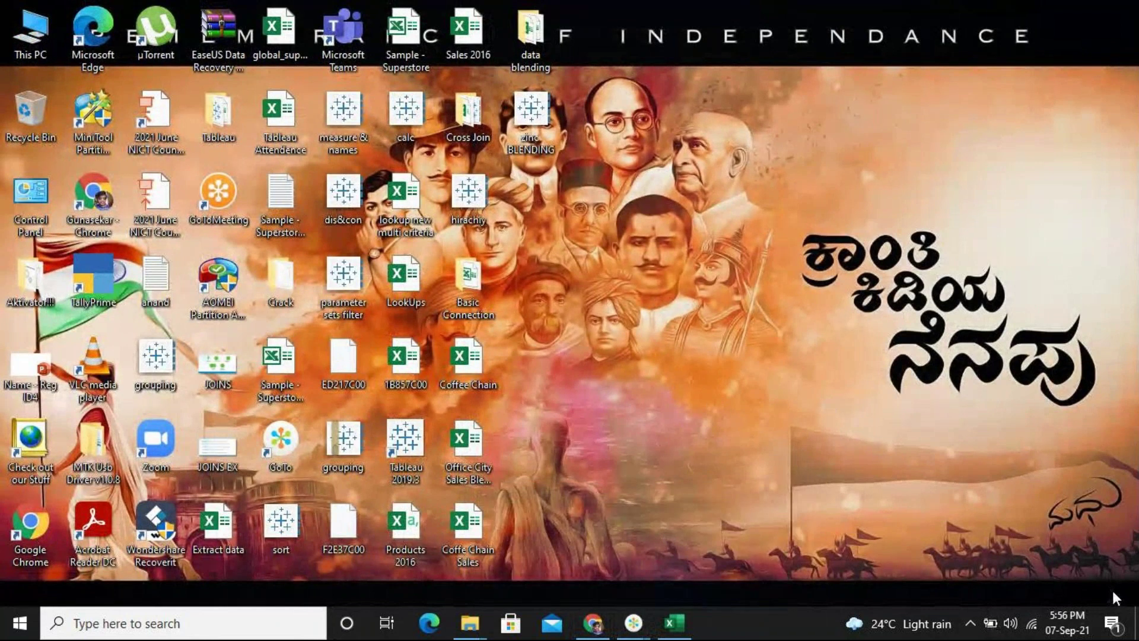
{"action": "left_click", "coordinate": [1114, 622]}
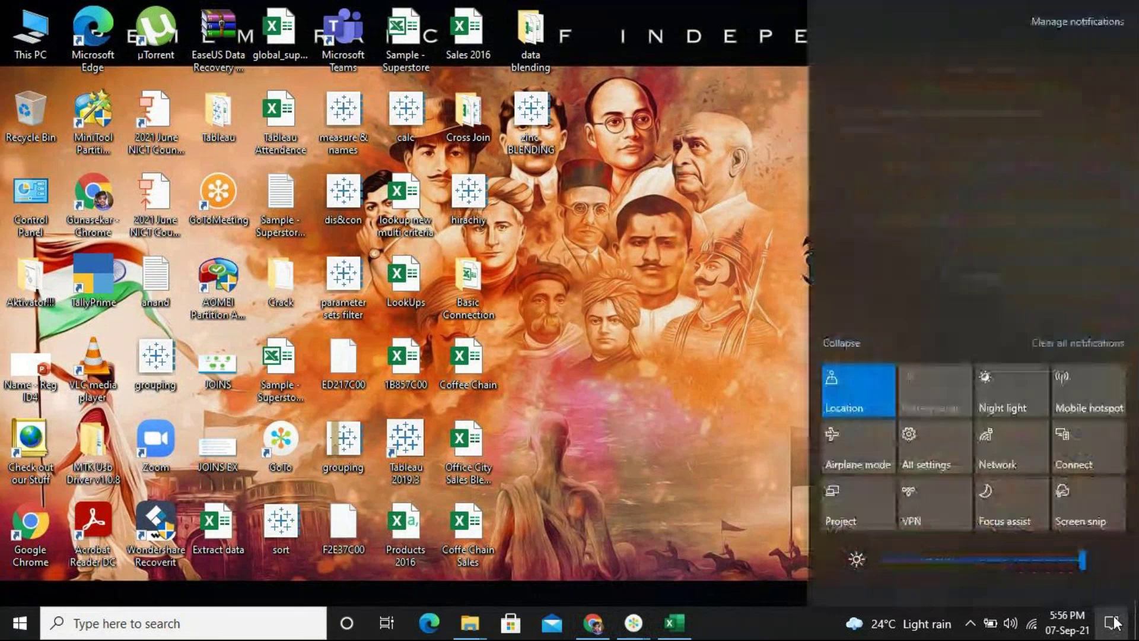
{"action": "left_click", "coordinate": [1080, 342]}
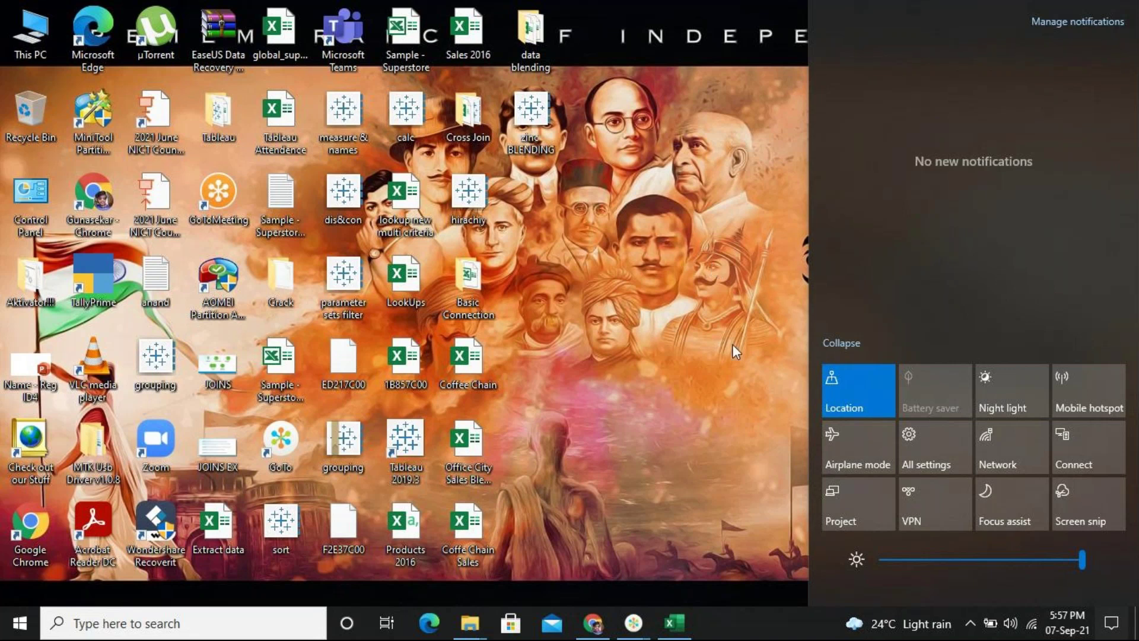
{"action": "key", "text": "Escape"}
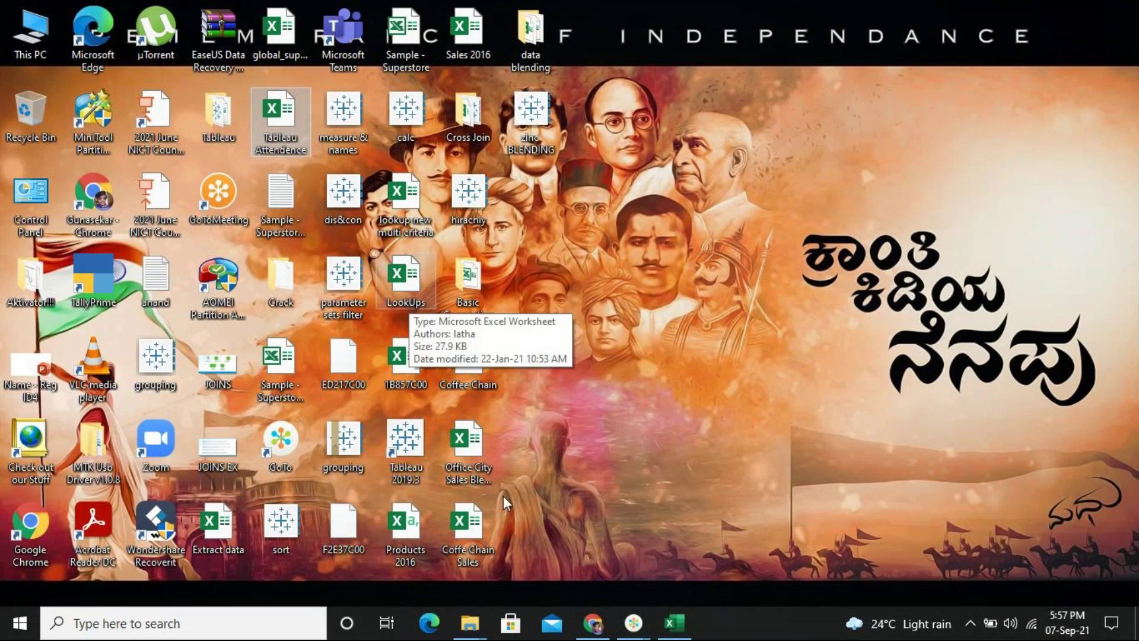
Recheck the webmail inbox in Chrome and switch to the GoTo meeting session window
{"action": "left_click", "coordinate": [601, 634]}
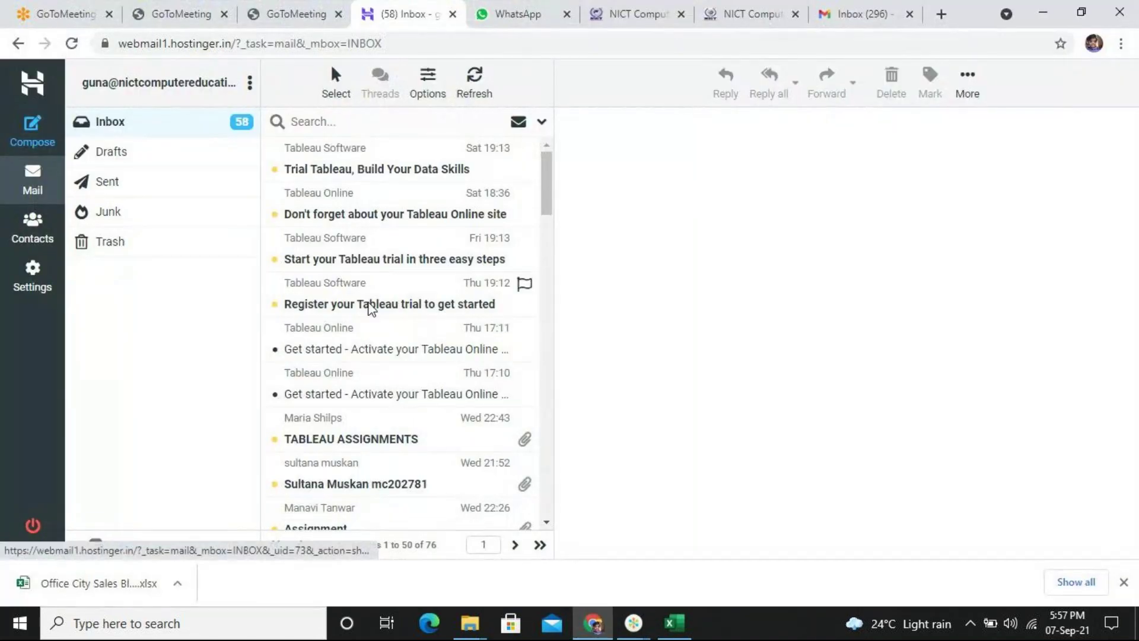
{"action": "mouse_move", "coordinate": [550, 188]}
{"action": "left_mouse_down"}
{"action": "mouse_move", "coordinate": [553, 310]}
{"action": "mouse_move", "coordinate": [551, 169]}
{"action": "left_mouse_up"}
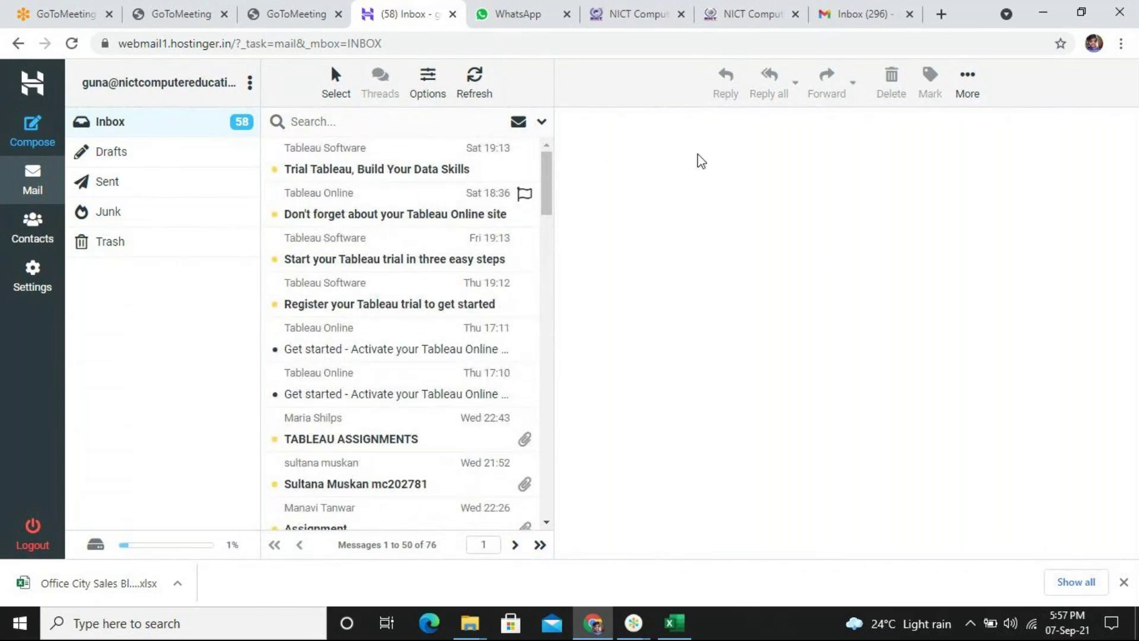
{"action": "left_click", "coordinate": [1034, 6]}
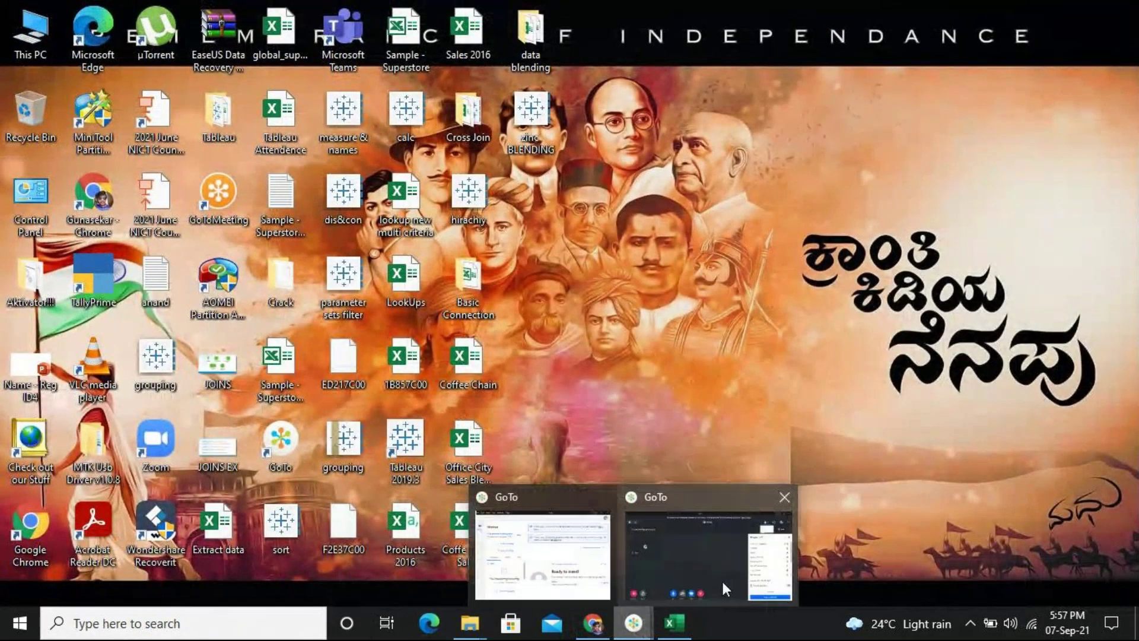
{"action": "left_click", "coordinate": [724, 589]}
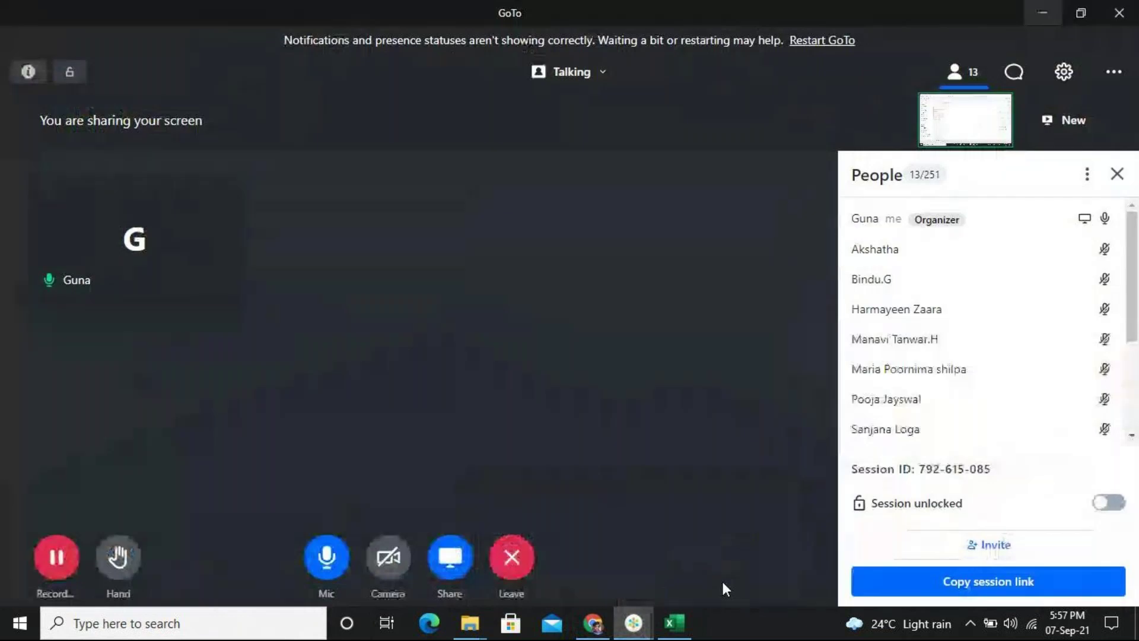